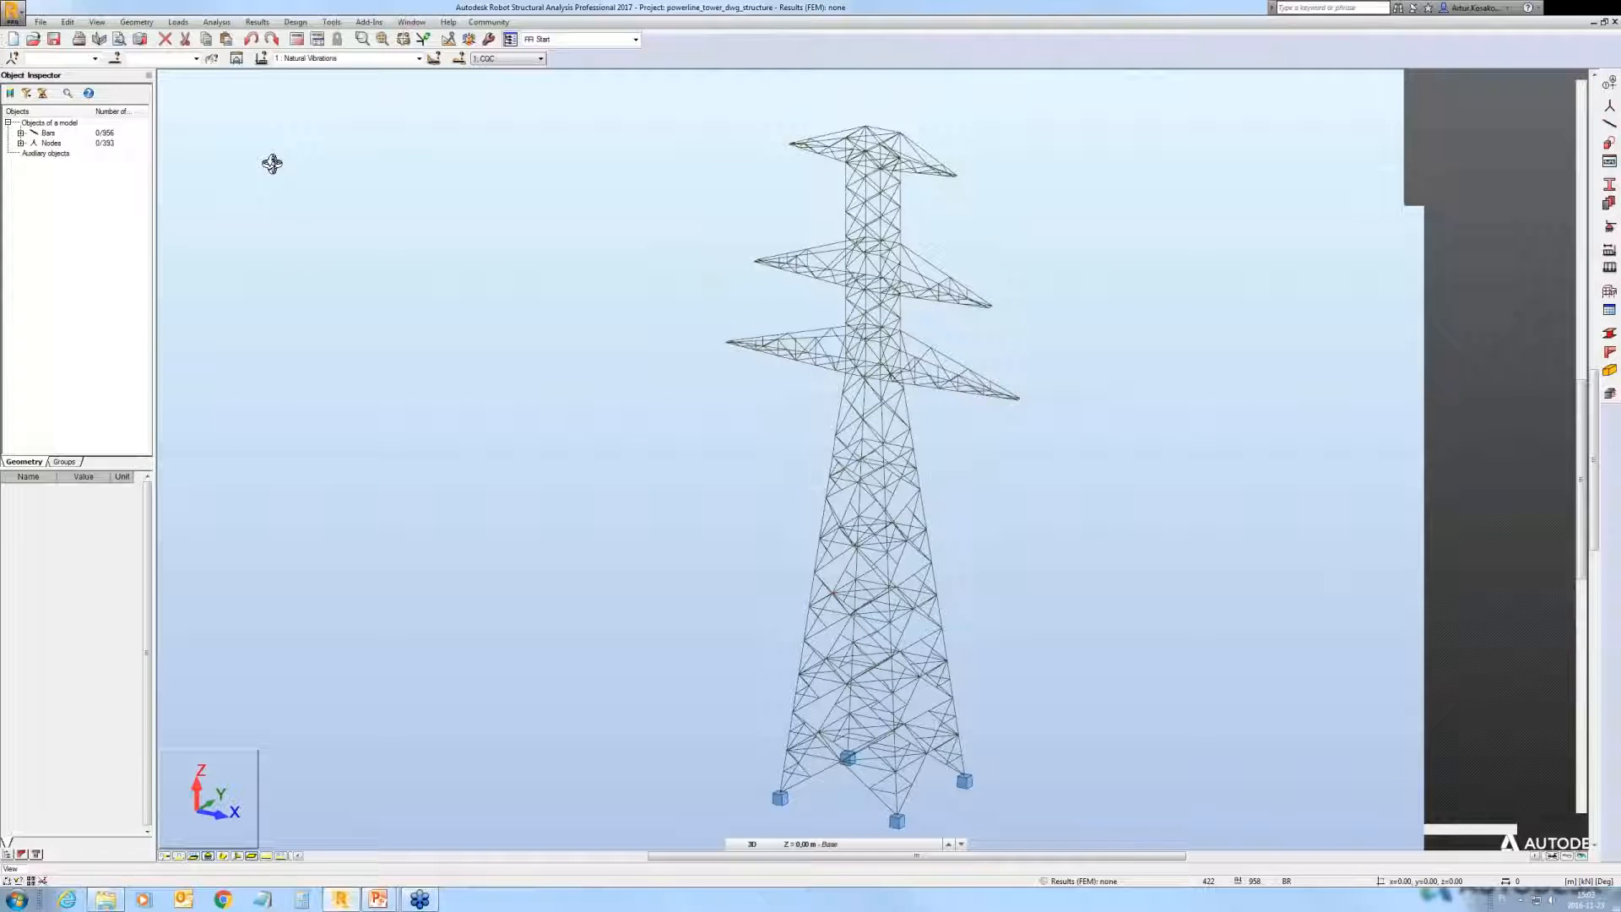
Step: Run the modal analysis of the power line tower, ignore all instability warnings and dismiss the execution error
left_click(295, 40)
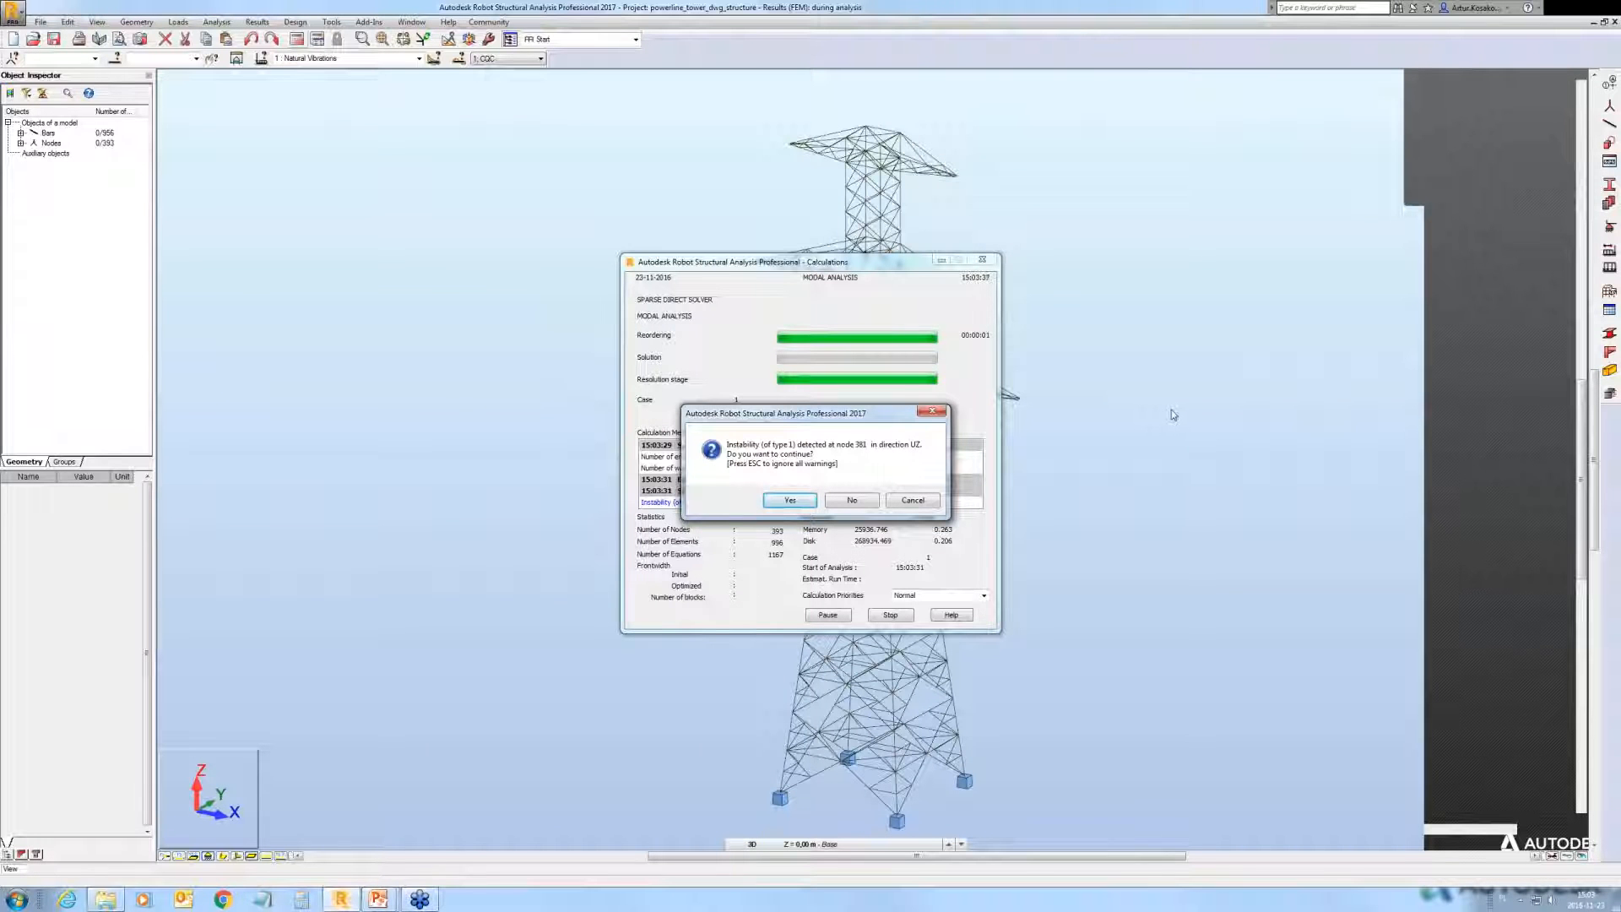
key("Escape")
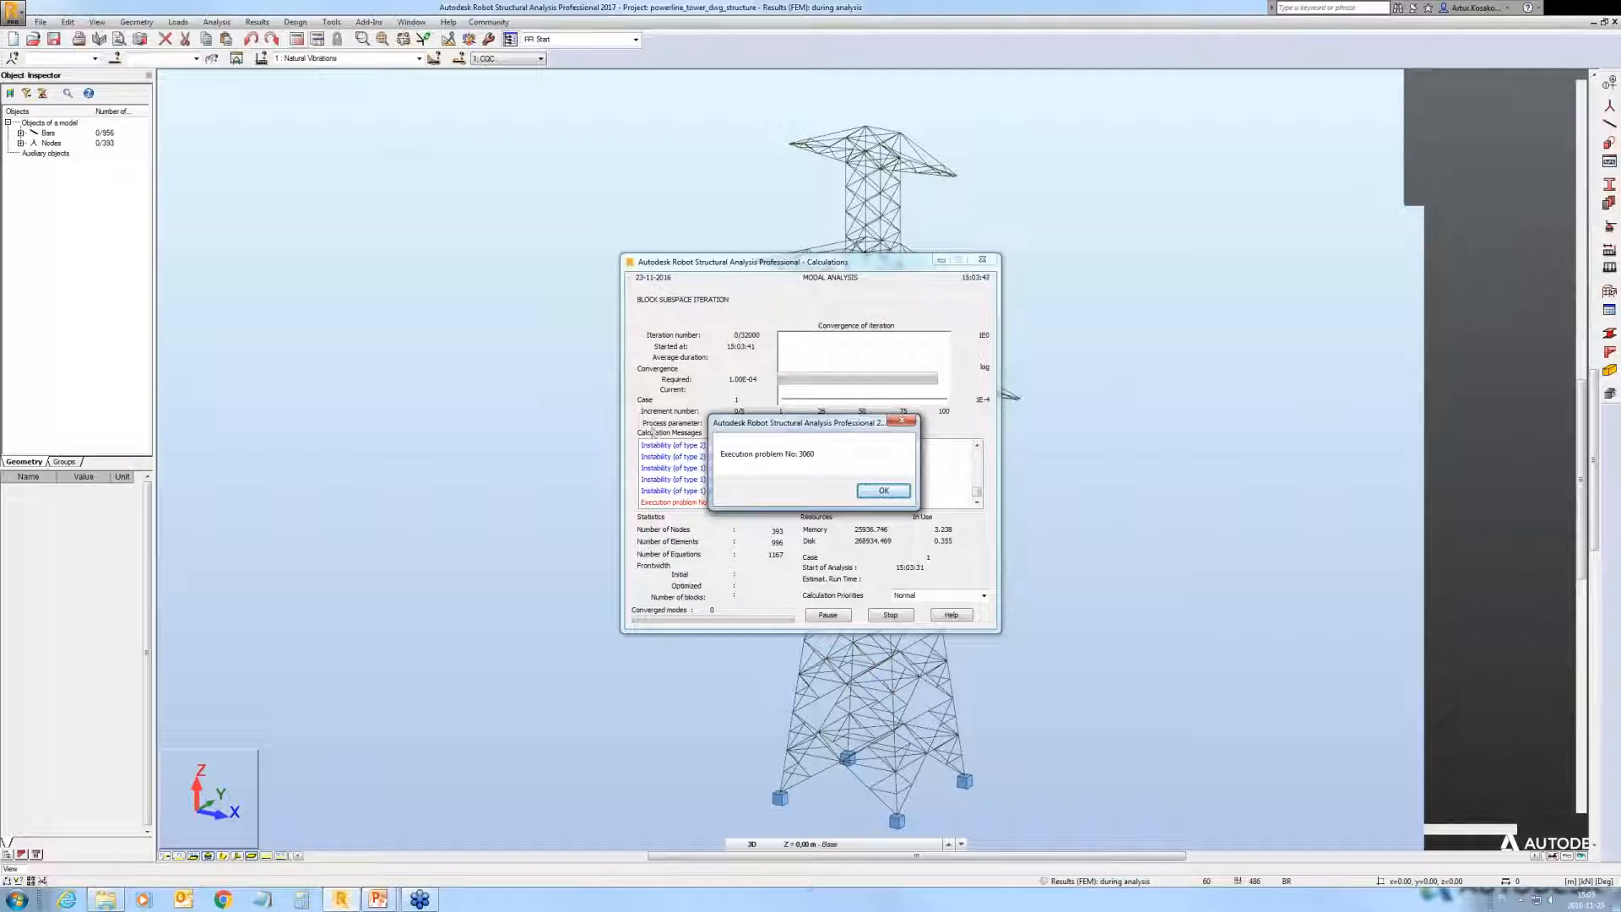
left_click(883, 491)
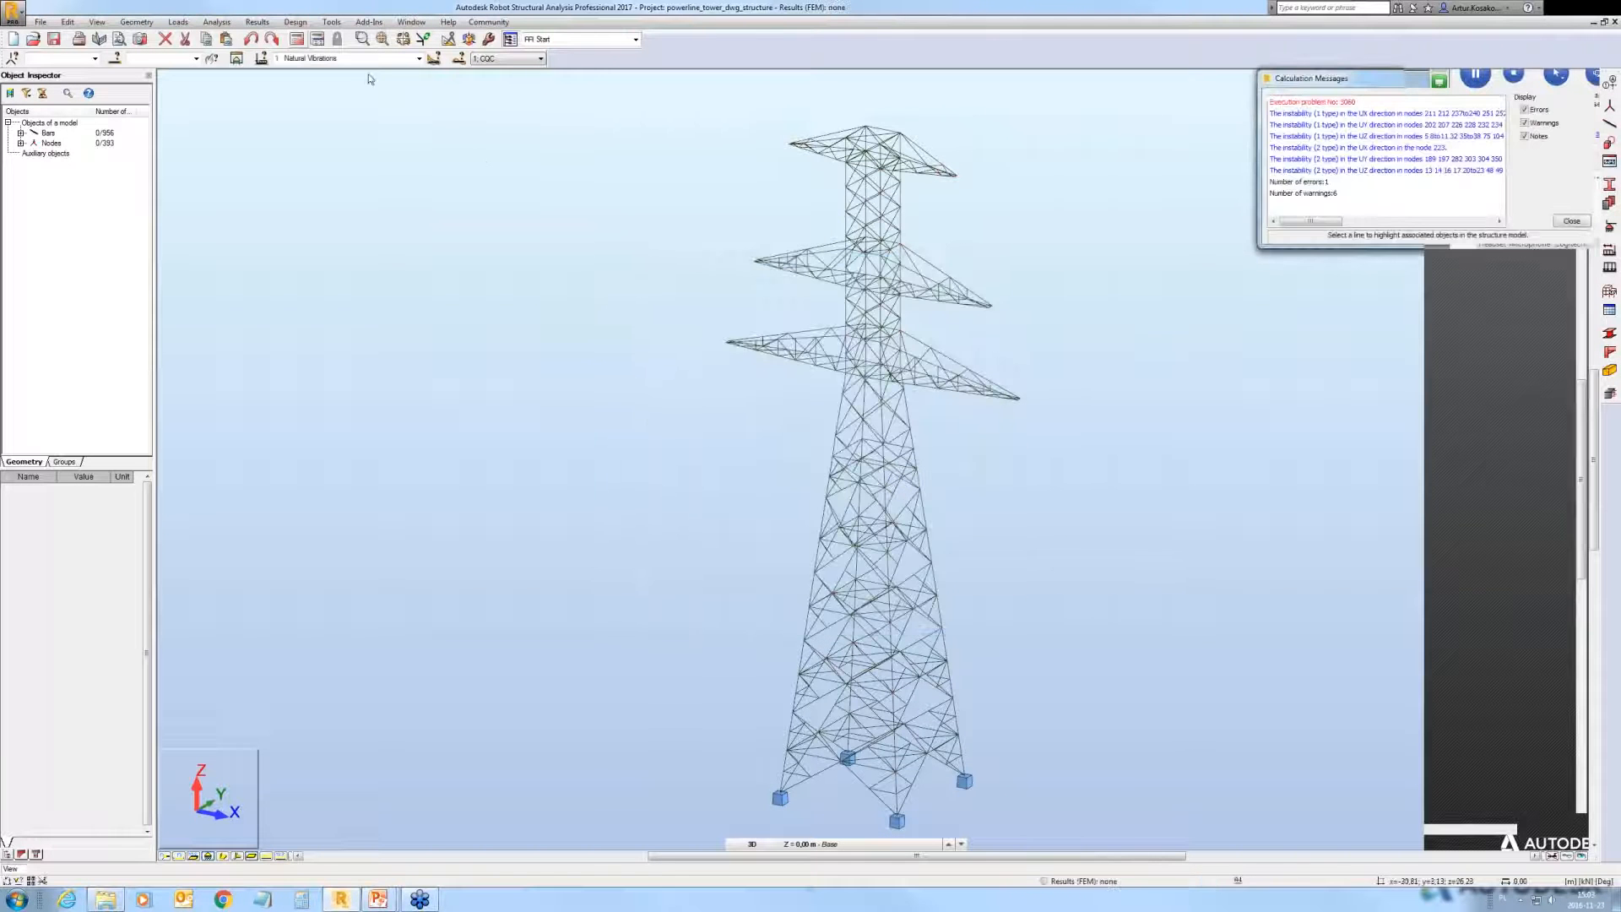
Step: Change the tower's structure type from truss to 3D frame and show the whole model in 3D view
left_click(137, 24)
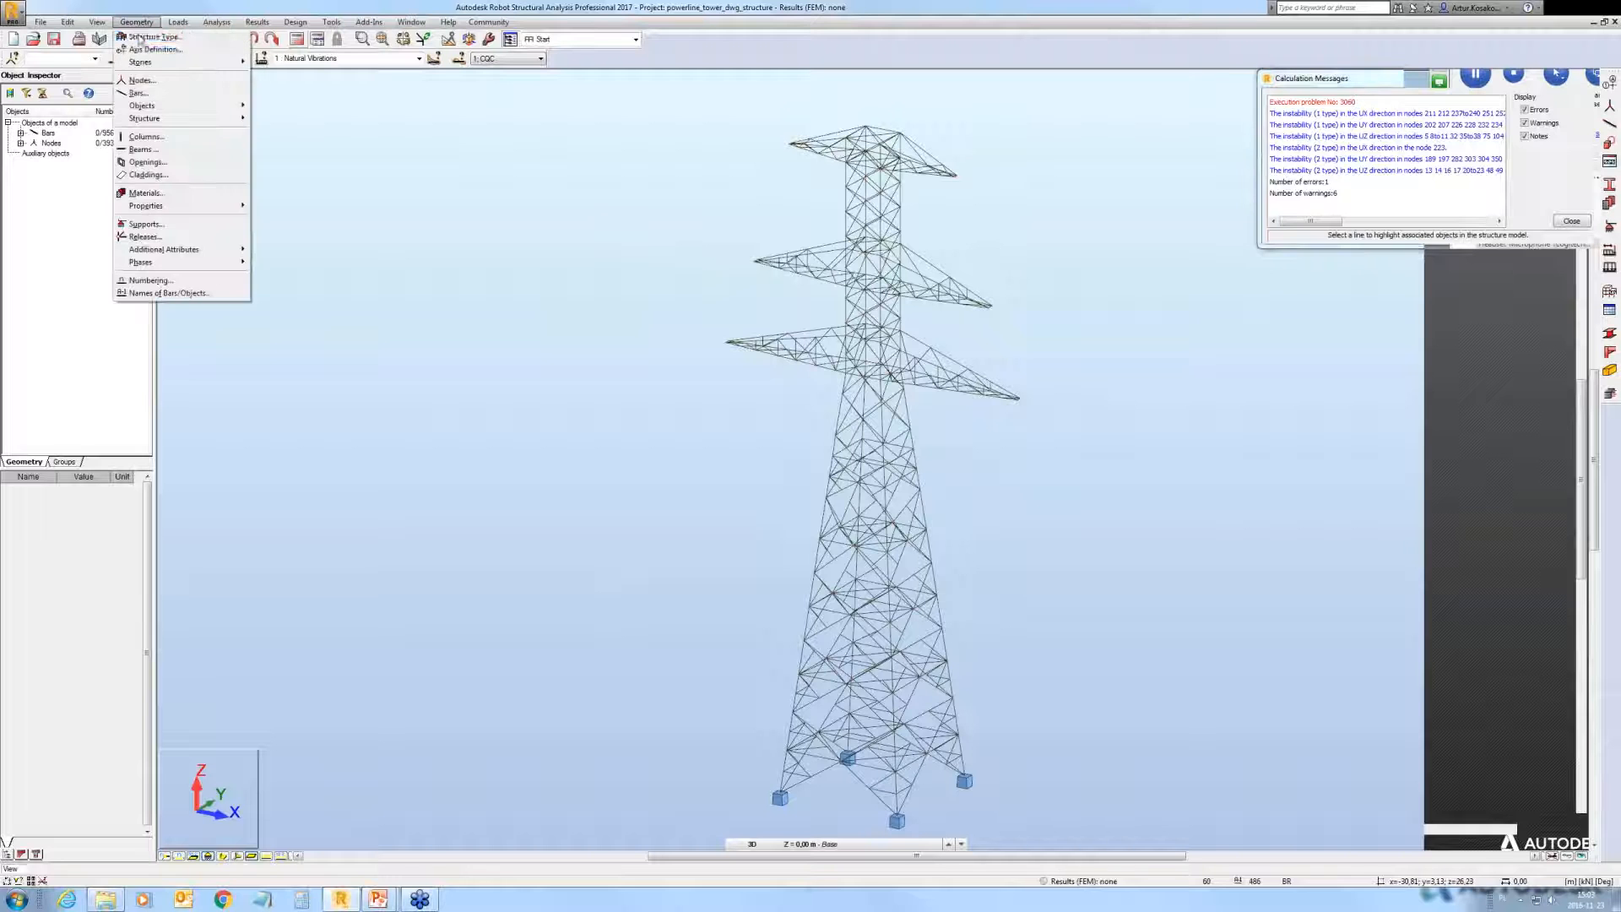
left_click(152, 38)
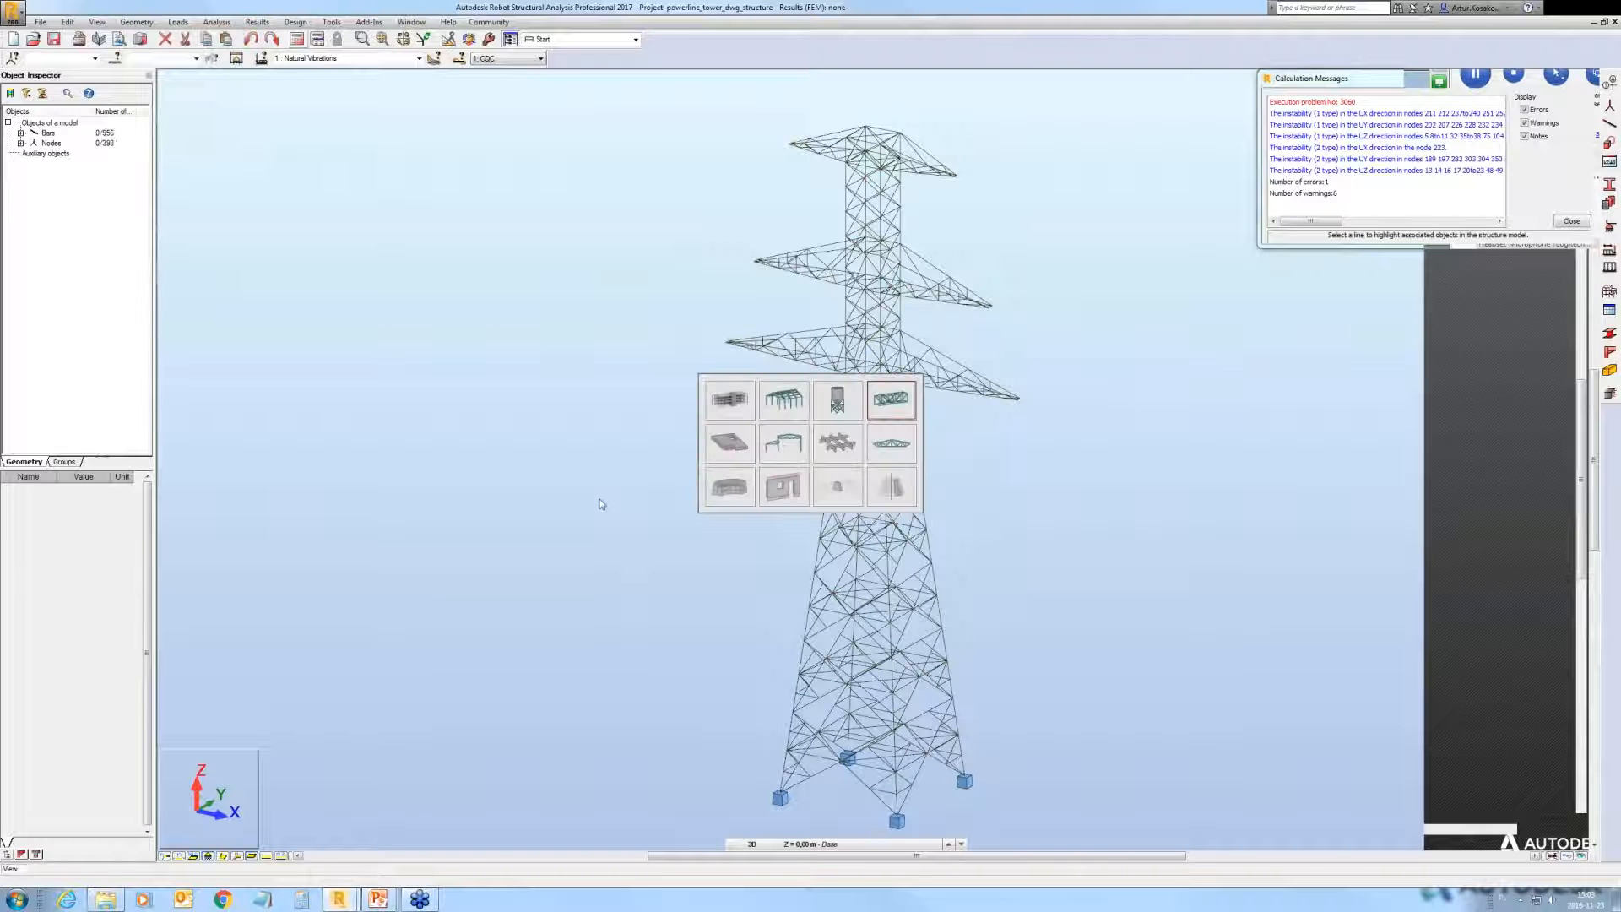
left_click(771, 396)
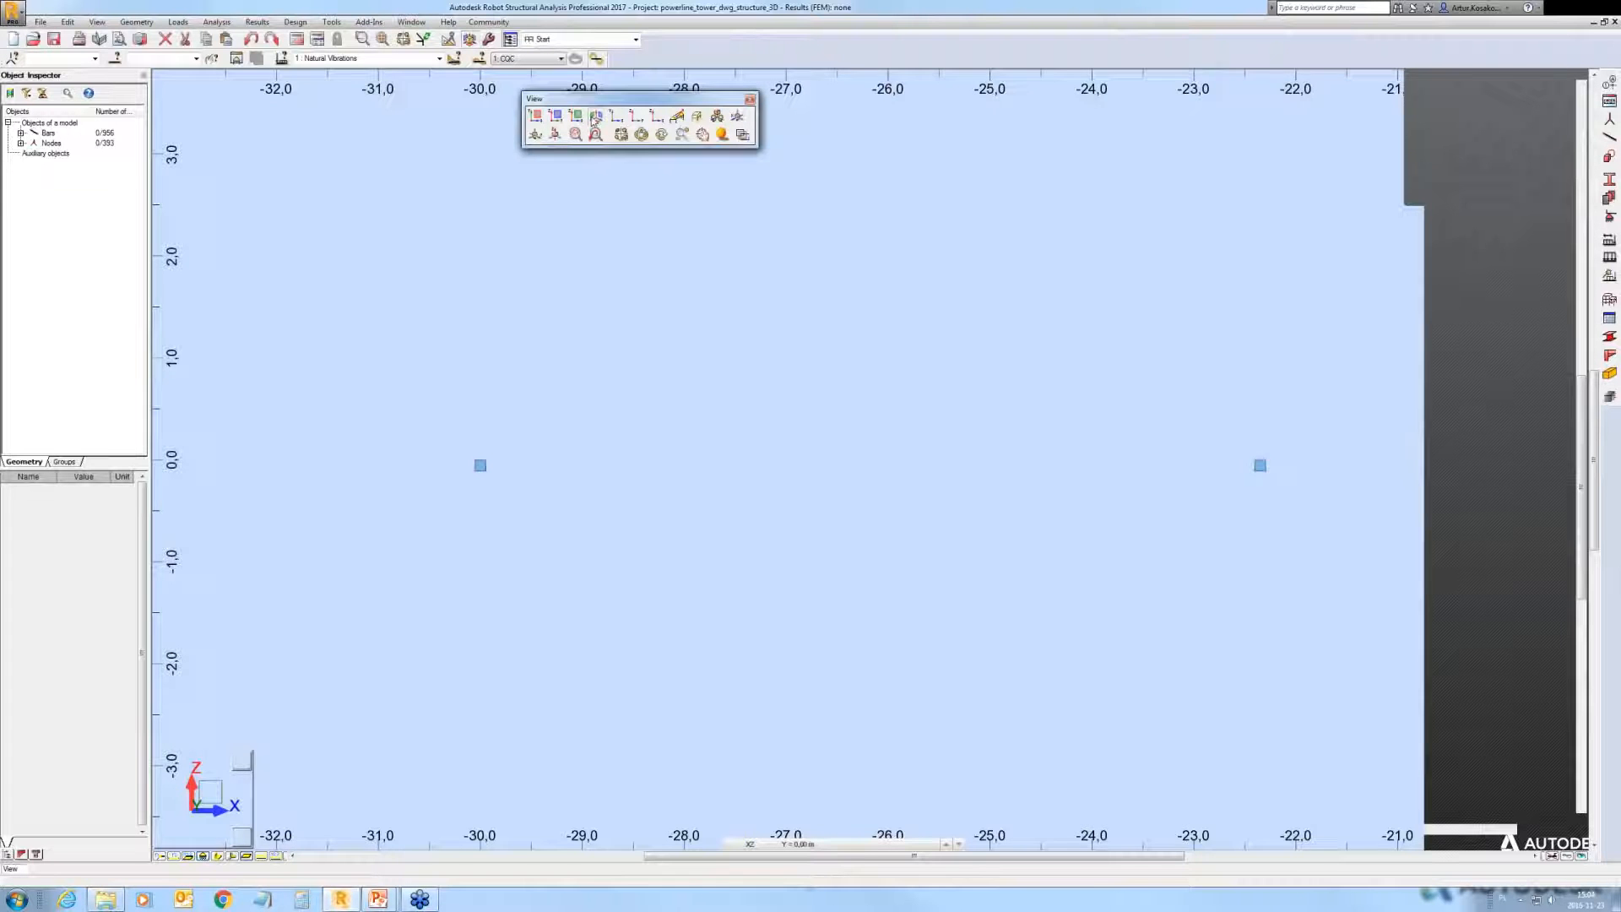
left_click(595, 118)
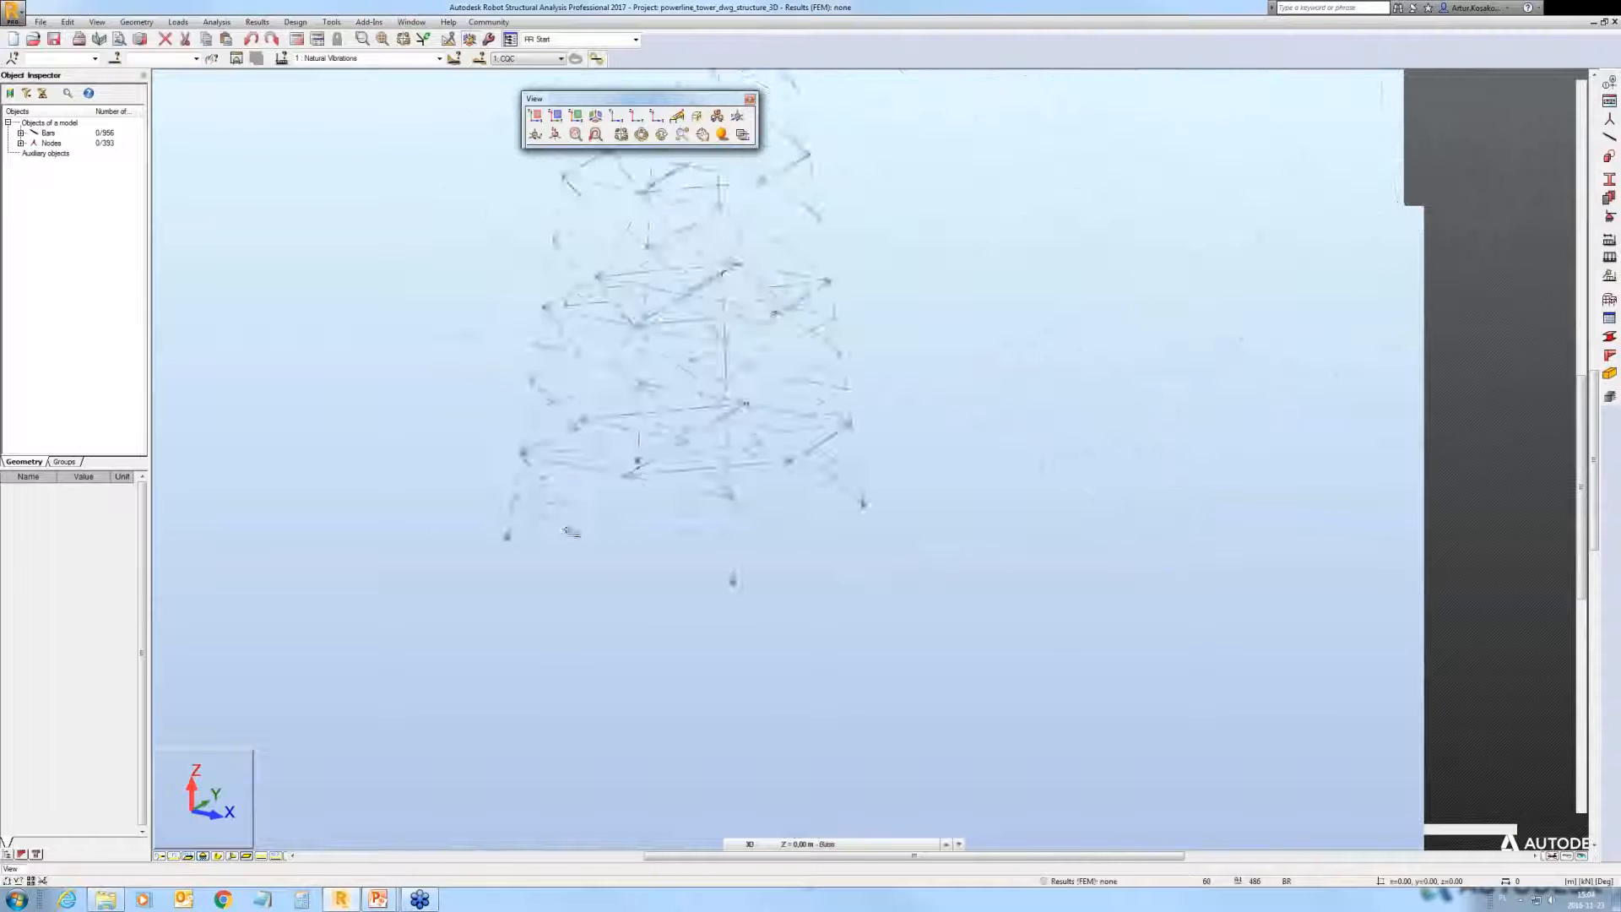
Step: Run the analysis of the tower as a 3D frame structure
left_click(297, 41)
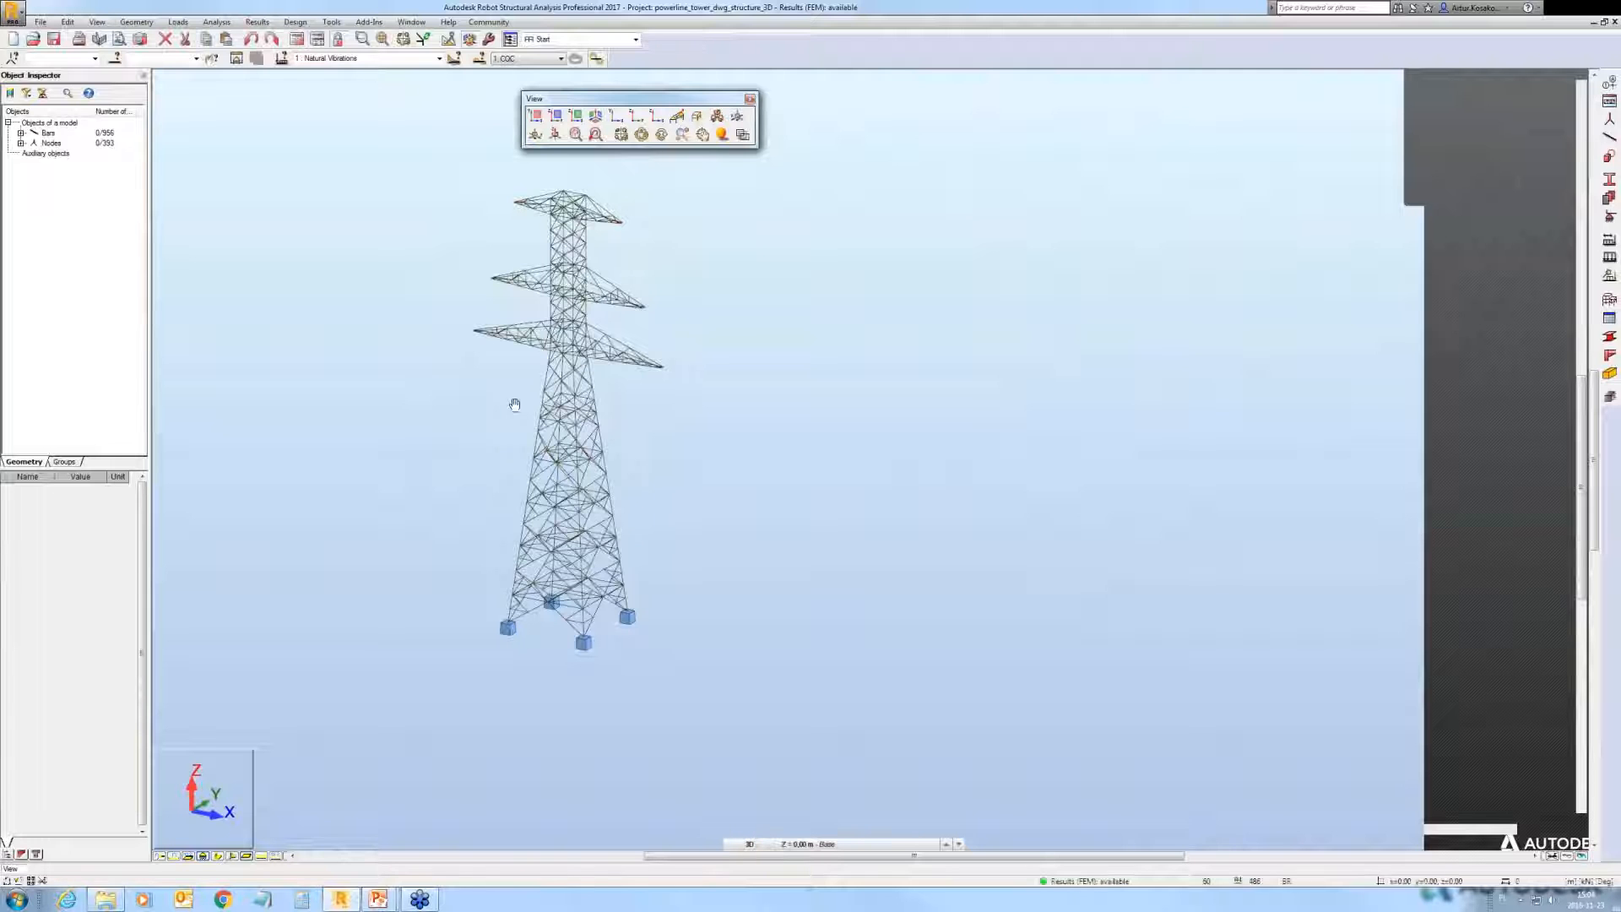
middle_click_drag(514, 405, 615, 444)
scroll(650, 506, "up", 2)
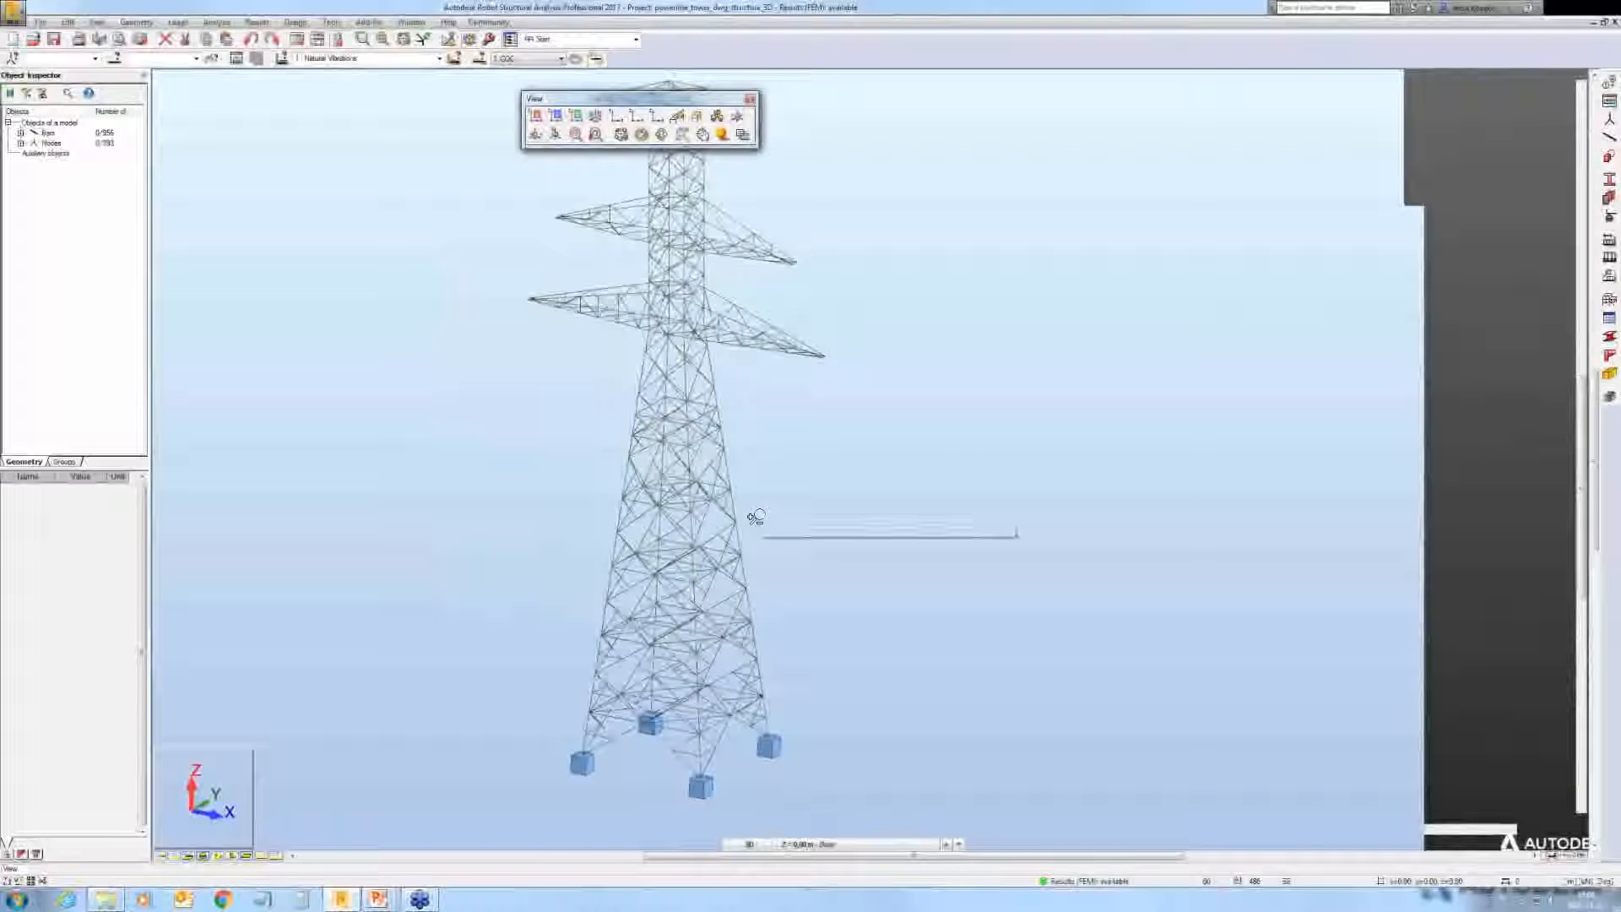
left_click(1440, 34)
middle_click(1346, 272)
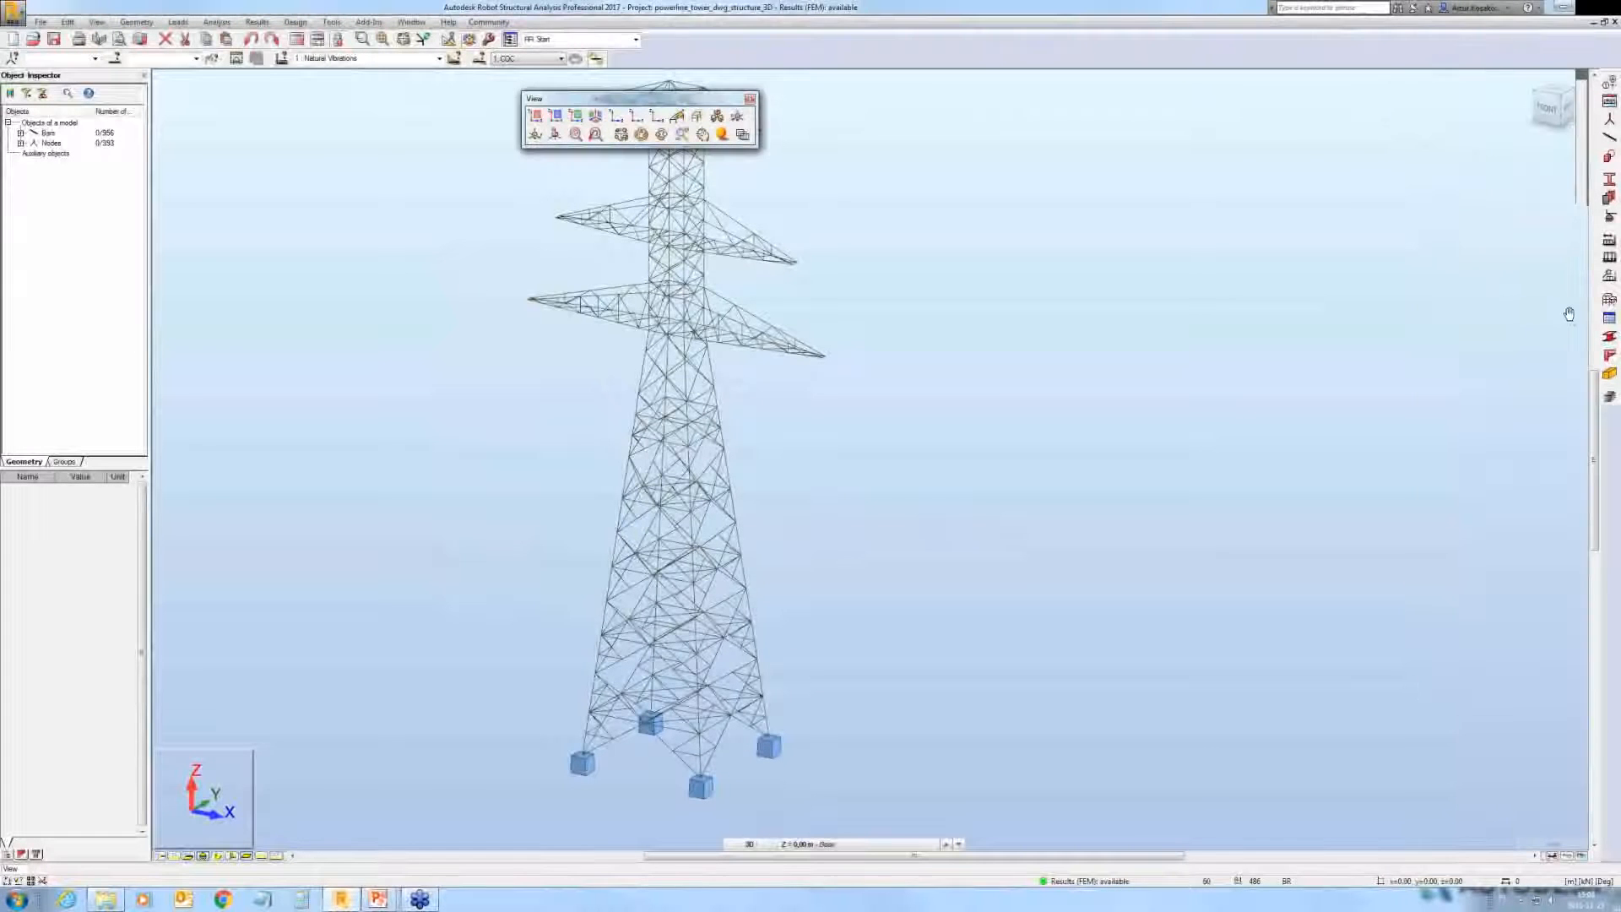
Step: Assign the truss bar property, with the tension/compression option off, to three short bracing bars just above one tower support
left_click(1610, 302)
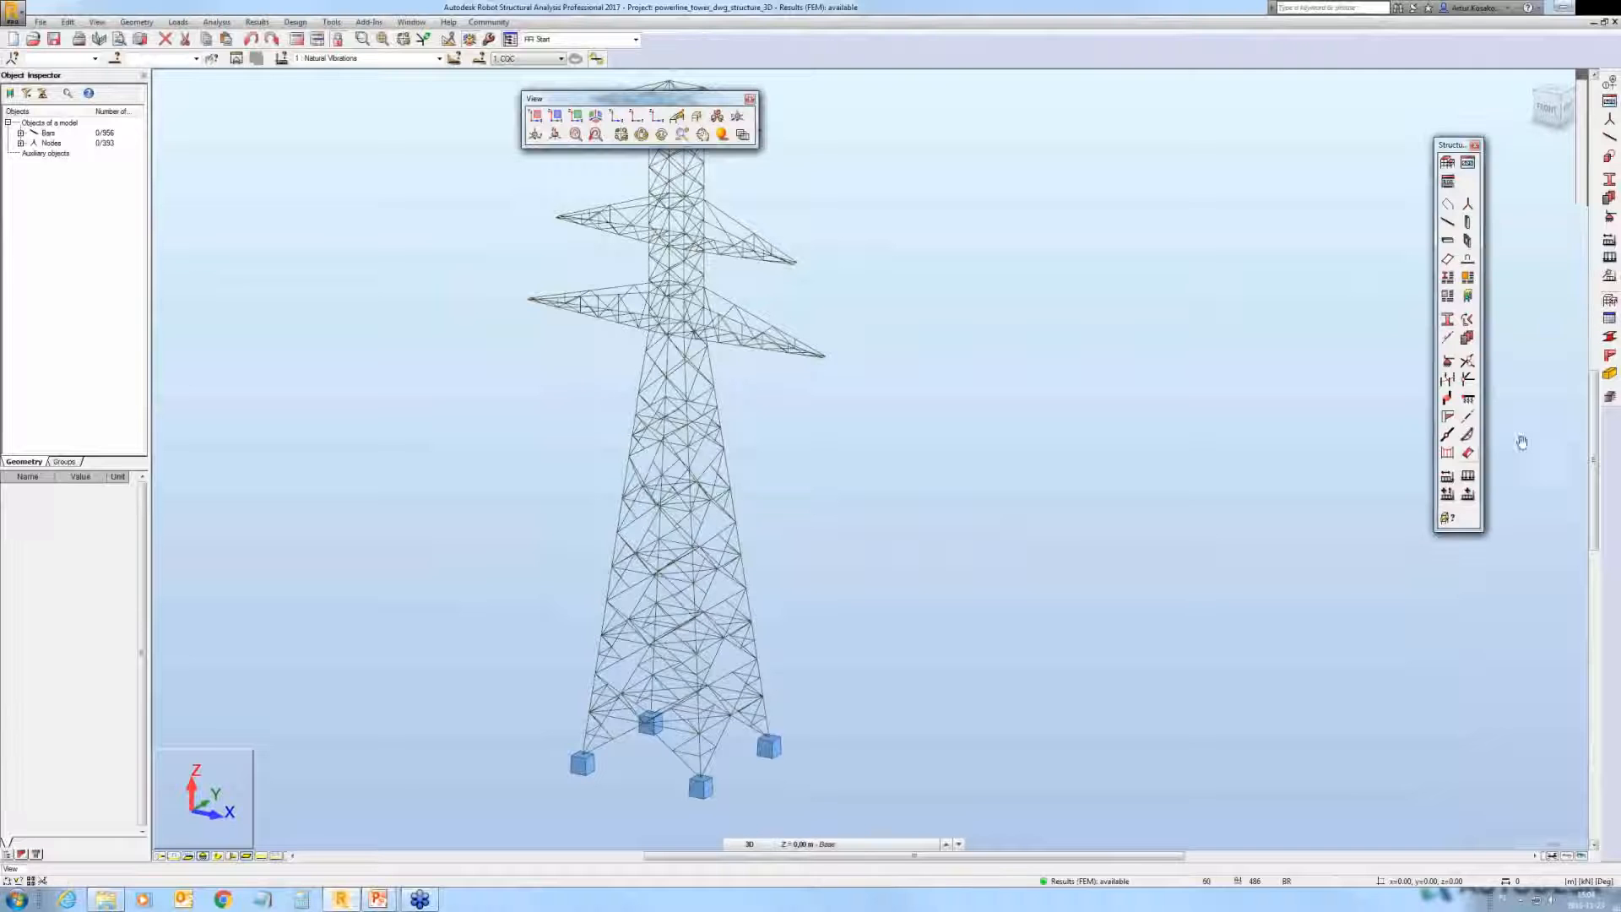
left_click(1470, 417)
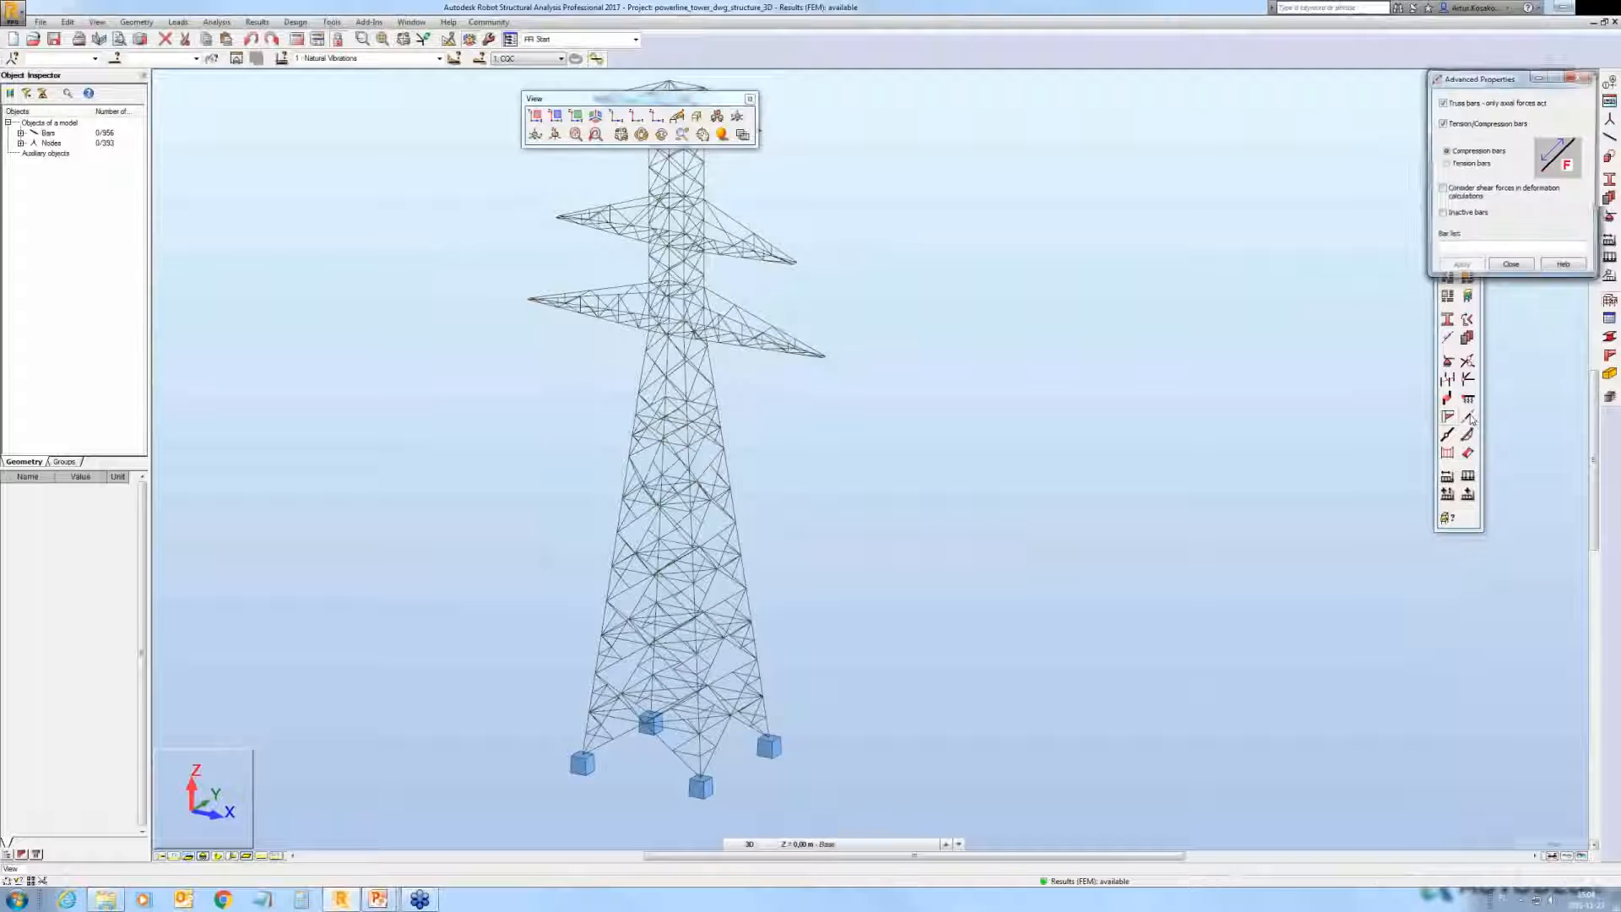
left_click_drag(1473, 77, 1194, 170)
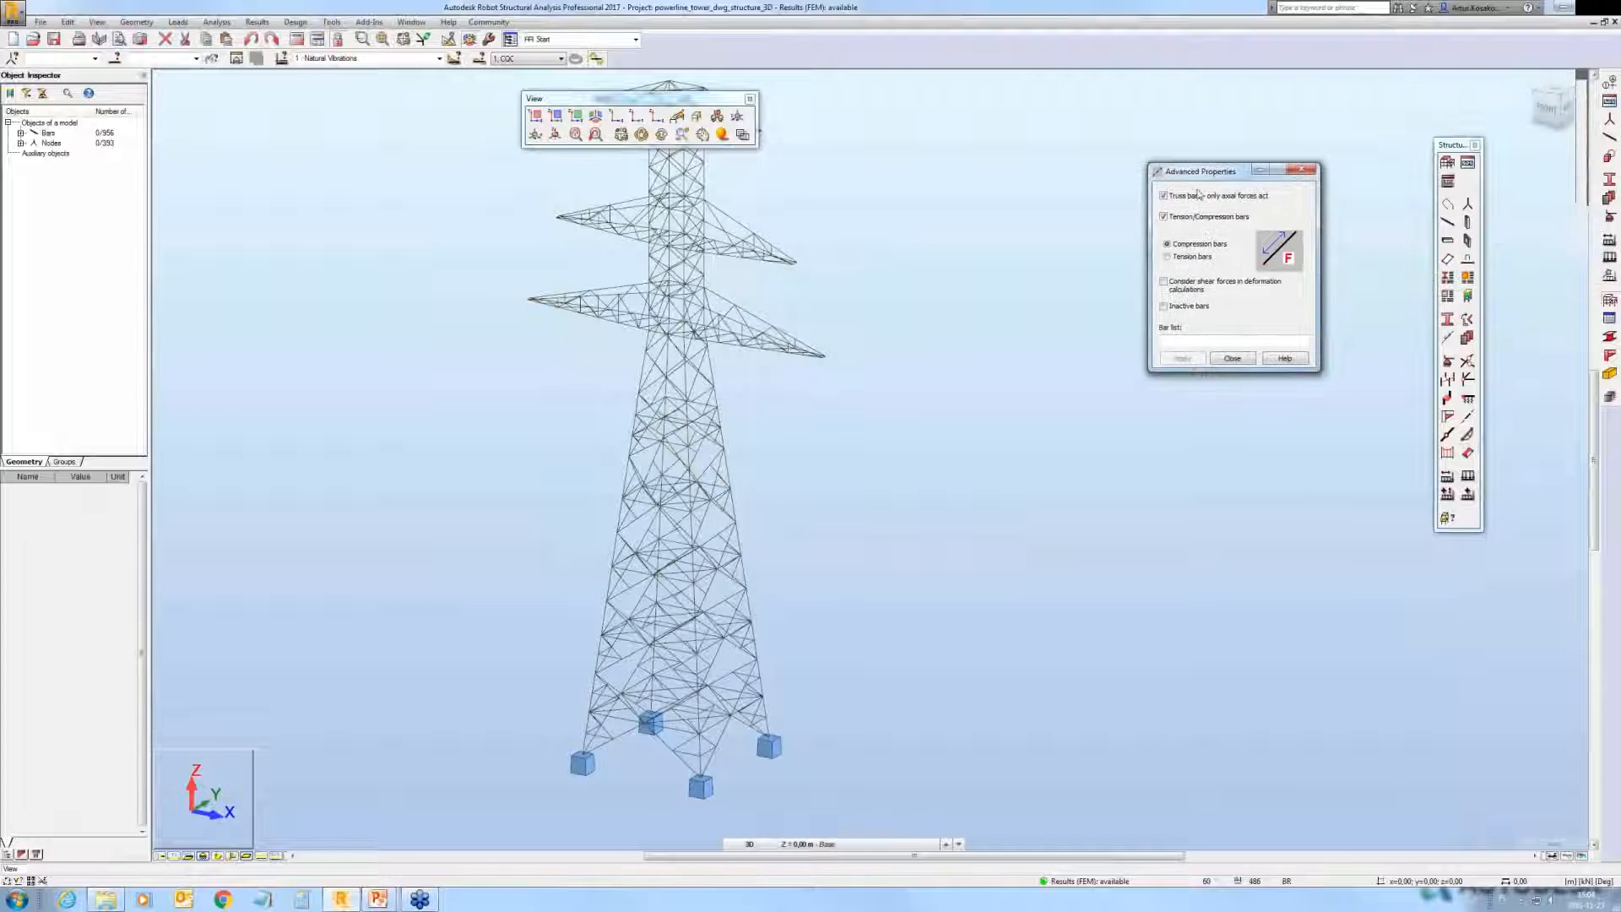
left_click(1163, 217)
scroll(1031, 477, "up", 5)
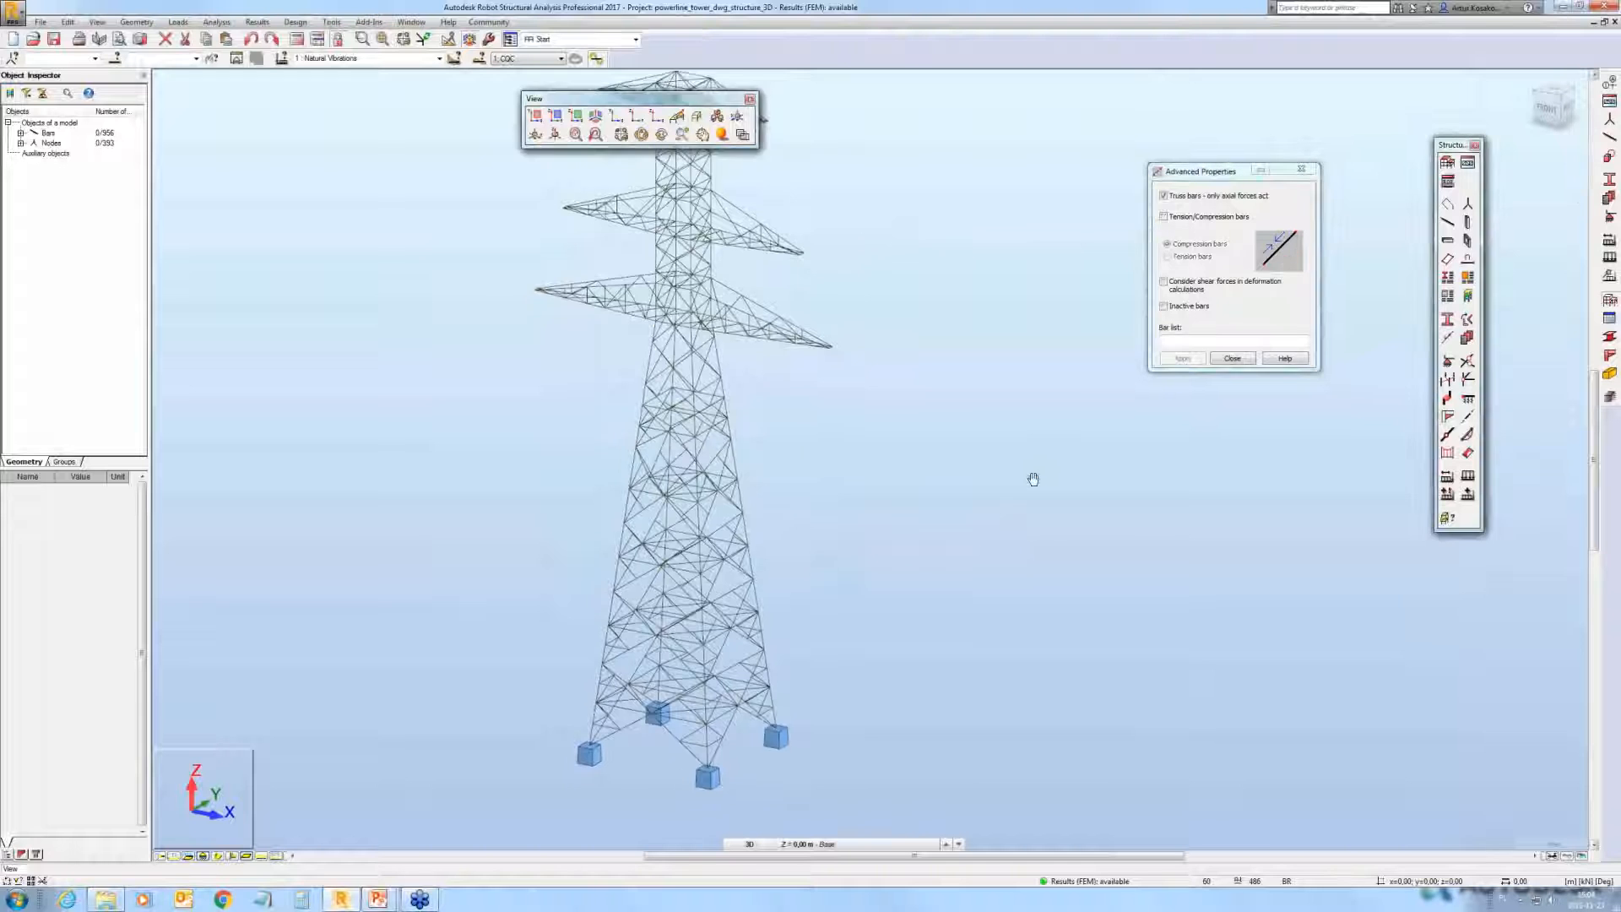
scroll(941, 551, "up", 3)
scroll(661, 602, "up", 4)
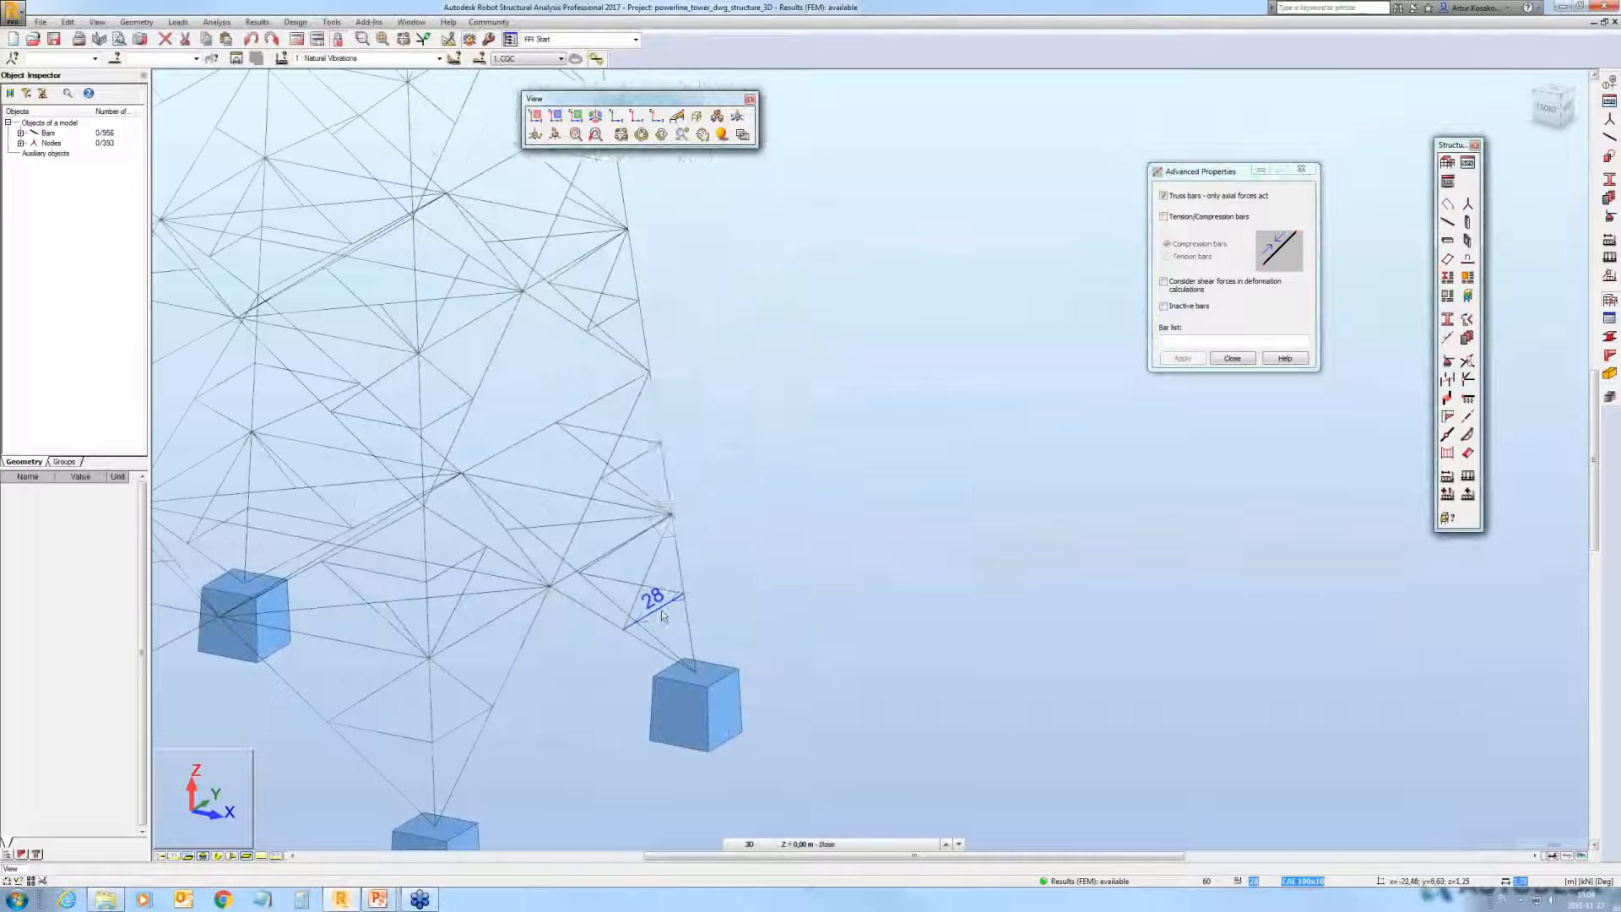
left_click(663, 595)
left_click(865, 481)
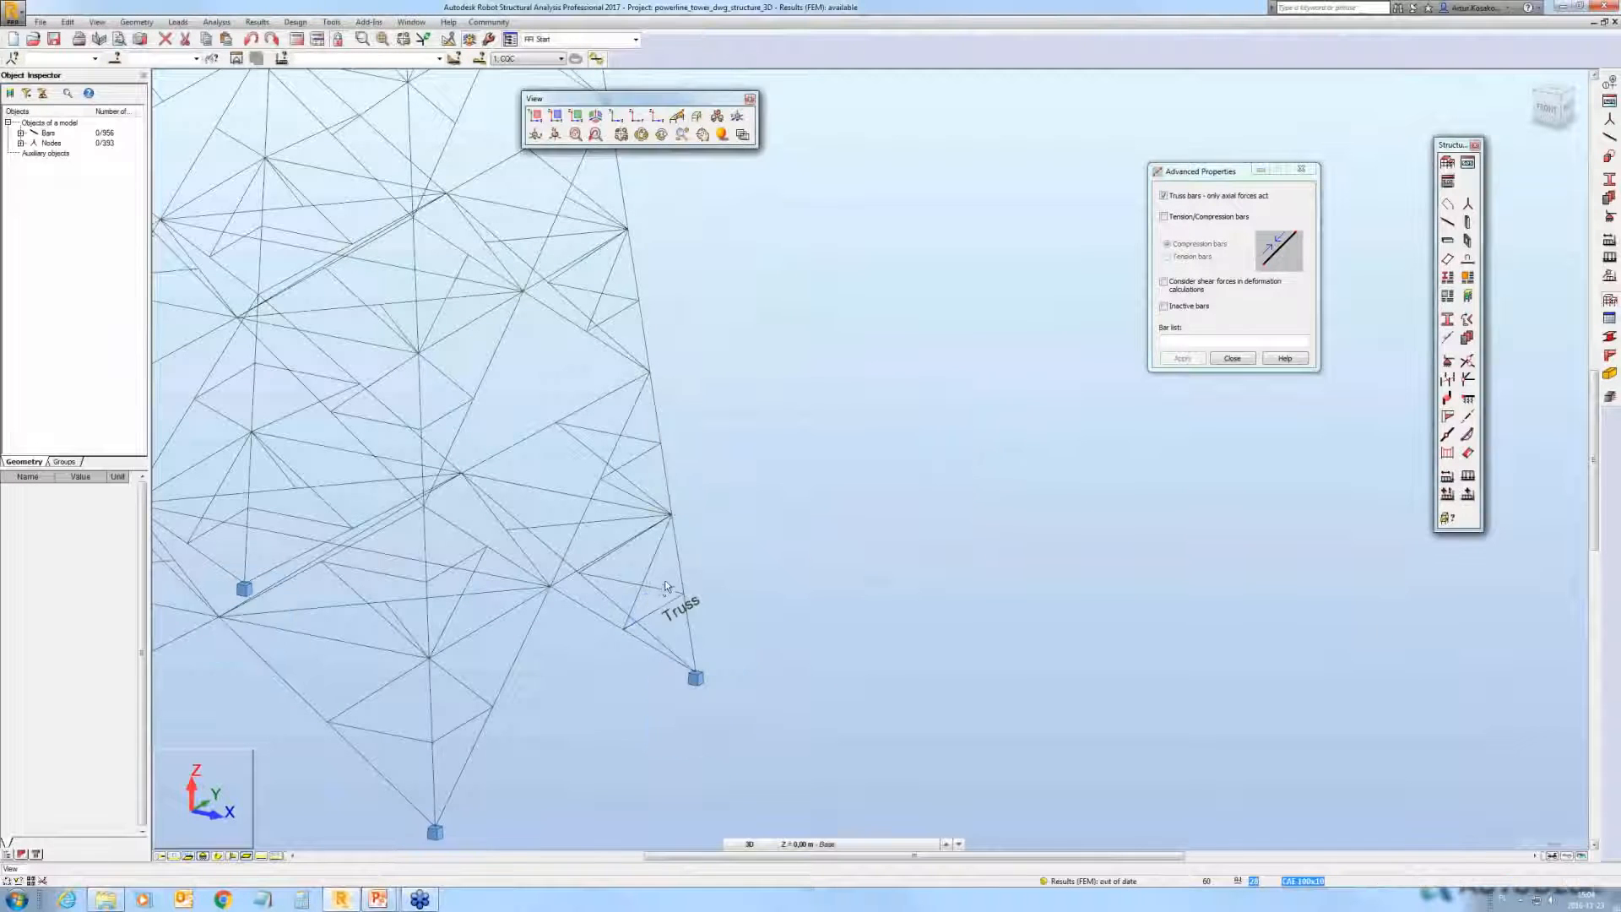
left_click(648, 569)
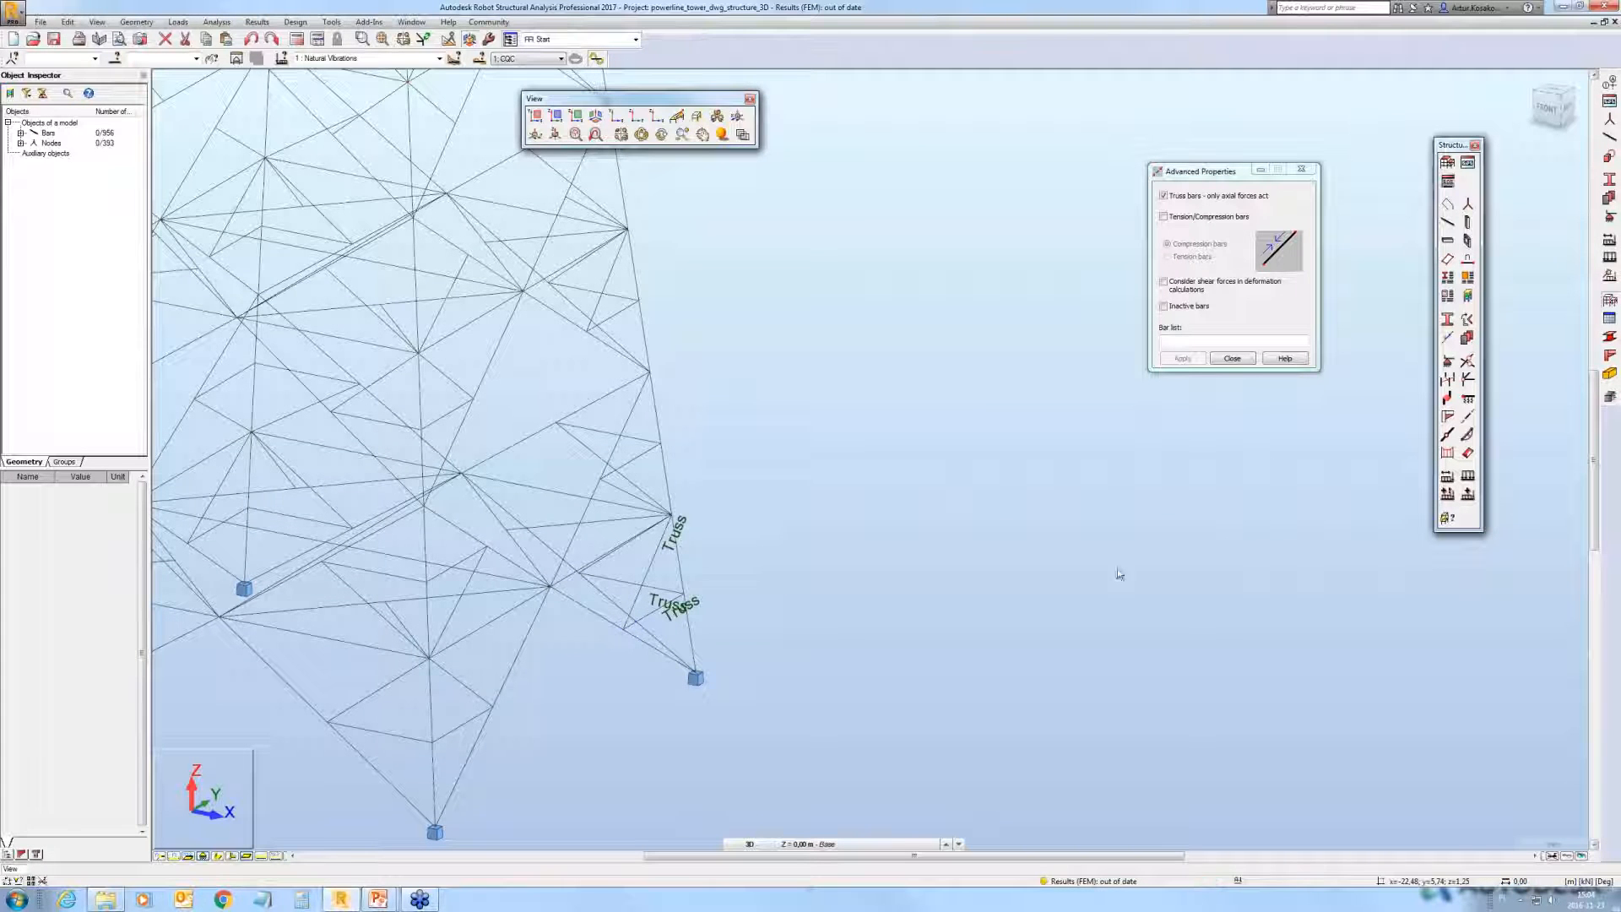
Step: Examine which directions the Pinned-Pinned bar release frees at each bar end, leaving its definition unmodified
left_click(1469, 380)
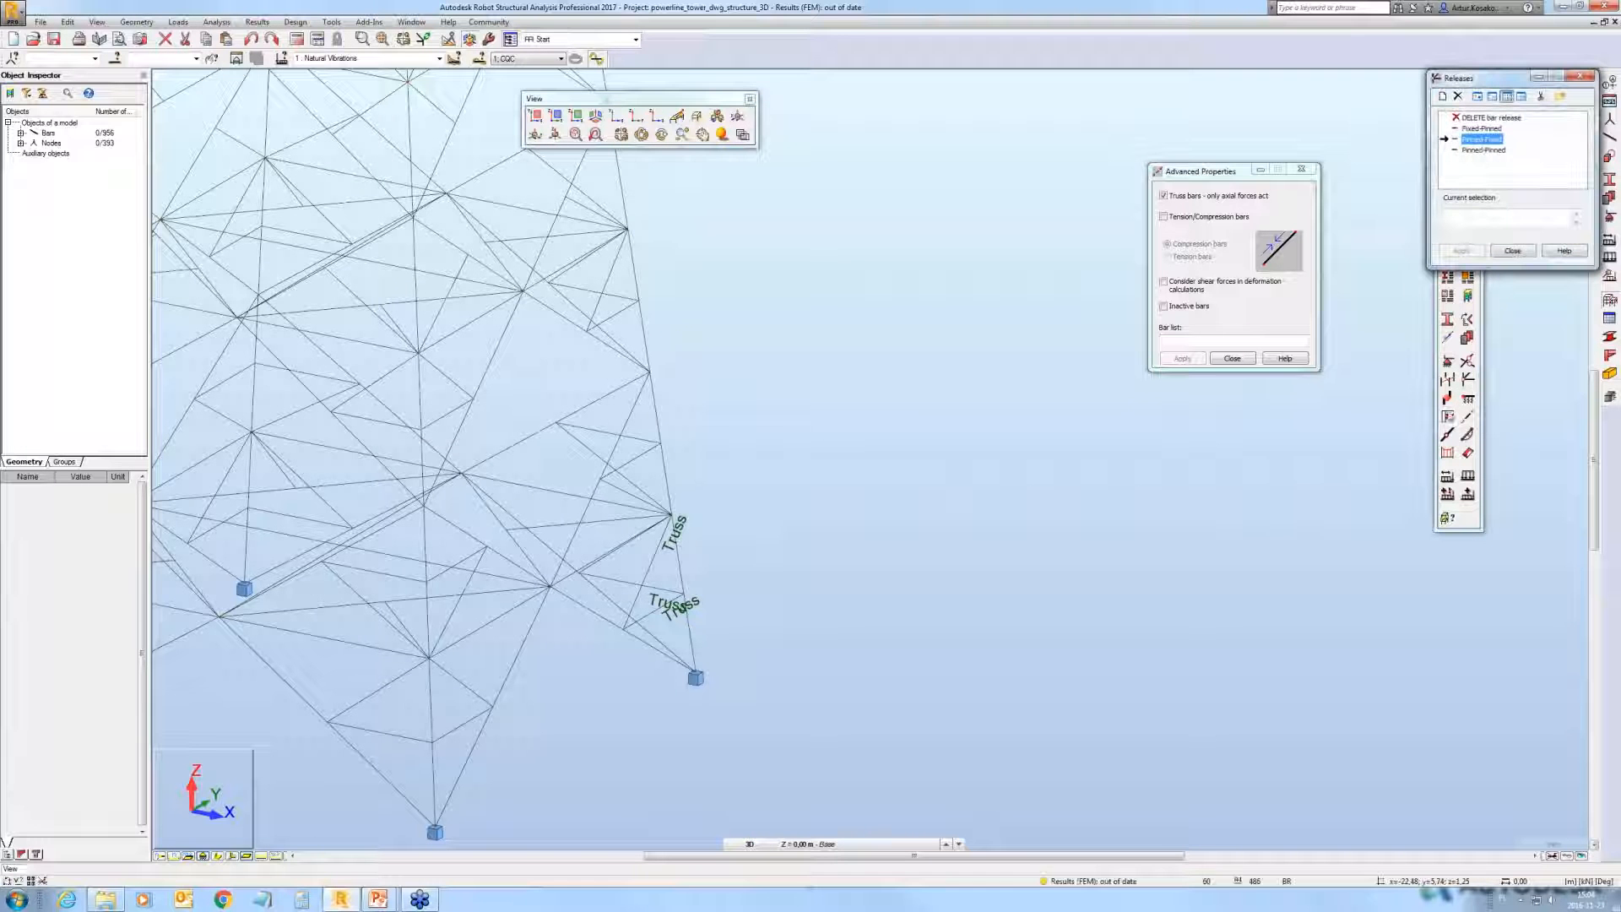
double_click(1486, 150)
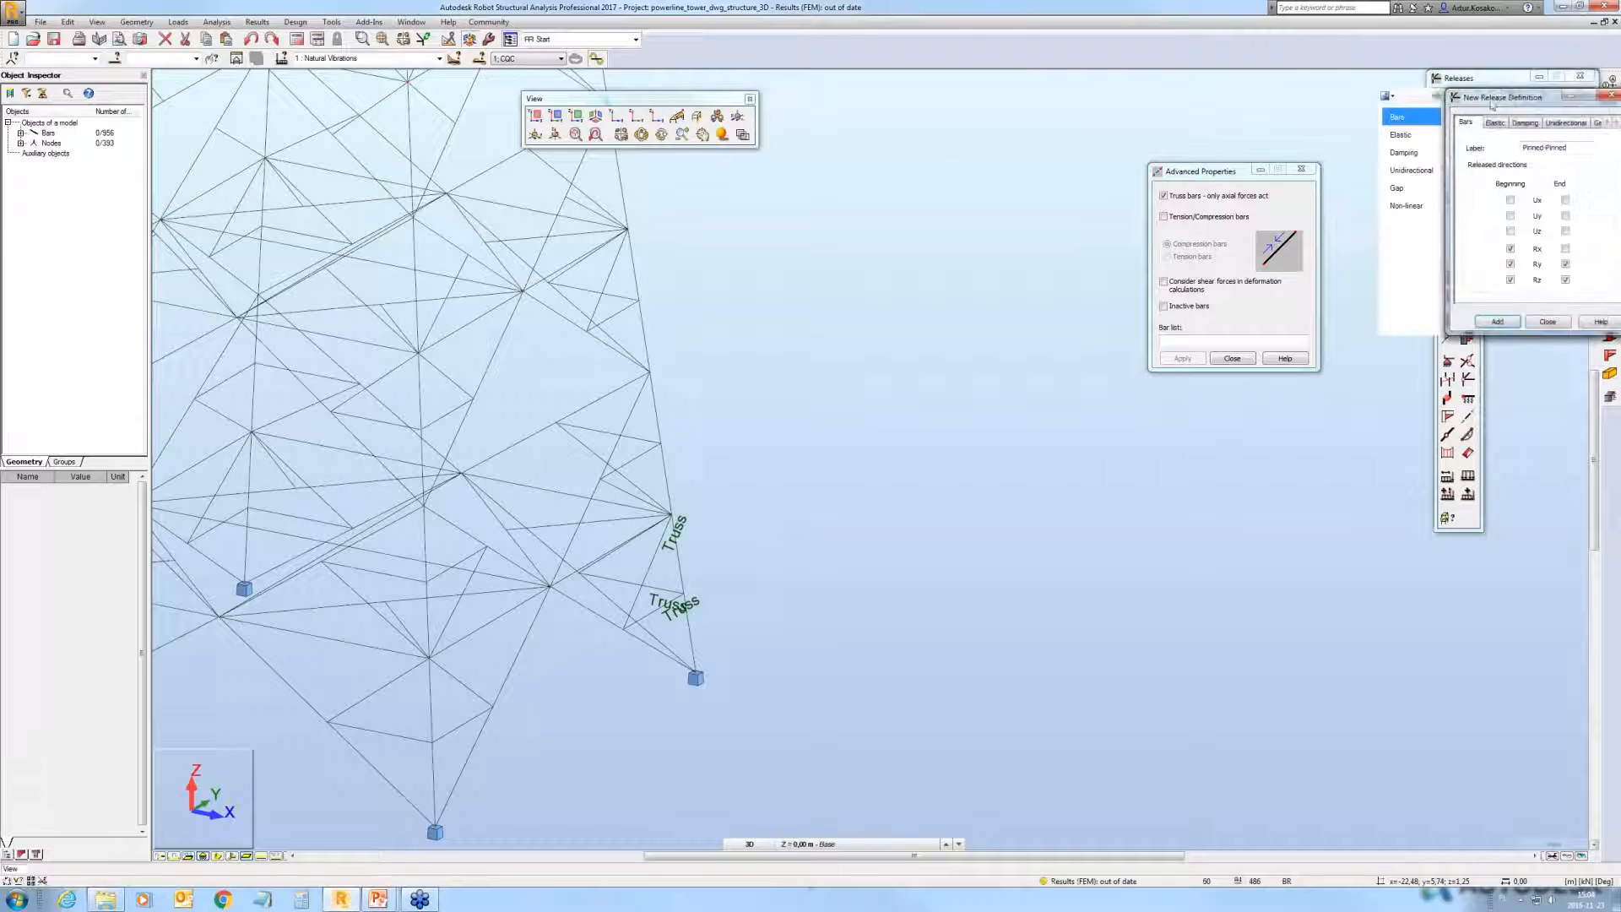
left_click_drag(1507, 102, 1048, 179)
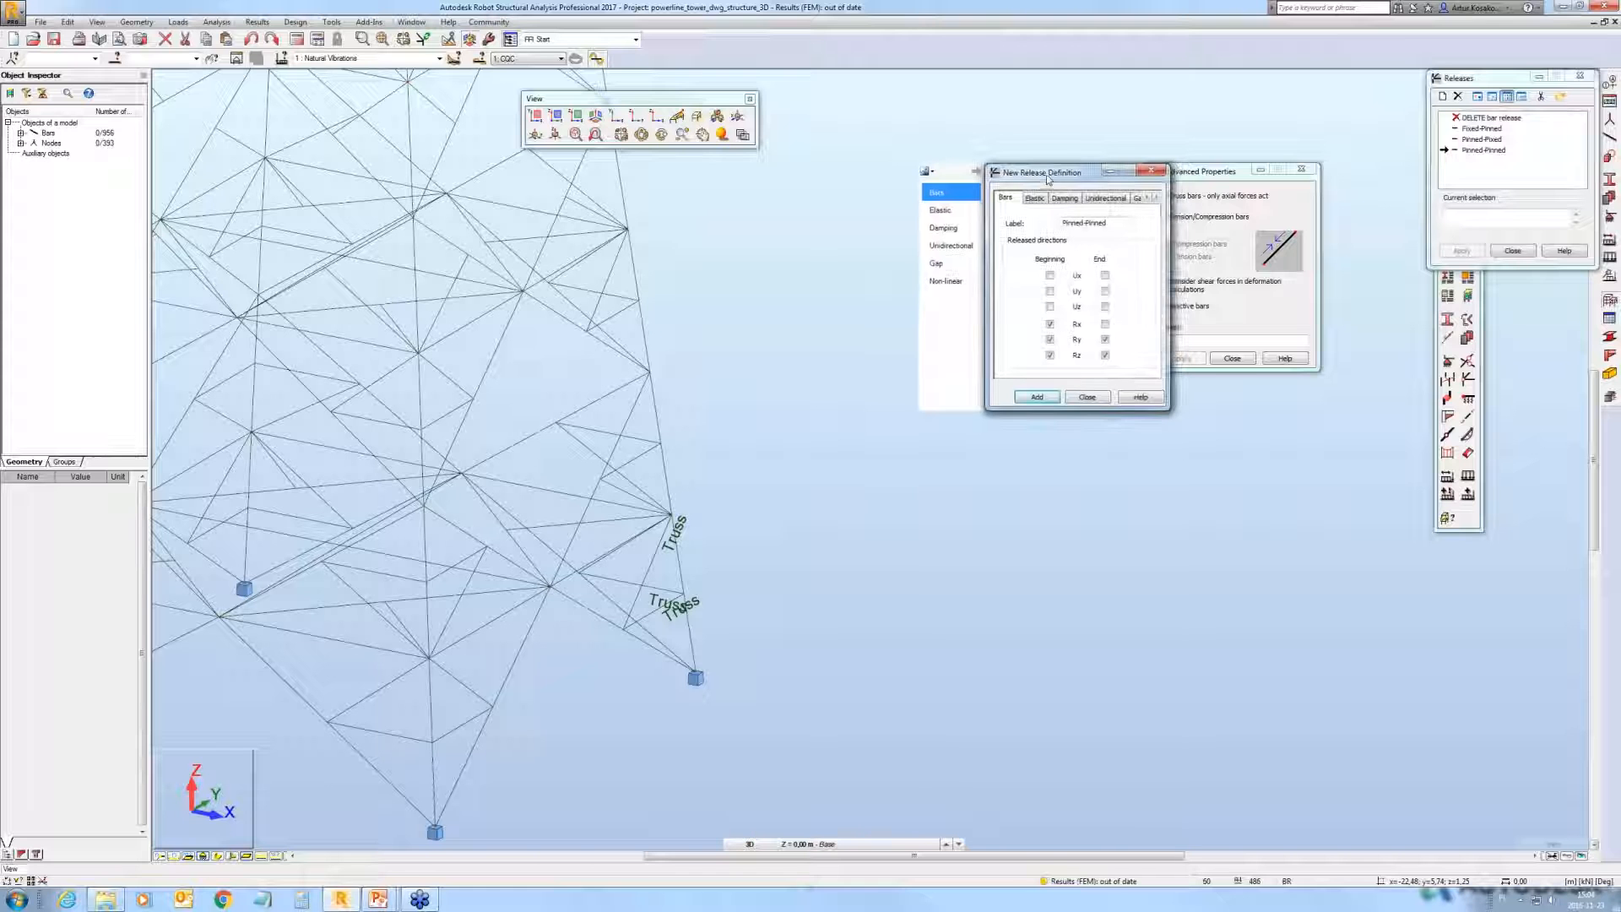
left_click(1152, 171)
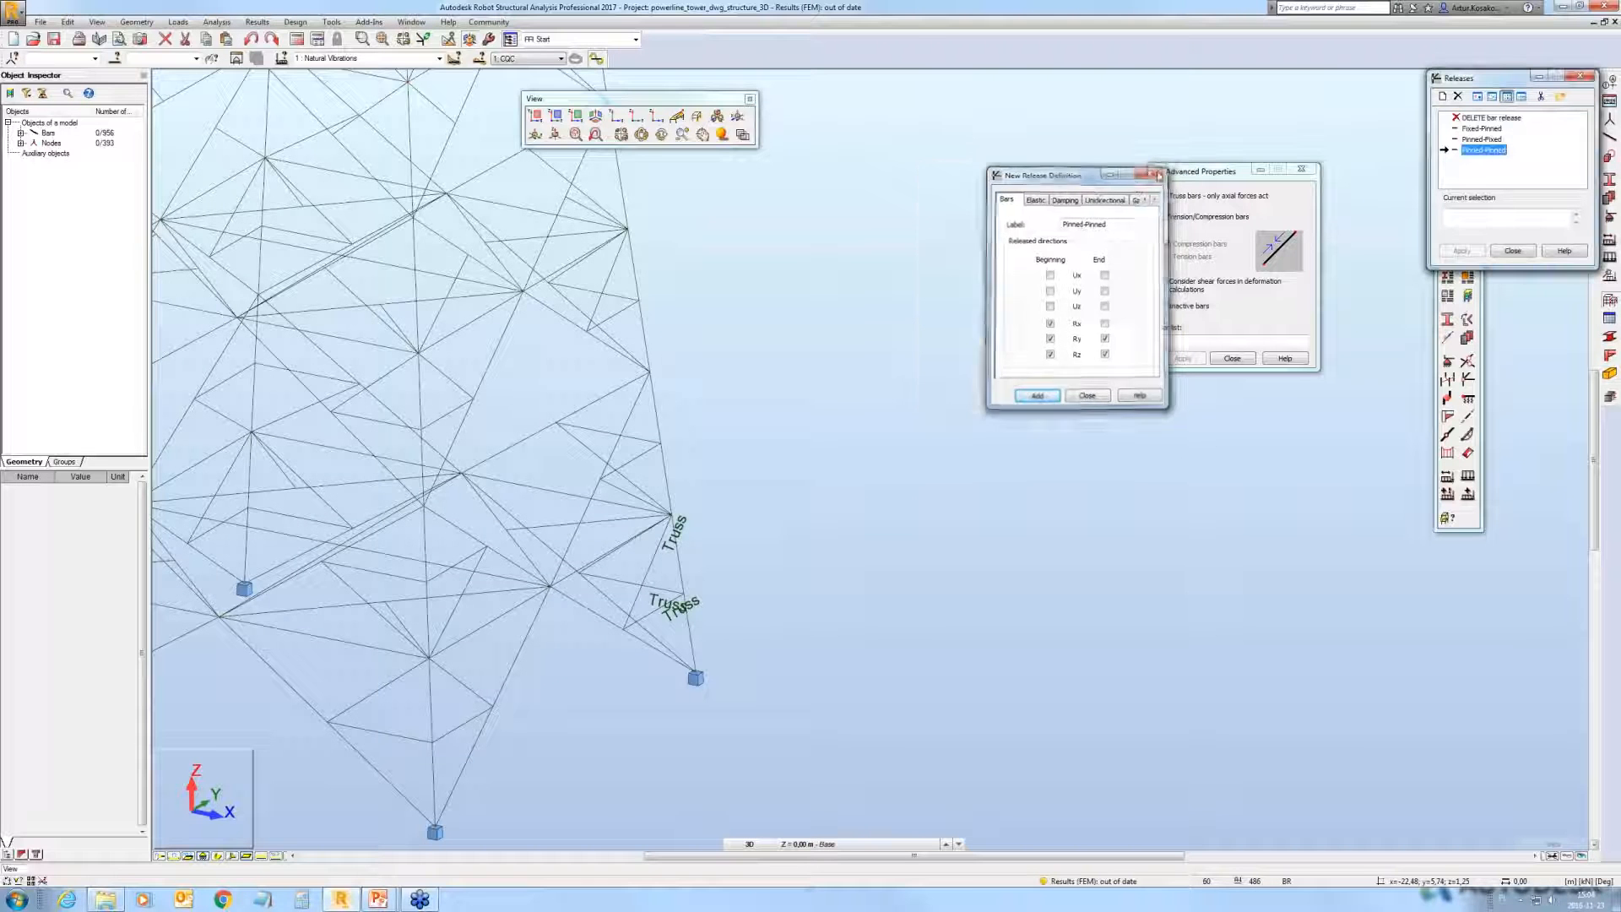
Step: Resave the Fixed-Pinned release with Ry and Rz freed at the end and assign it to bars 13 and 743 beside the support
left_click(1482, 128)
double_click(1477, 129)
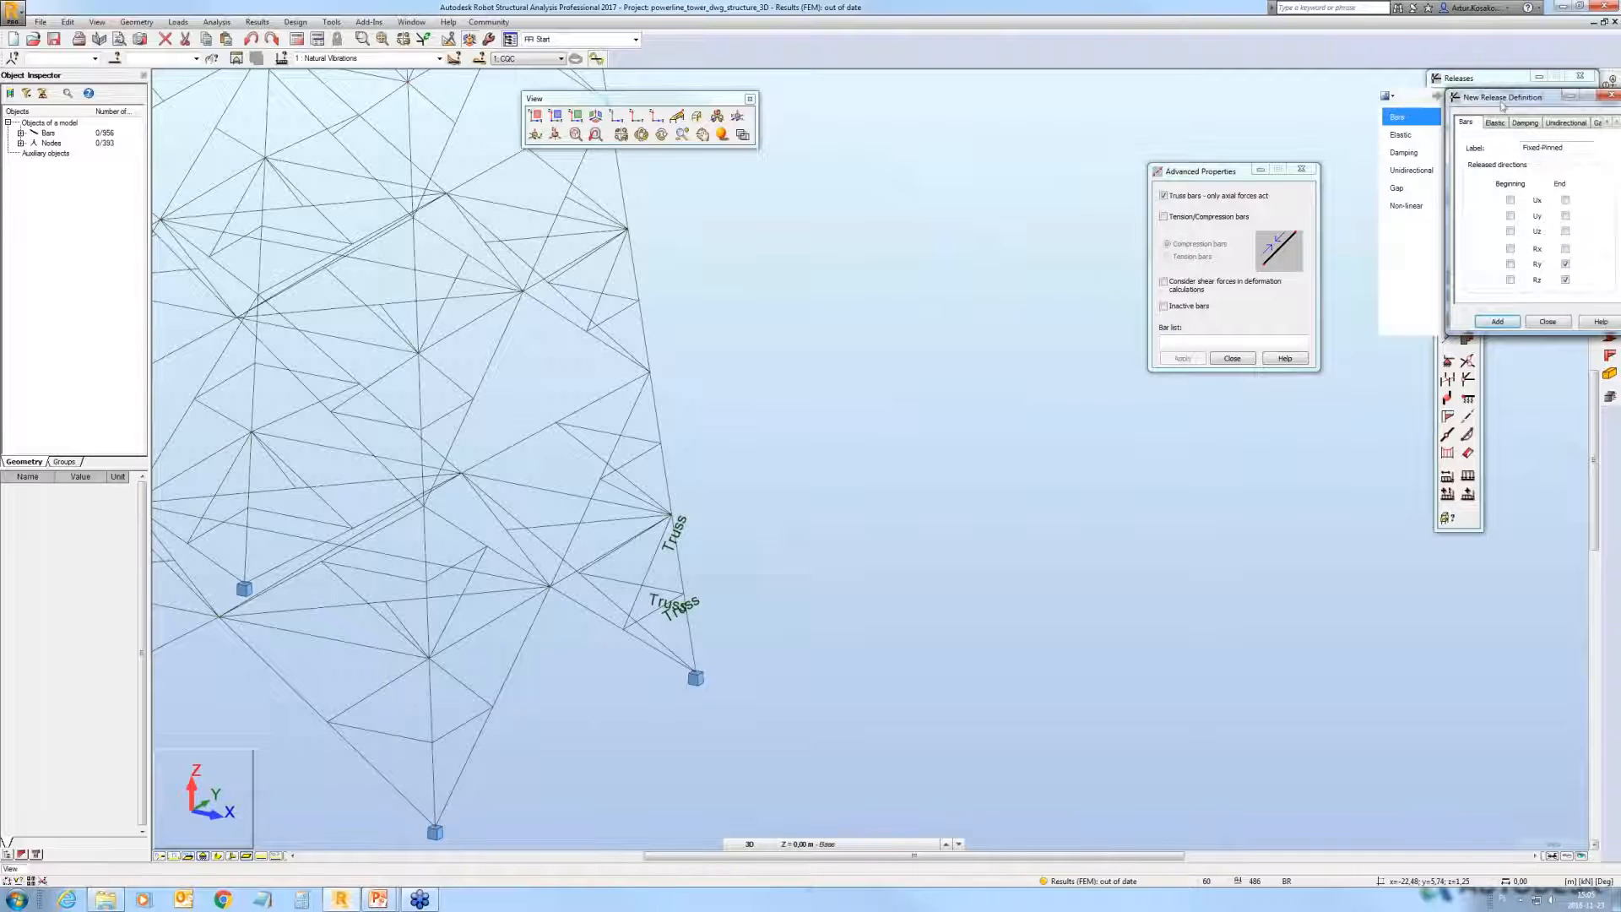
left_click_drag(1504, 105, 1175, 112)
left_click(1236, 270)
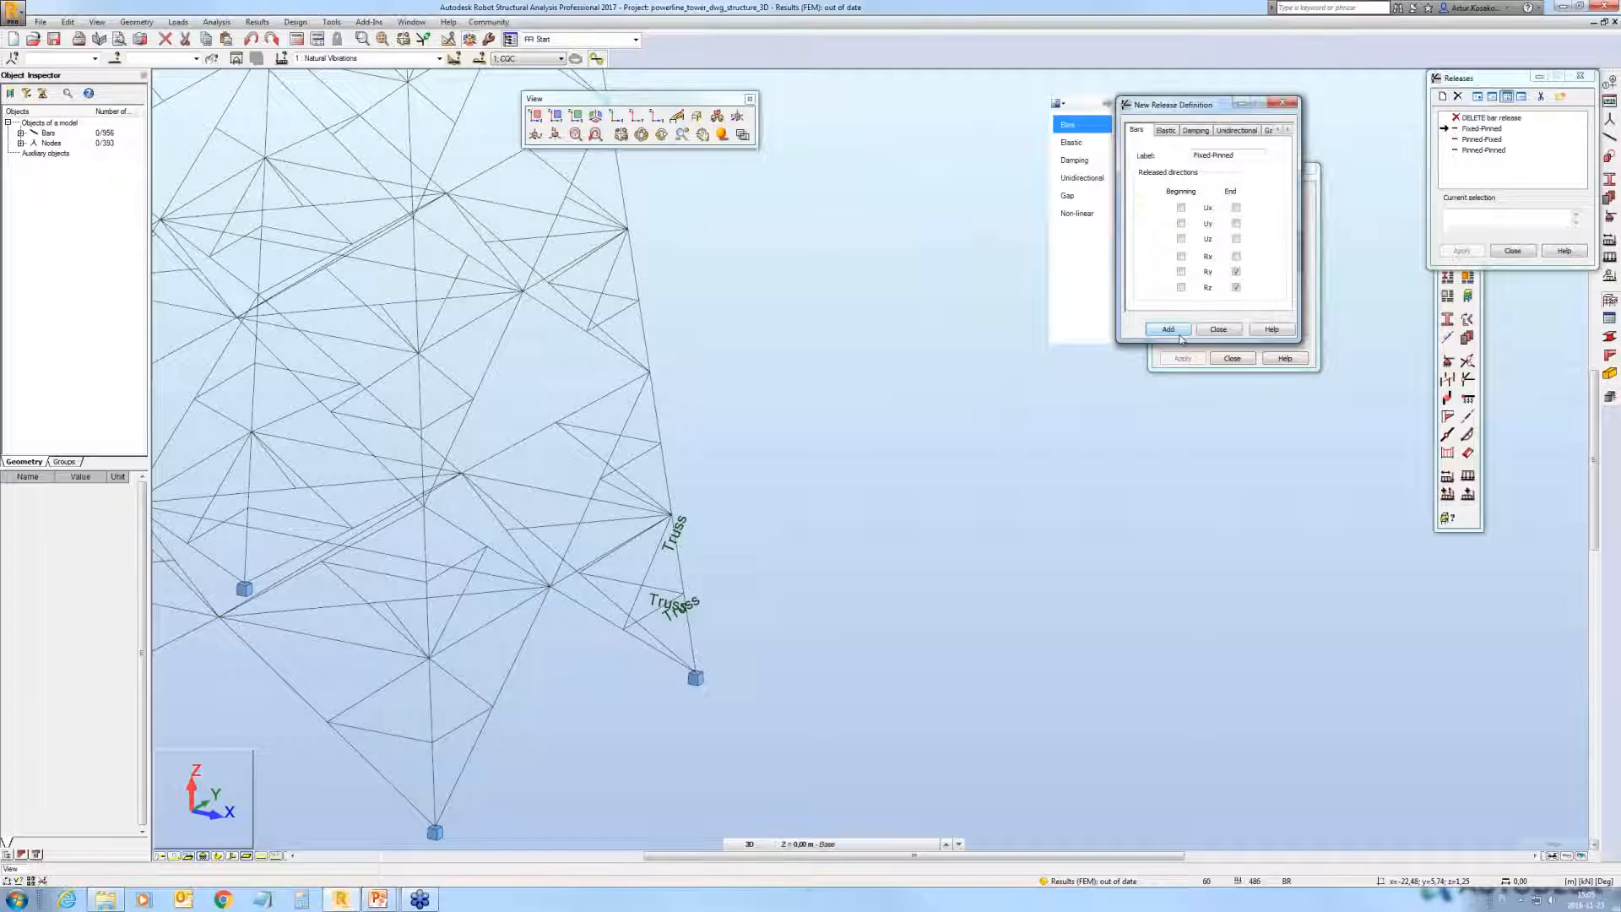
left_click(1178, 329)
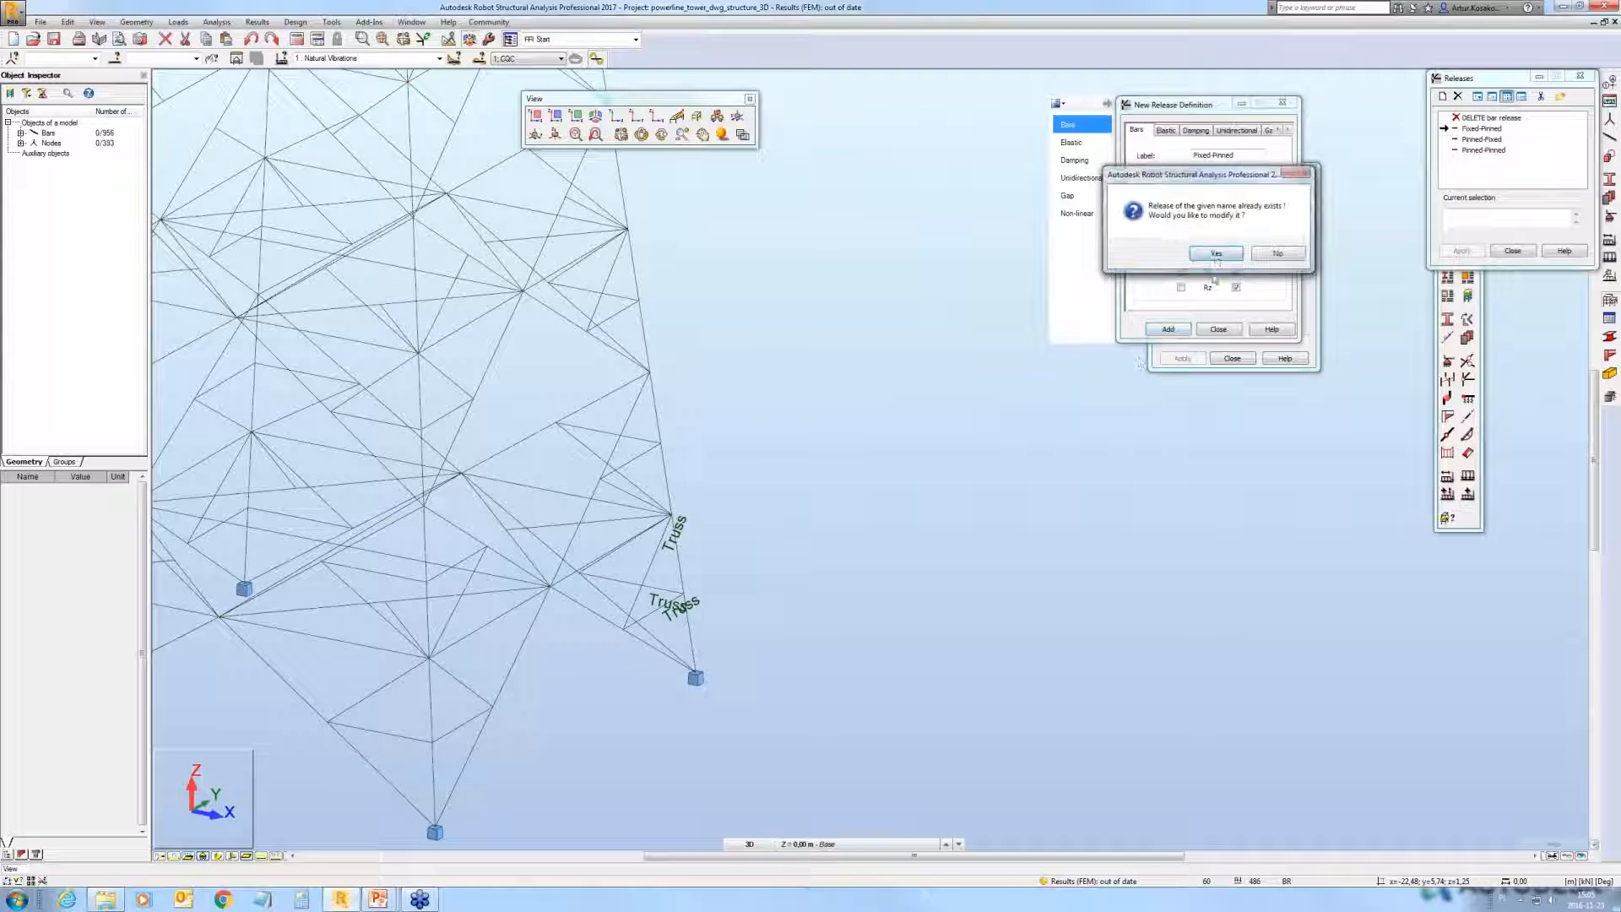
left_click(1216, 268)
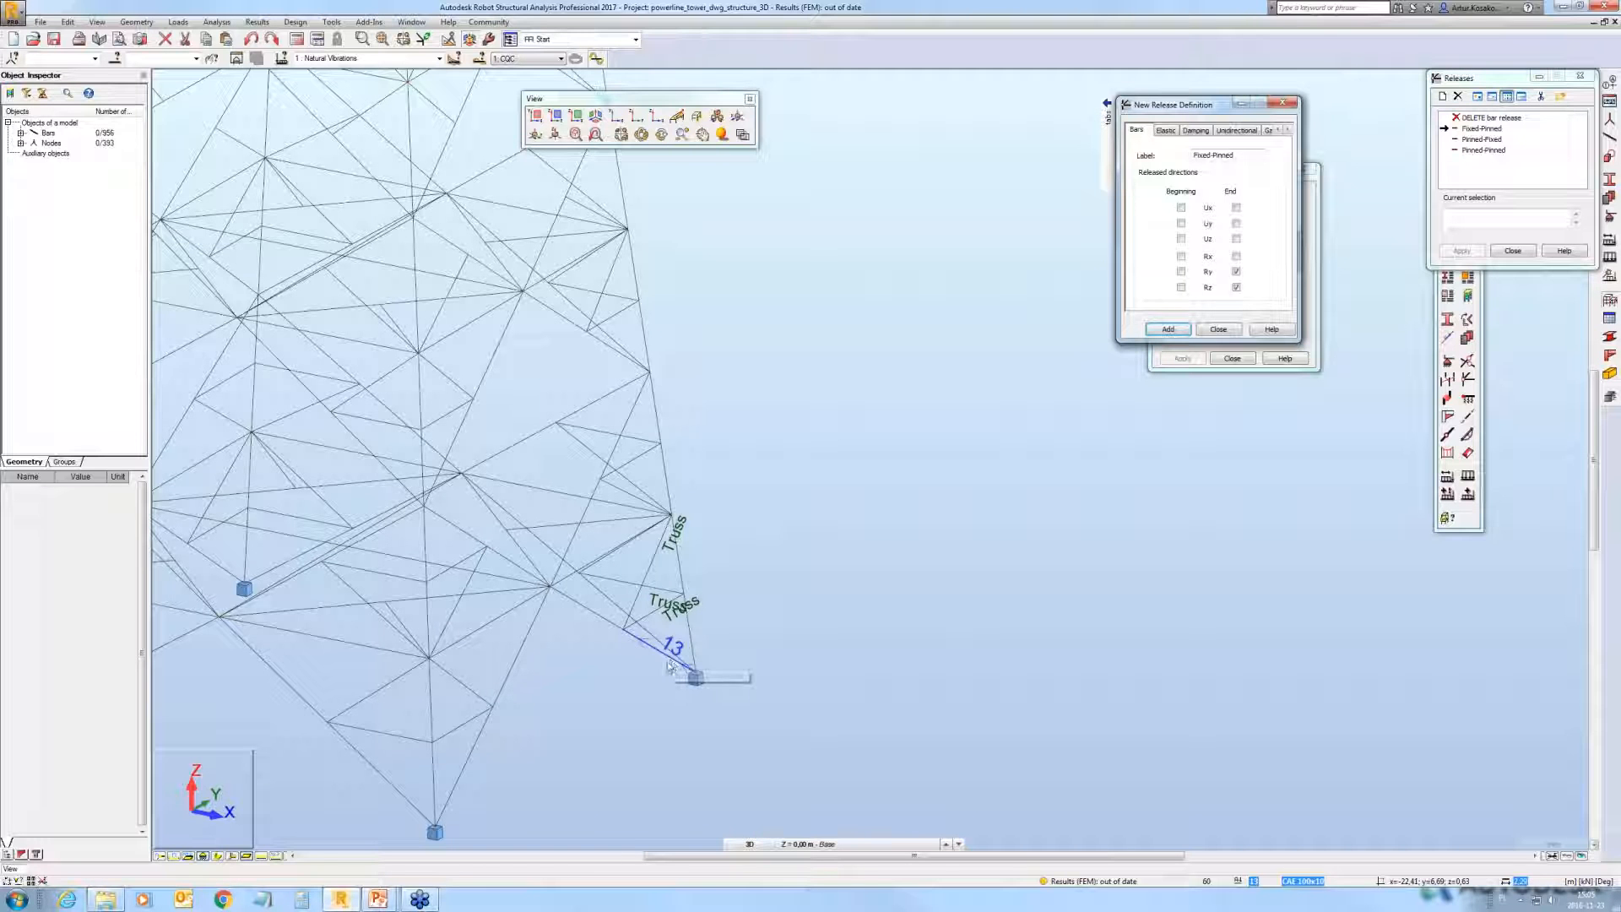
left_click(663, 655)
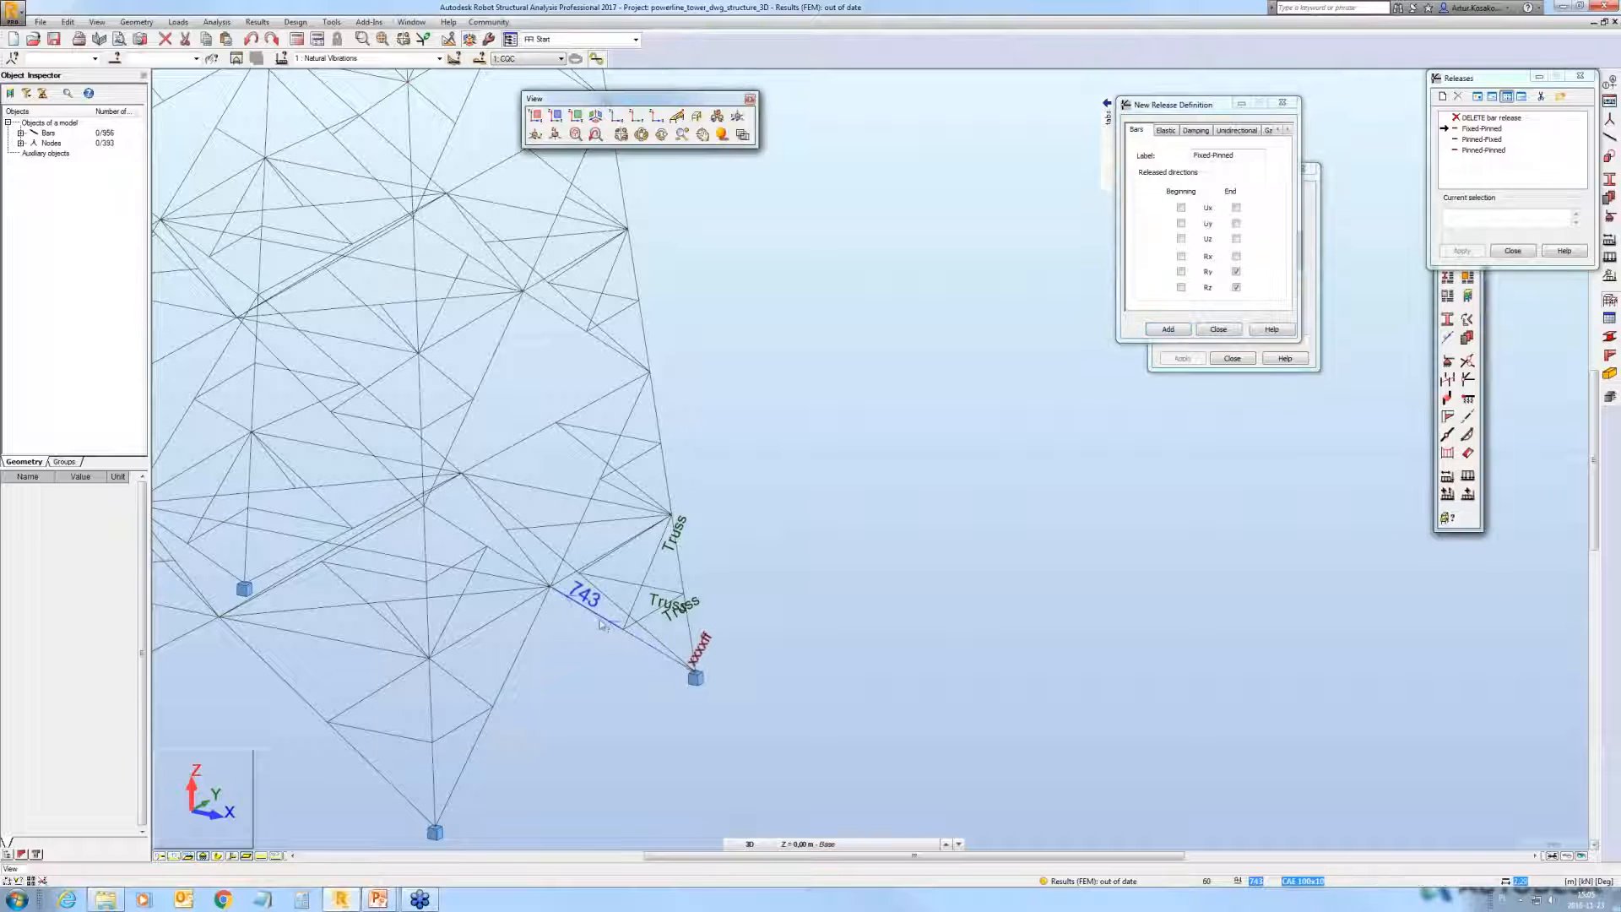
left_click(601, 621)
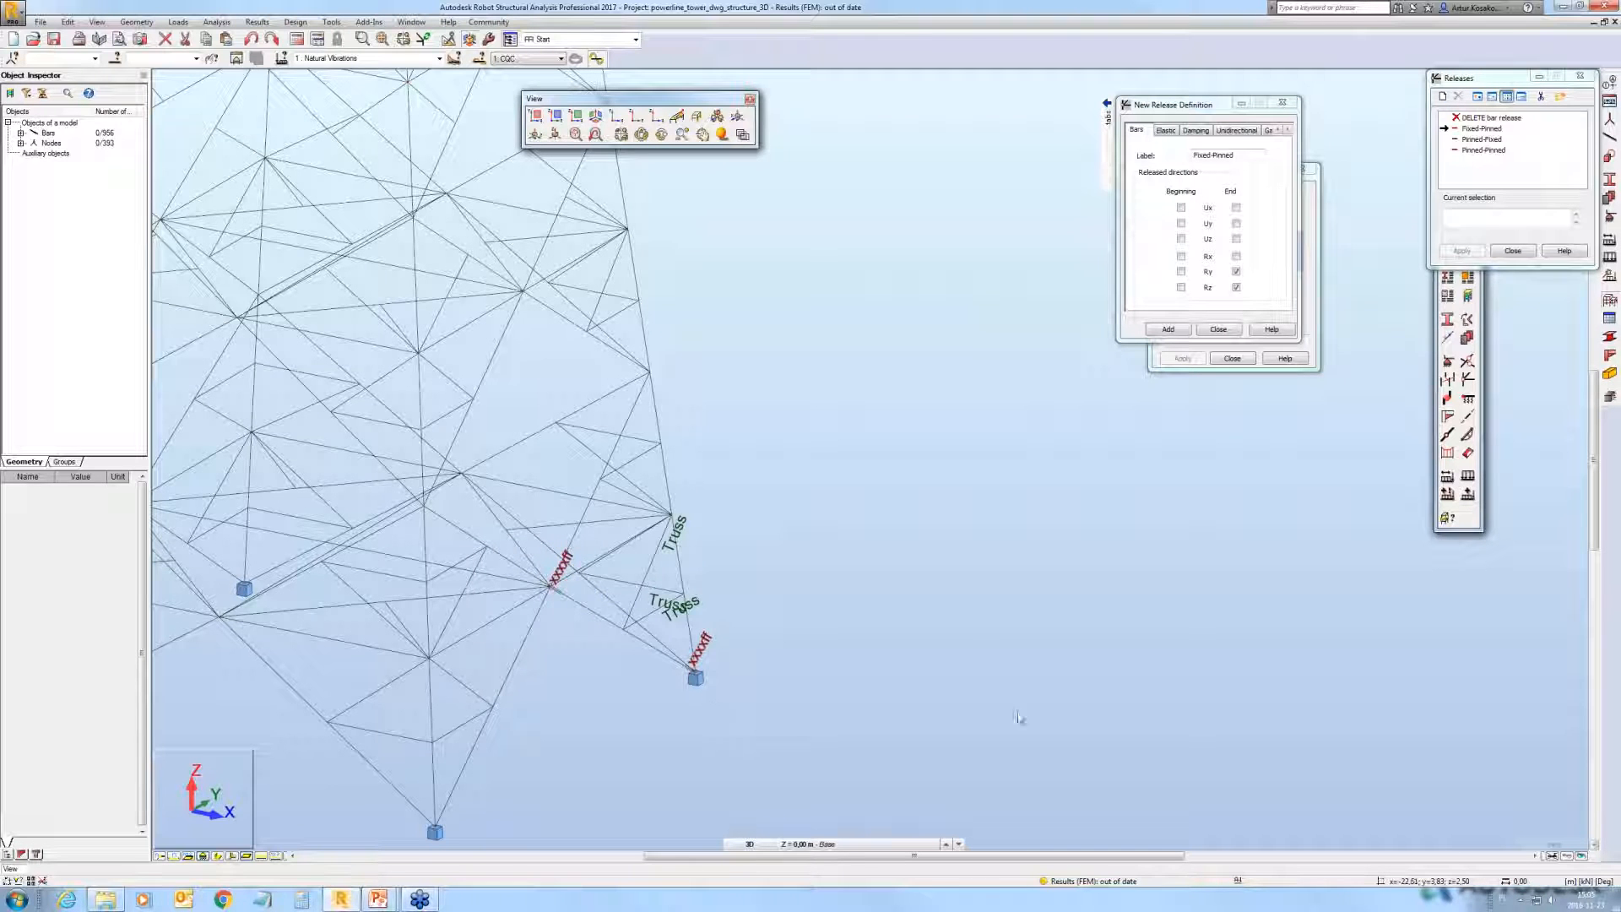
Step: Recalculate the tower, continuing without the suggested DSC algorithm, and minimize the program to return to the presentation slides
left_click(296, 40)
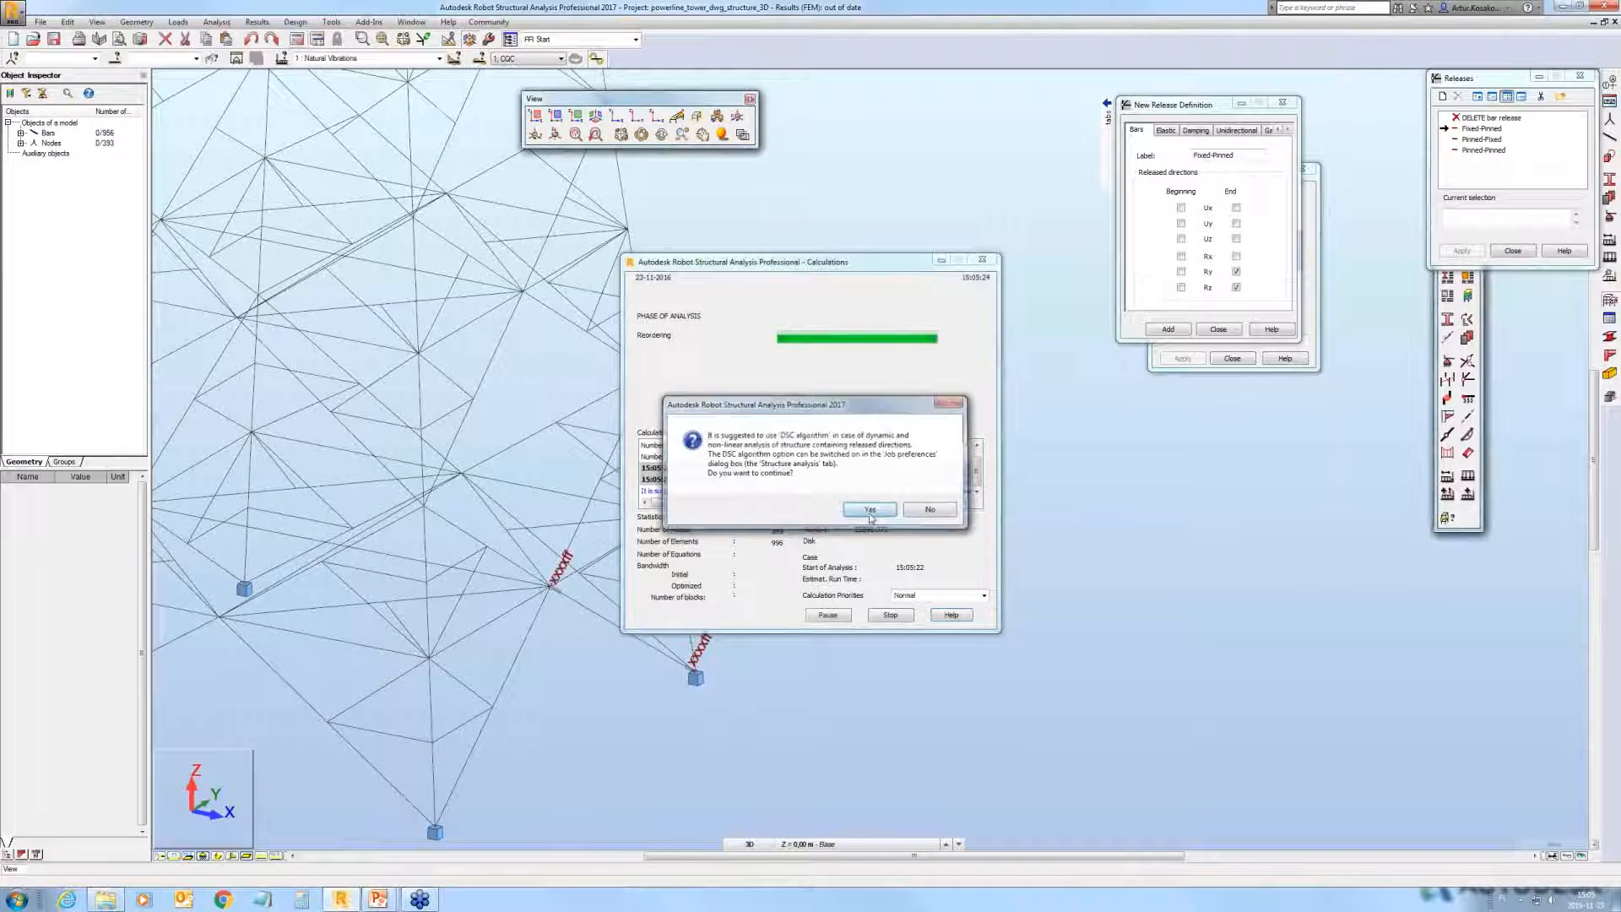
left_click(870, 510)
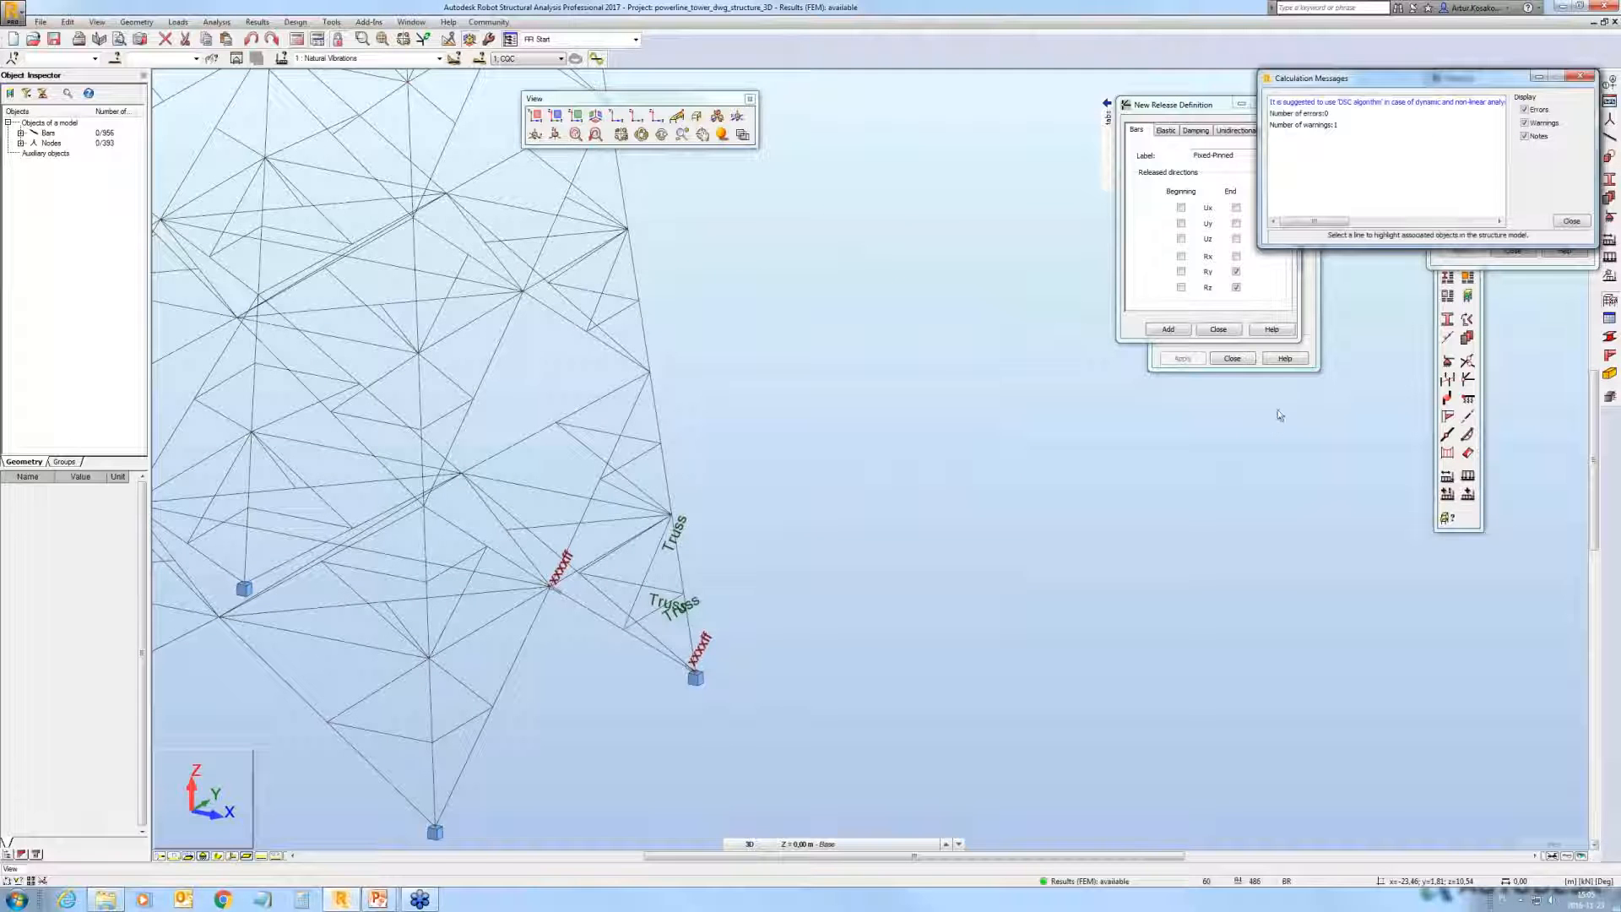
left_click(1564, 11)
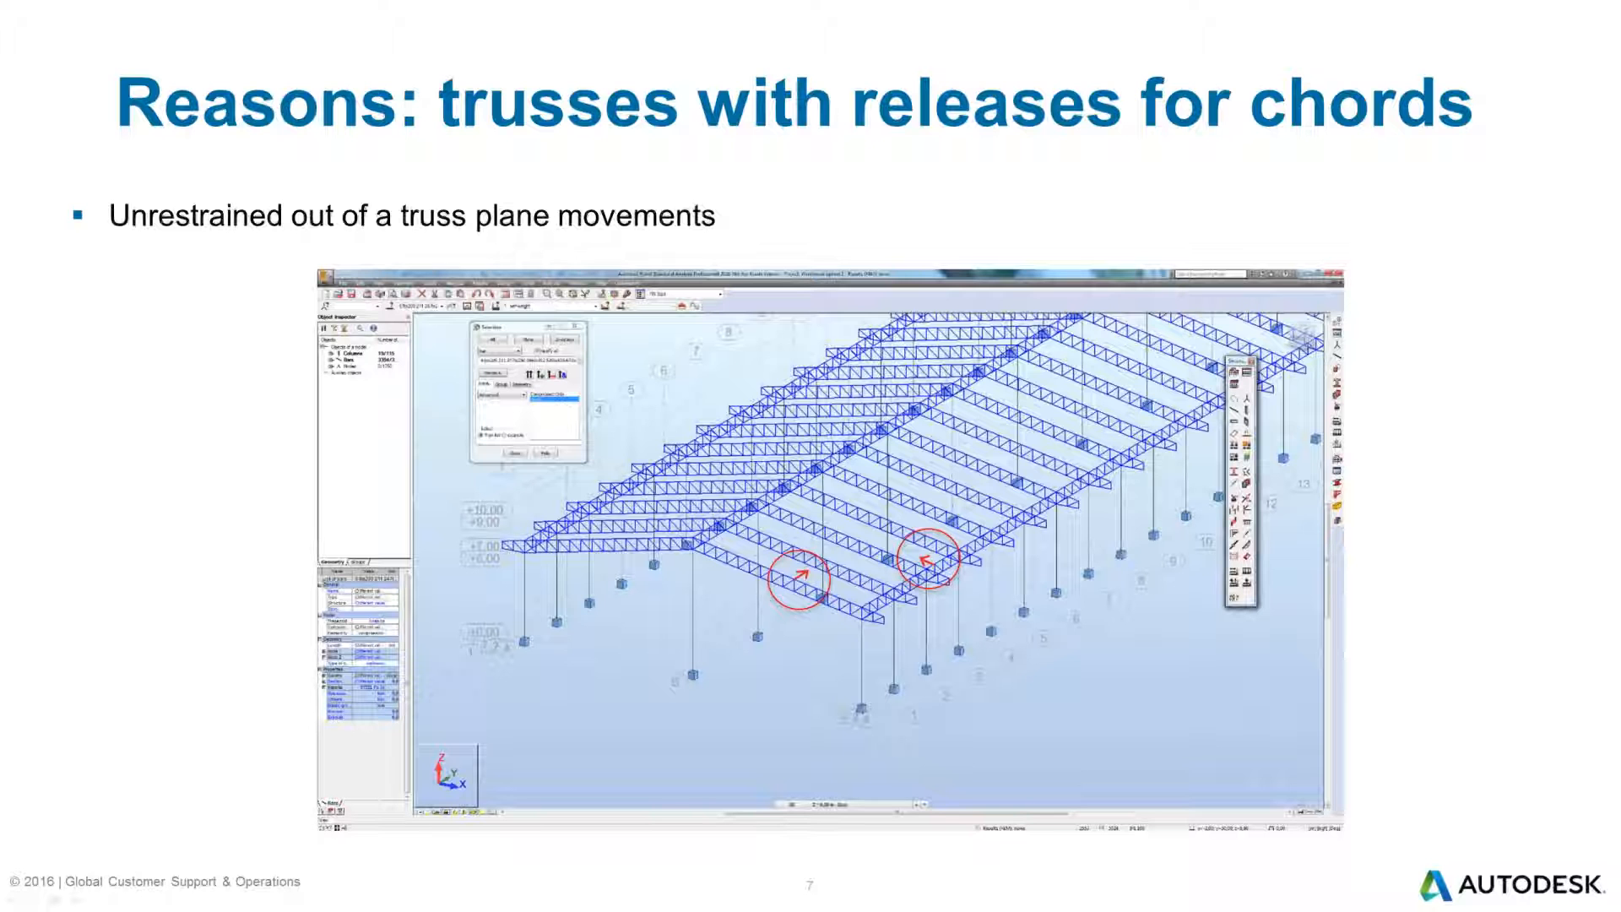
Step: Switch back to Robot Structural Analysis and open the project Warehouse option 2 (1).rtd from the webinar 16 folder
key("alt+Tab")
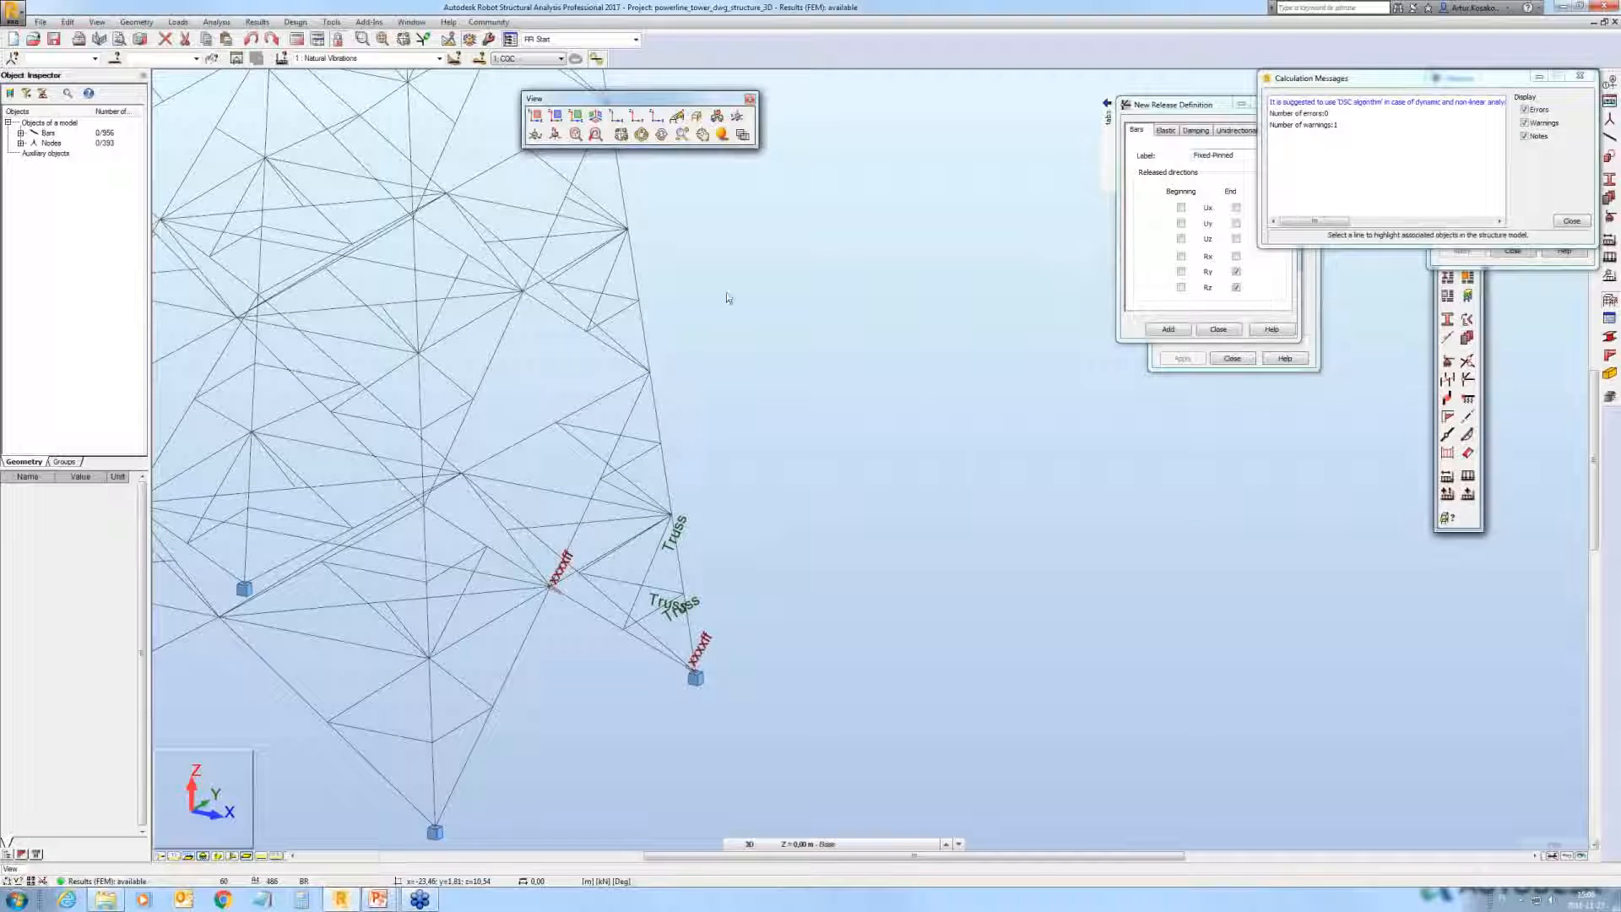
left_click(32, 39)
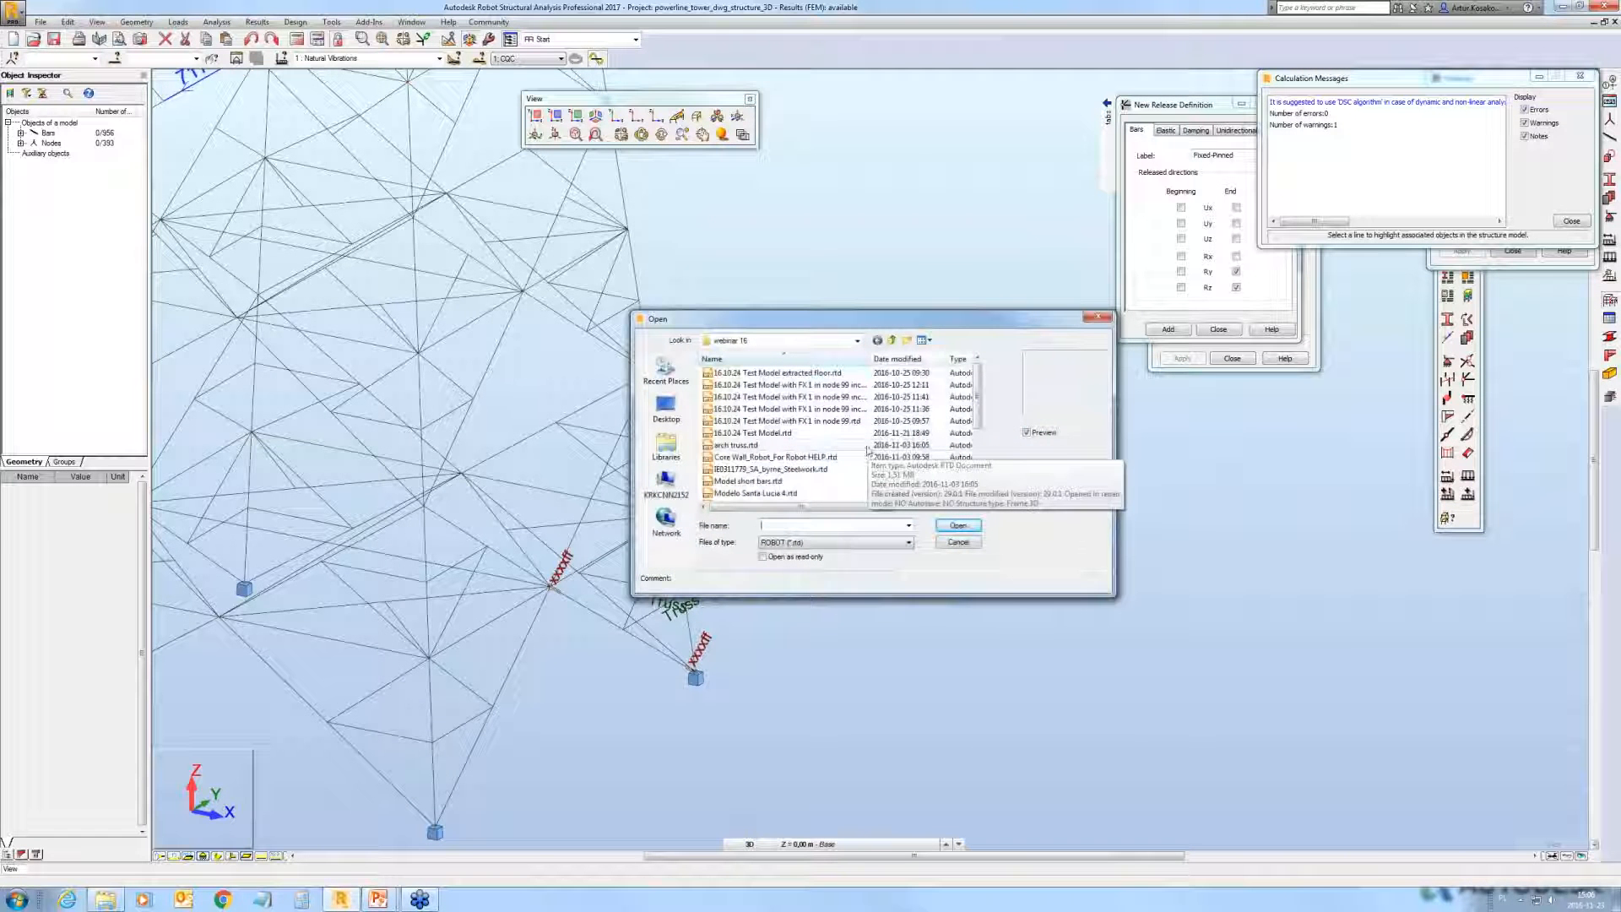
left_click_drag(973, 414, 973, 486)
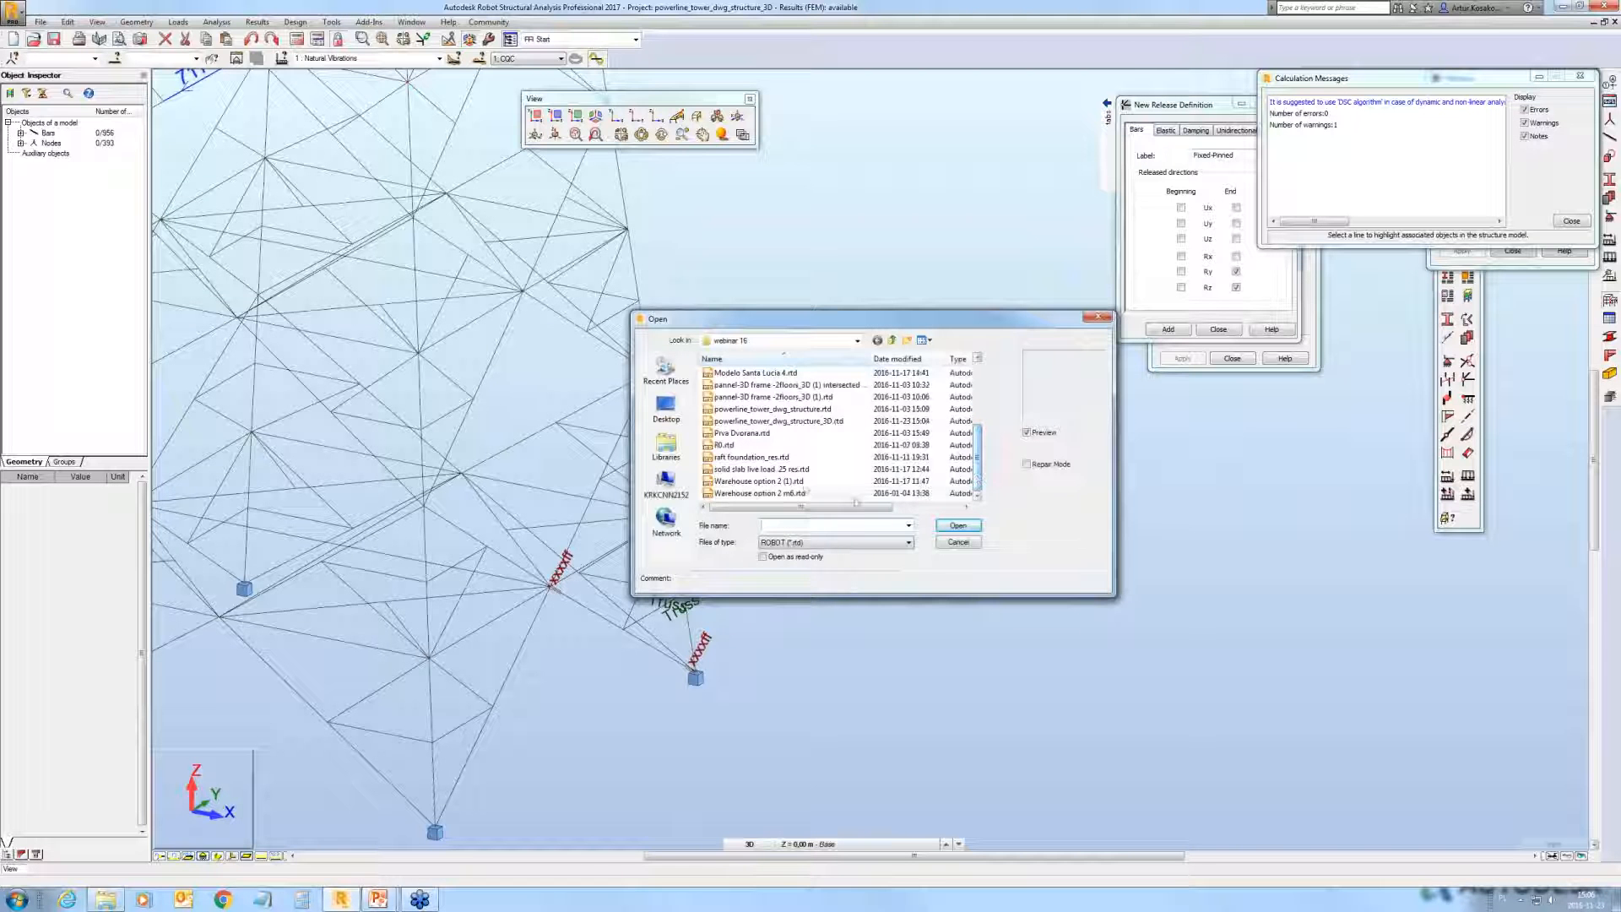
left_click(802, 481)
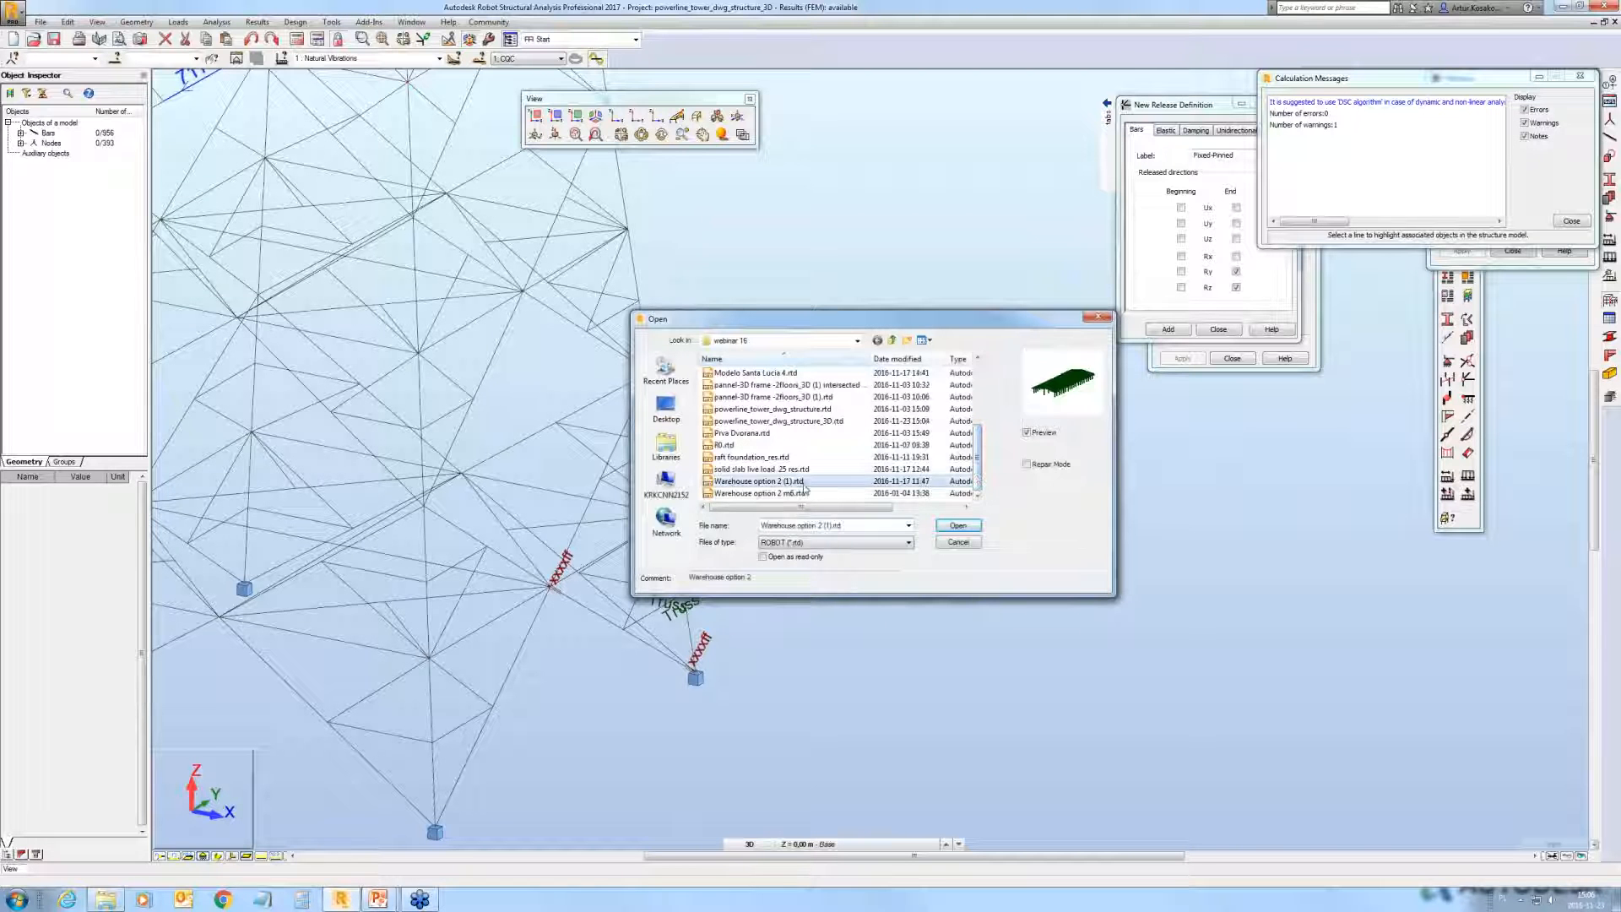
left_click(962, 528)
left_click(848, 487)
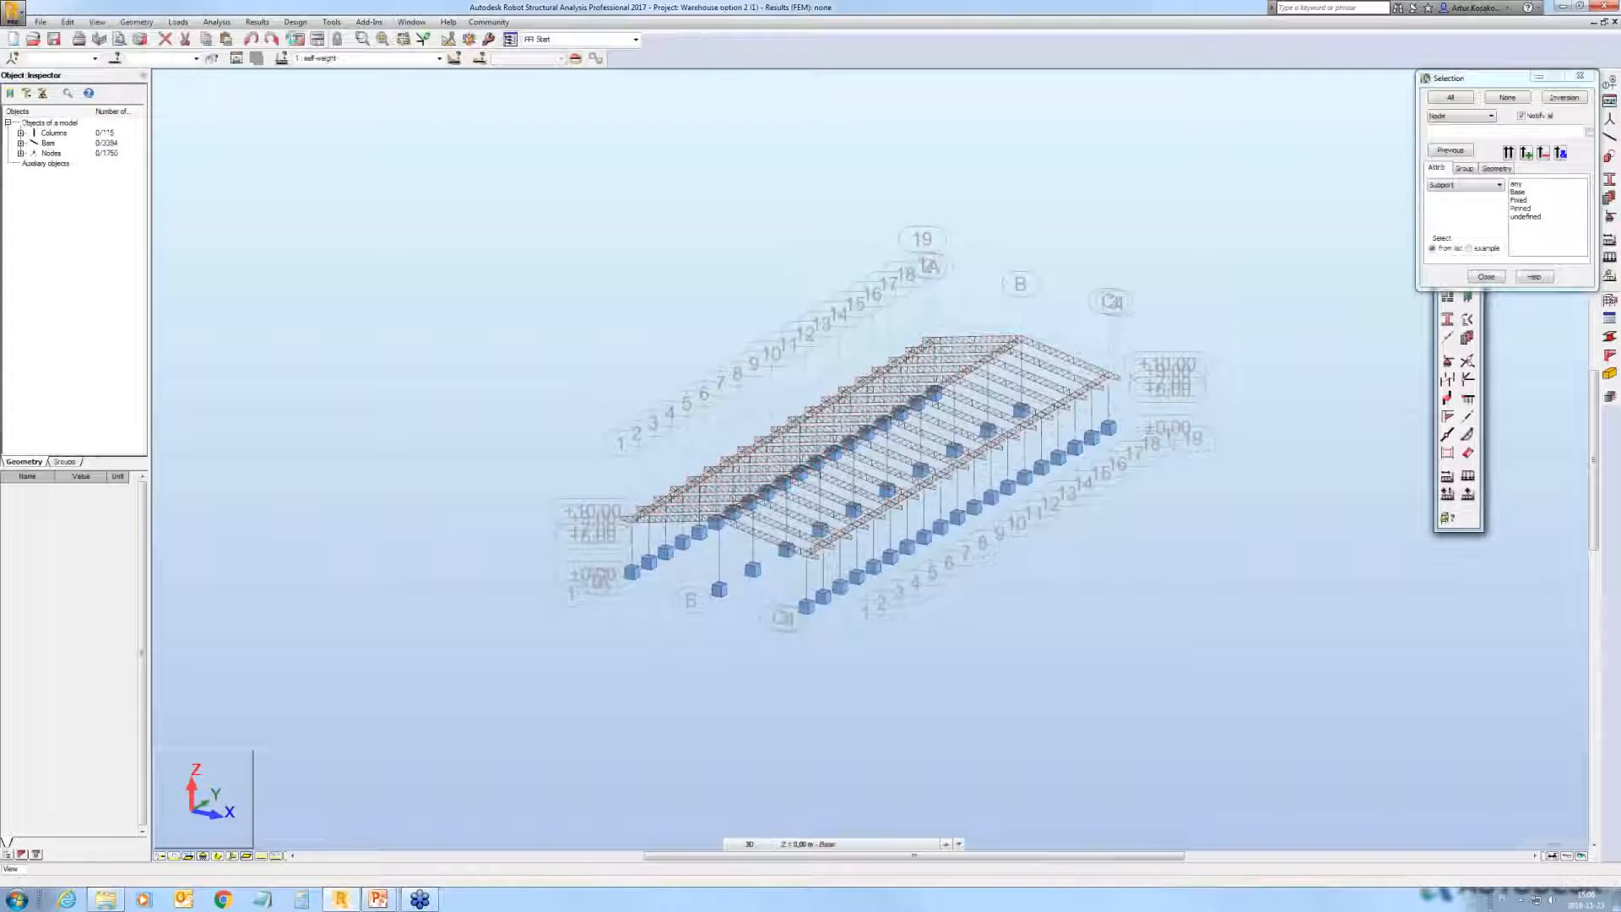
Step: Calculate the warehouse model, ignore all instability warnings, and stop the static analysis, quitting the calculation
left_click(297, 41)
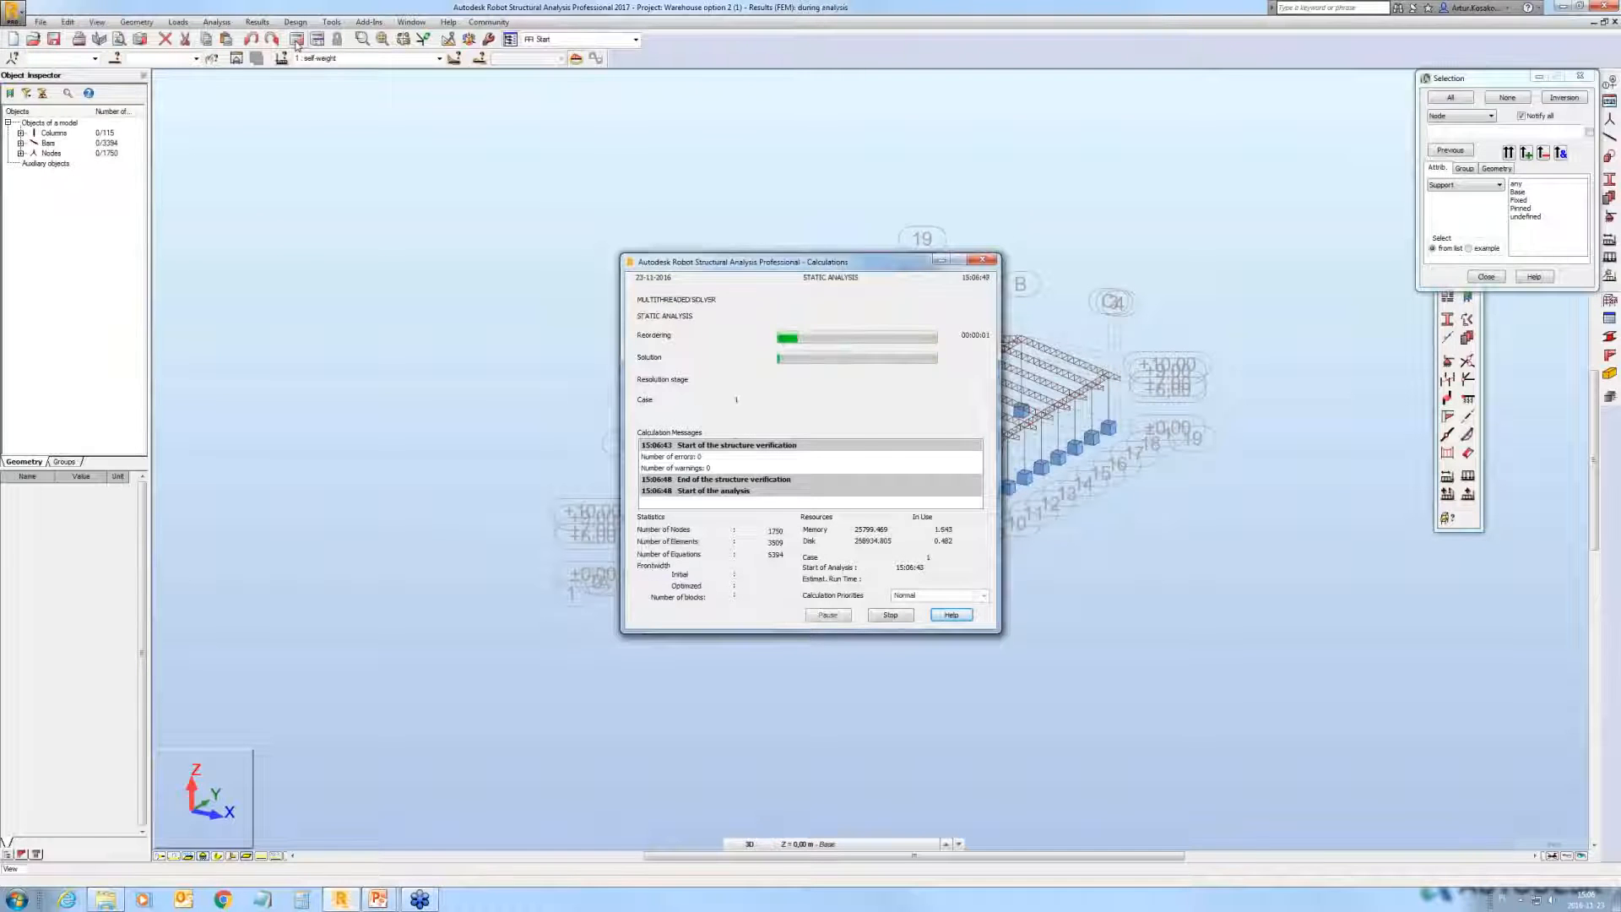
left_click(788, 506)
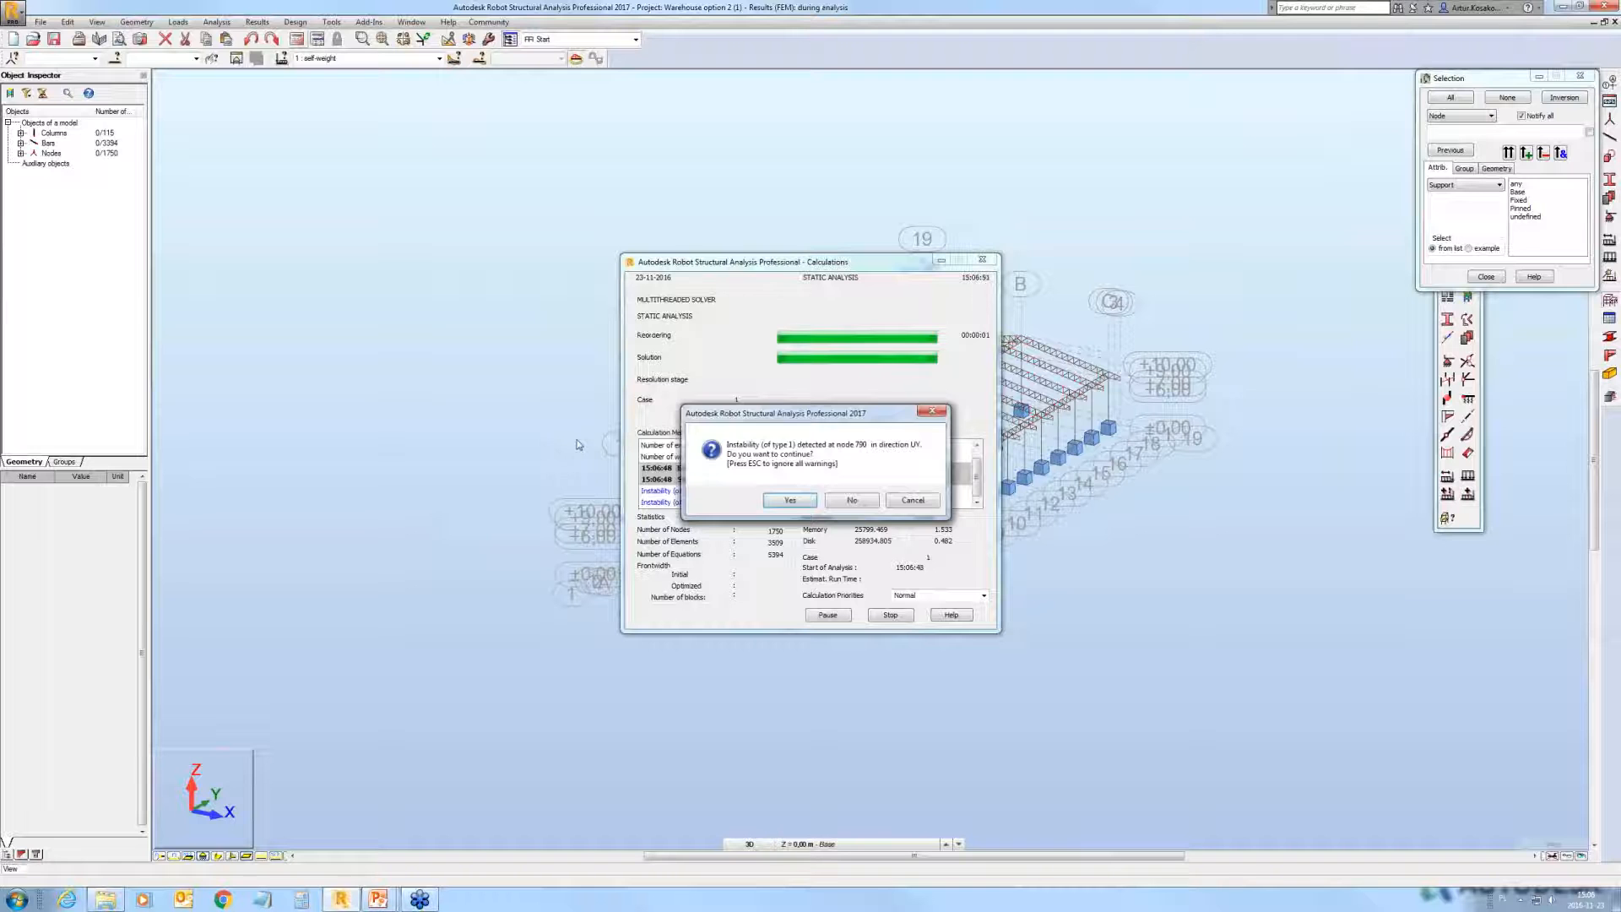
key("Escape")
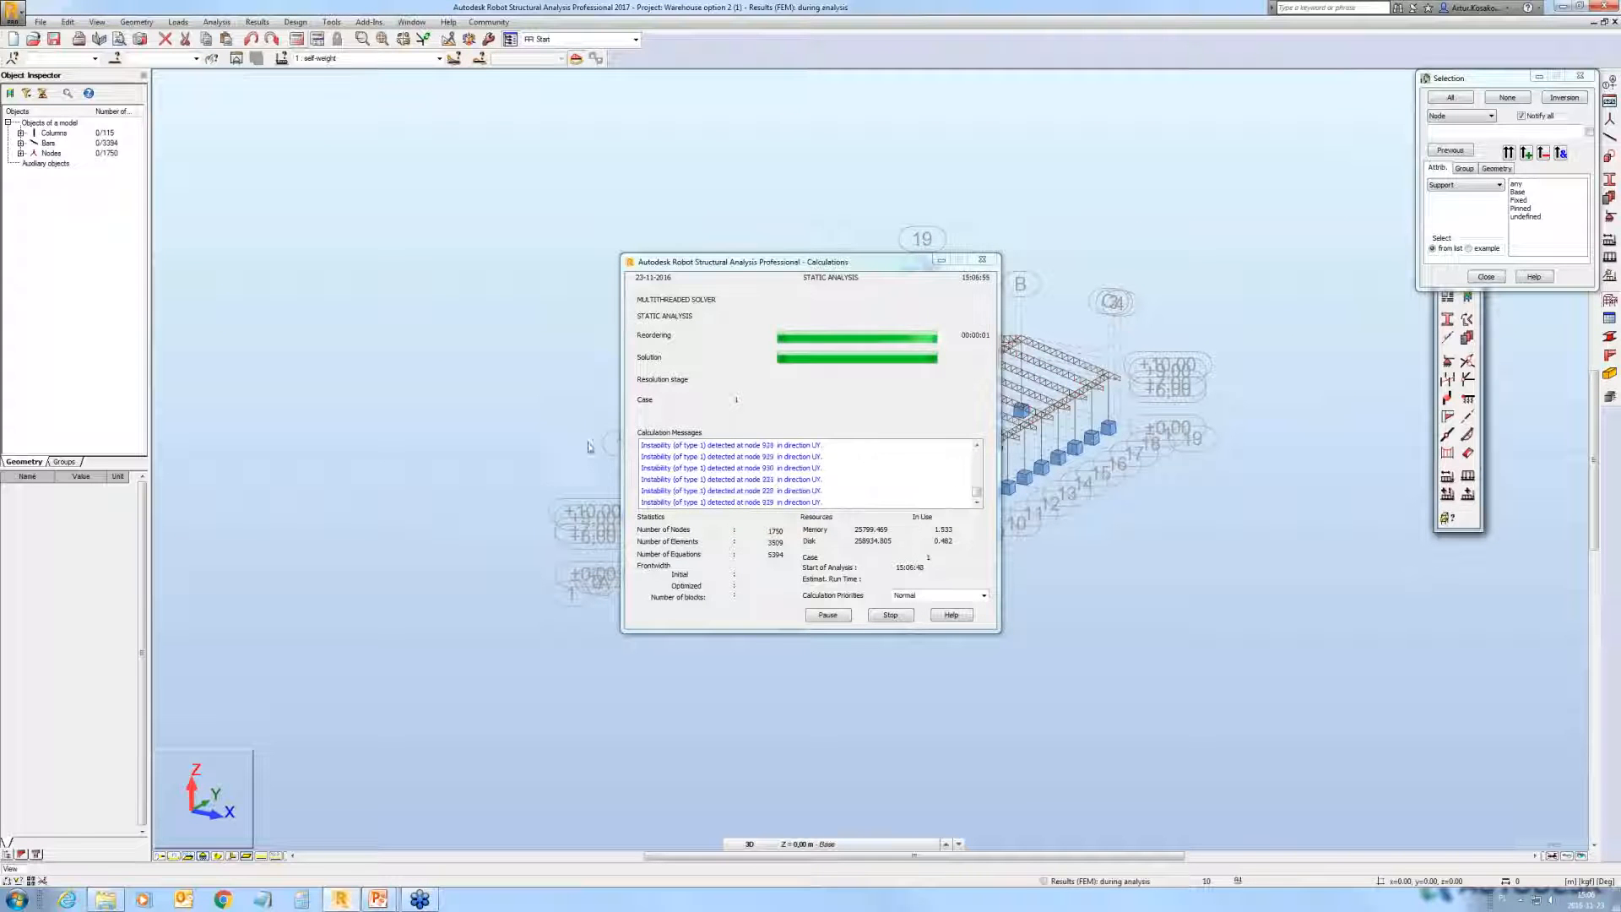
left_click(896, 618)
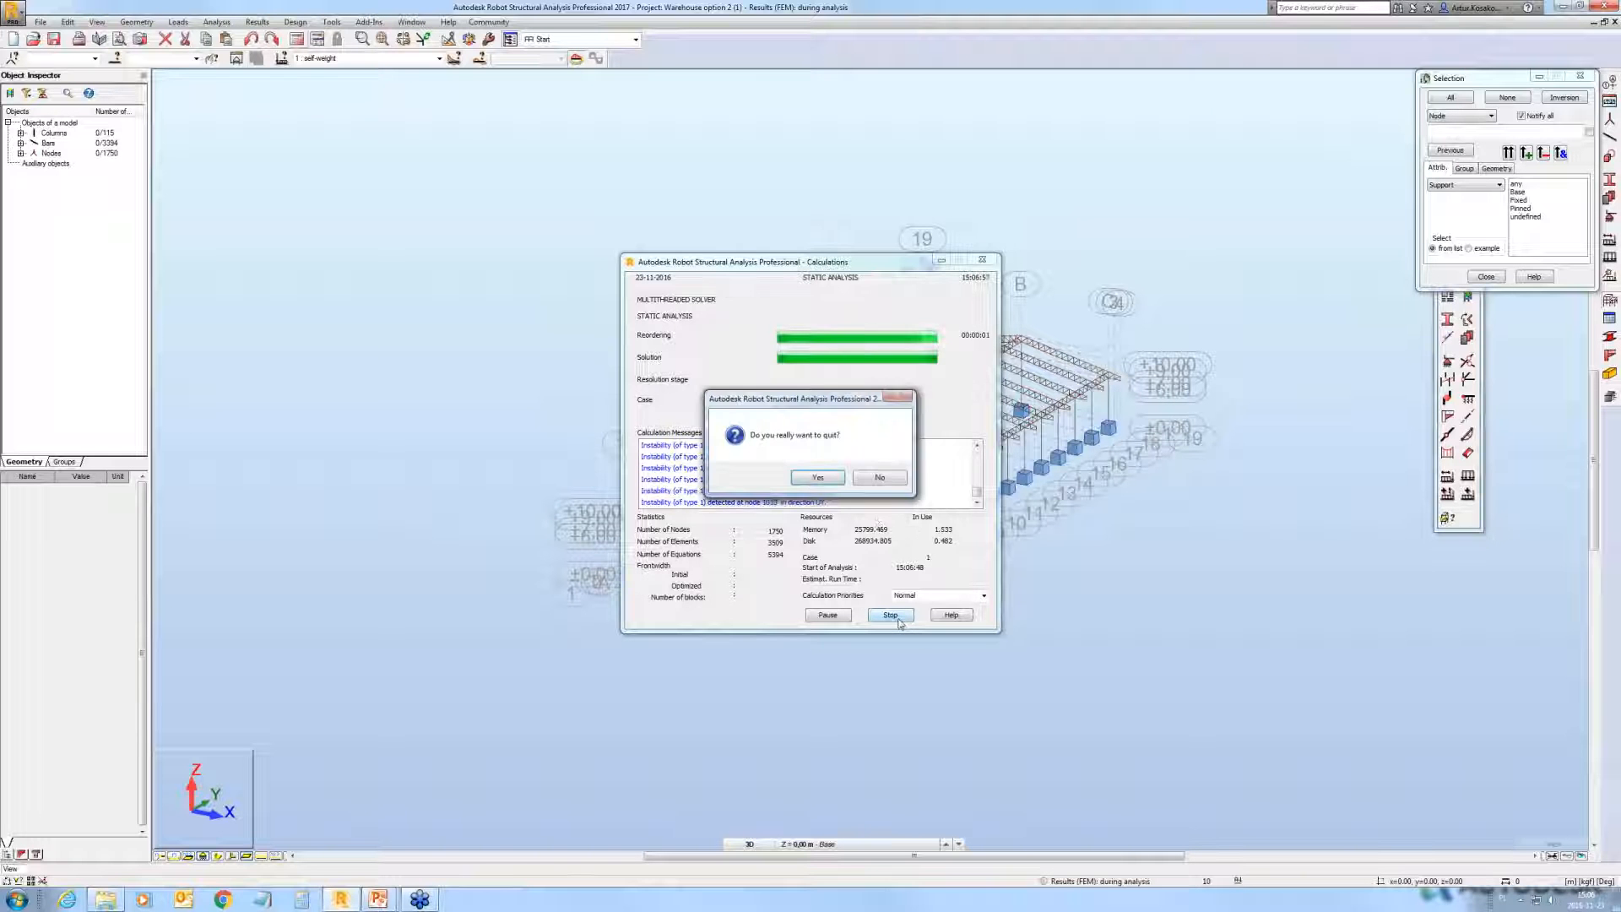
left_click(833, 478)
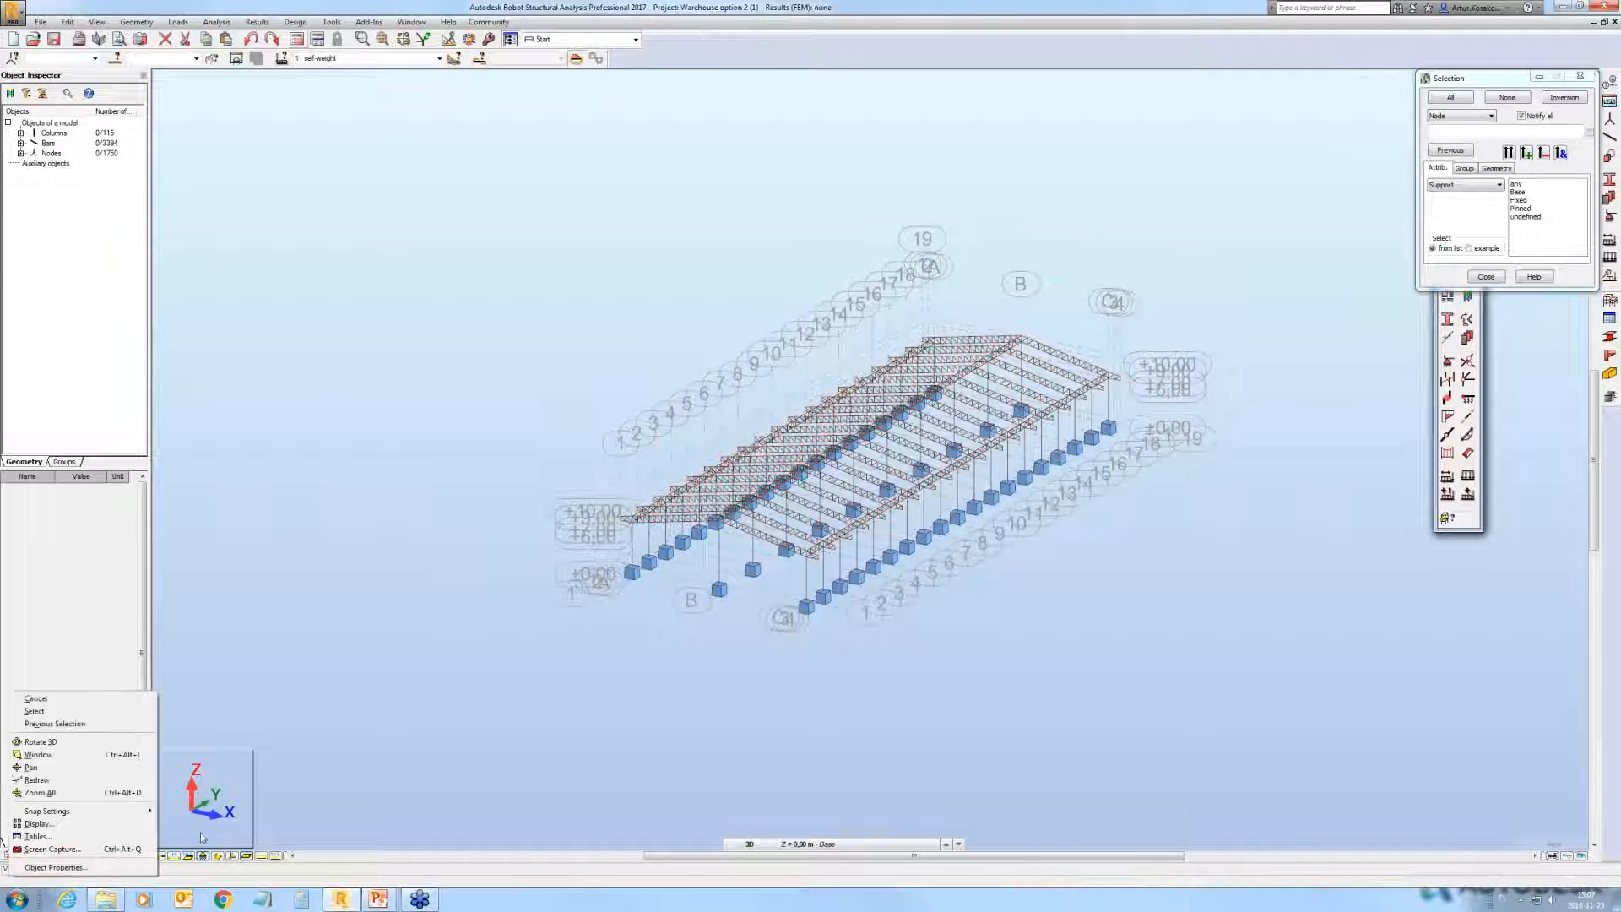
Step: Display the advanced properties of the bars and examine which members of the warehouse roof trusses are labelled as truss bars
left_click(32, 881)
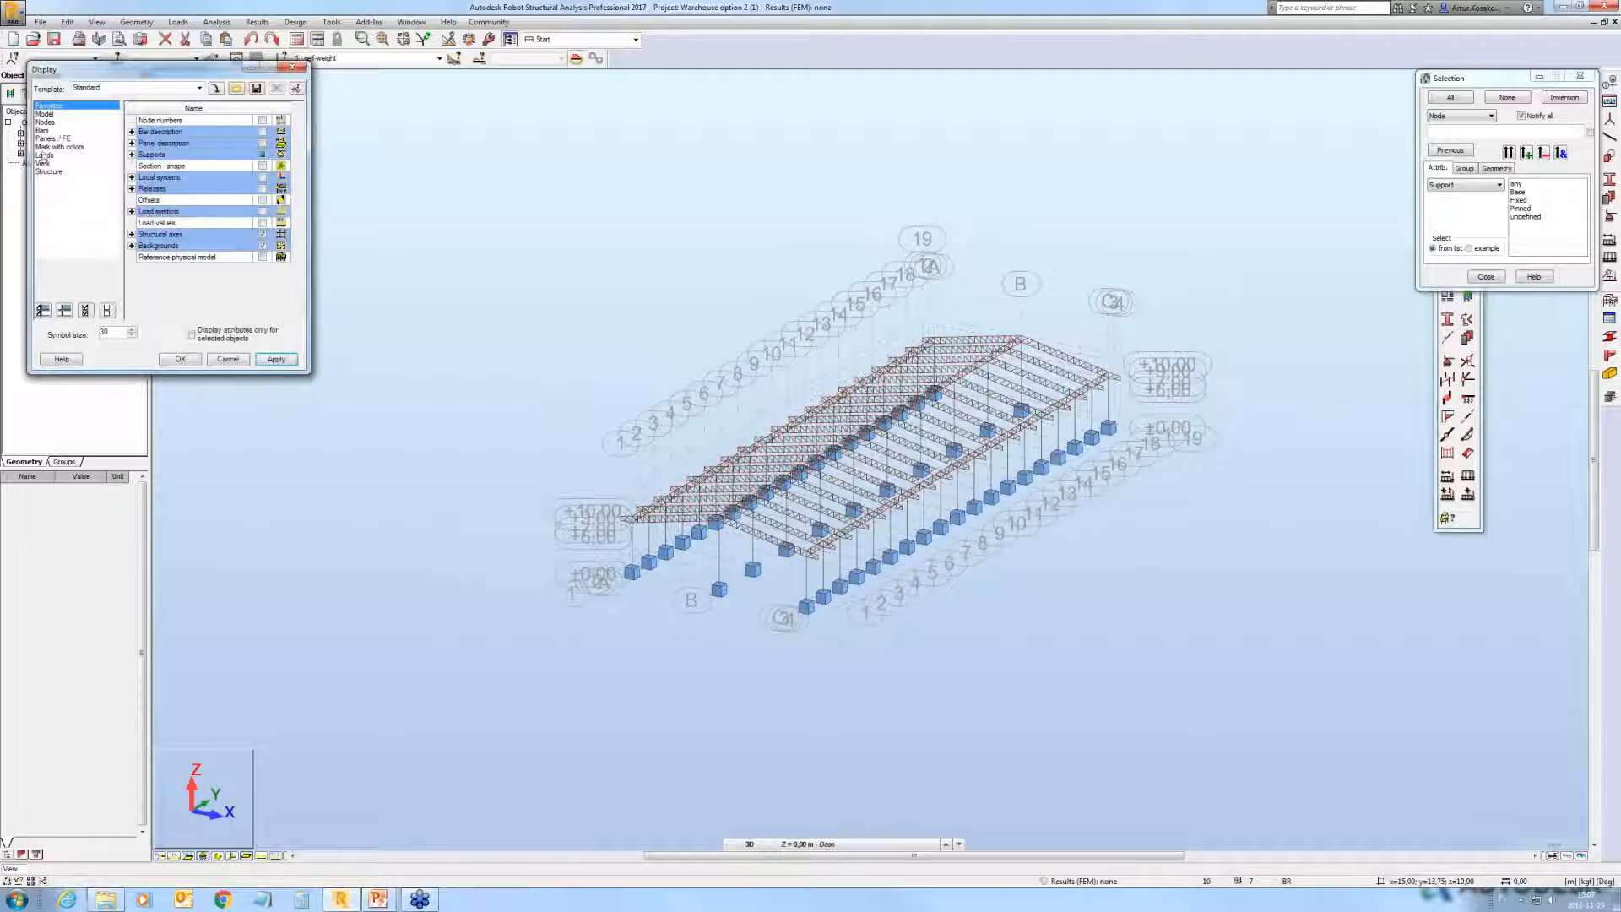
left_click(42, 131)
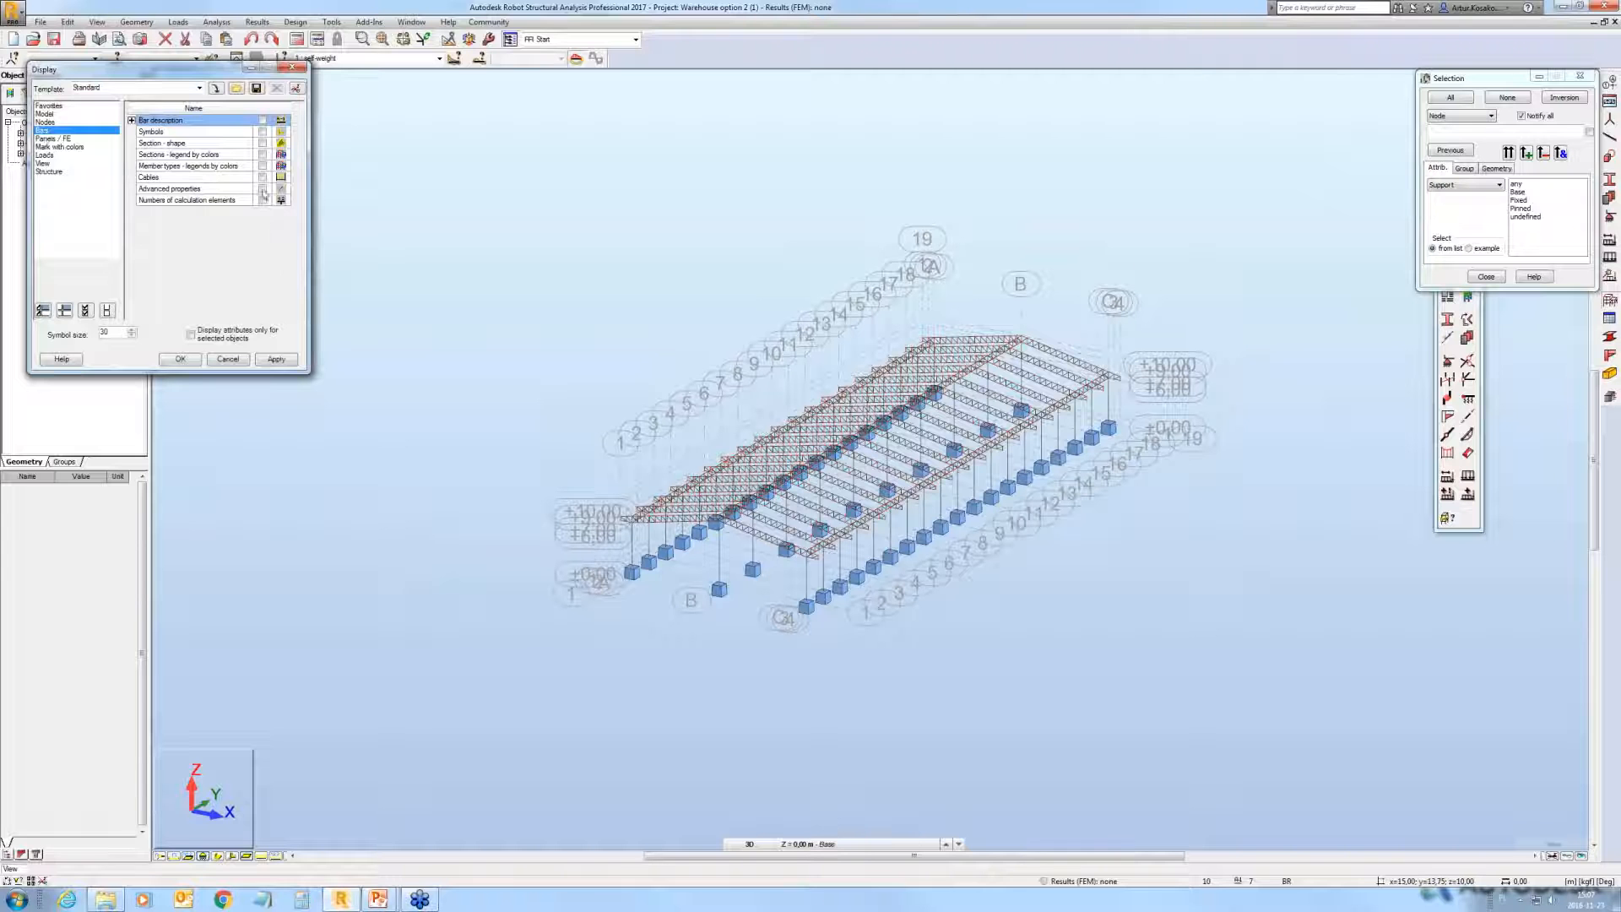
left_click(292, 360)
middle_click_drag(792, 633, 775, 562)
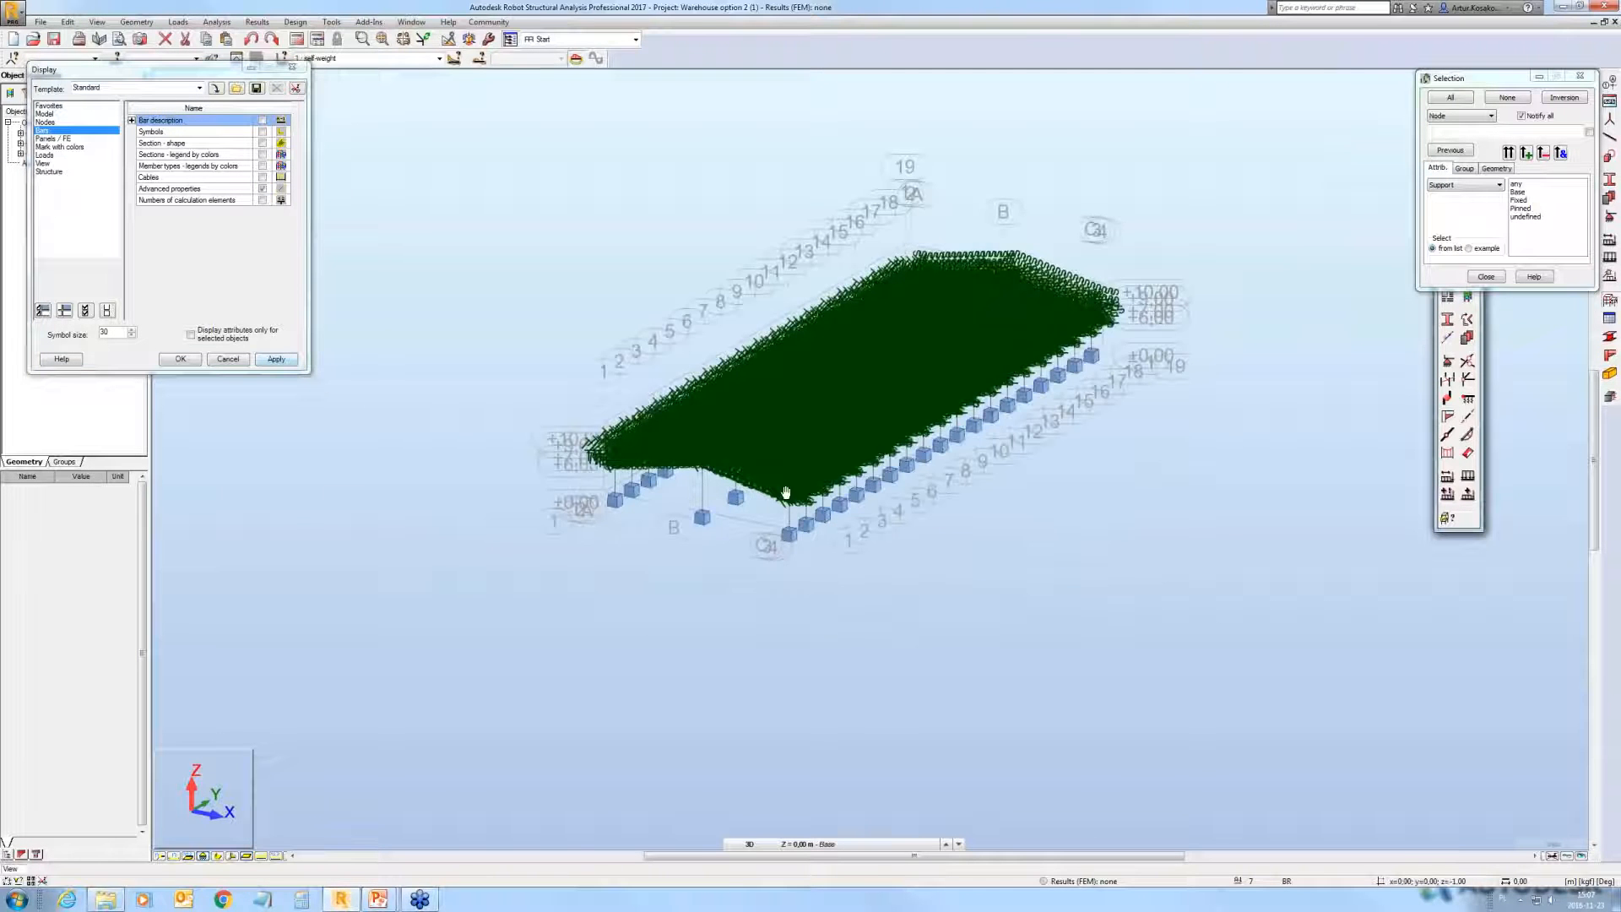
scroll(785, 492, "up", 1)
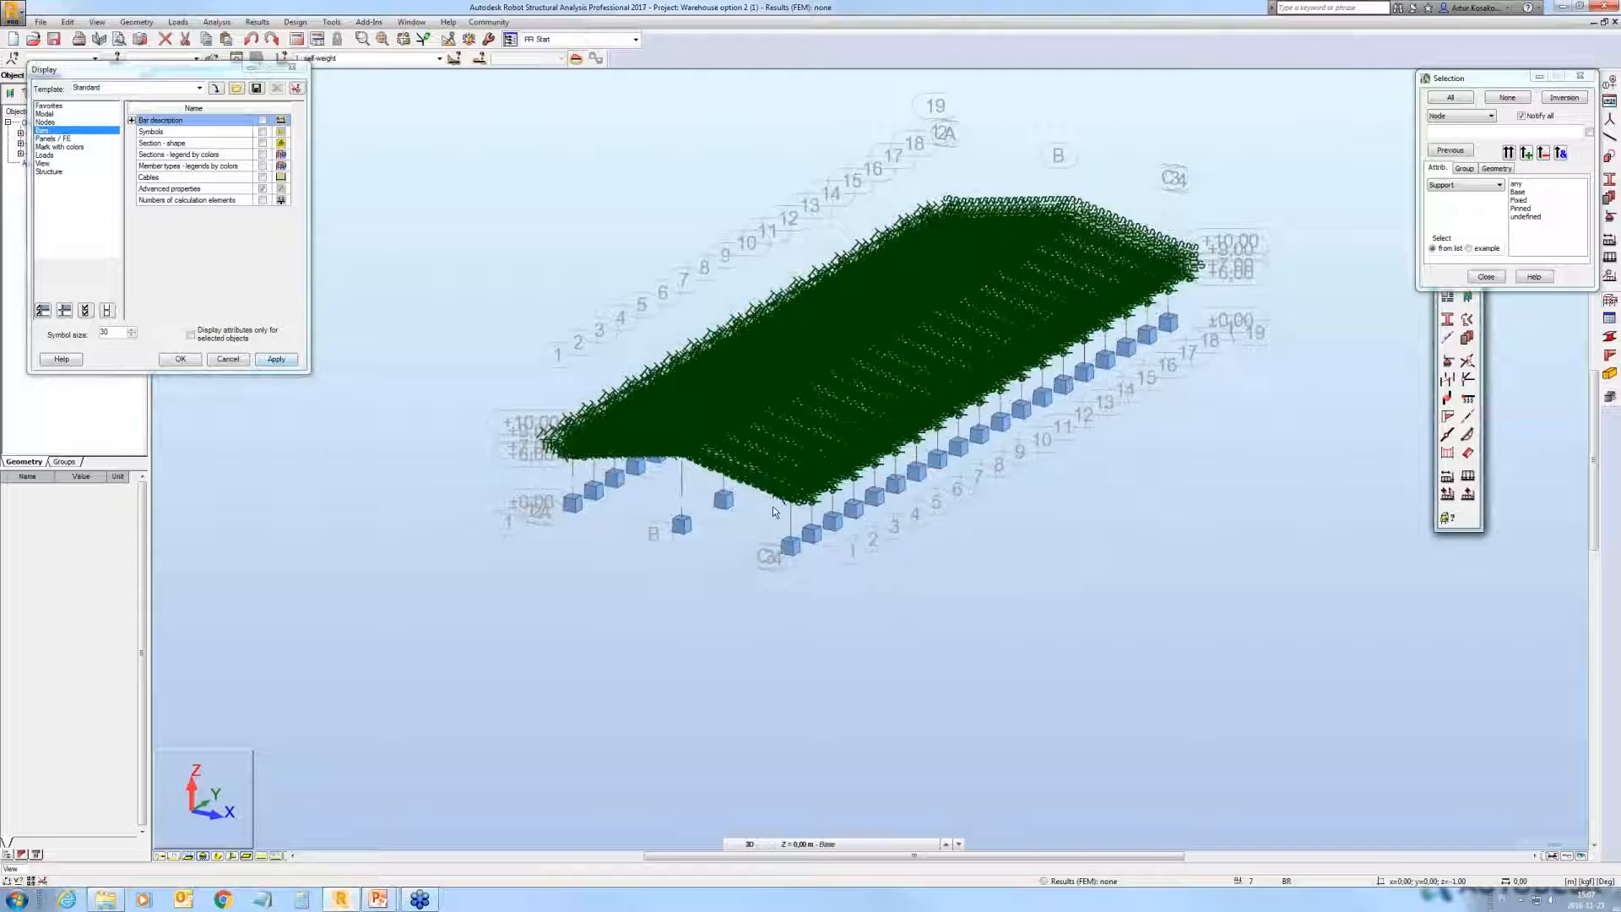
scroll(772, 504, "up", 1)
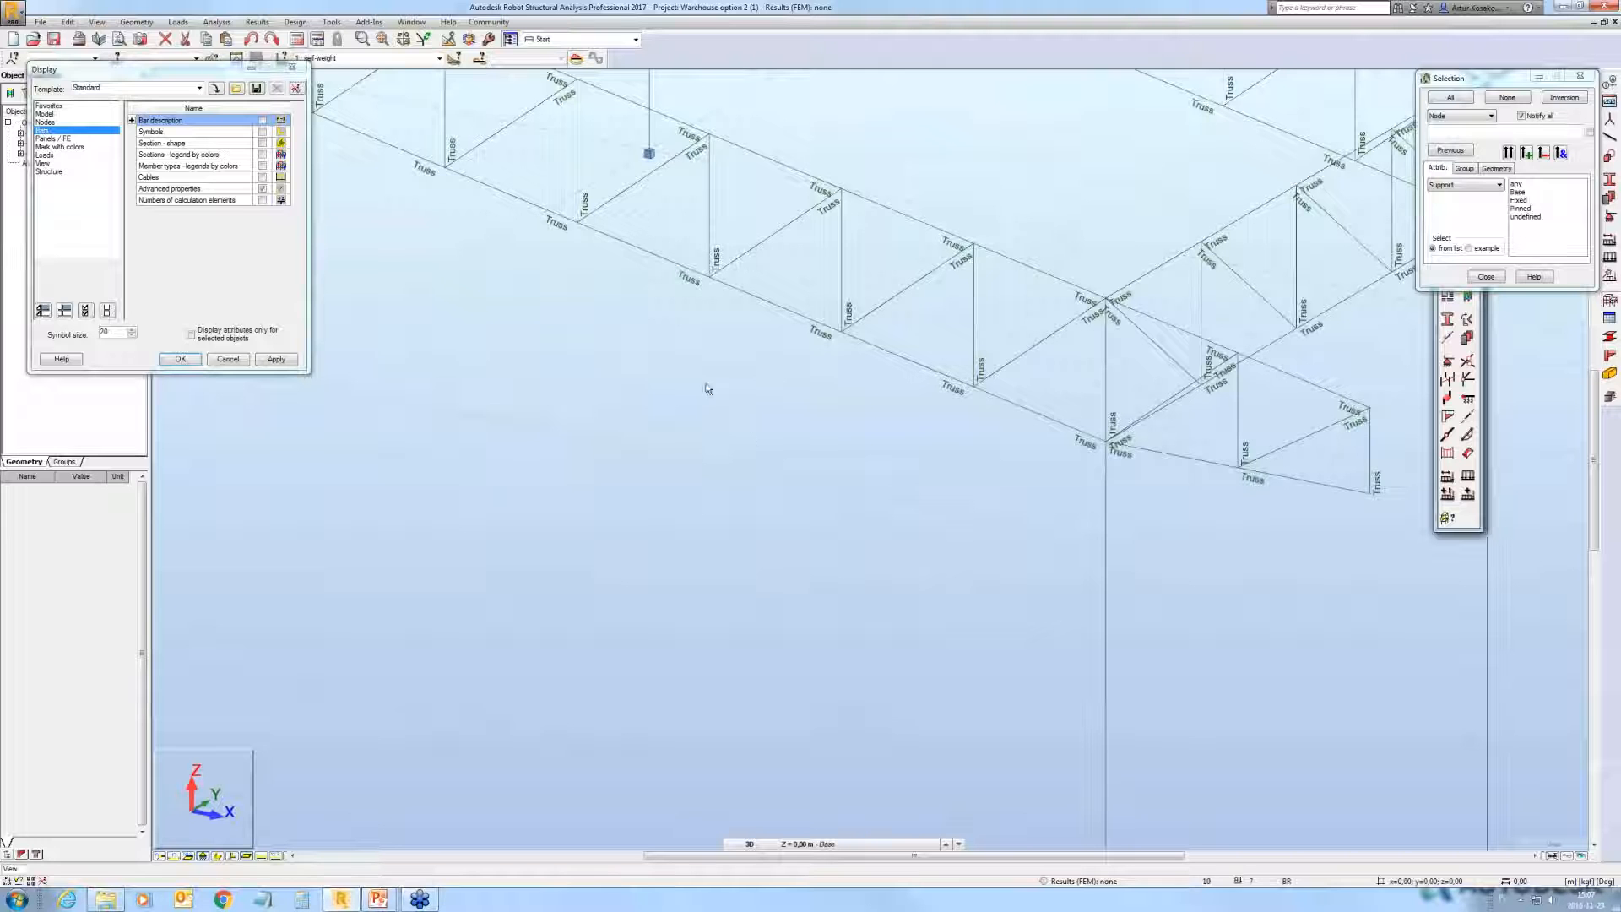
Step: Open the project Warehouse option 2 m6.rtd from the webinar 16 folder, discarding the changes to the current warehouse project
left_click(33, 40)
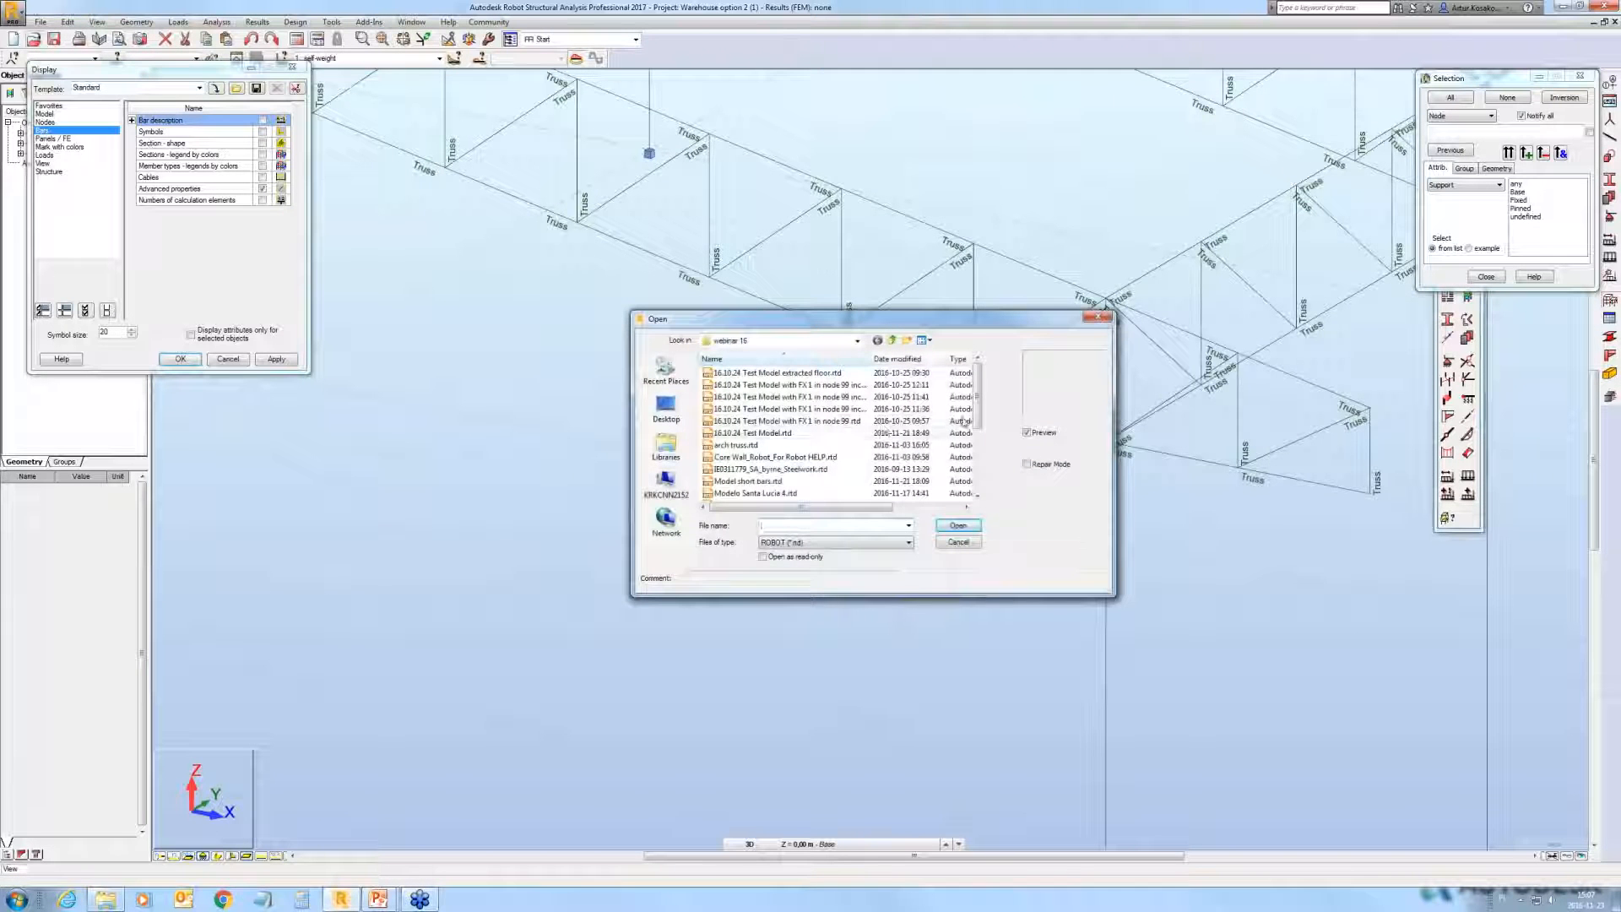
left_click(838, 493)
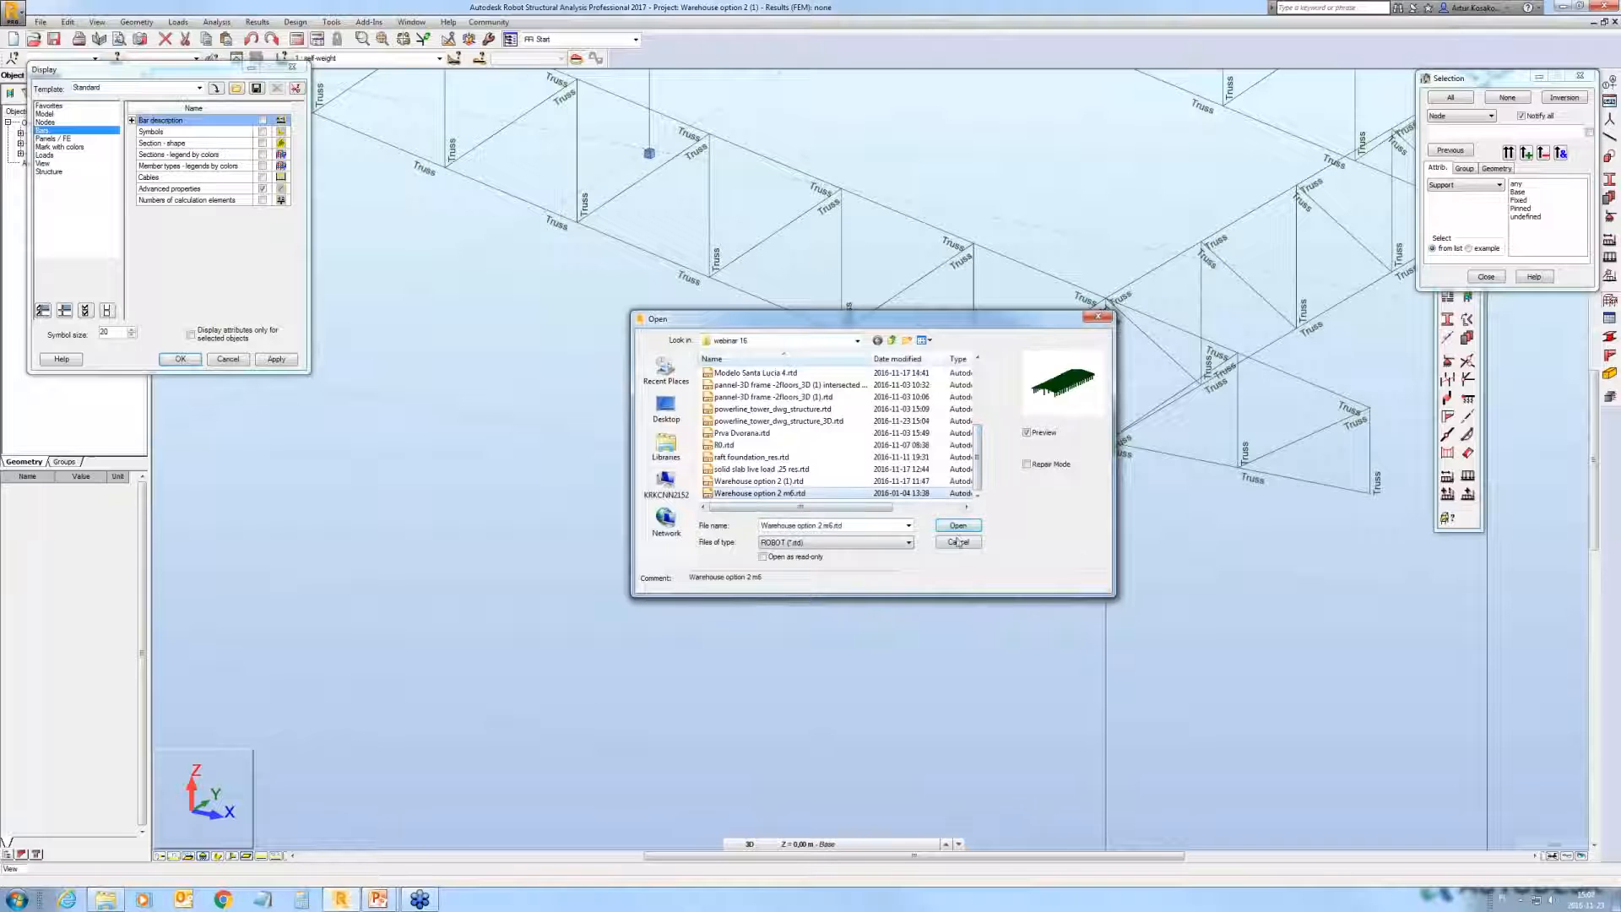
left_click(957, 526)
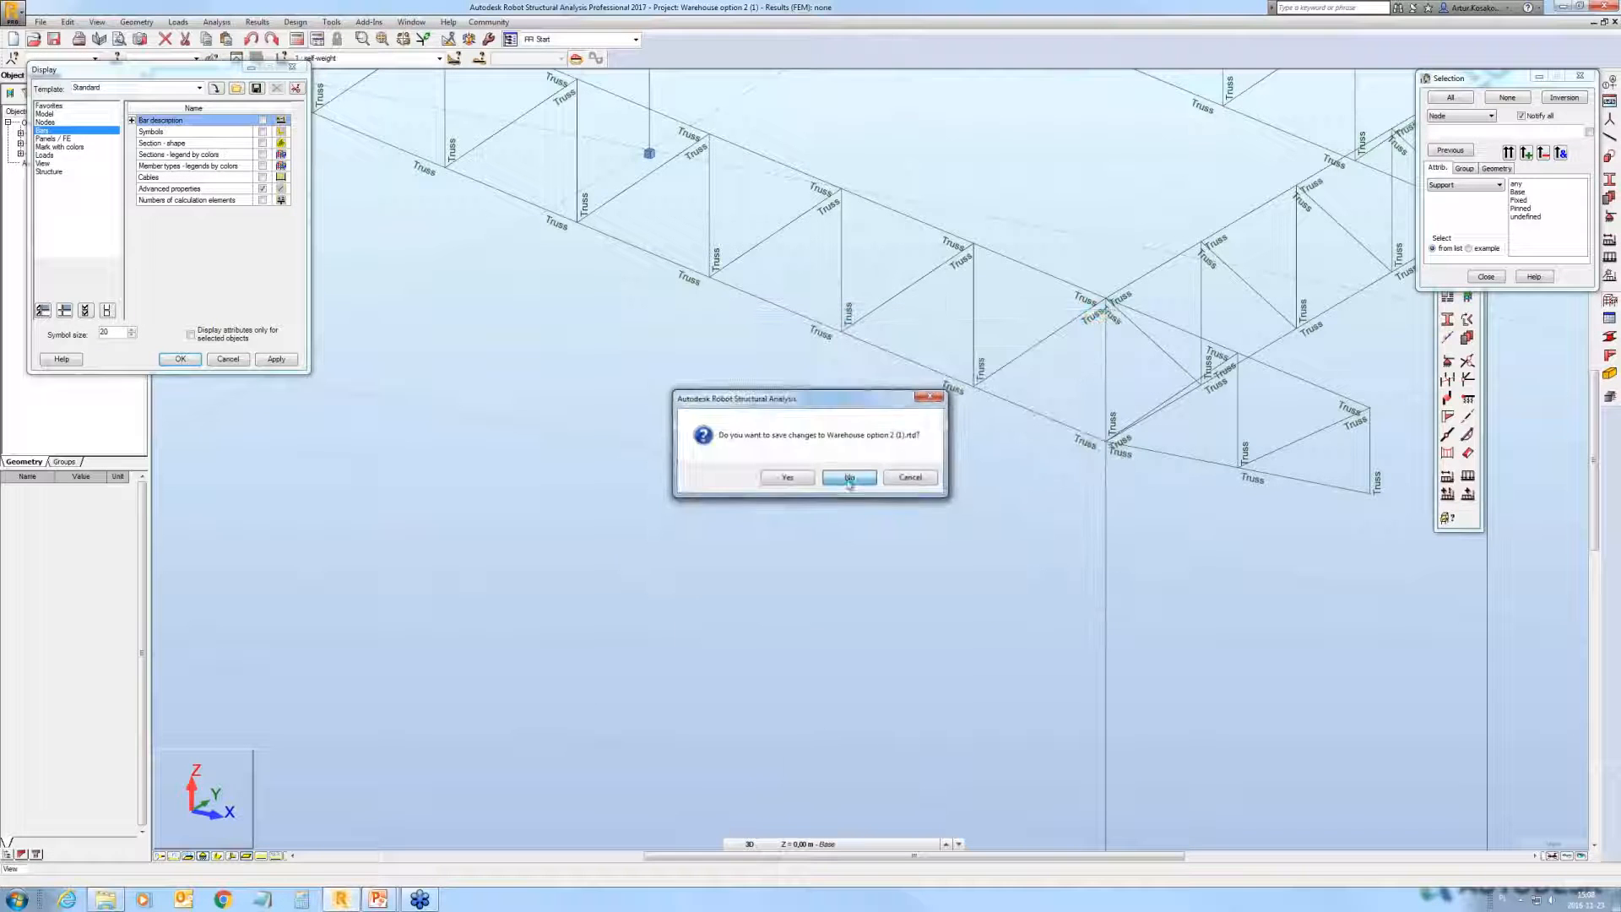
left_click(844, 477)
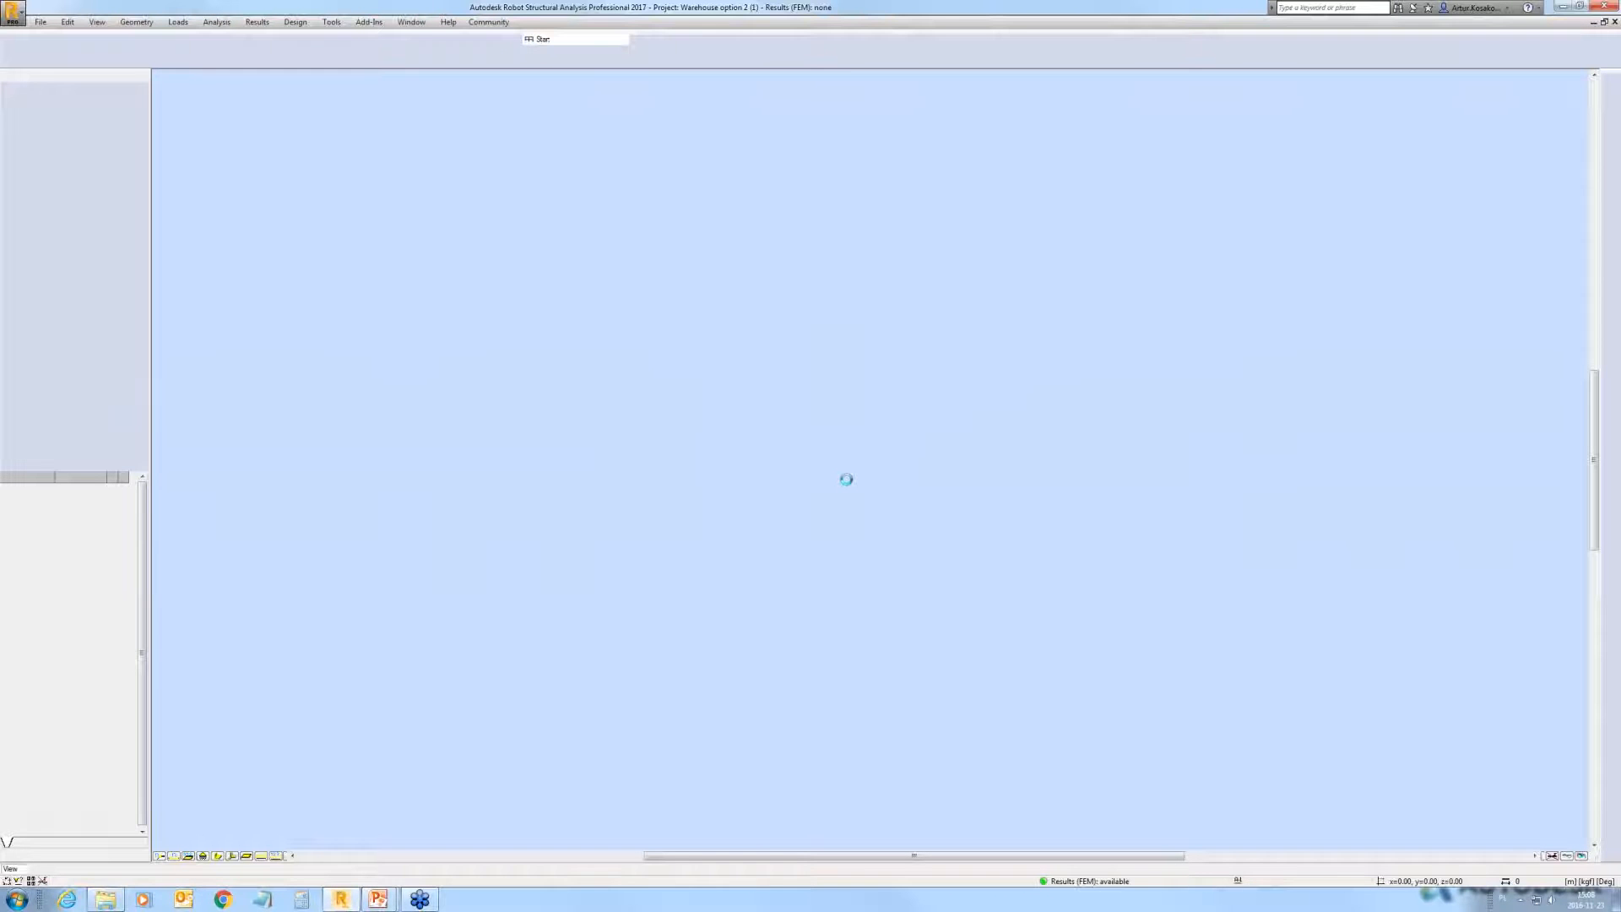
key("Return")
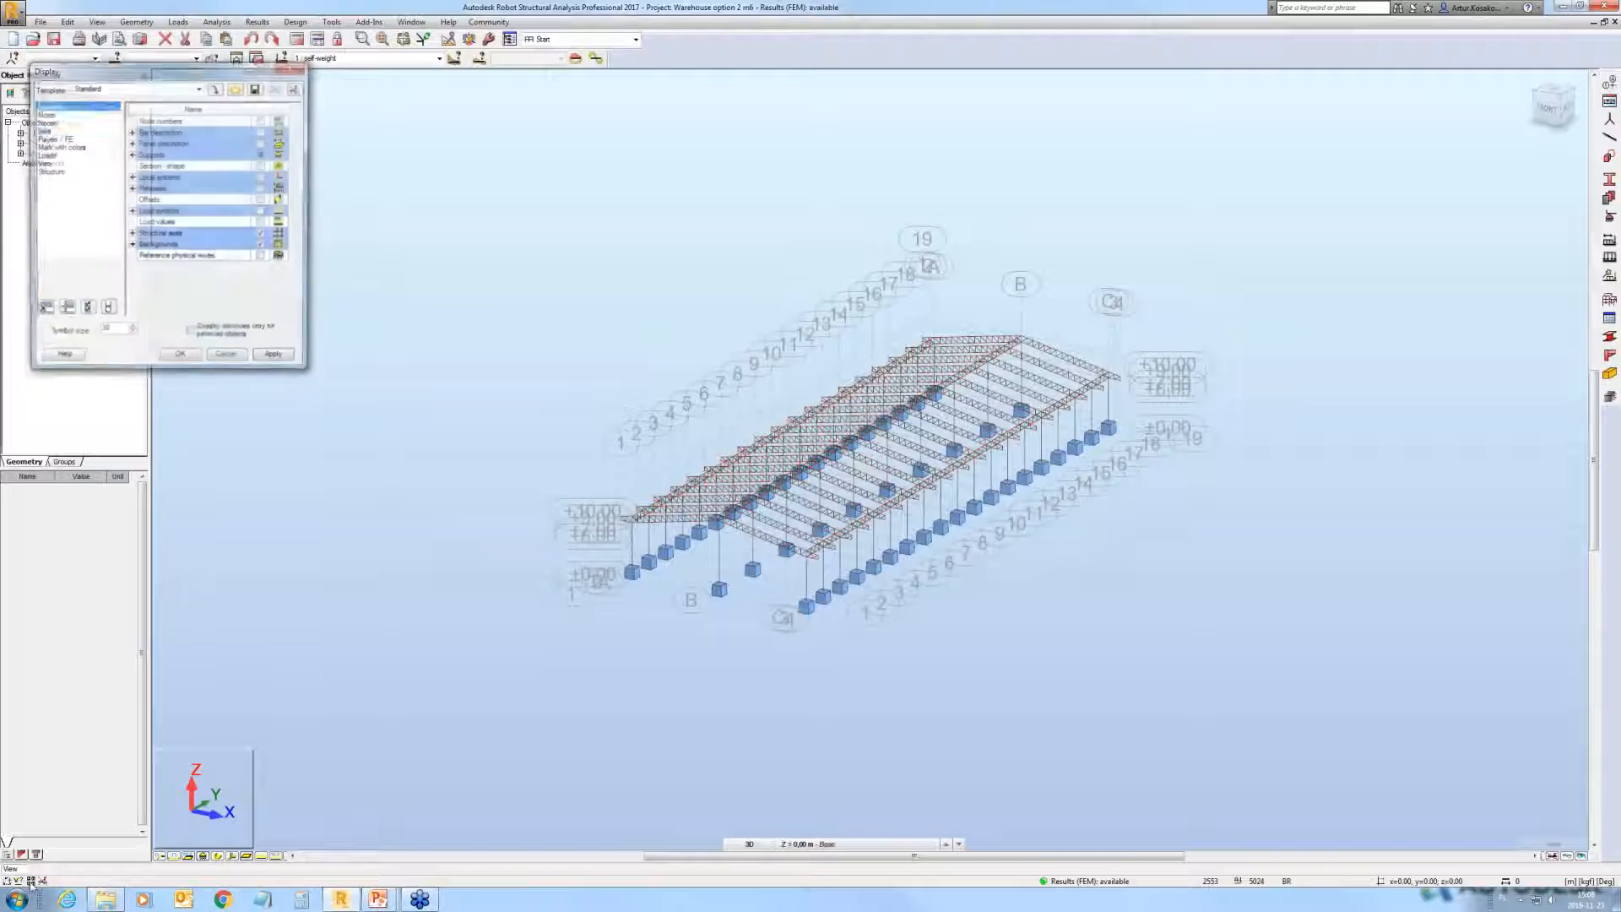
Step: Turn on the display of advanced bar properties for the m6 warehouse model
left_click(42, 130)
left_click(262, 188)
left_click(282, 361)
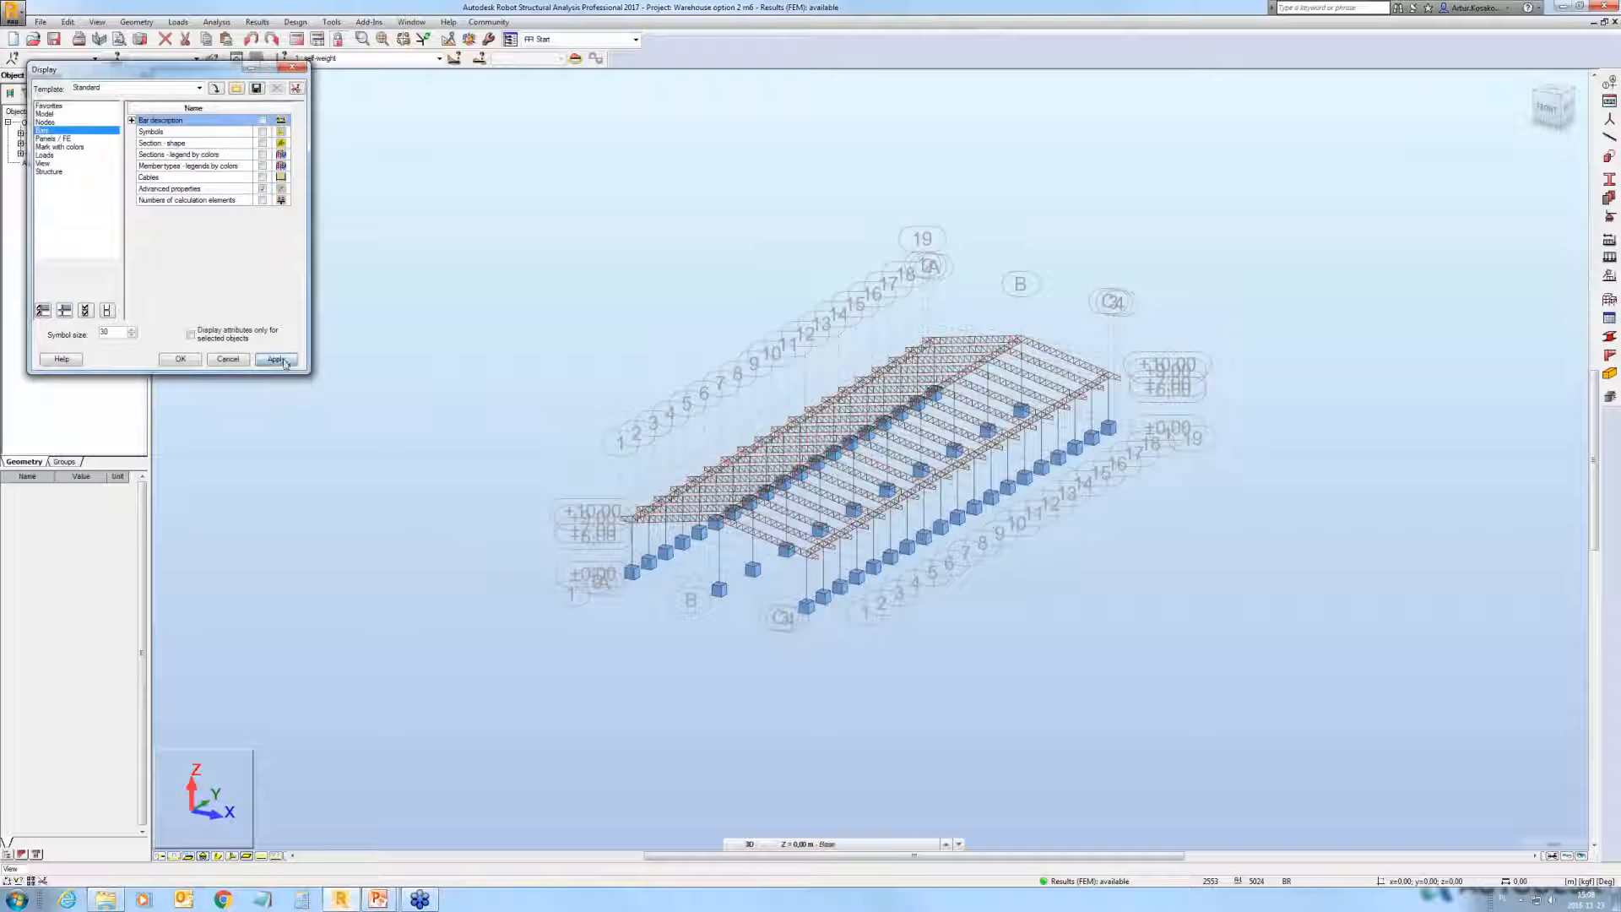
Step: Enable the display of releases and examine the truss bars and chord releases near the outer columns
left_click(46, 114)
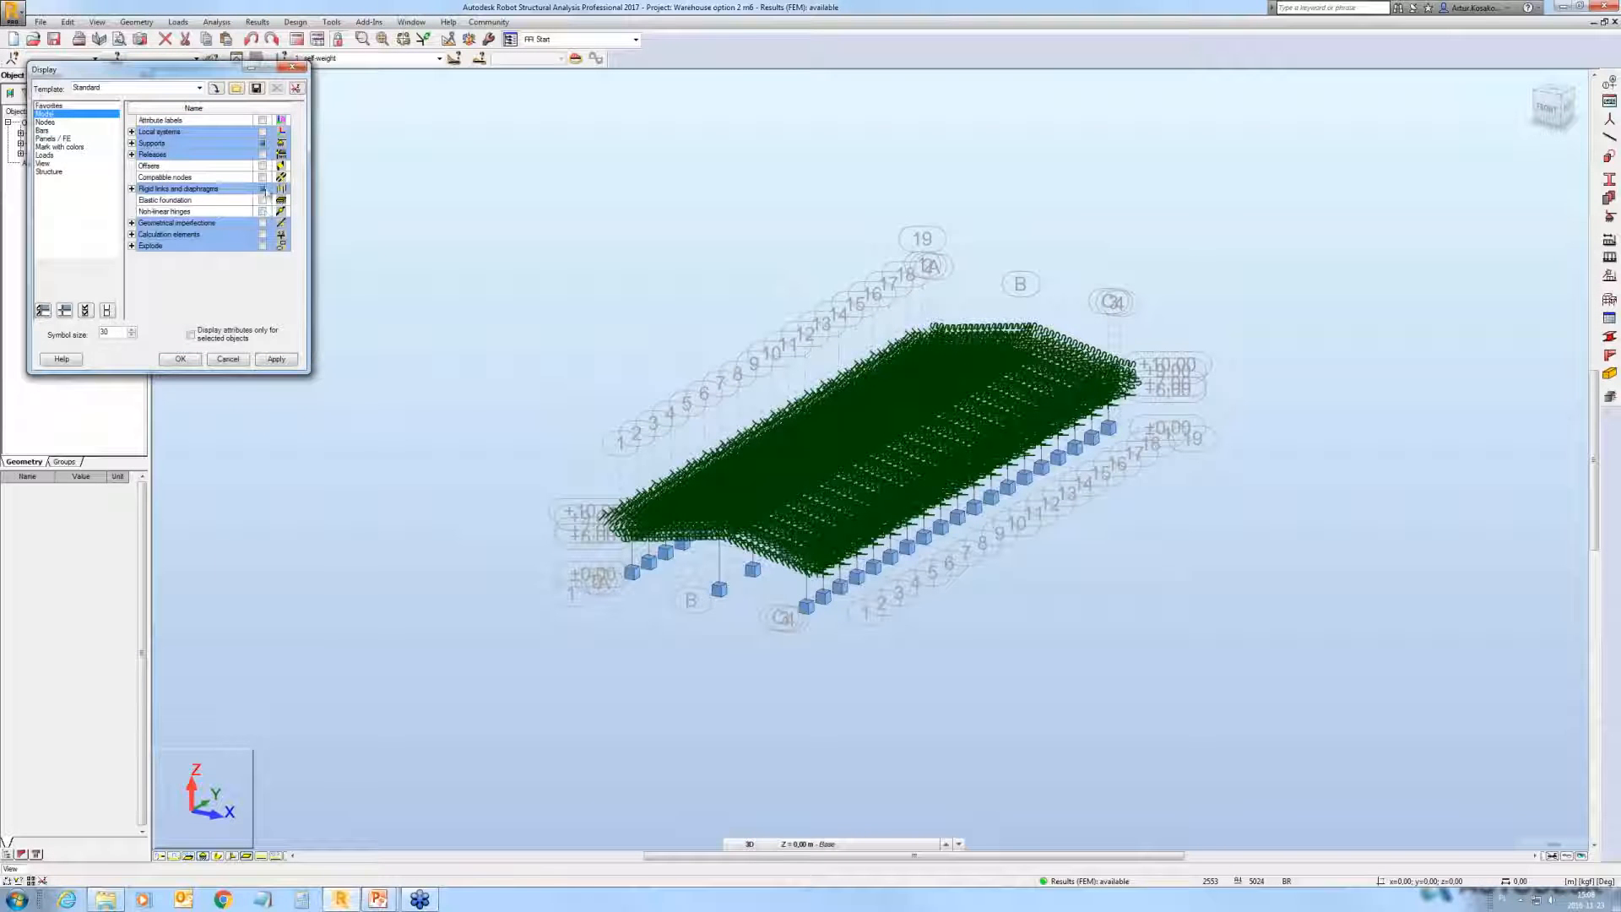
left_click(262, 154)
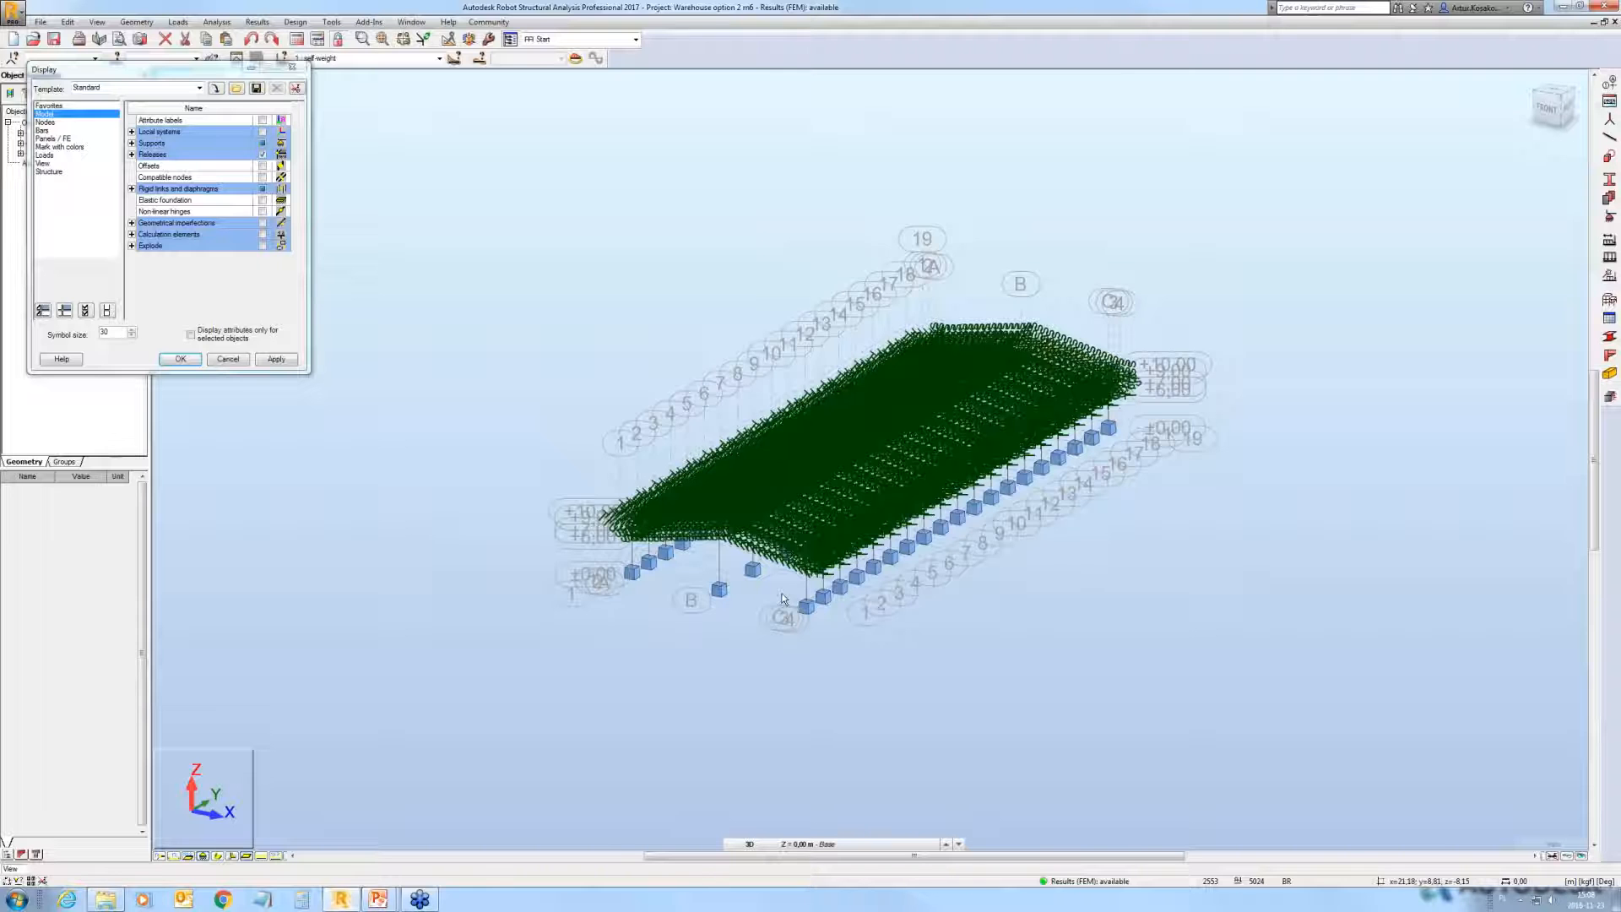
middle_click_drag(782, 600, 759, 589)
scroll(760, 591, "up", 2)
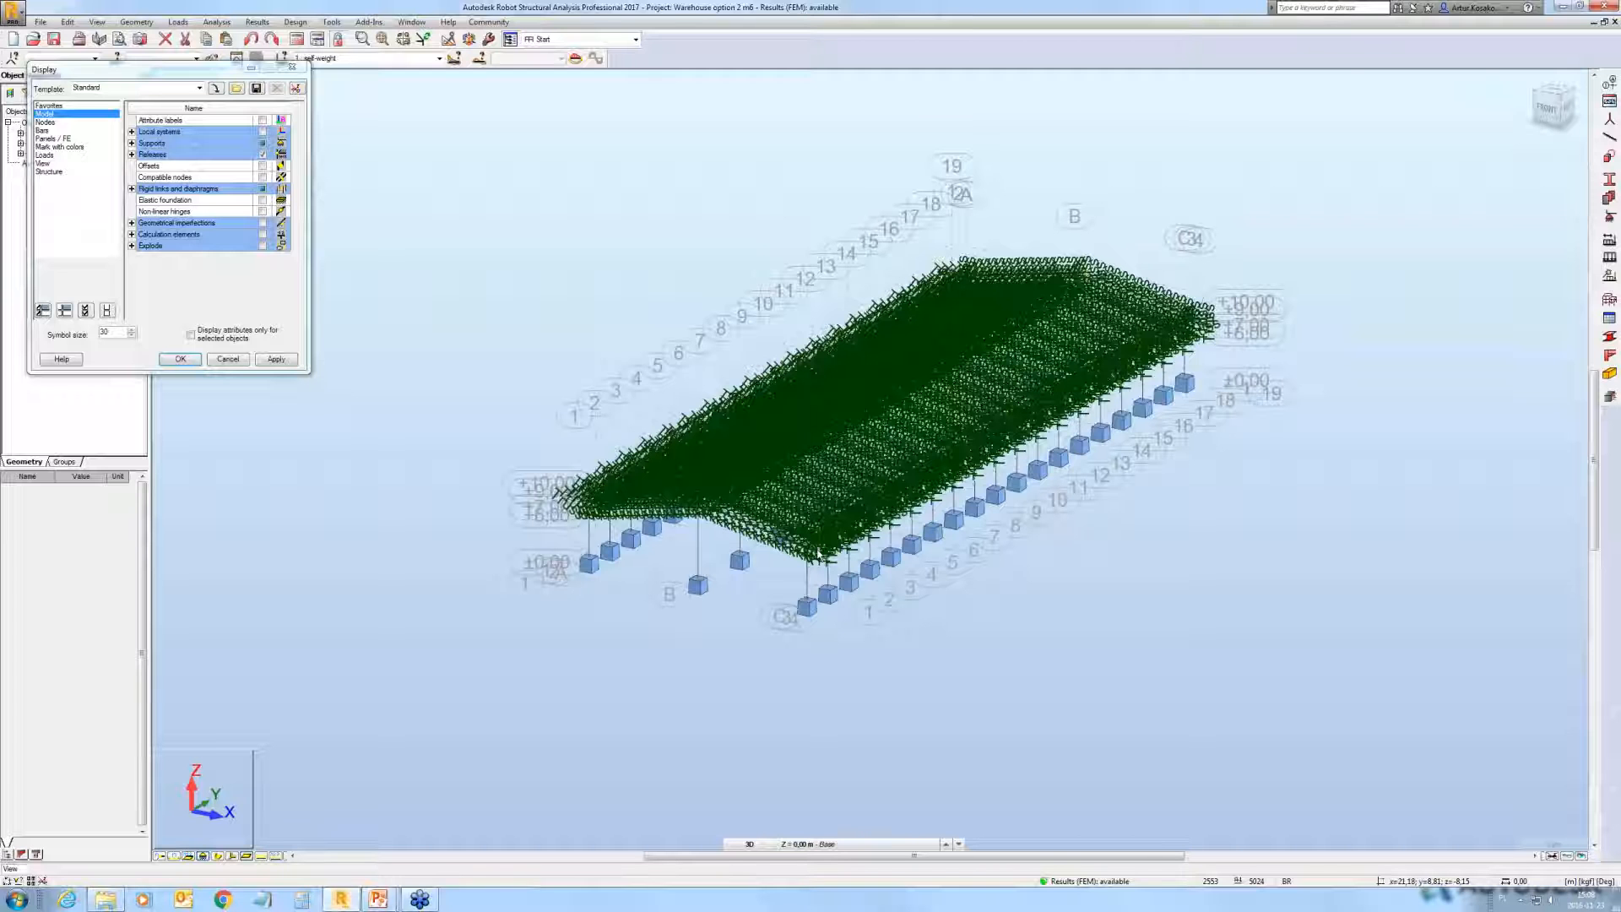
scroll(818, 552, "up", 3)
scroll(818, 552, "up", 3)
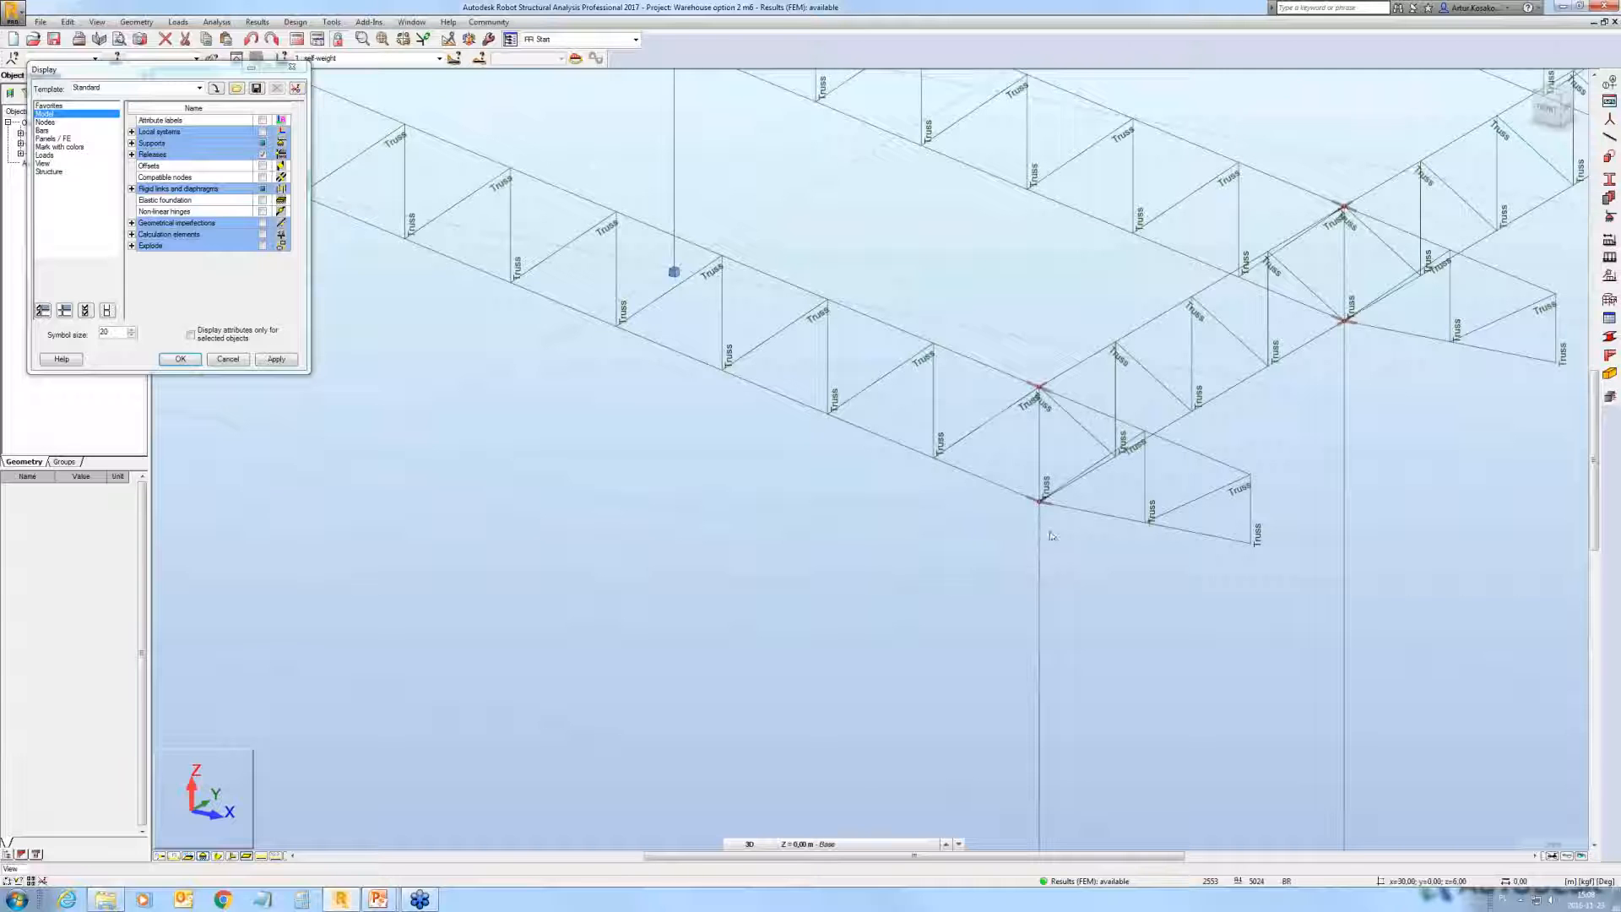
Step: Minimize the program to return to the presentation and advance to the slide on excessive releases in a node
left_click(302, 49)
left_click(1559, 7)
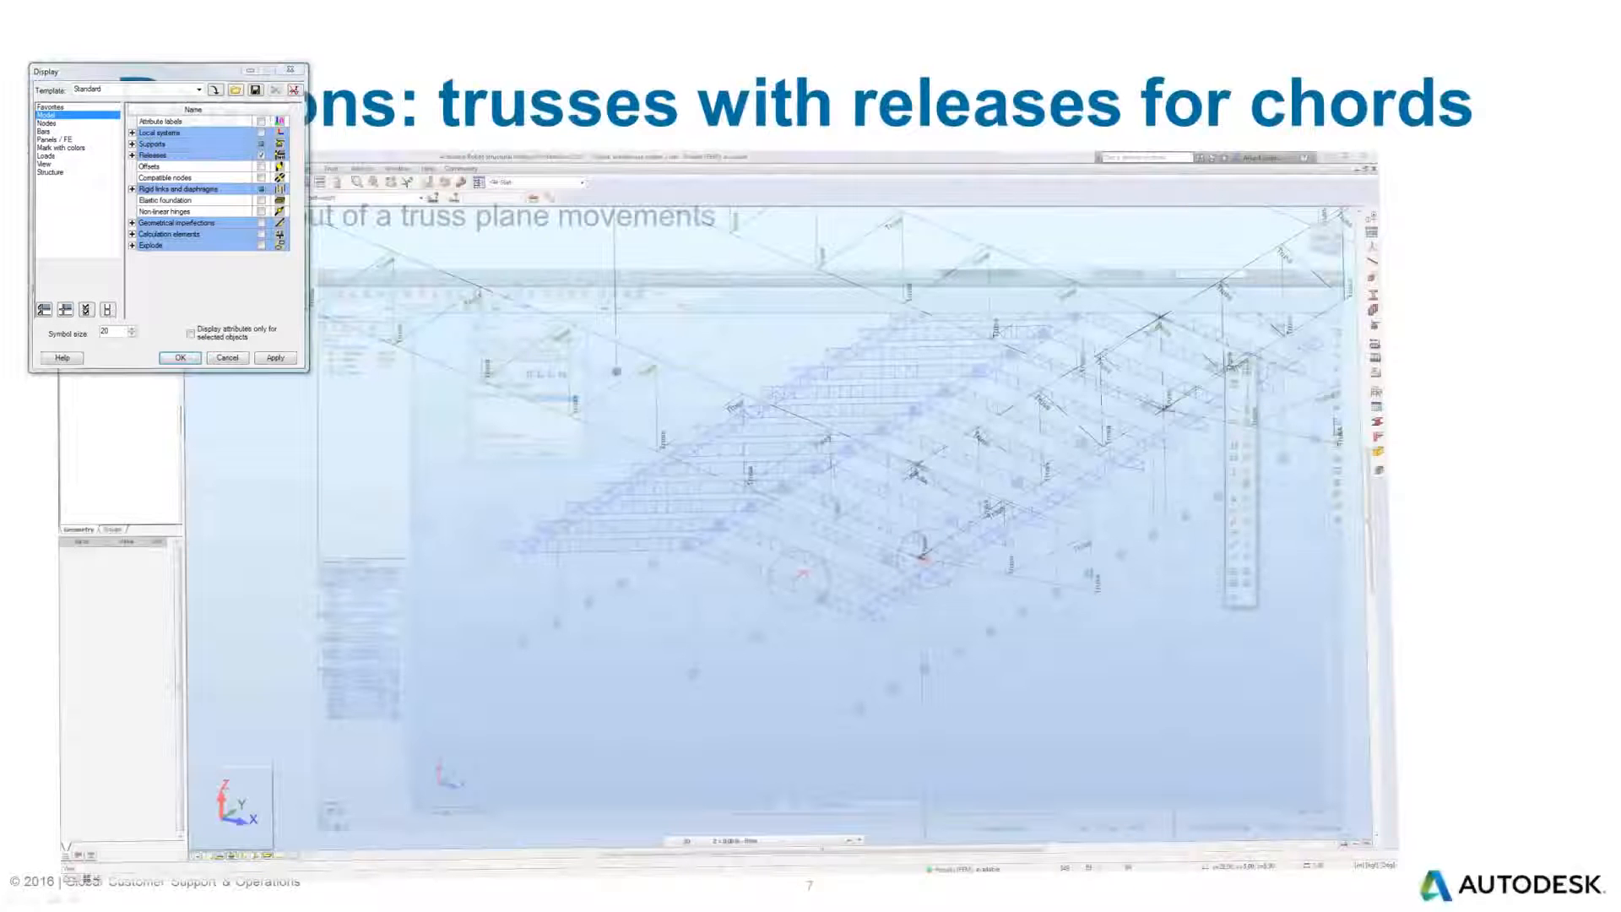
key("Right")
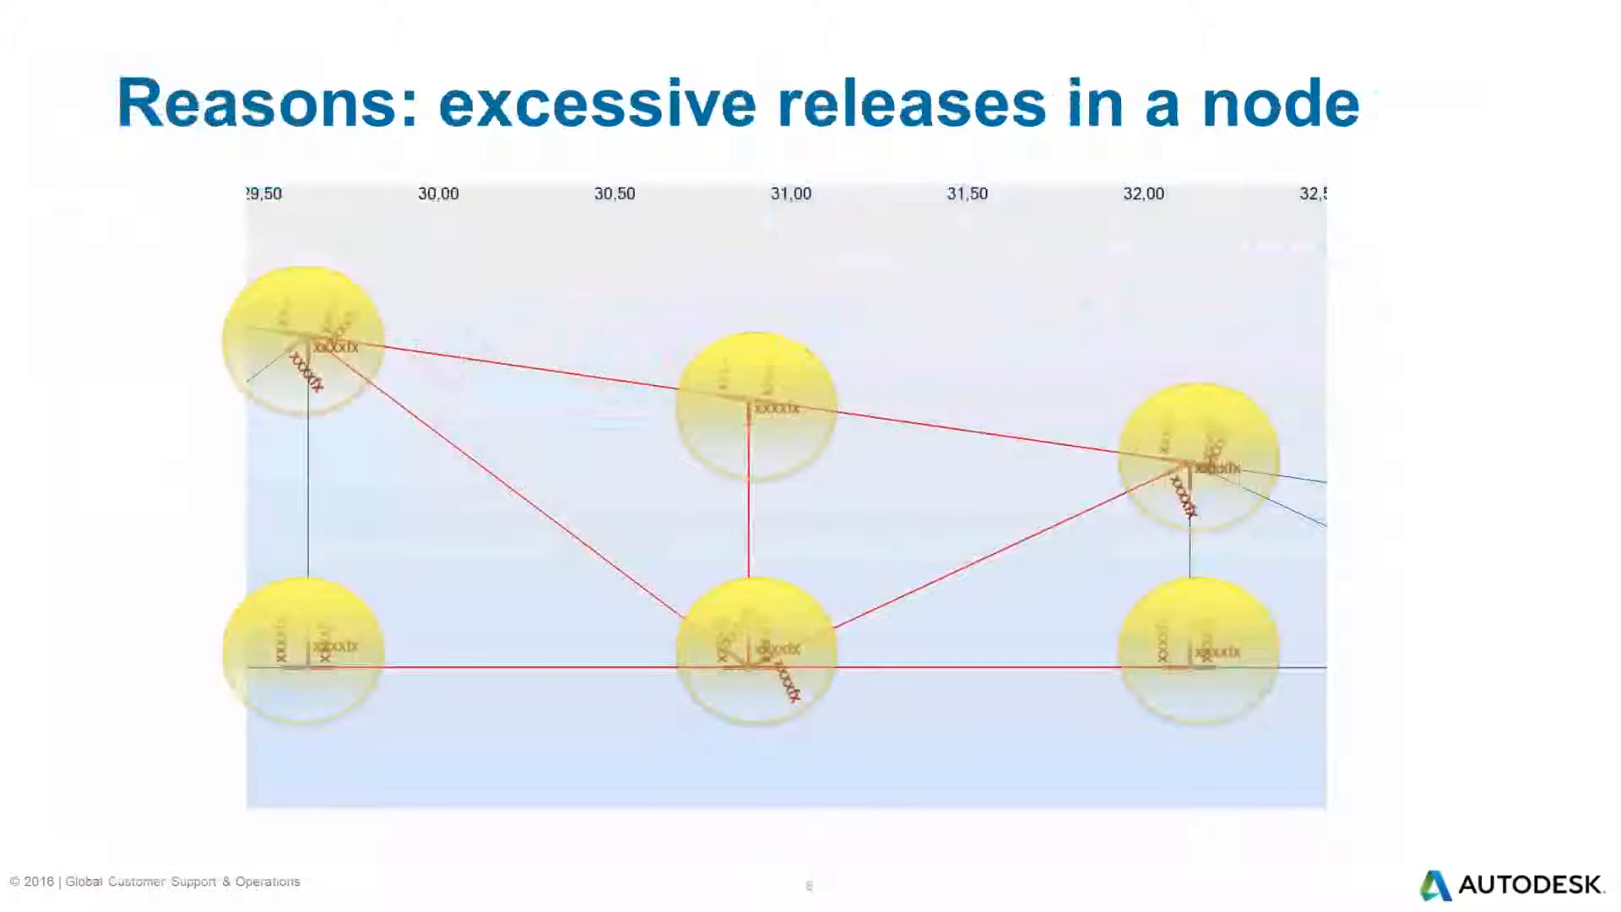
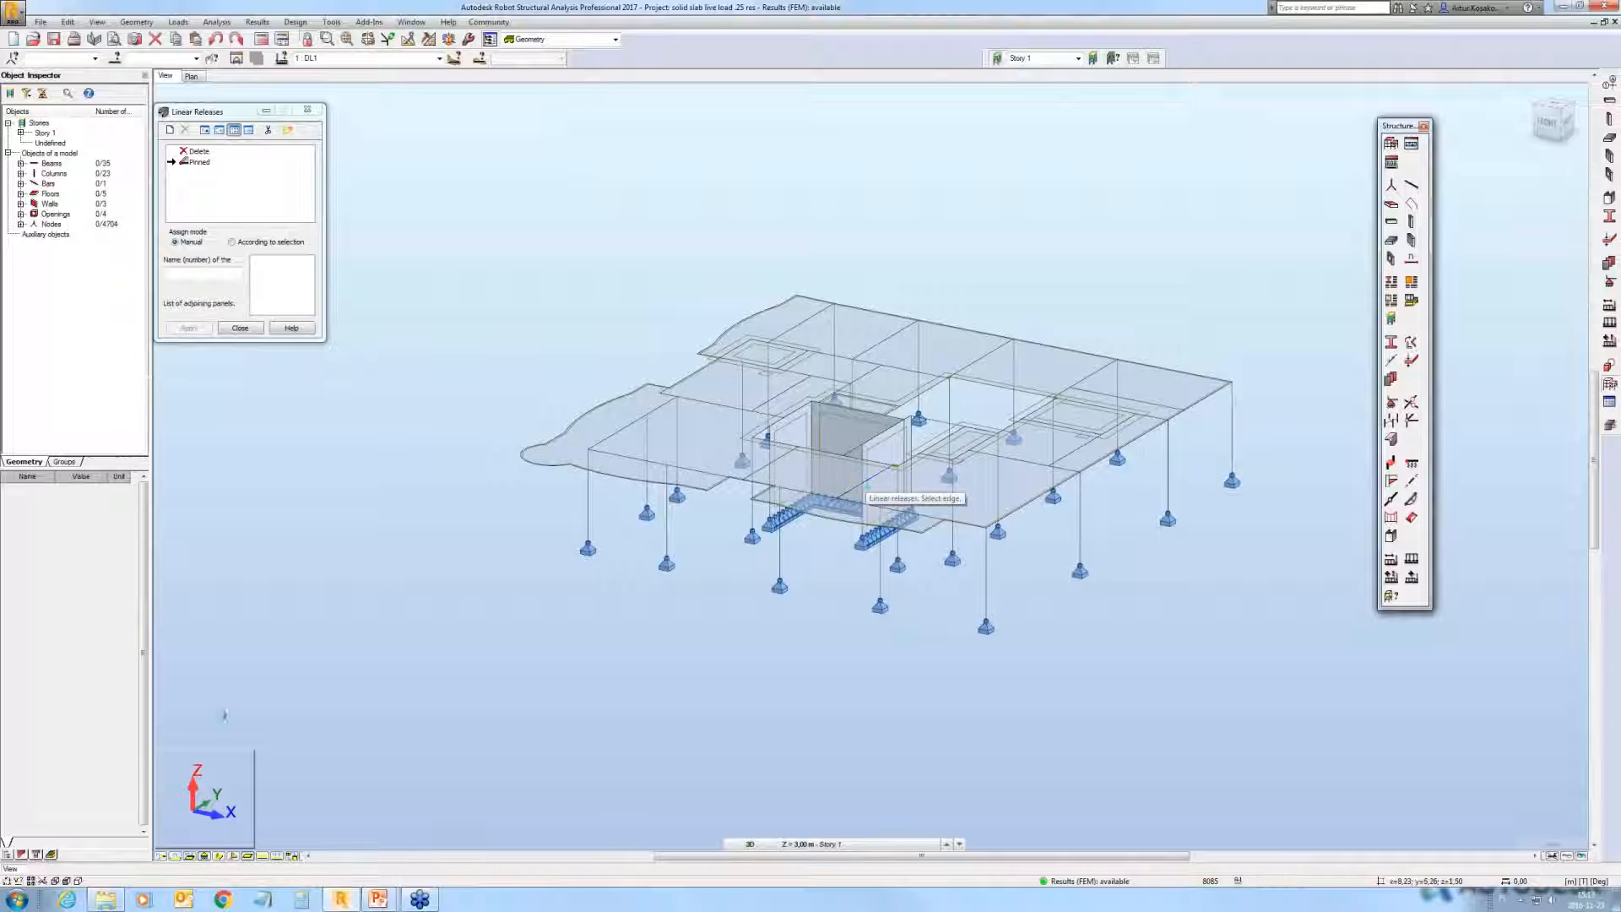
Step: Show the finite element mesh on the slab and walls, and select the nodes that have the RZ support
left_click(293, 855)
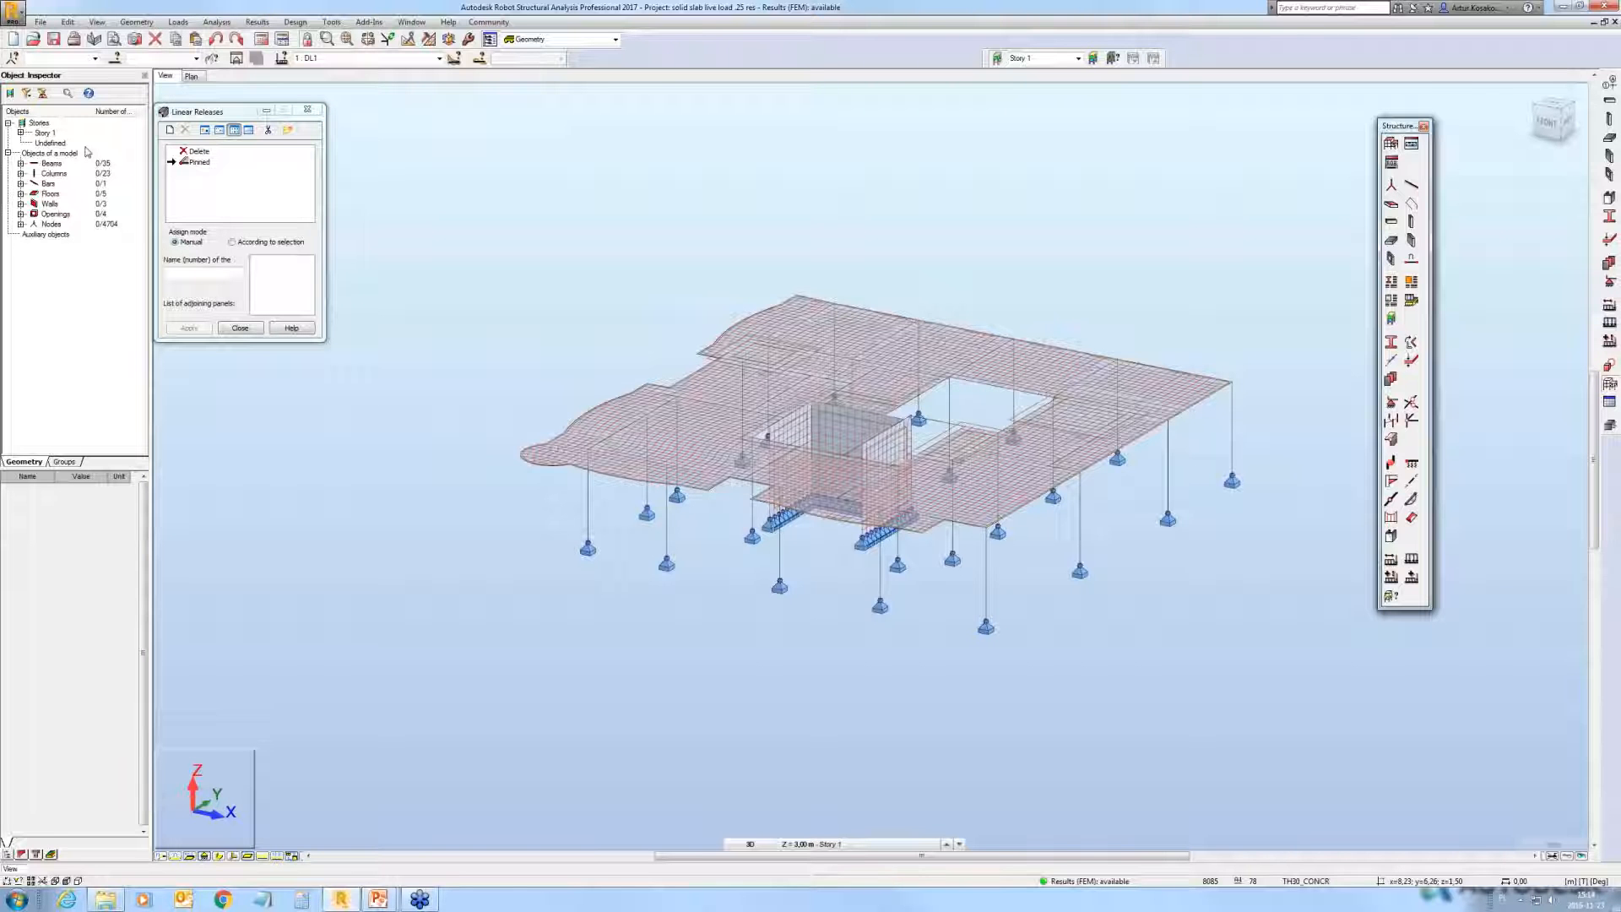
left_click(13, 59)
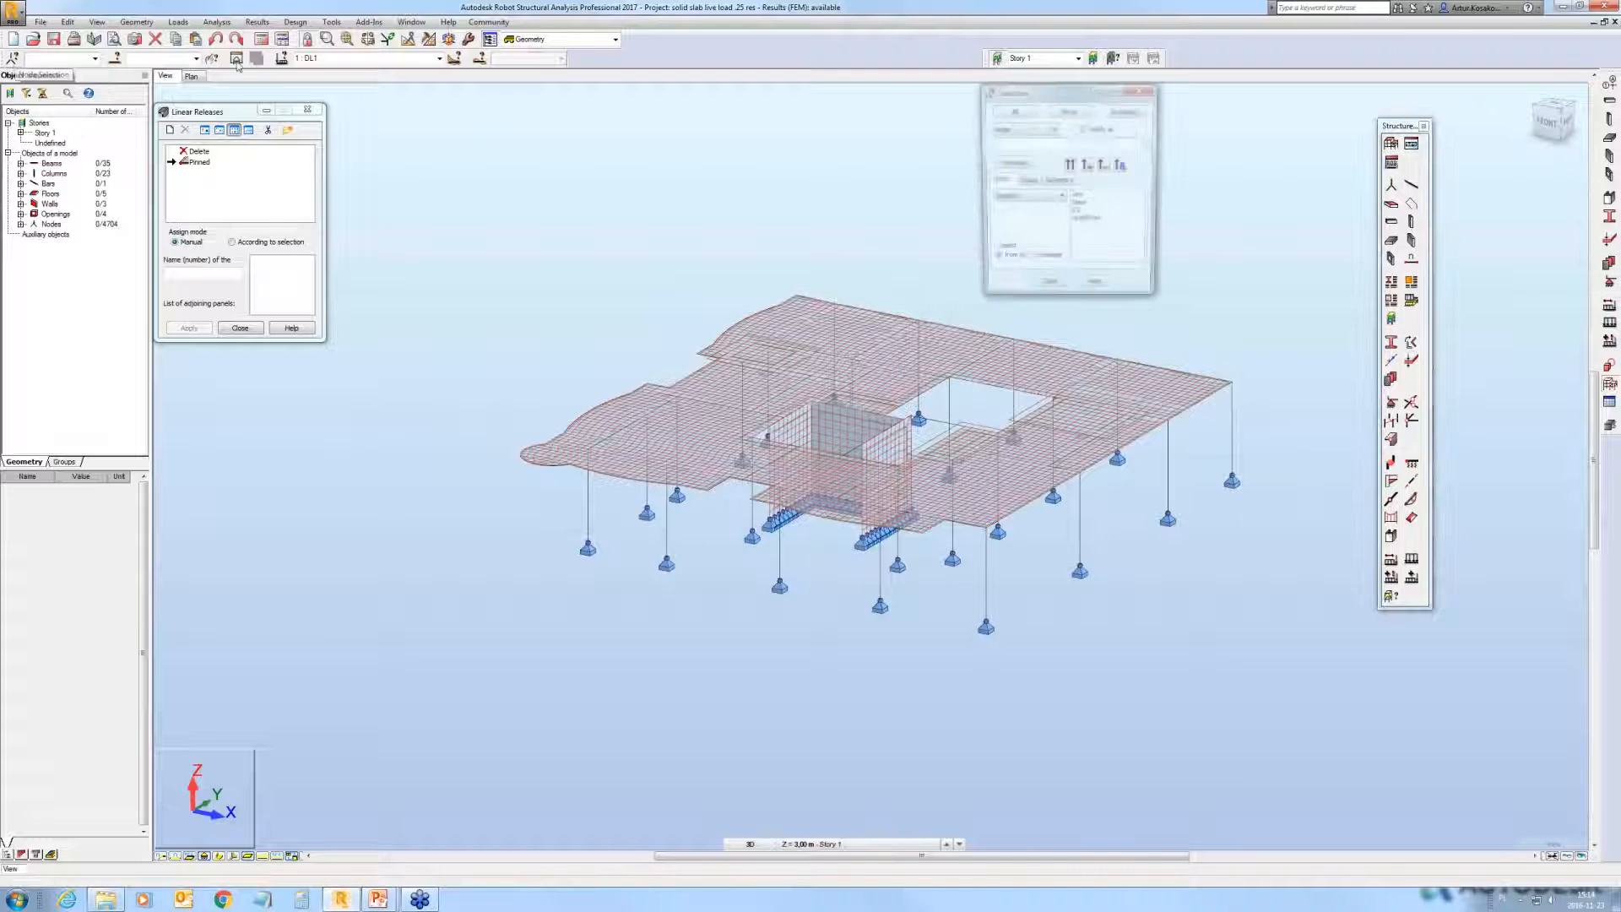
left_click(1087, 213)
left_click(1069, 166)
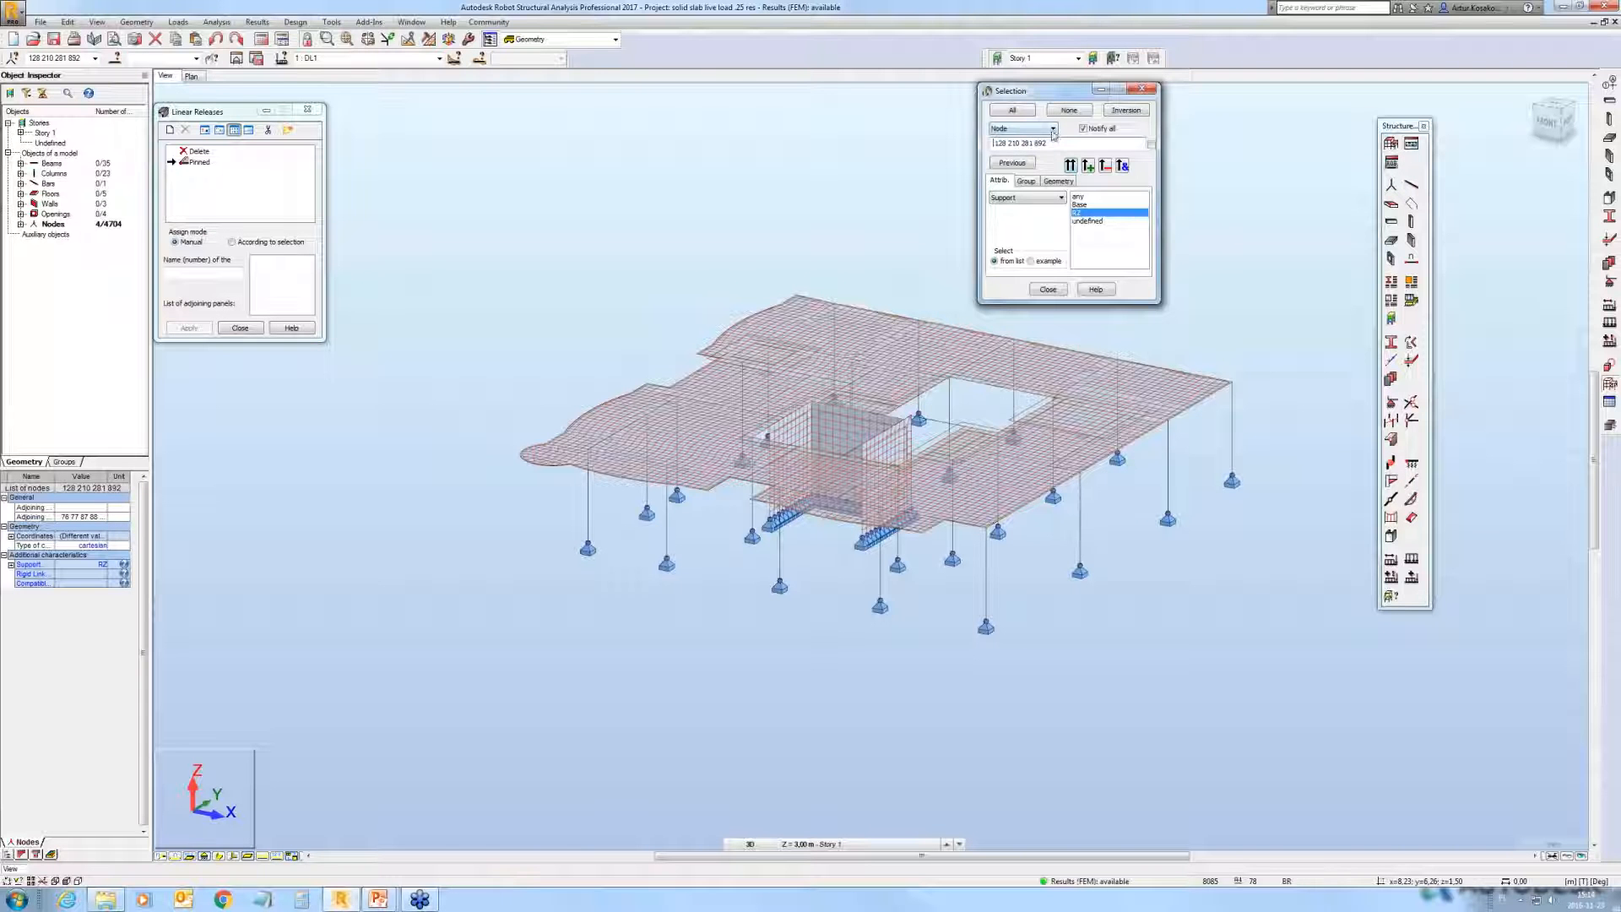
Step: Select the finite elements attached to nodes 128, 210, 281 and 892, using the node attribute as the criterion
left_click(1054, 131)
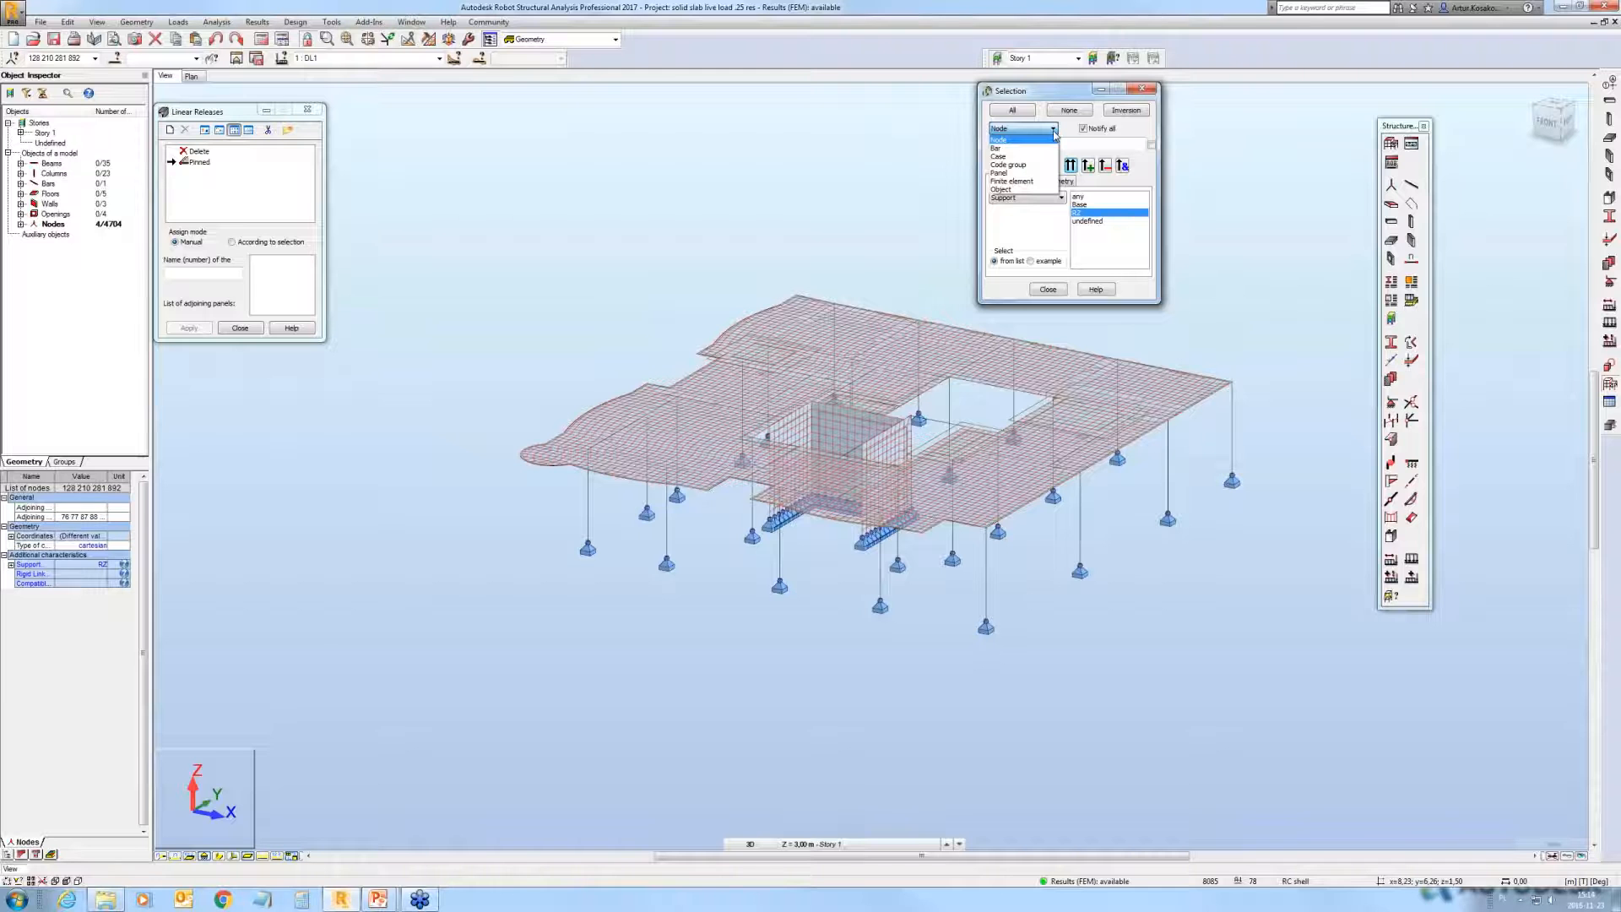
left_click(1021, 184)
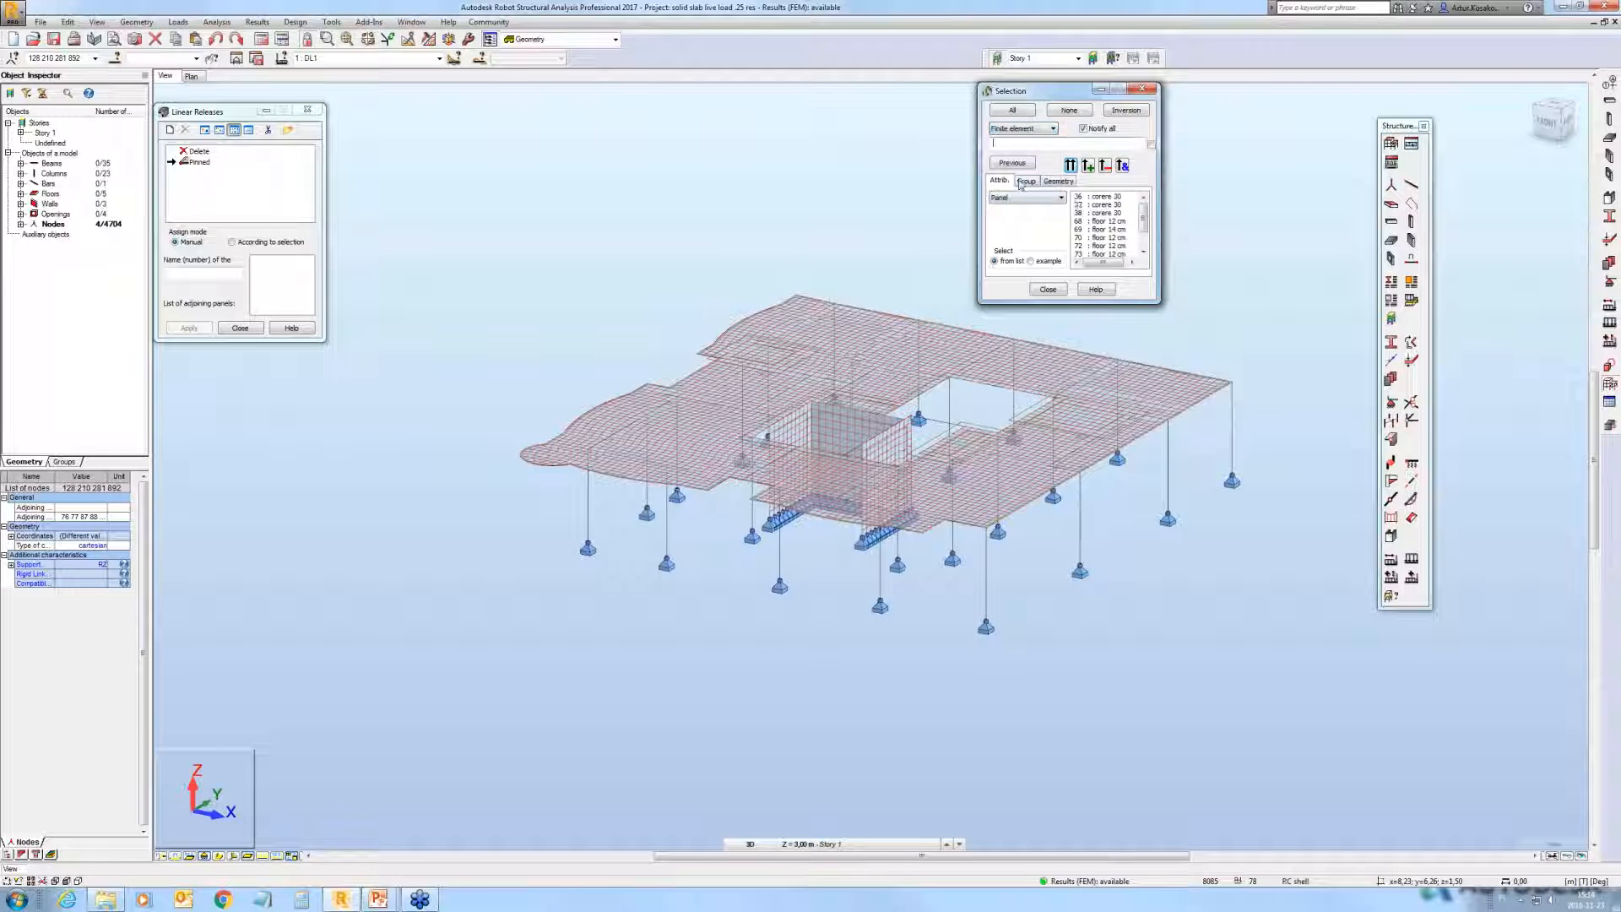
left_click(1052, 199)
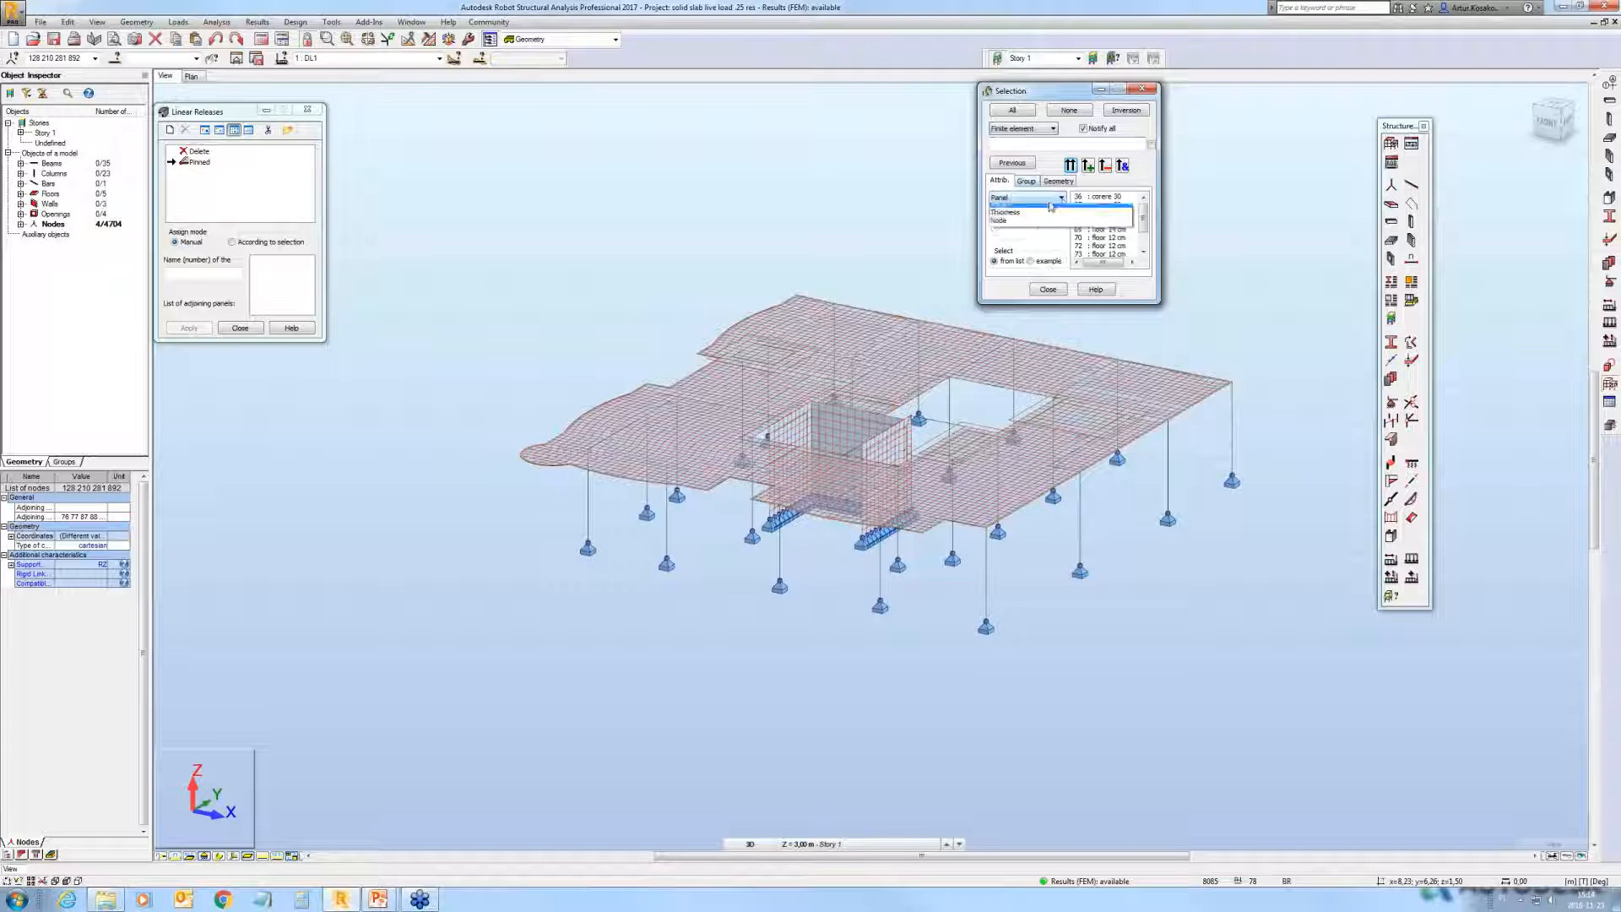
left_click(1009, 220)
left_click(1069, 166)
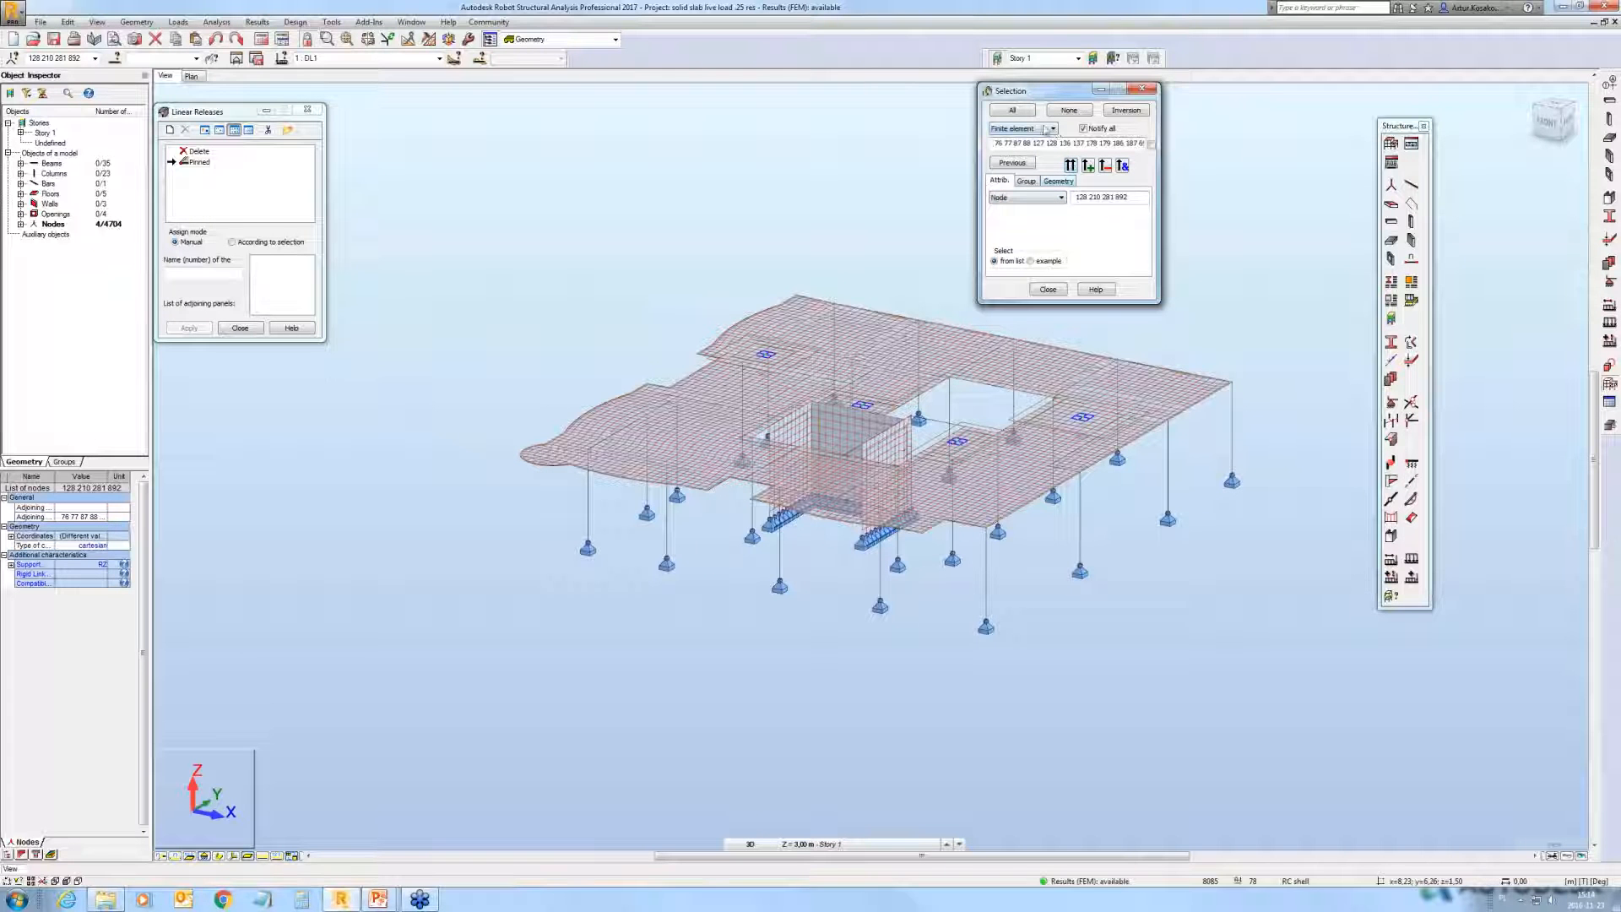
Step: Select the panels containing the chosen finite elements by the Finite Element attribute and isolate the selection in a separate view
left_click(1054, 129)
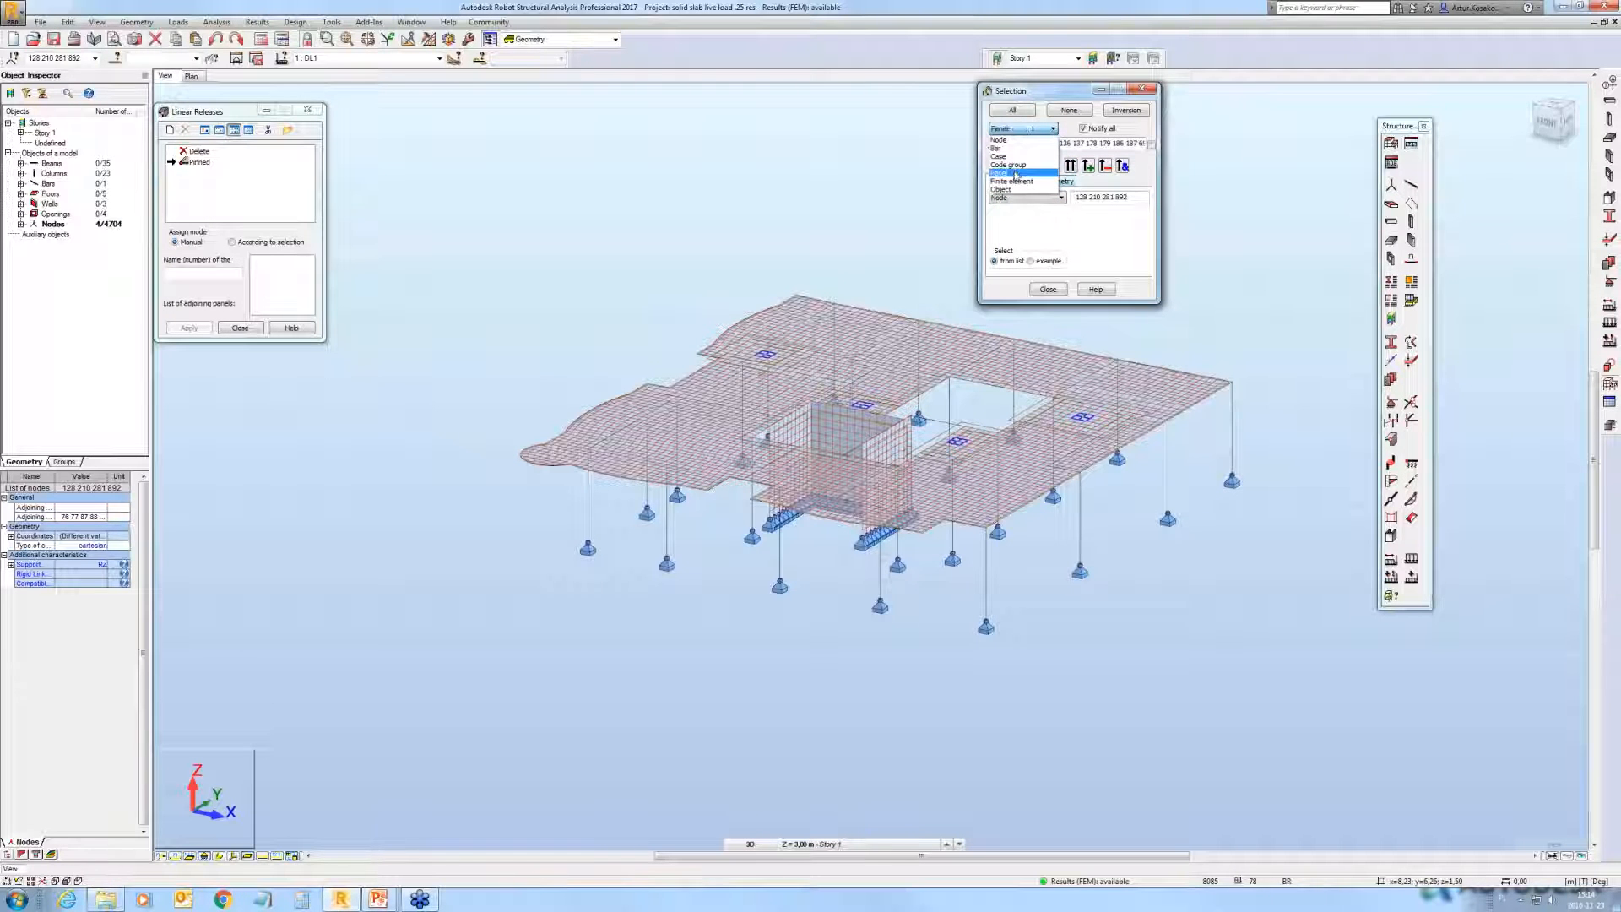
left_click(1038, 176)
left_click(1058, 197)
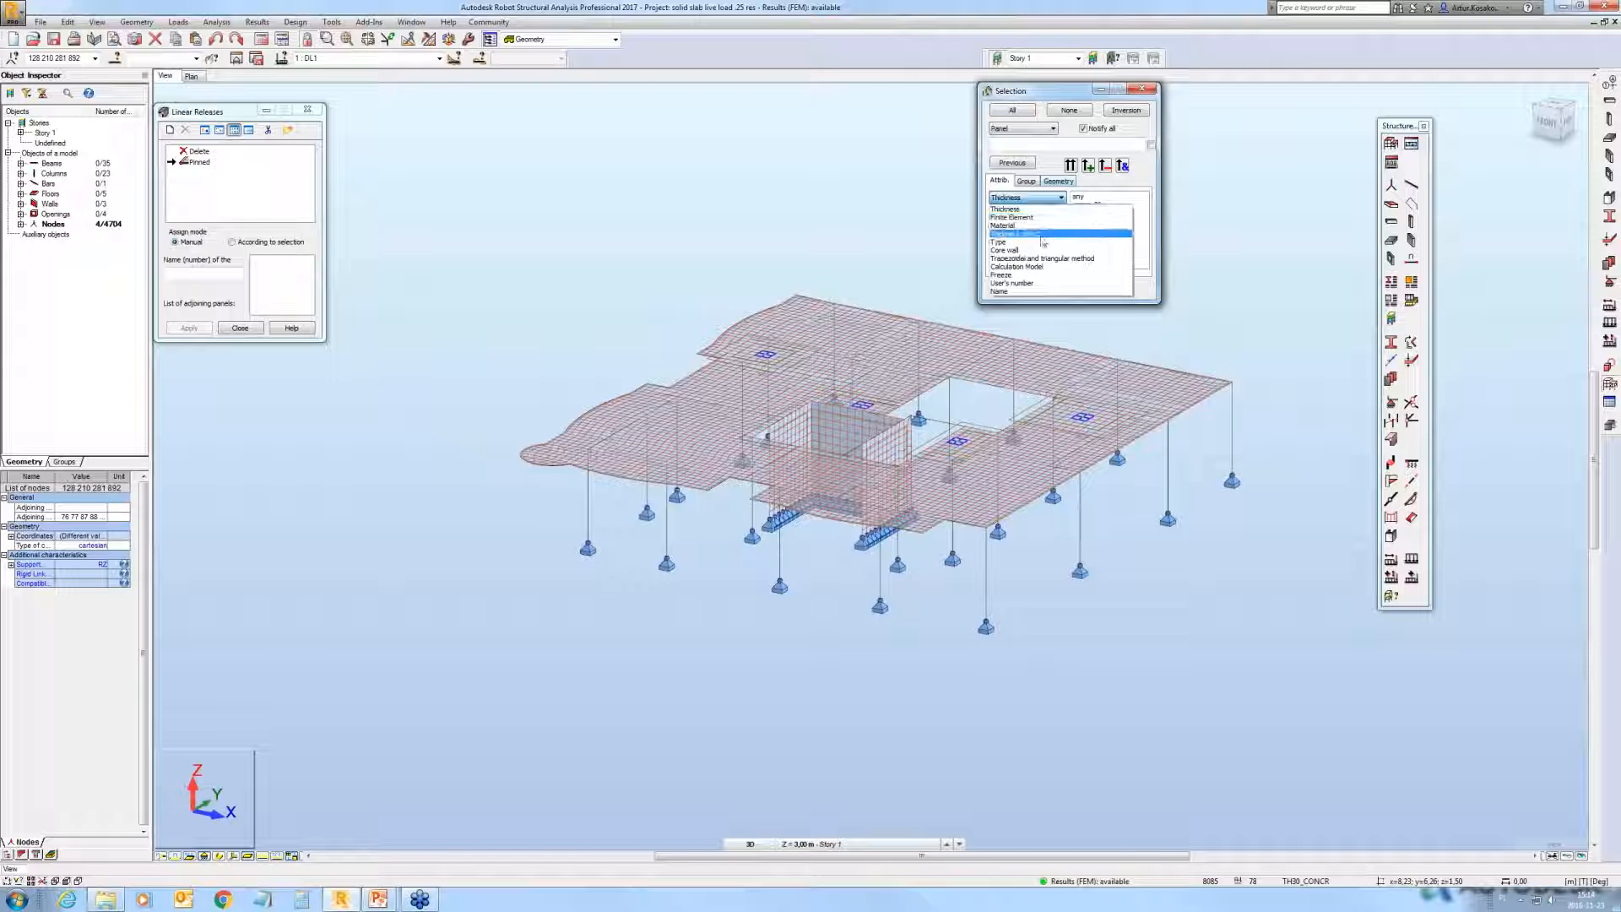
left_click(1041, 218)
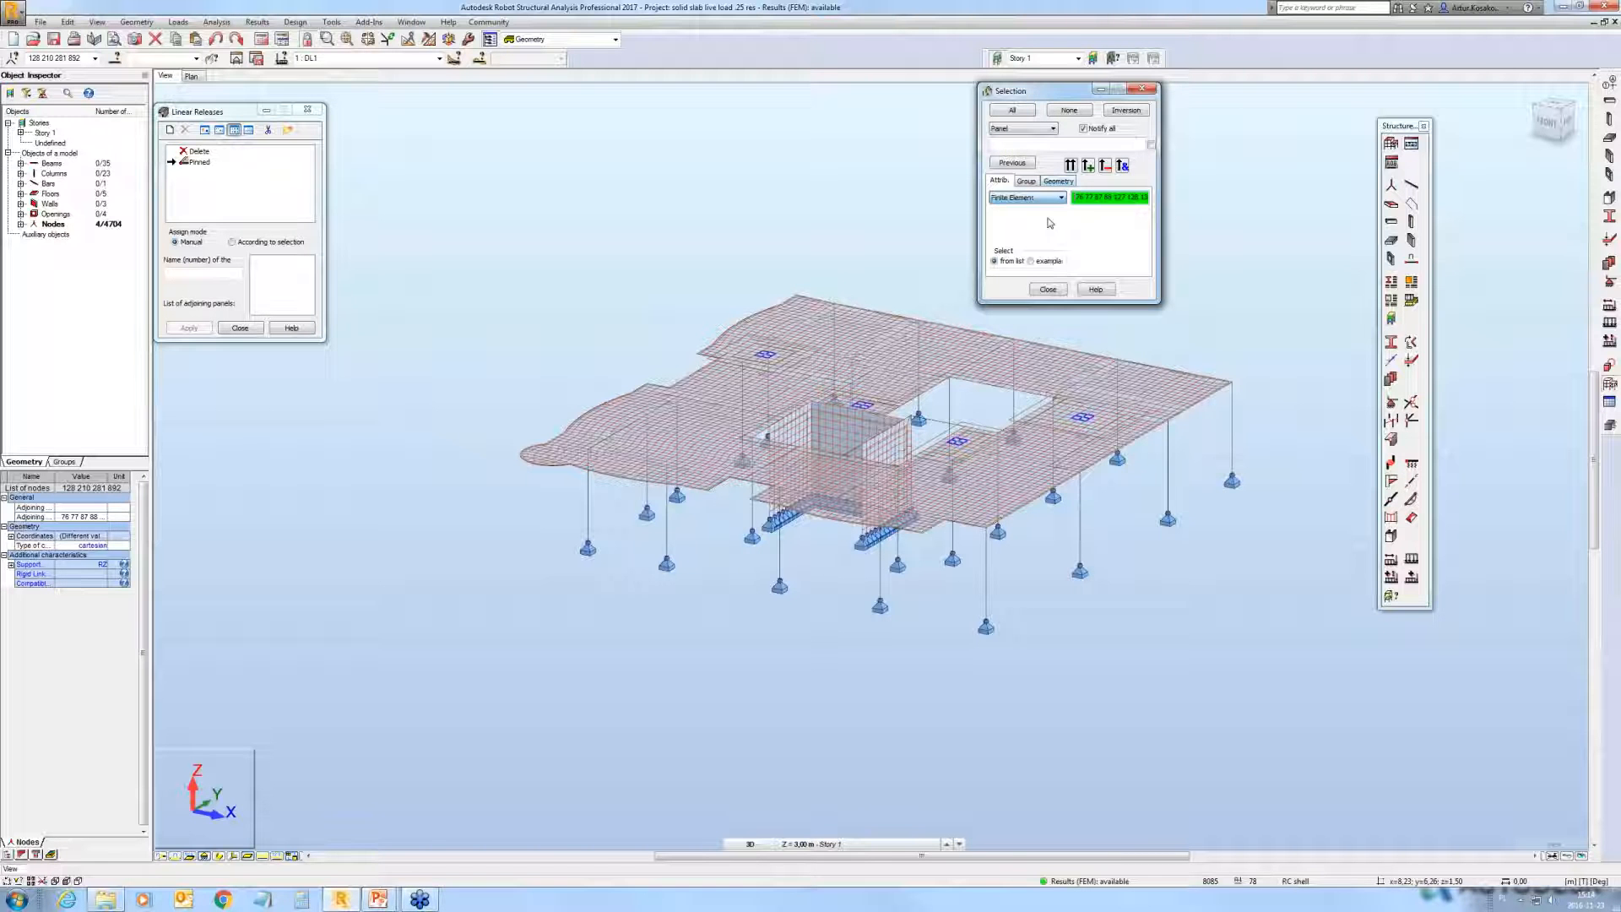
left_click(1069, 166)
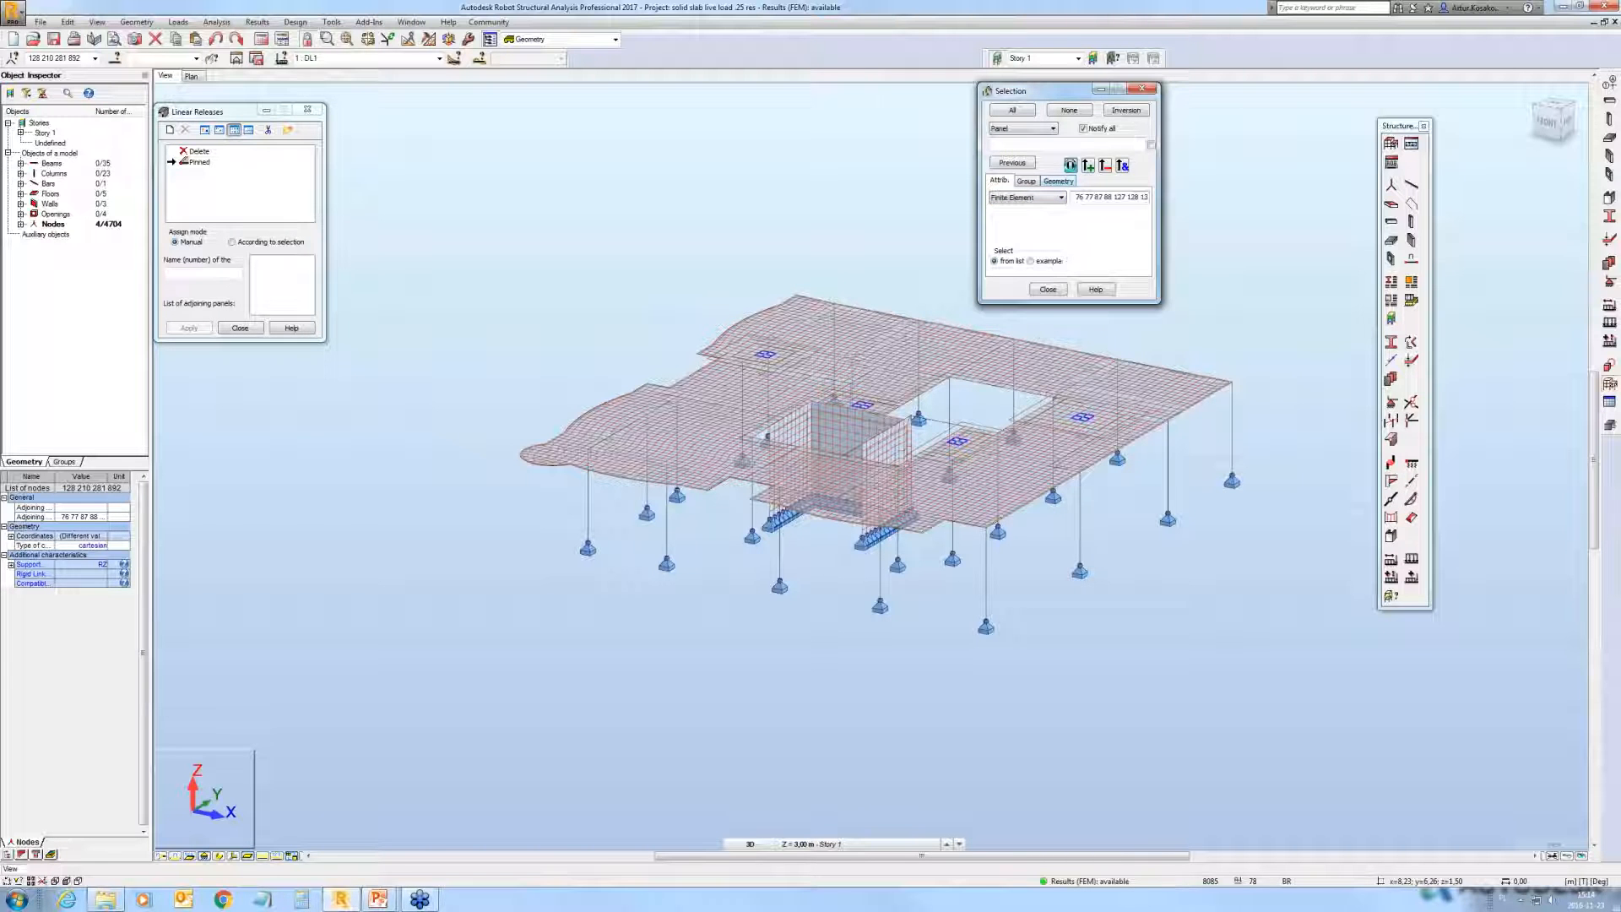
left_click(235, 63)
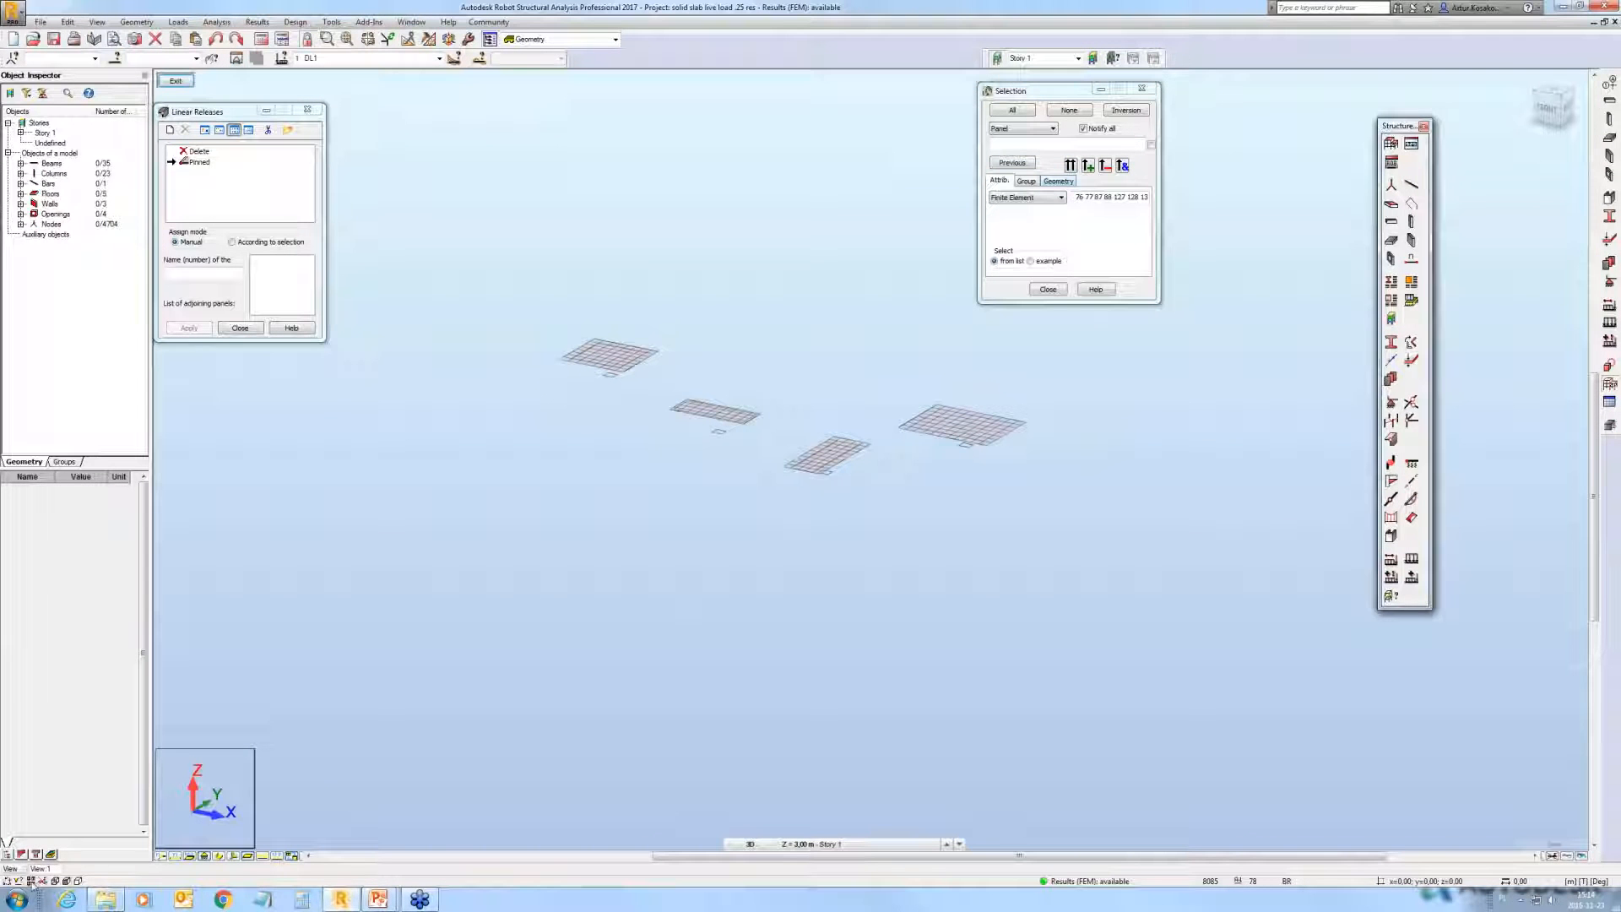
Step: Show the release symbols and release codes on the isolated panels with a symbol size of 20
left_click(31, 880)
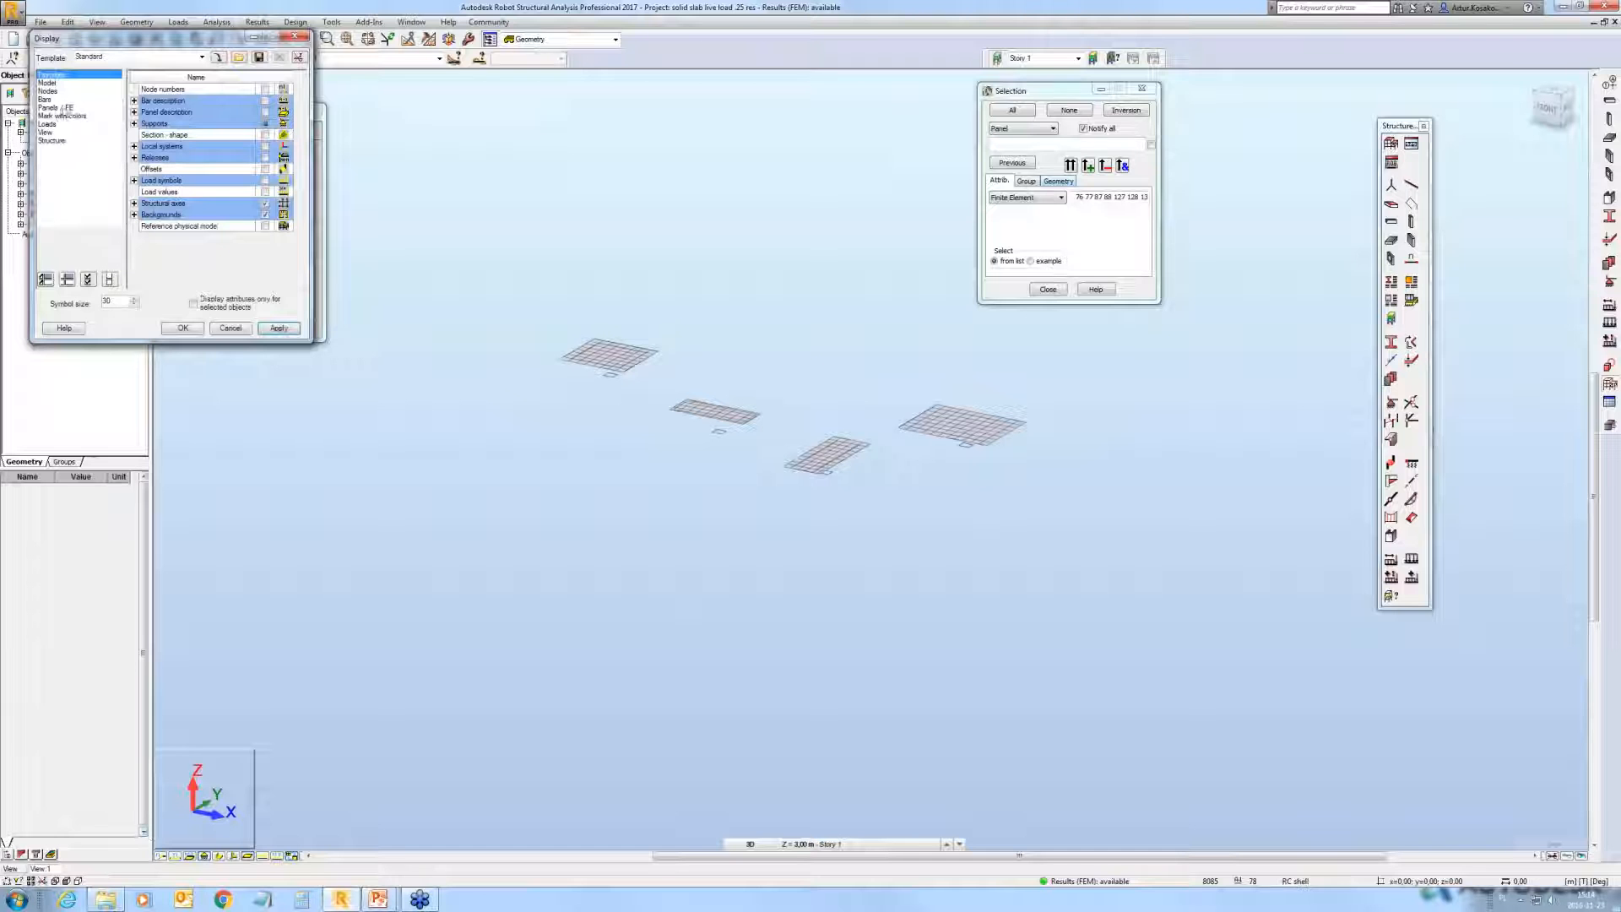
left_click(53, 108)
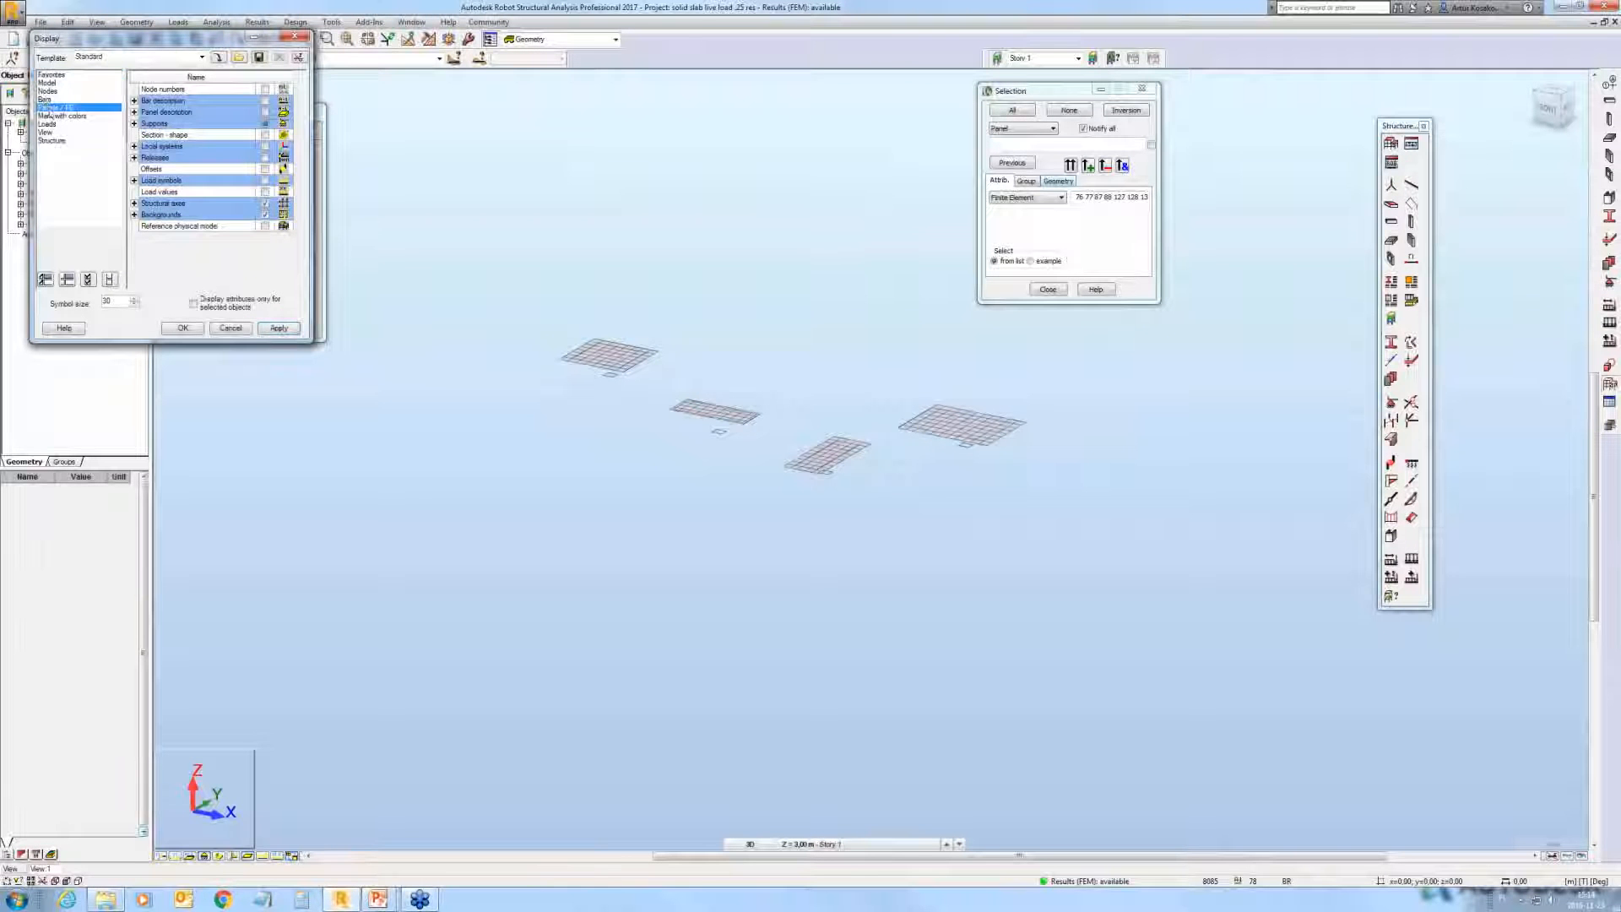
left_click(47, 83)
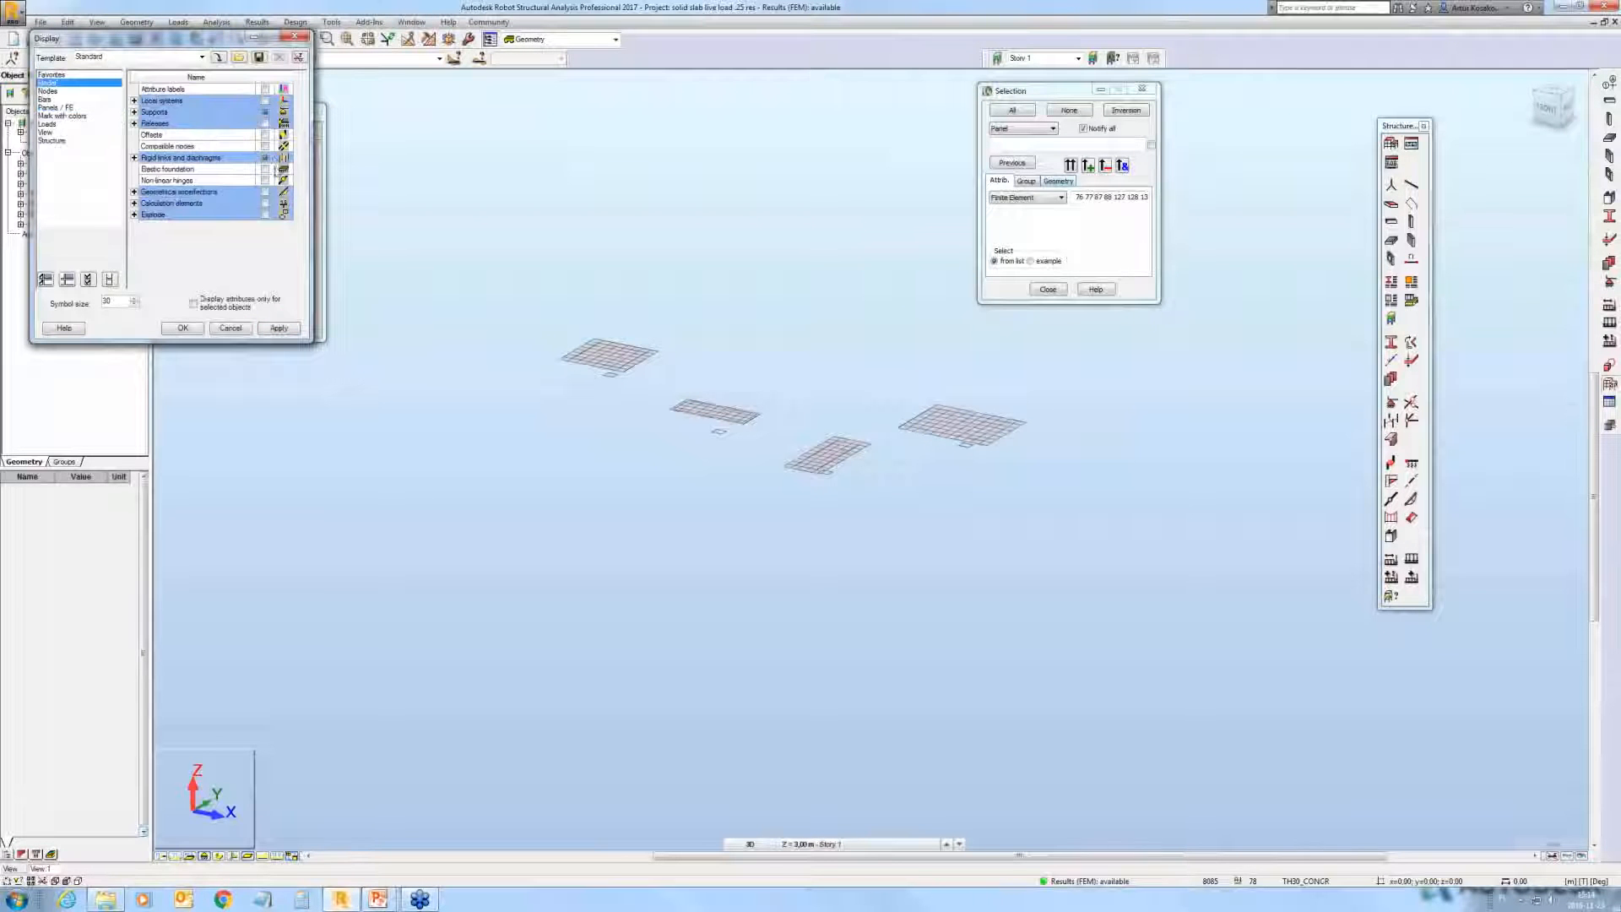
left_click(265, 123)
middle_click_drag(561, 463, 541, 520)
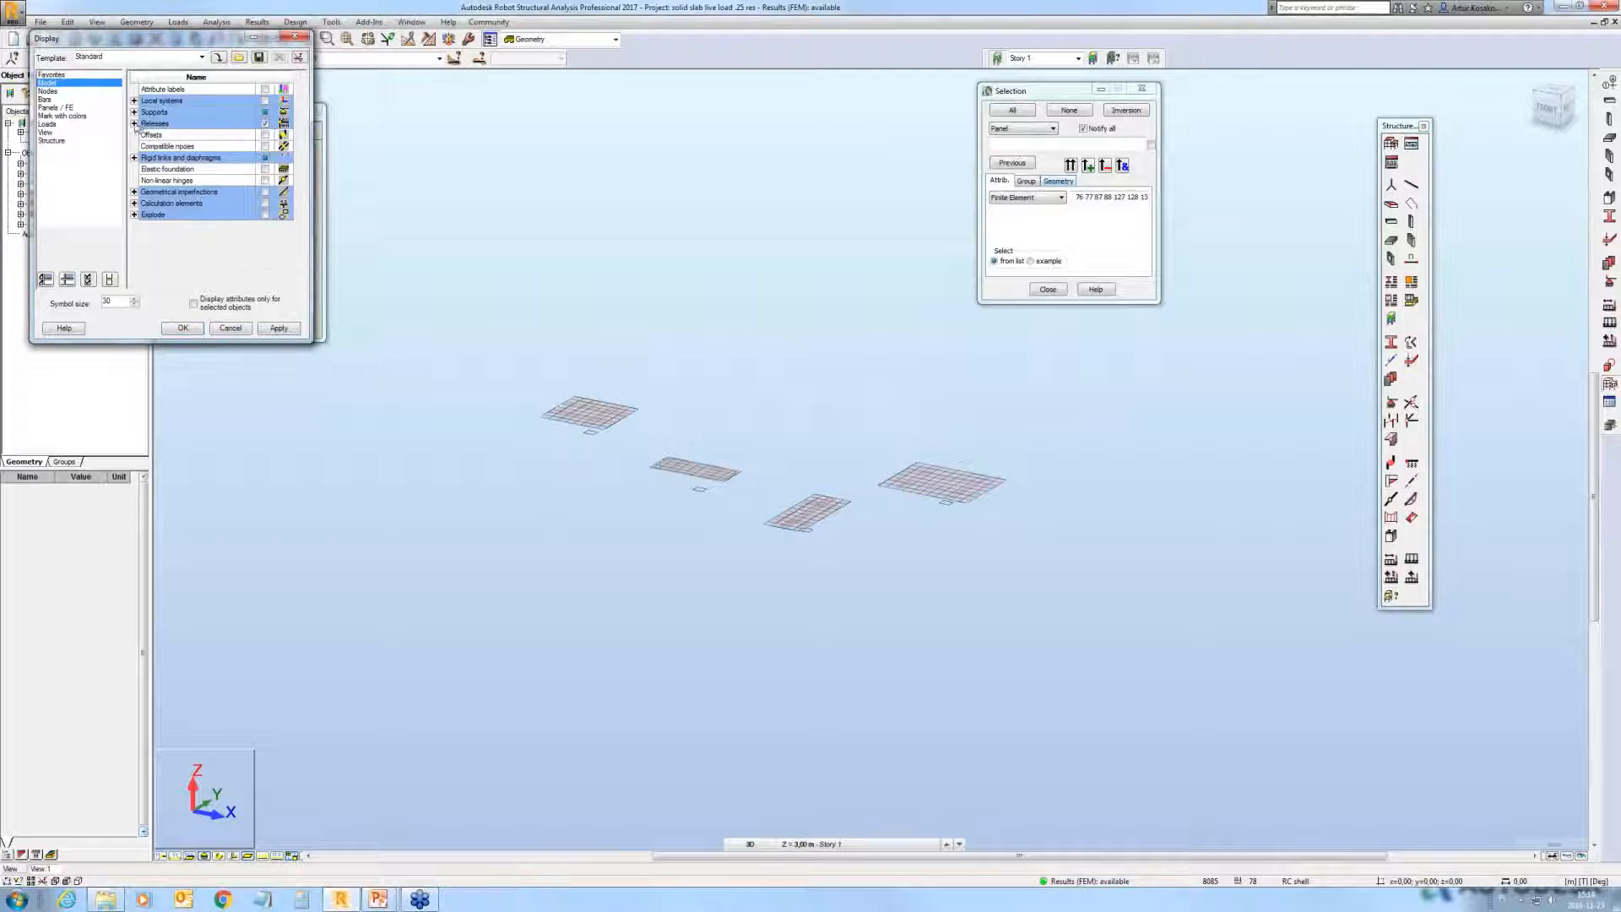
left_click(133, 123)
left_click(265, 146)
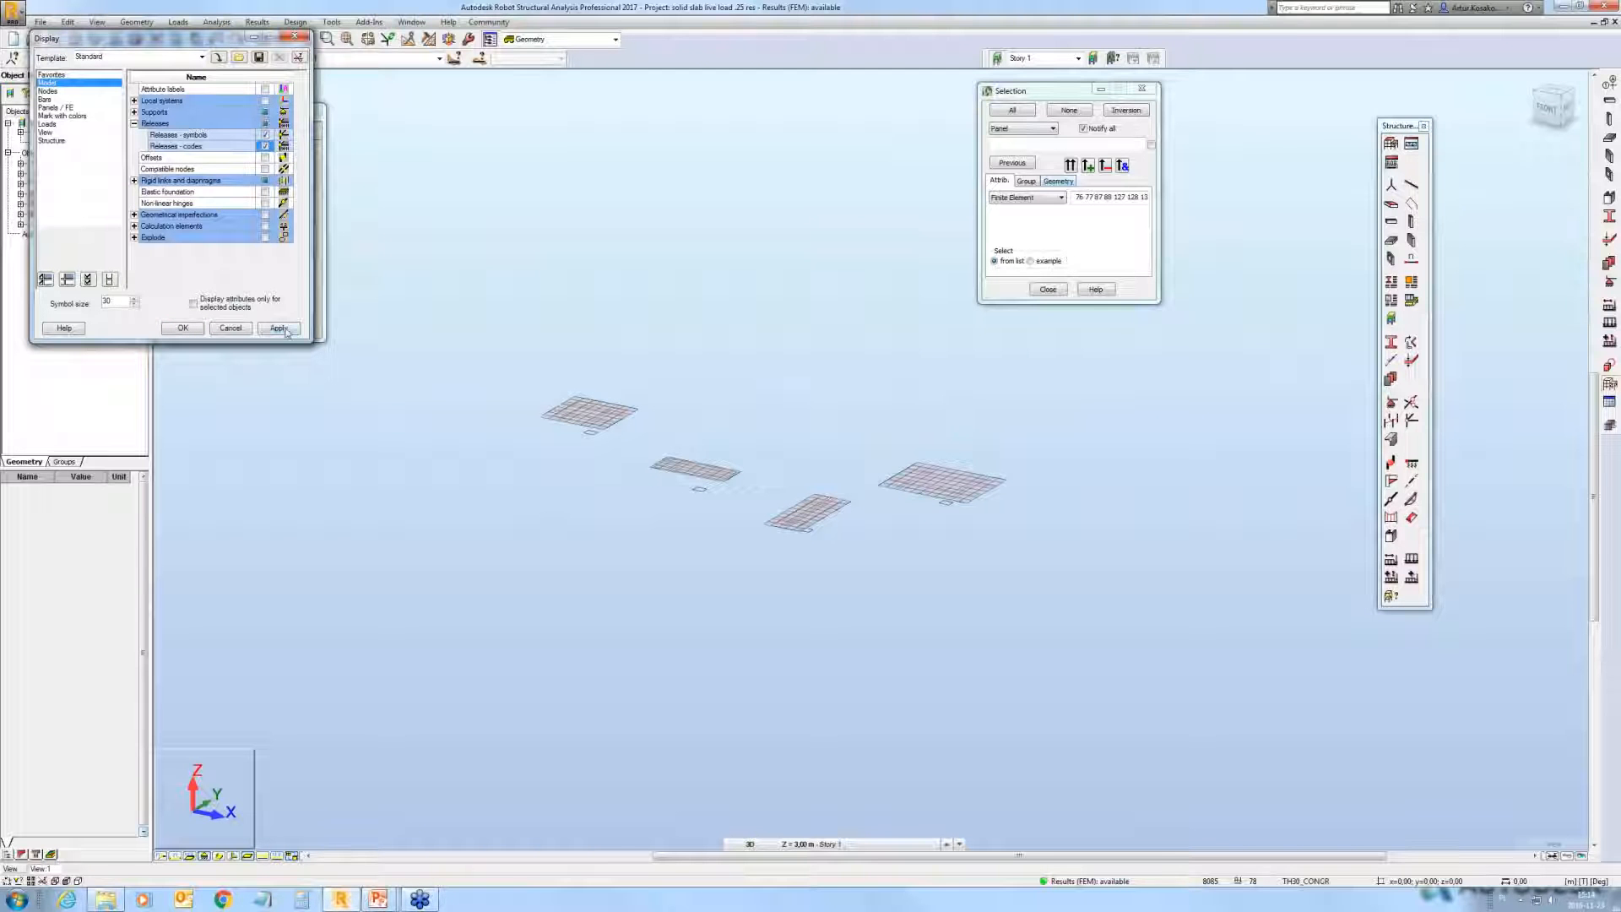
left_click(279, 328)
scroll(565, 436, "up", 3)
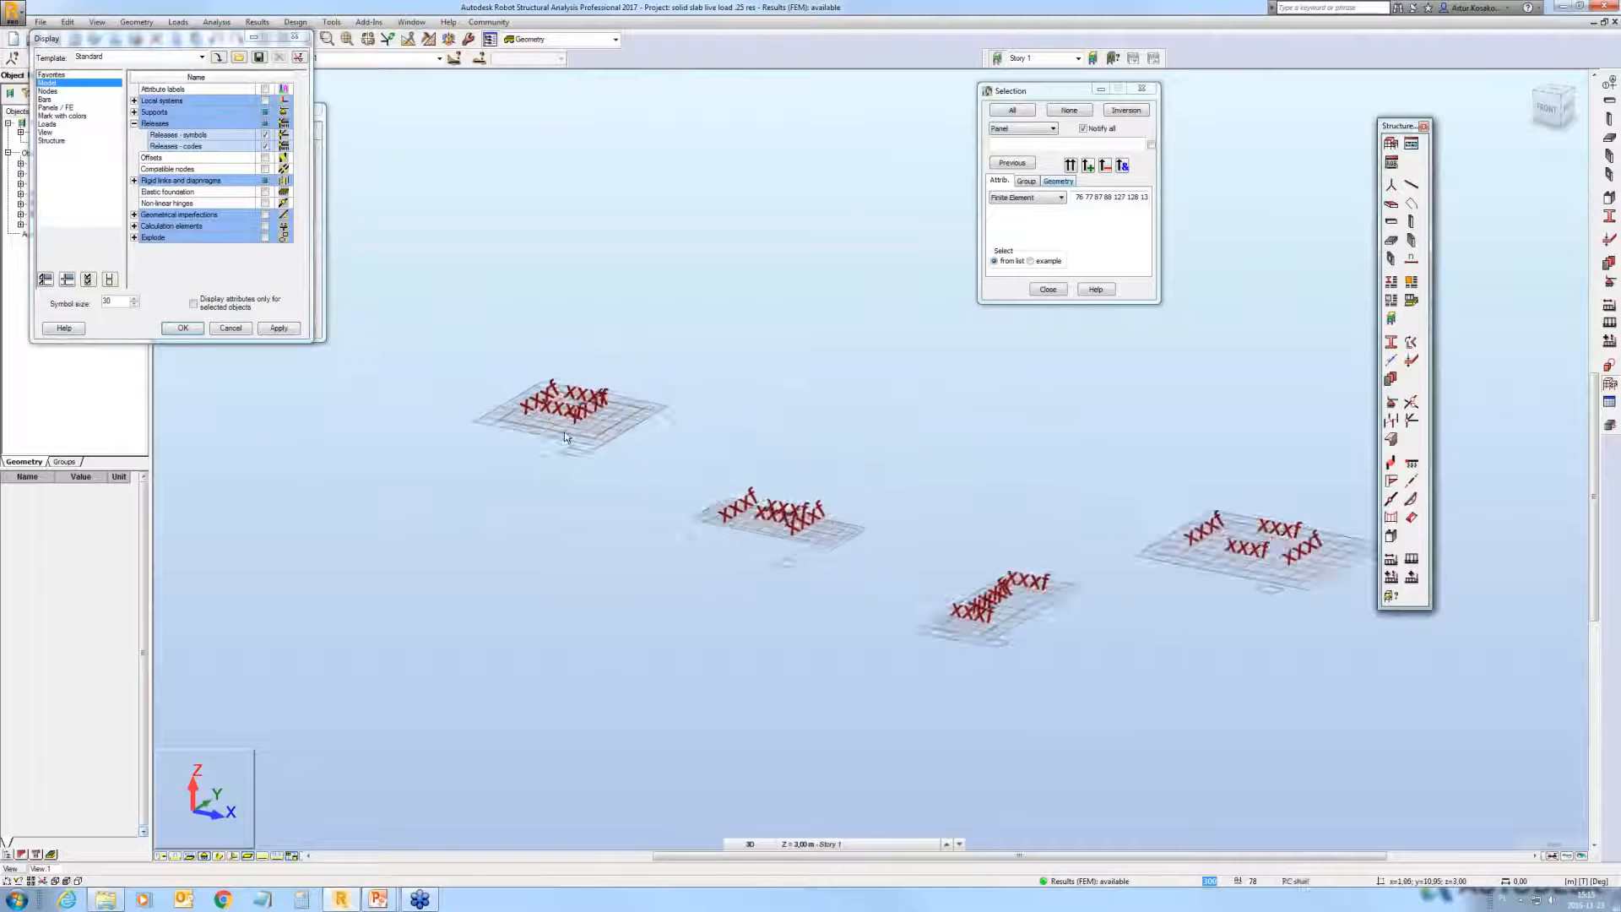
scroll(566, 436, "up", 2)
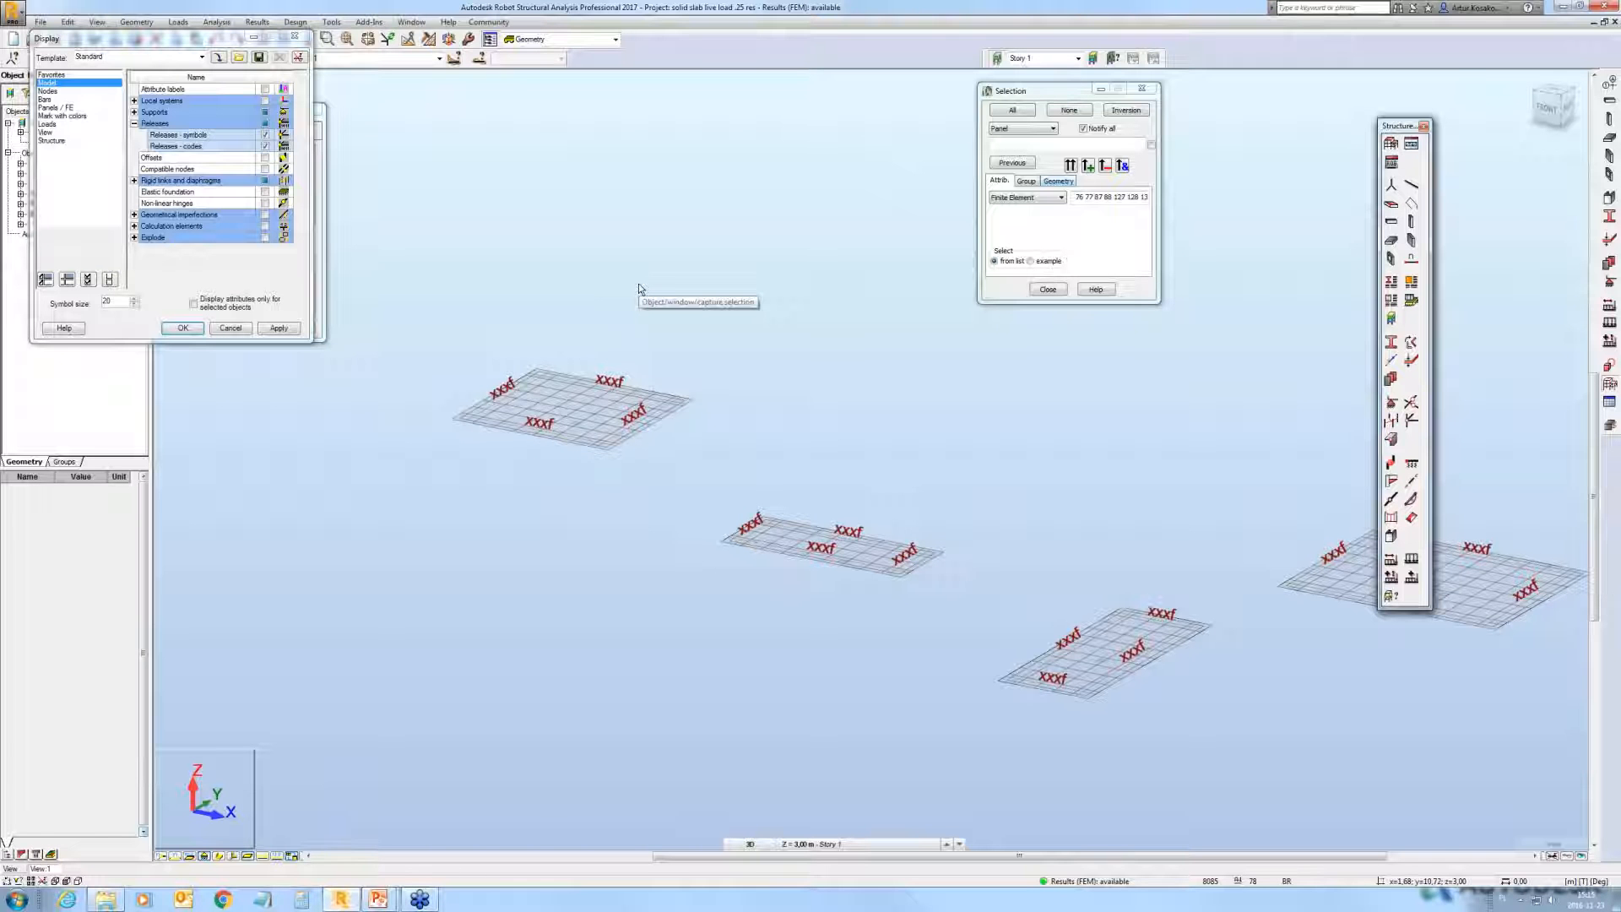
Step: Open the supports definition and select all nodes that have the RZ support
left_click(164, 51)
left_click_drag(164, 39, 164, 196)
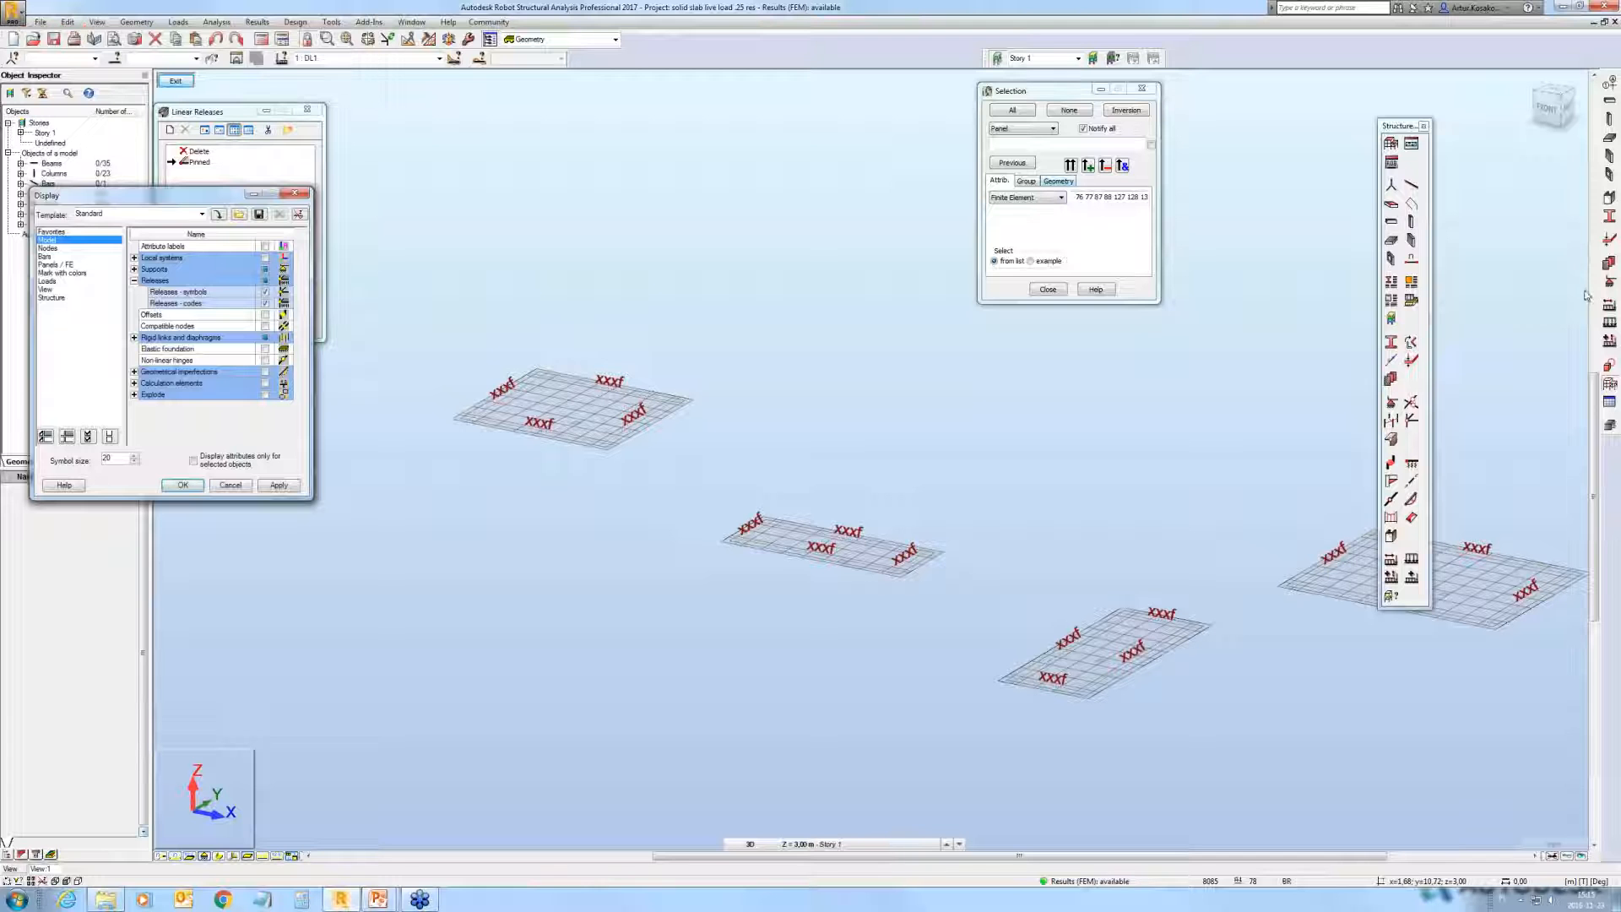
left_click(1610, 284)
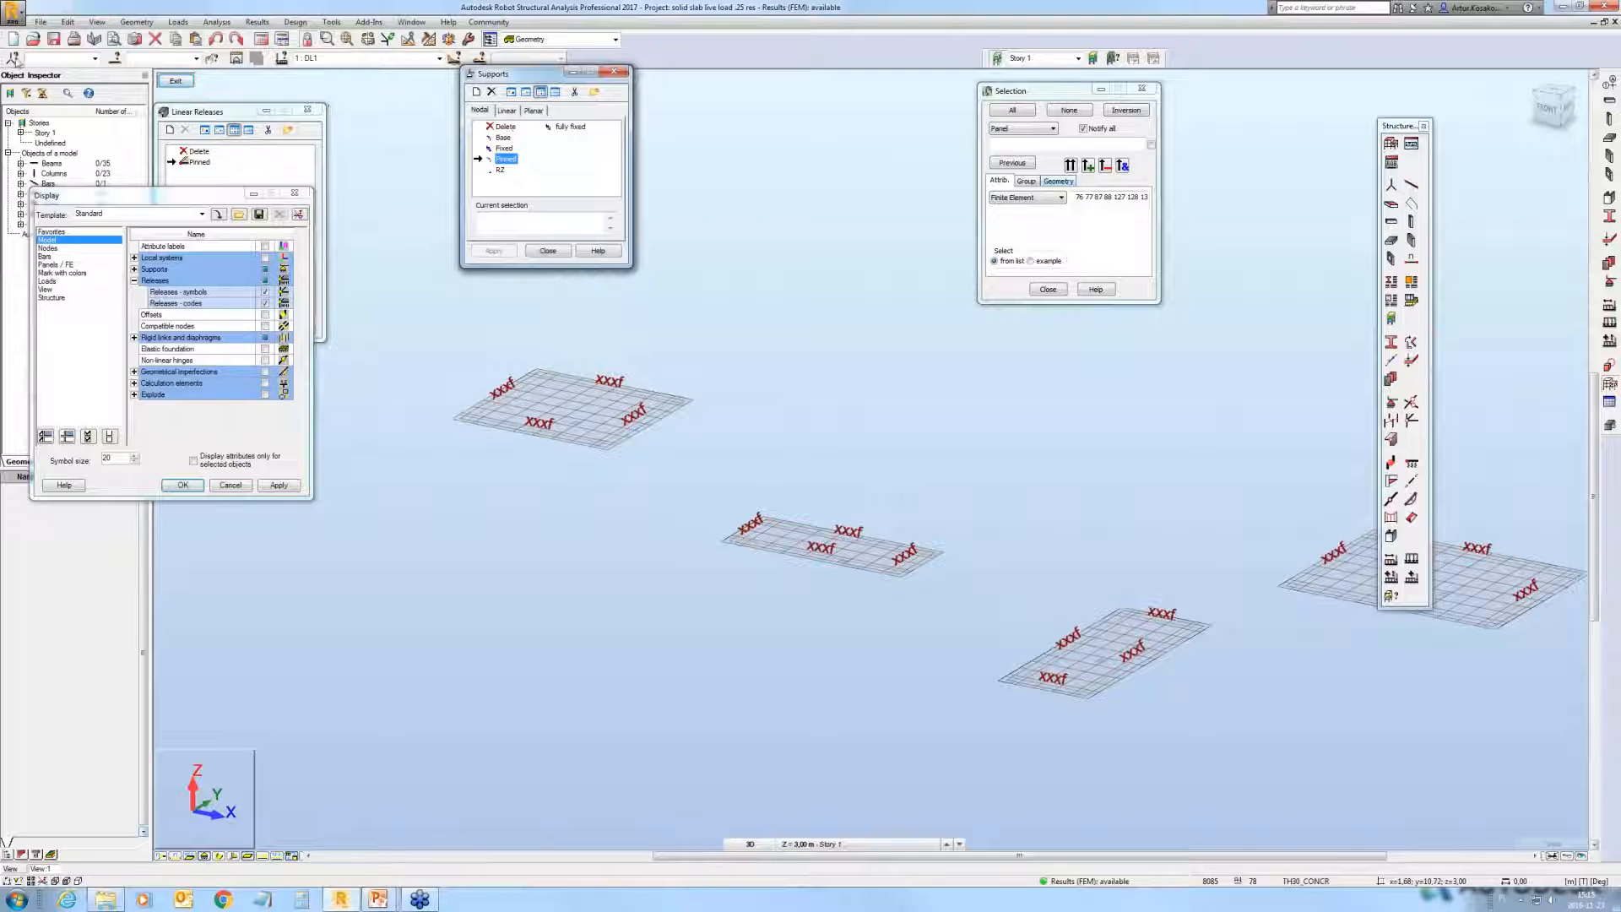
left_click(13, 58)
left_click(1074, 212)
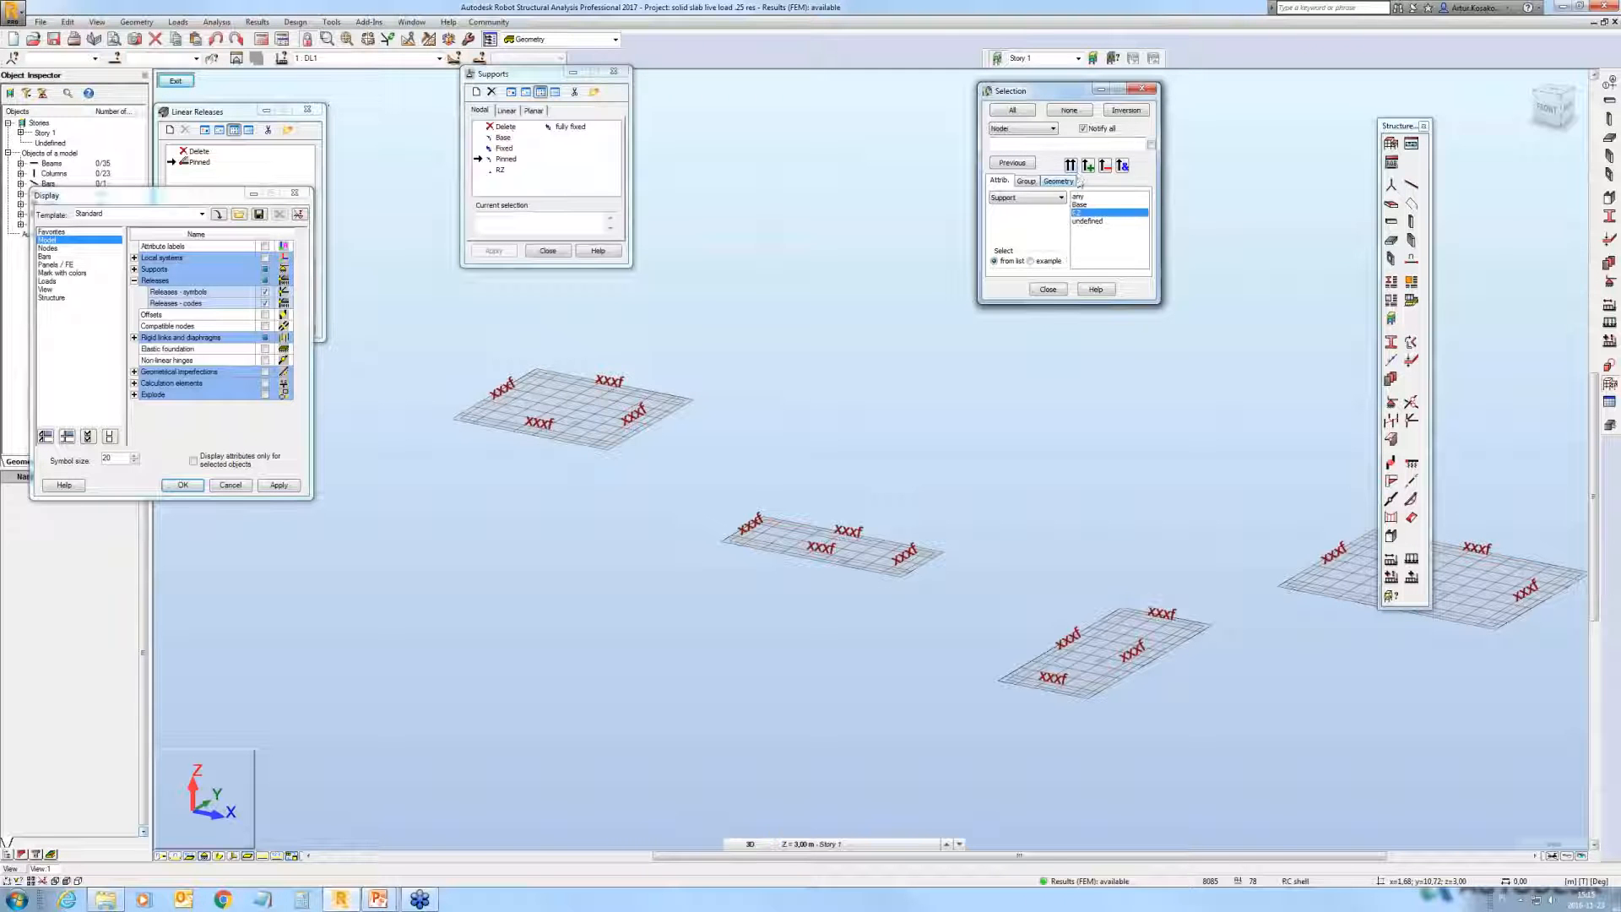
left_click(1069, 166)
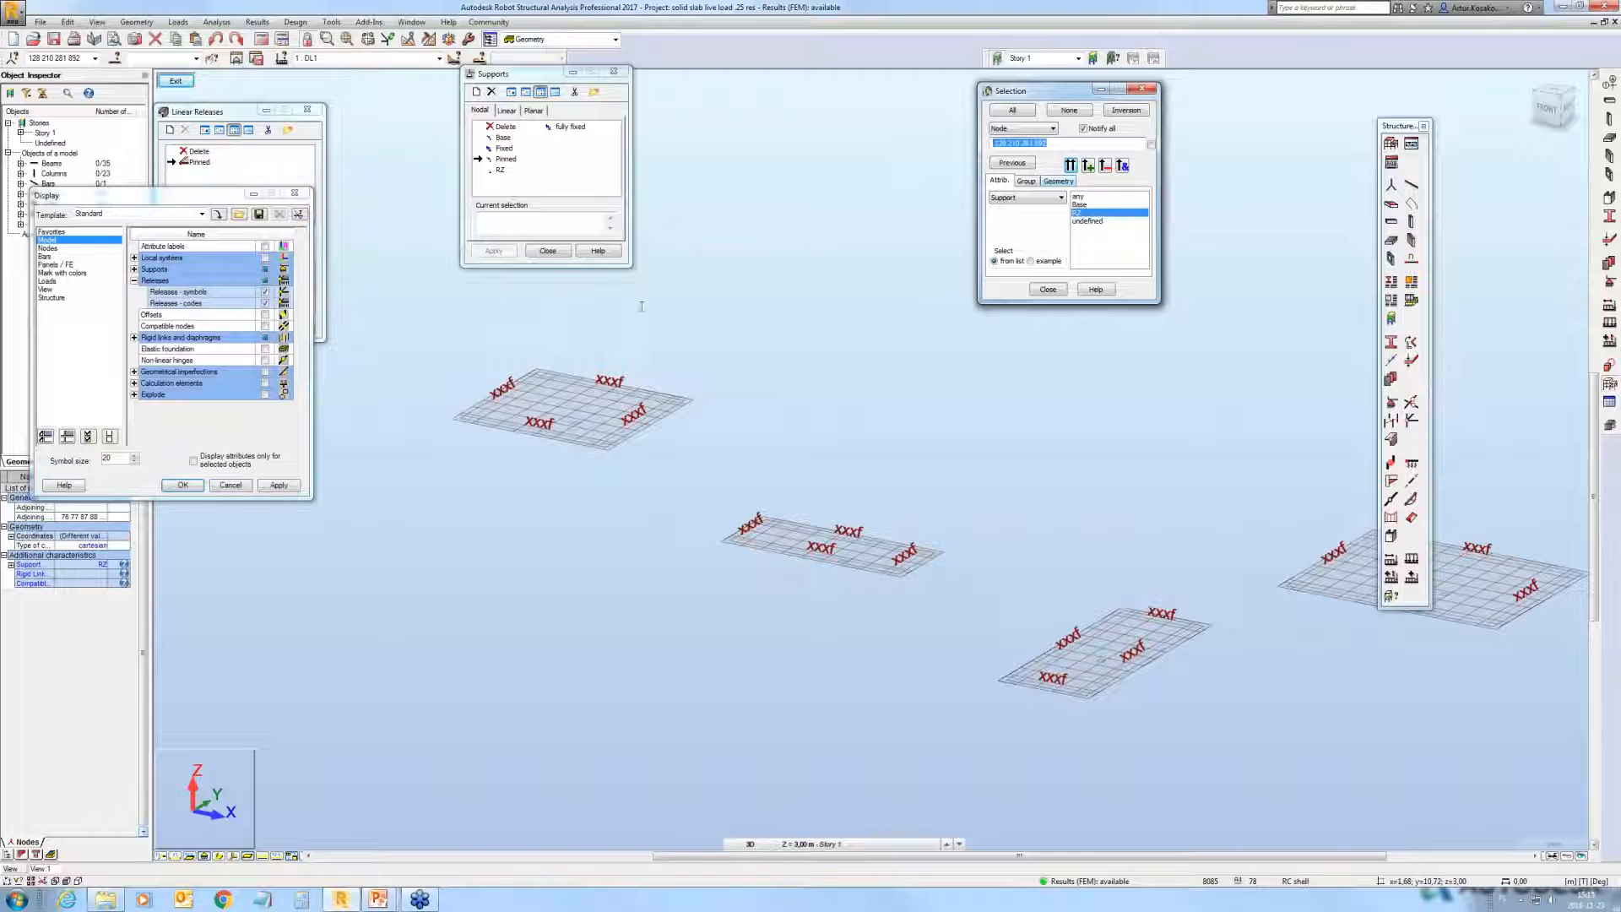
Step: Delete the supports from nodes 128, 210, 281 and 892, accepting the change of result status
left_click(525, 221)
left_click(504, 127)
left_click(495, 250)
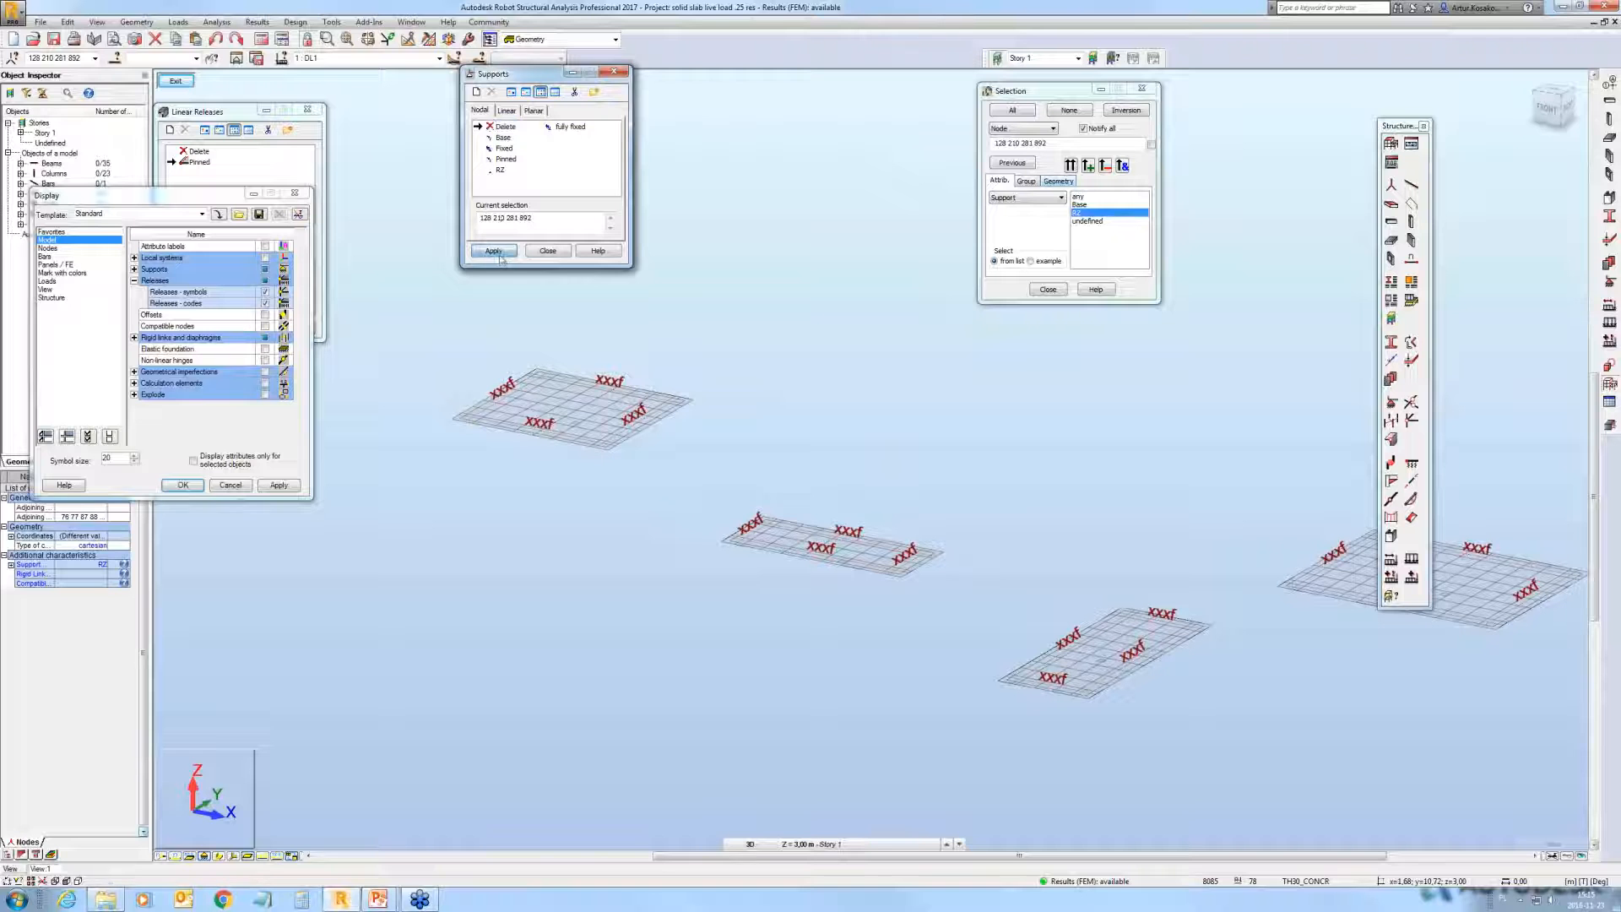
left_click(885, 481)
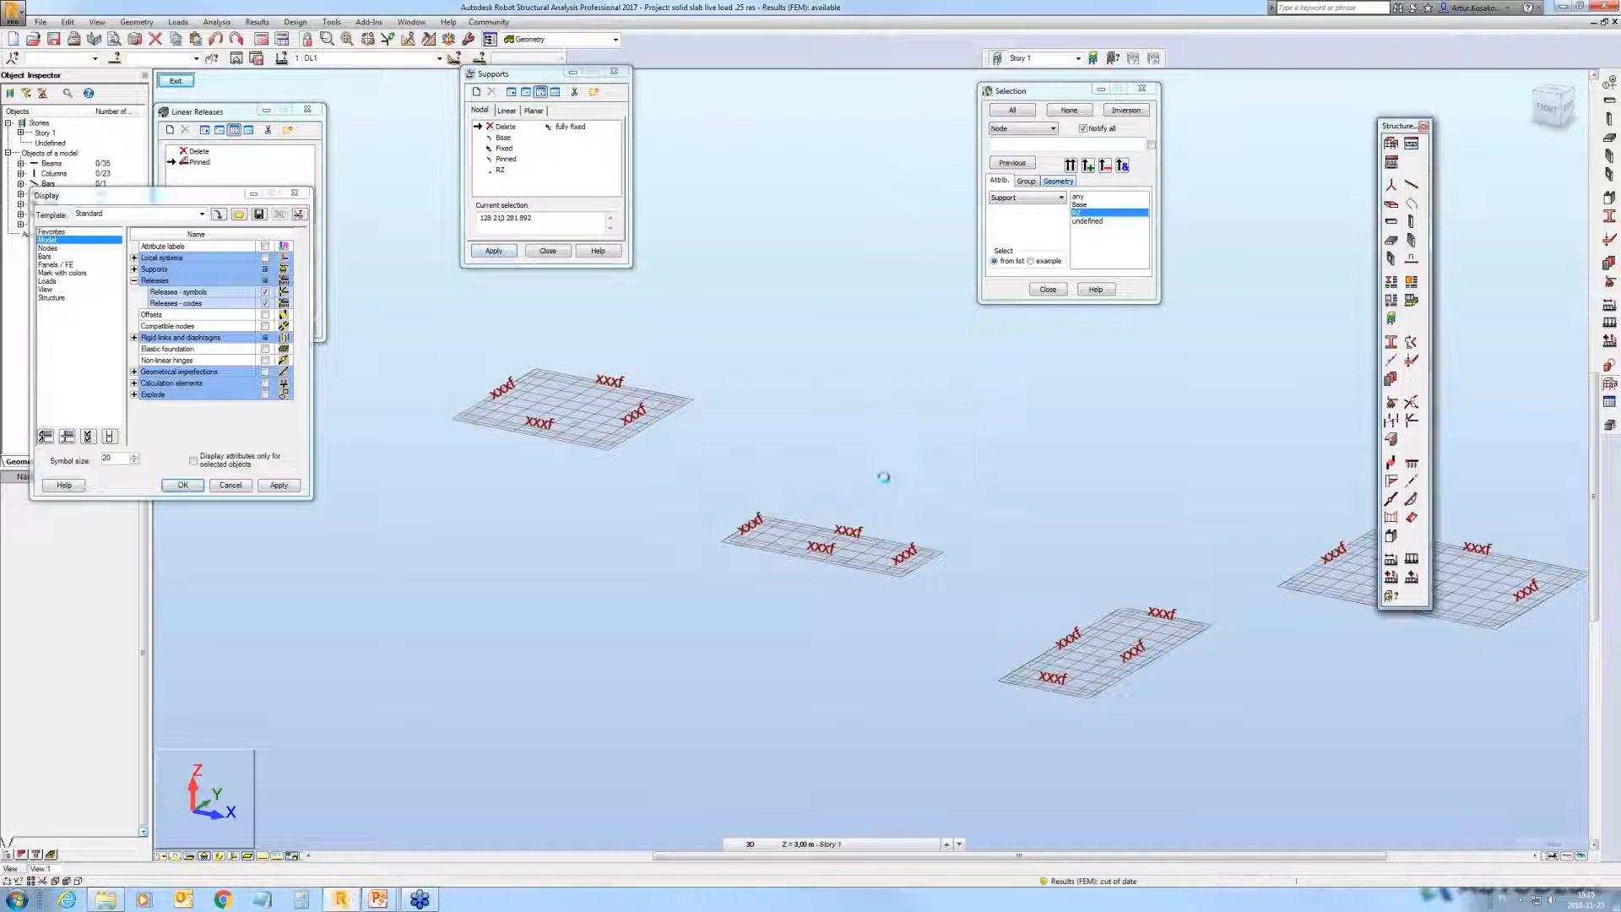
Step: Run the calculations past the instability warning and highlight the node named in the calculation message
left_click(264, 46)
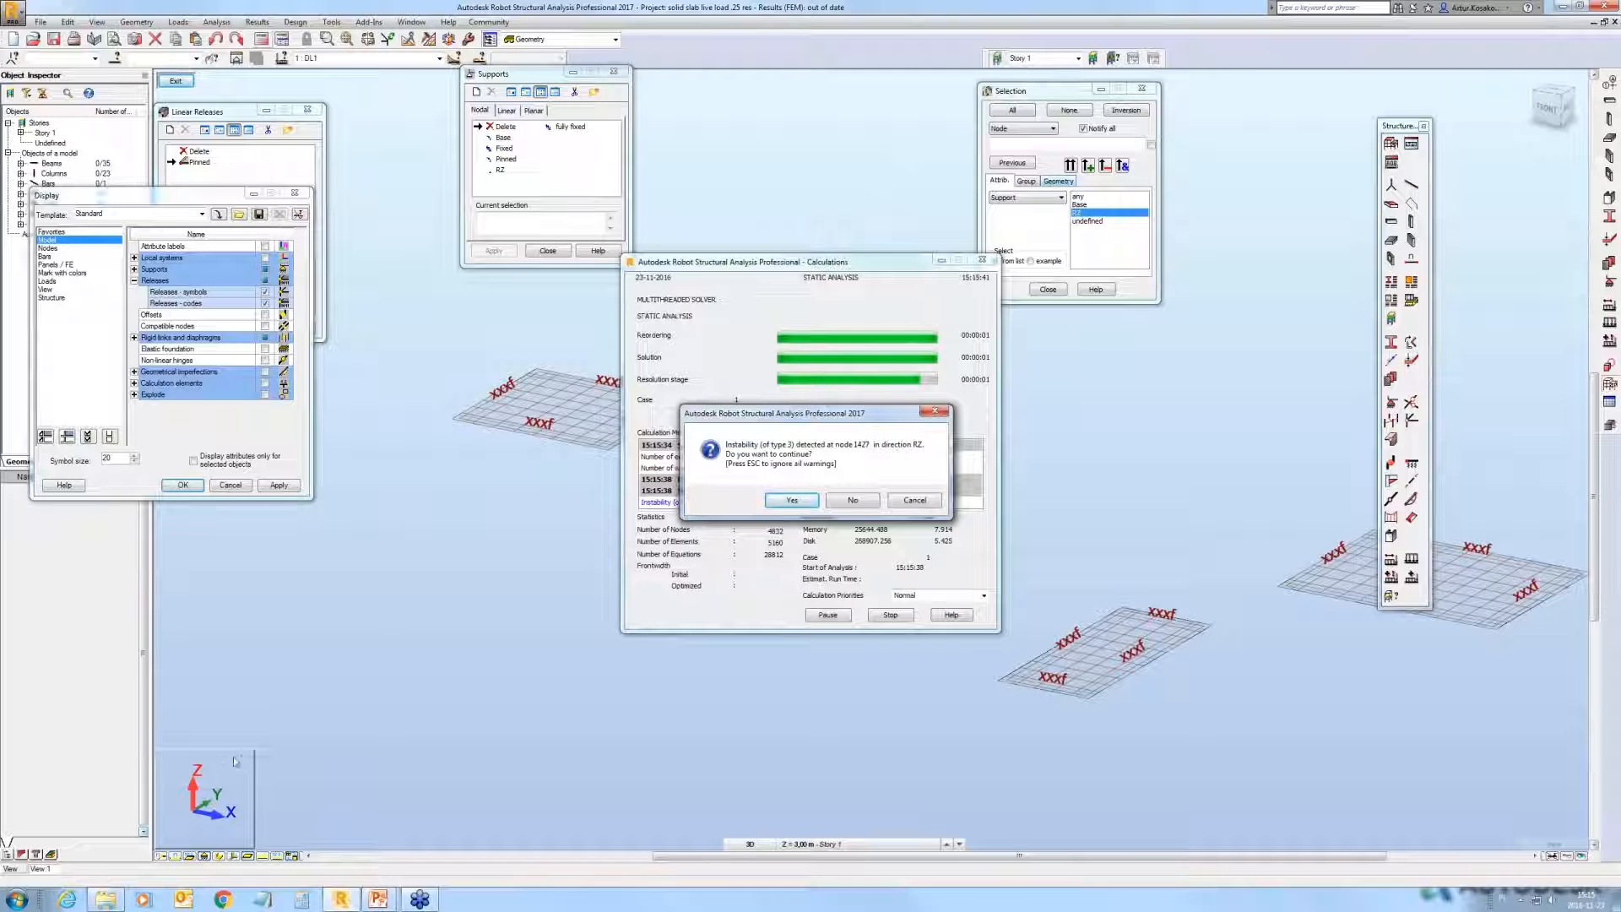
left_click(800, 505)
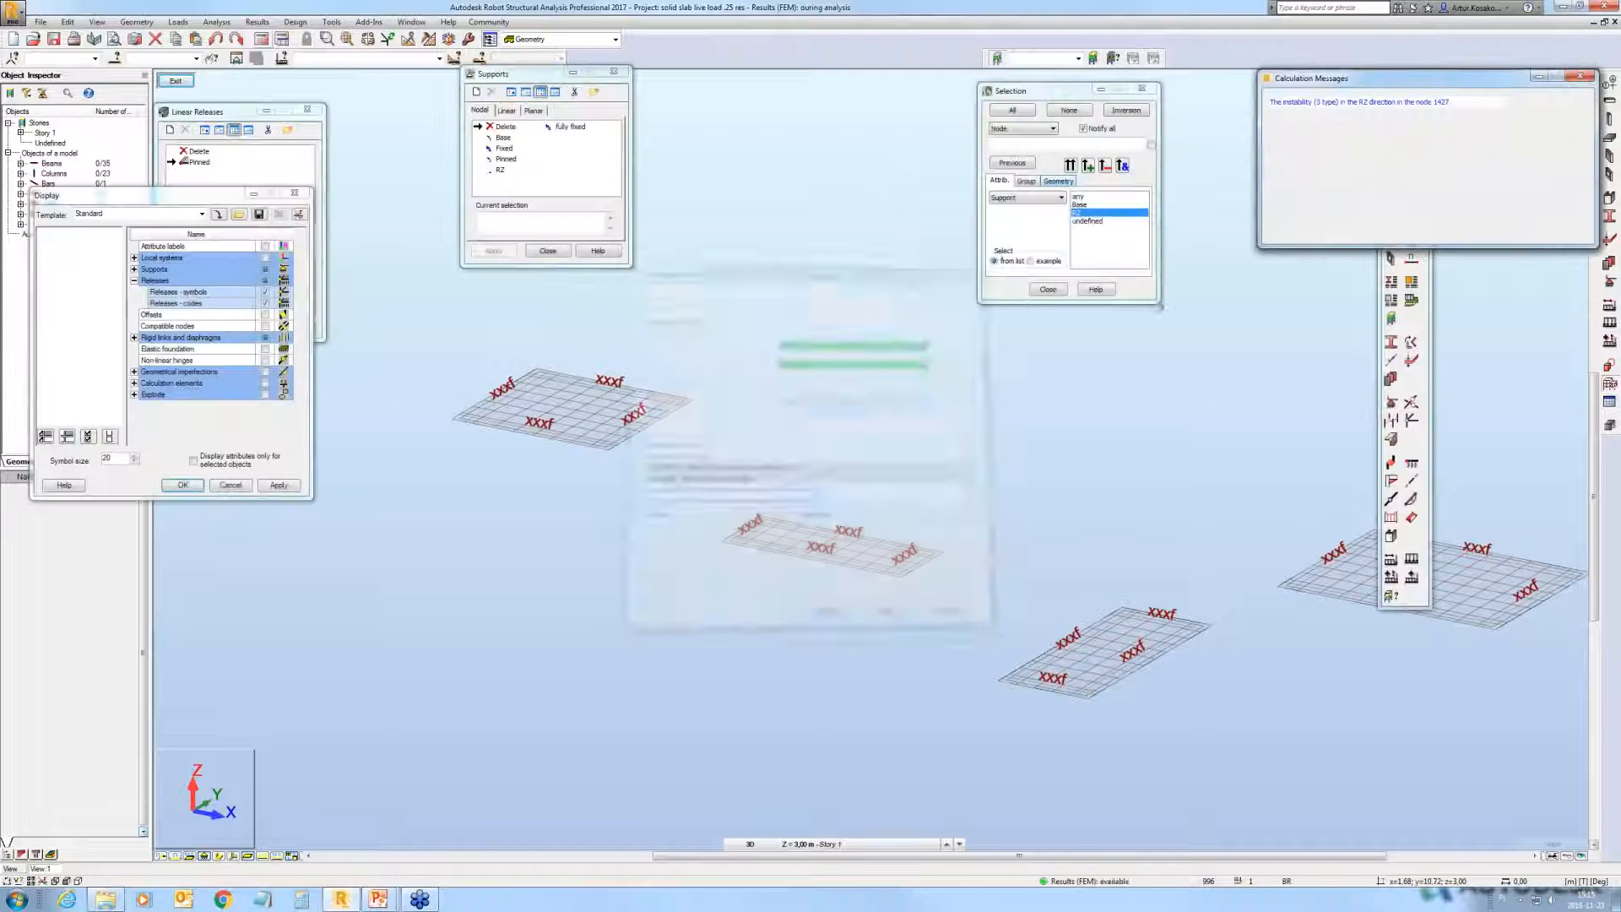
left_click(1430, 103)
middle_click_drag(1119, 430, 1027, 429)
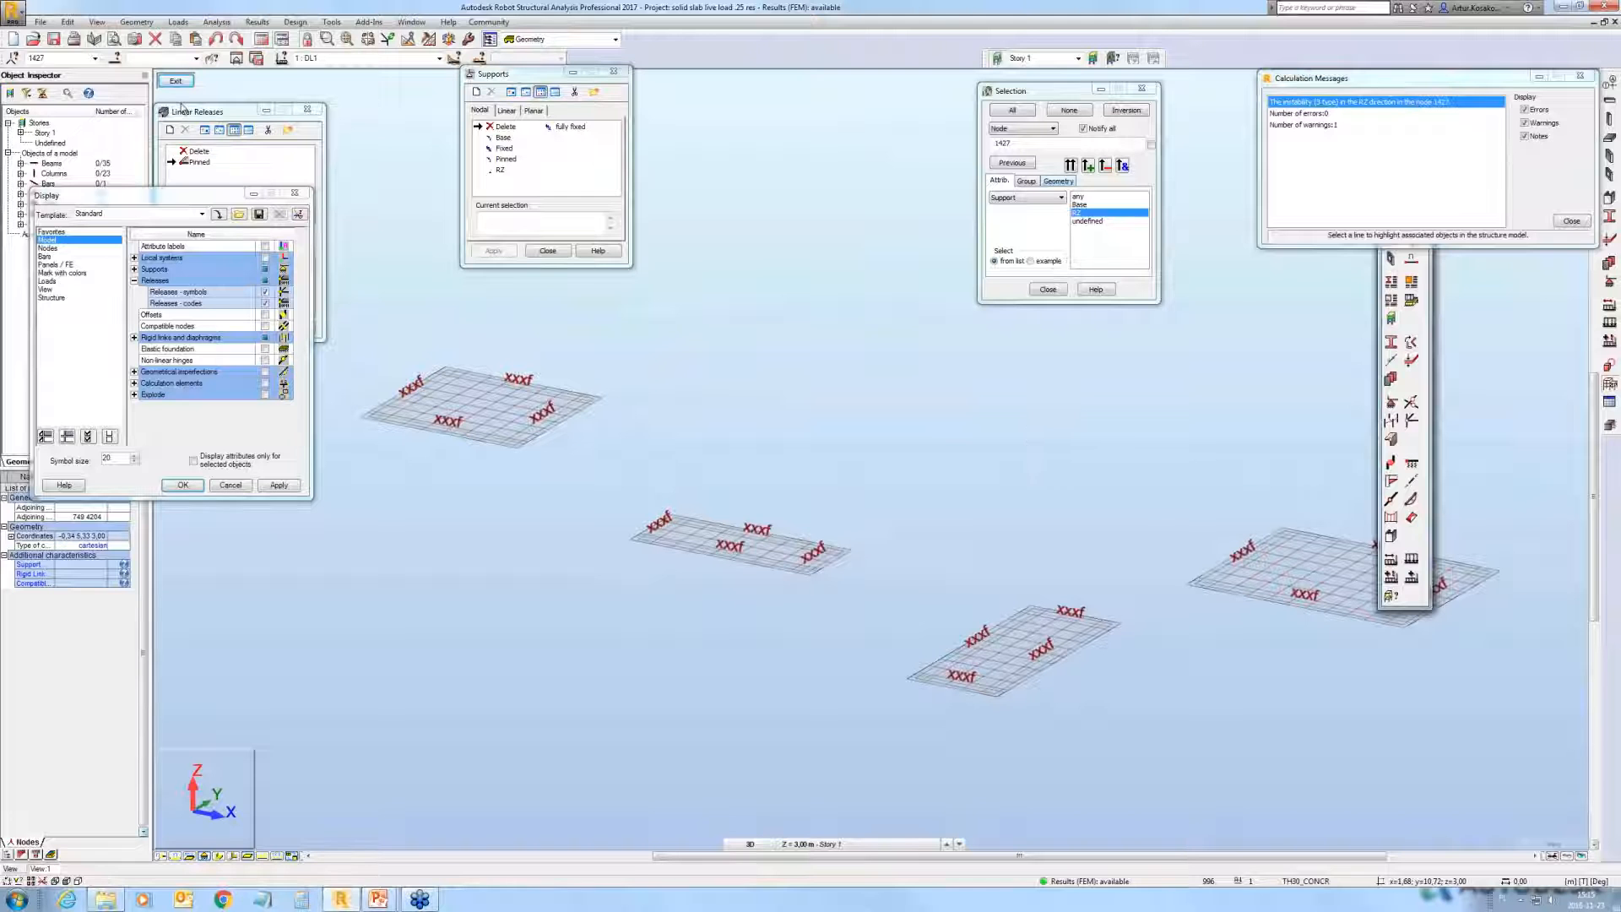
Step: Assign the RZ support to nodes 128, 210, 281 and 892 again and recalculate the structure
left_click(501, 171)
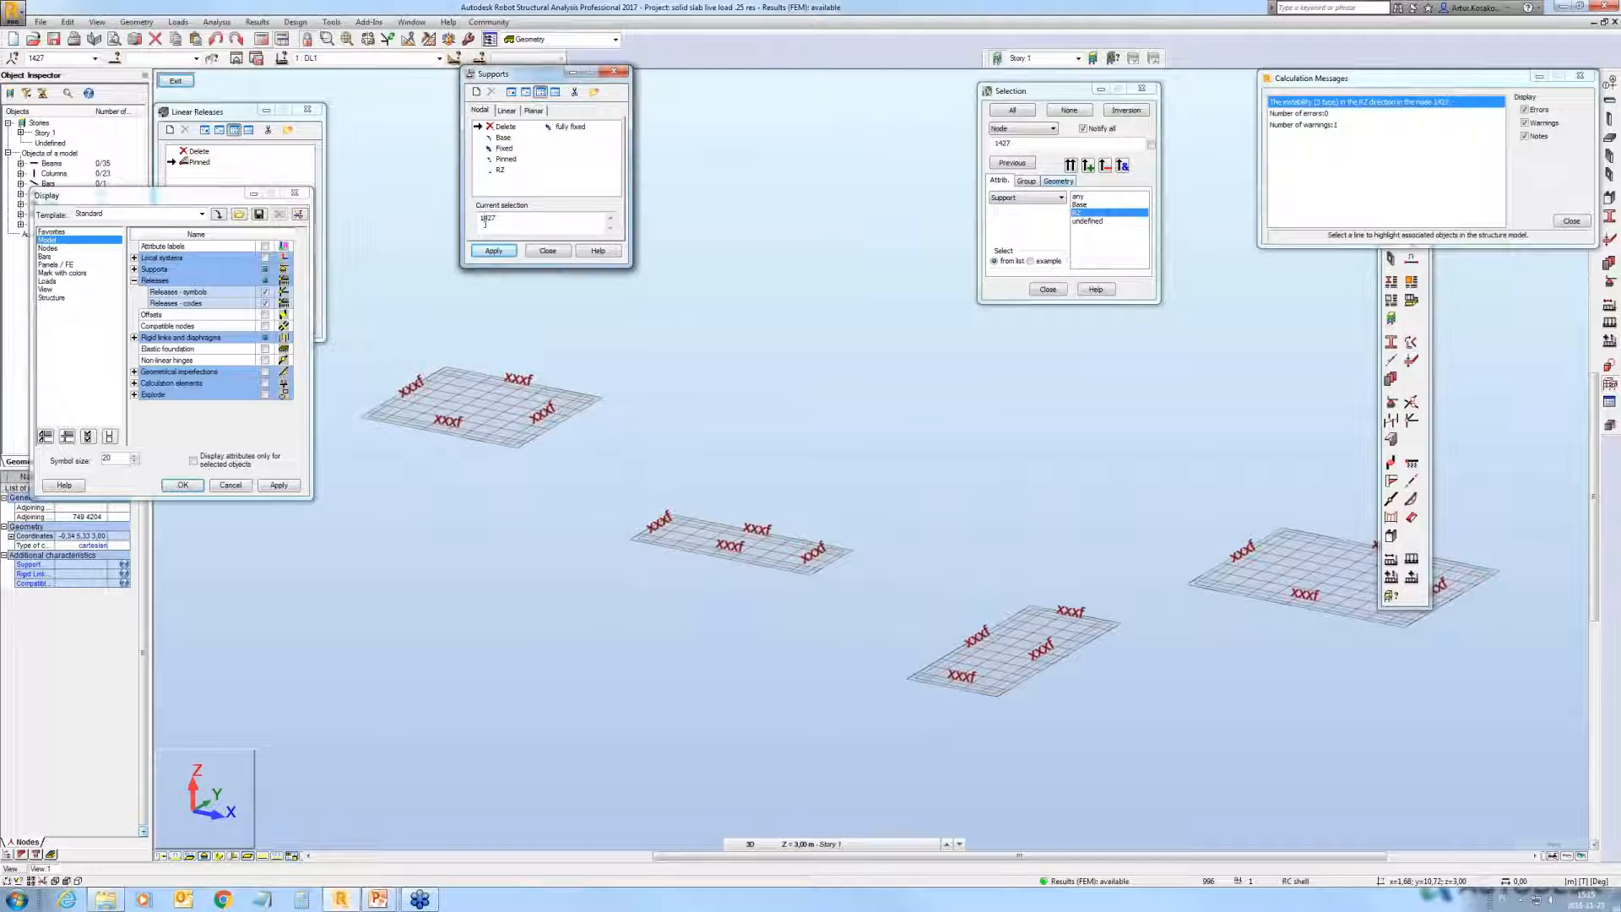
key("ctrl+v")
left_click(503, 171)
left_click(494, 251)
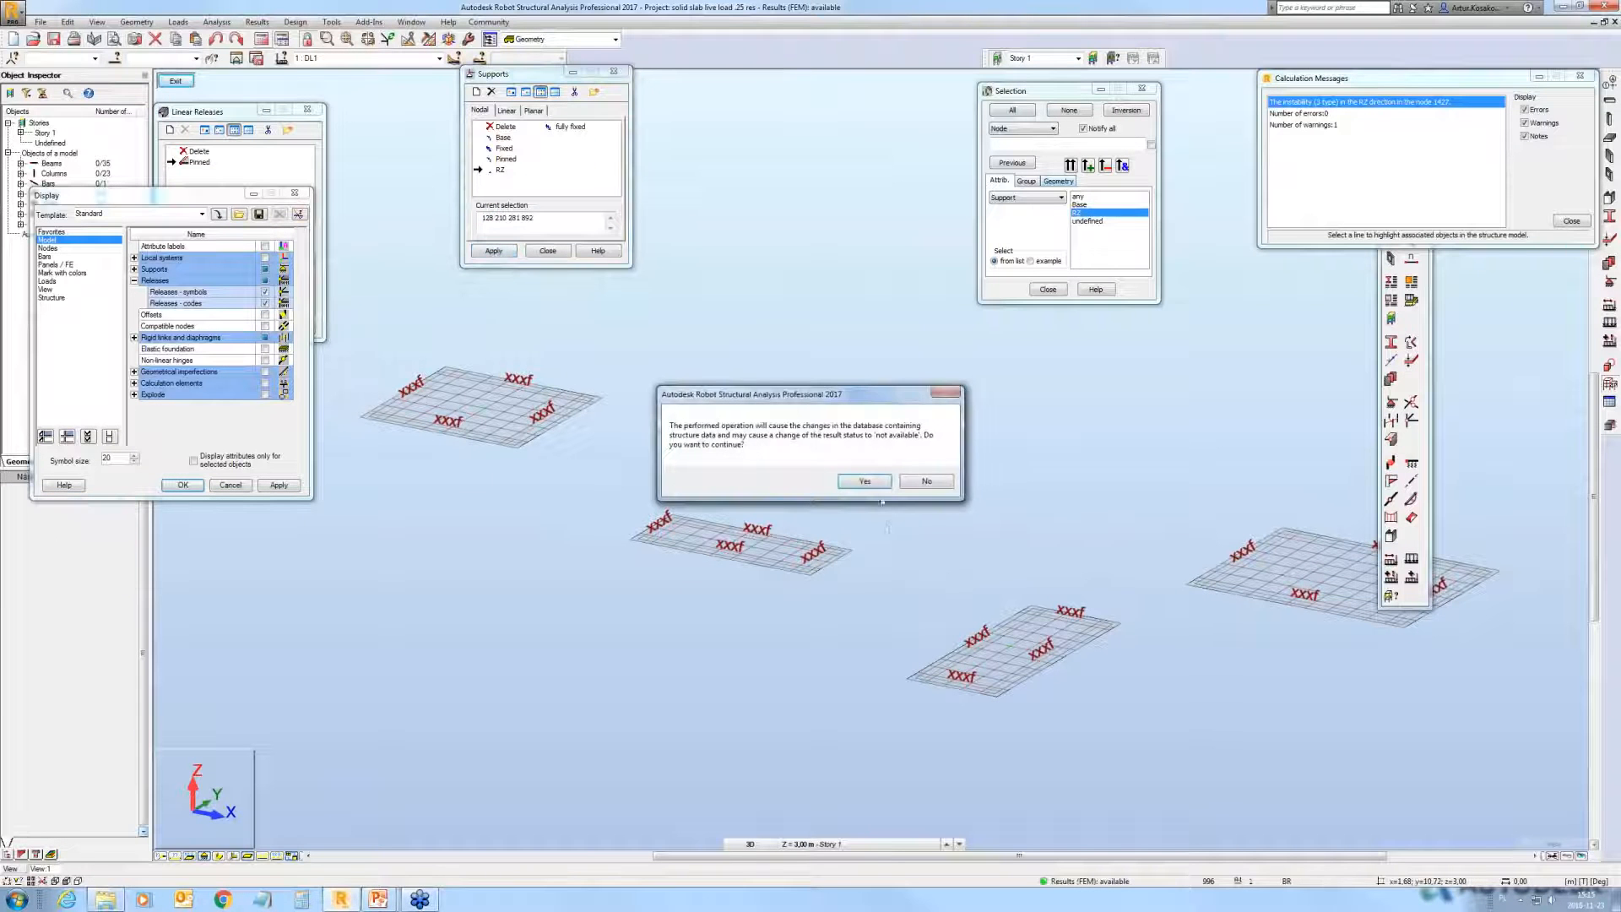
left_click(878, 485)
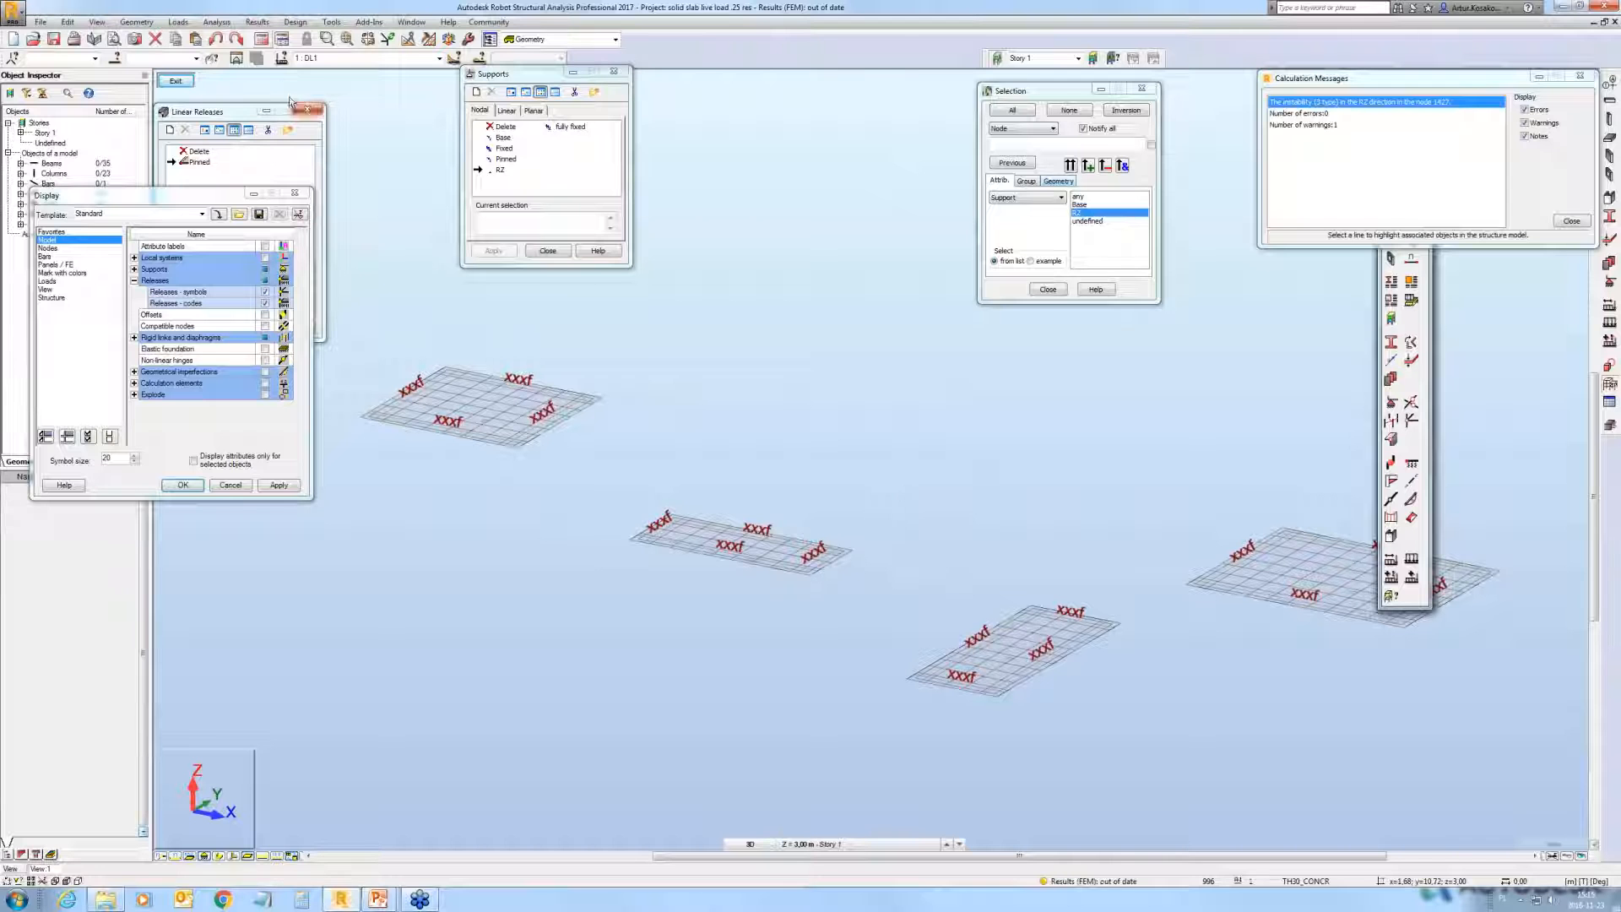
left_click(261, 40)
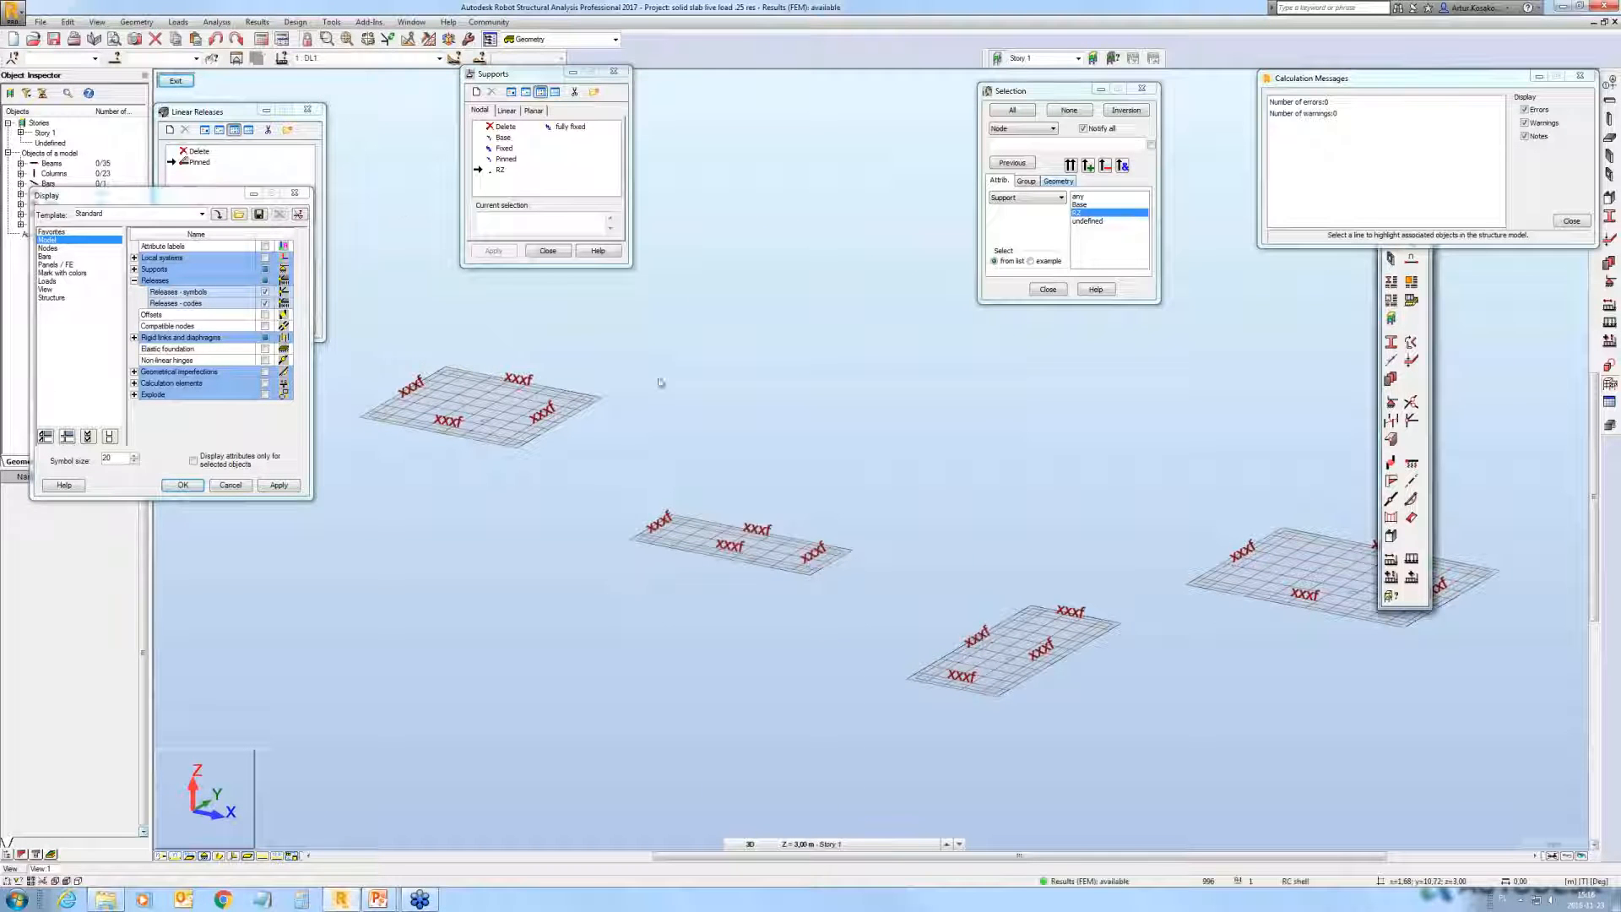
Step: Set the load case selection to Simple Cases and select nodes 128, 210, 281 and 892
left_click(439, 58)
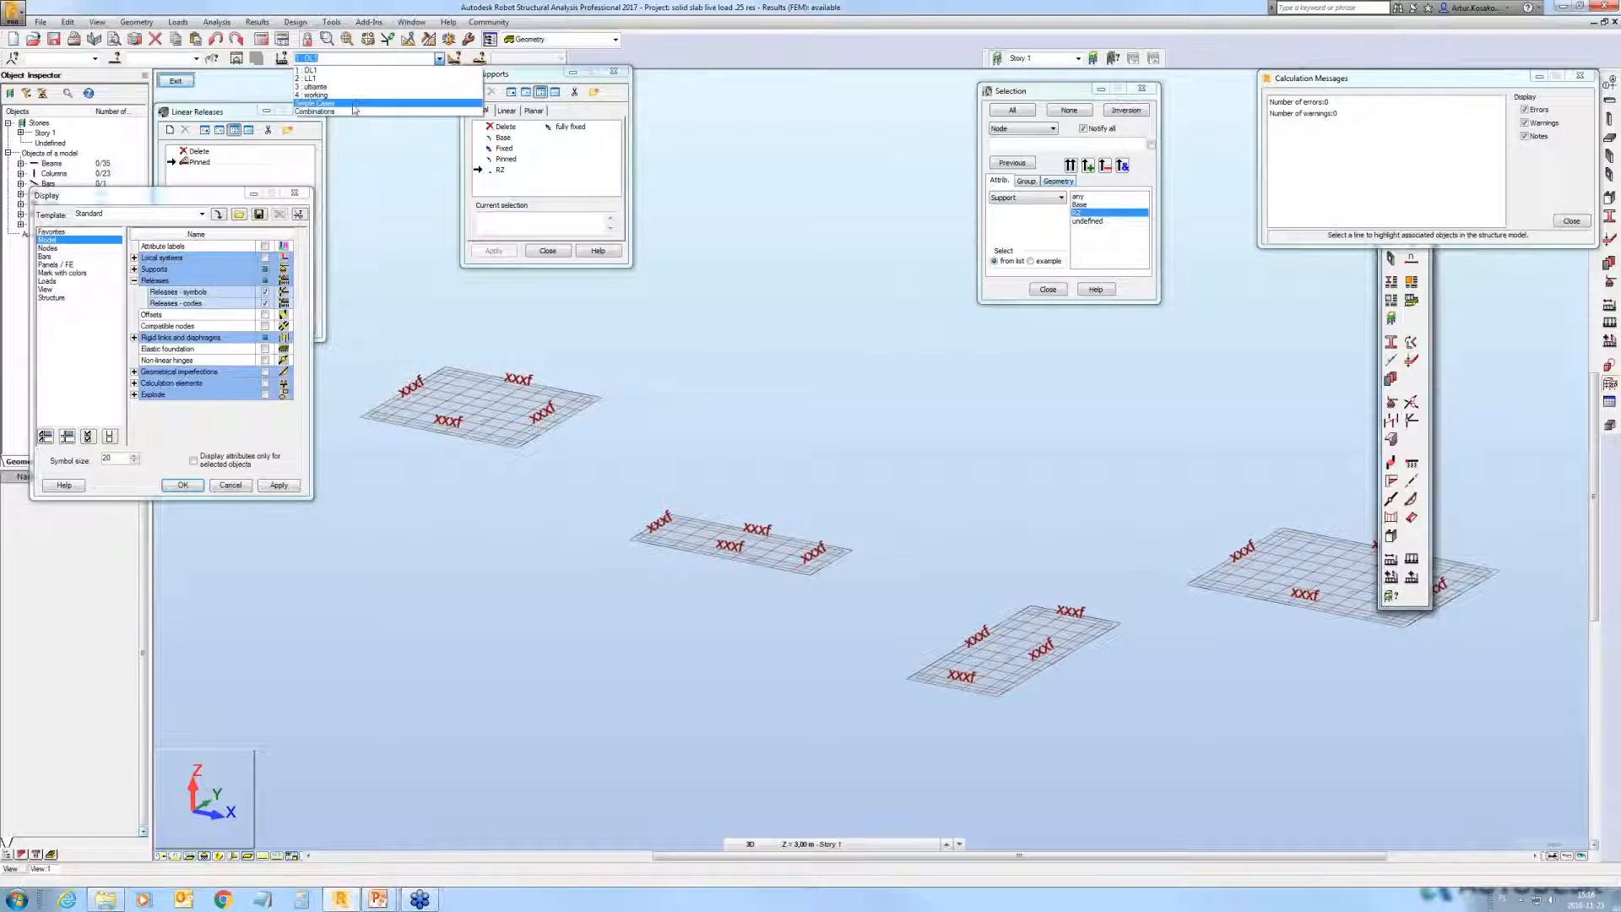
left_click(354, 107)
left_click(58, 58)
key("ctrl+v")
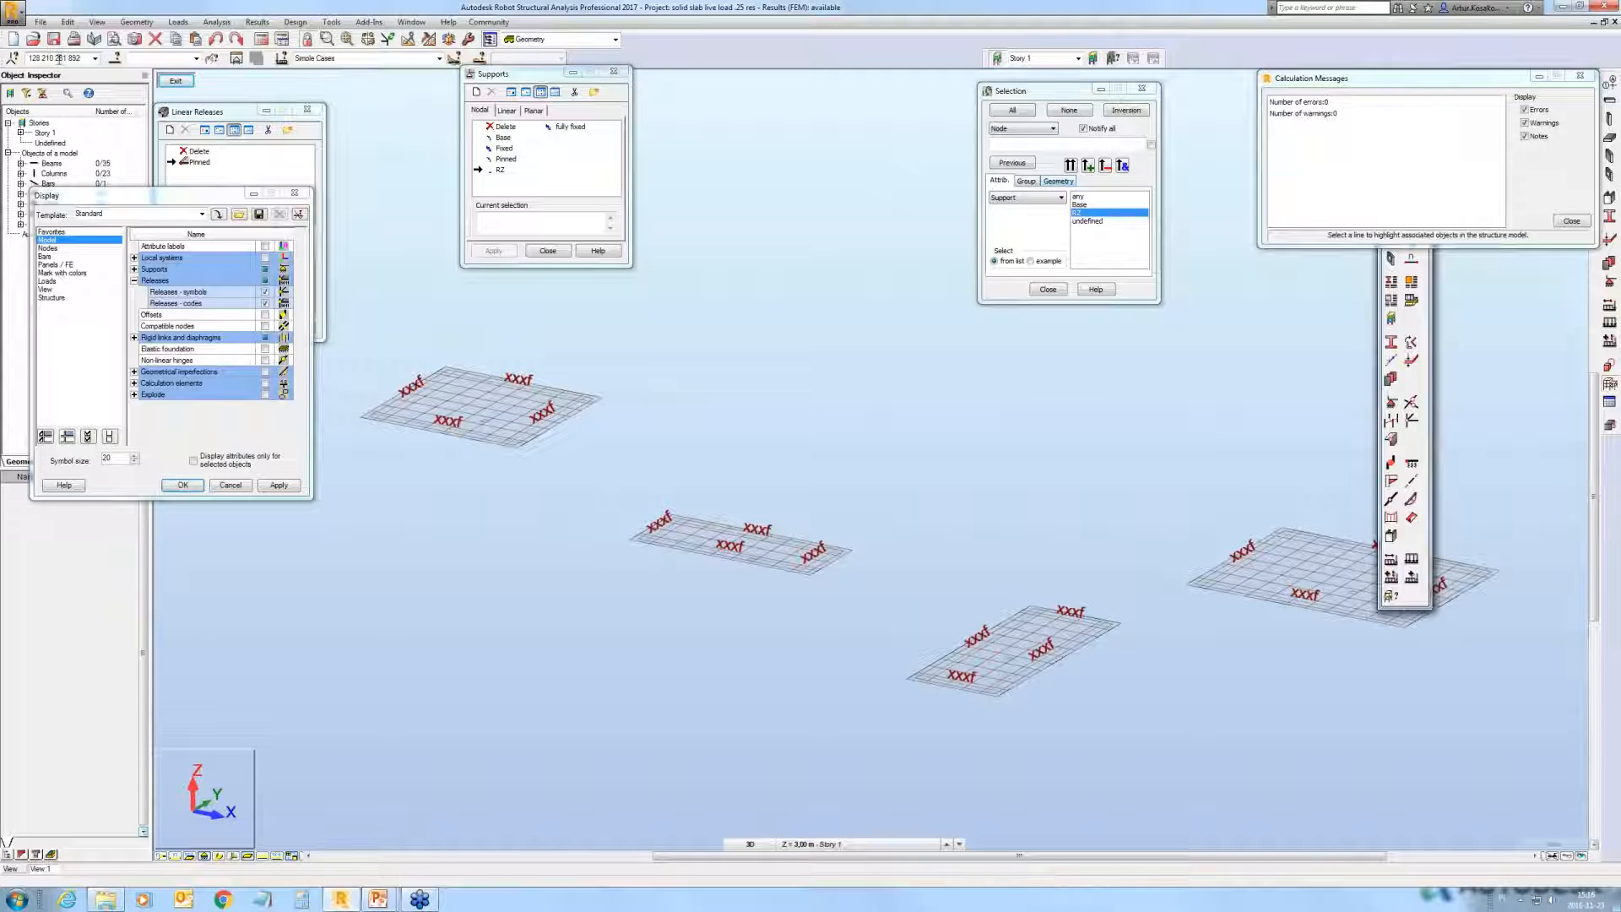
key("Return")
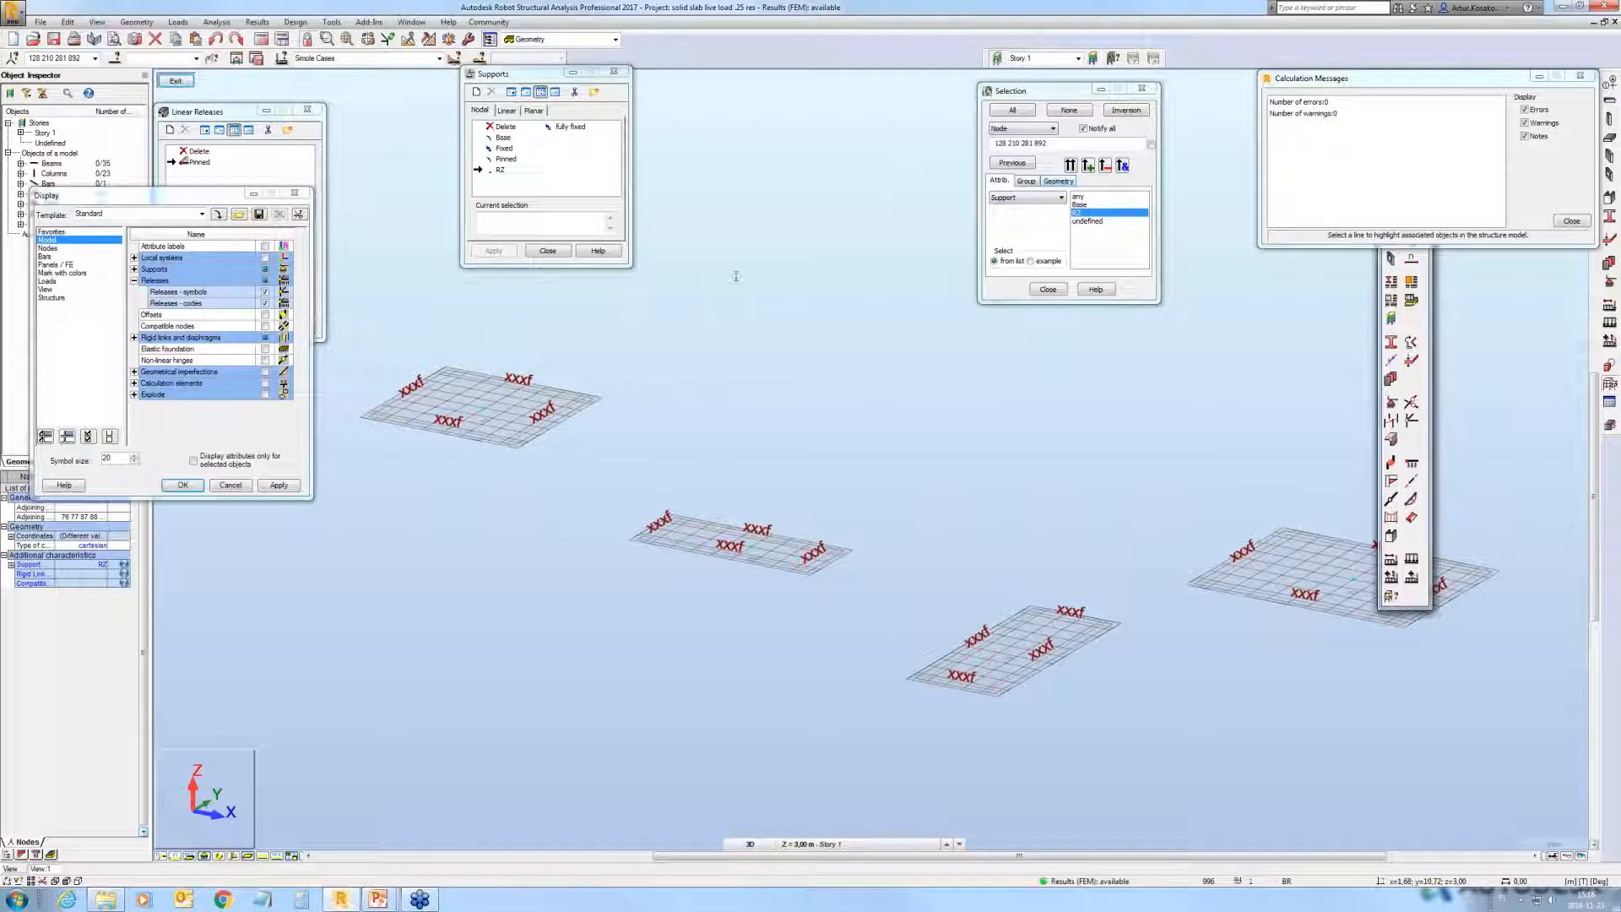
Step: Open the Reactions table filtered to the currently selected nodes
right_click(832, 330)
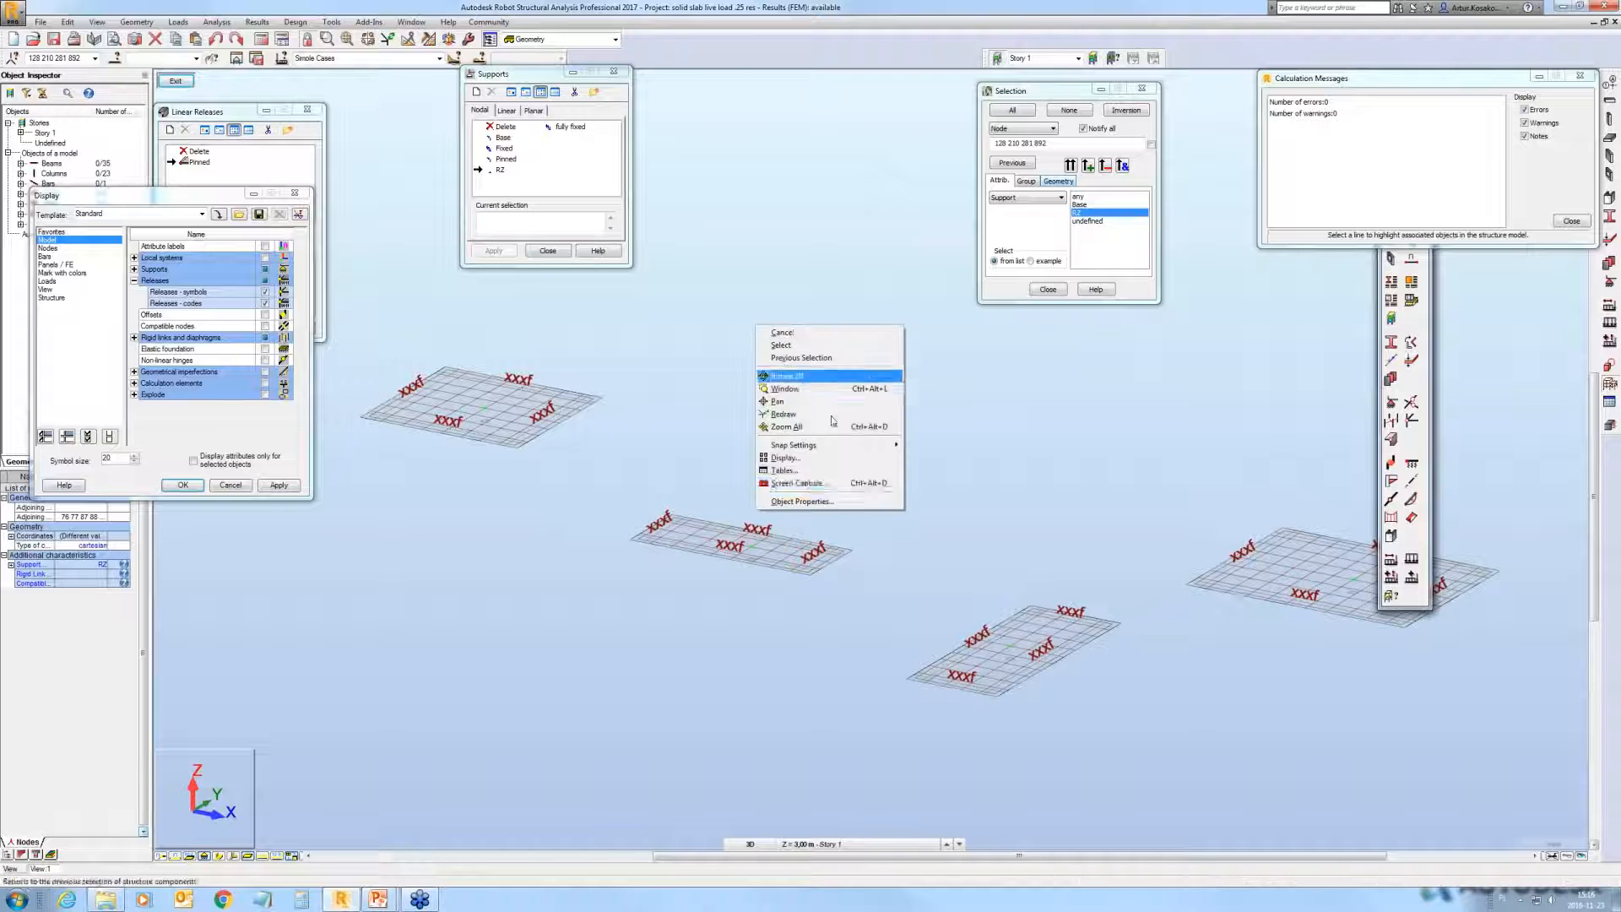
left_click(824, 471)
scroll(875, 502, "down", 5)
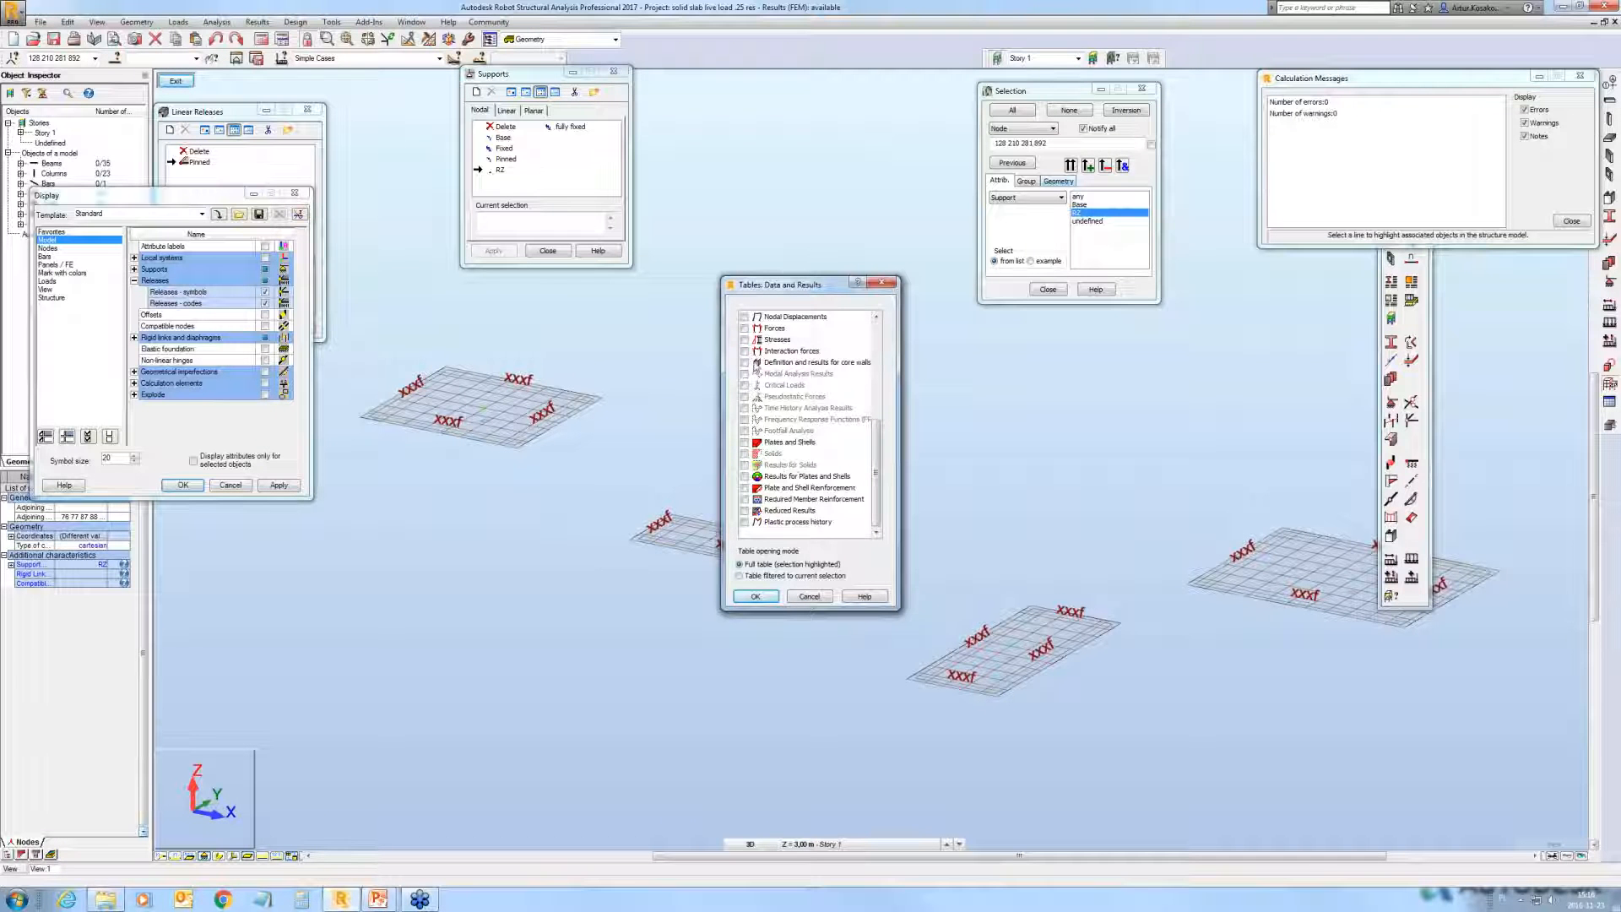
left_click_drag(880, 480, 878, 434)
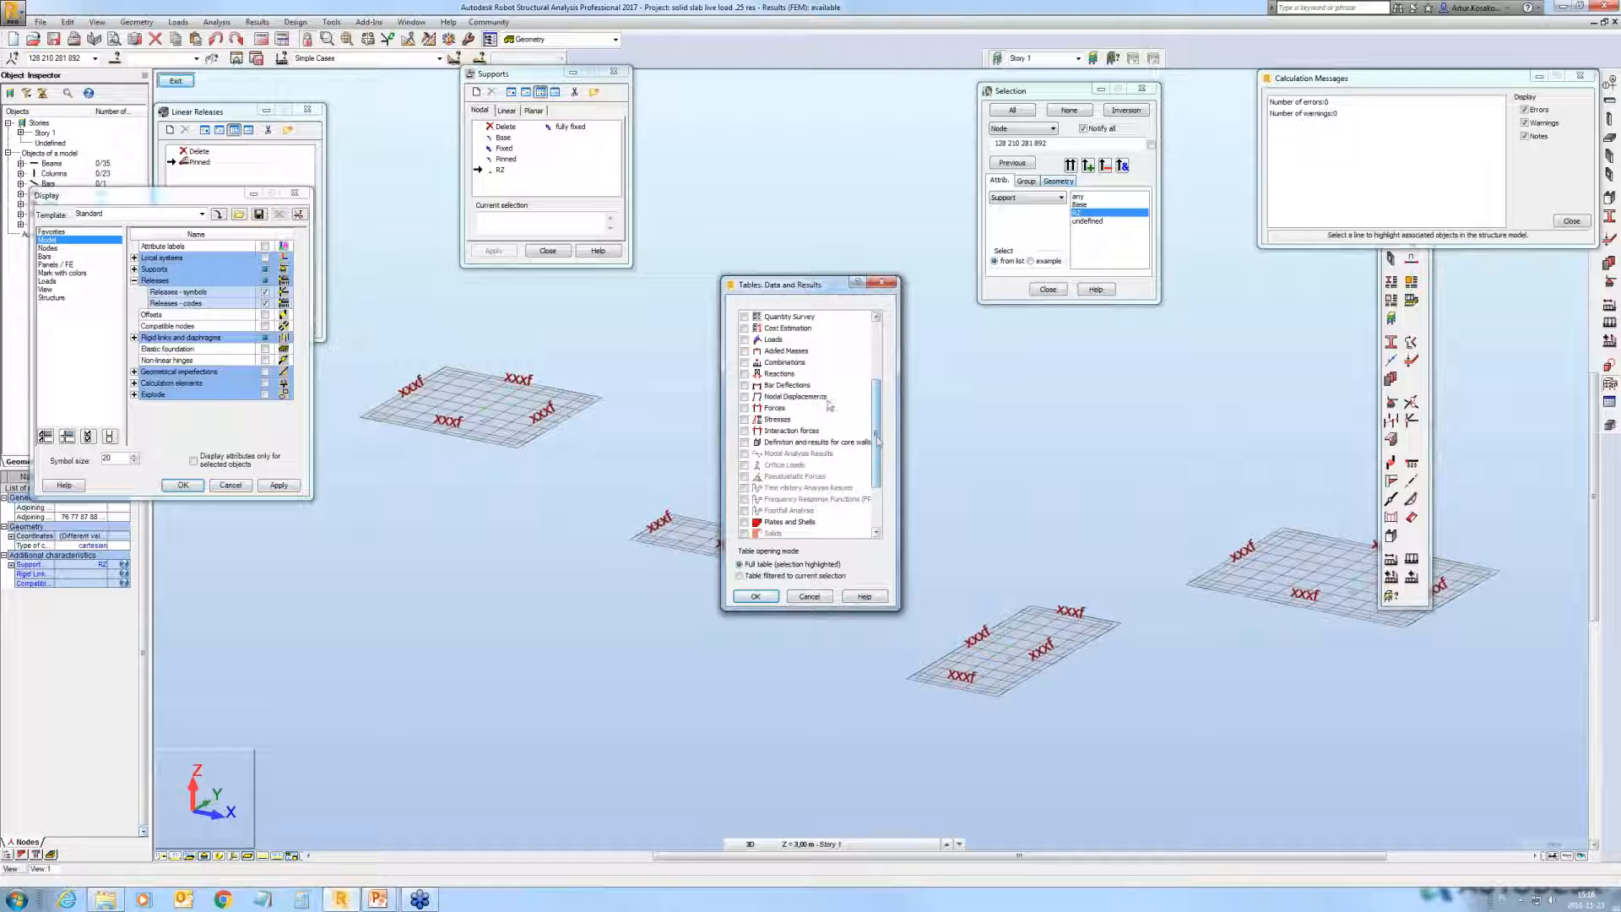
left_click(744, 373)
left_click(740, 576)
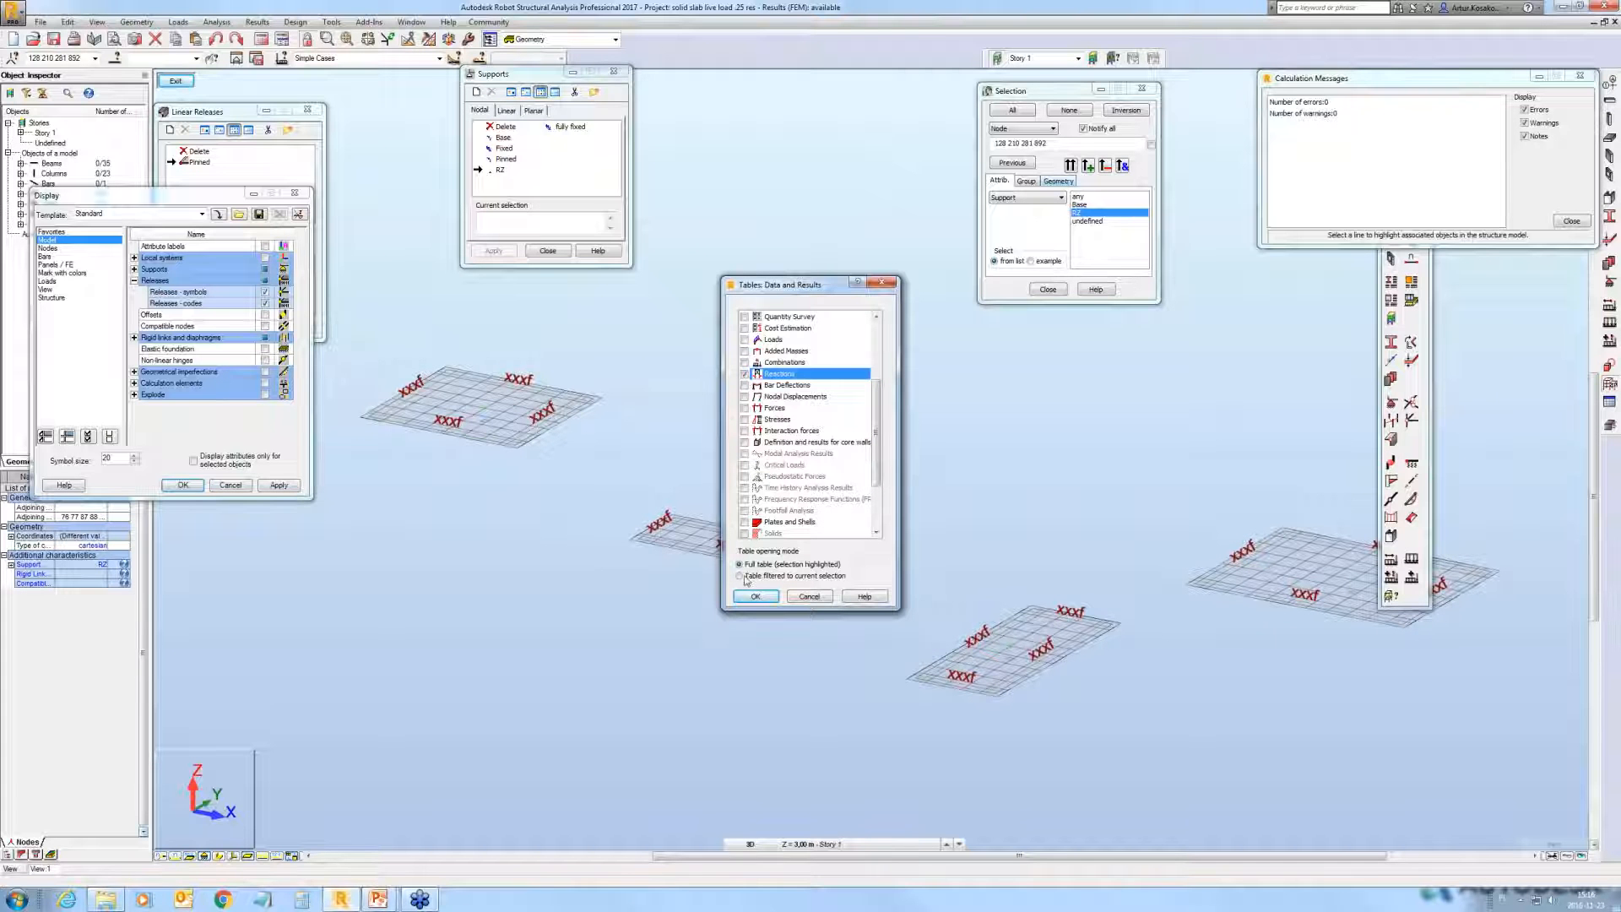
left_click(755, 596)
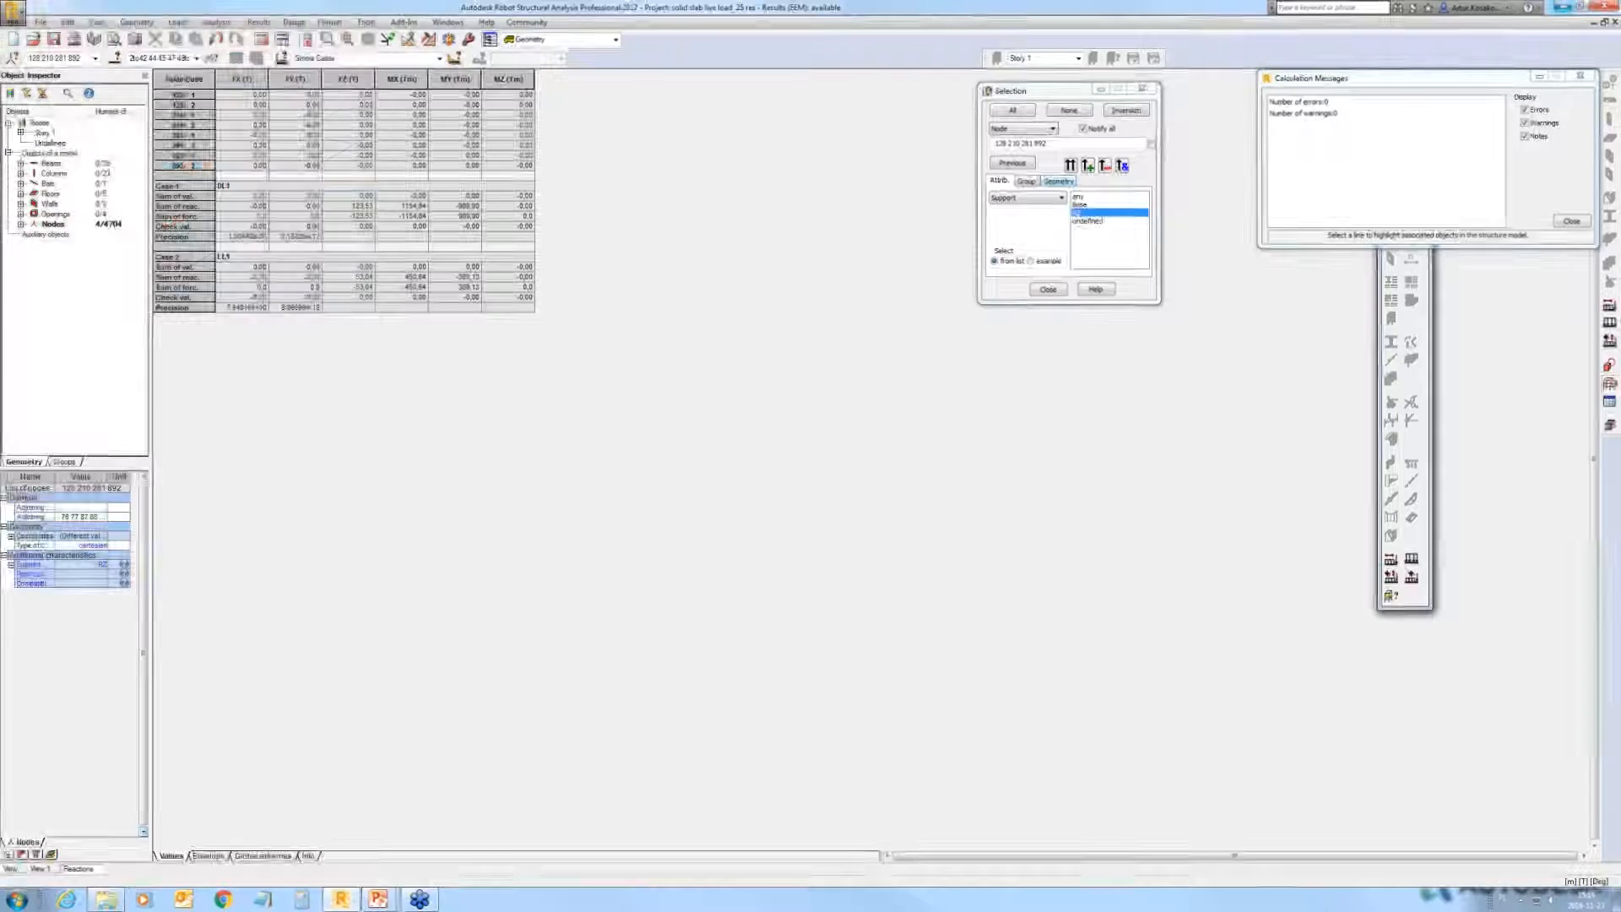
Step: Minimize the program to return to the presentation and advance to the slide on unintentional very short elements
left_click(1562, 7)
key("Right")
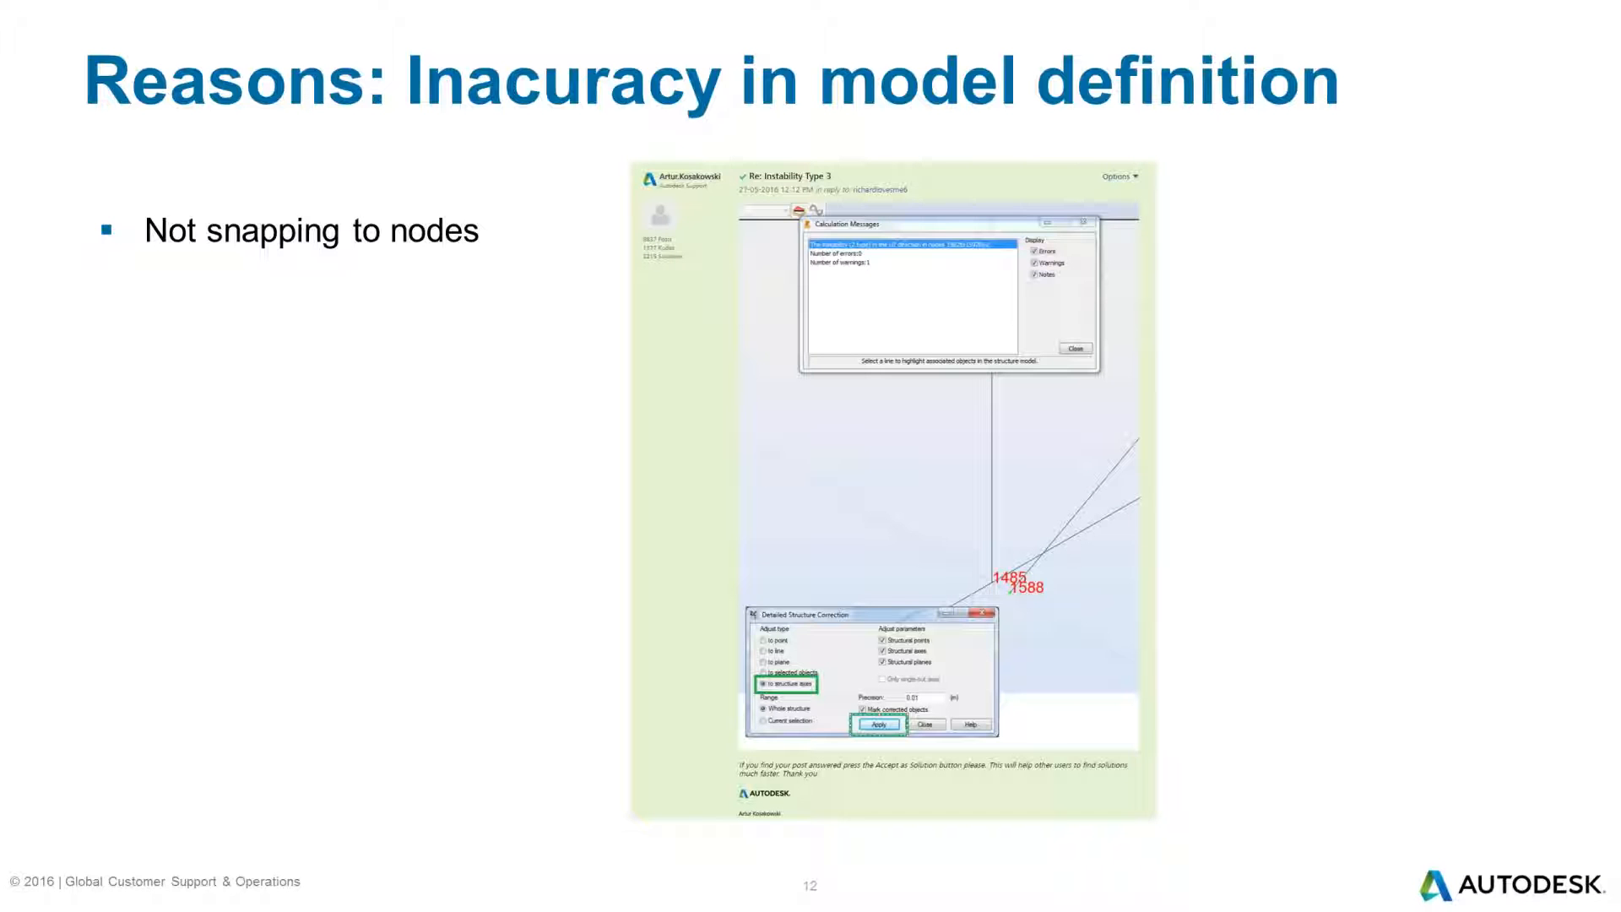
key("Right")
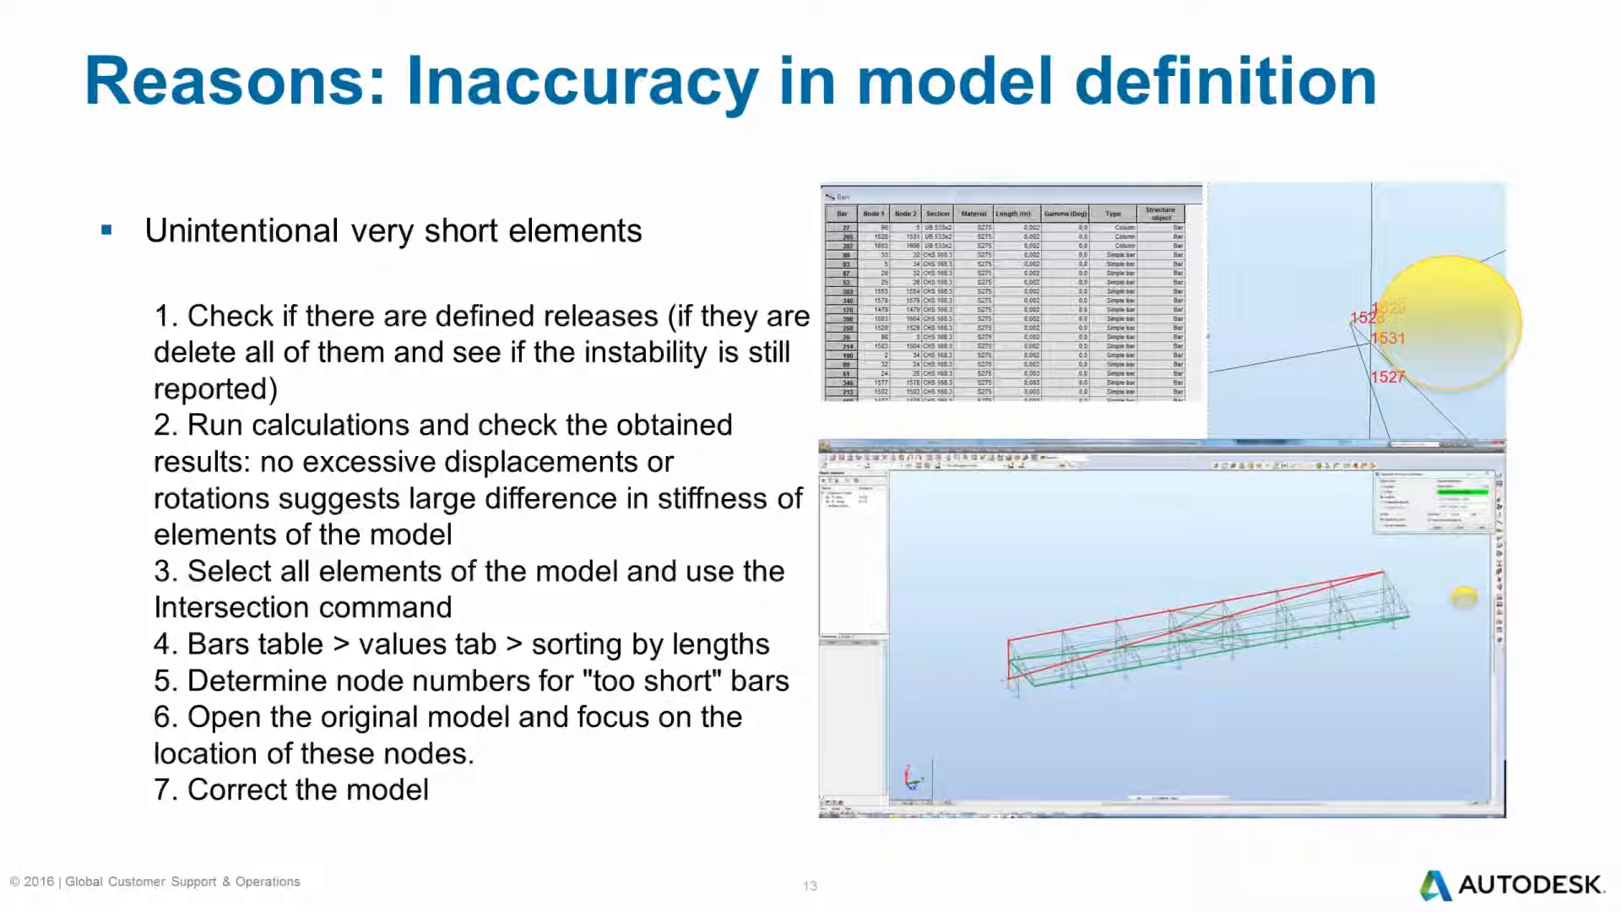
Step: Switch back to Robot Structural Analysis and open the project Model short bars.rtd without saving the slab project
key("alt+Tab")
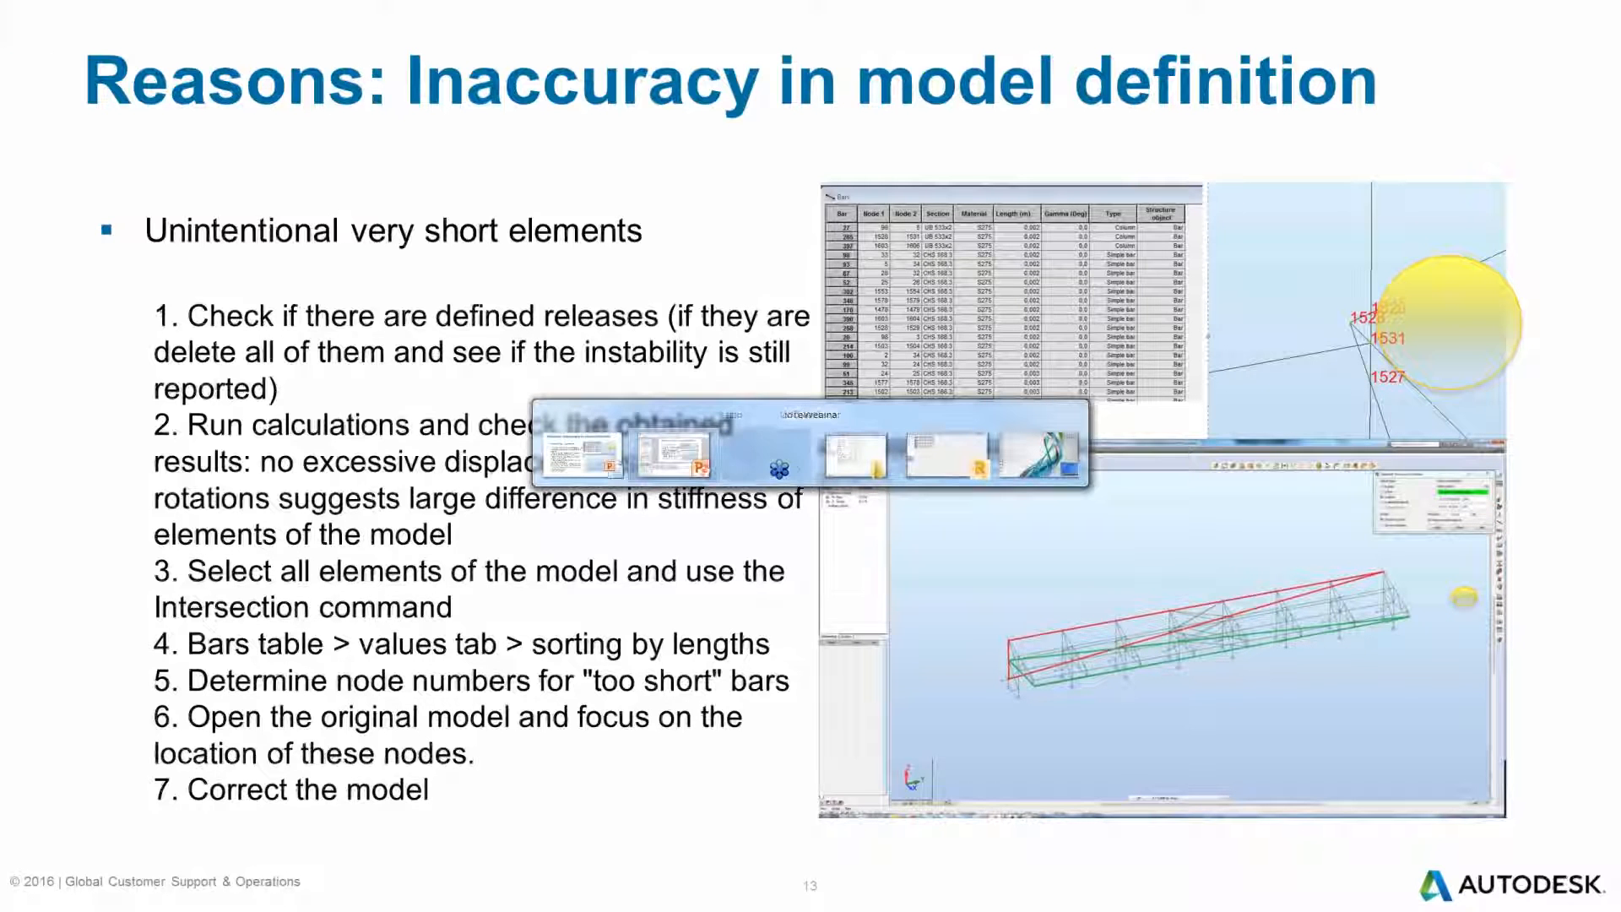
key("alt+Tab")
key("alt+Tab")
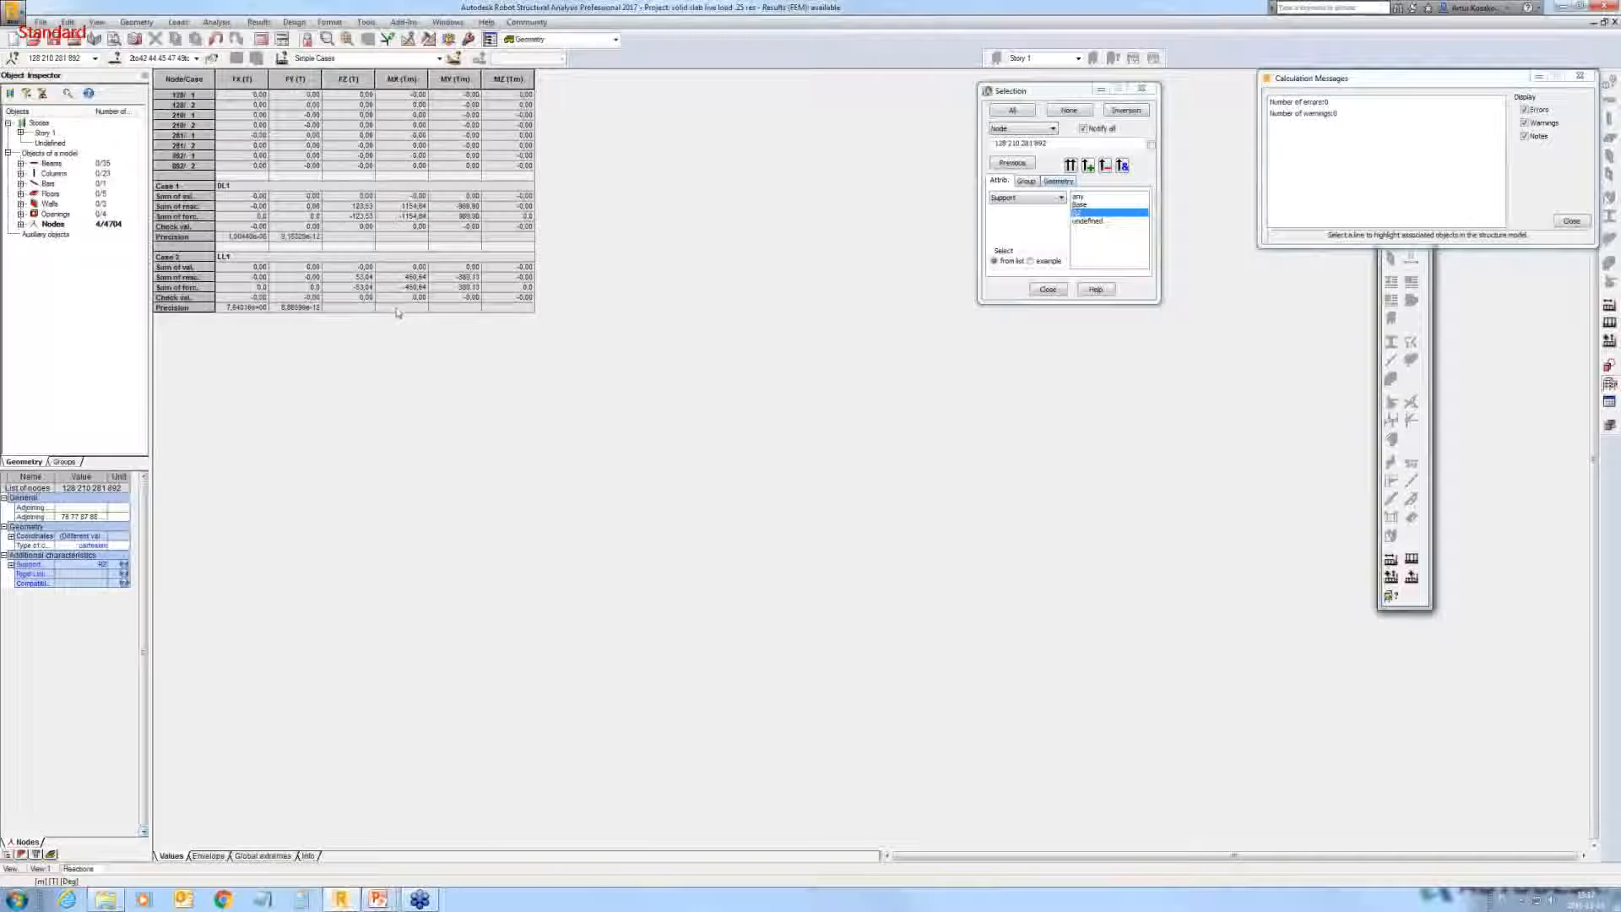
left_click(34, 41)
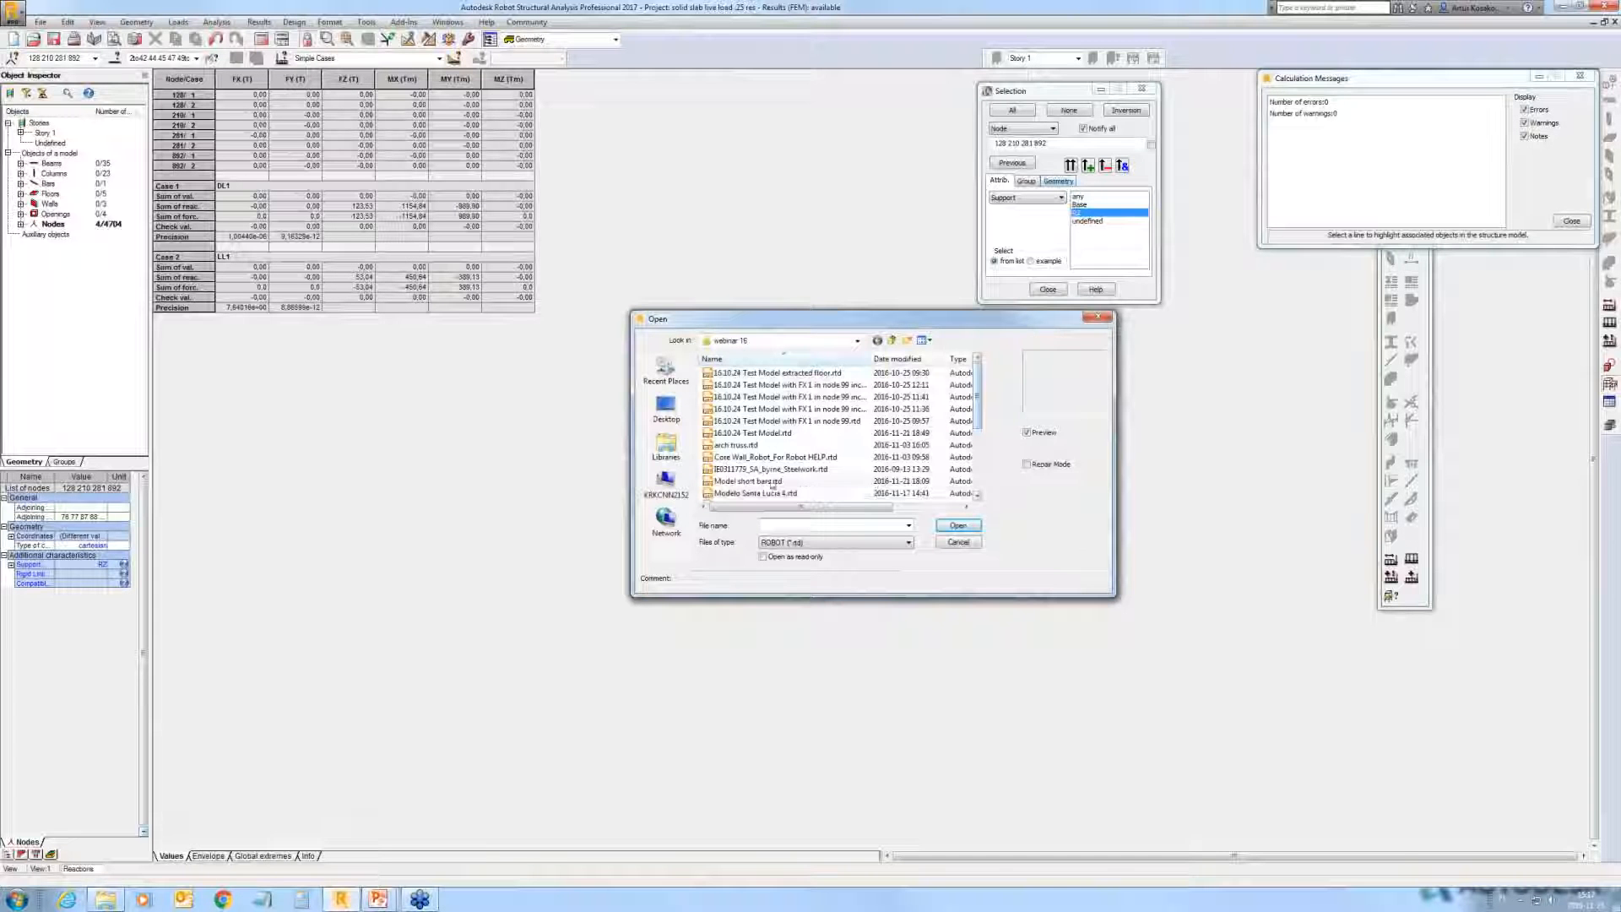
left_click(837, 481)
left_click(957, 525)
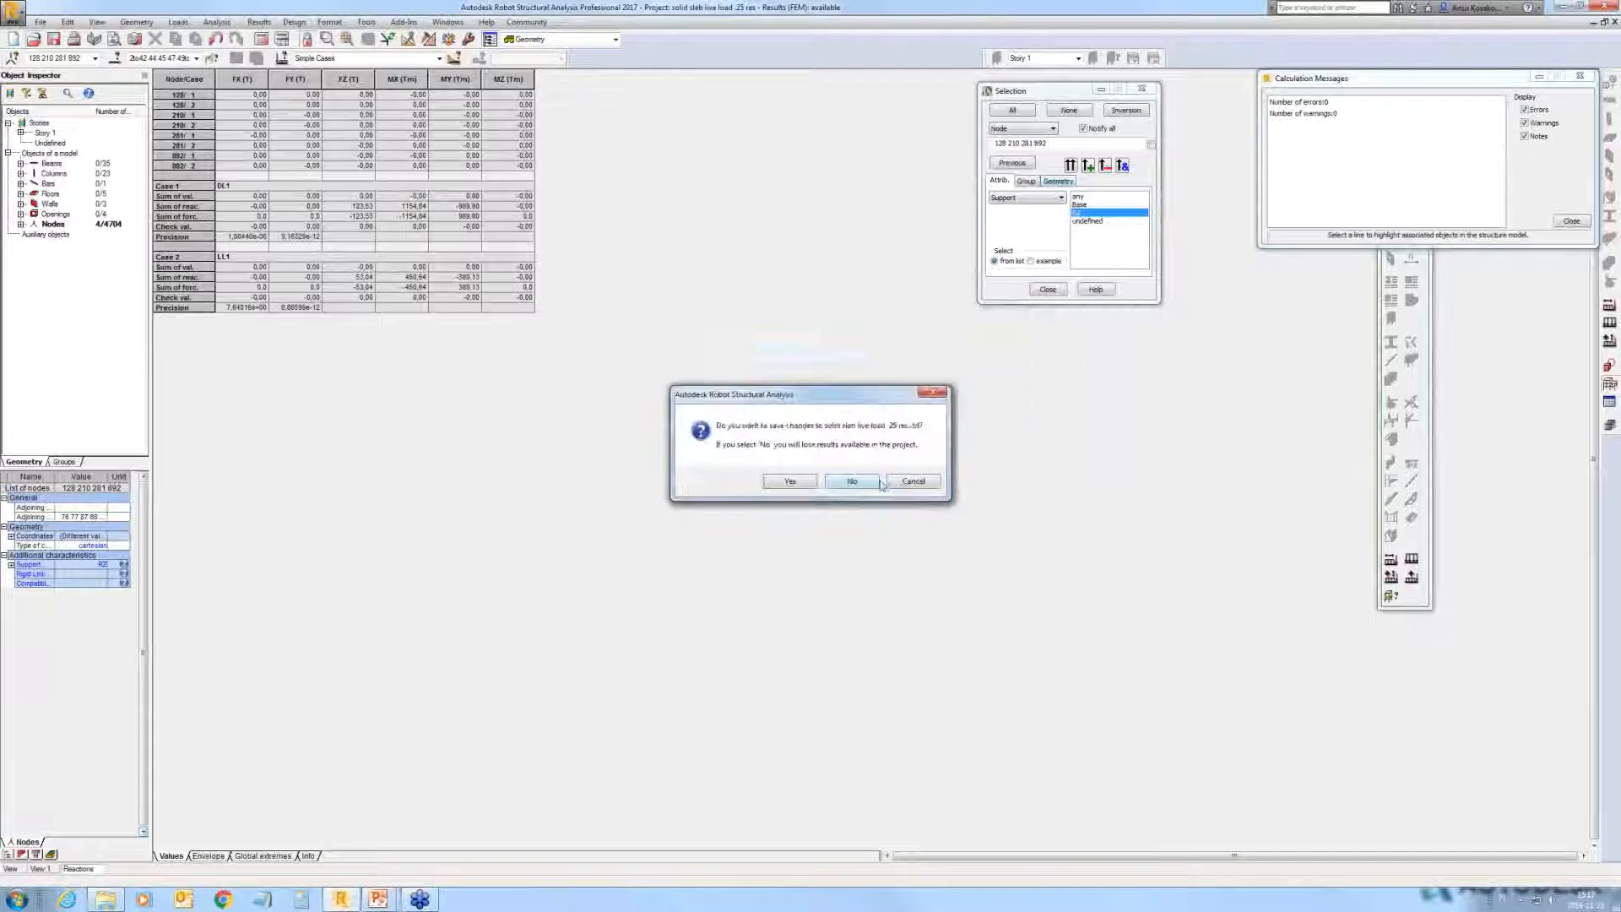
left_click(876, 475)
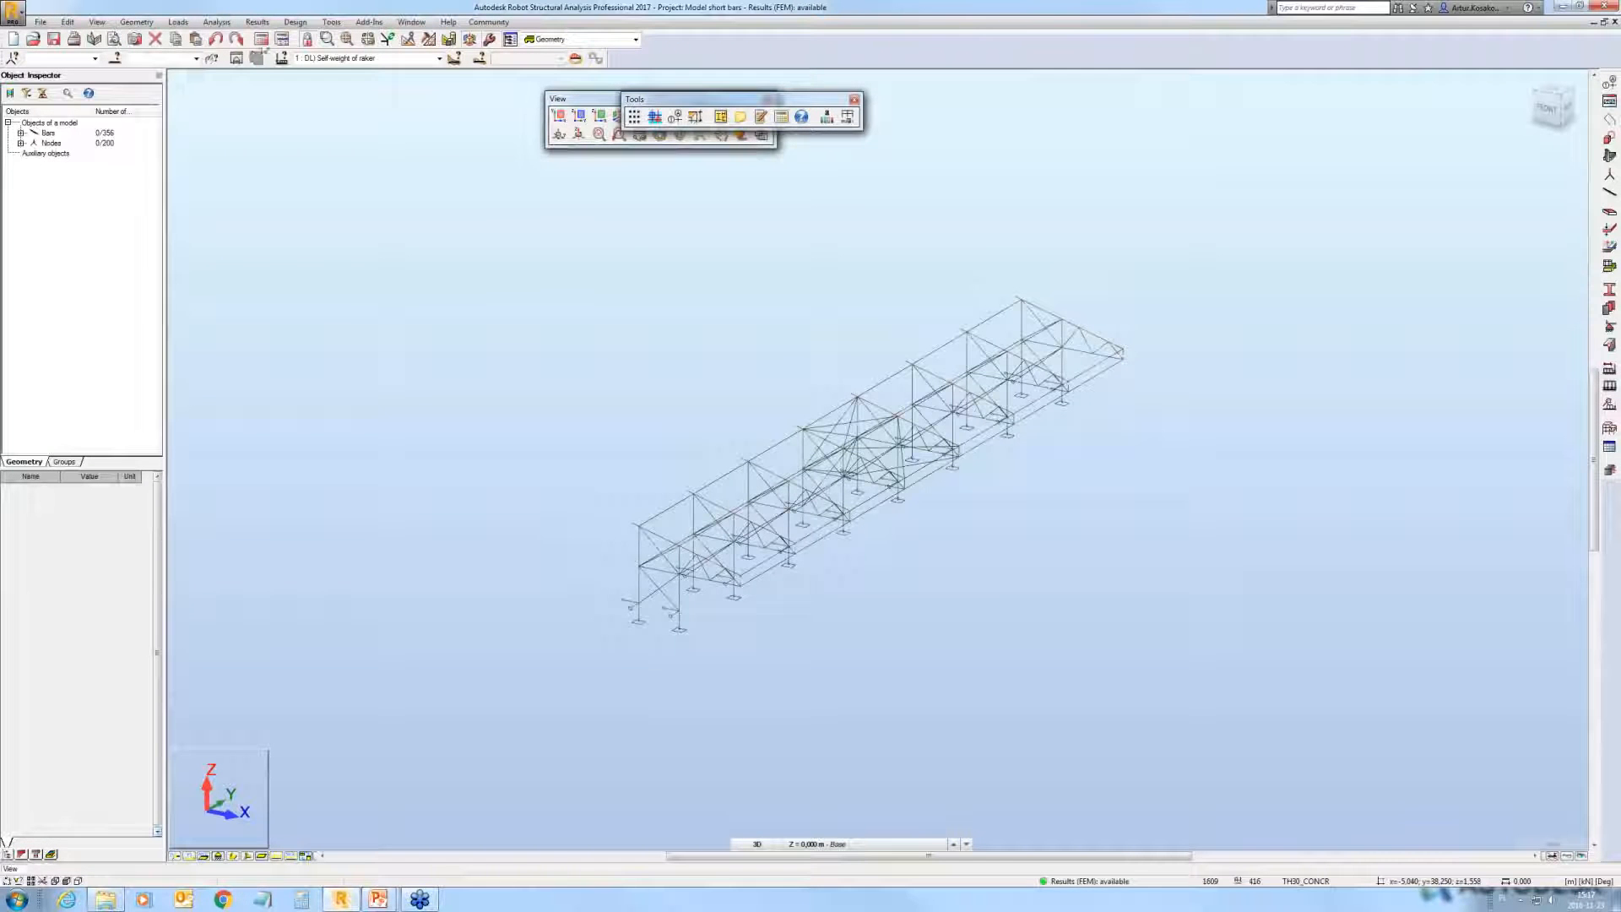
Step: Run the calculations, continuing past the instability warning, and locate the node reported in the calculation messages in the model
left_click(262, 40)
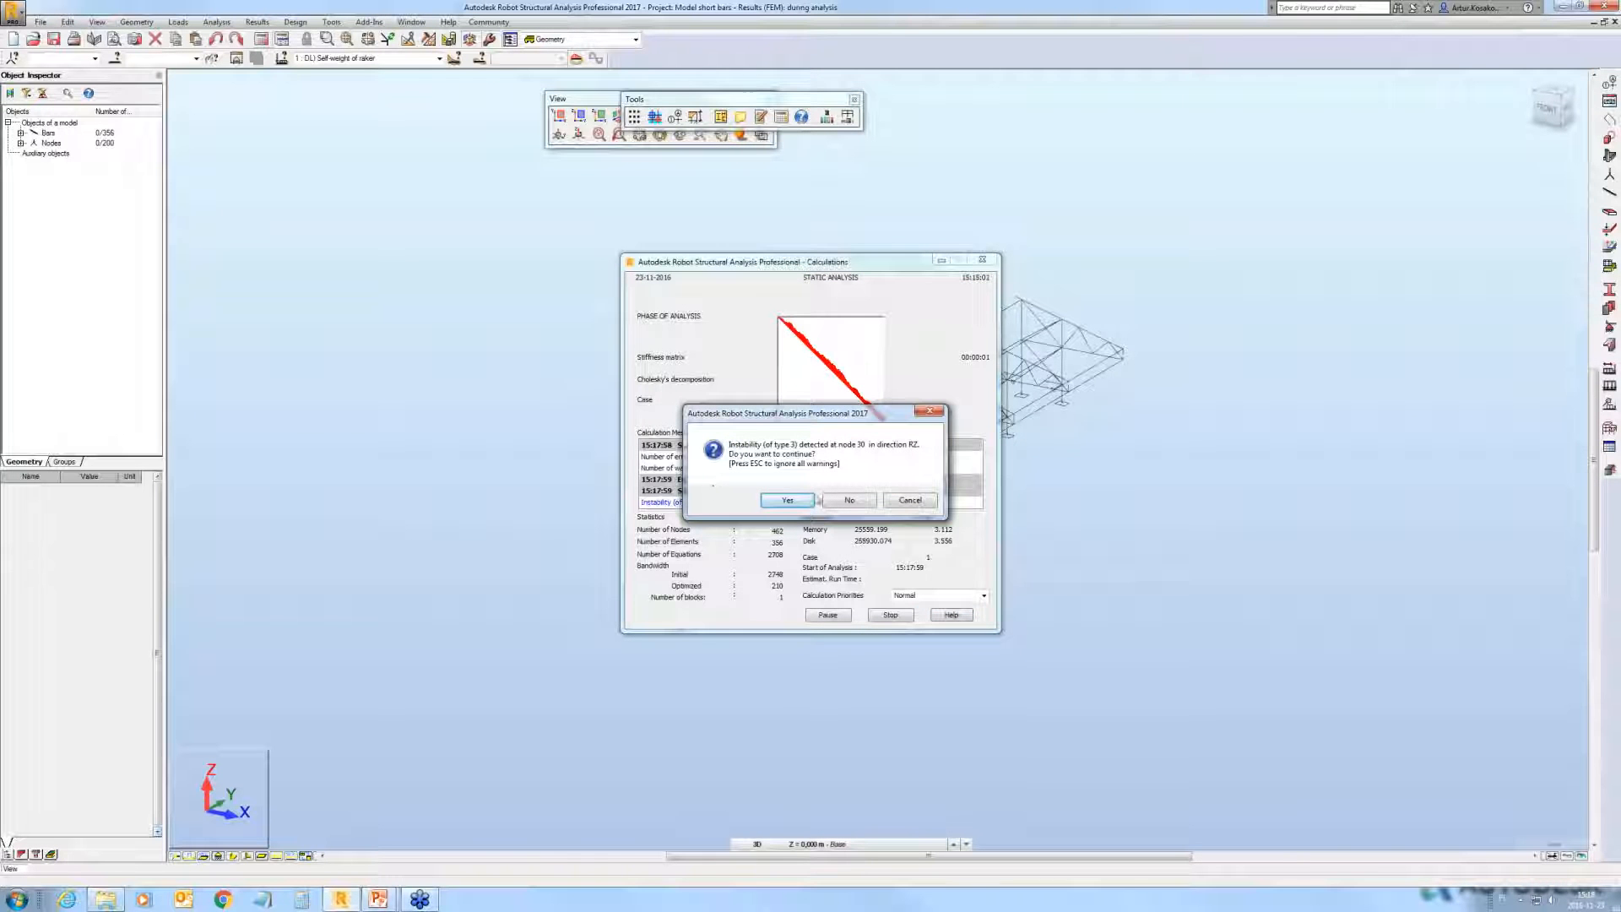
left_click(787, 500)
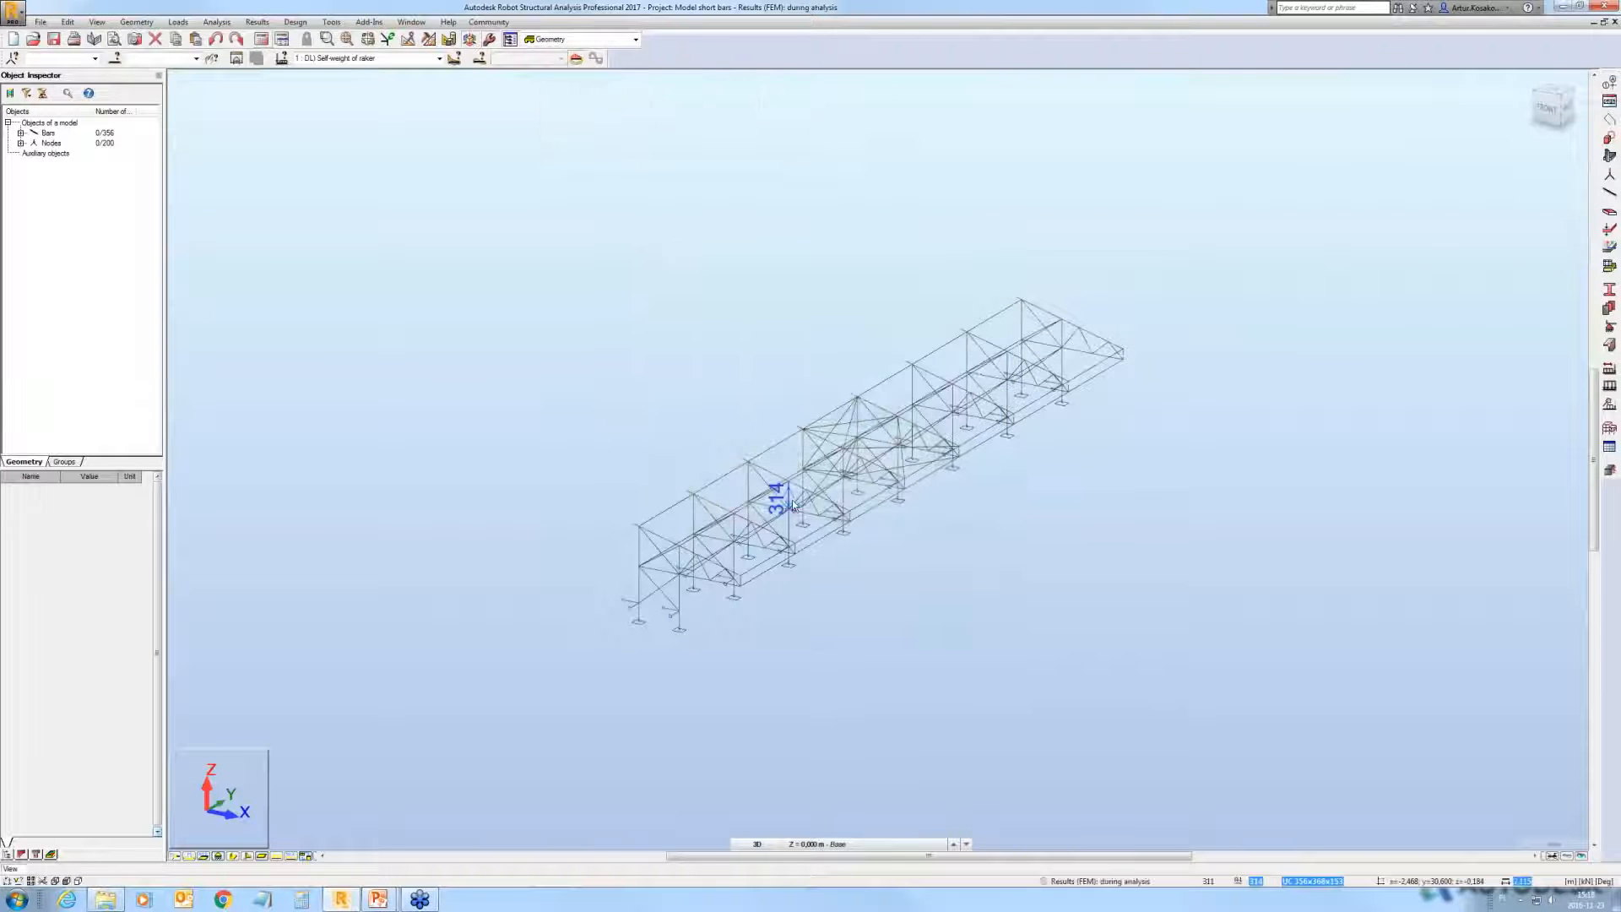
left_click(1401, 103)
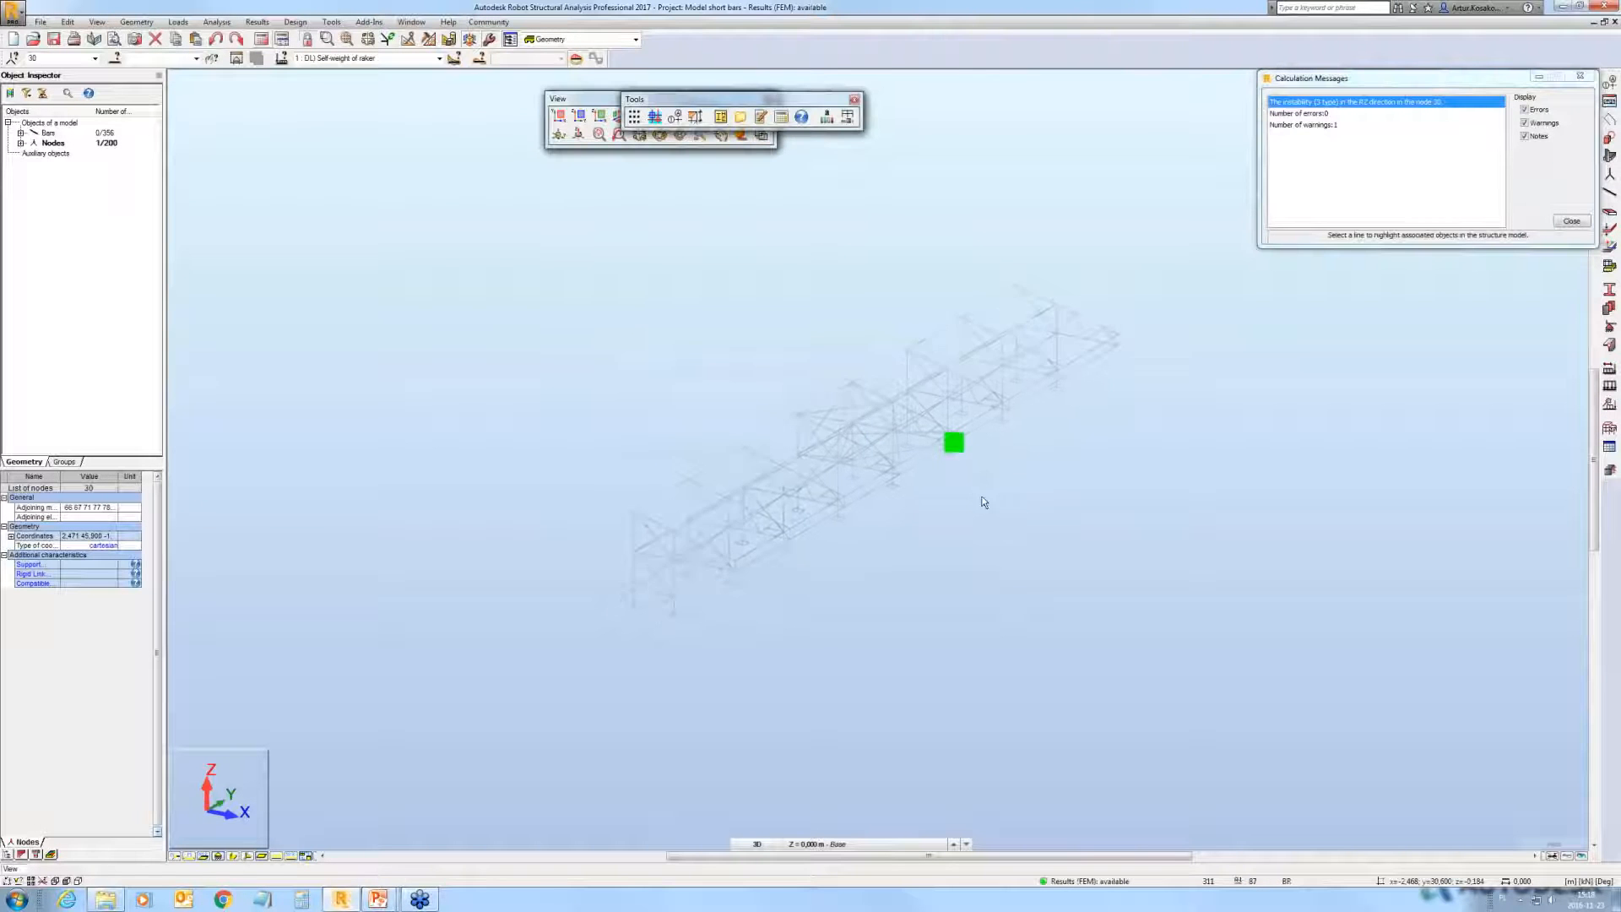
scroll(950, 443, "up", 2)
scroll(950, 441, "up", 5)
left_click(1346, 399)
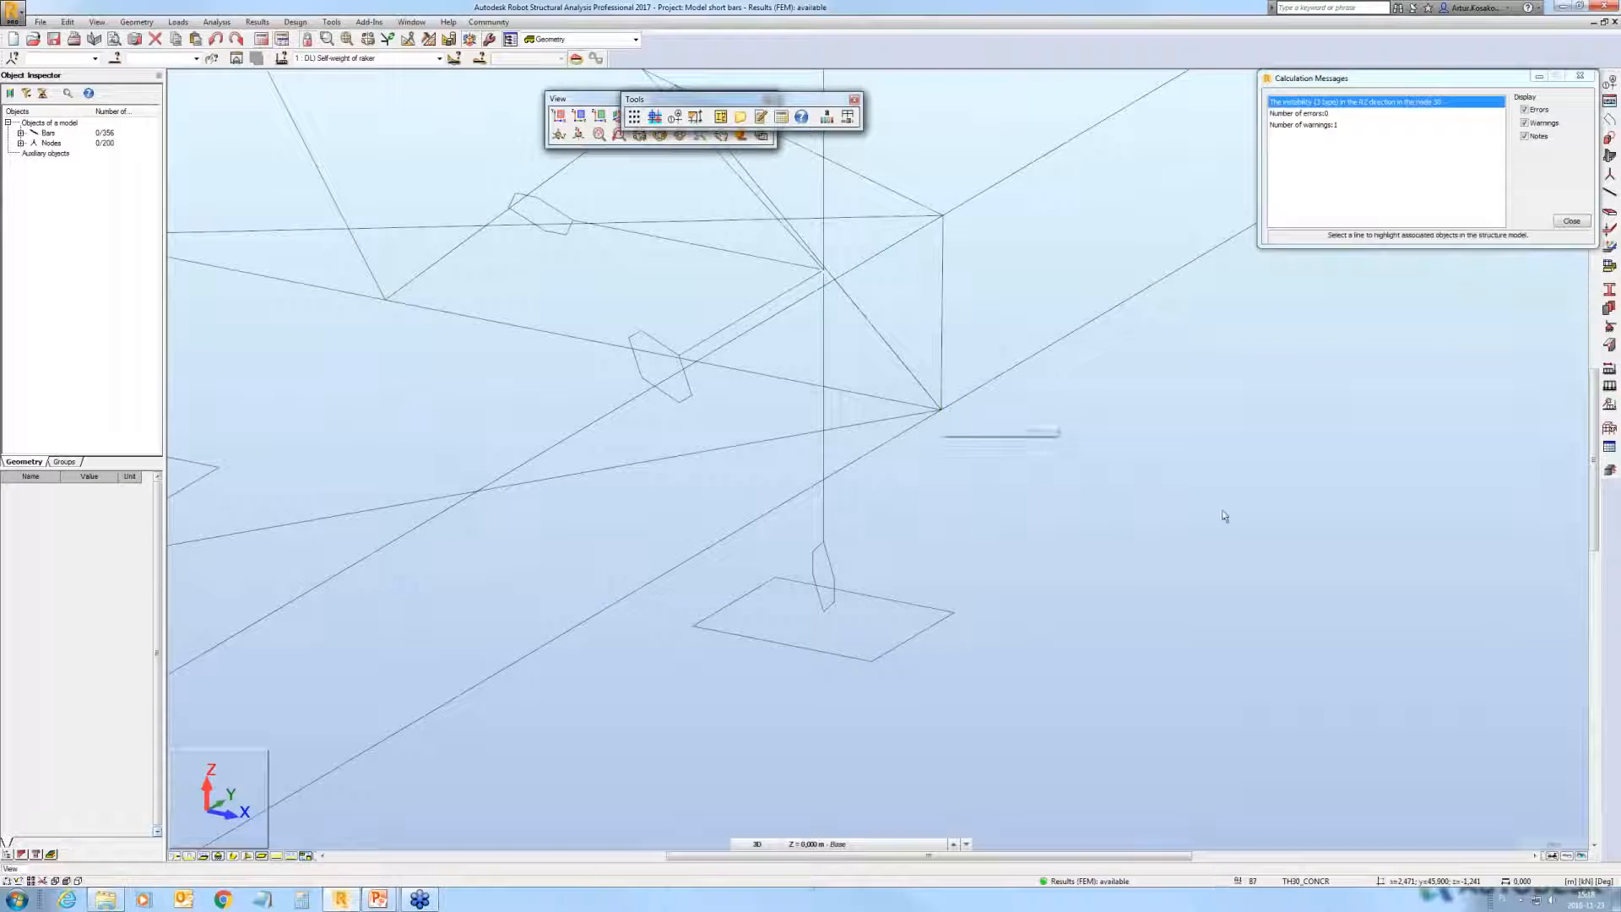
Step: Delete the releases from all bars and recalculate the structure, continuing past the instability warning
middle_click_drag(1233, 514, 1230, 527)
scroll(1230, 527, "down", 8)
left_click(1610, 431)
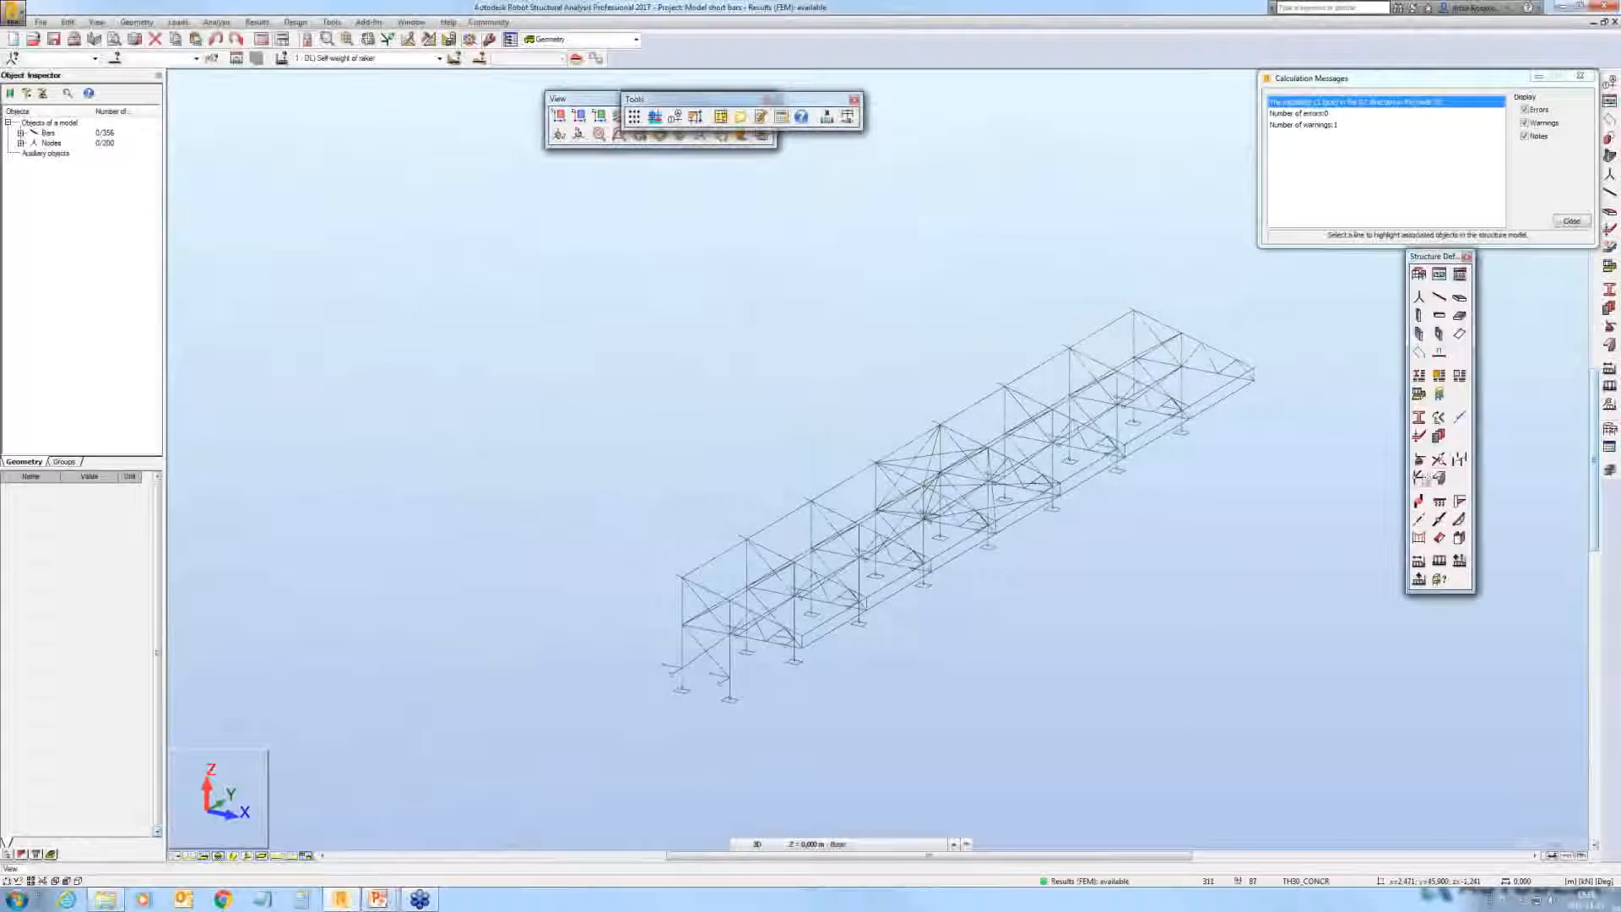
left_click(1425, 478)
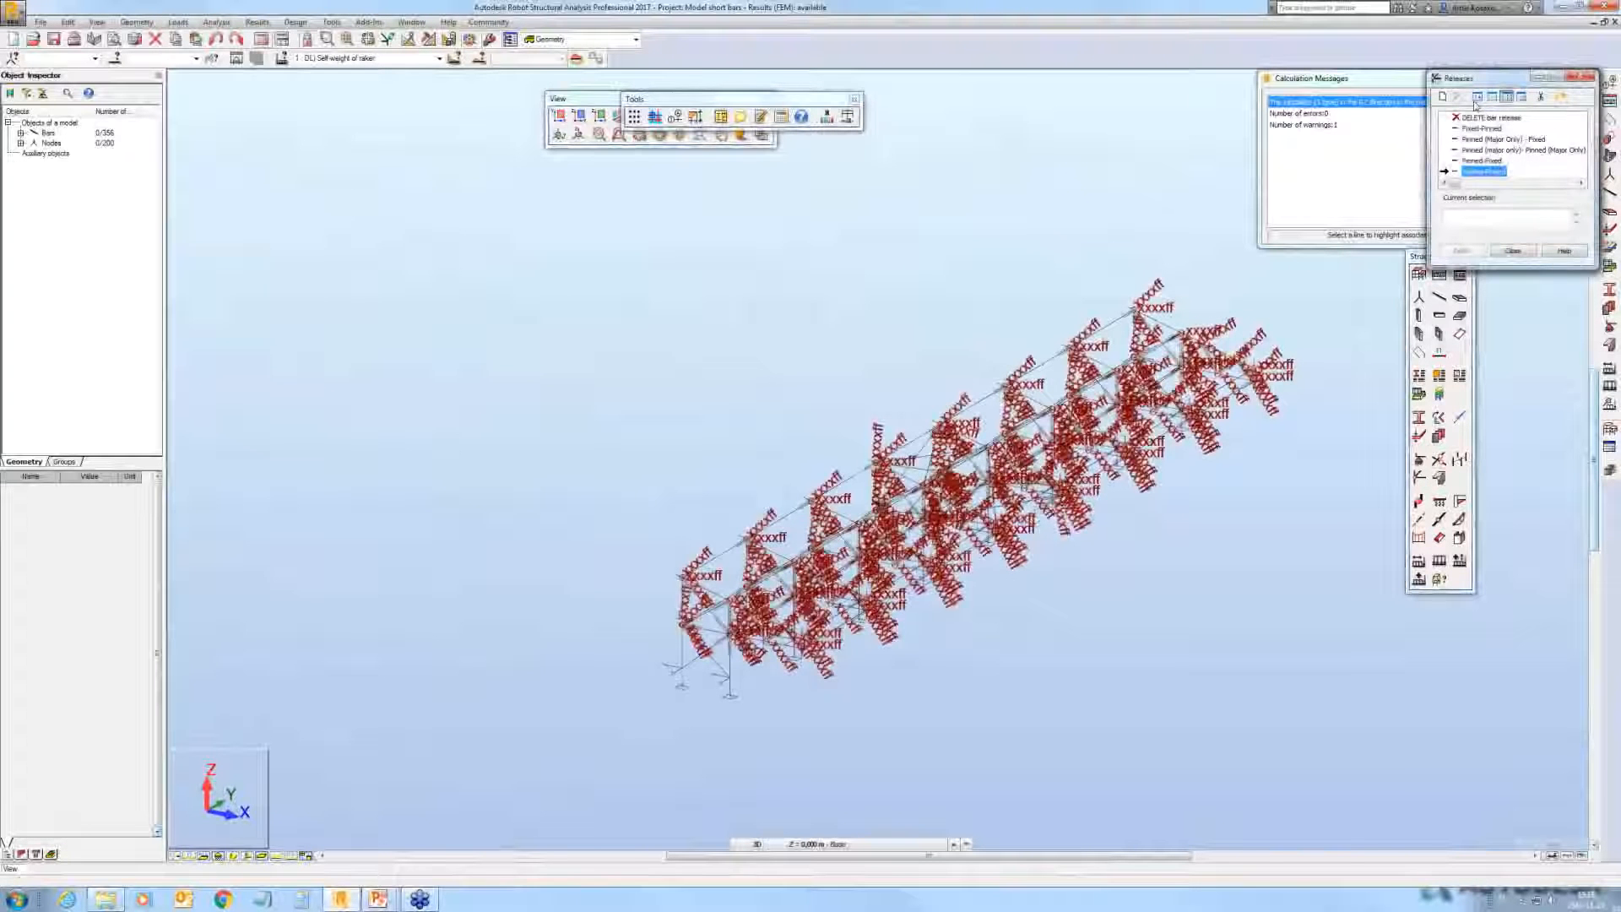
left_click(1483, 117)
left_click(1474, 215)
type("all")
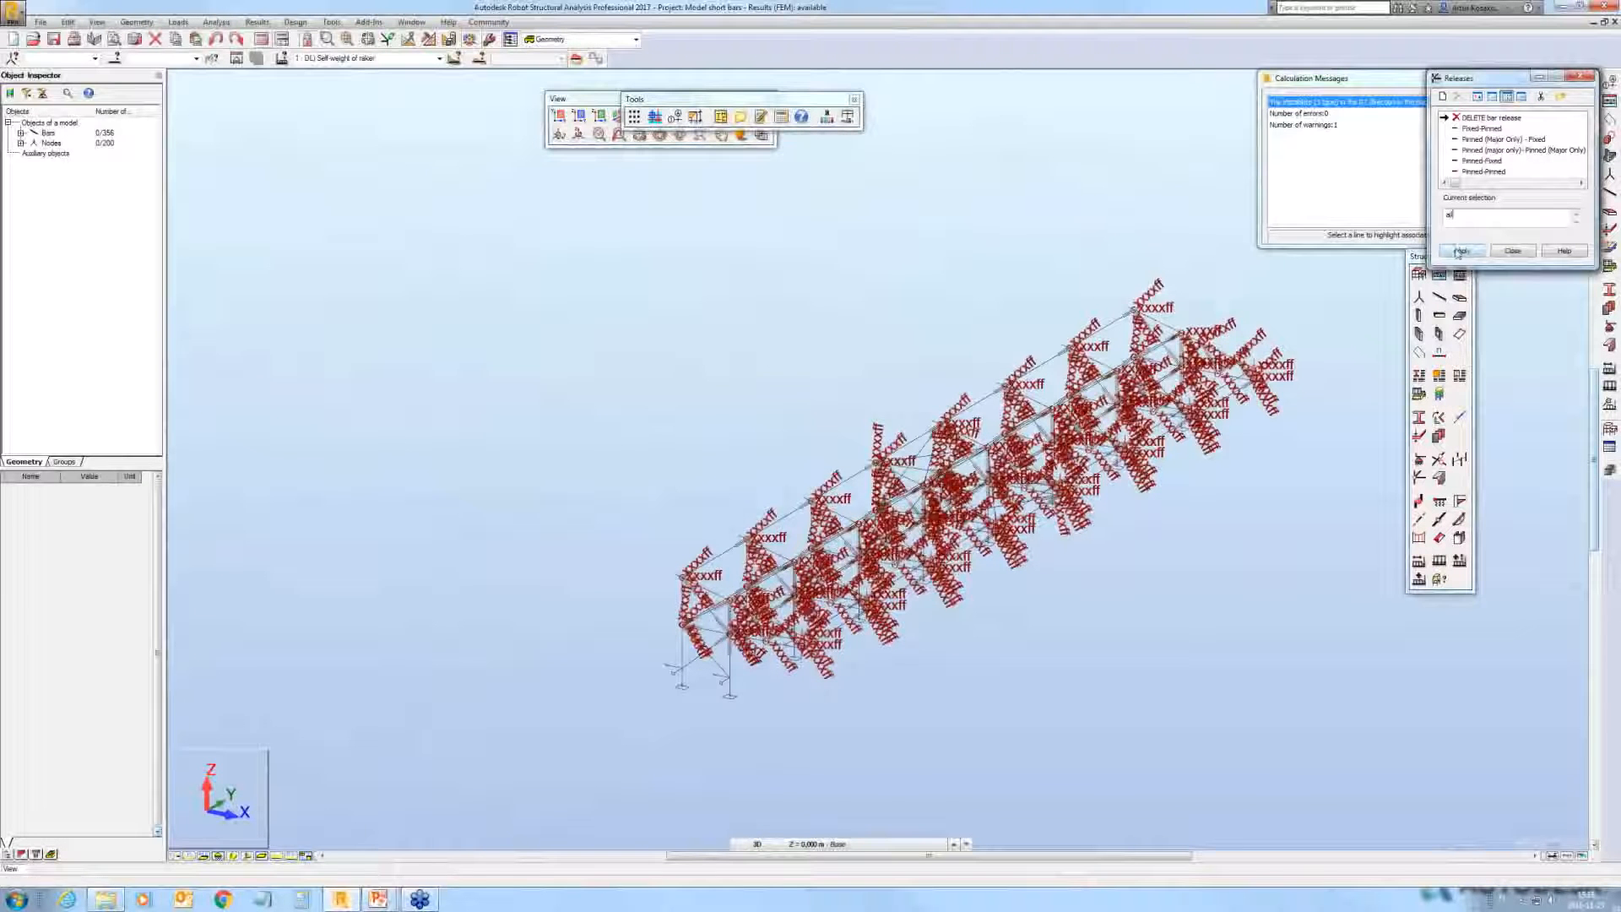
left_click(1460, 251)
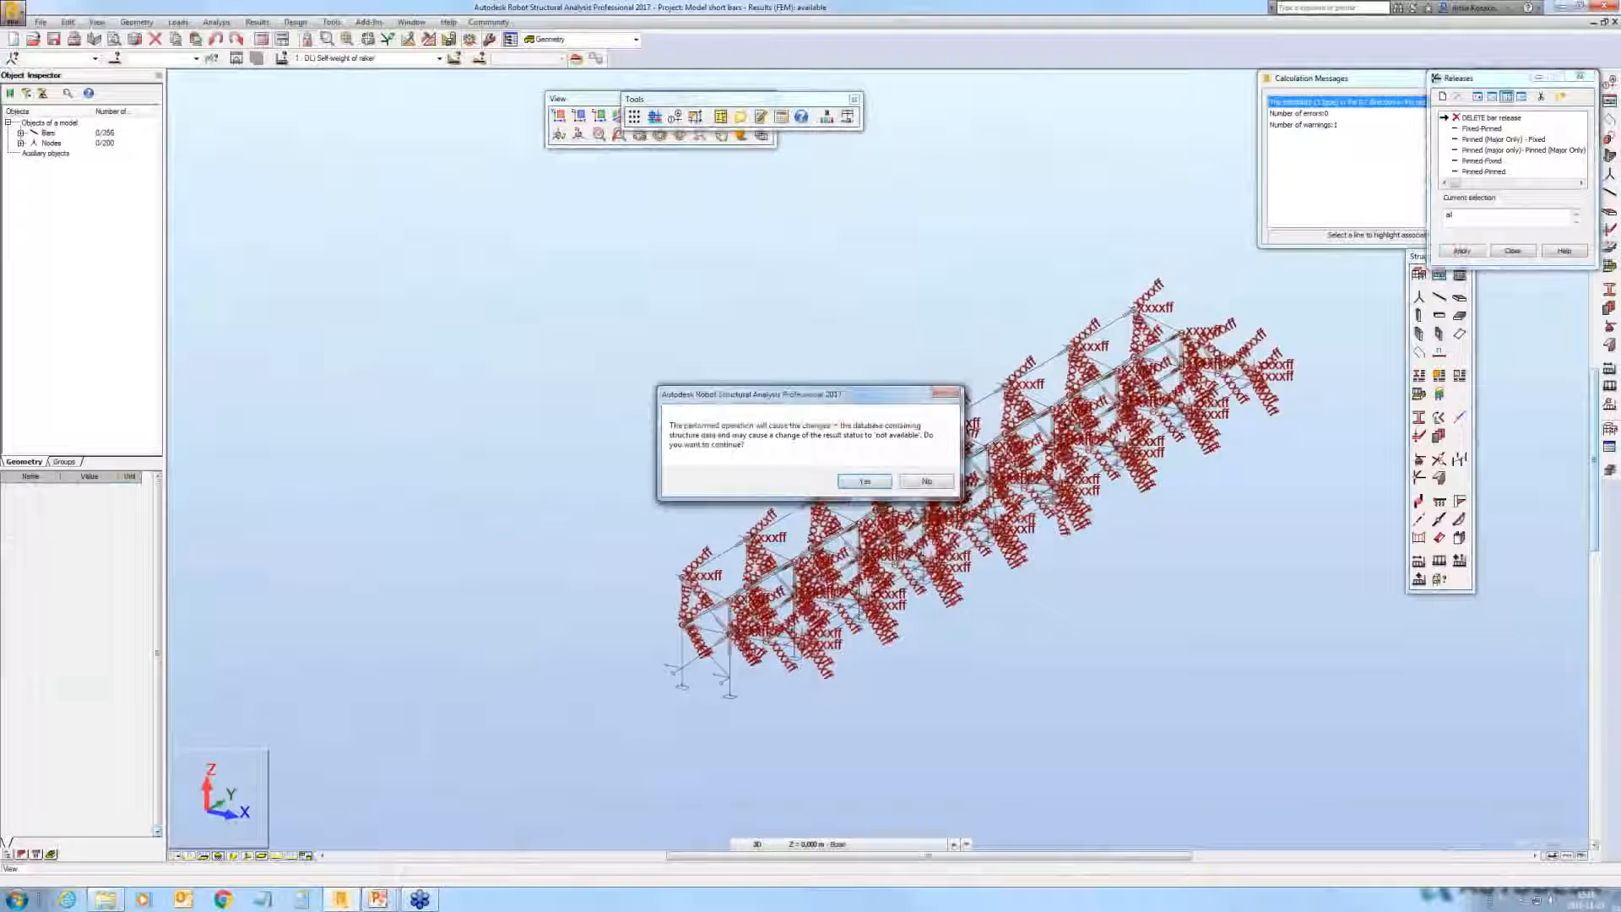
left_click(865, 481)
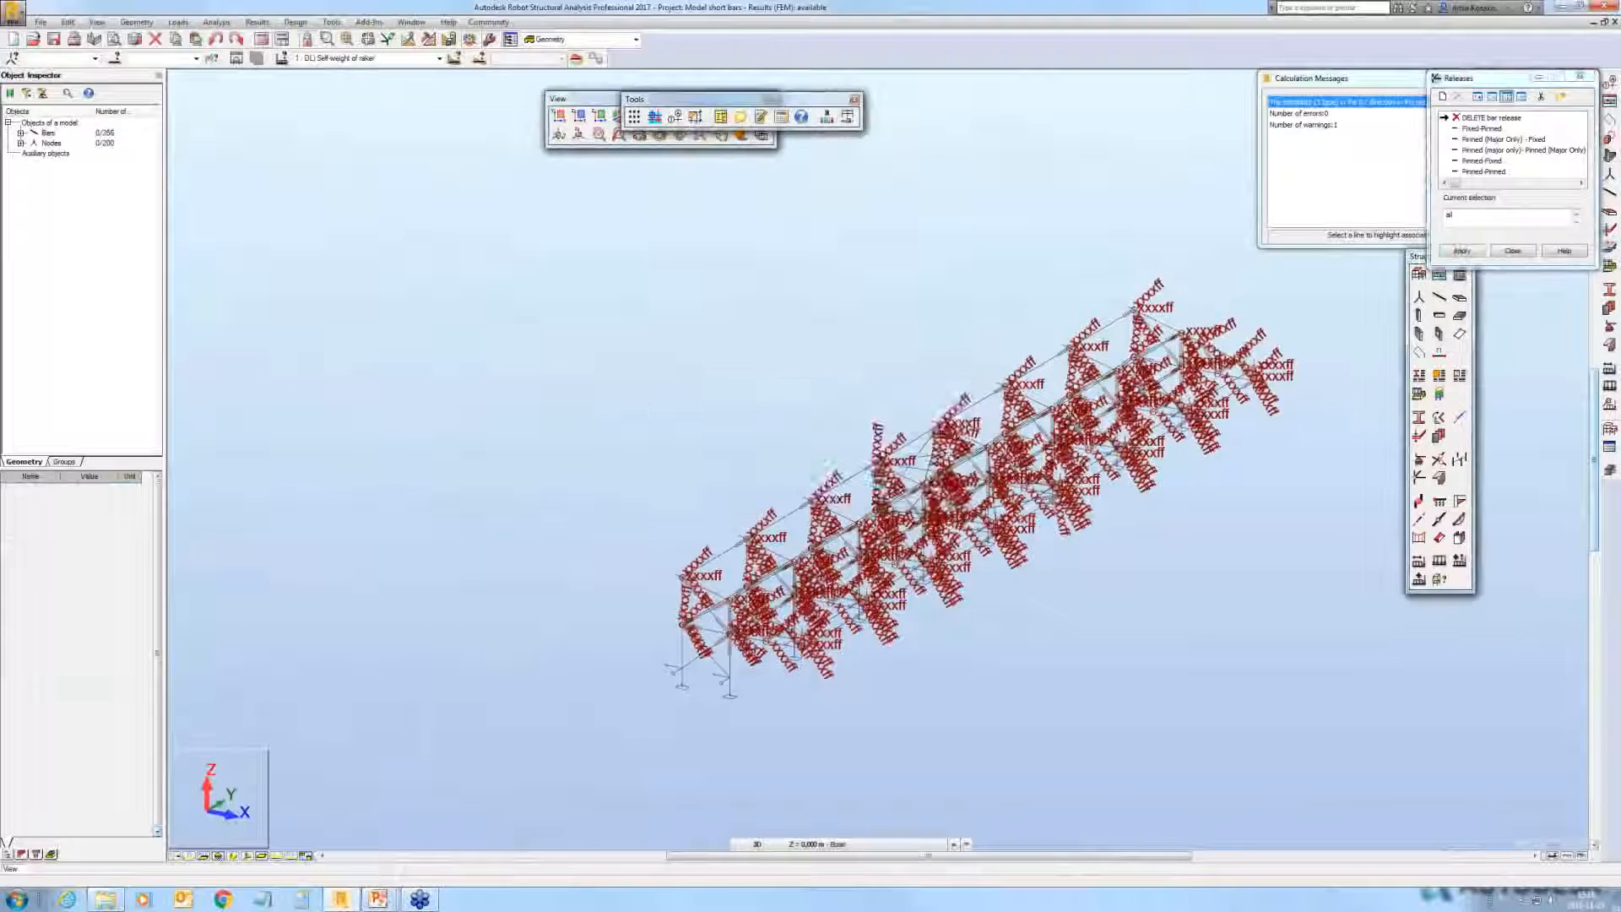
left_click(263, 41)
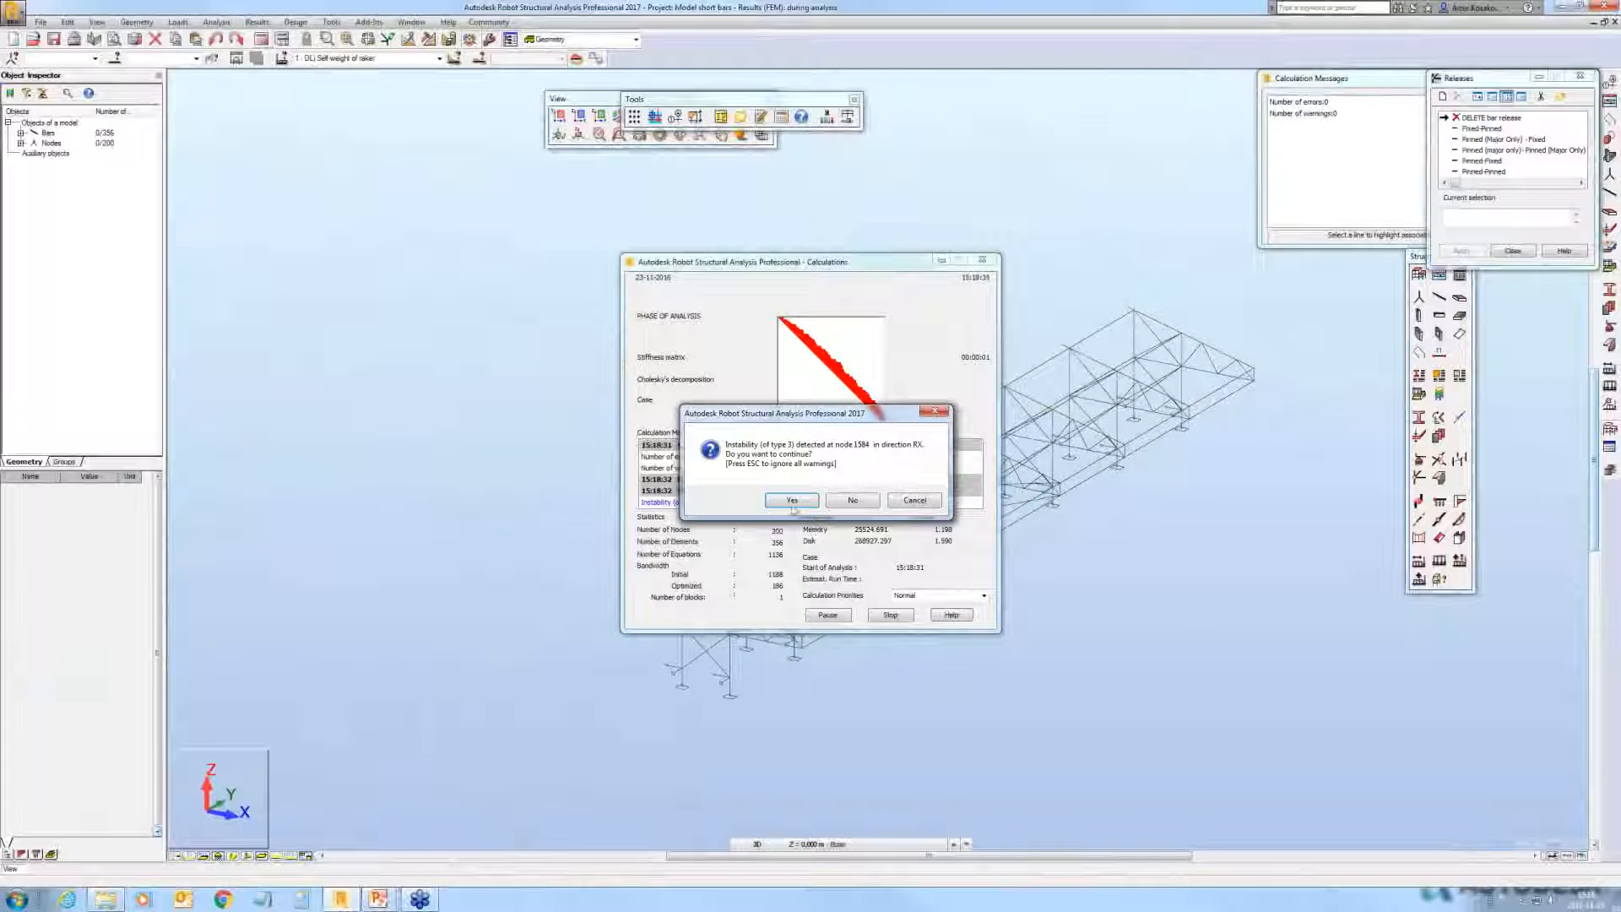
left_click(792, 505)
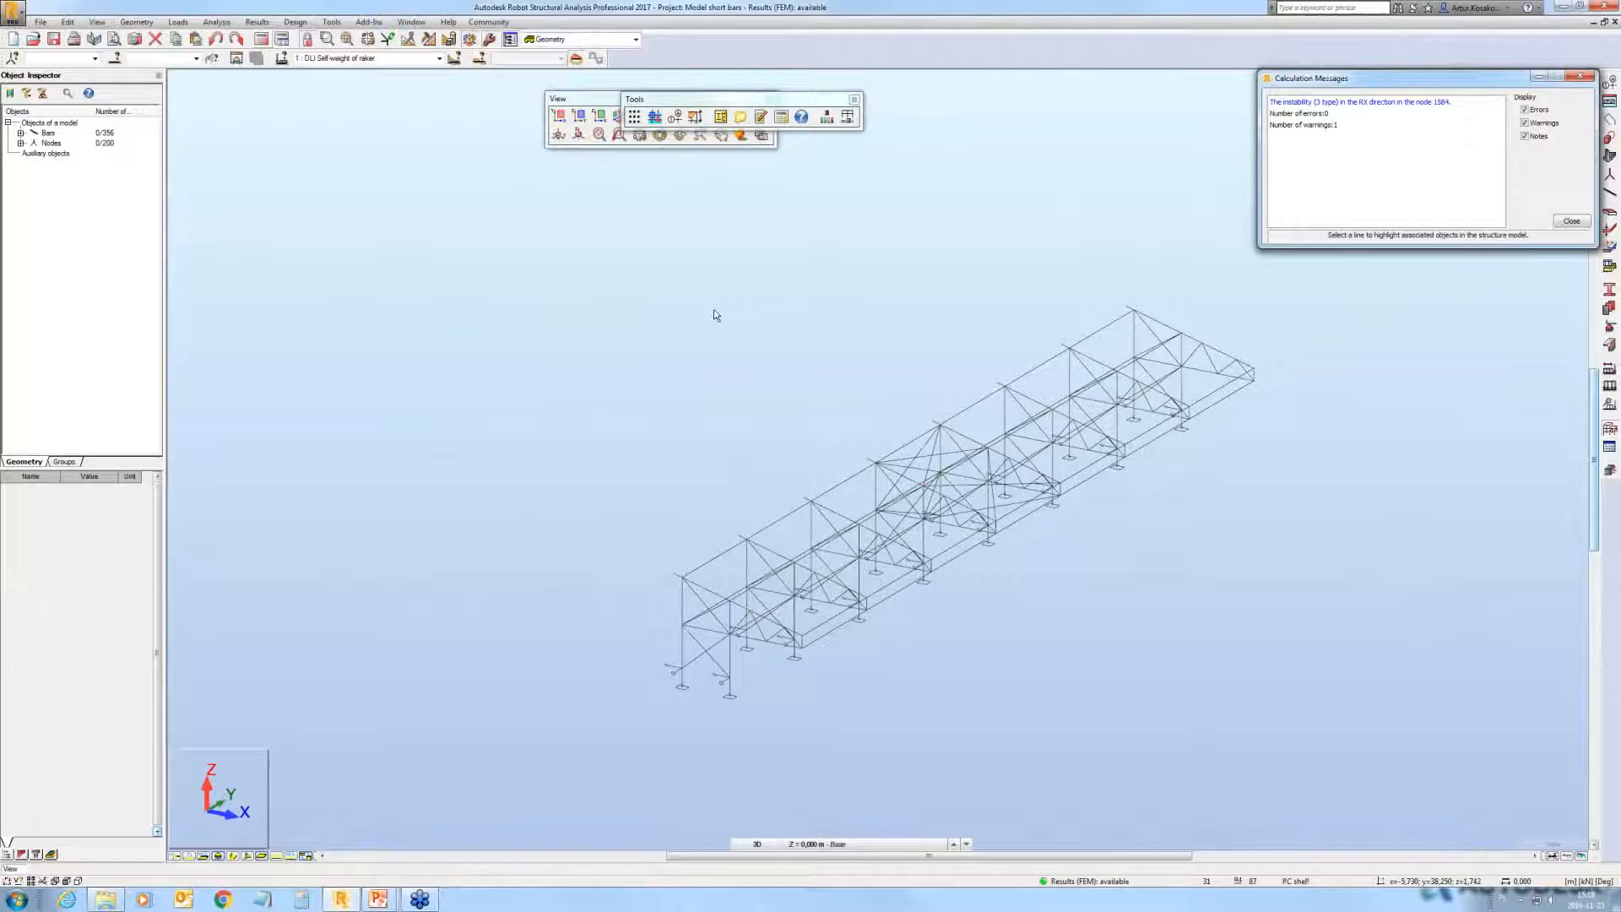
Step: Select the whole structure and intersect all of its bars
right_click(628, 281)
left_click(623, 304)
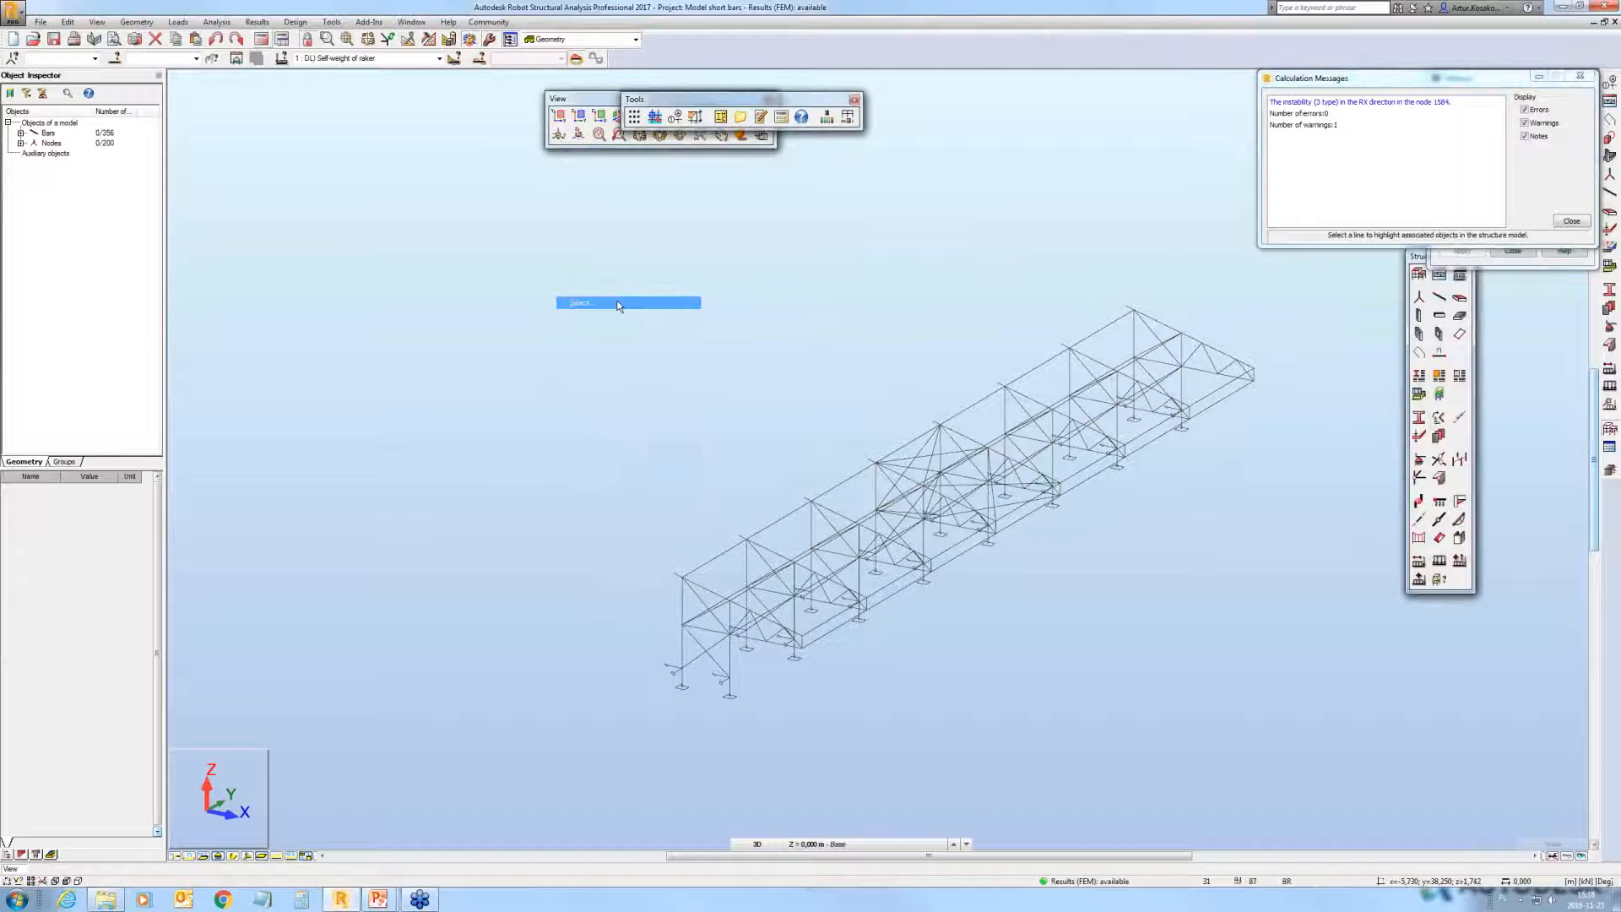
left_click_drag(854, 385, 1299, 825)
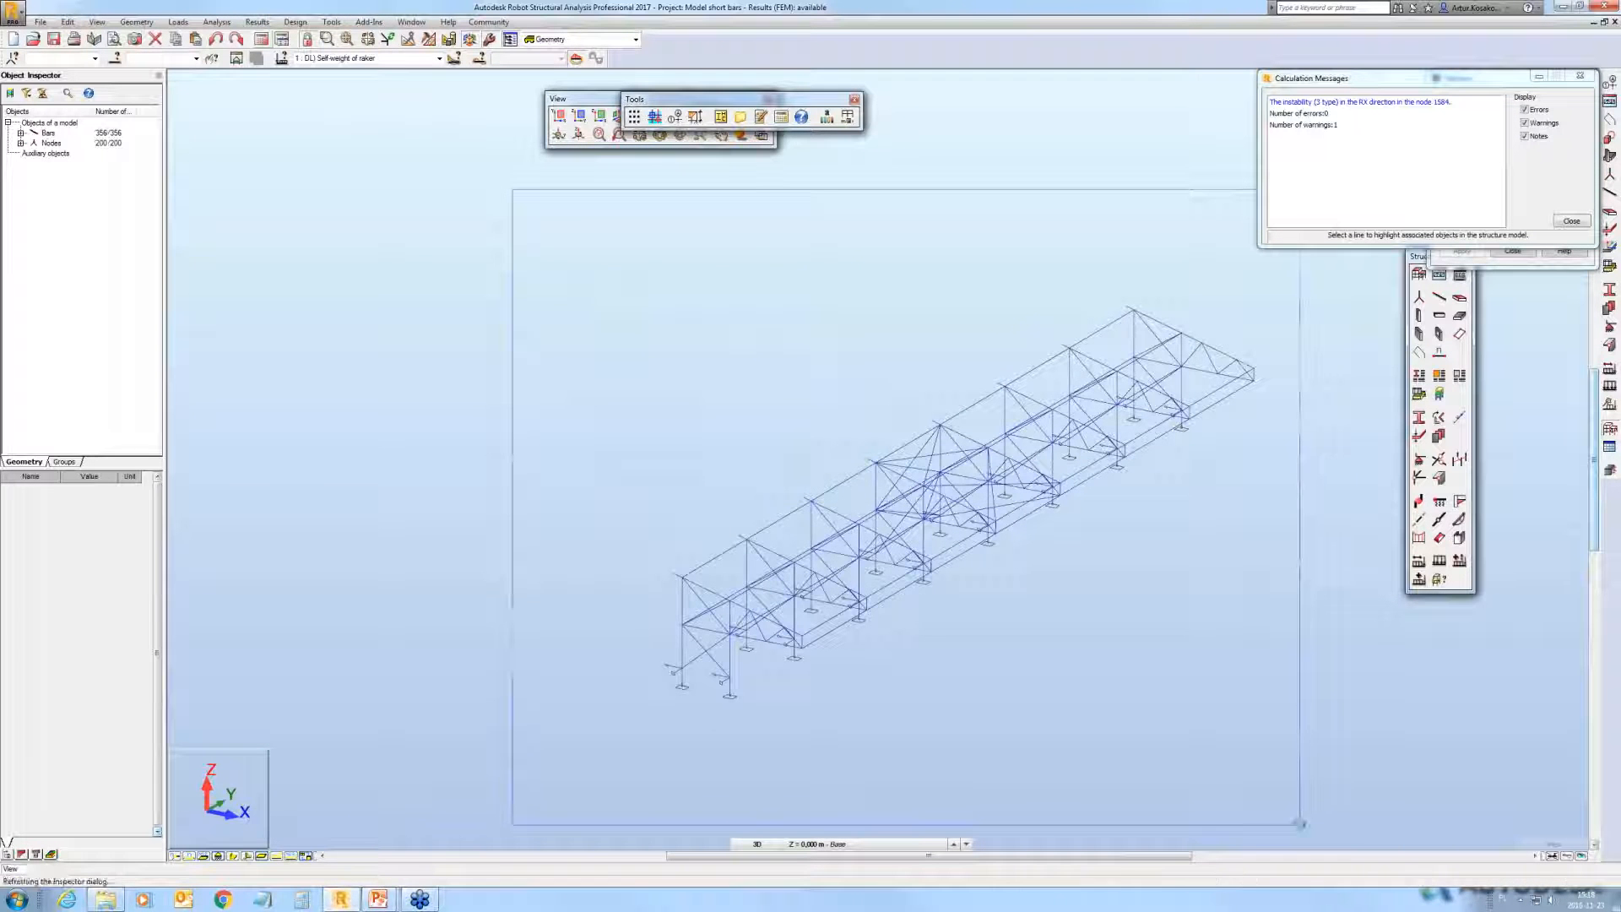
left_click(855, 98)
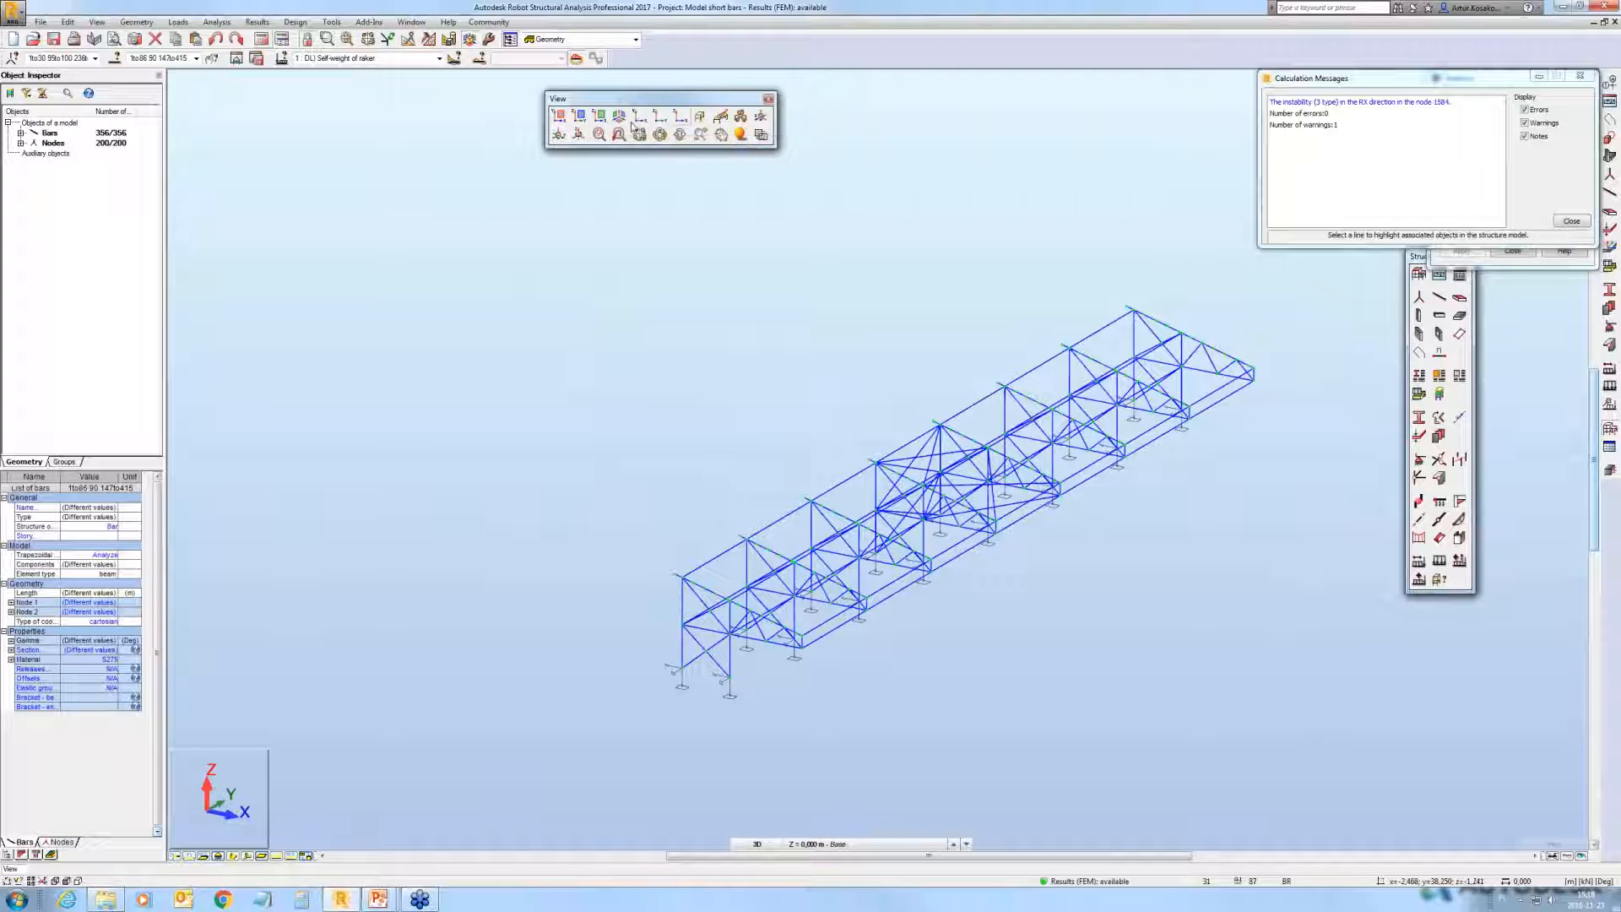
left_click(408, 39)
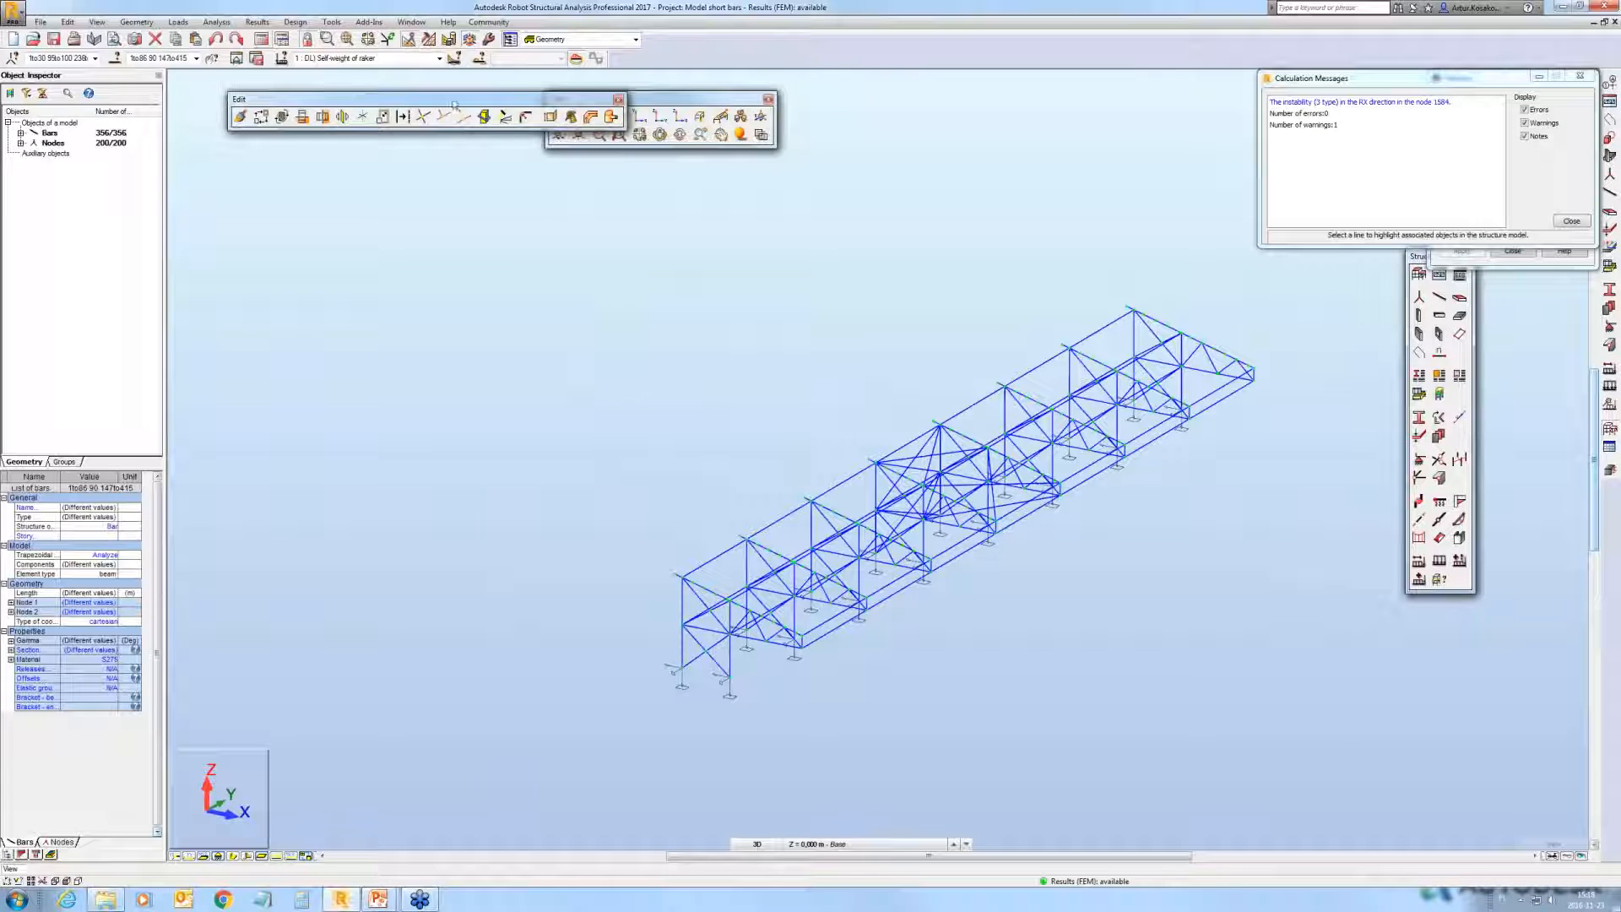
left_click(443, 118)
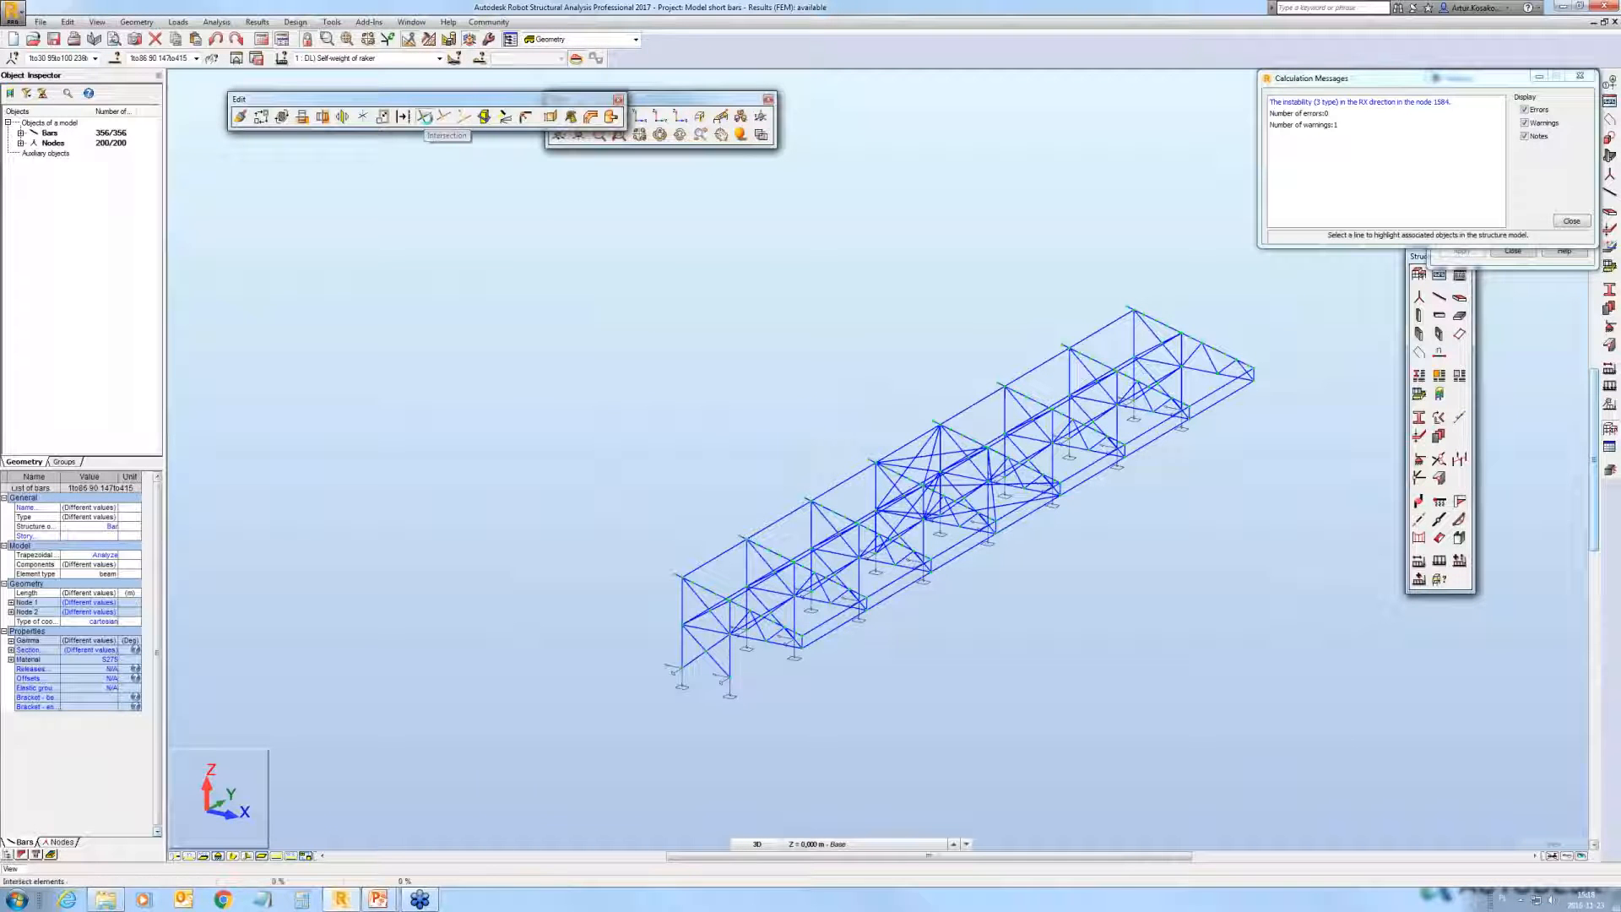
Step: Open the Bars table and sort its values by bar length with the shortest bars first
right_click(701, 278)
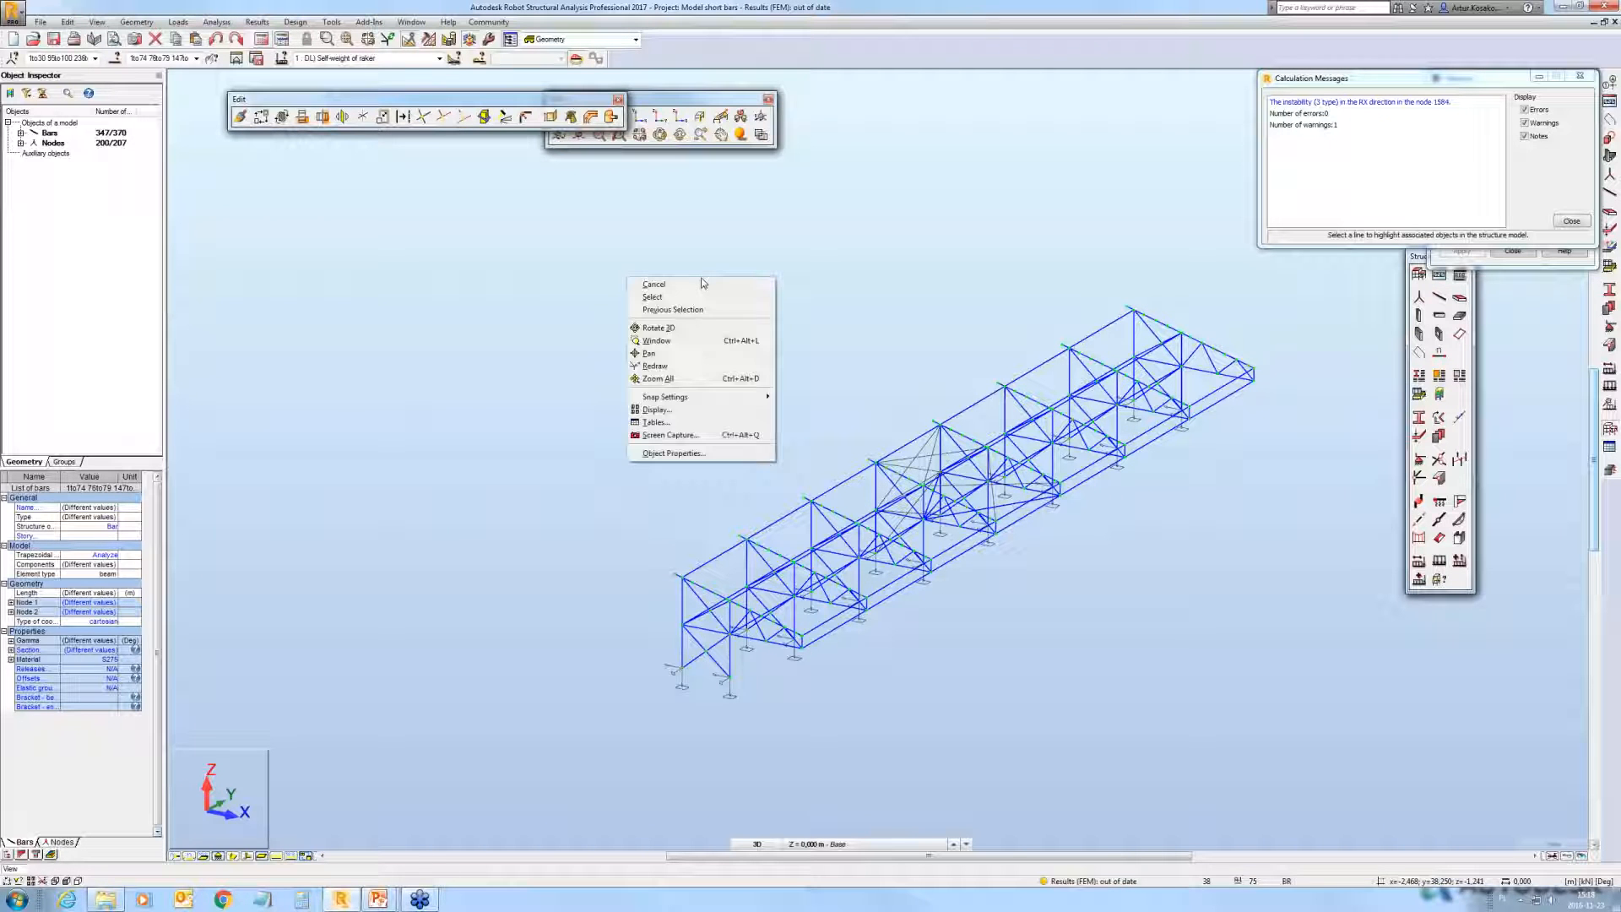
left_click(678, 424)
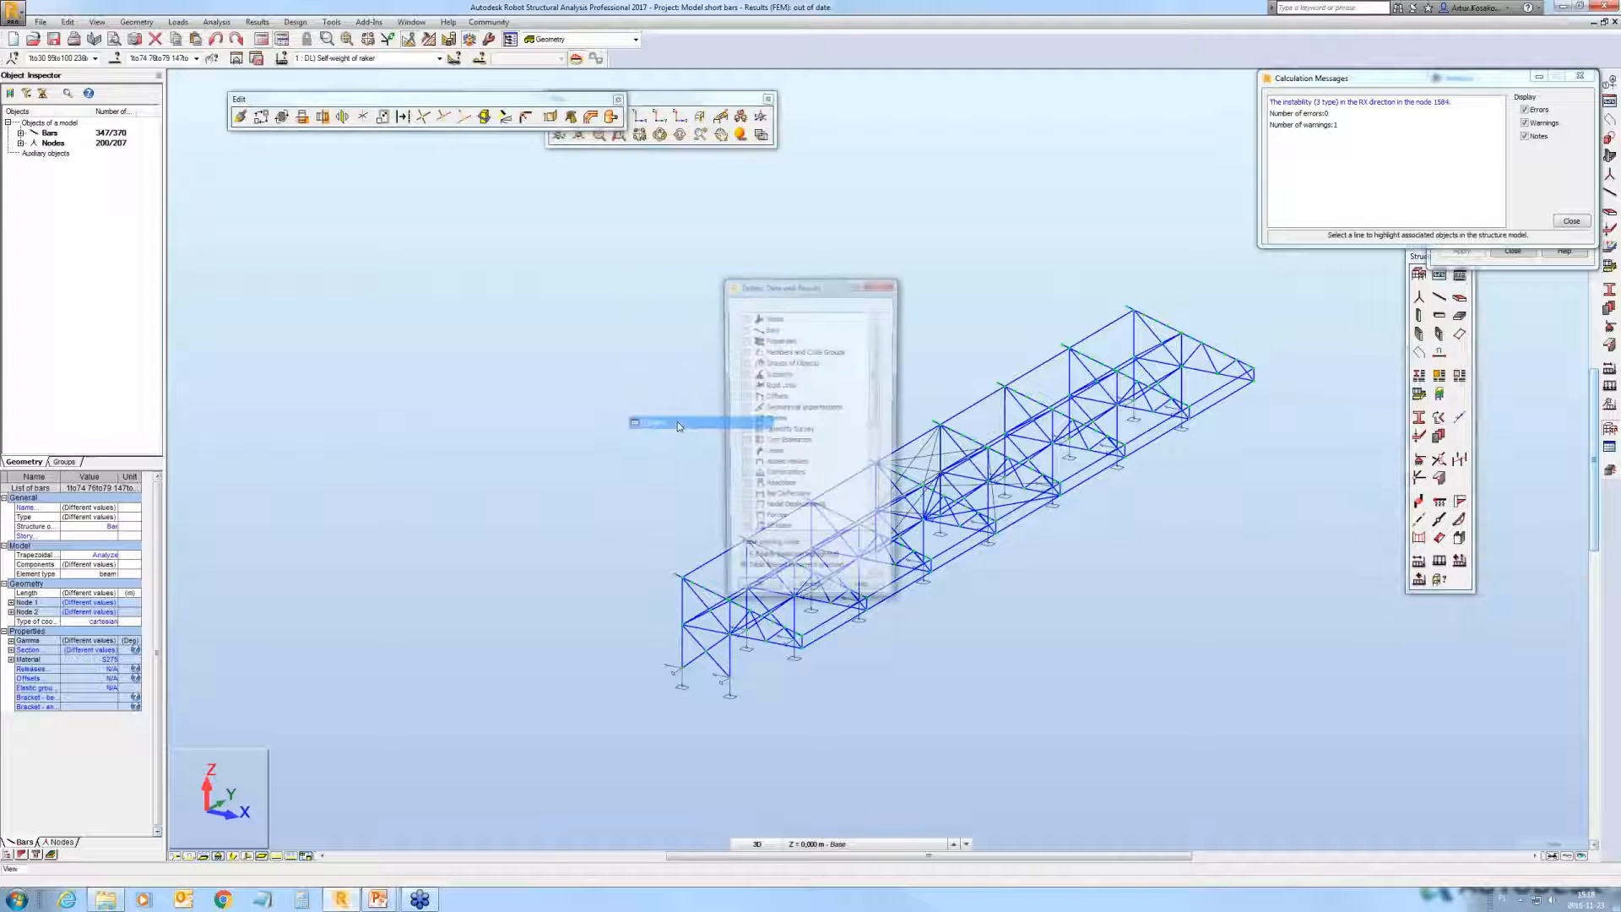
left_click(745, 328)
left_click(766, 597)
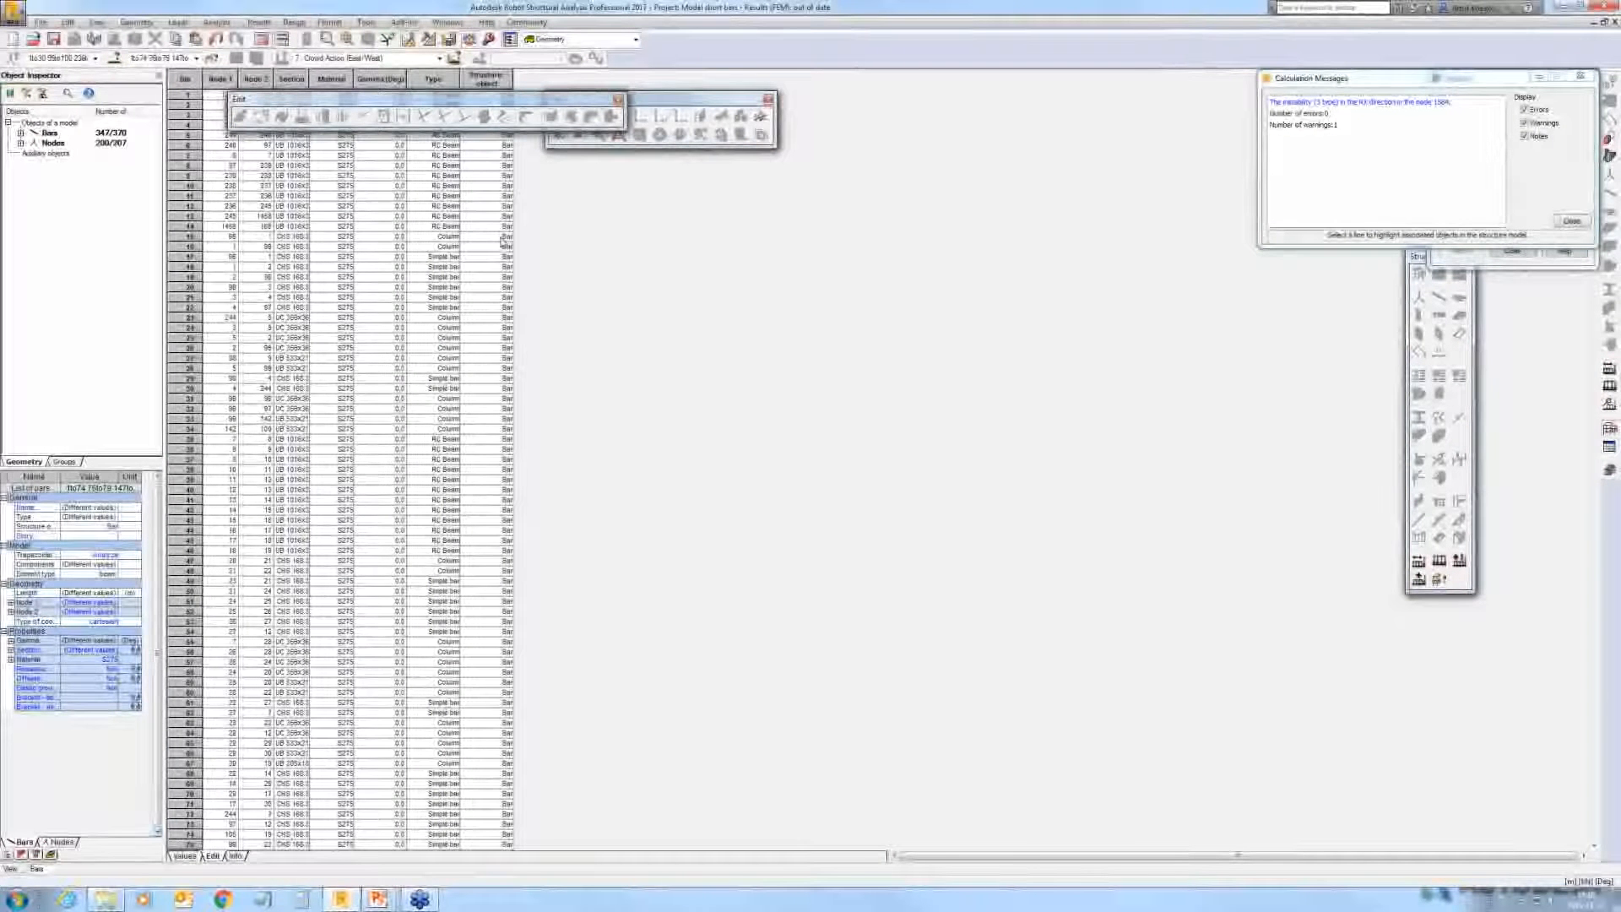
left_click(185, 856)
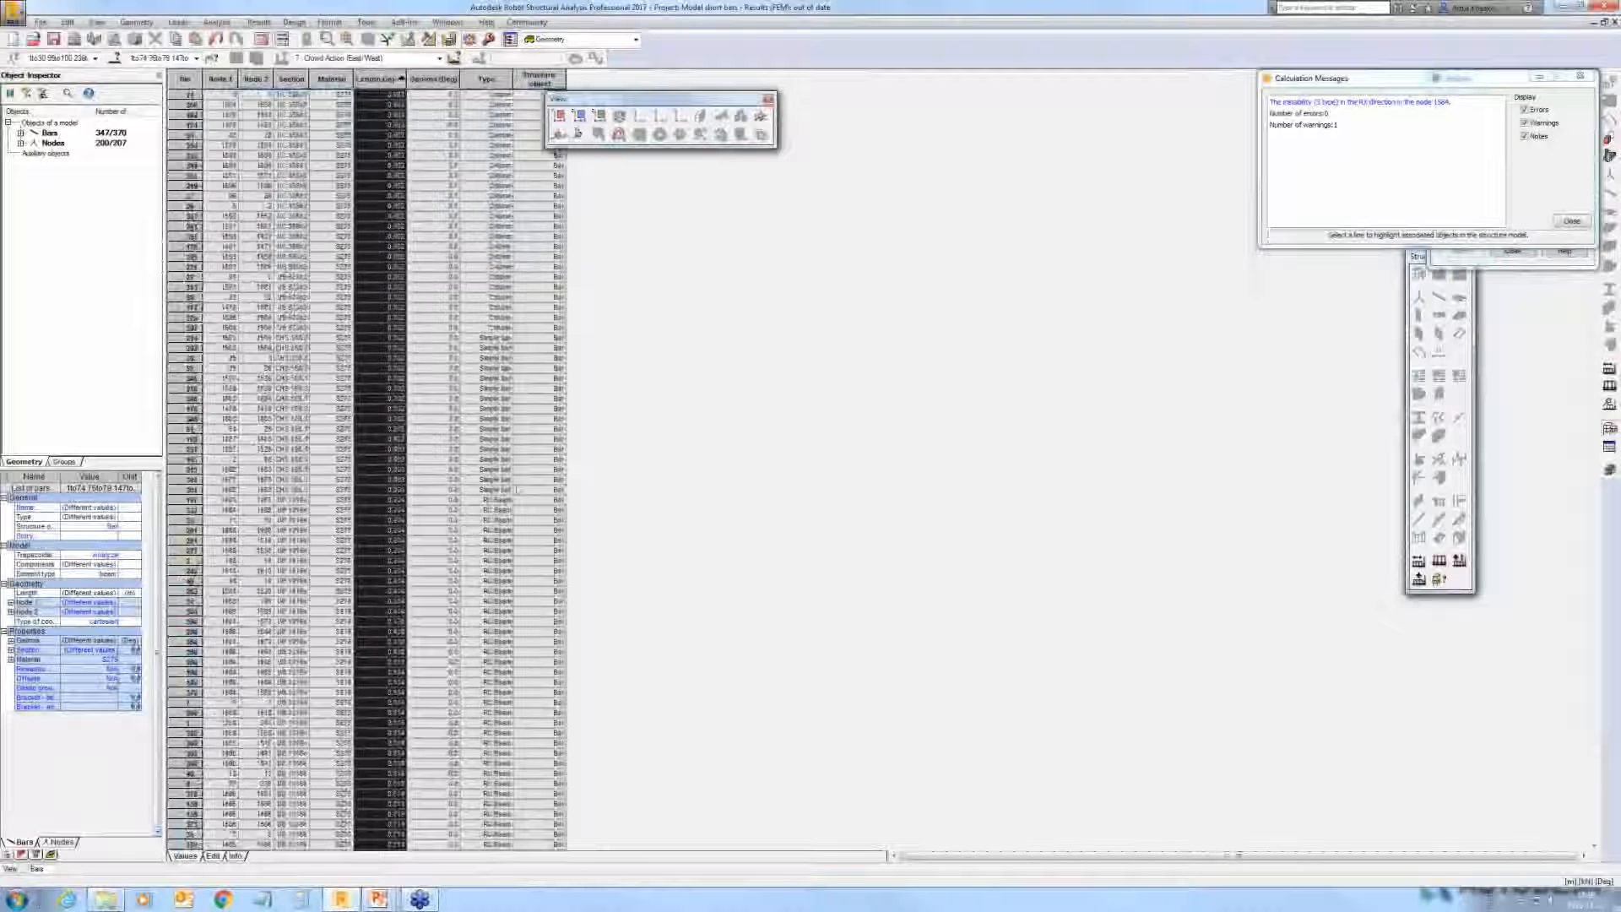
Step: Select the shortest bars in the length-sorted Bars table, with lengths of 0.001 to 0.002 m
left_click(12, 870)
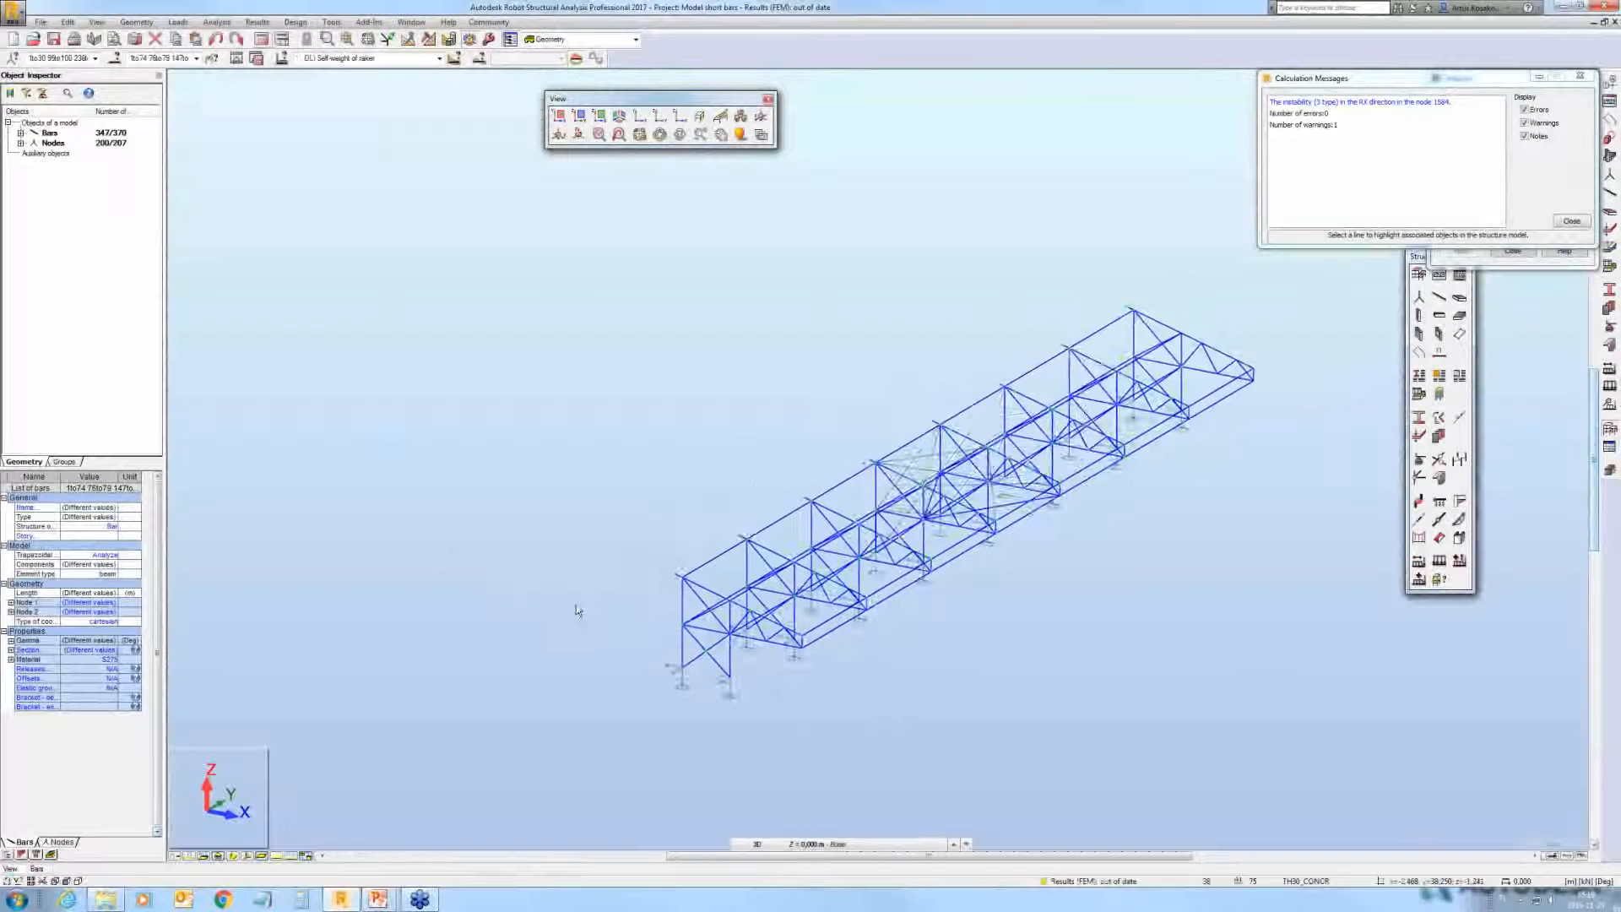
middle_click_drag(481, 578, 414, 523)
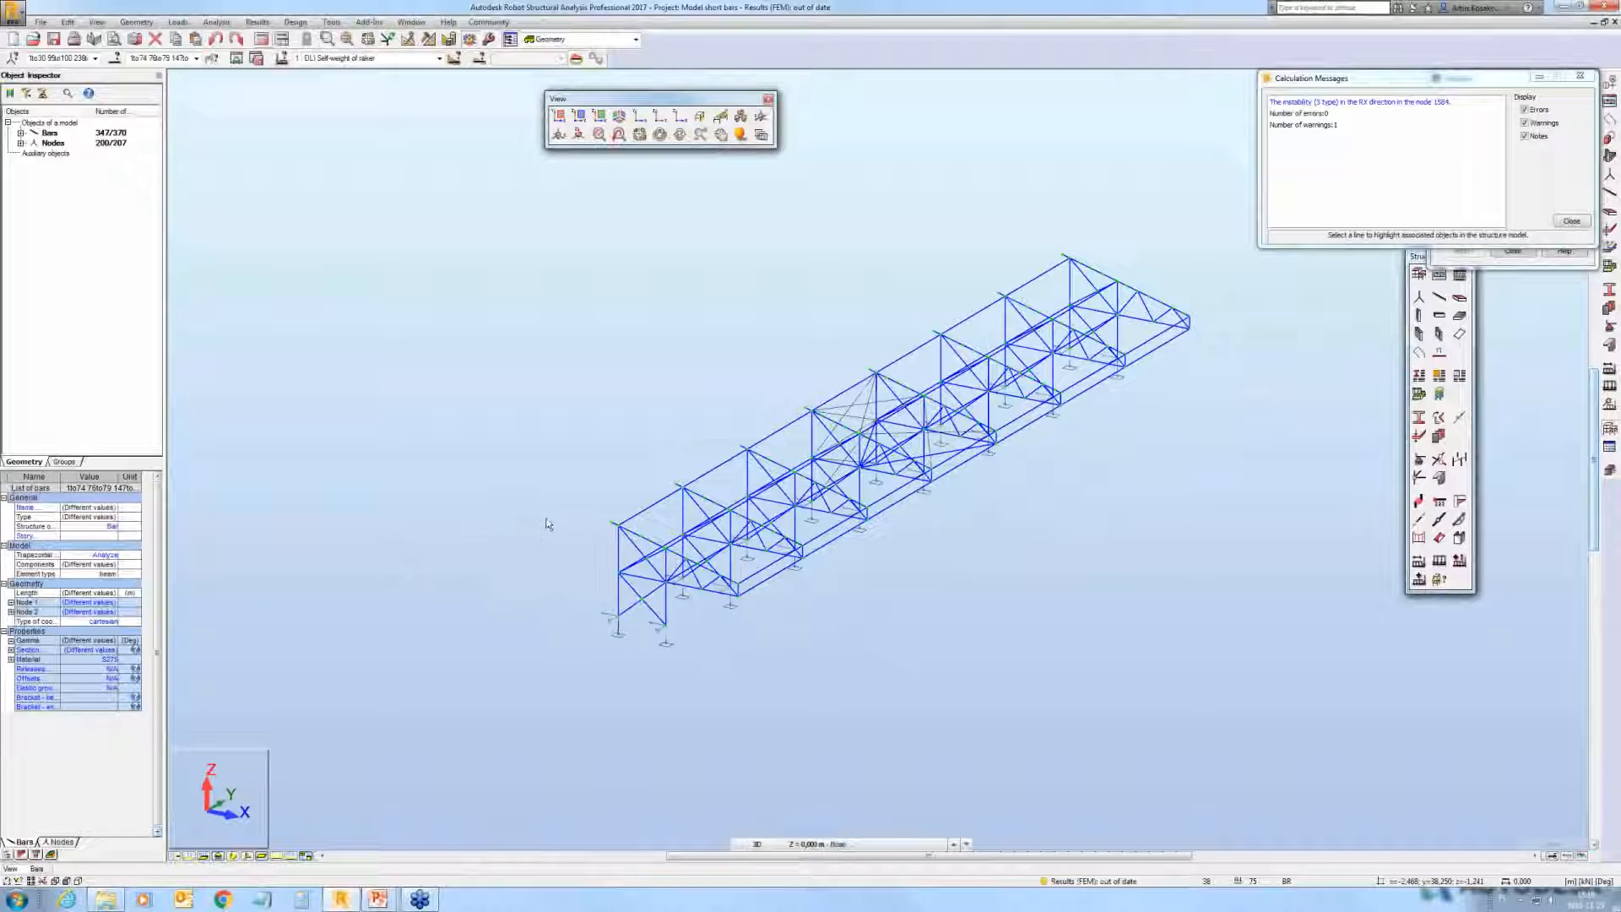
middle_click_drag(846, 418, 685, 474)
scroll(685, 474, "up", 5)
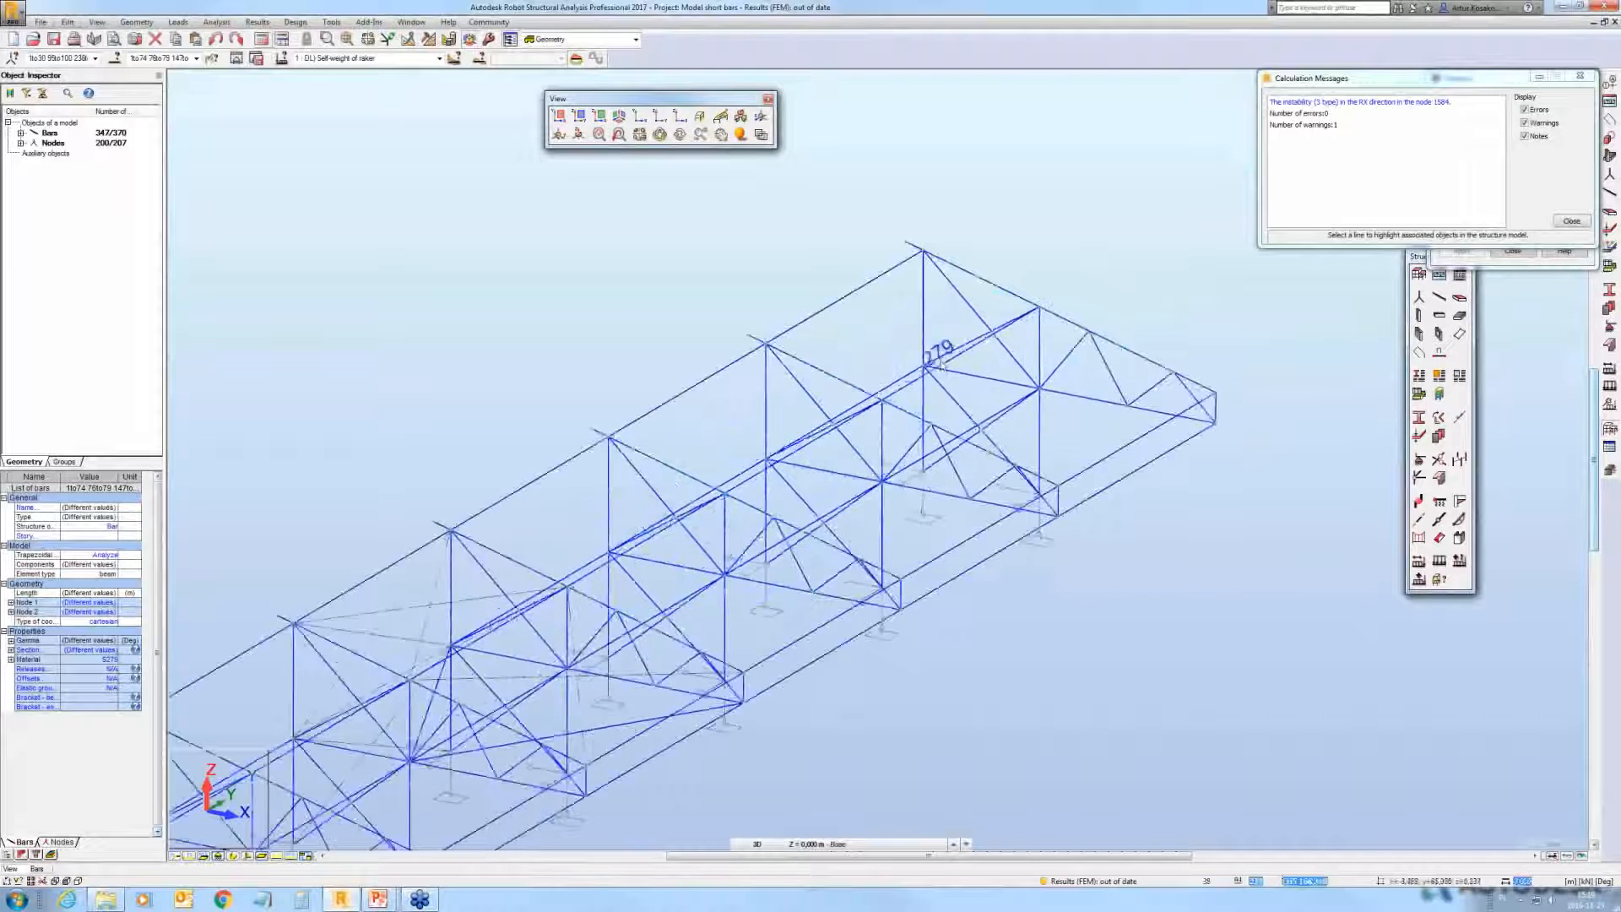
scroll(917, 372, "up", 4)
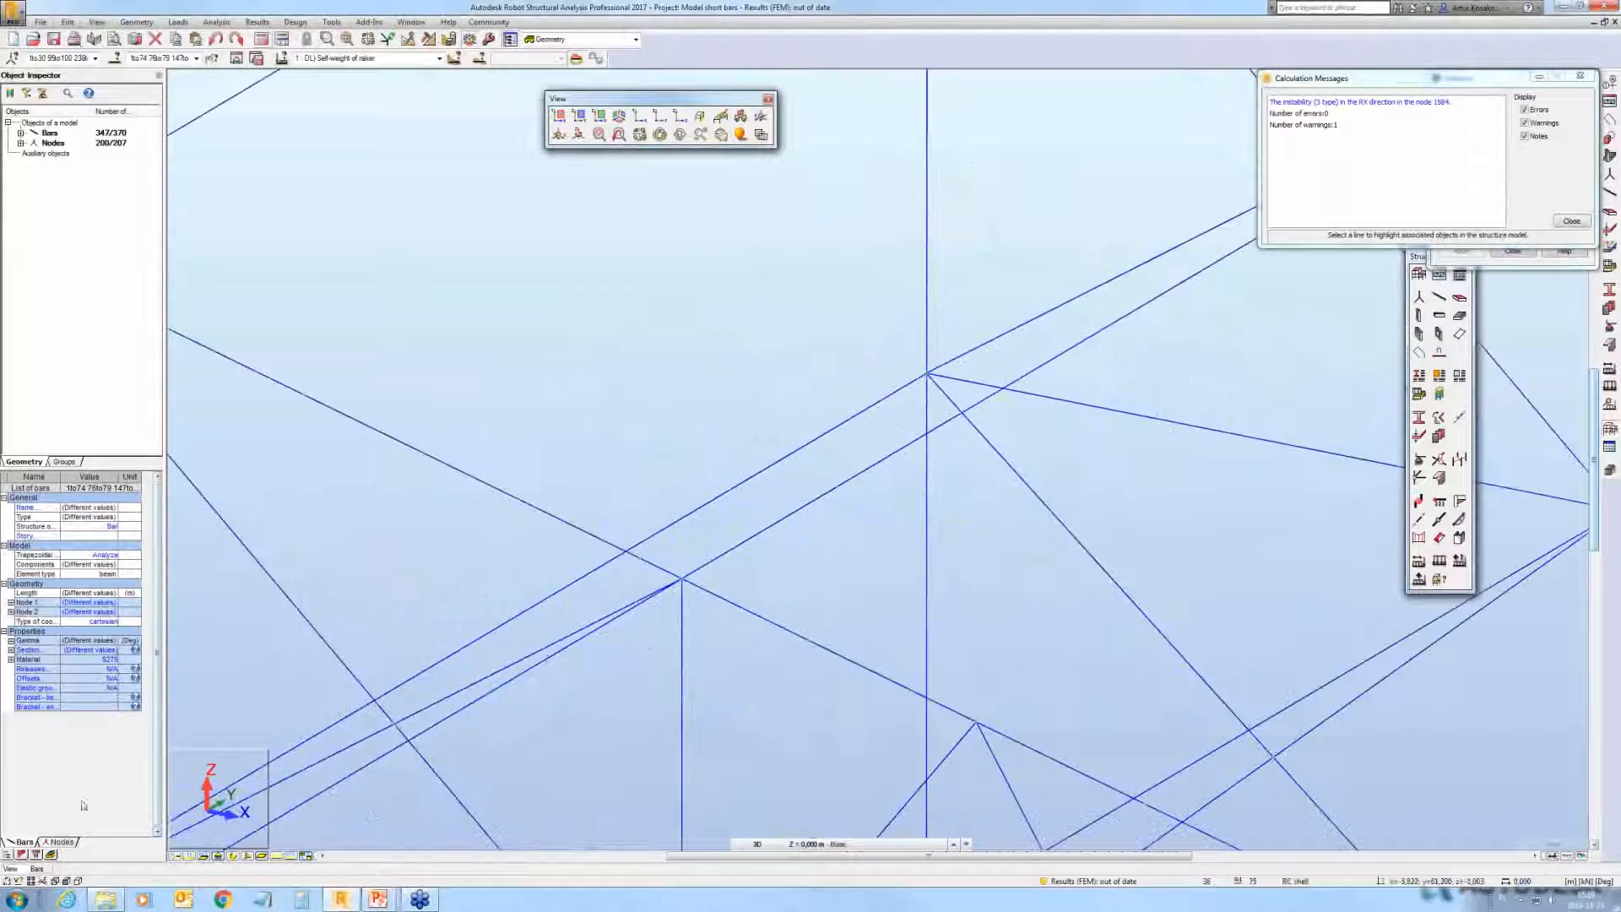
left_click(37, 868)
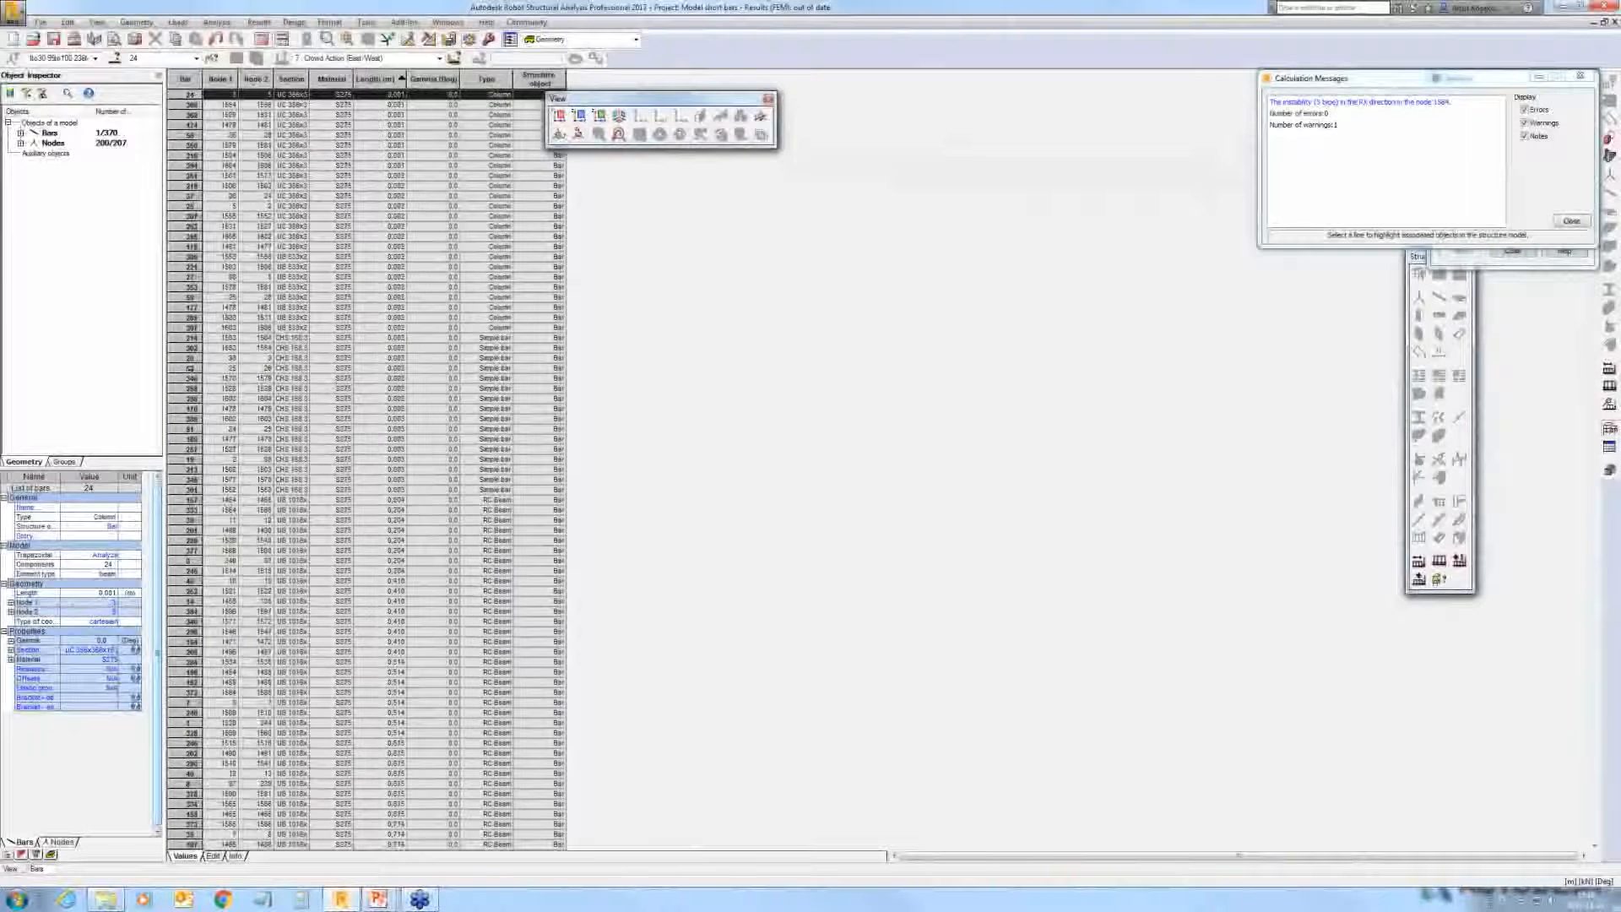
left_click(190, 368, "shift")
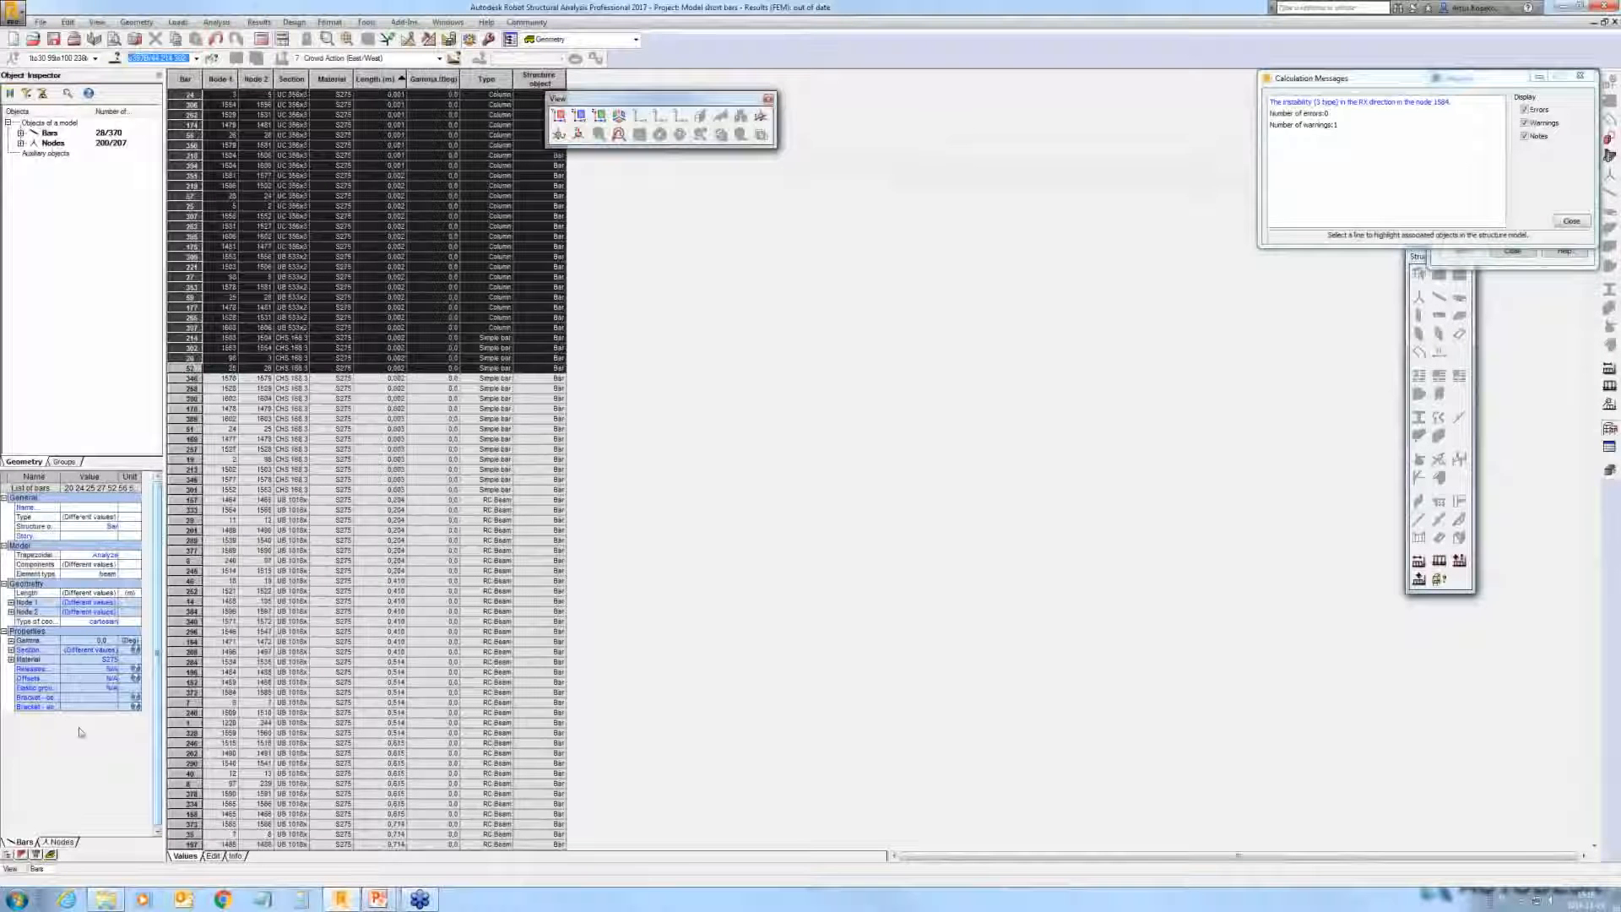
Step: Examine the selected short bars around node 1527 in the model view
left_click(12, 869)
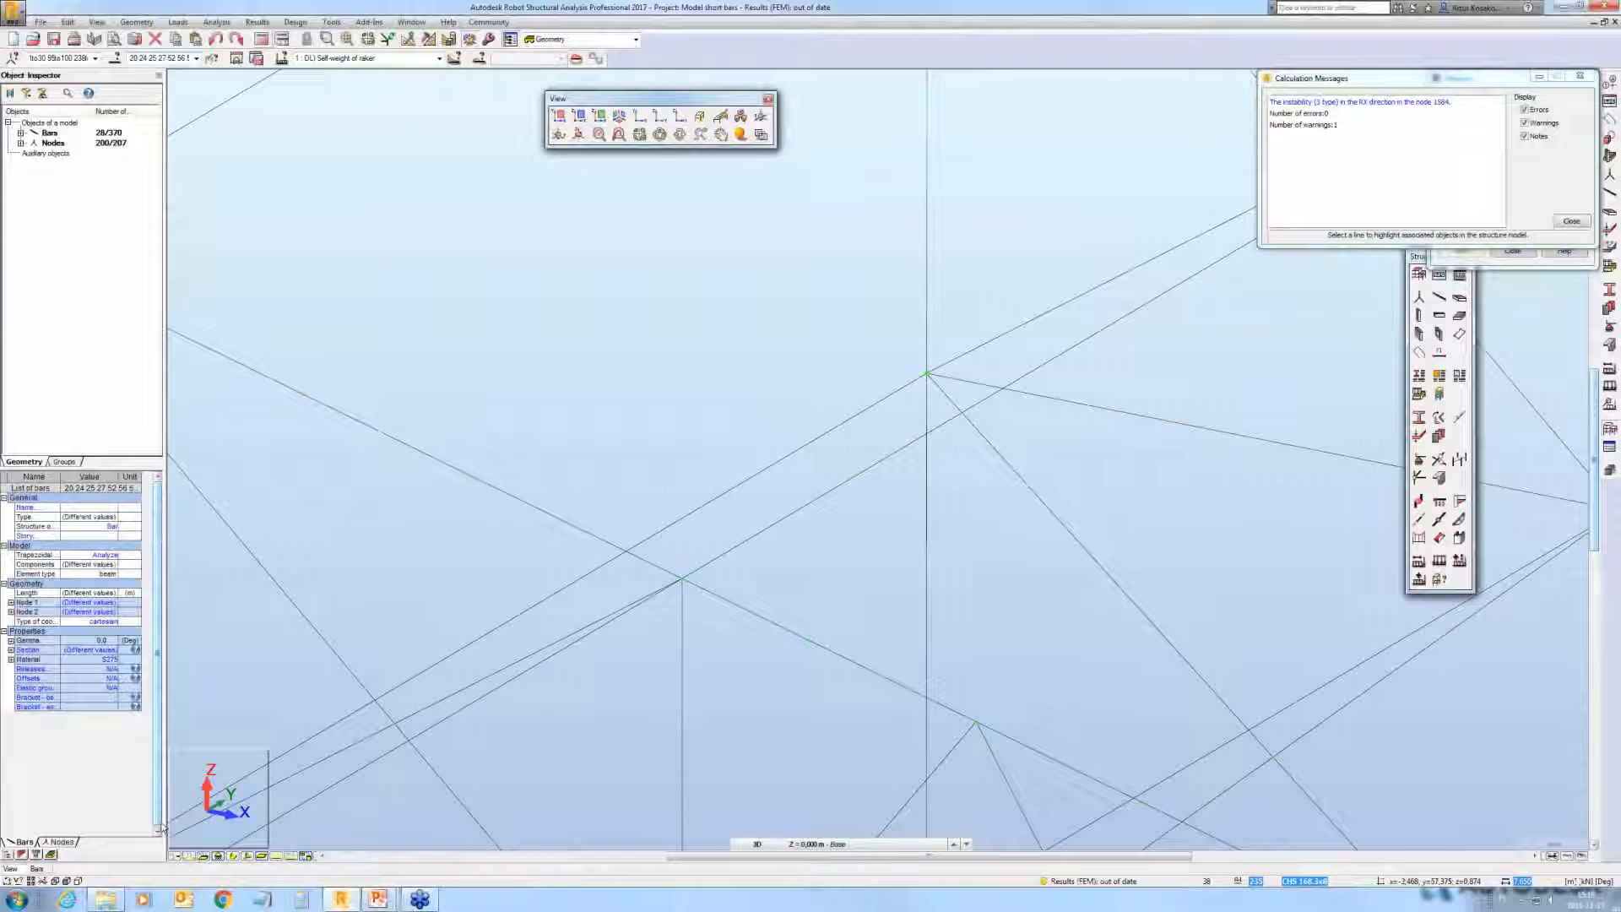
middle_click_drag(735, 503, 731, 504)
scroll(763, 430, "down", 5)
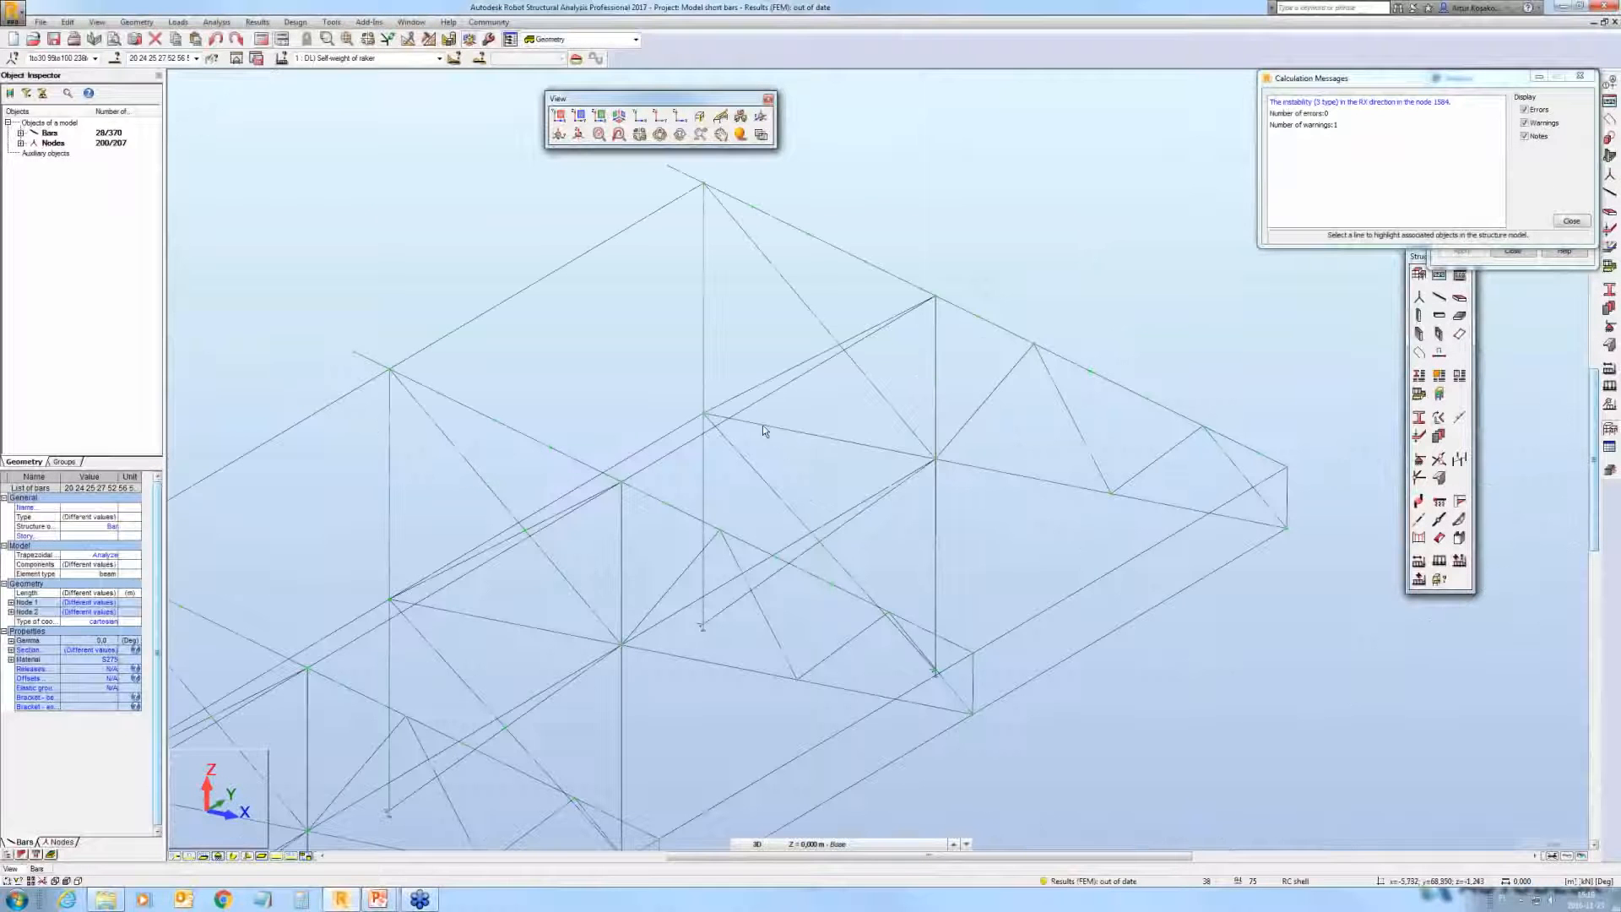
scroll(762, 426, "down", 1)
scroll(801, 413, "up", 8)
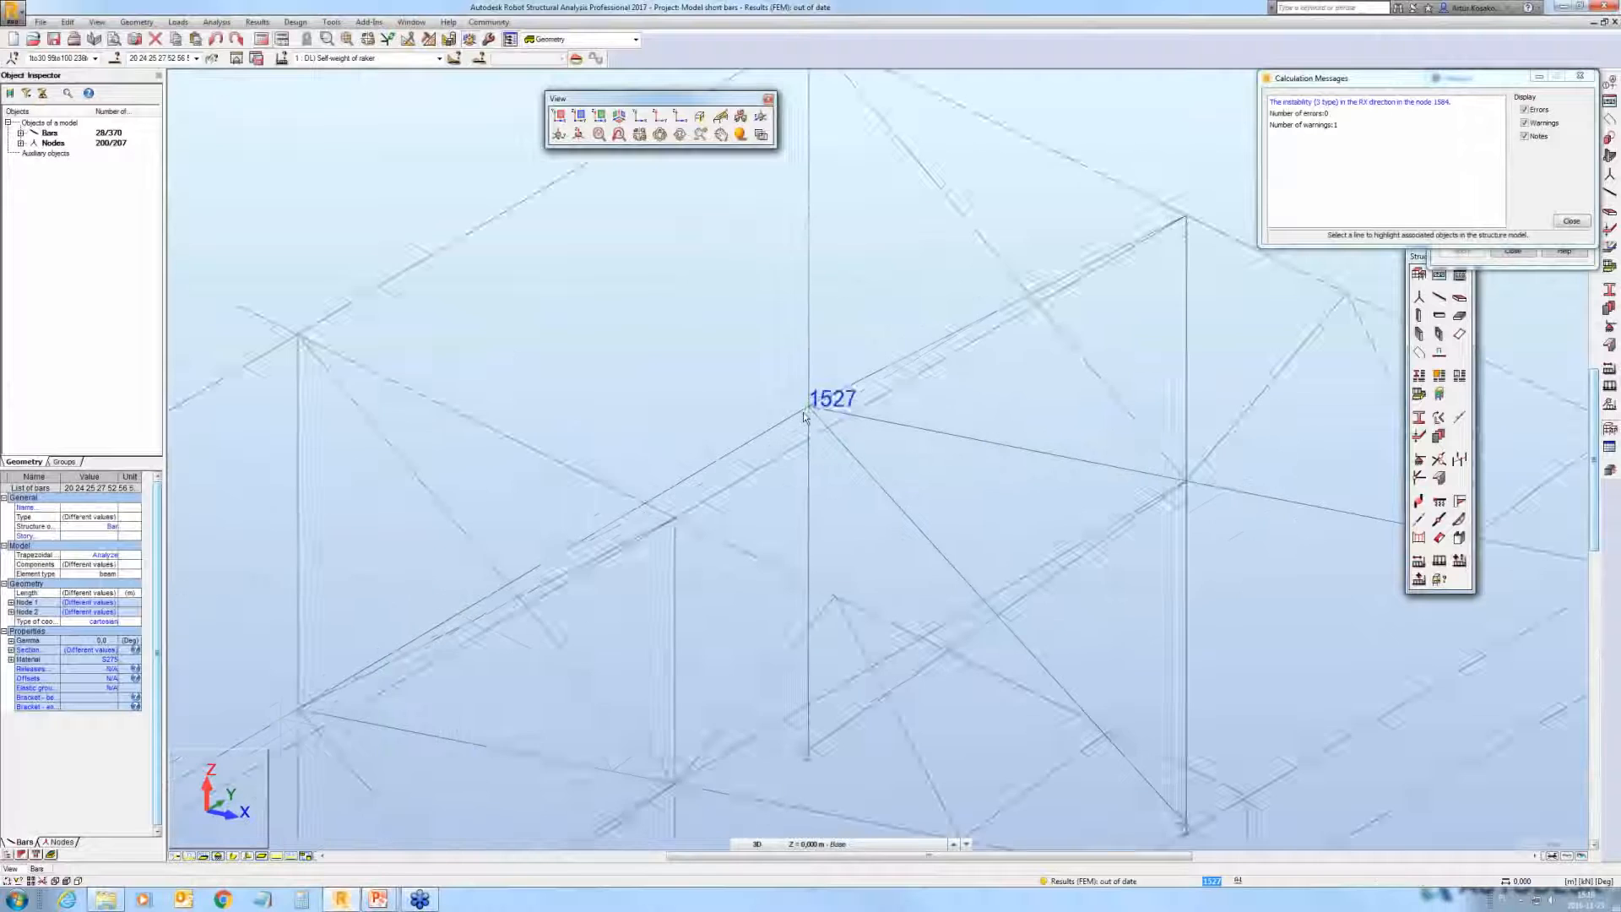
scroll(796, 414, "up", 5)
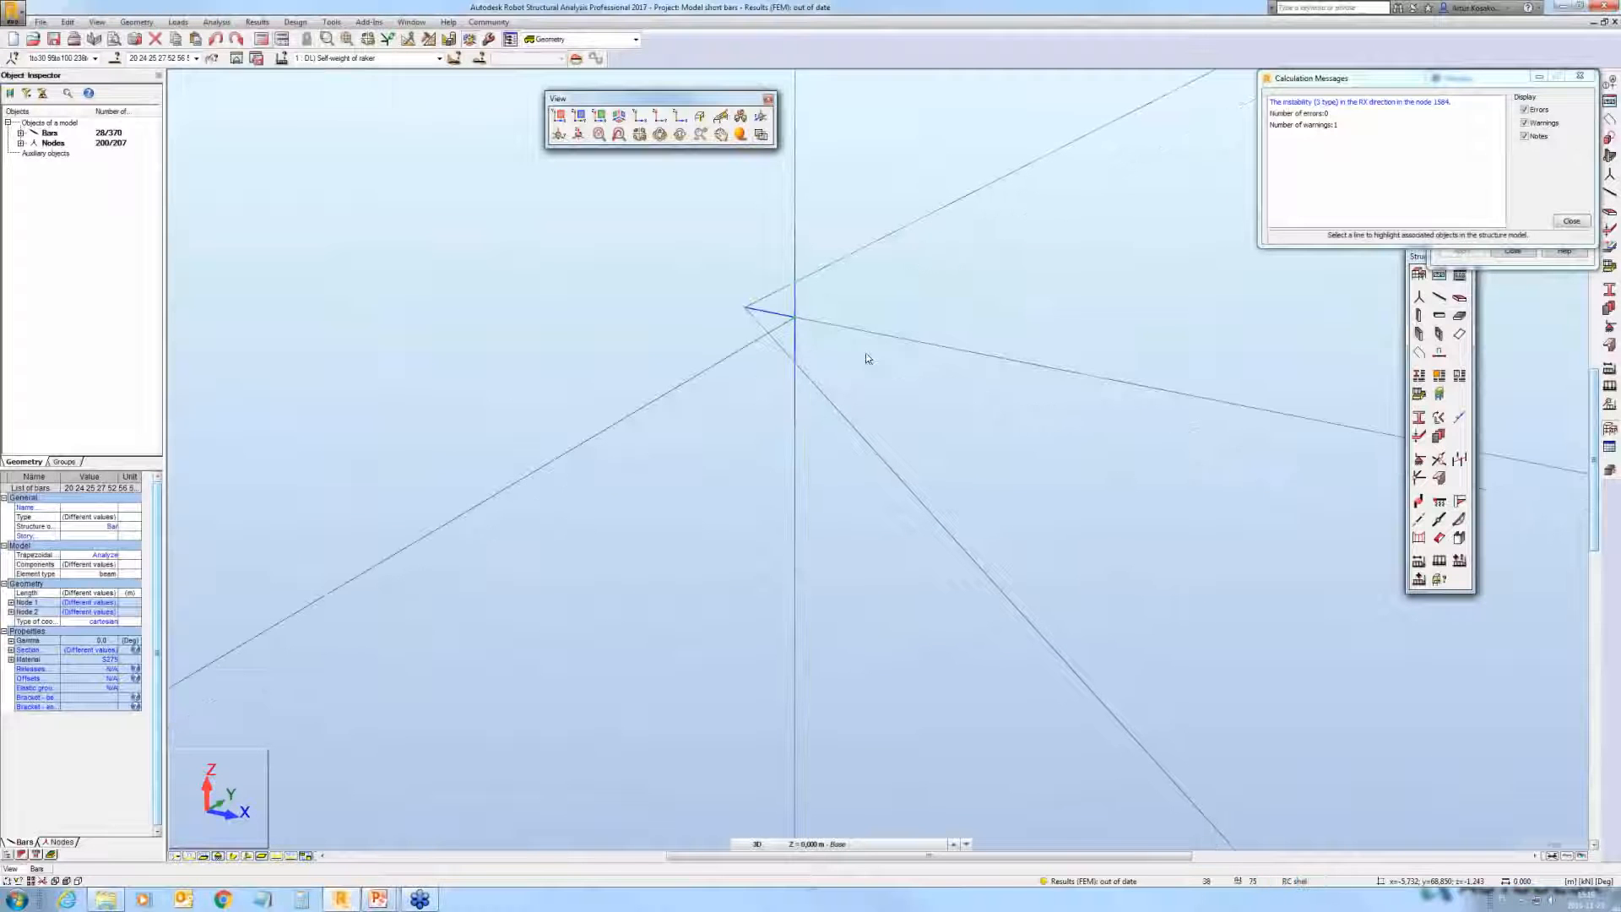
Step: Reopen the project Model short bars.rtd without saving the current changes
left_click(40, 22)
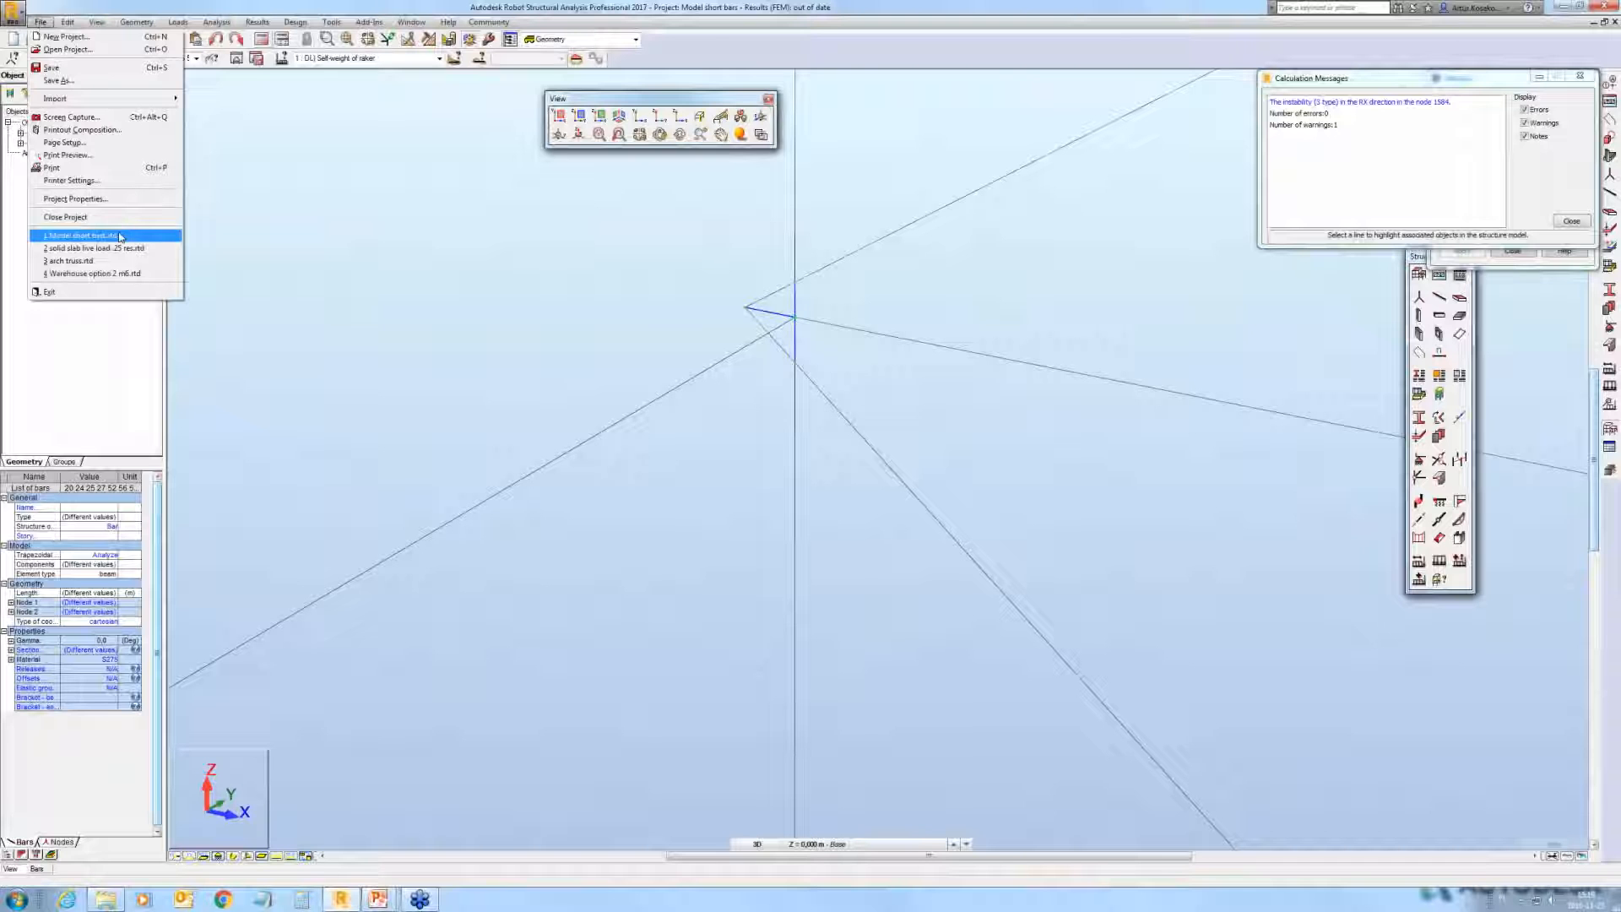
left_click(120, 237)
left_click(838, 478)
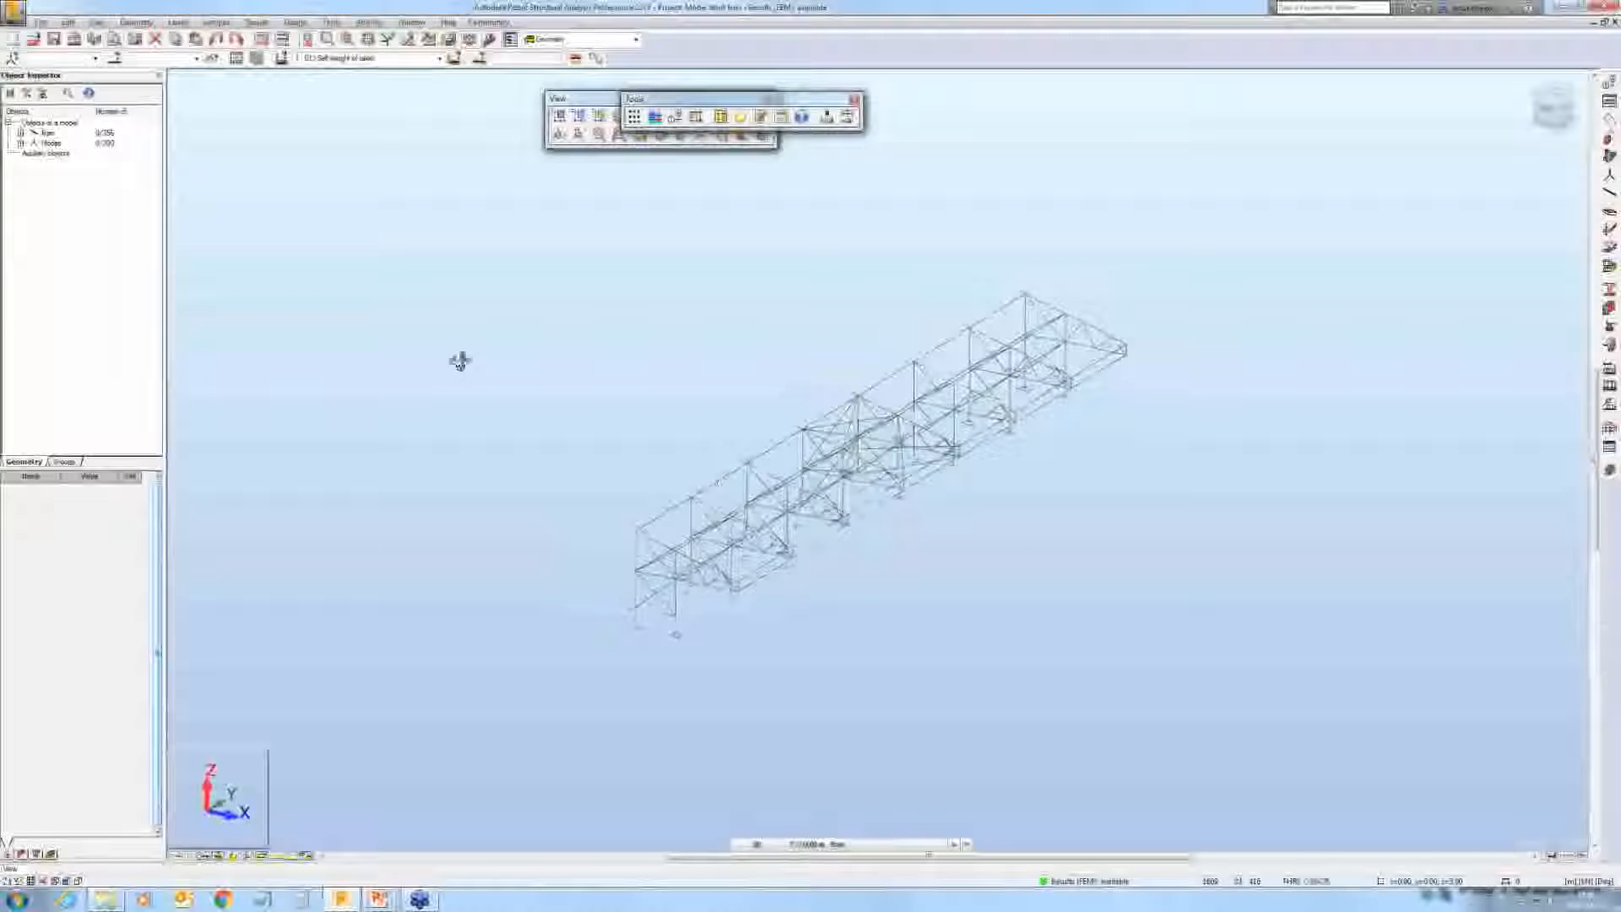
Step: Run a detailed correction of the whole structure to the vertical plane through three picked nodes on the outer long side, with 0.010 m precision
middle_click_drag(460, 361, 422, 366, "shift")
left_click(97, 23)
mouse_move(68, 23)
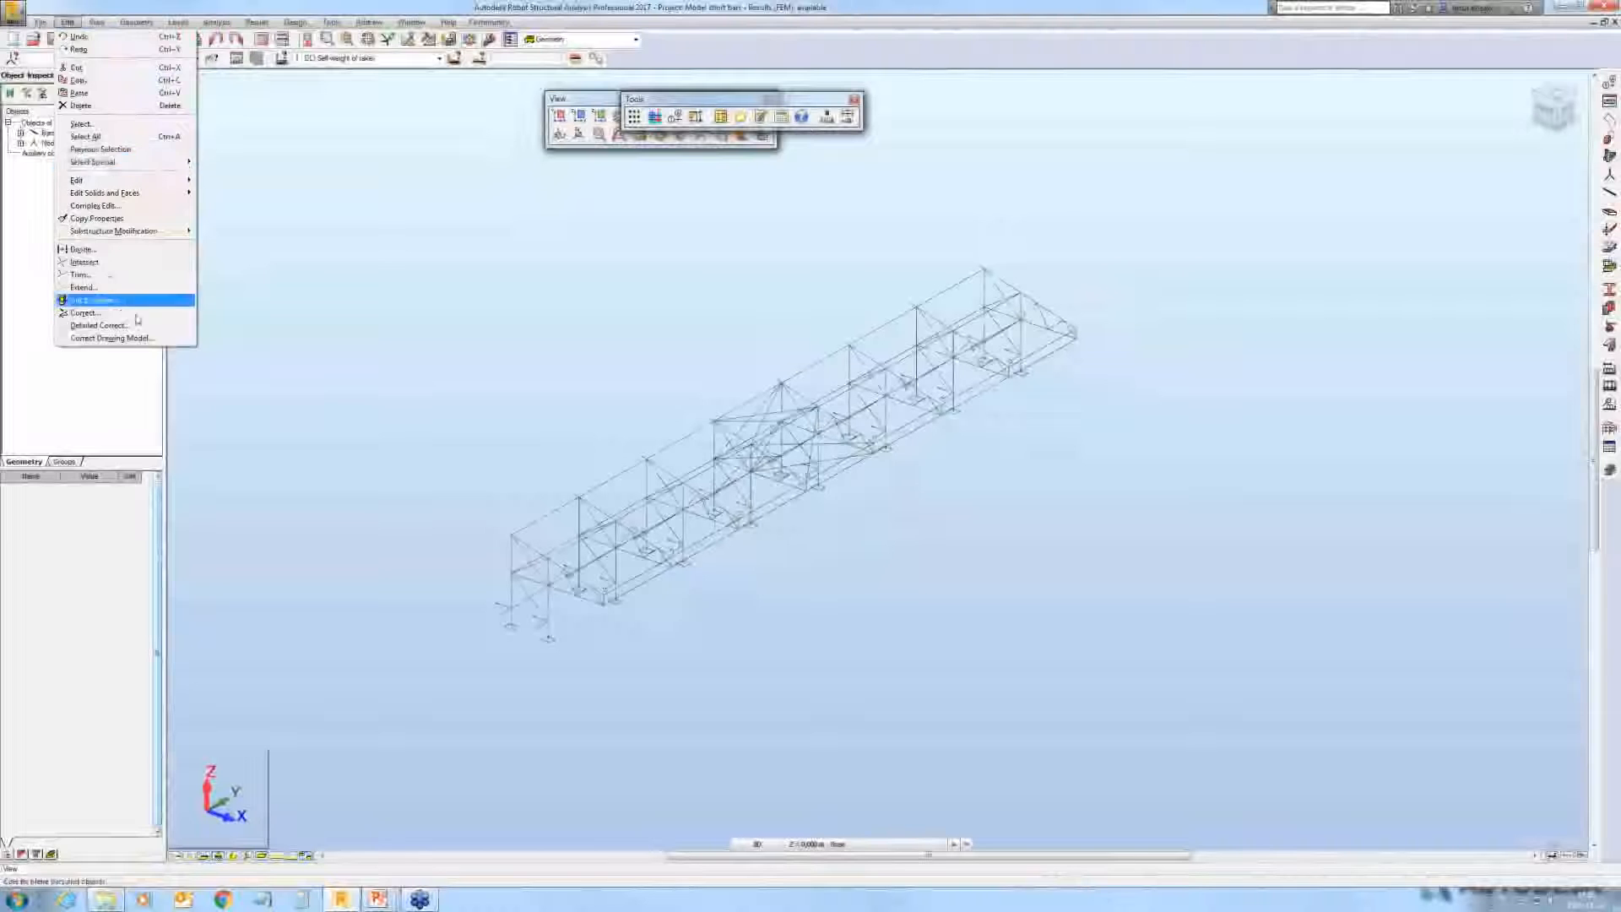
left_click(99, 325)
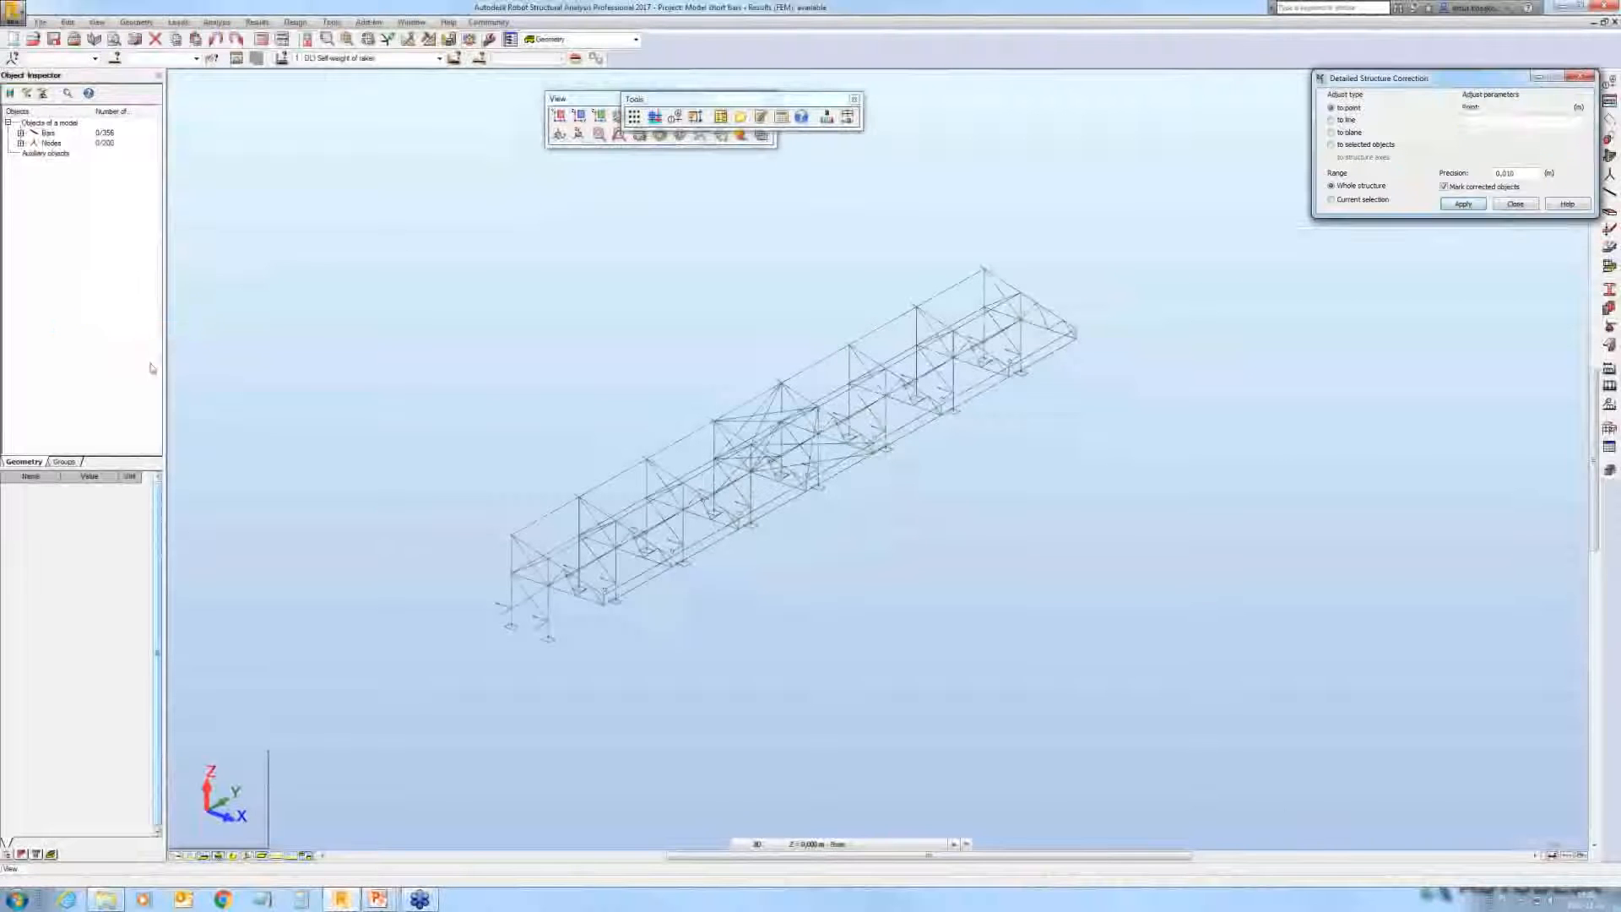
left_click(1353, 146)
left_click(1360, 134)
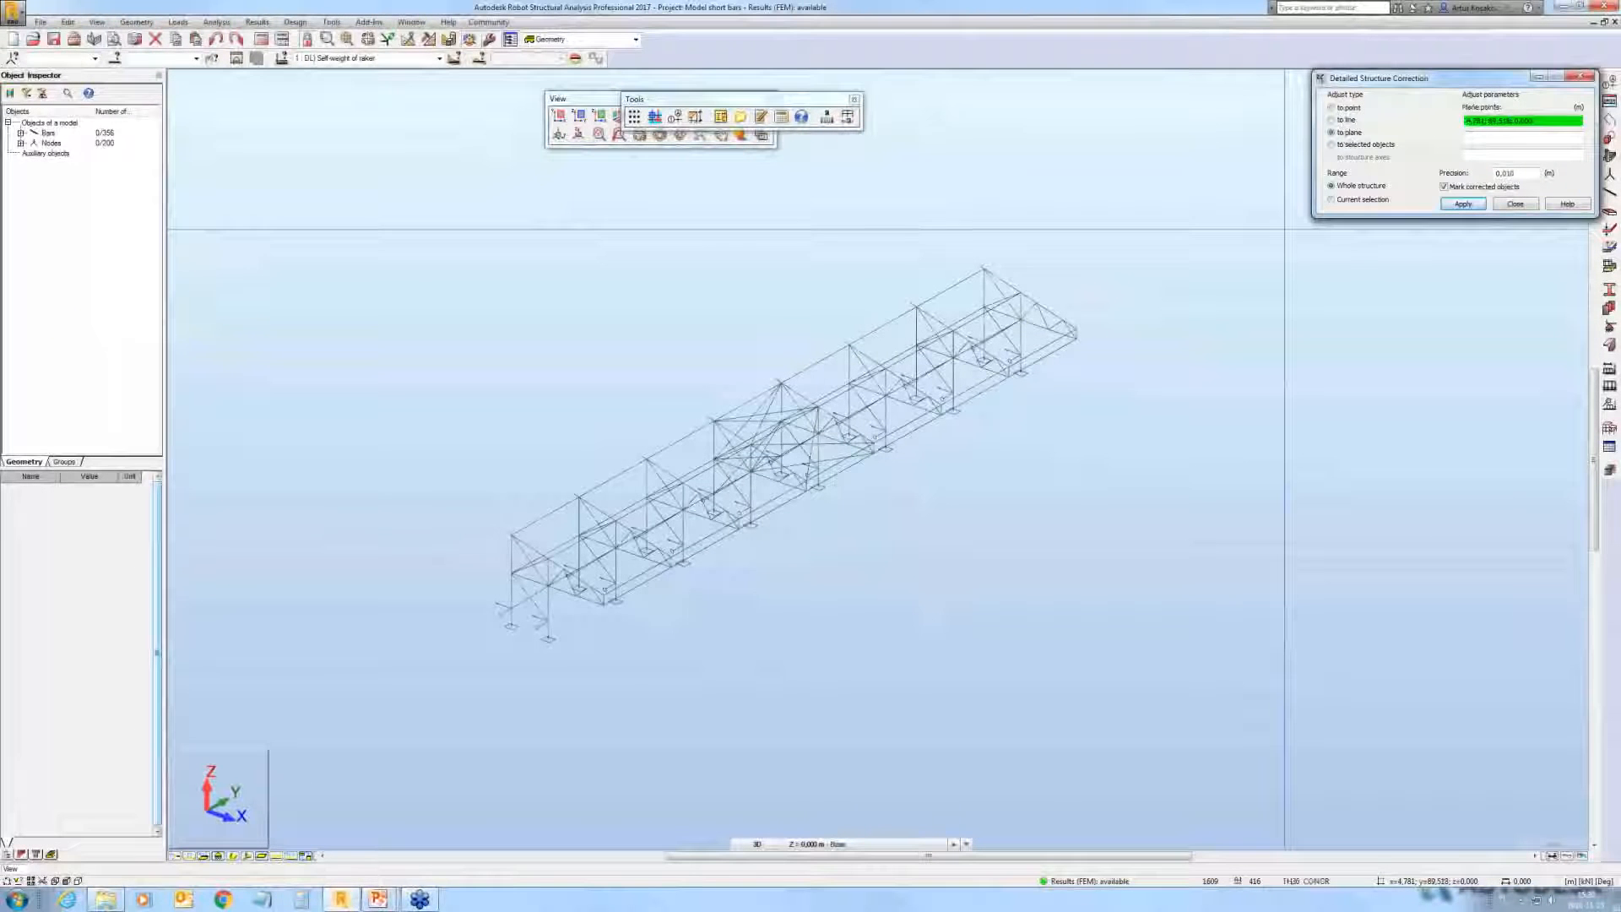
middle_click_drag(516, 617, 556, 594)
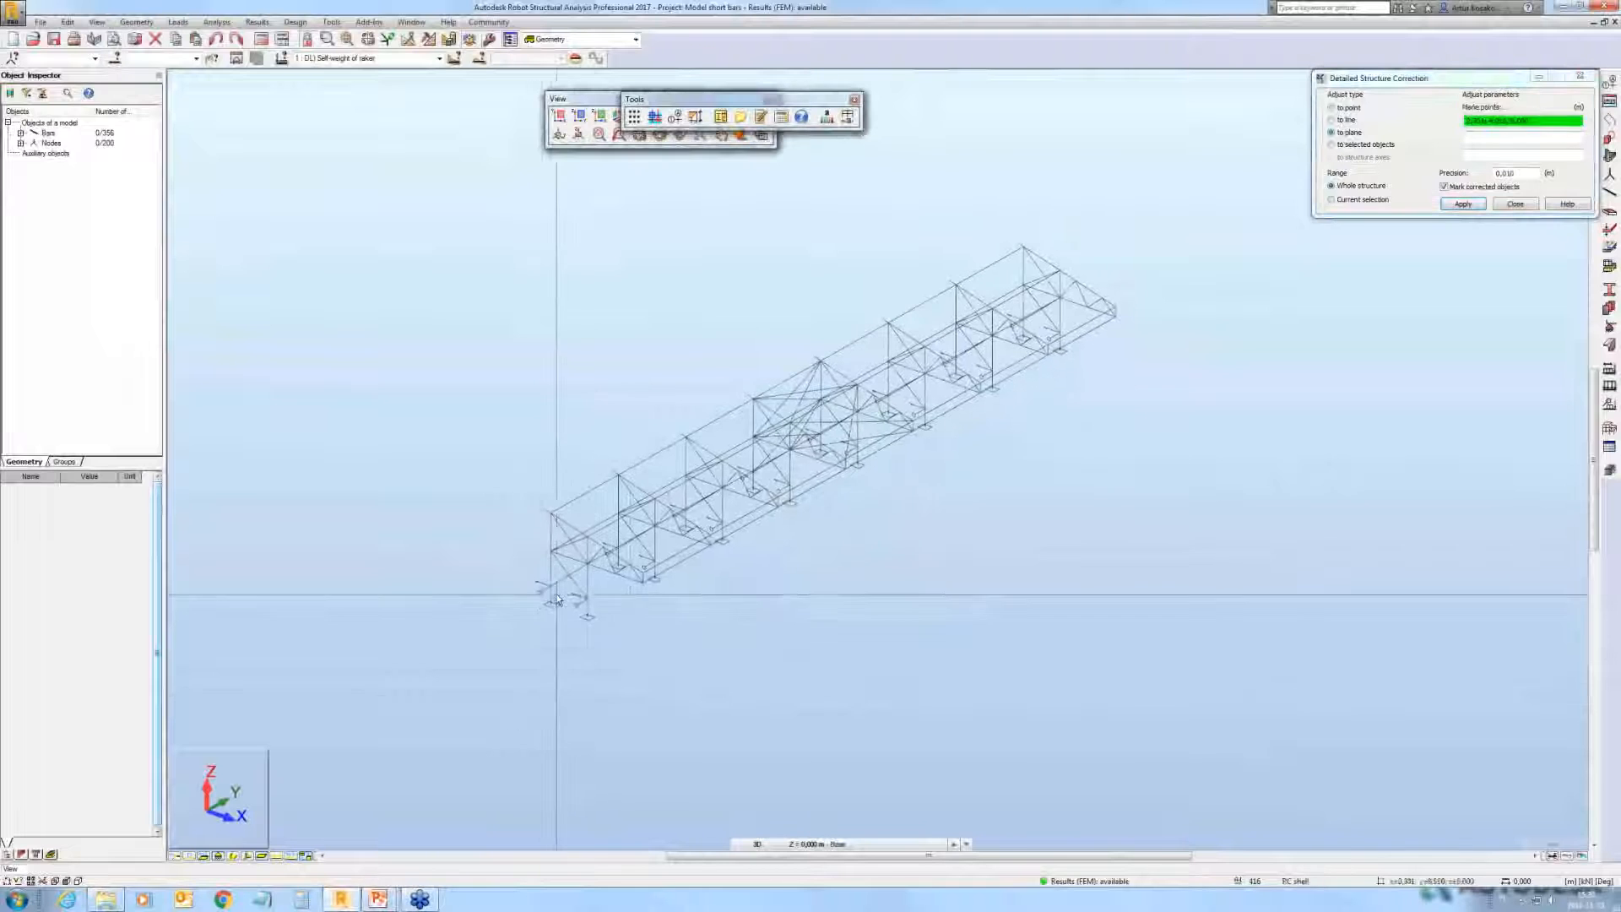
left_click(556, 594)
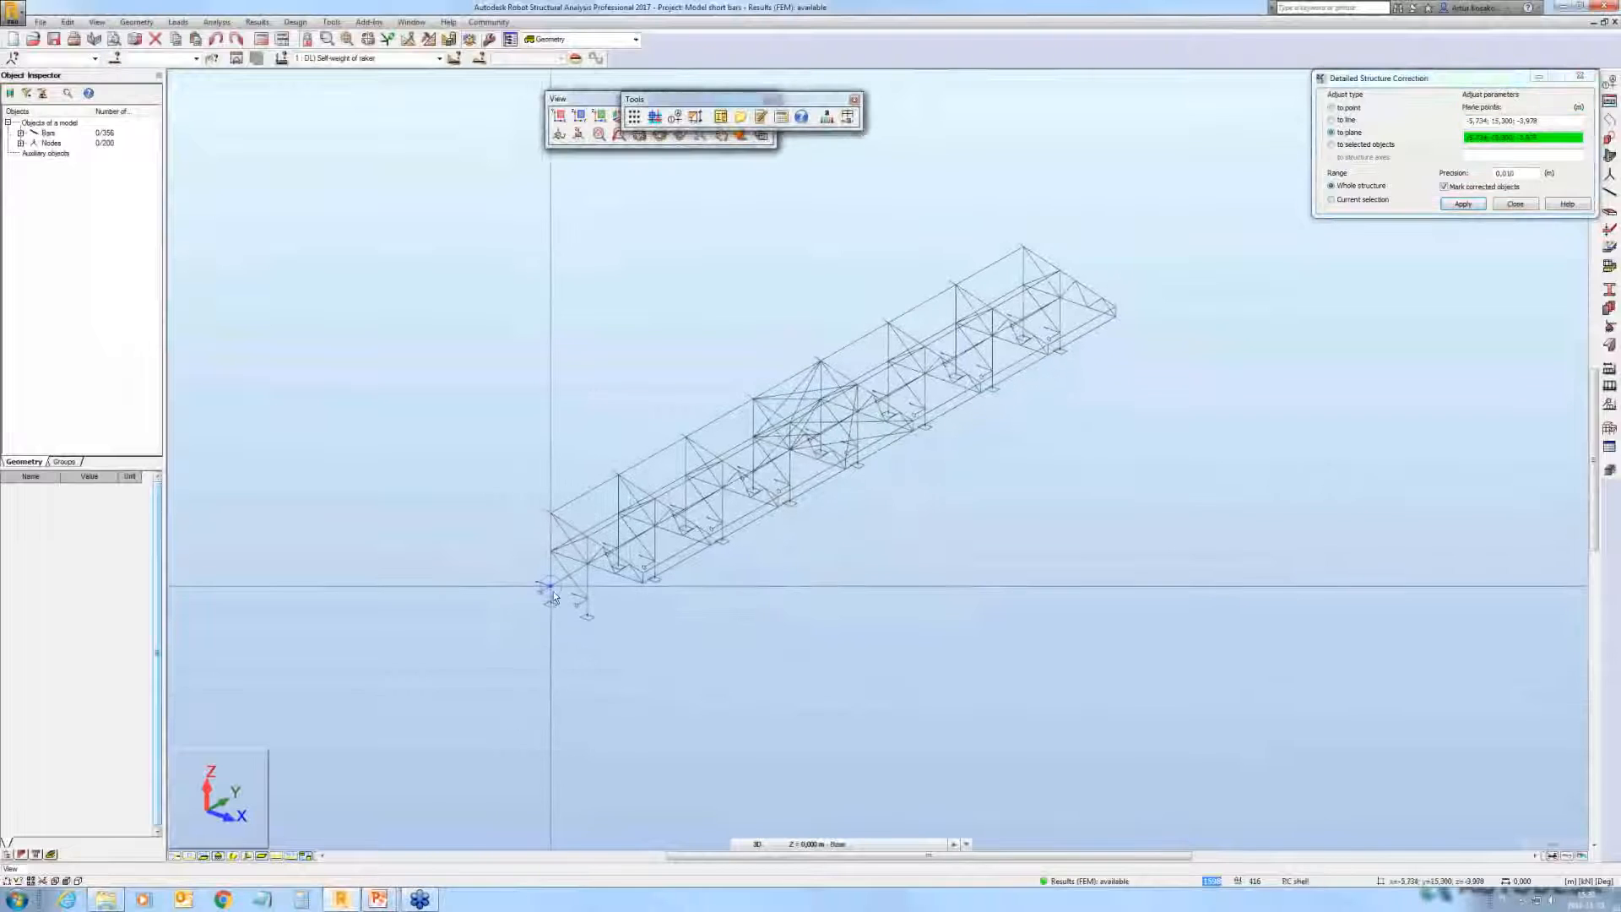
left_click(549, 515)
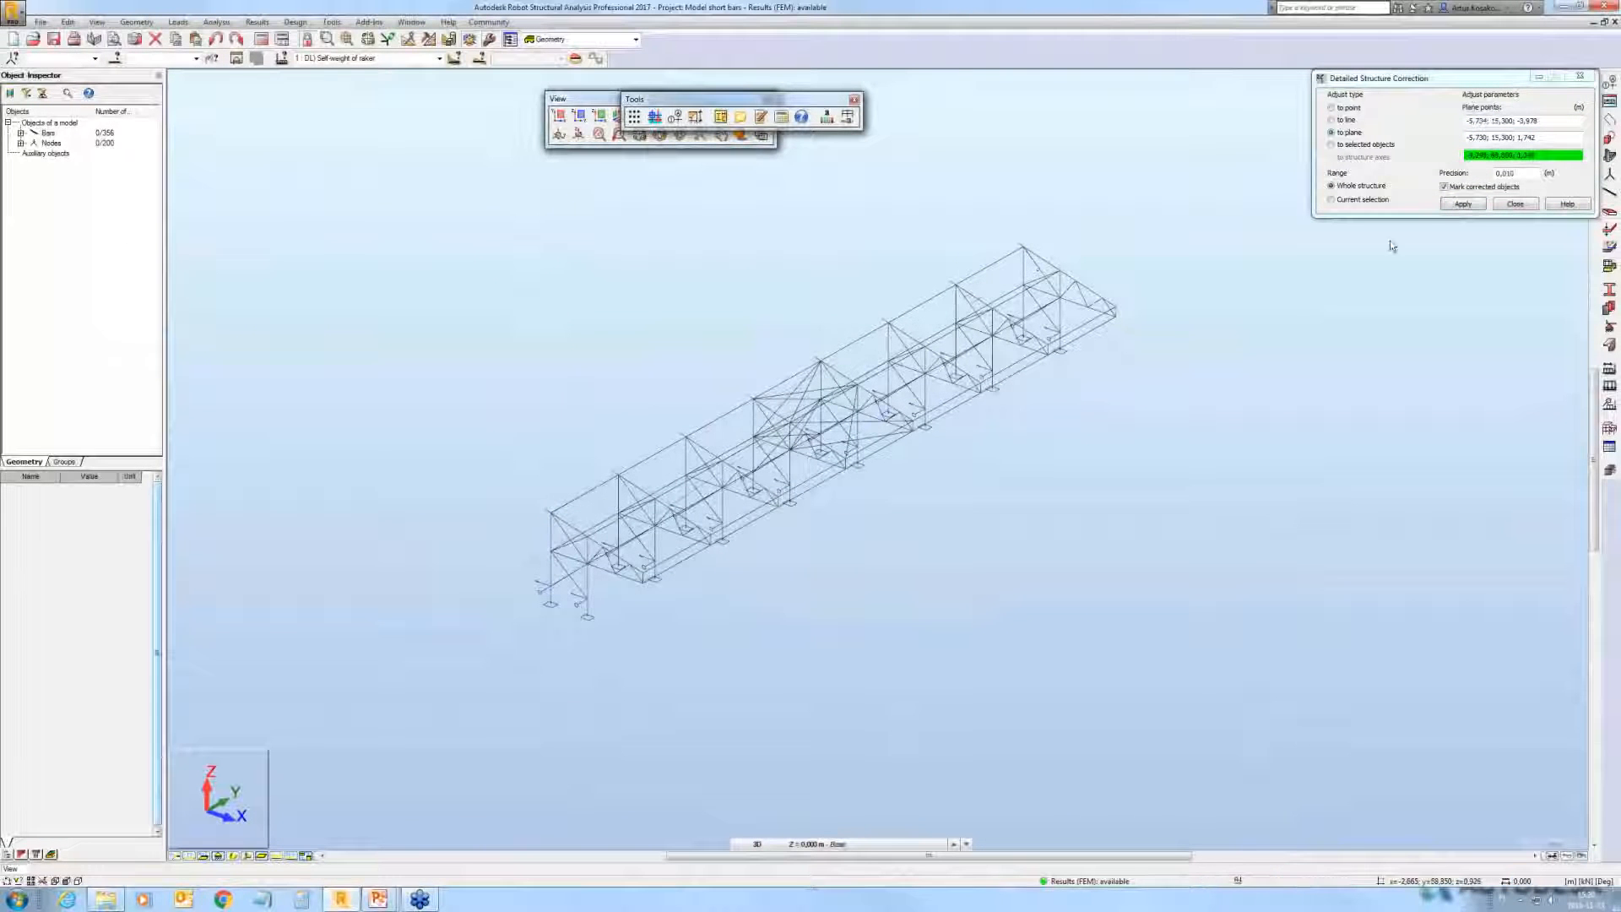
left_click(1463, 203)
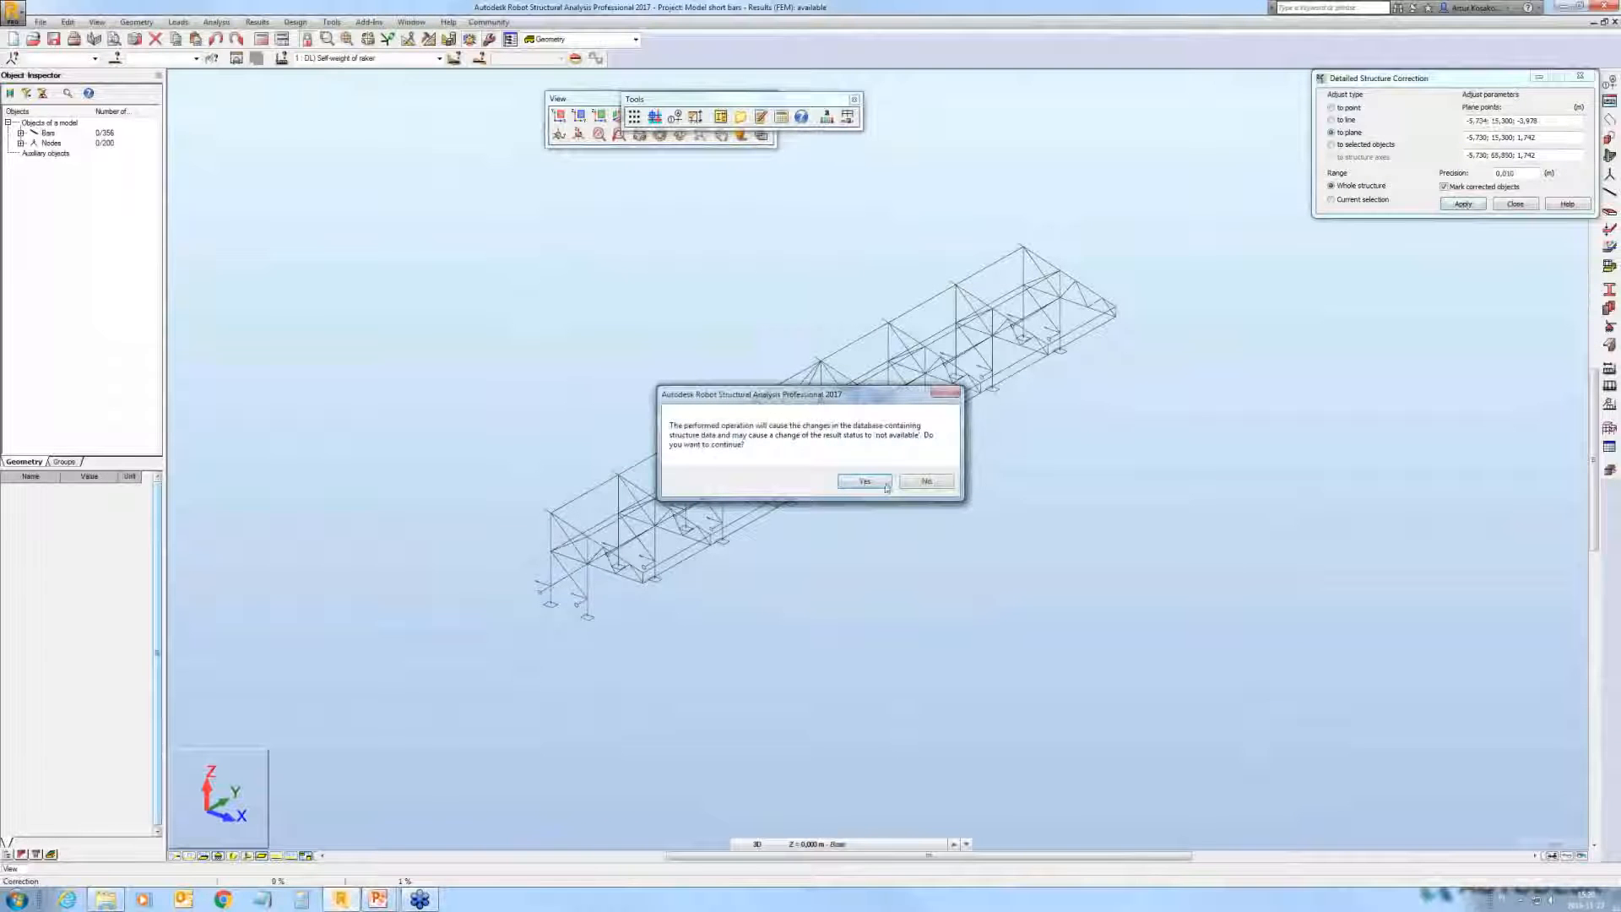
left_click(885, 485)
Step: Correct the whole structure to the near-horizontal plane through picked nodes at (-5.730; 15.300; -1.243), (2.471; 15.300; -1.241) and (2.471; 68.850; -1.241)
left_click(1494, 121)
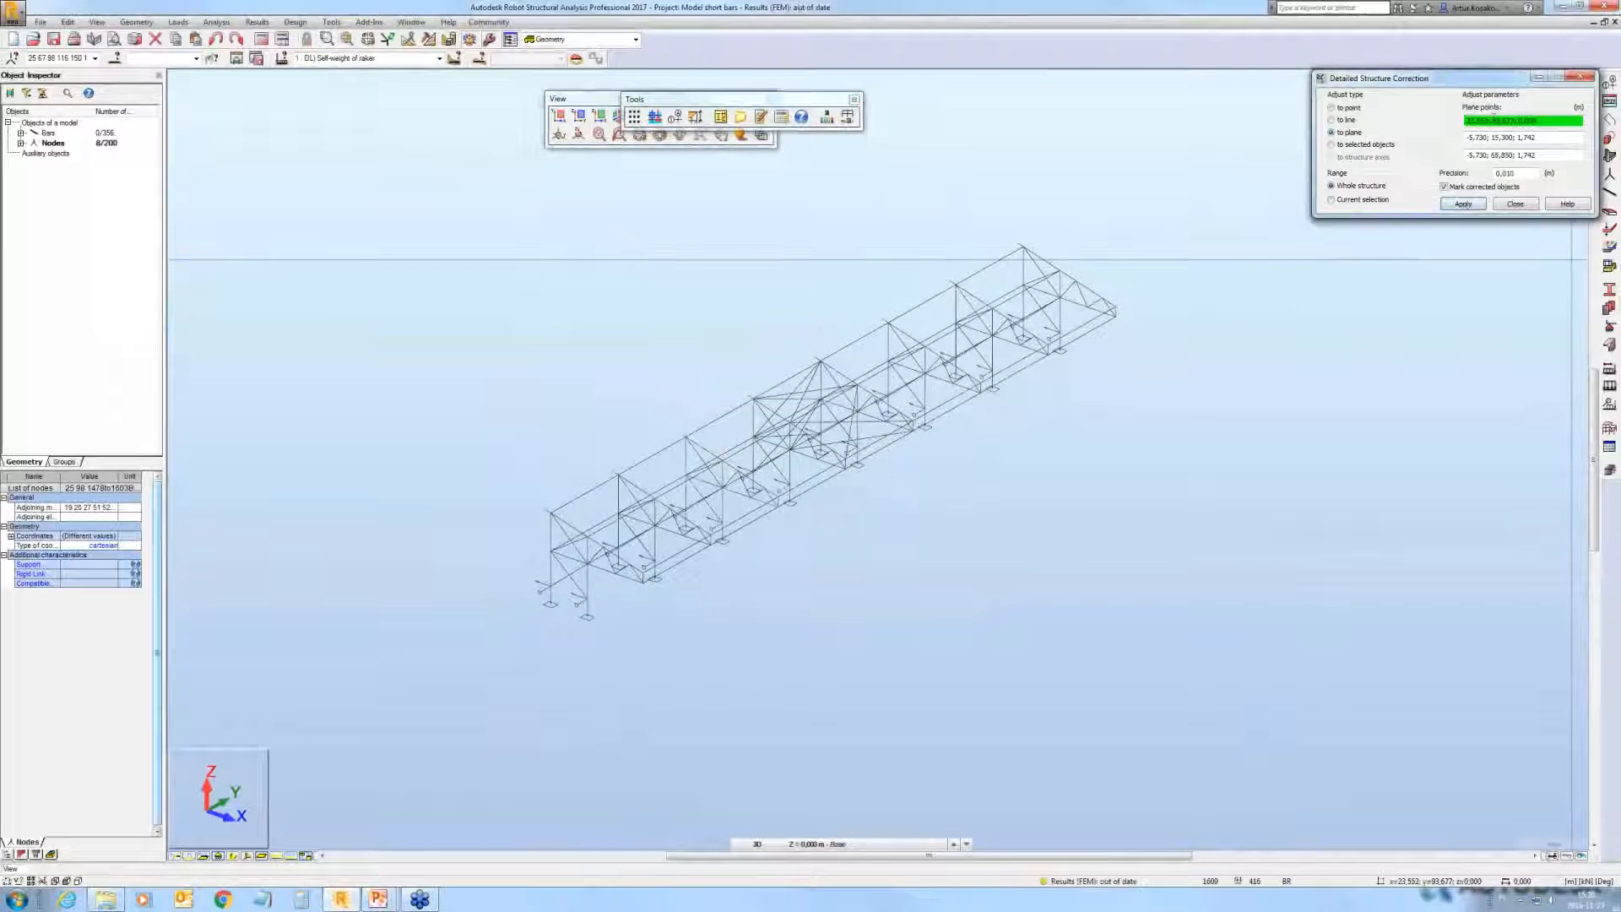
left_click(552, 559)
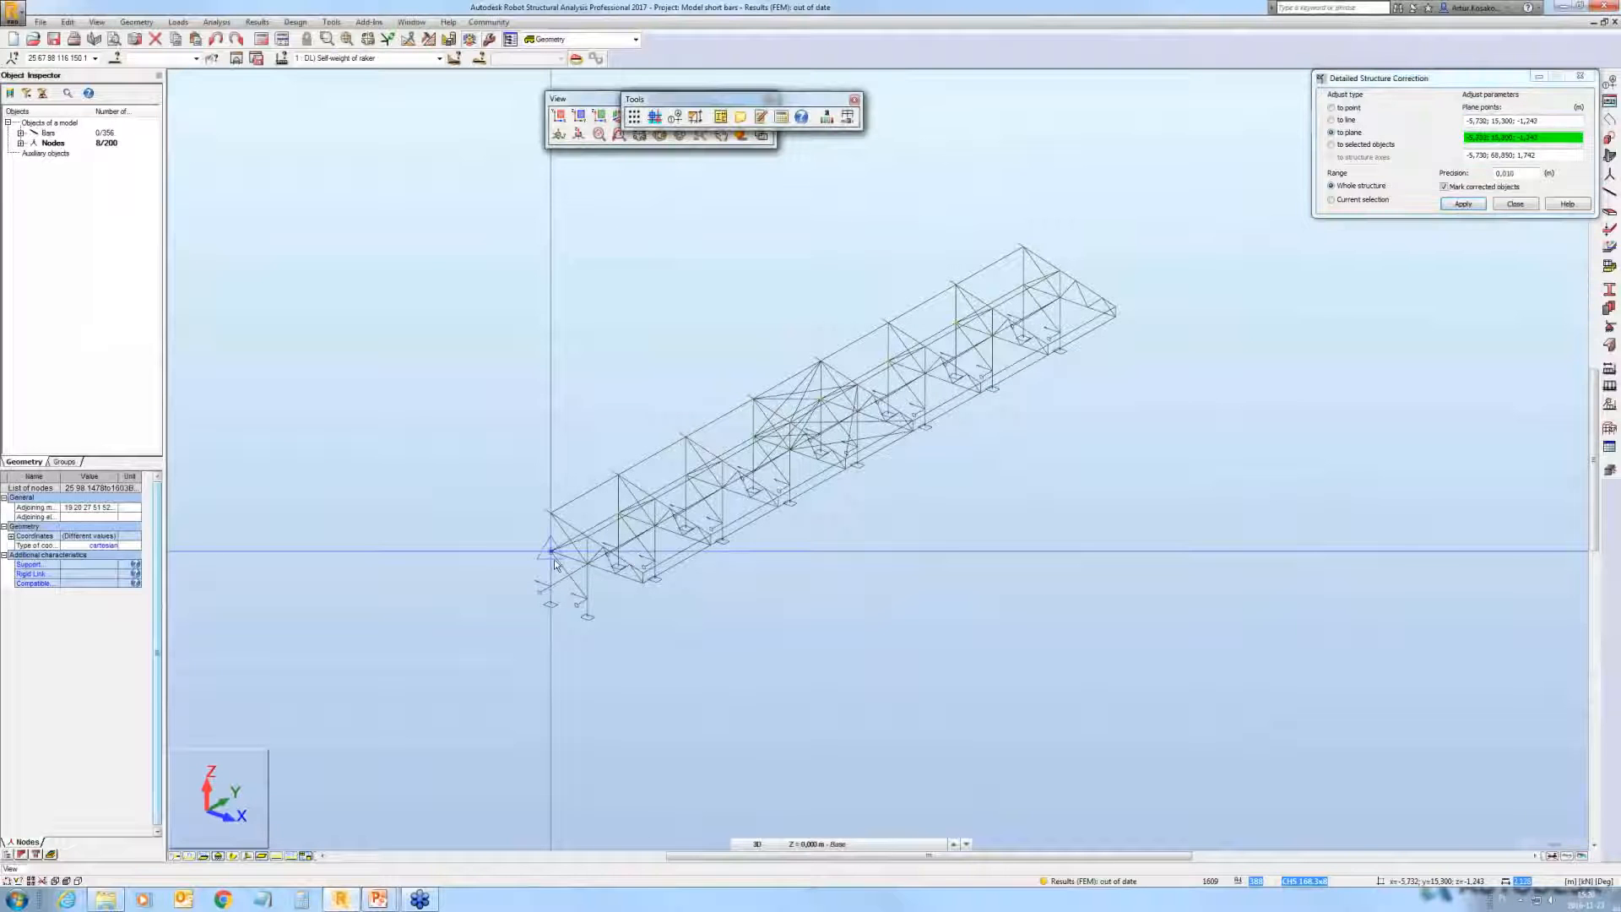
left_click(645, 586)
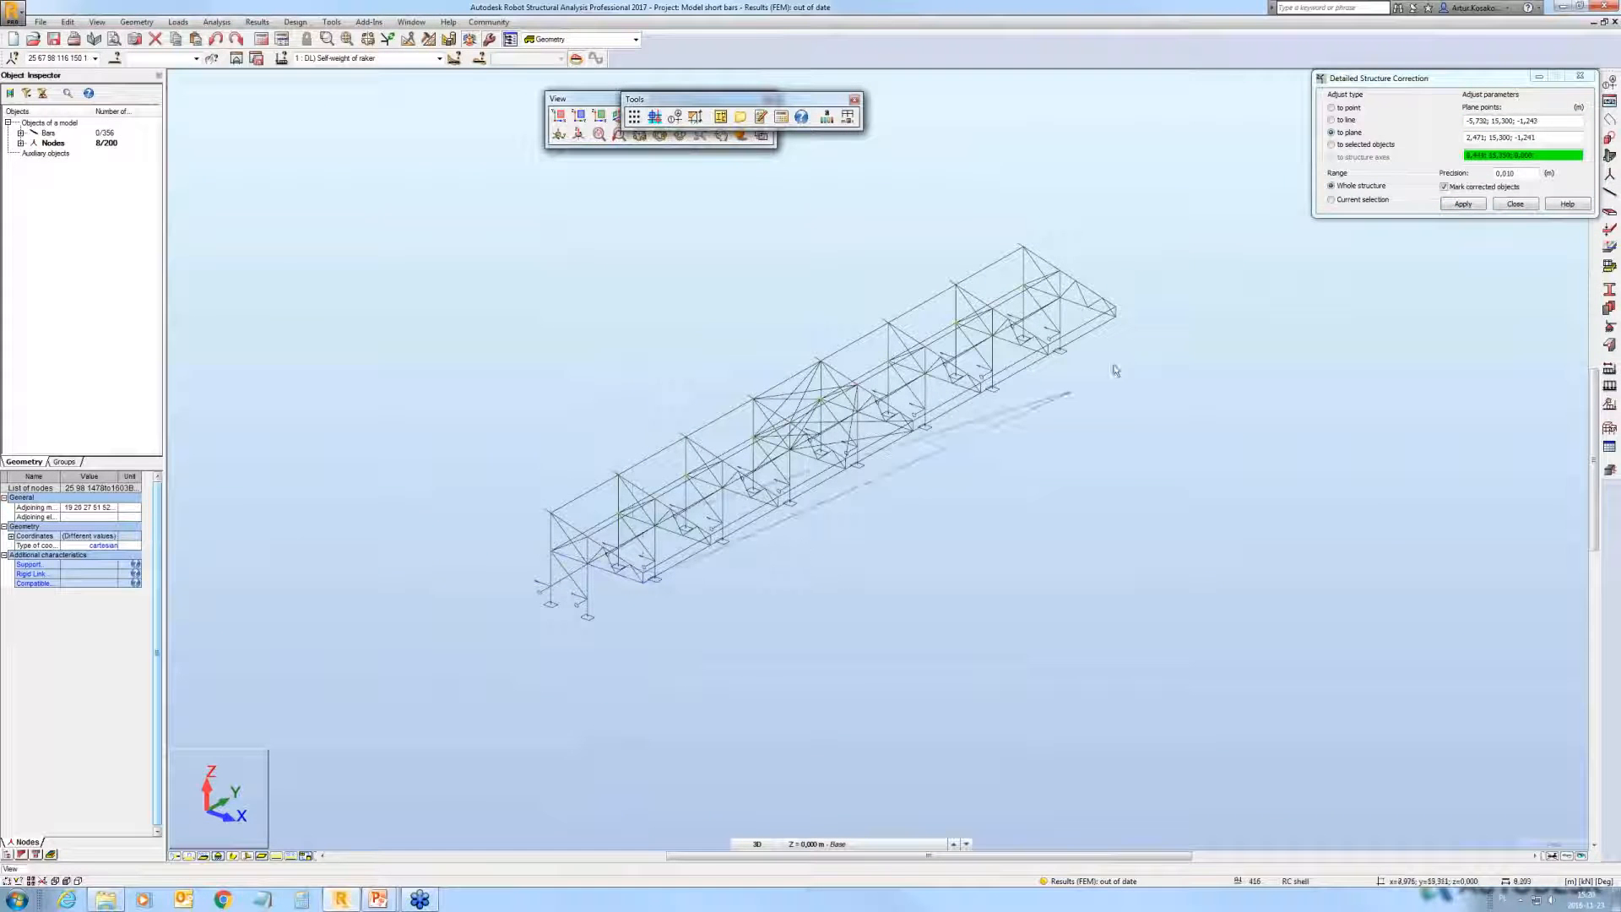
left_click(1476, 205)
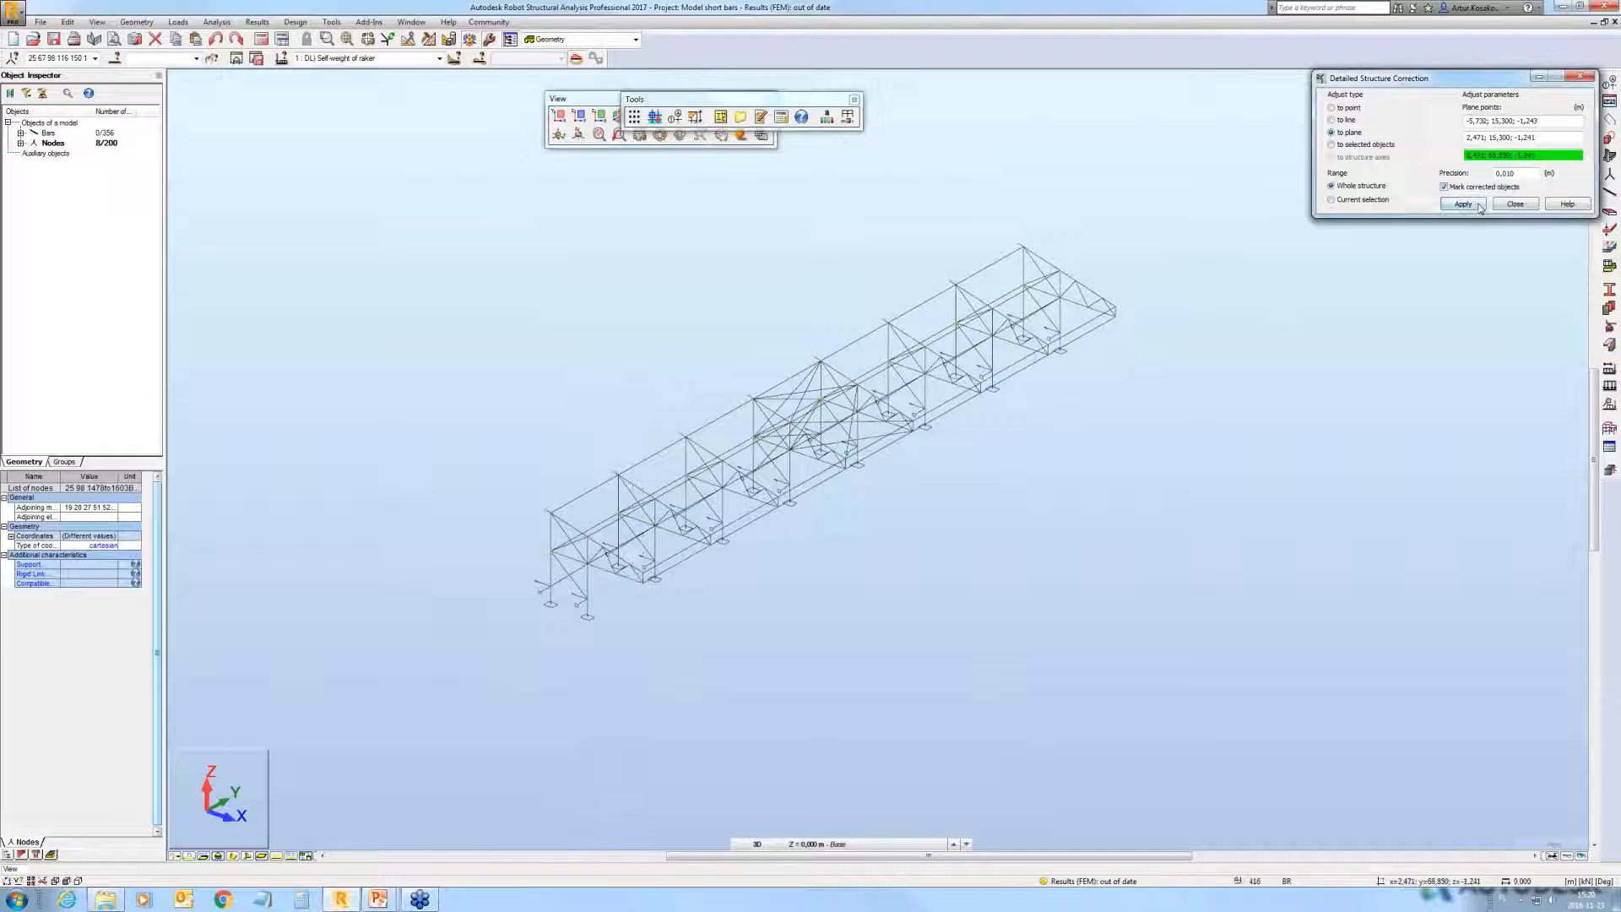
left_click(574, 222)
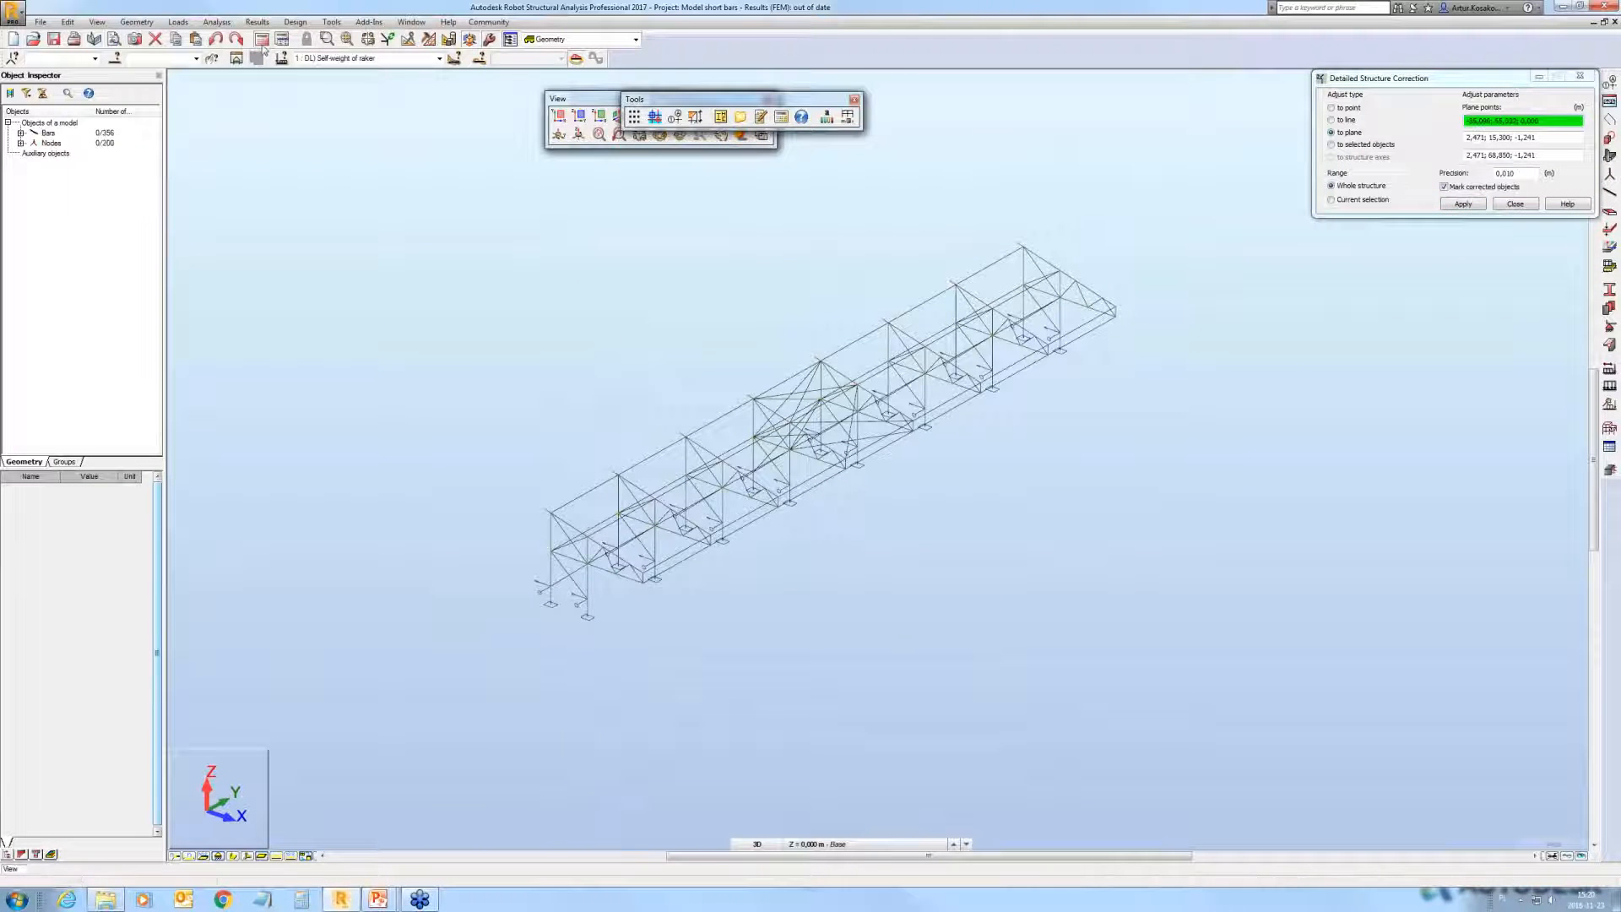
Step: Run the calculations on the corrected model and check which objects the bar length error refers to
left_click(262, 39)
left_click(833, 479)
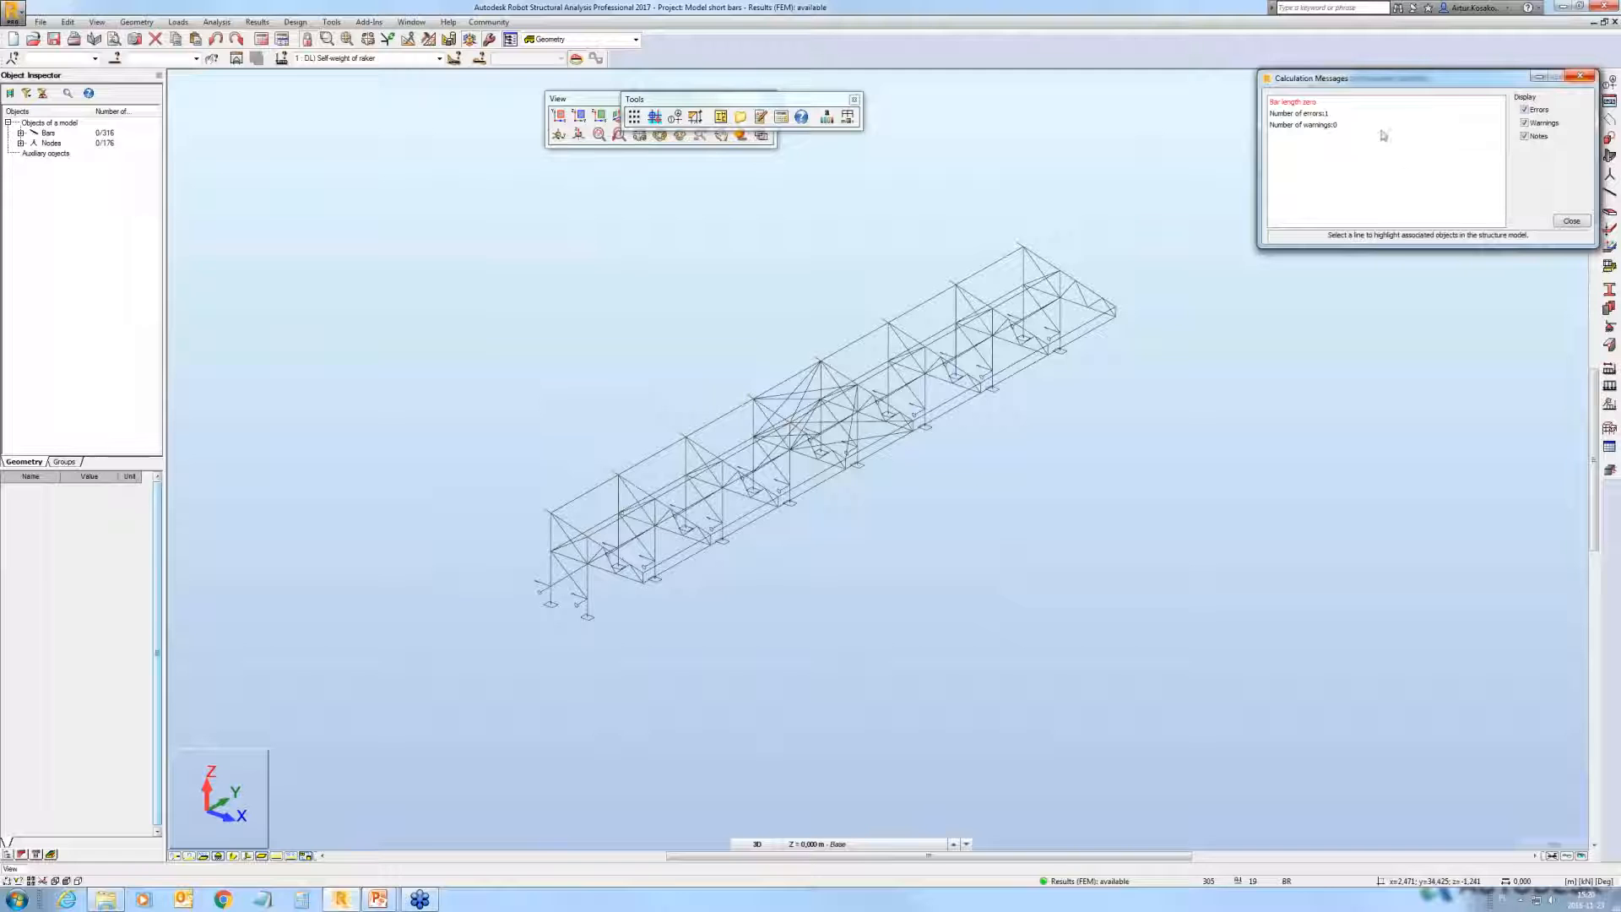
left_click(1312, 103)
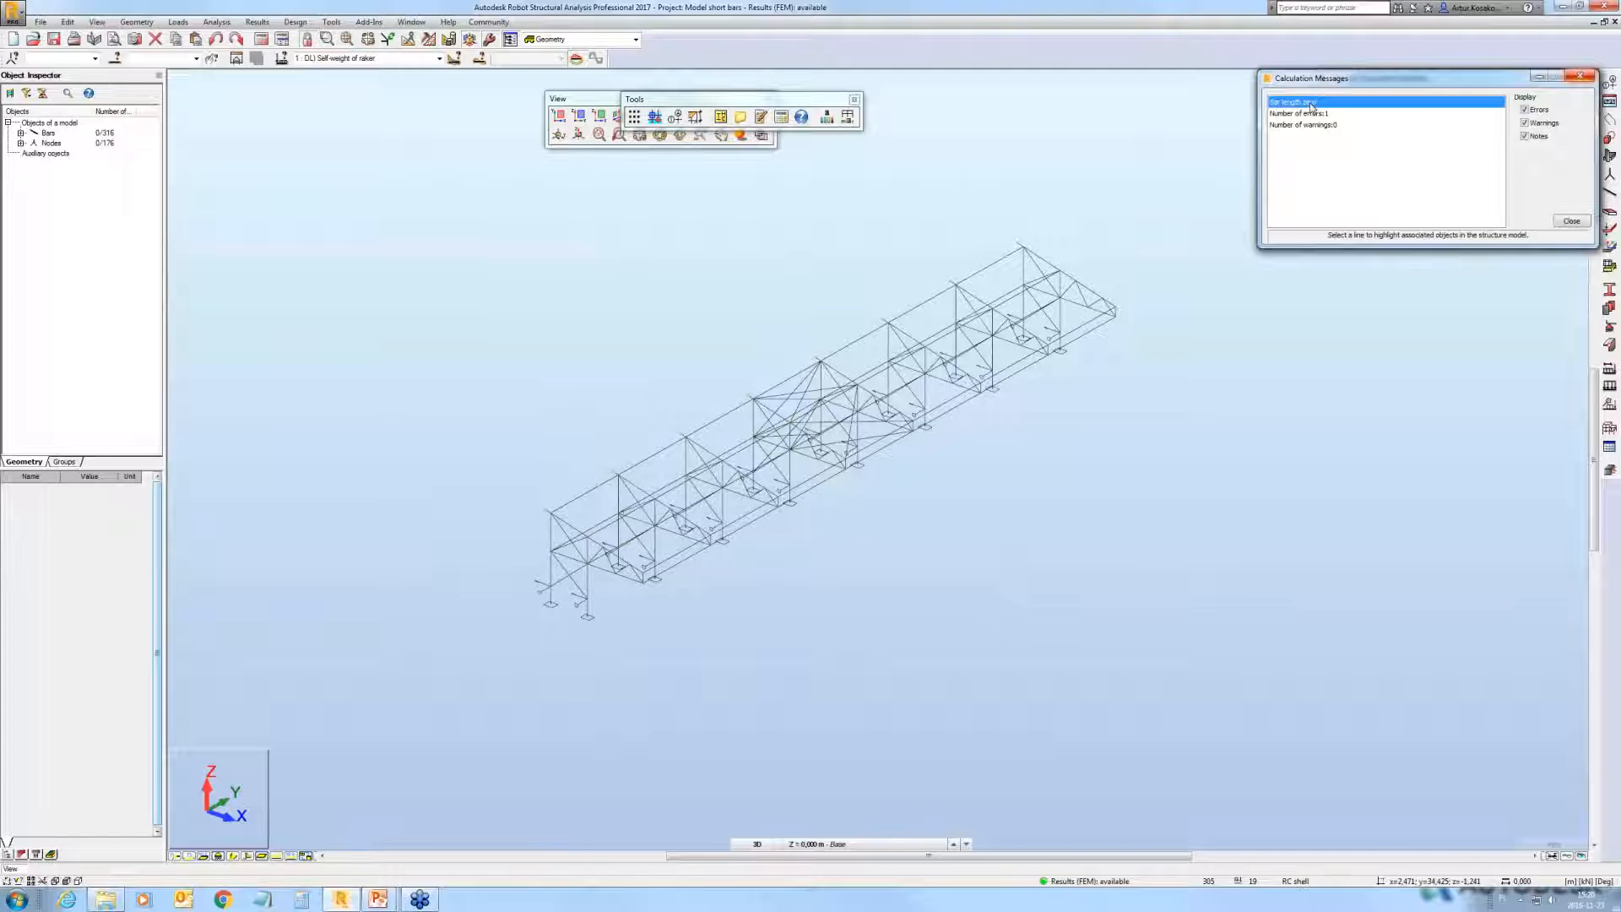
left_click(1577, 77)
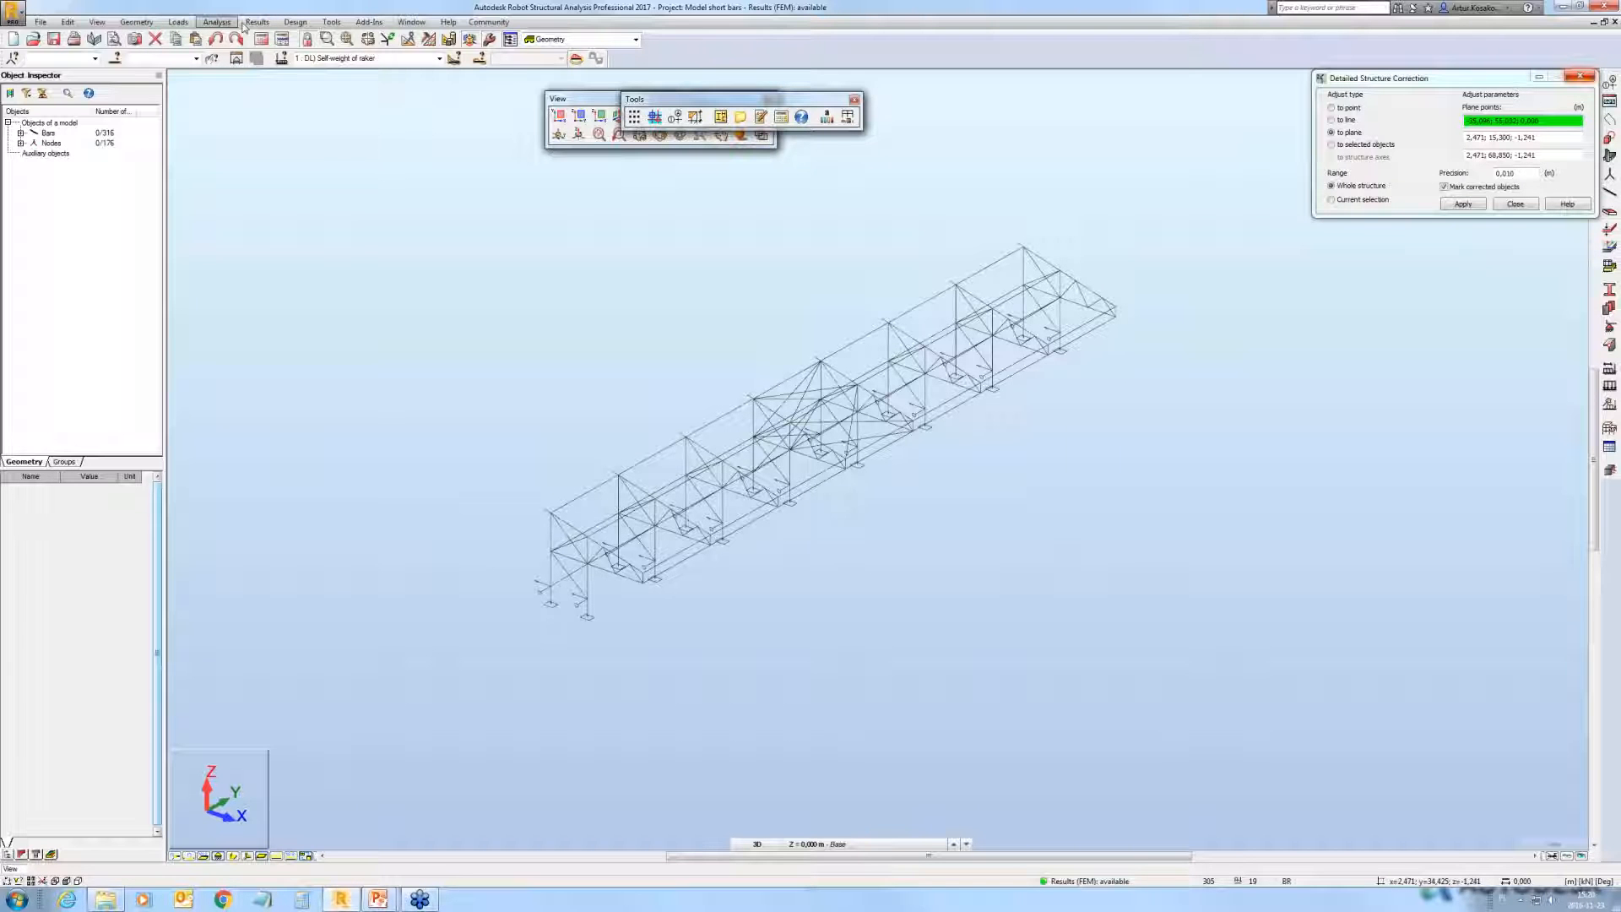
Step: Run a structure verification to check the corrected model for errors and warnings
left_click(217, 23)
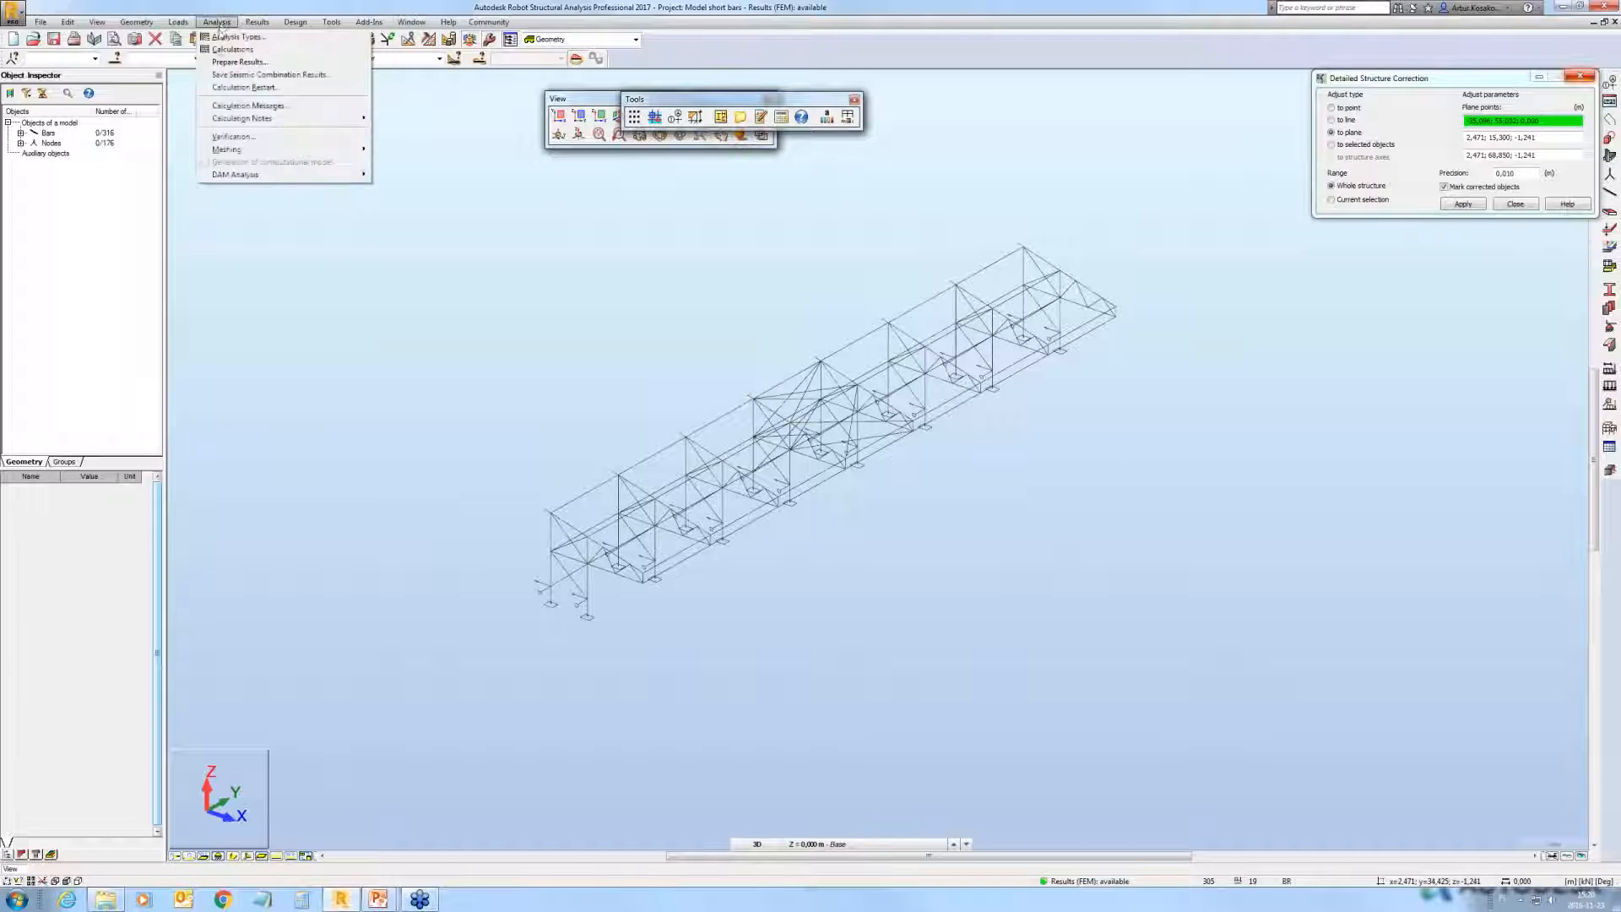
left_click(233, 136)
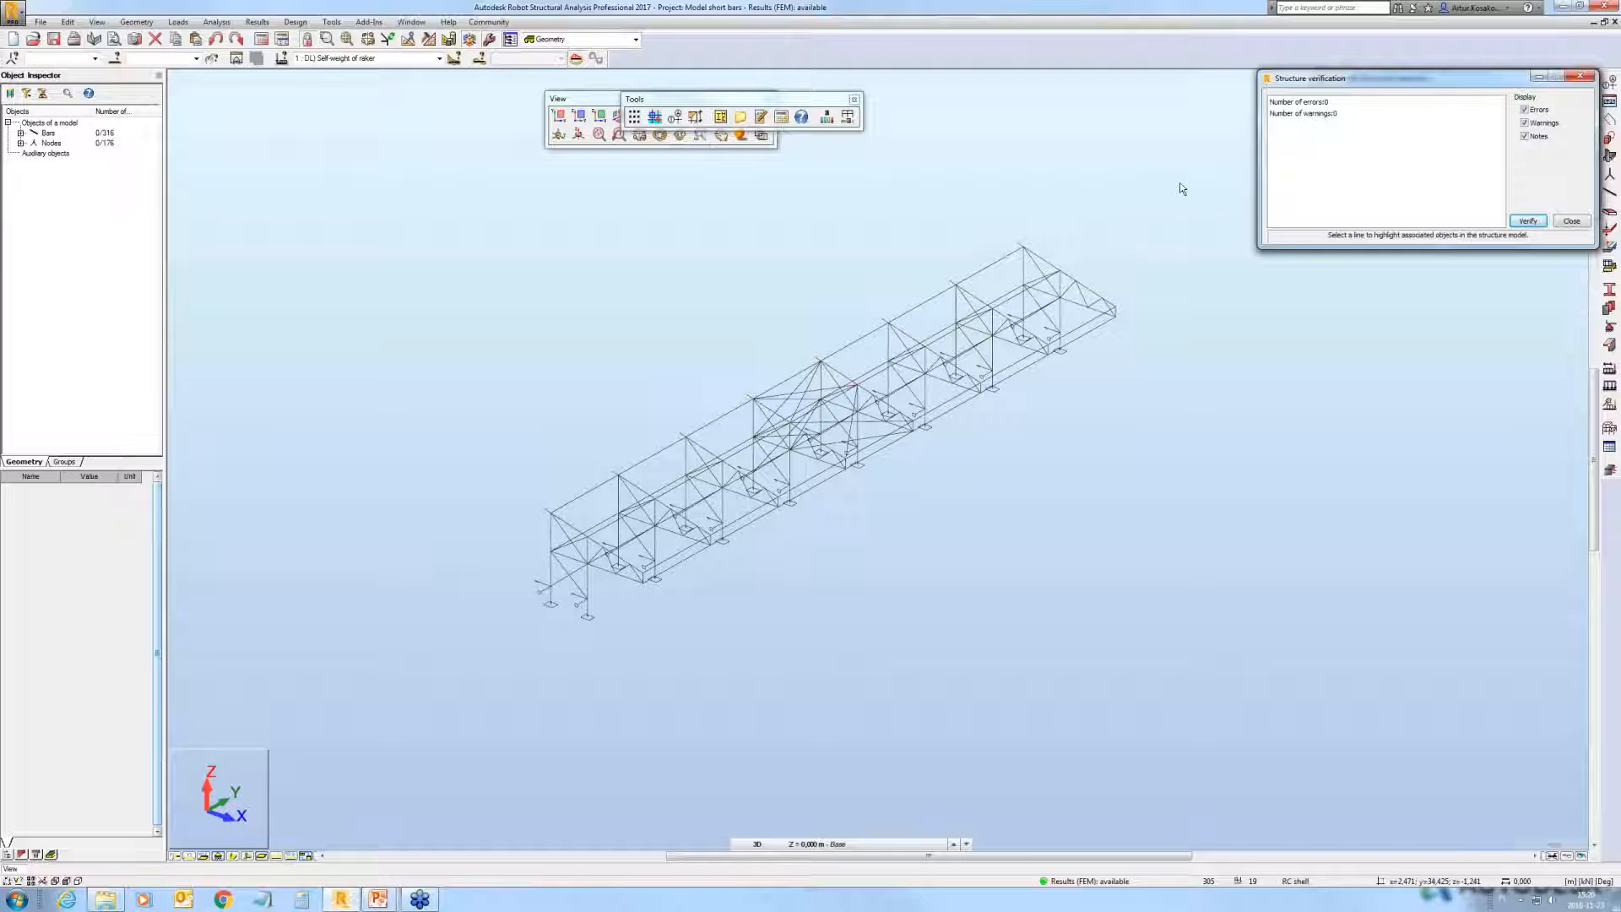
left_click(1581, 77)
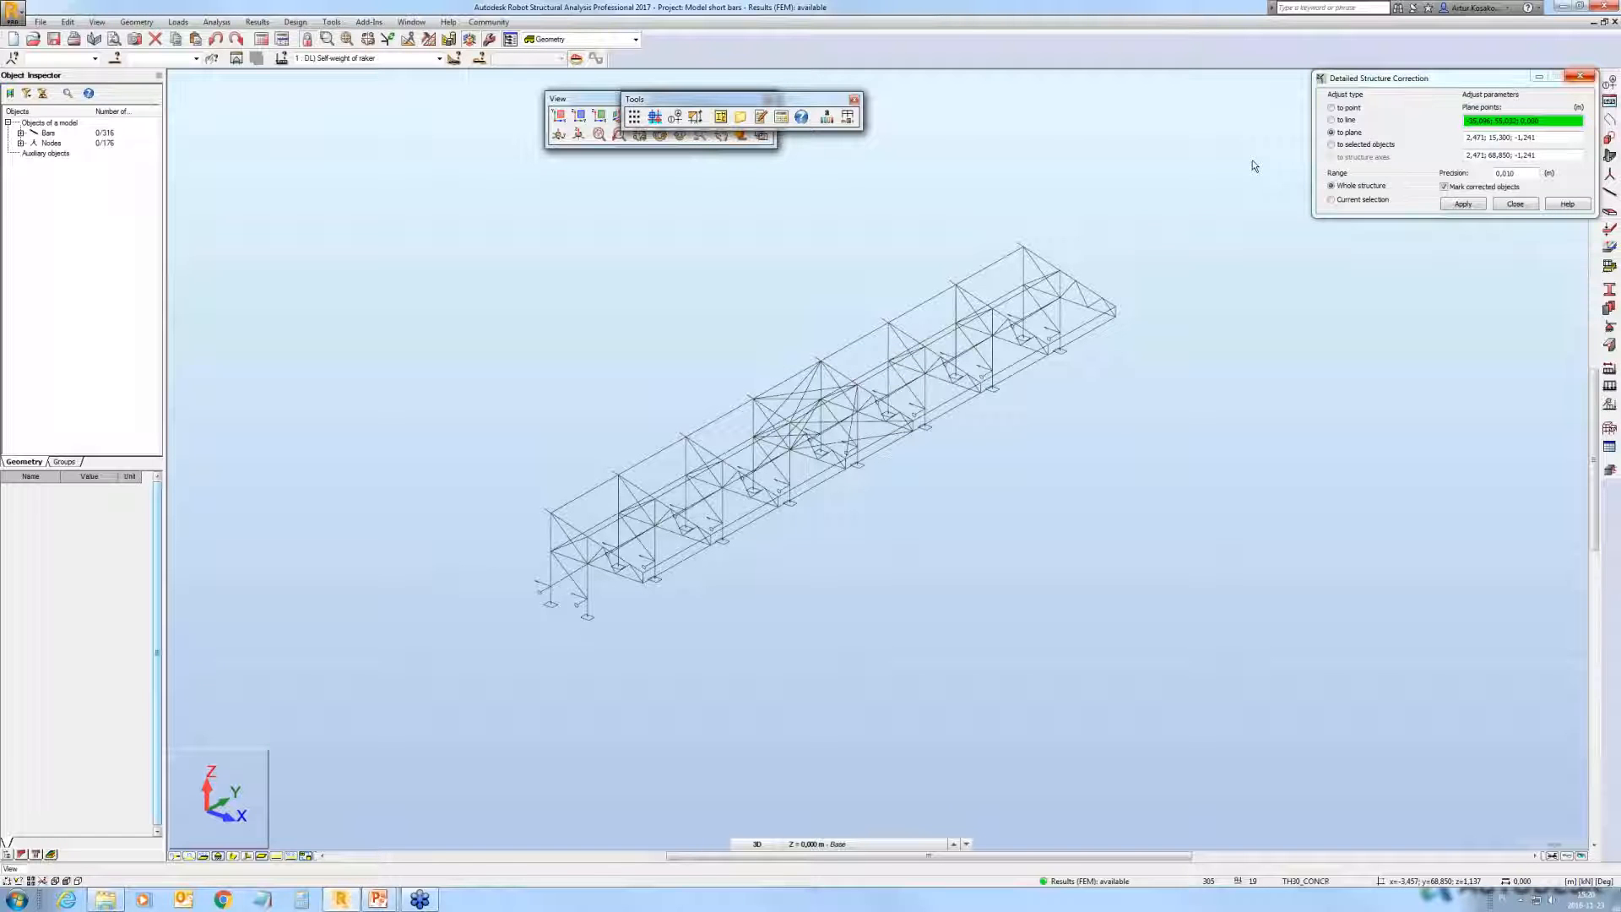
left_click(1560, 9)
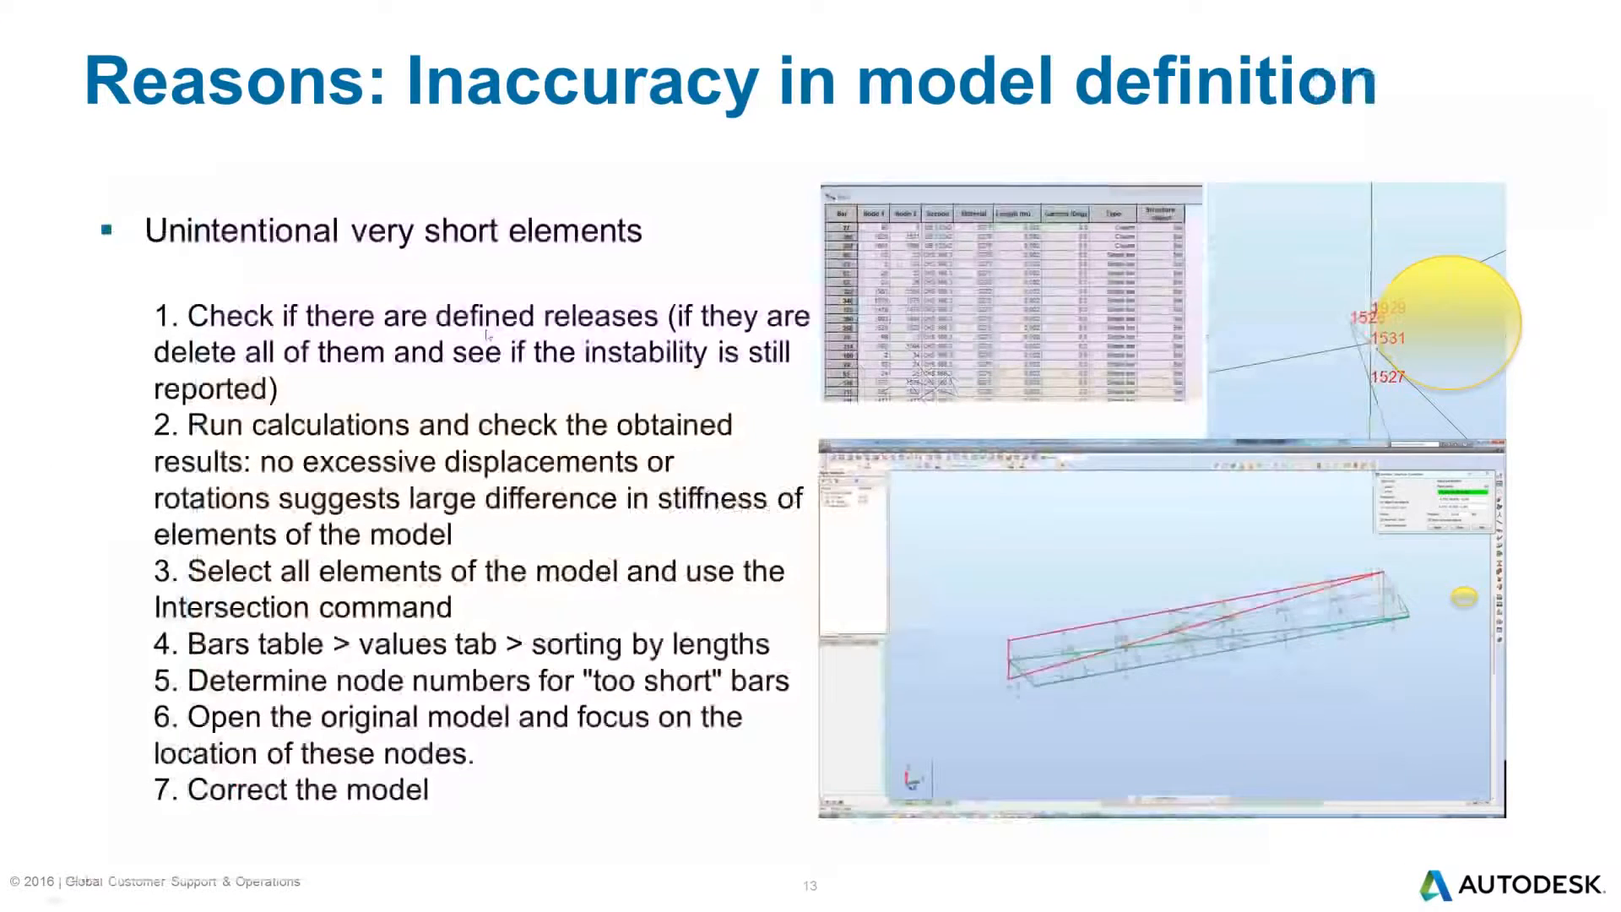
left_click(485, 332)
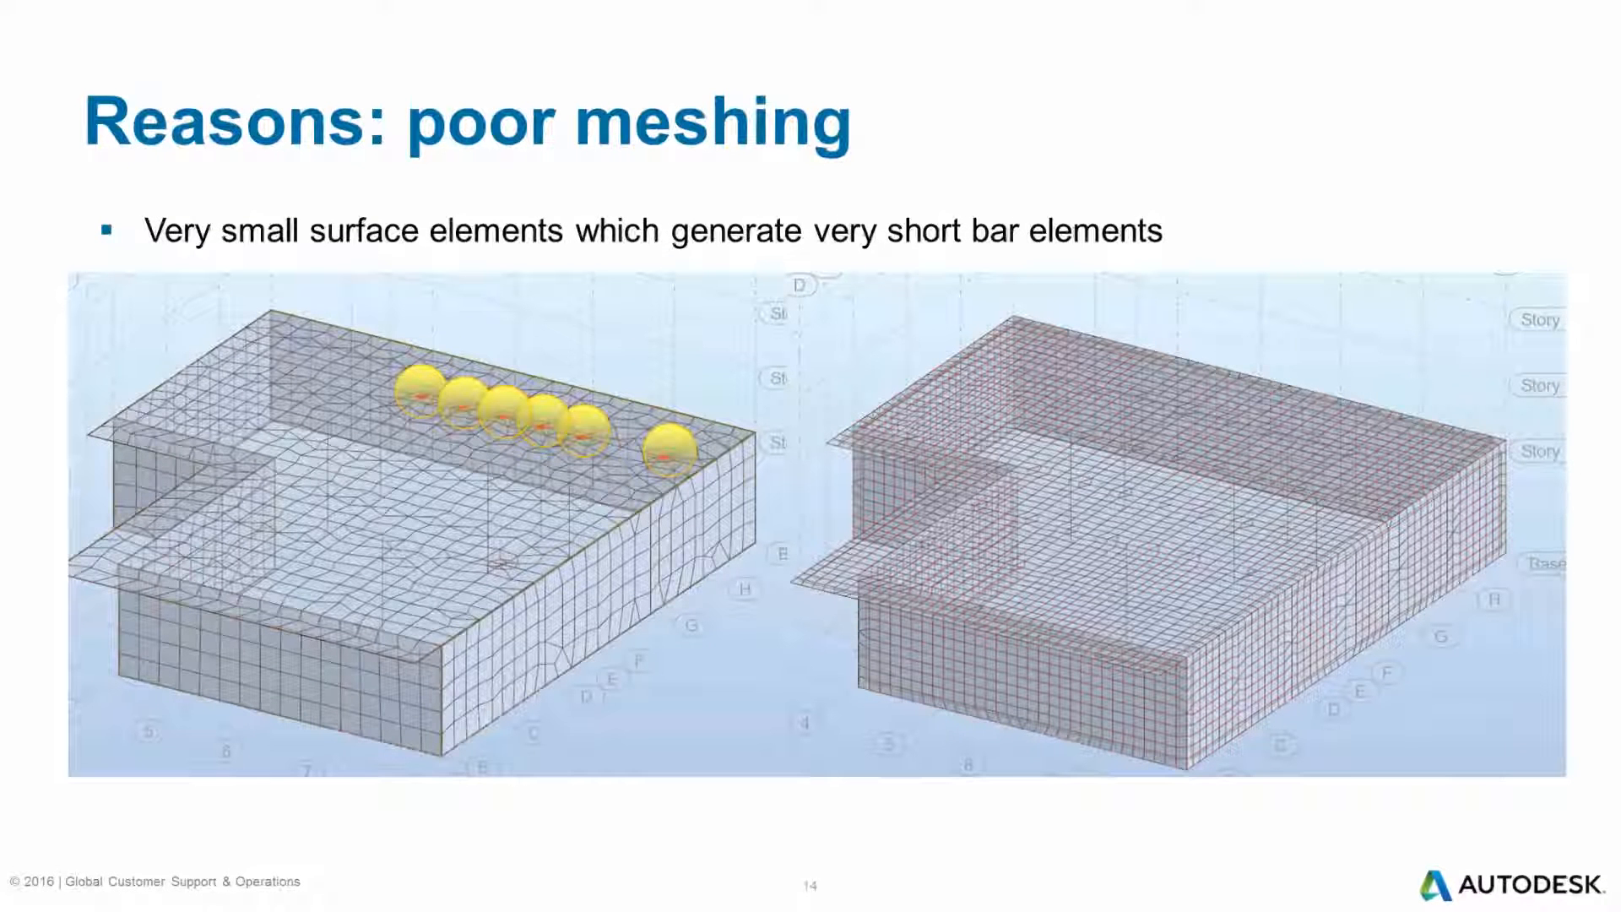
key("alt+Tab")
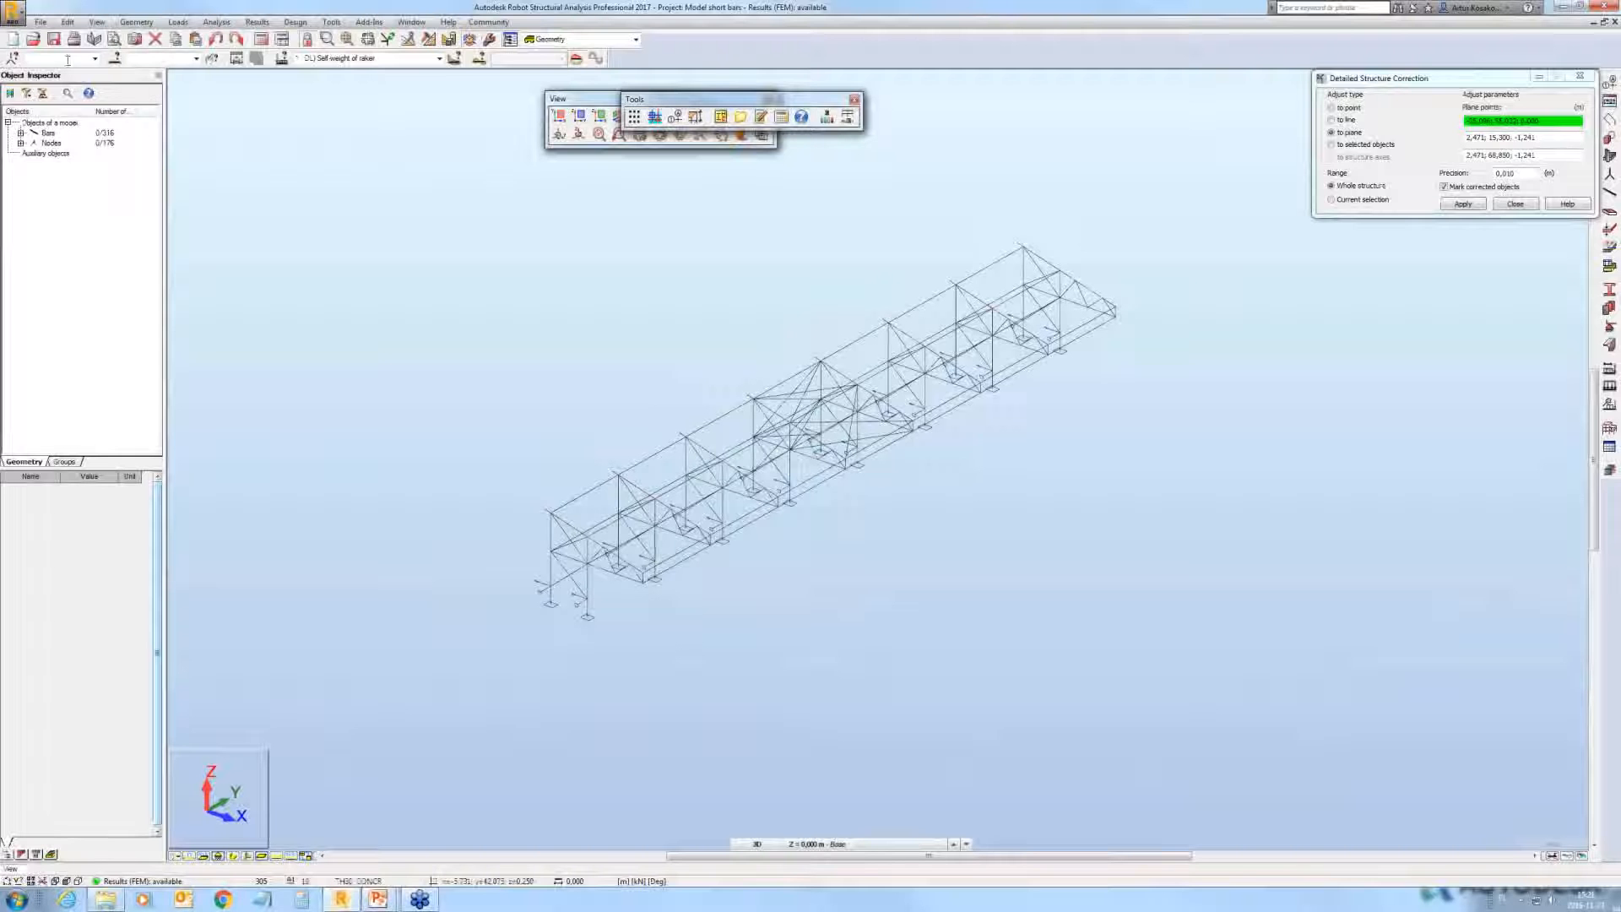
Step: Open the project Modelo Santa Lucia 4.rtd without saving the changes to Model short bars
key("ctrl+o")
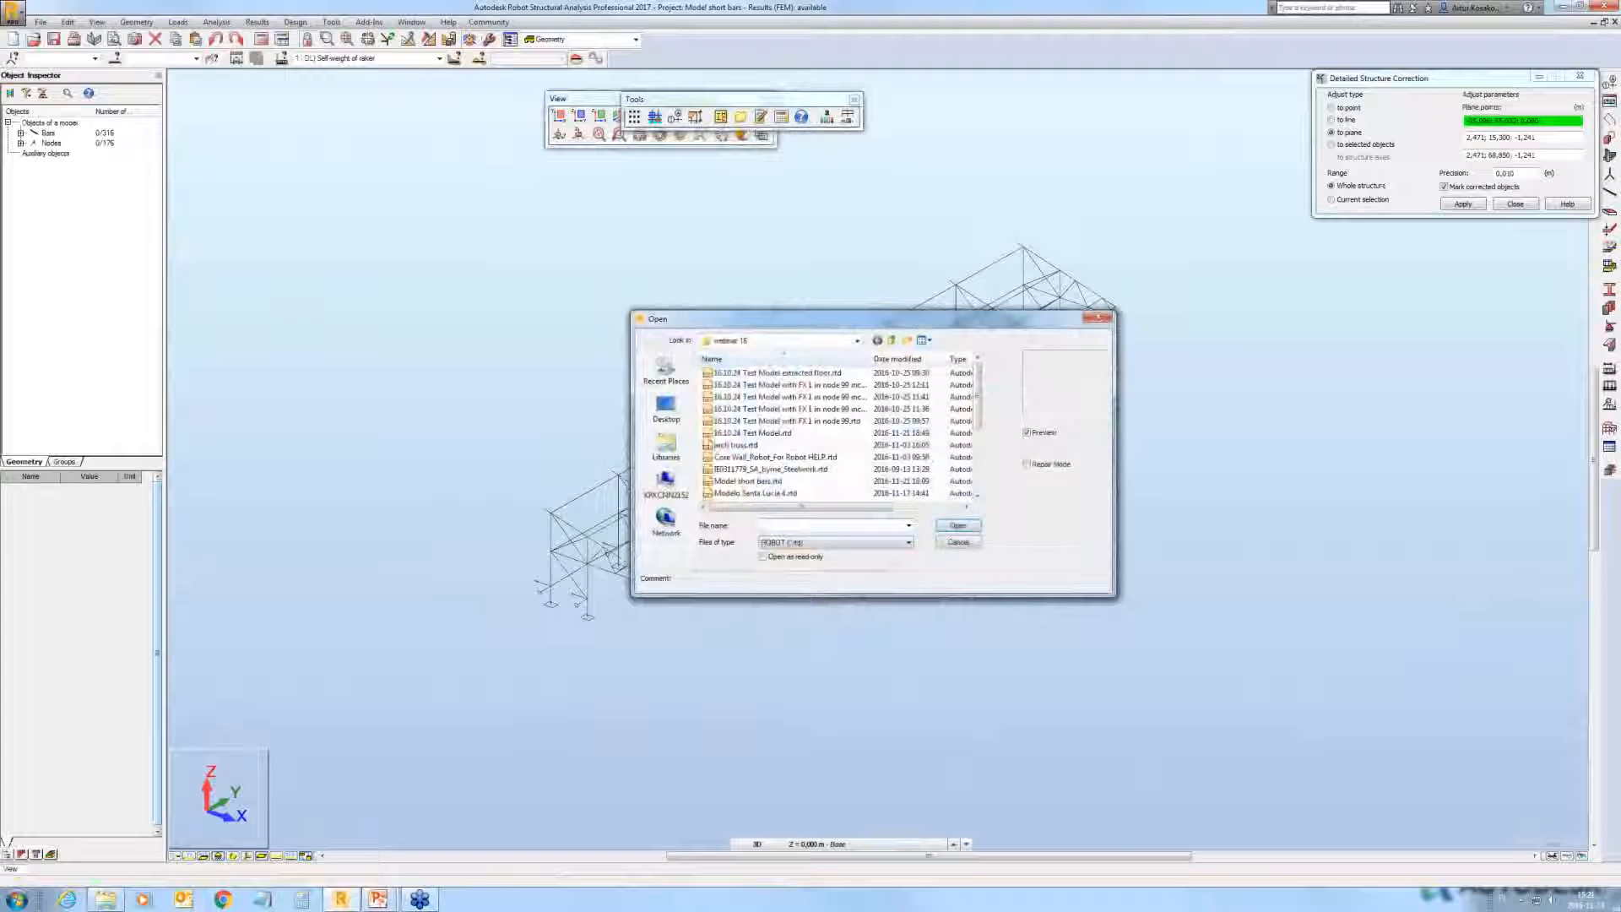
left_click(794, 493)
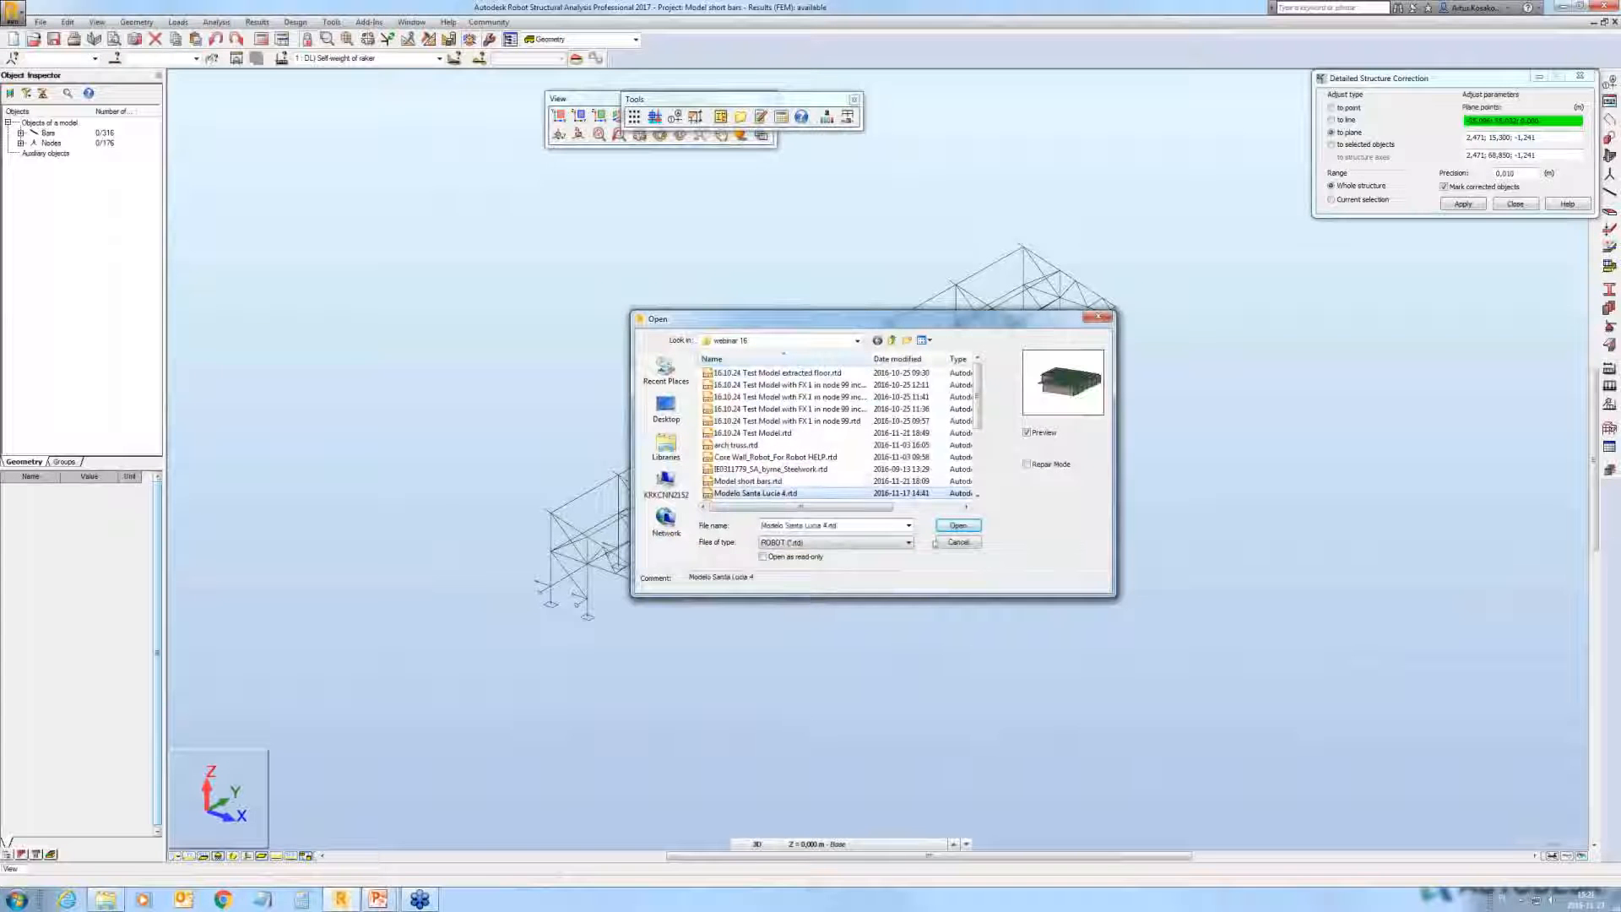
left_click(959, 526)
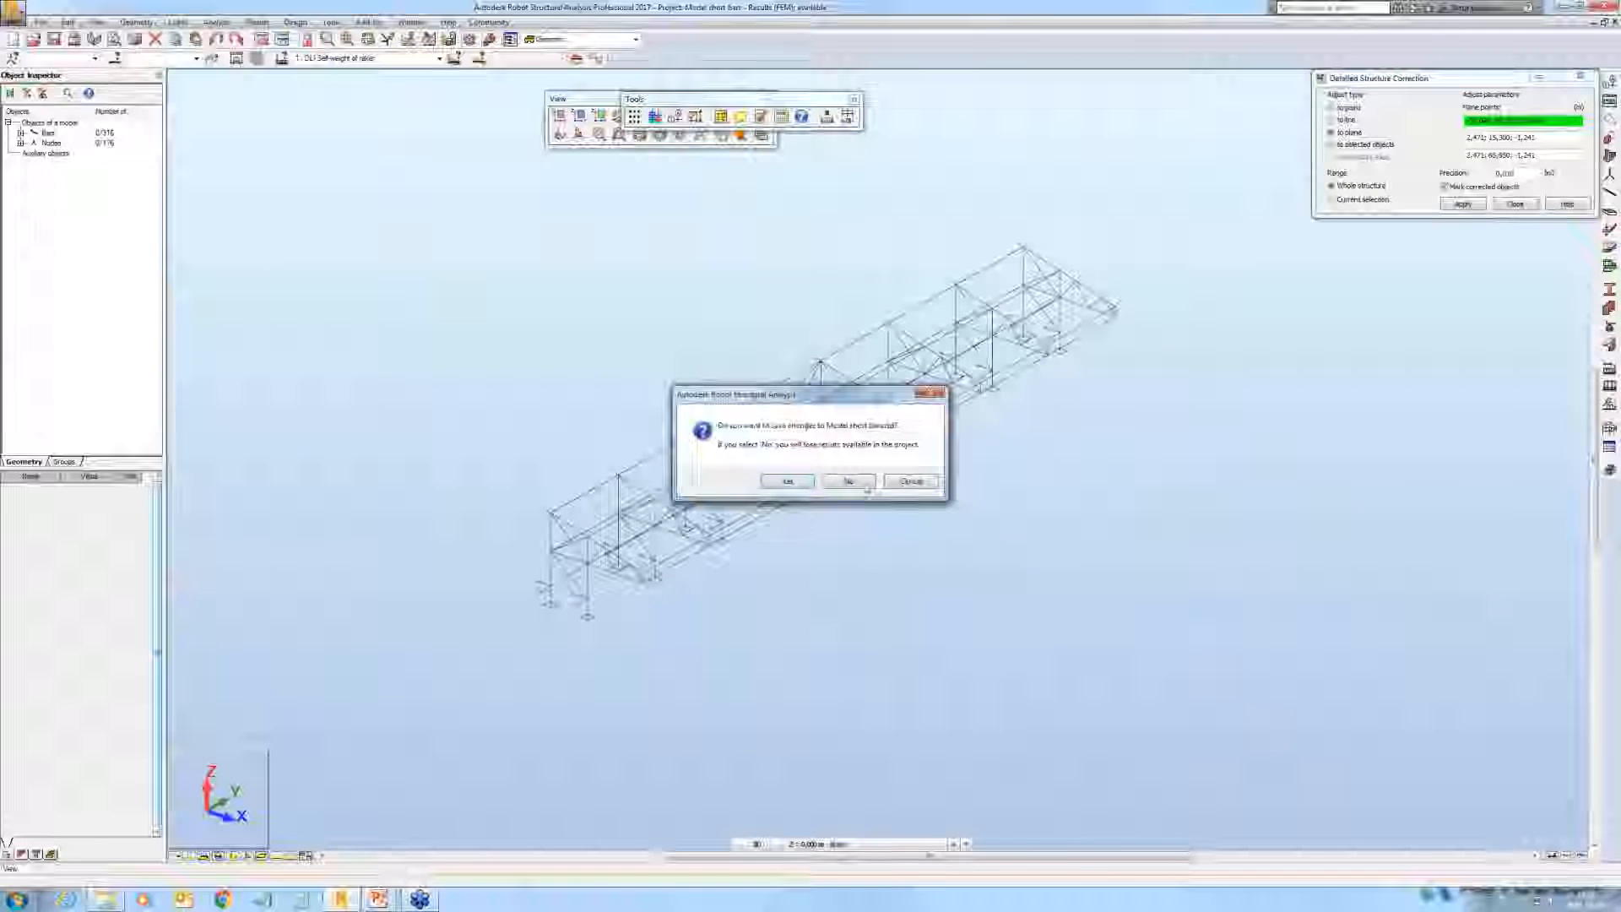
left_click(867, 488)
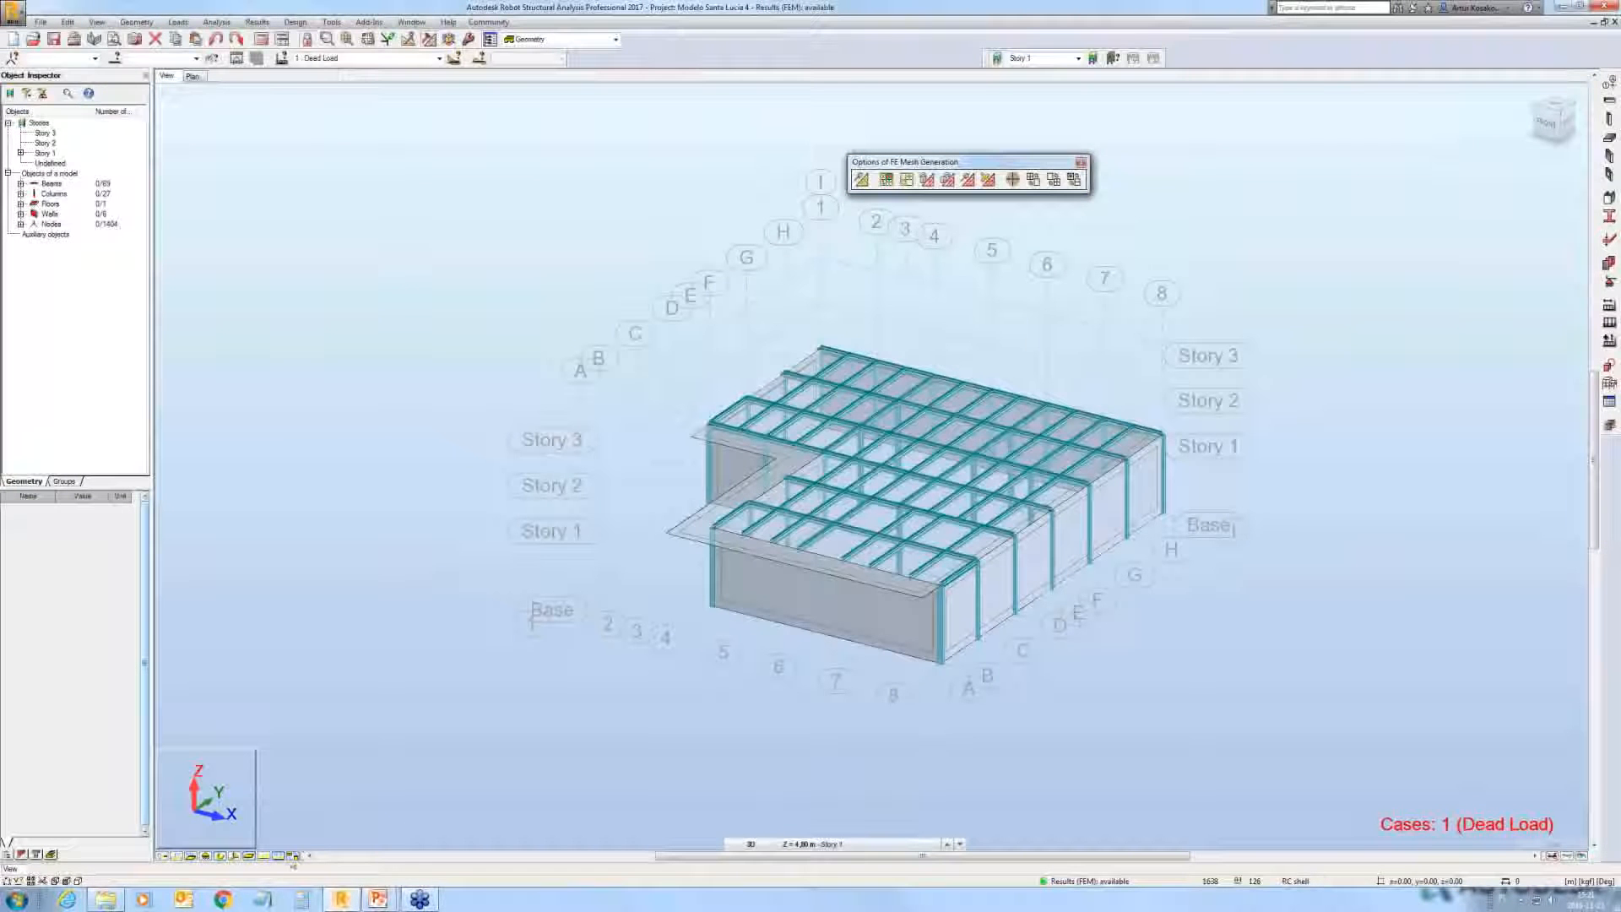
Step: Examine the finite element mesh of the floor around the beam intersections marked in red
middle_click_drag(724, 599, 662, 620)
scroll(725, 520, "up", 6)
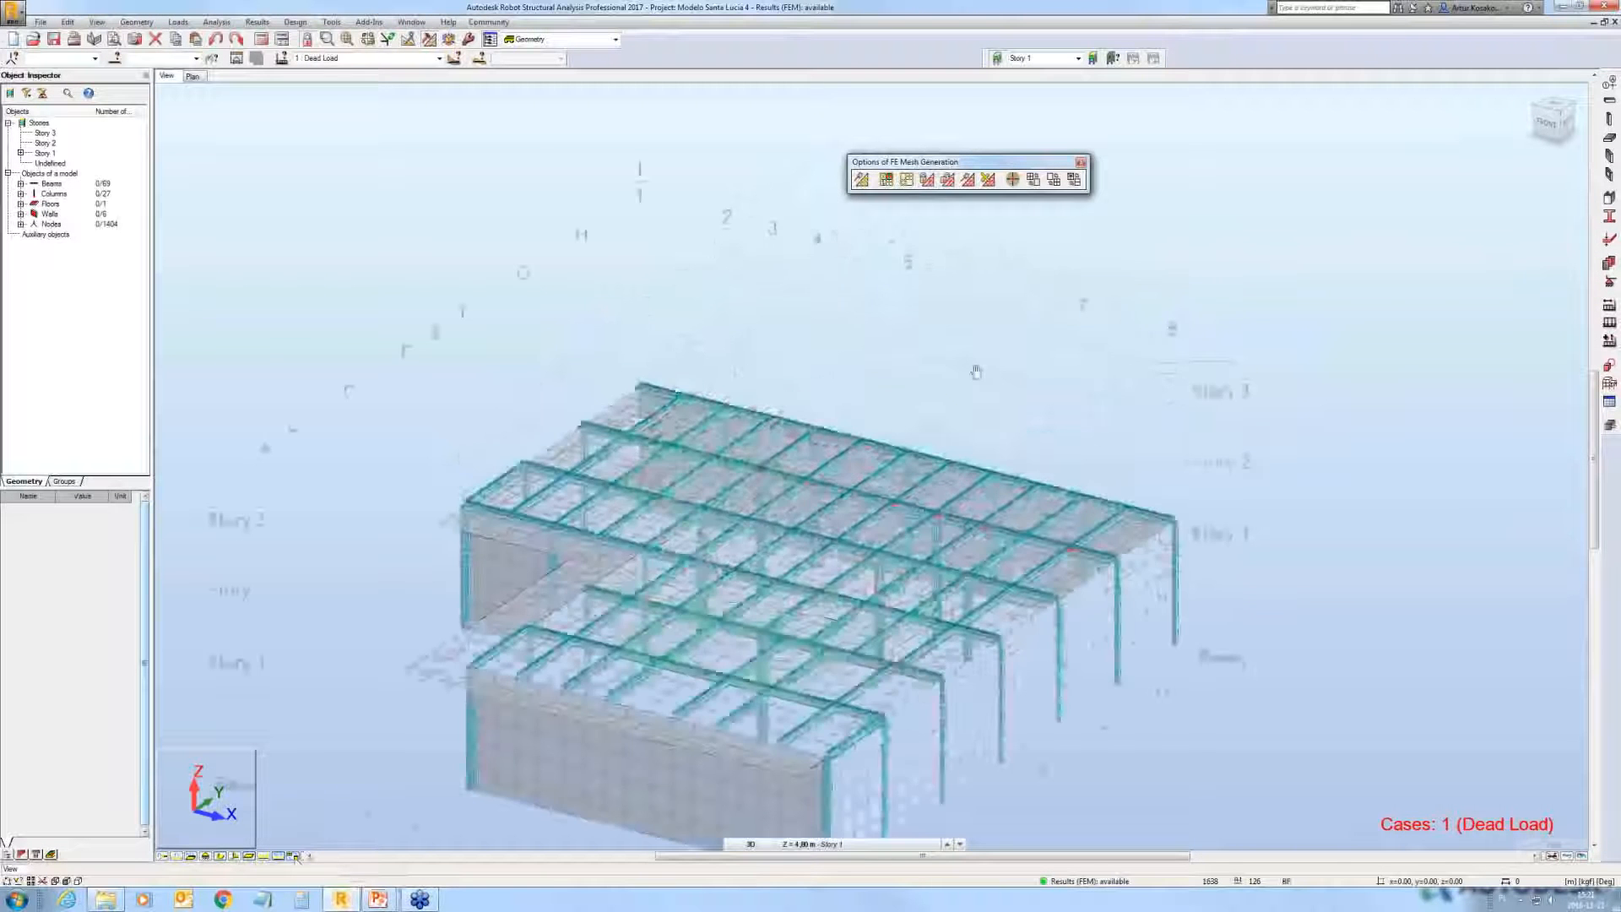
scroll(725, 520, "up", 2)
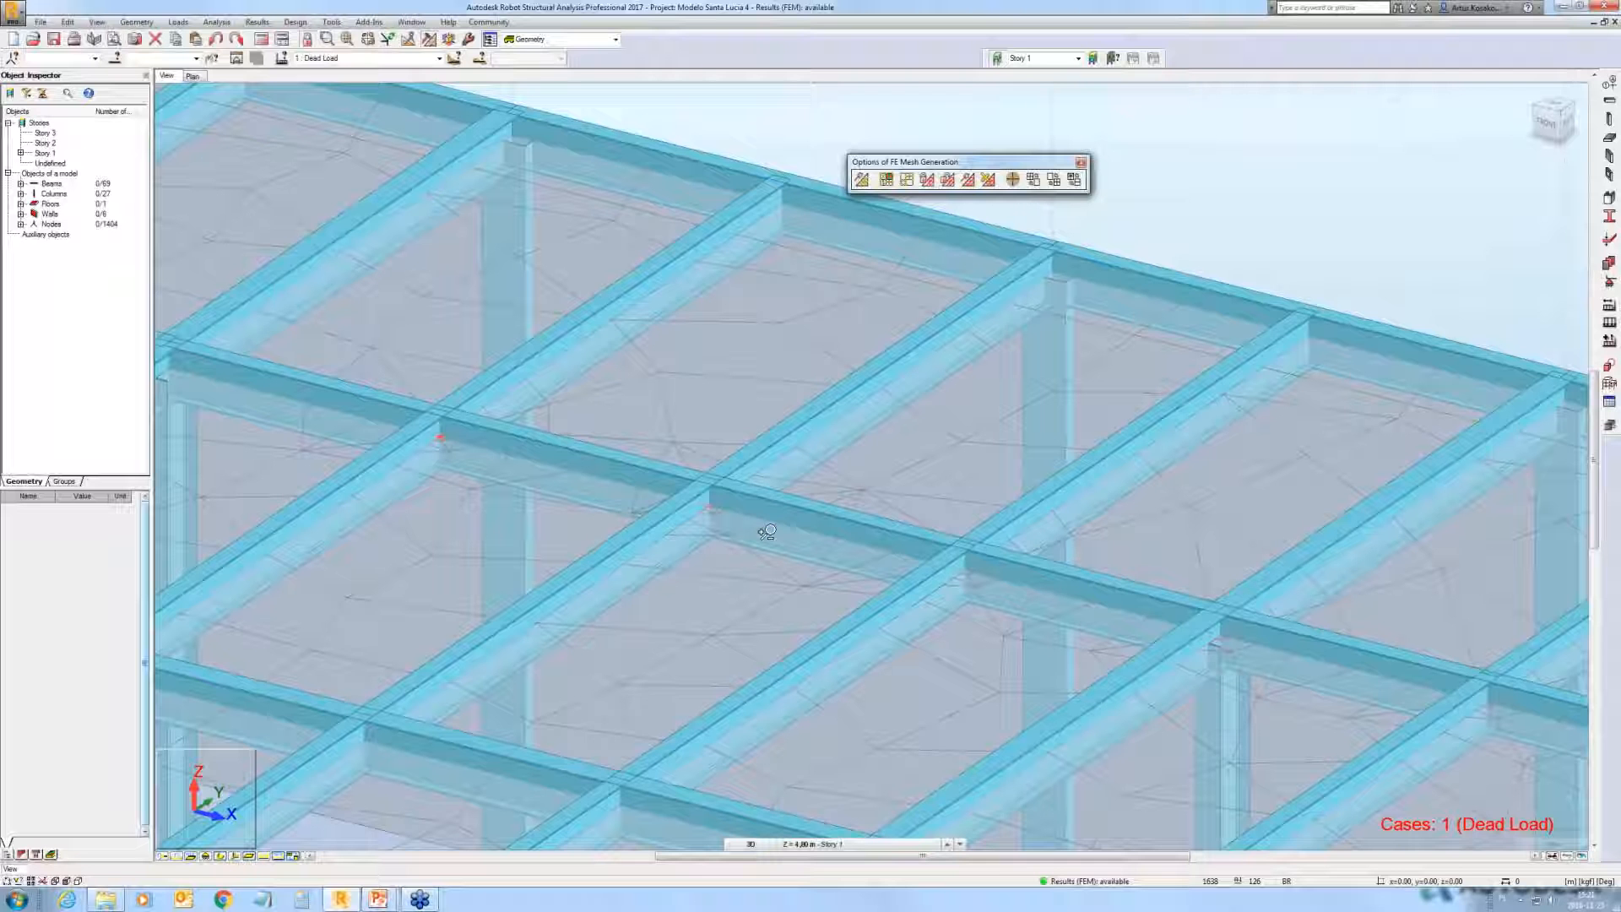
scroll(766, 531, "down", 1)
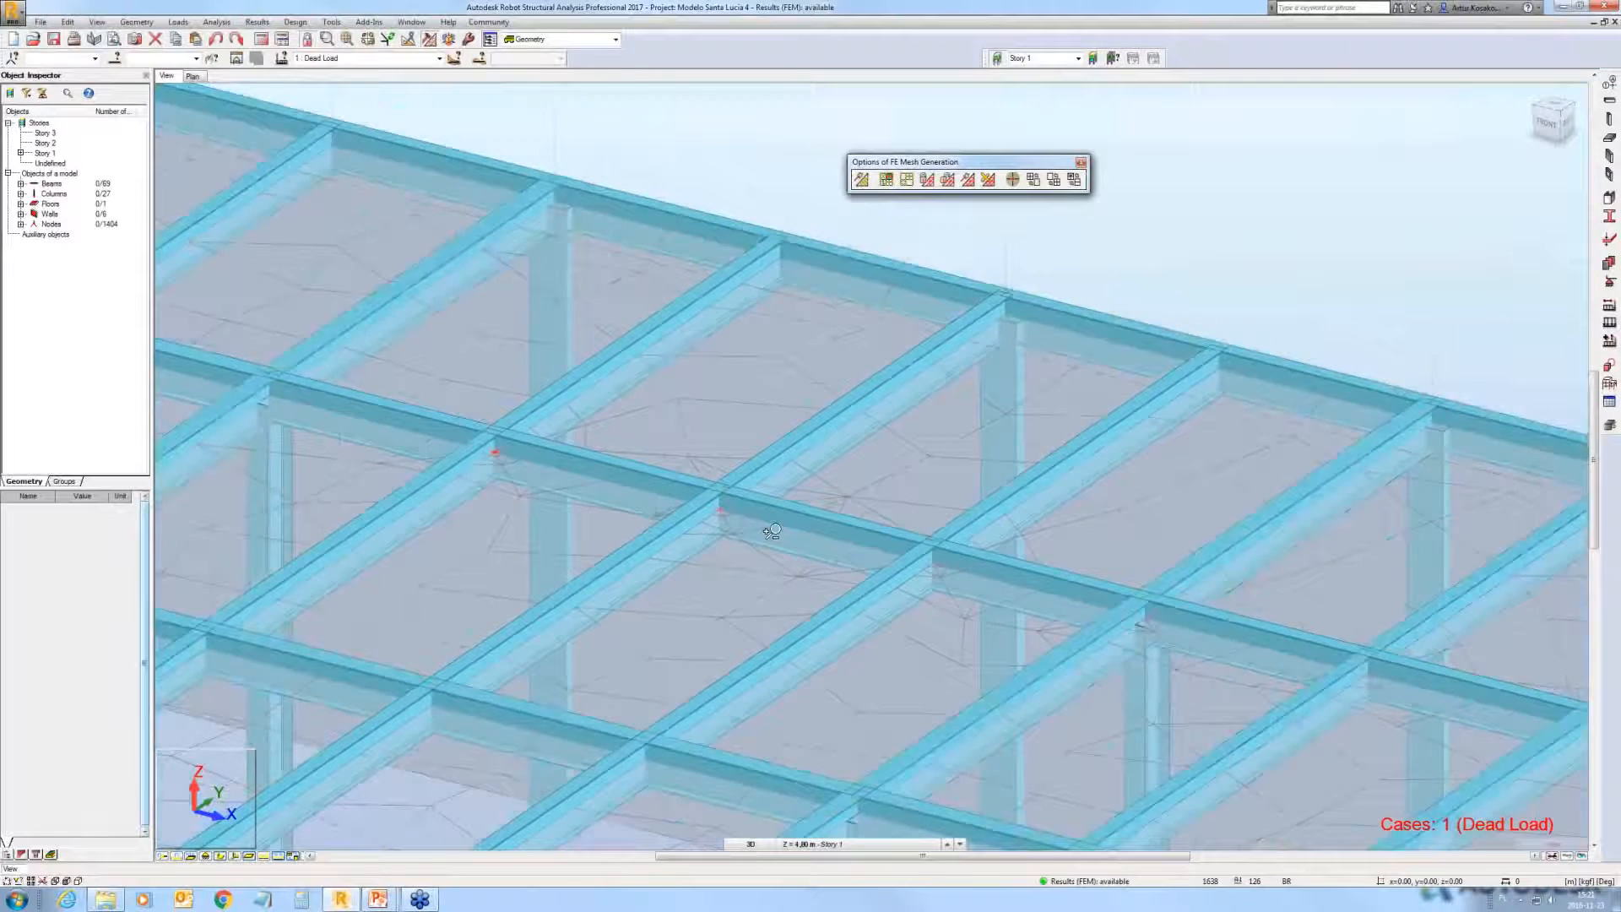
scroll(771, 531, "down", 5)
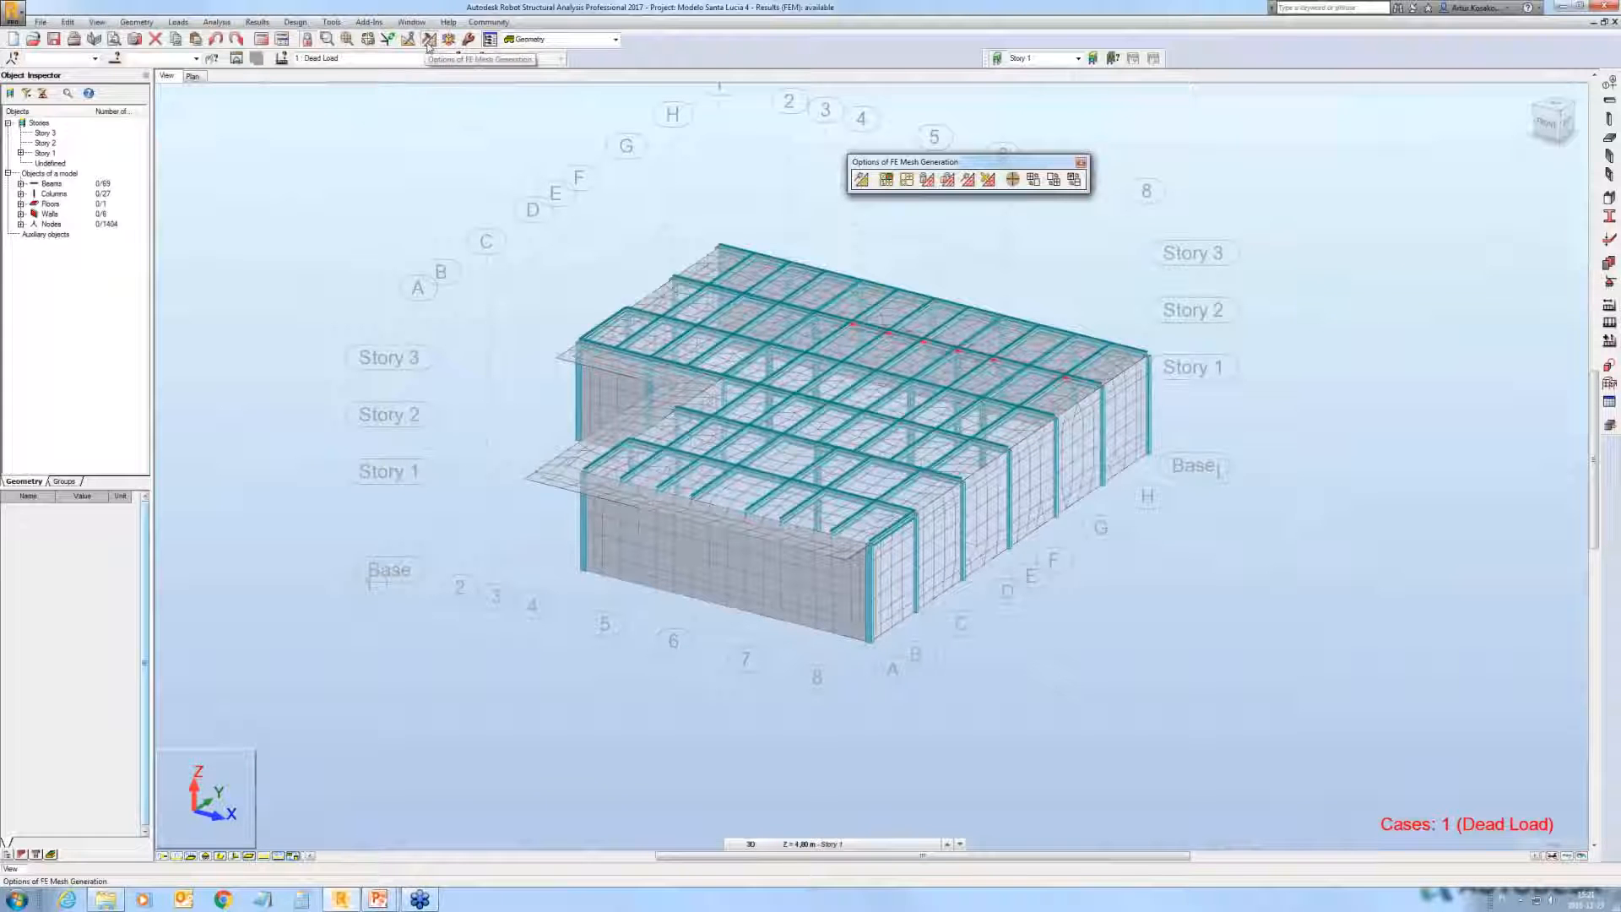
Step: Set the meshing of all floor and wall panels to complex generation (Delaunay) with regular mesh, and regenerate their mesh
left_click(908, 181)
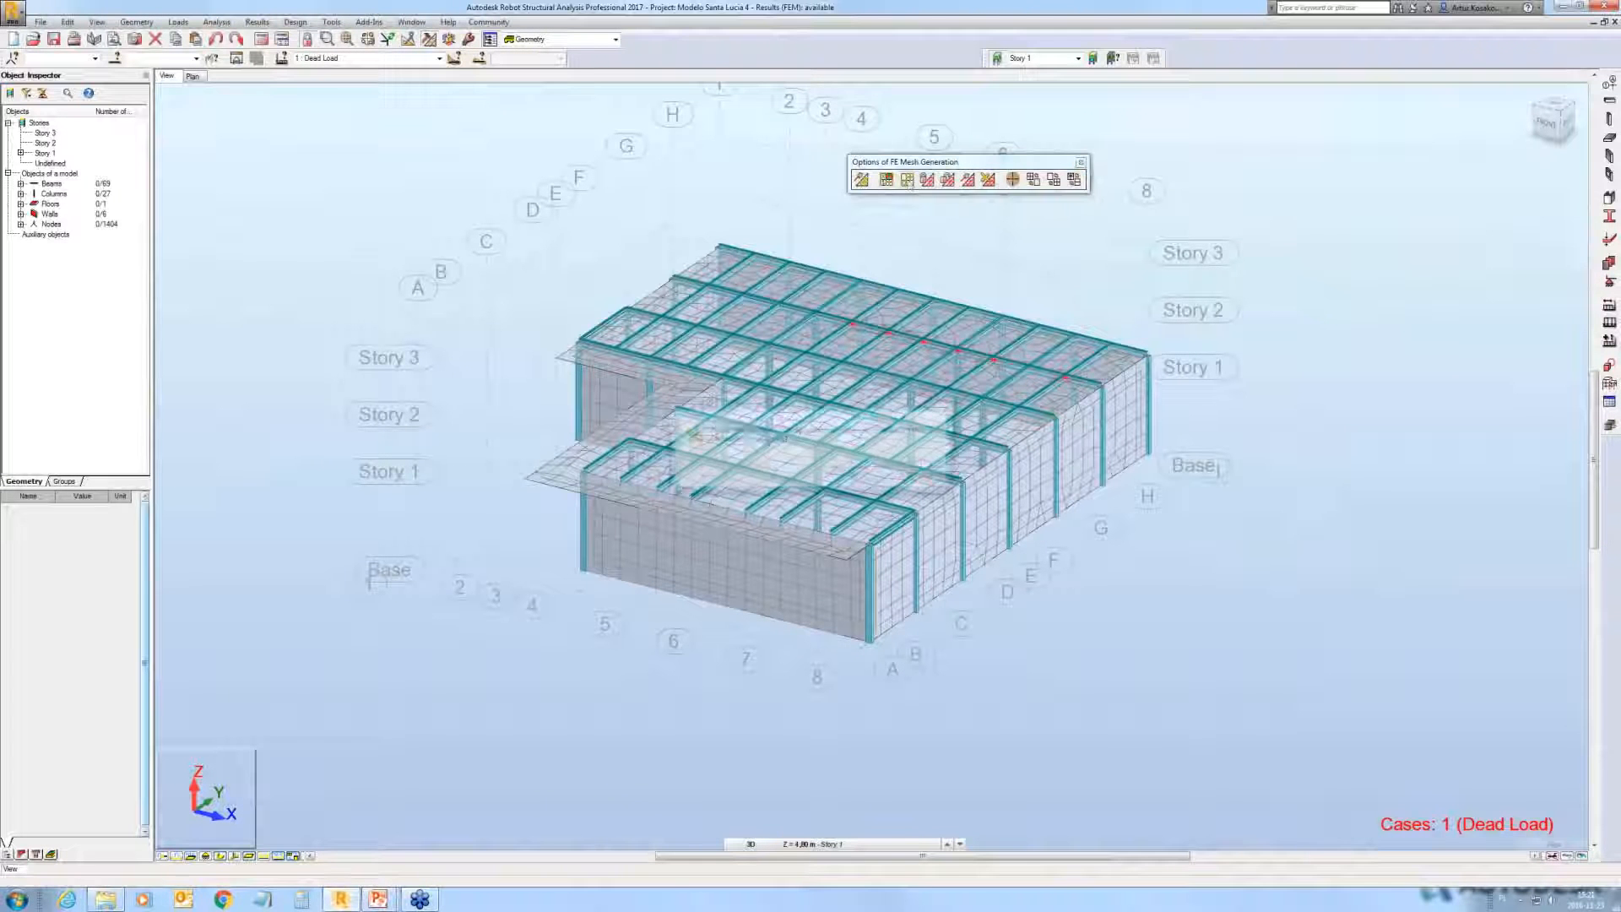
left_click(861, 478)
left_click_drag(968, 454, 948, 452)
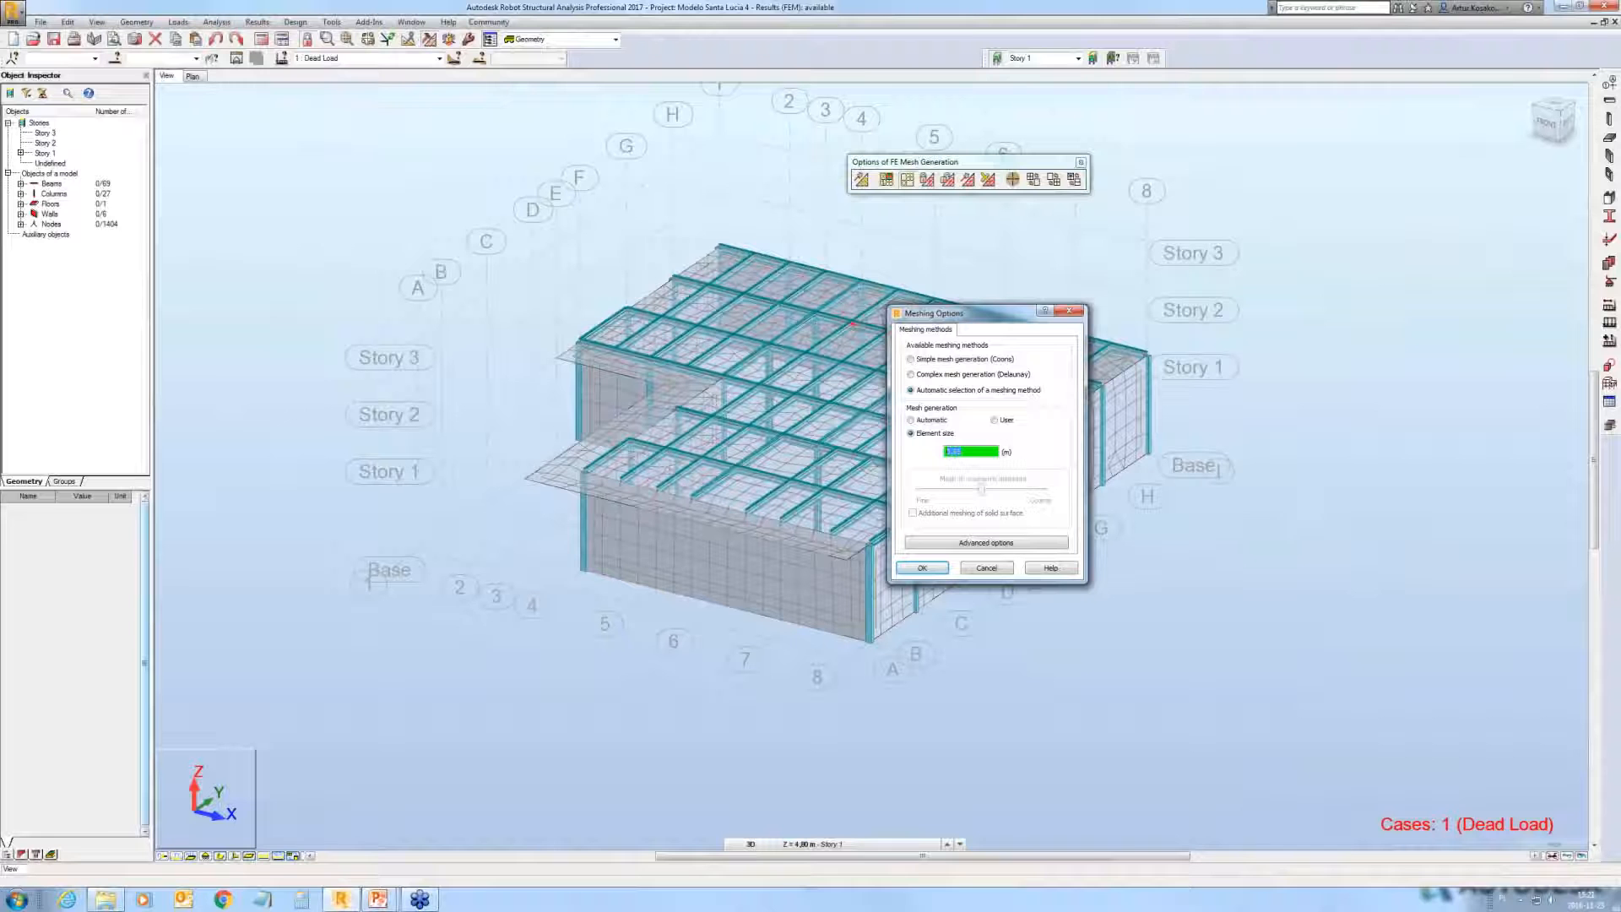
left_click(932, 377)
left_click(980, 331)
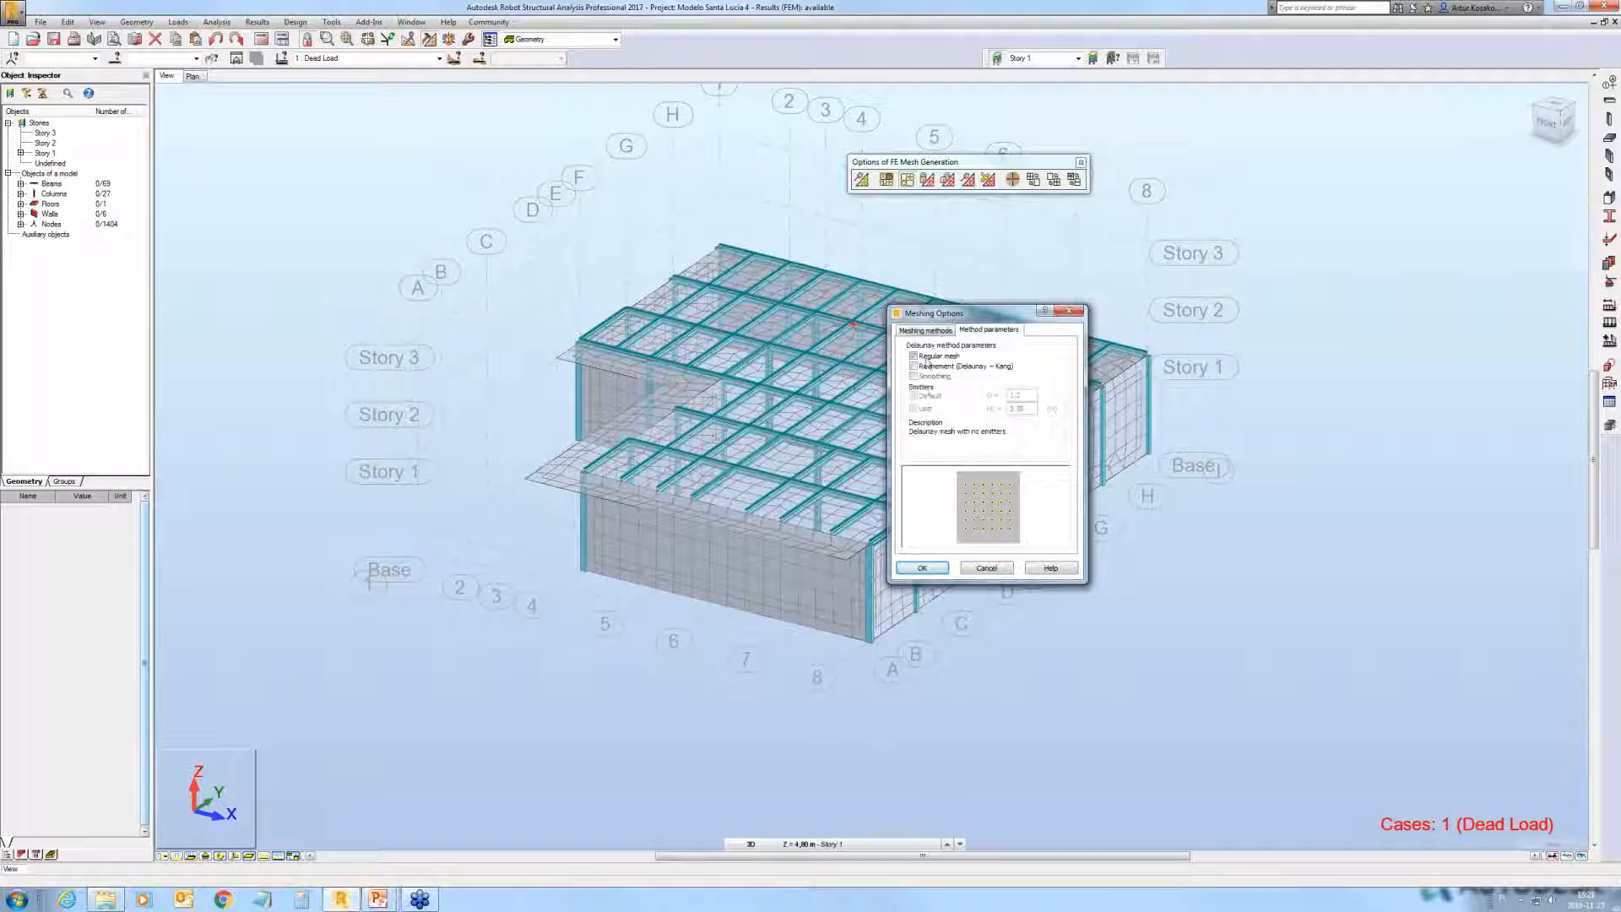
left_click(922, 568)
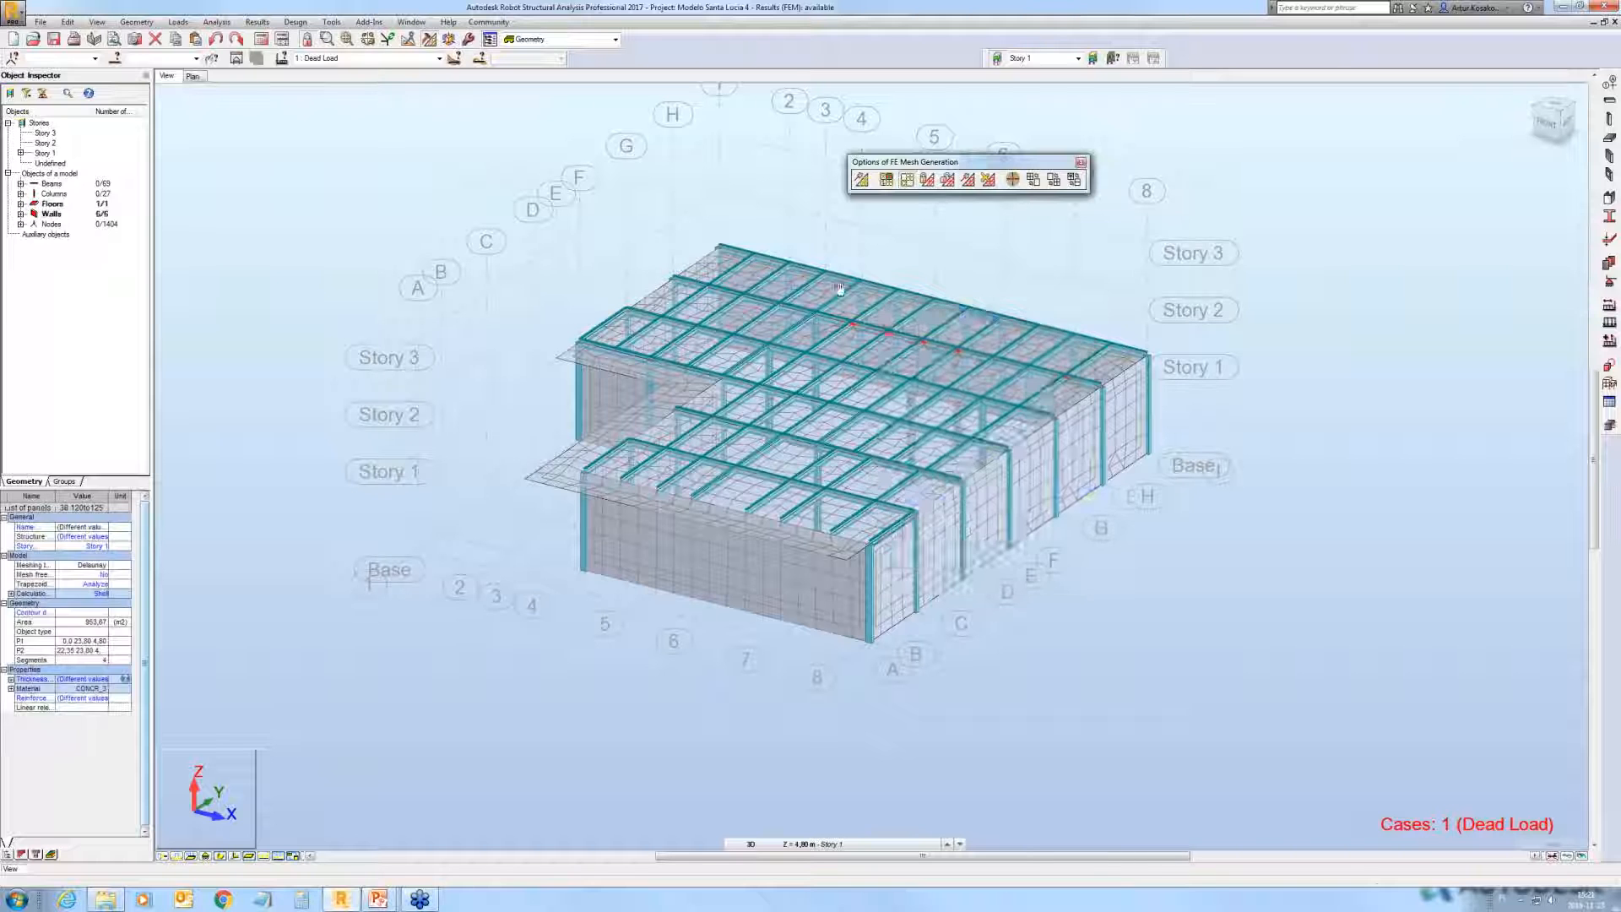
left_click(969, 182)
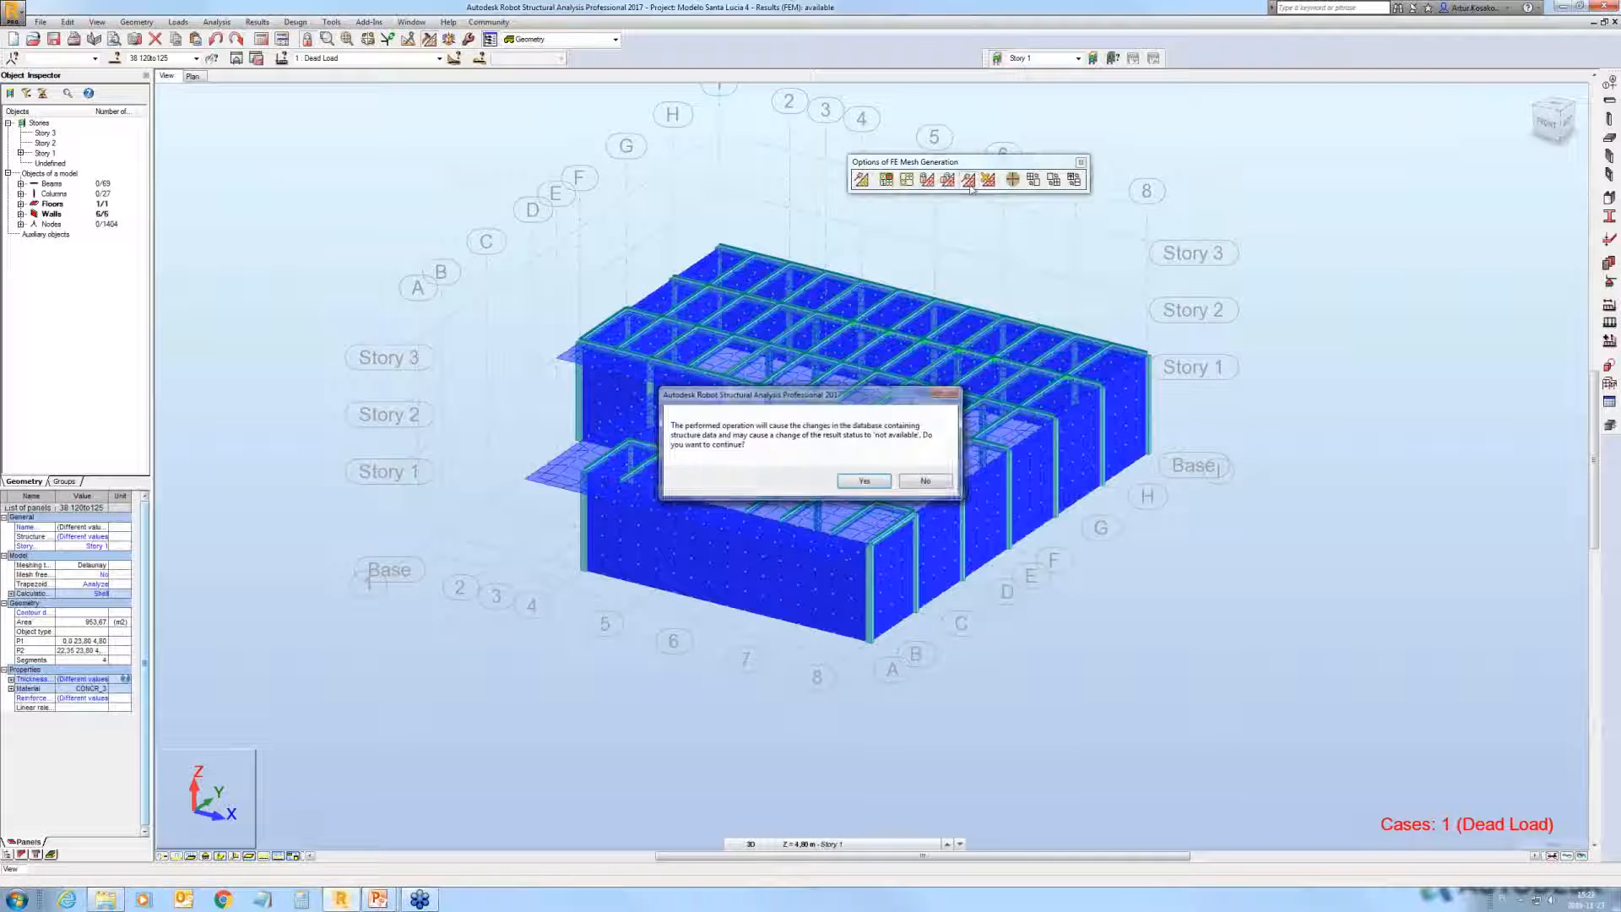
left_click(877, 481)
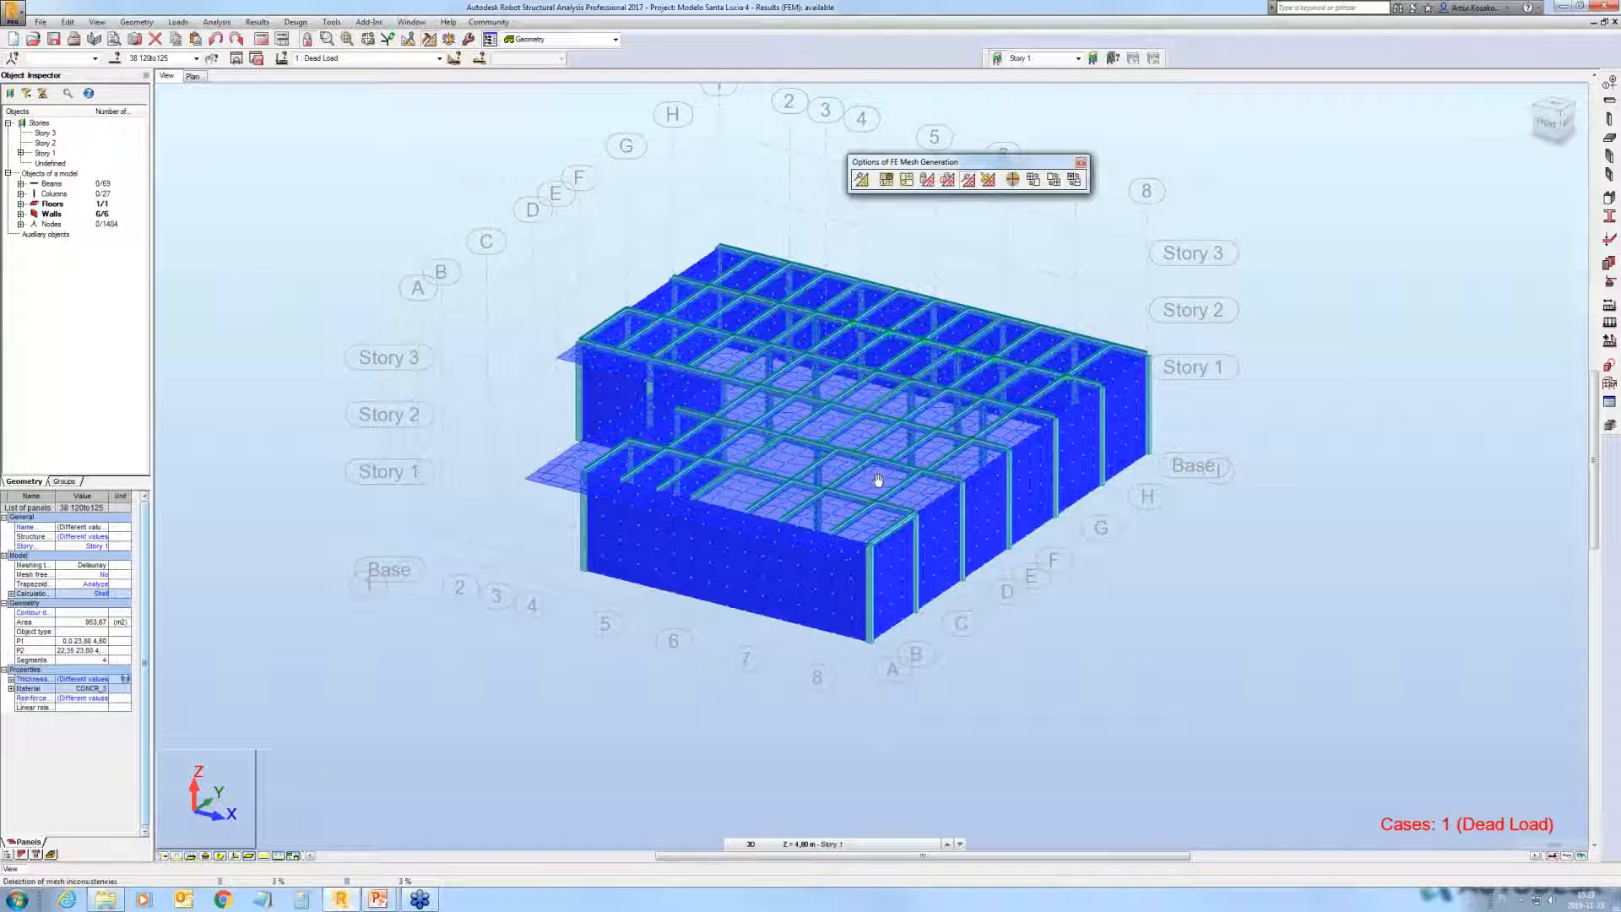
Step: Clear the panel selection, calculate the remeshed structure, and switch back to the presentation slides
right_click(1357, 479)
left_click(1313, 497)
left_click(1224, 492)
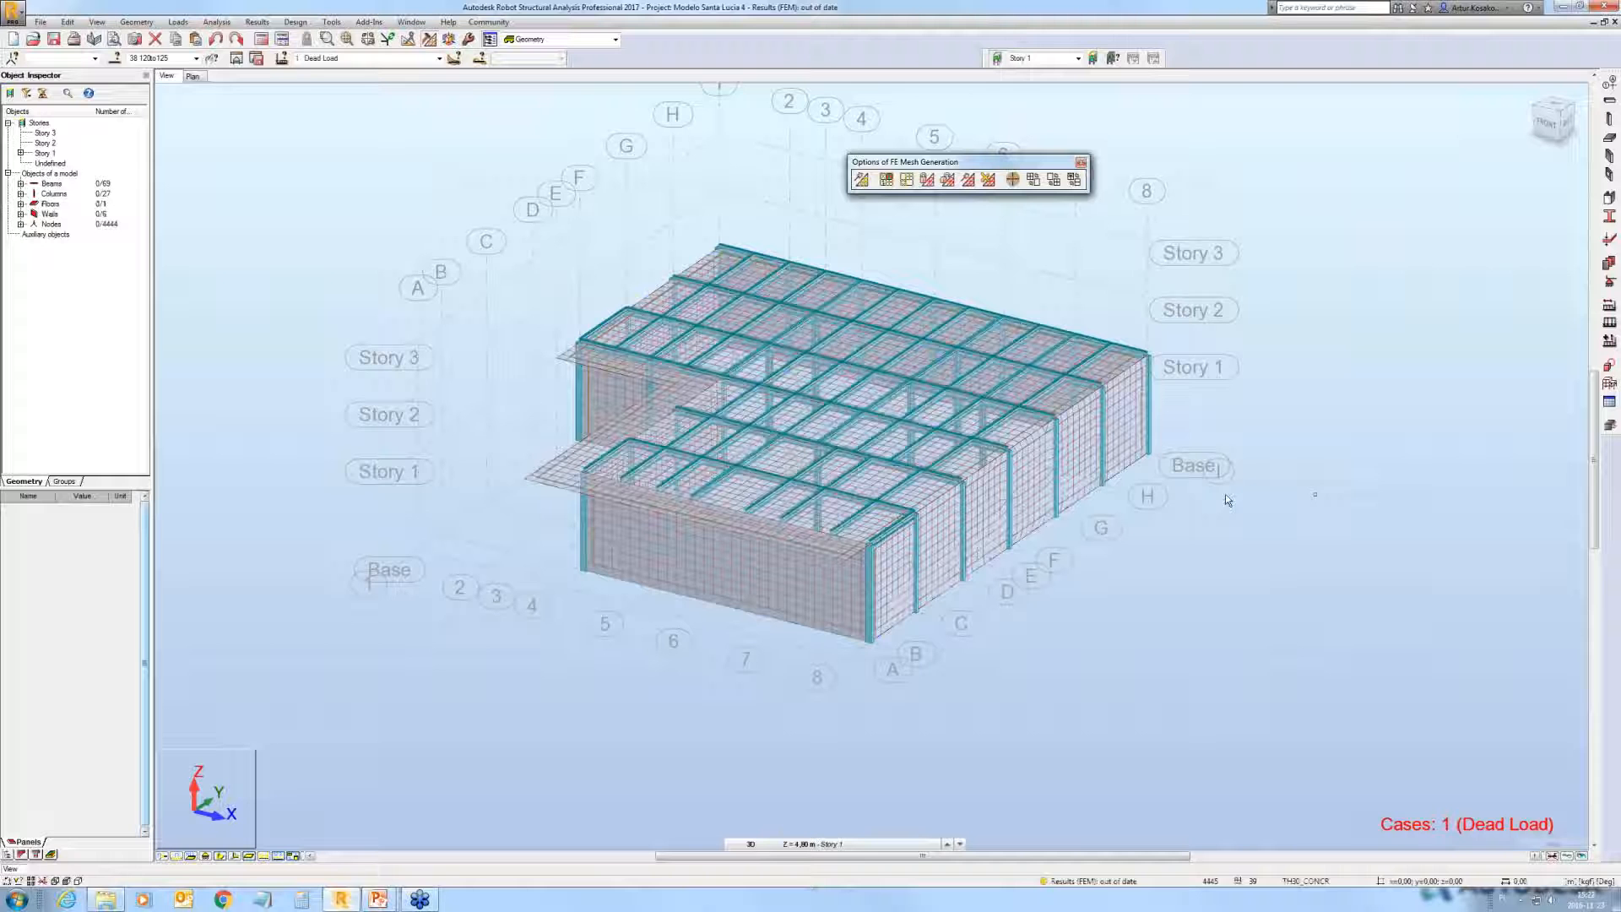
middle_click_drag(923, 359, 883, 409)
left_click(260, 39)
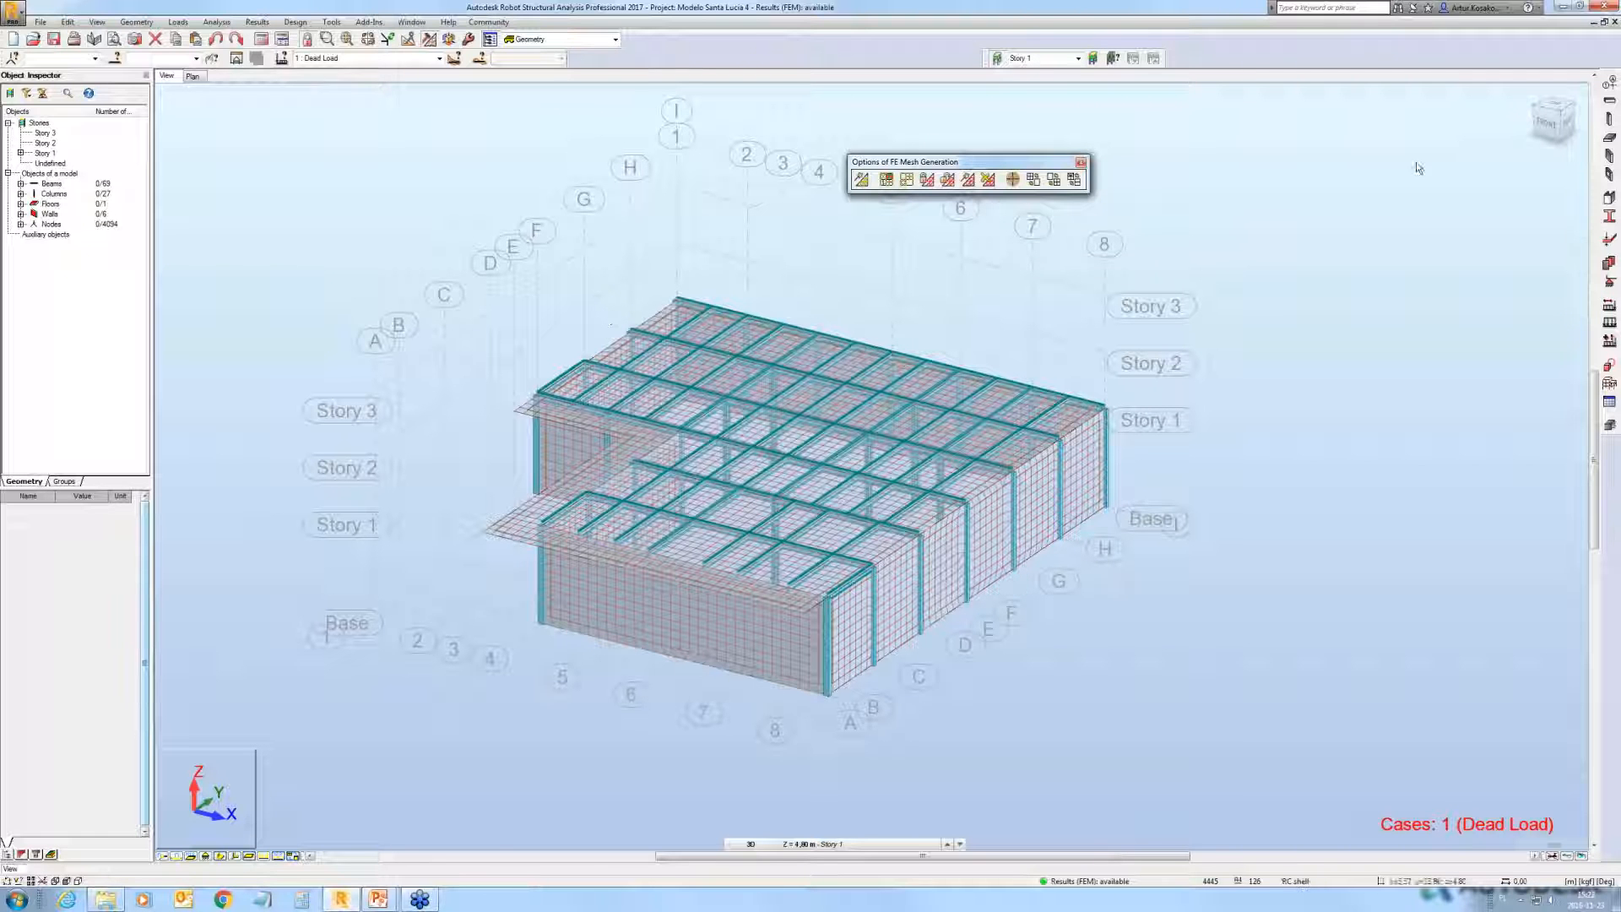
left_click(1565, 12)
left_click(989, 429)
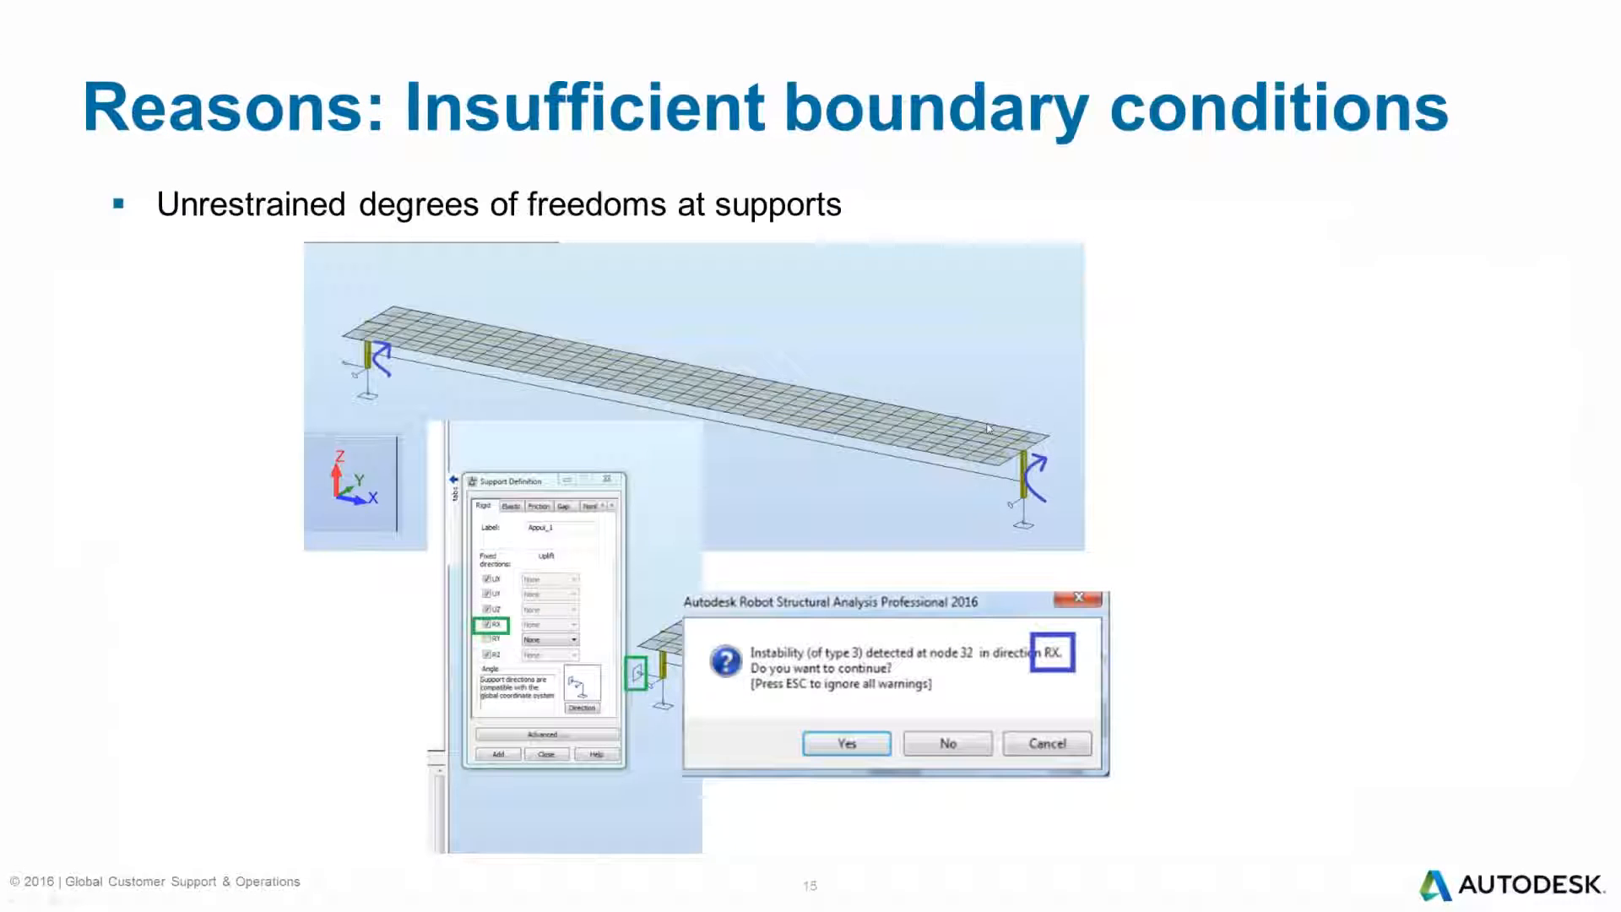
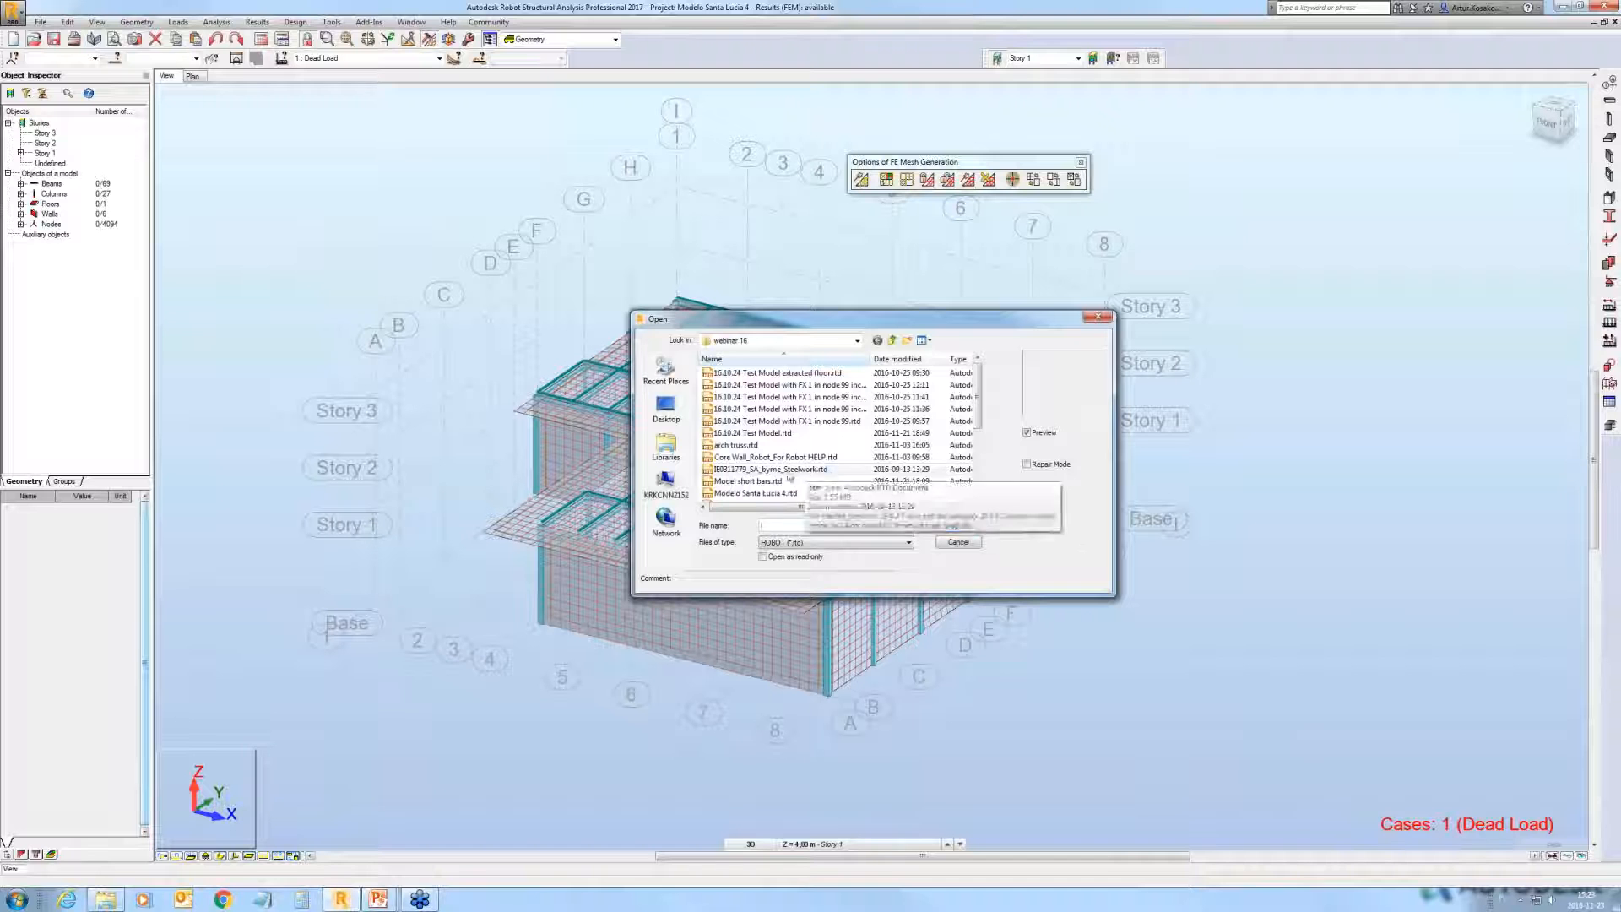
Step: Open the SA_byrne_Steelwork.rtd project without saving the current one, and run its calculation, continuing past the instability warning
left_click(945, 526)
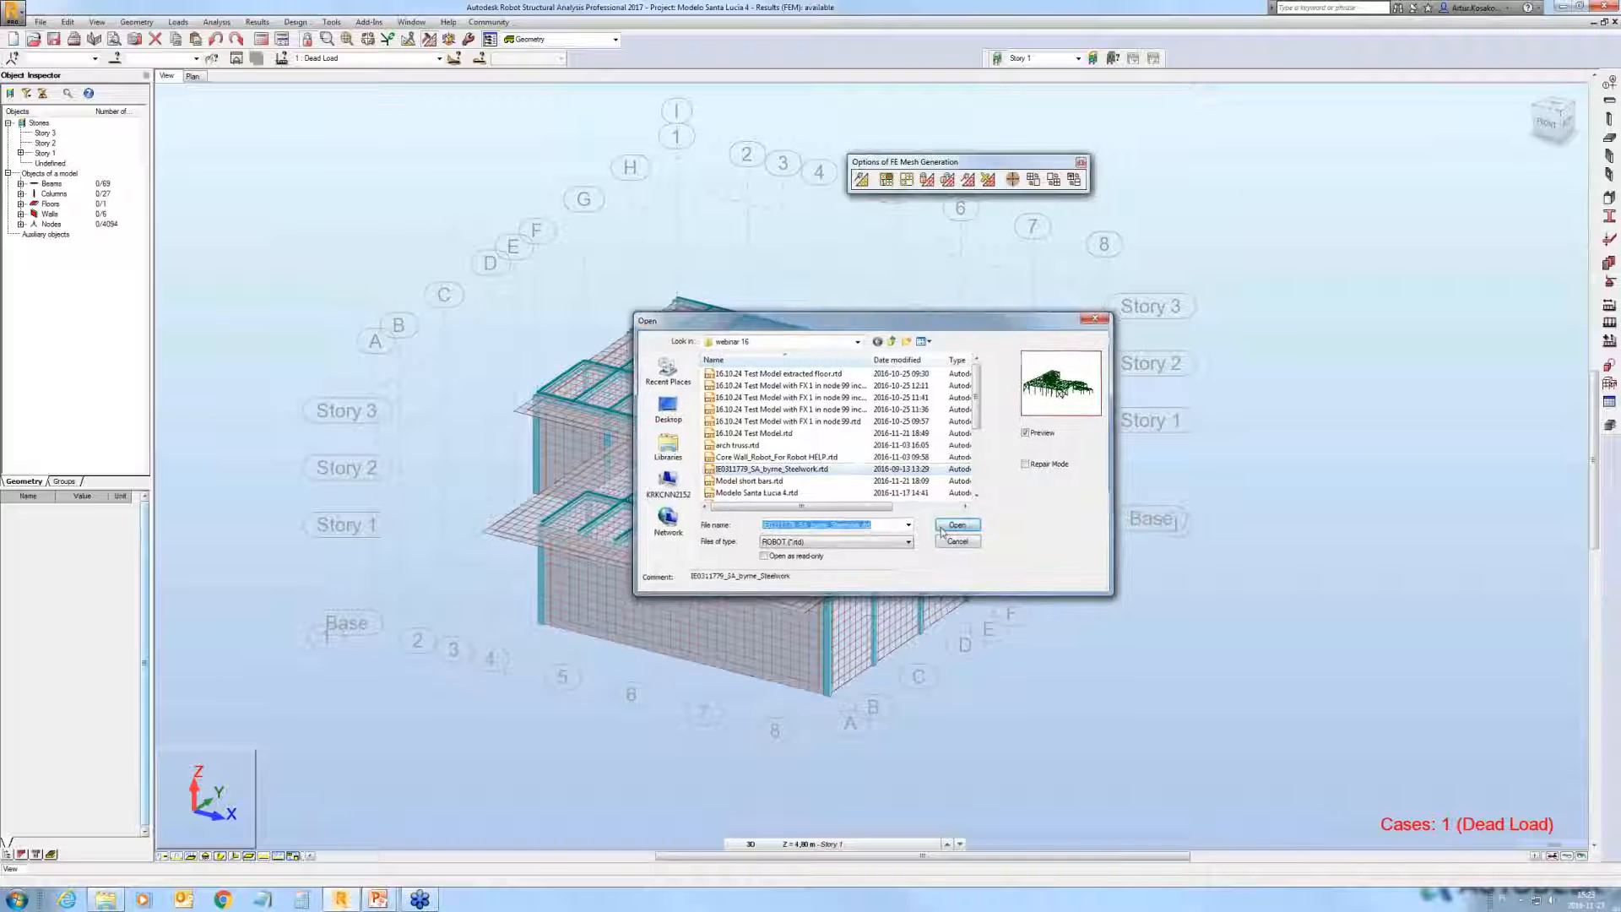
left_click(853, 488)
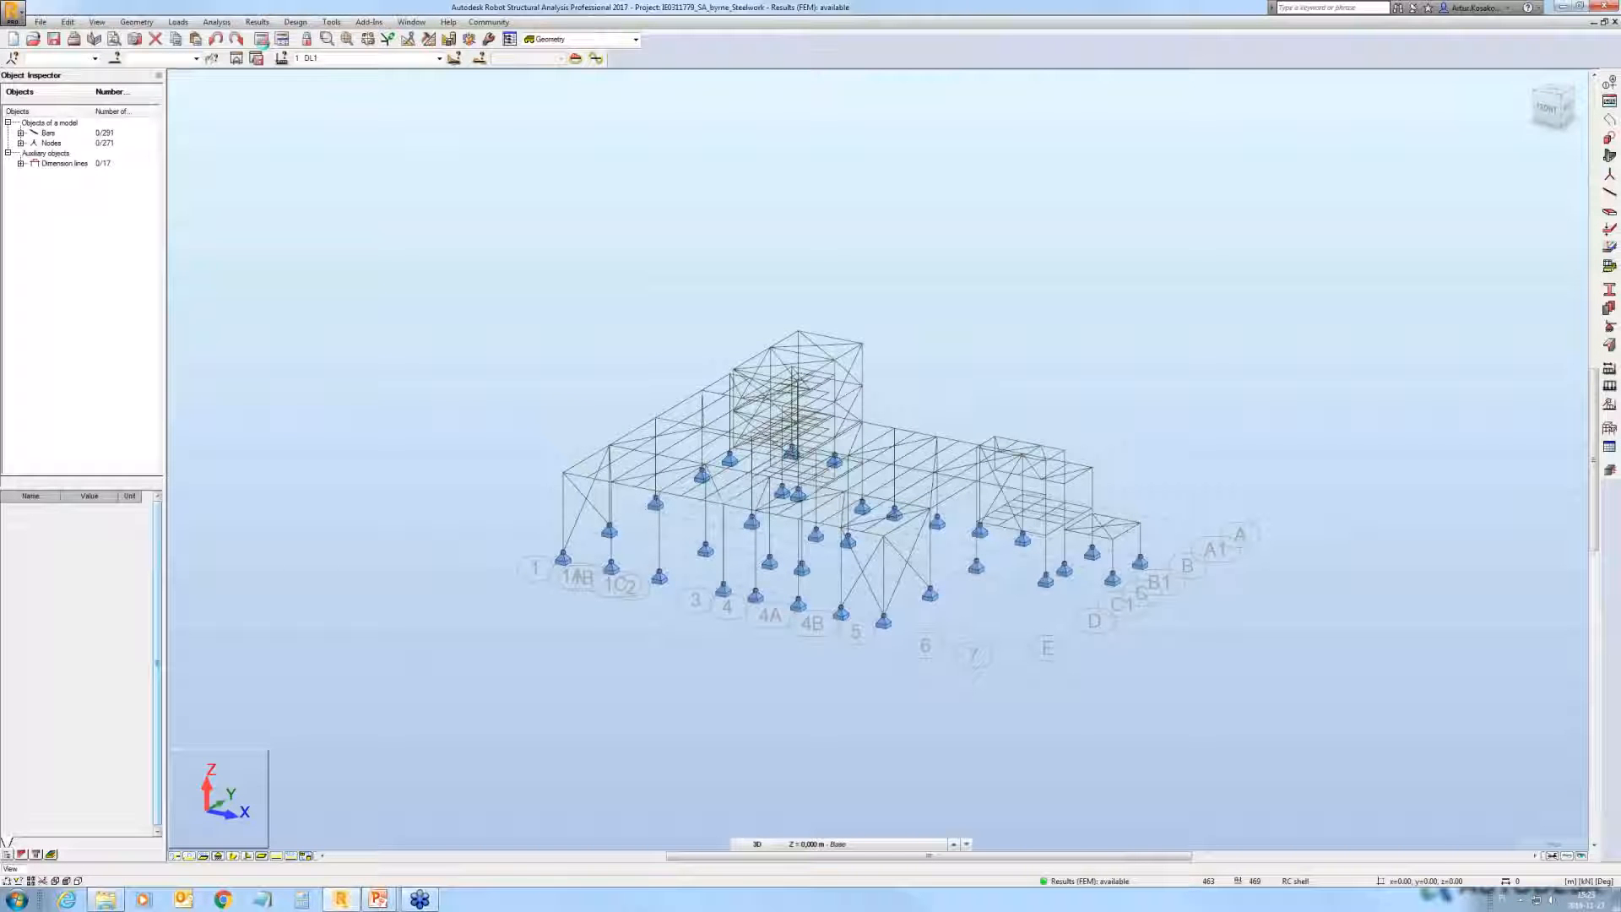
left_click(262, 39)
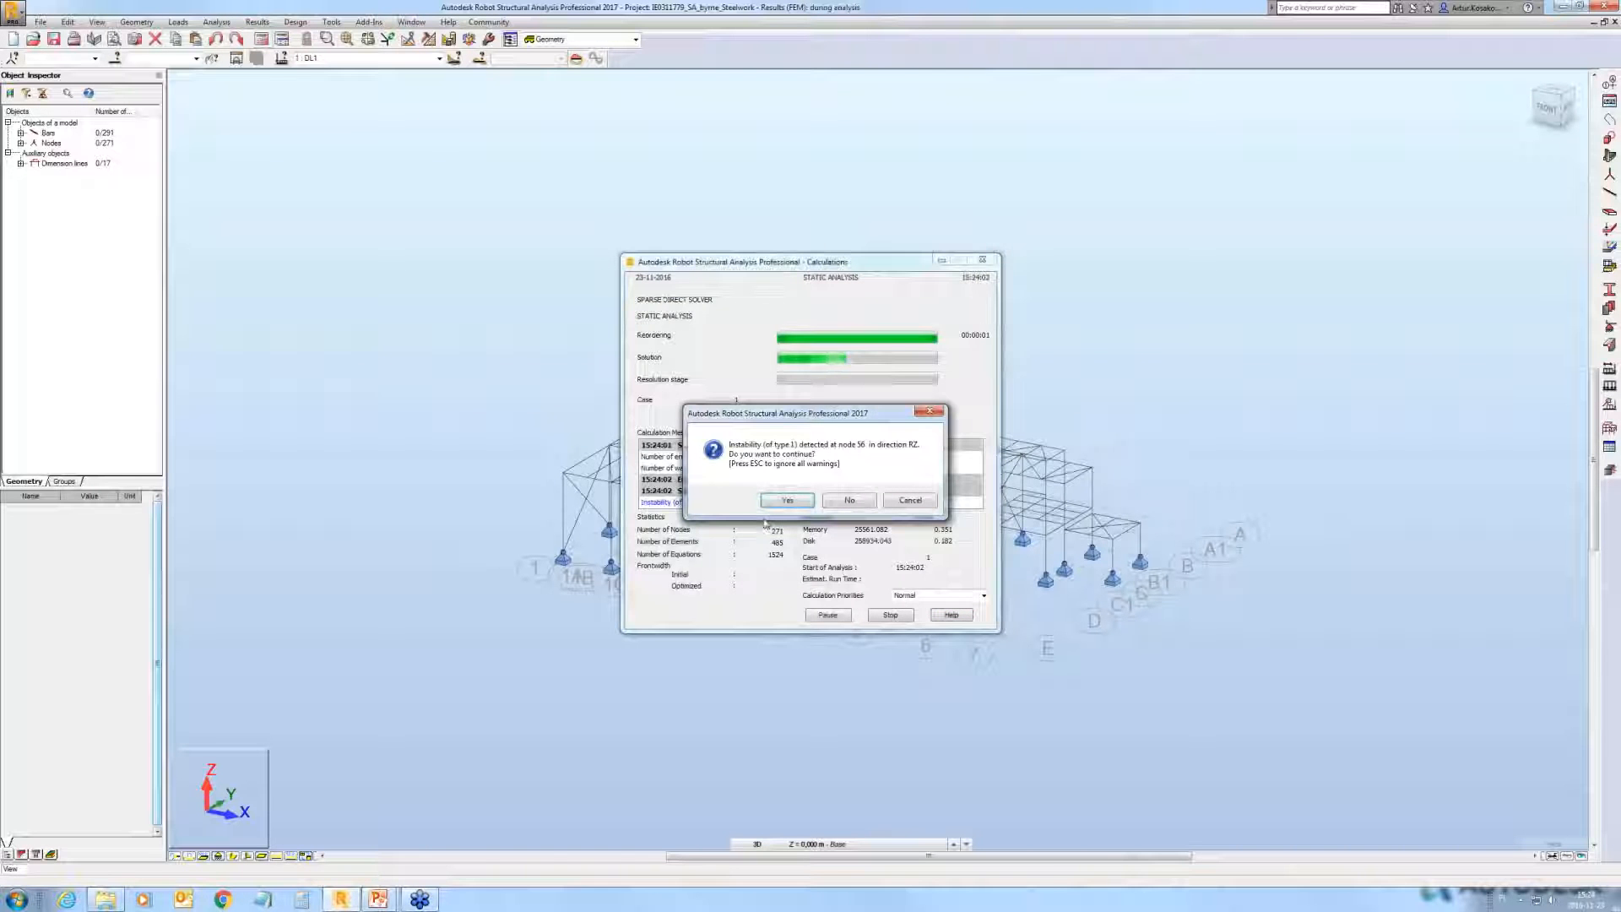
left_click(786, 499)
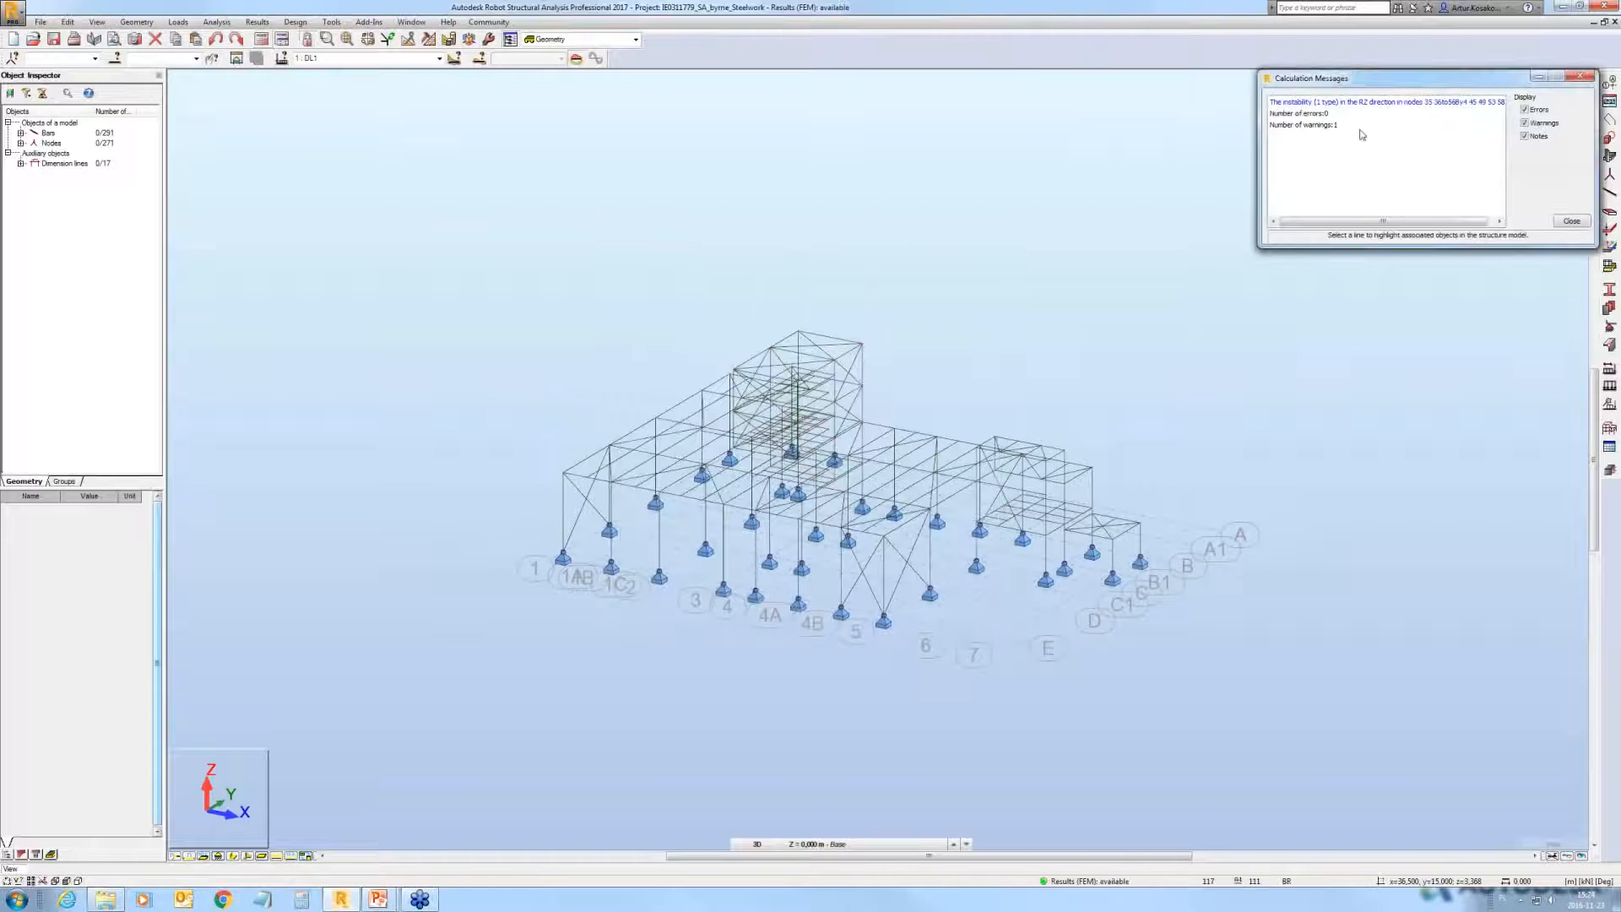
Step: Highlight the nodes named in the RZ instability message and inspect where they lie in the steel frame
left_click(1364, 102)
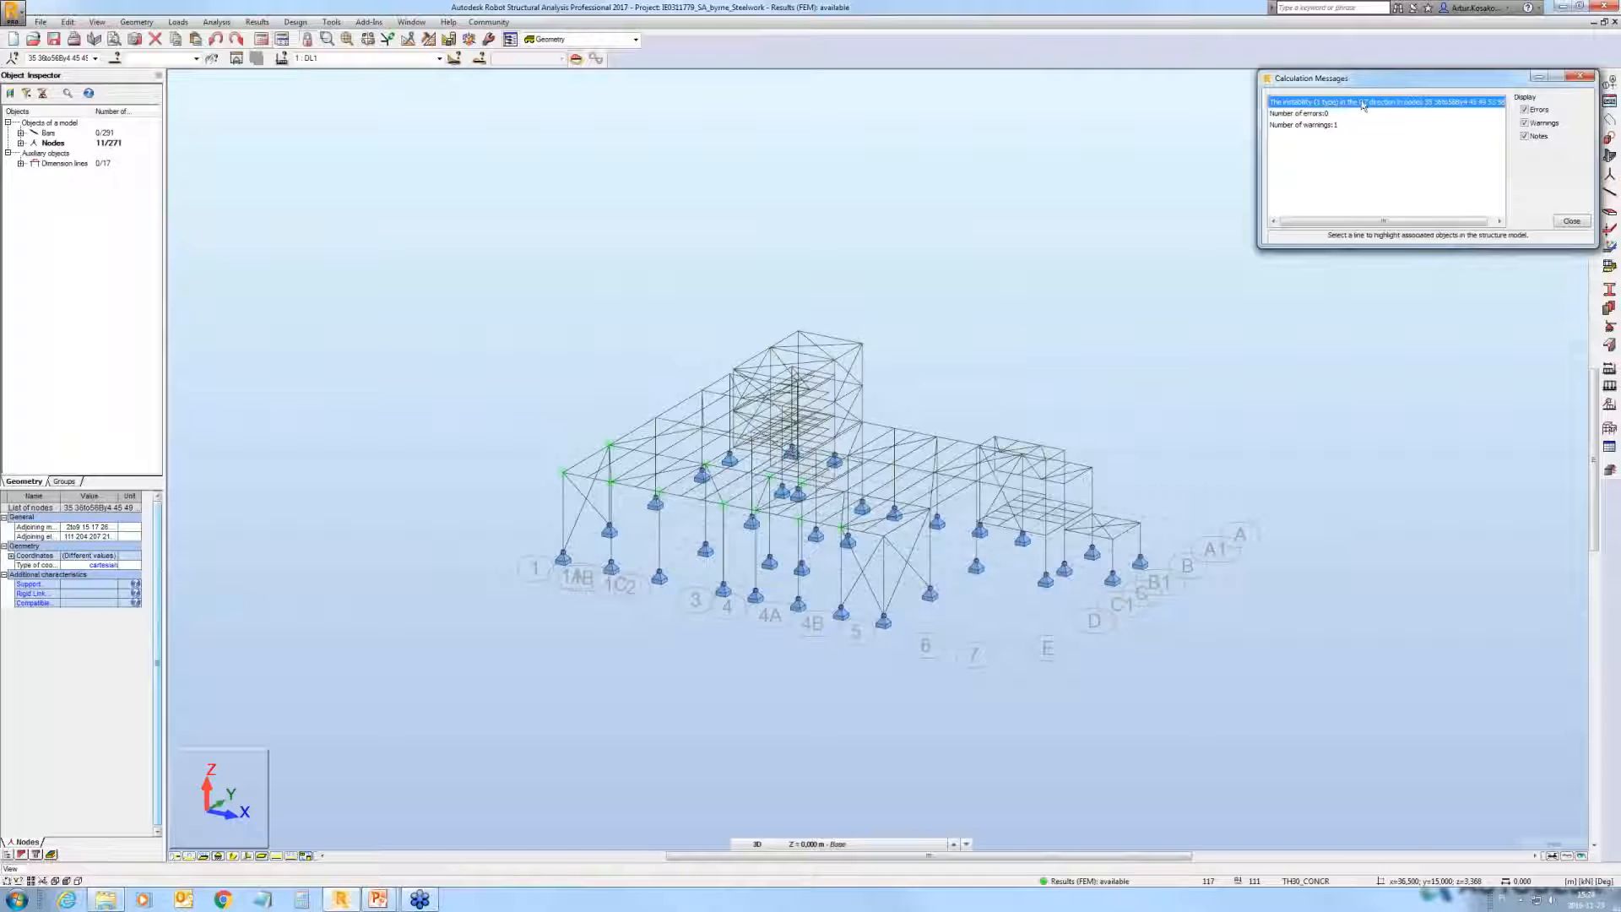
middle_click_drag(651, 492, 651, 451)
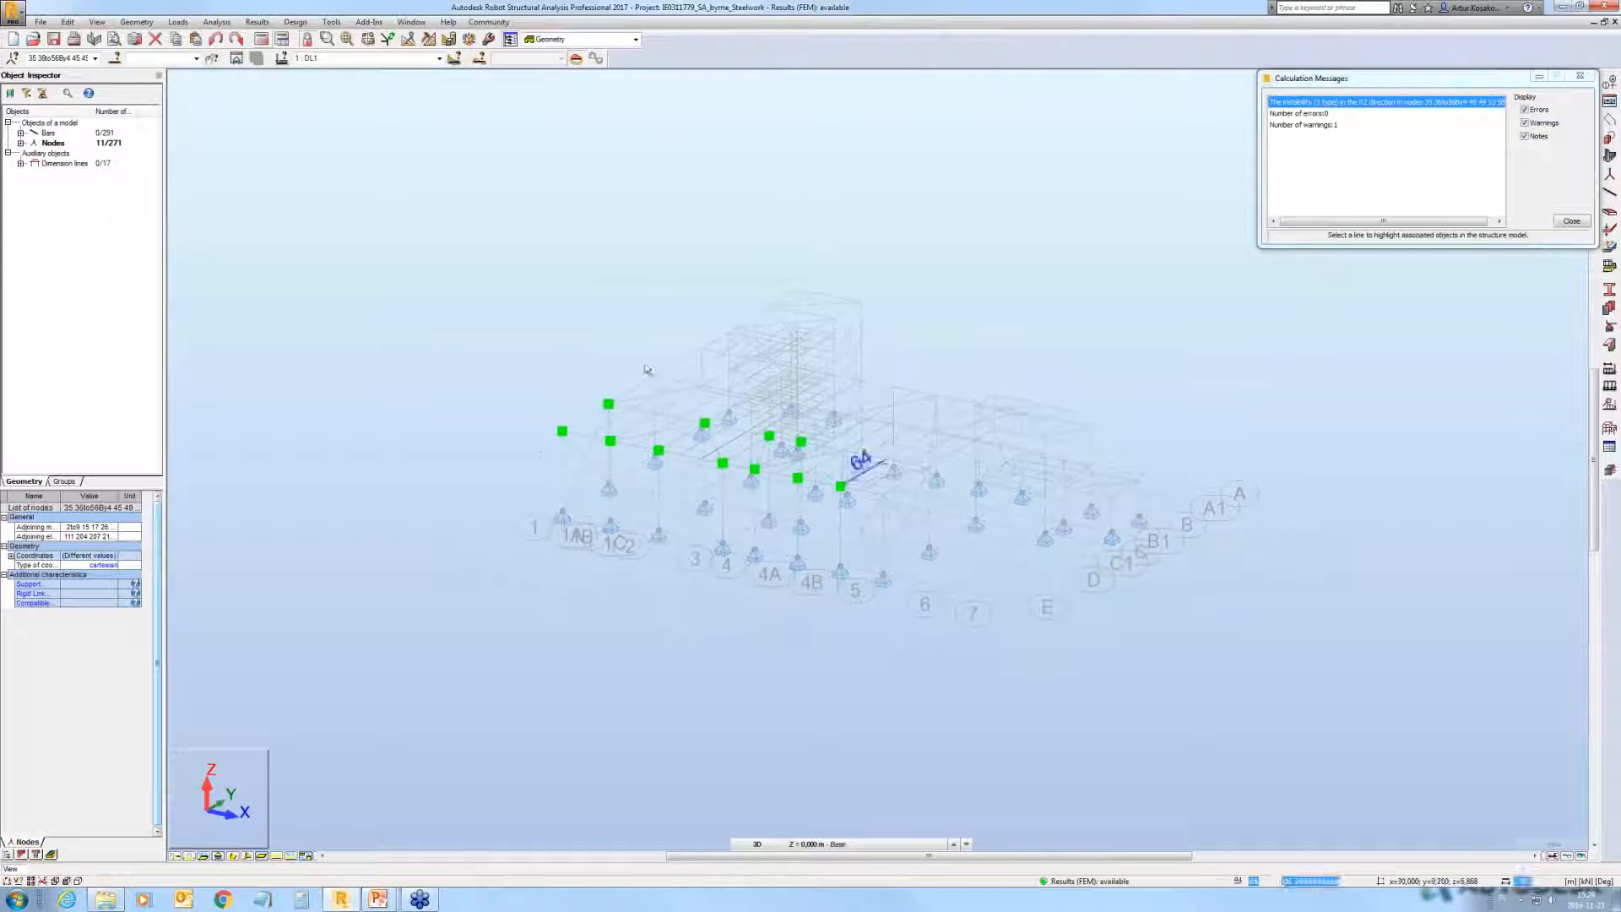
left_click(1376, 642)
Step: Remove all unused support labels from the steelwork model's list of nodal supports
left_click(1609, 327)
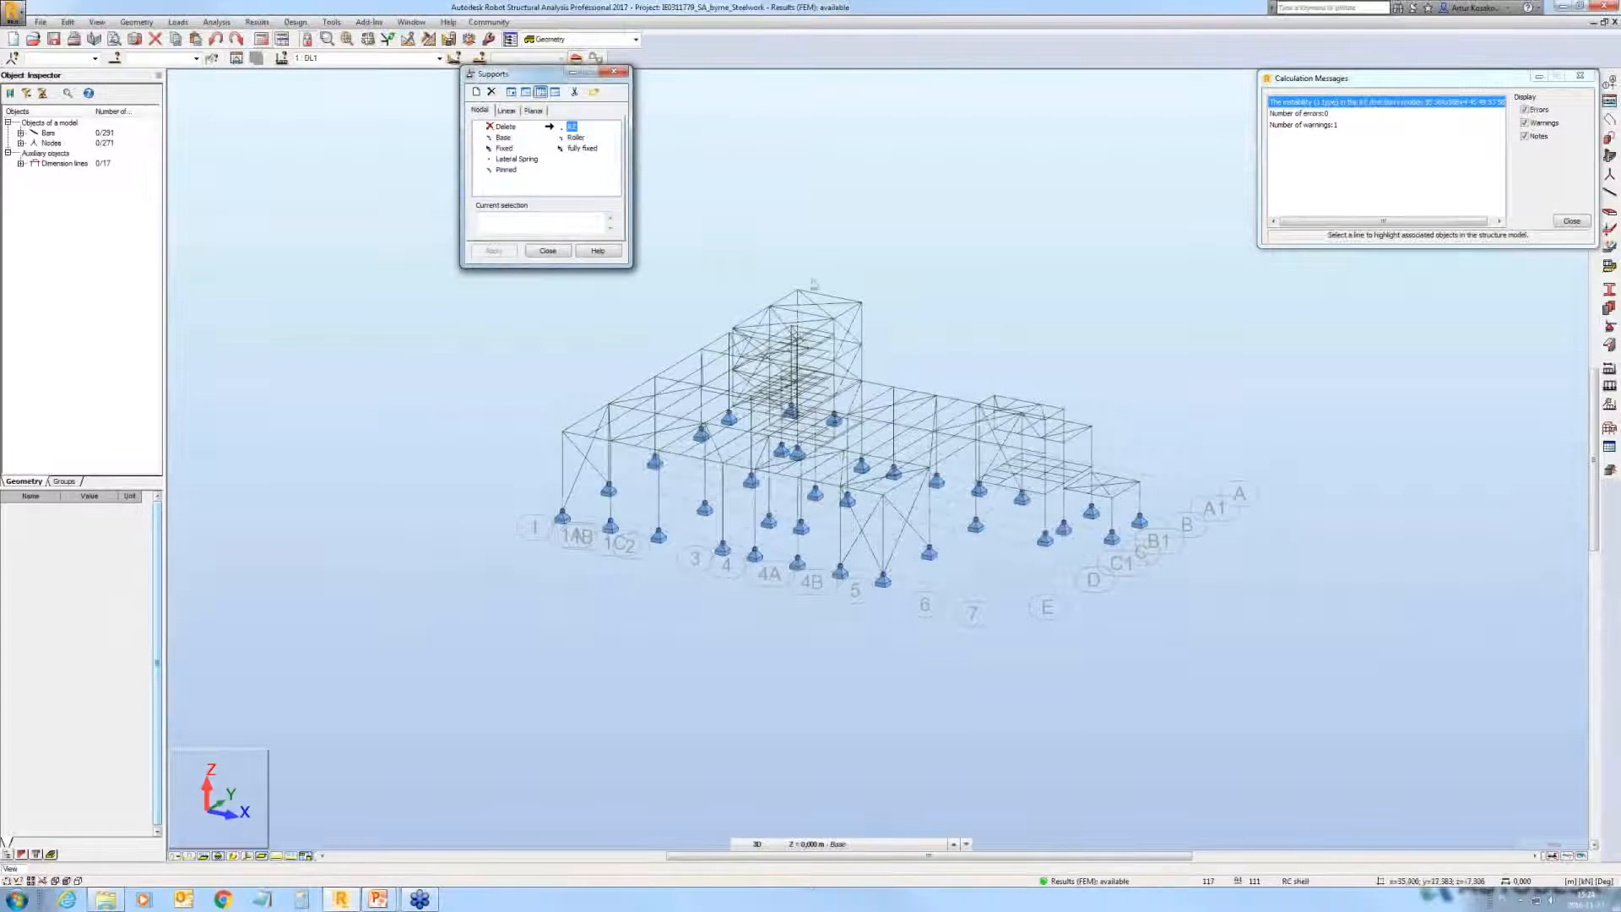
left_click(574, 91)
left_click(592, 200)
Step: Fix the RZ direction in the Pinned support definition, overwriting the existing label, and recalculate the structure
double_click(504, 137)
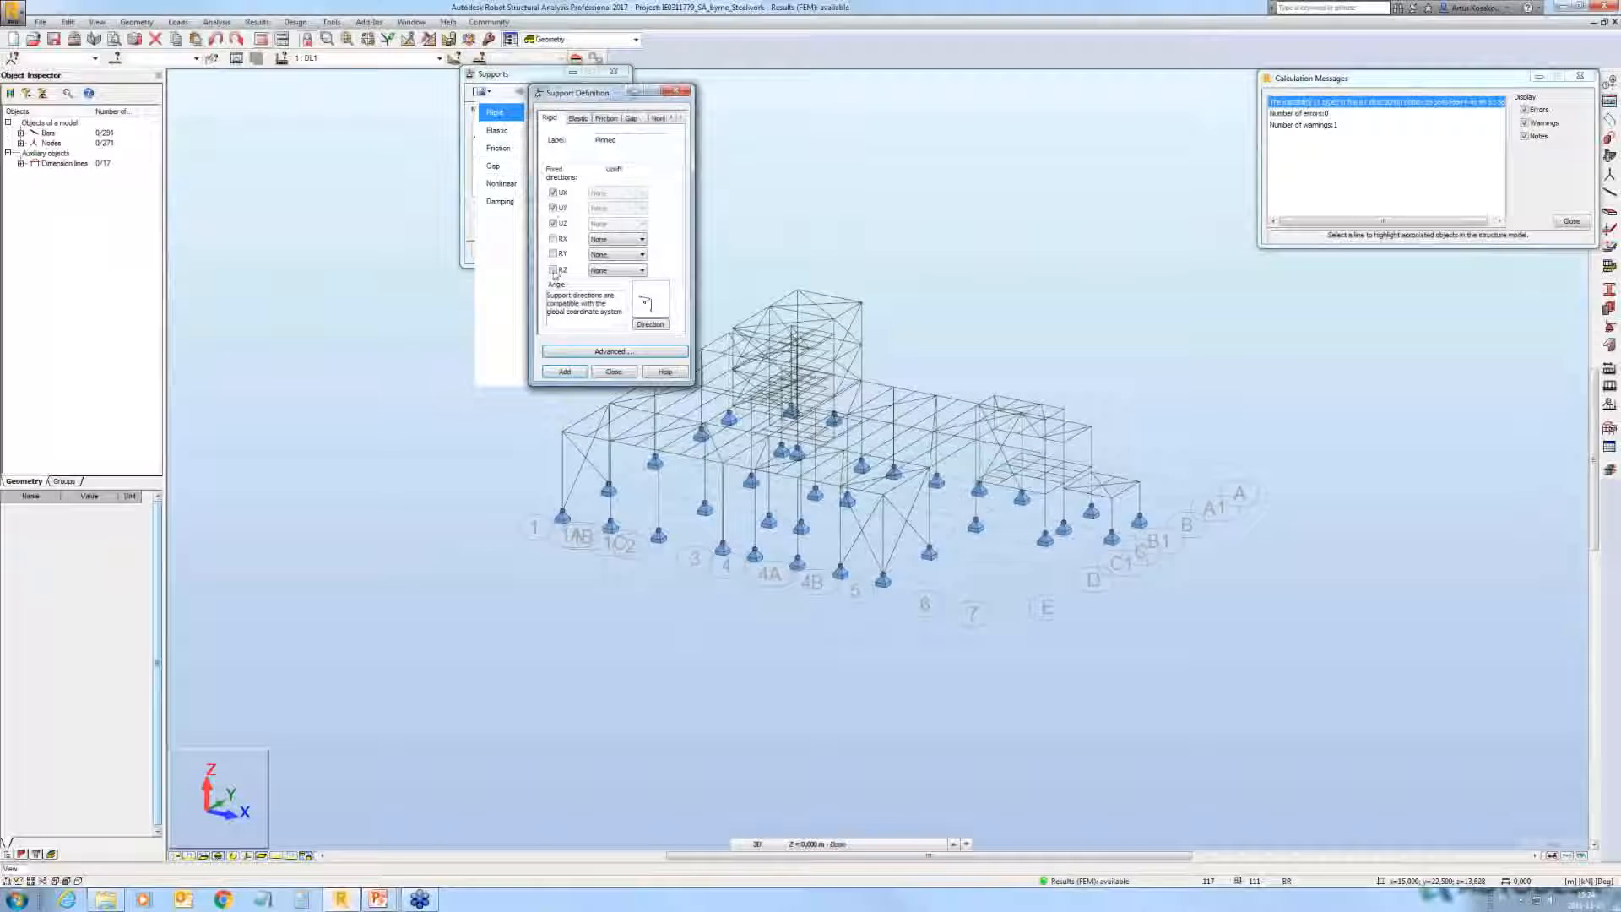
left_click(553, 271)
left_click(564, 372)
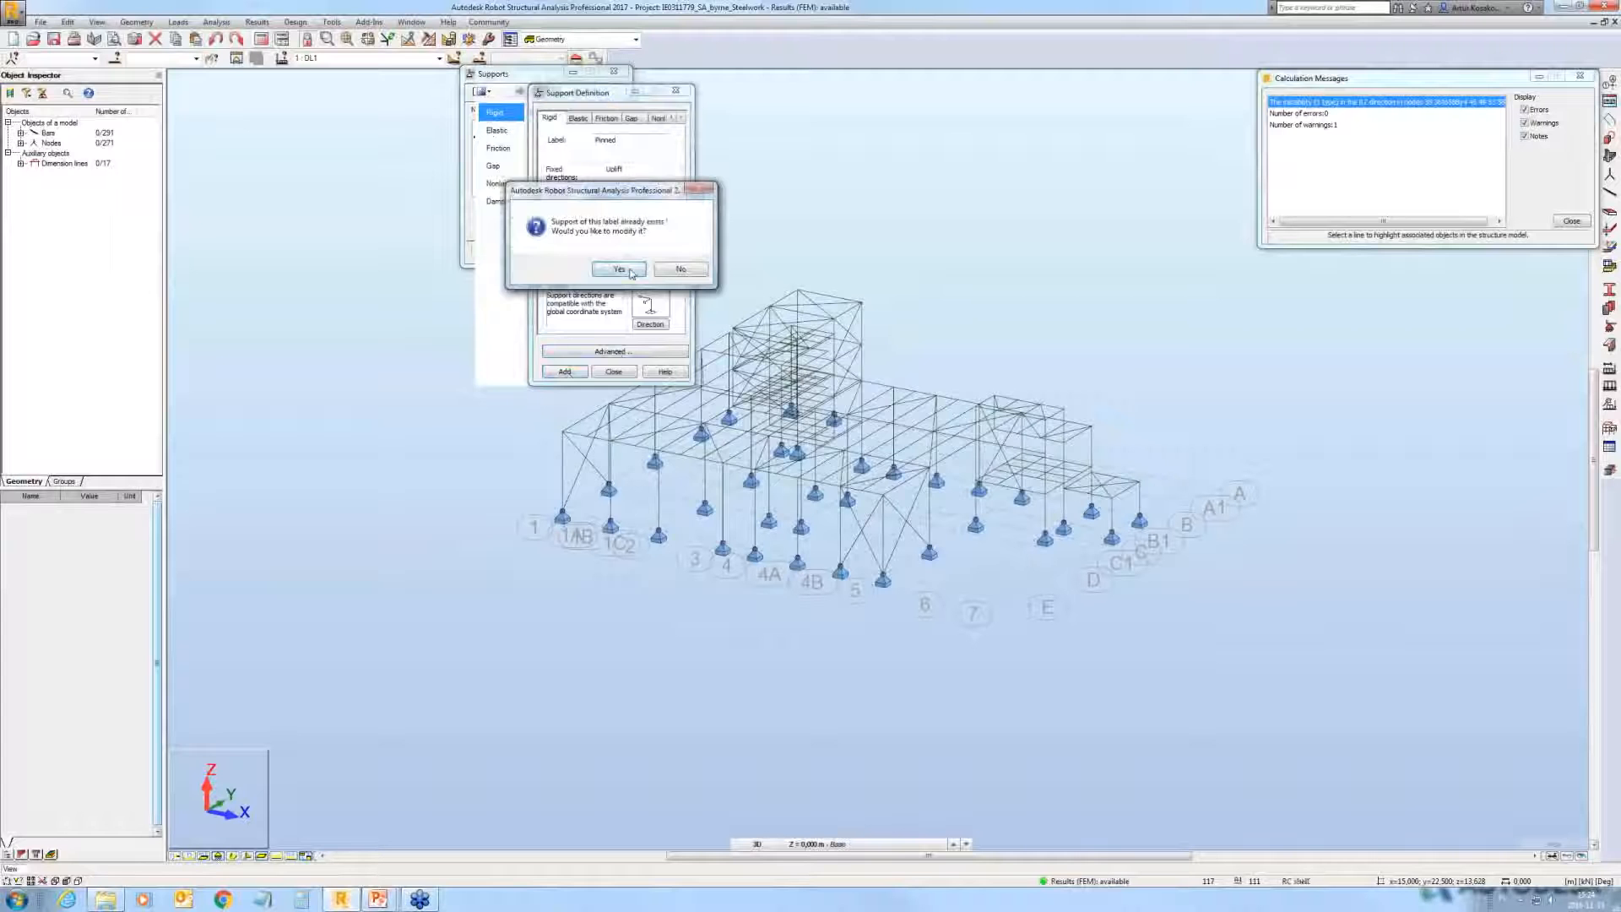
left_click(631, 273)
left_click(866, 480)
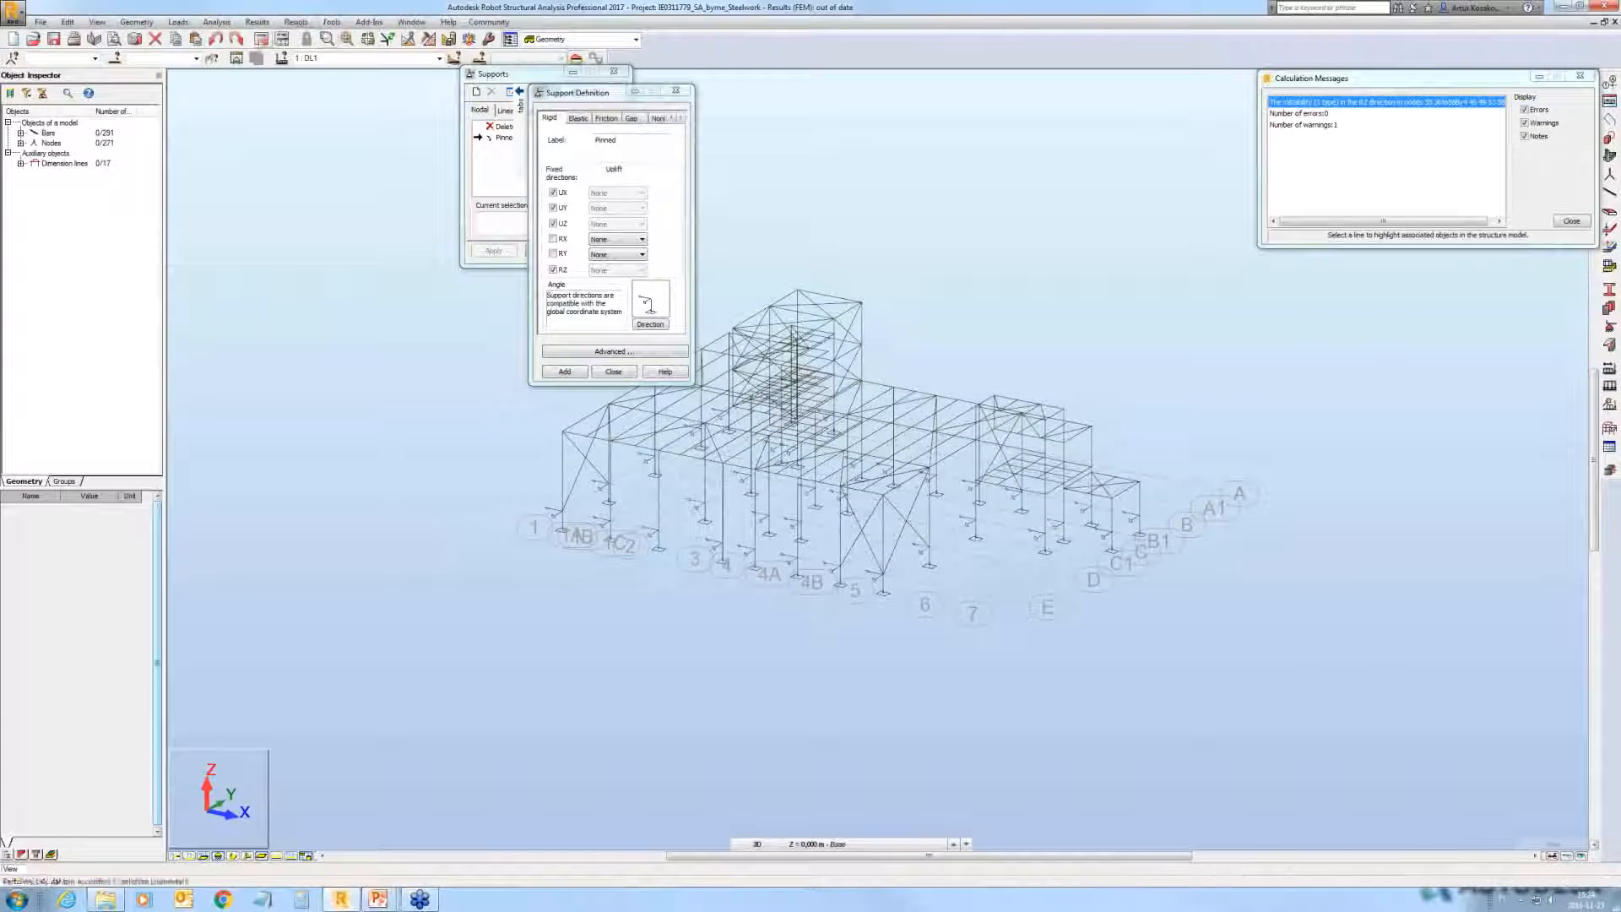
left_click(262, 39)
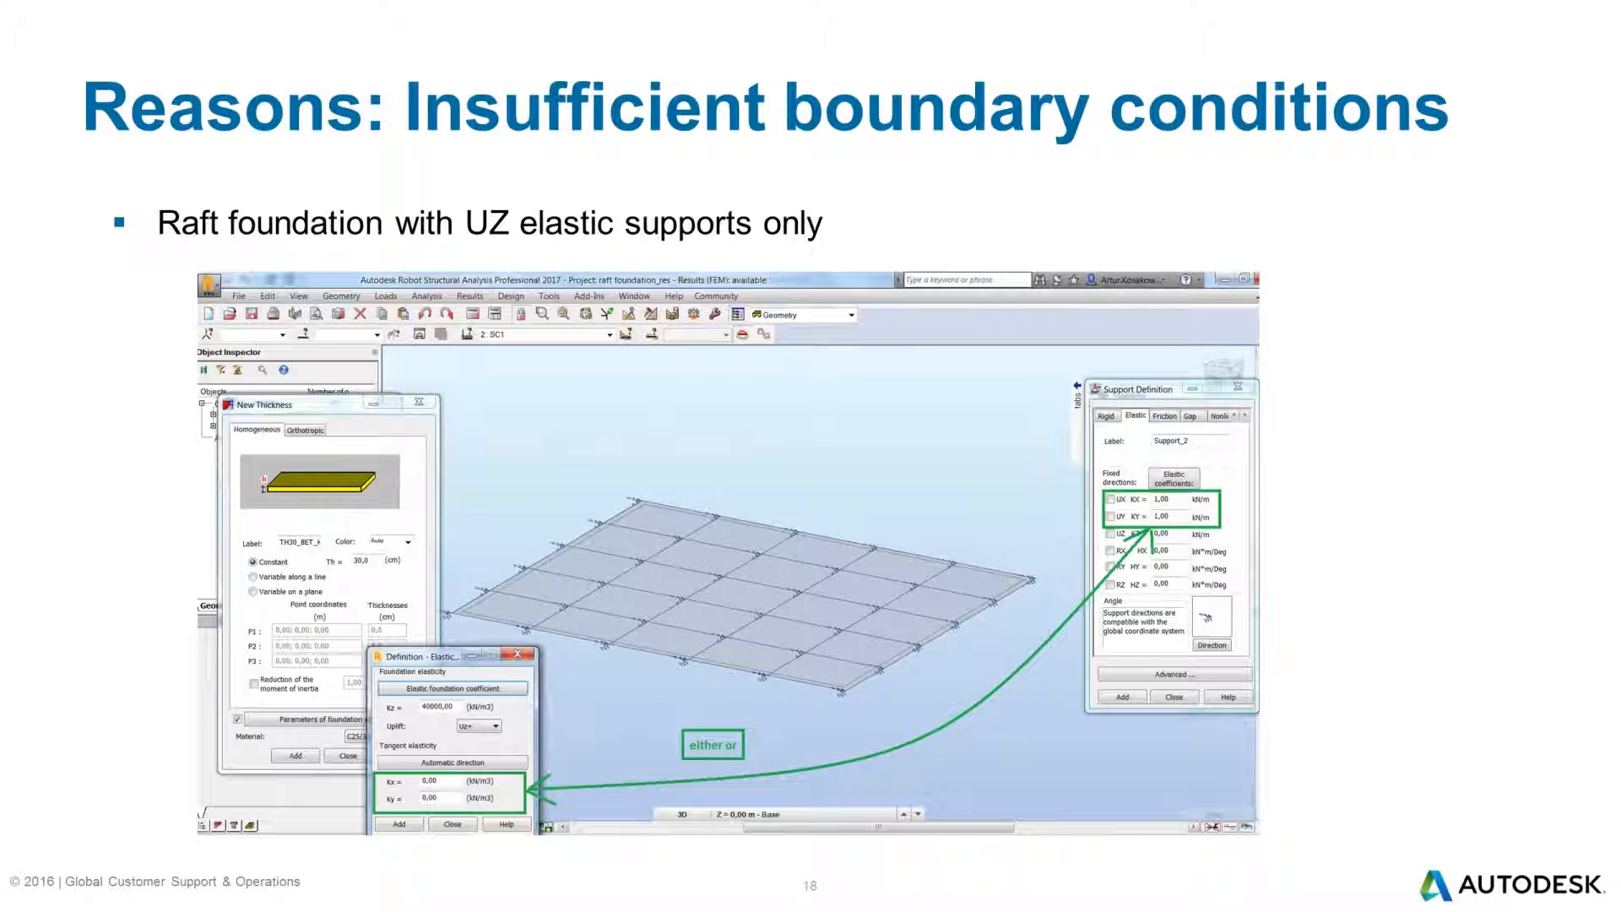
Step: Return to Robot from the slides and open the project raft foundation_res.rtd without saving the steelwork model
key("alt+Tab")
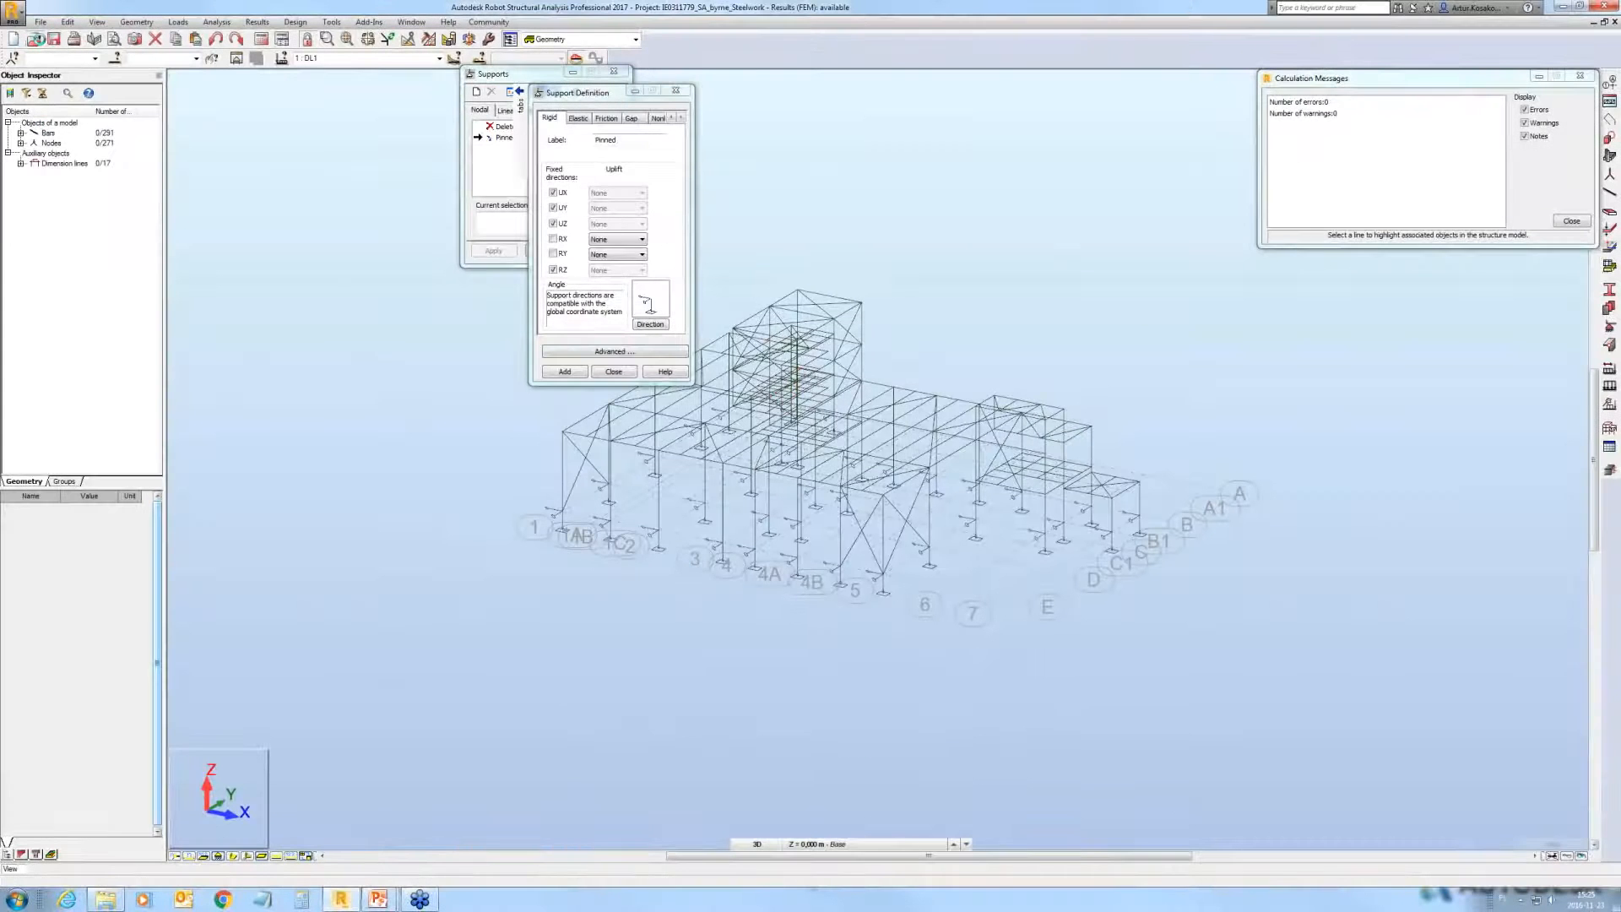
left_click(35, 39)
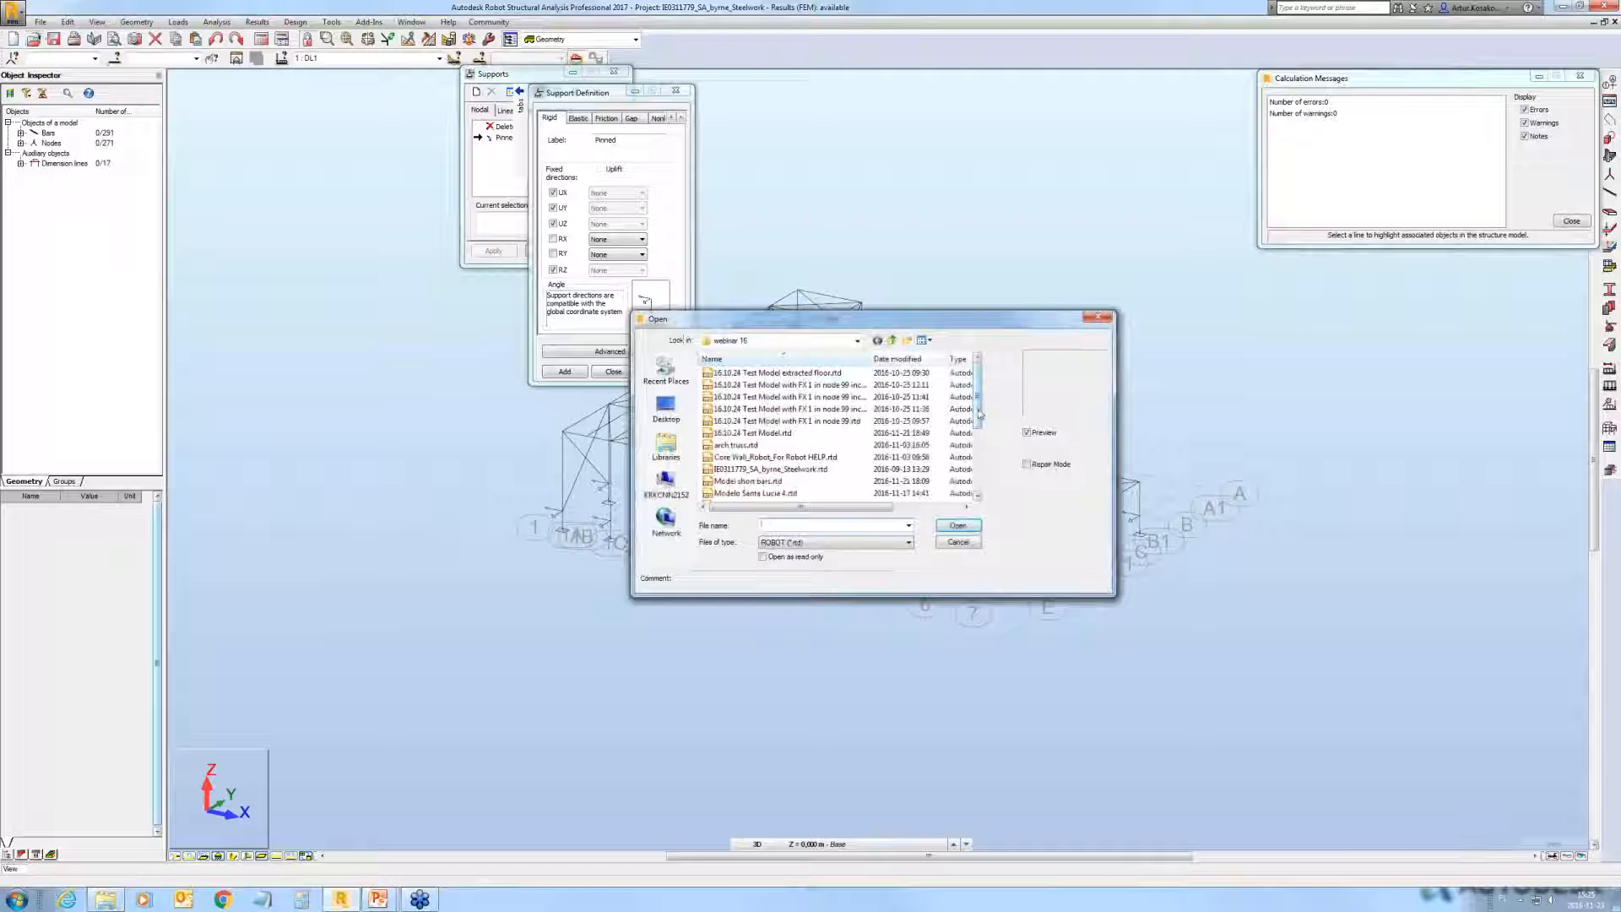
scroll(979, 415, "down", 3)
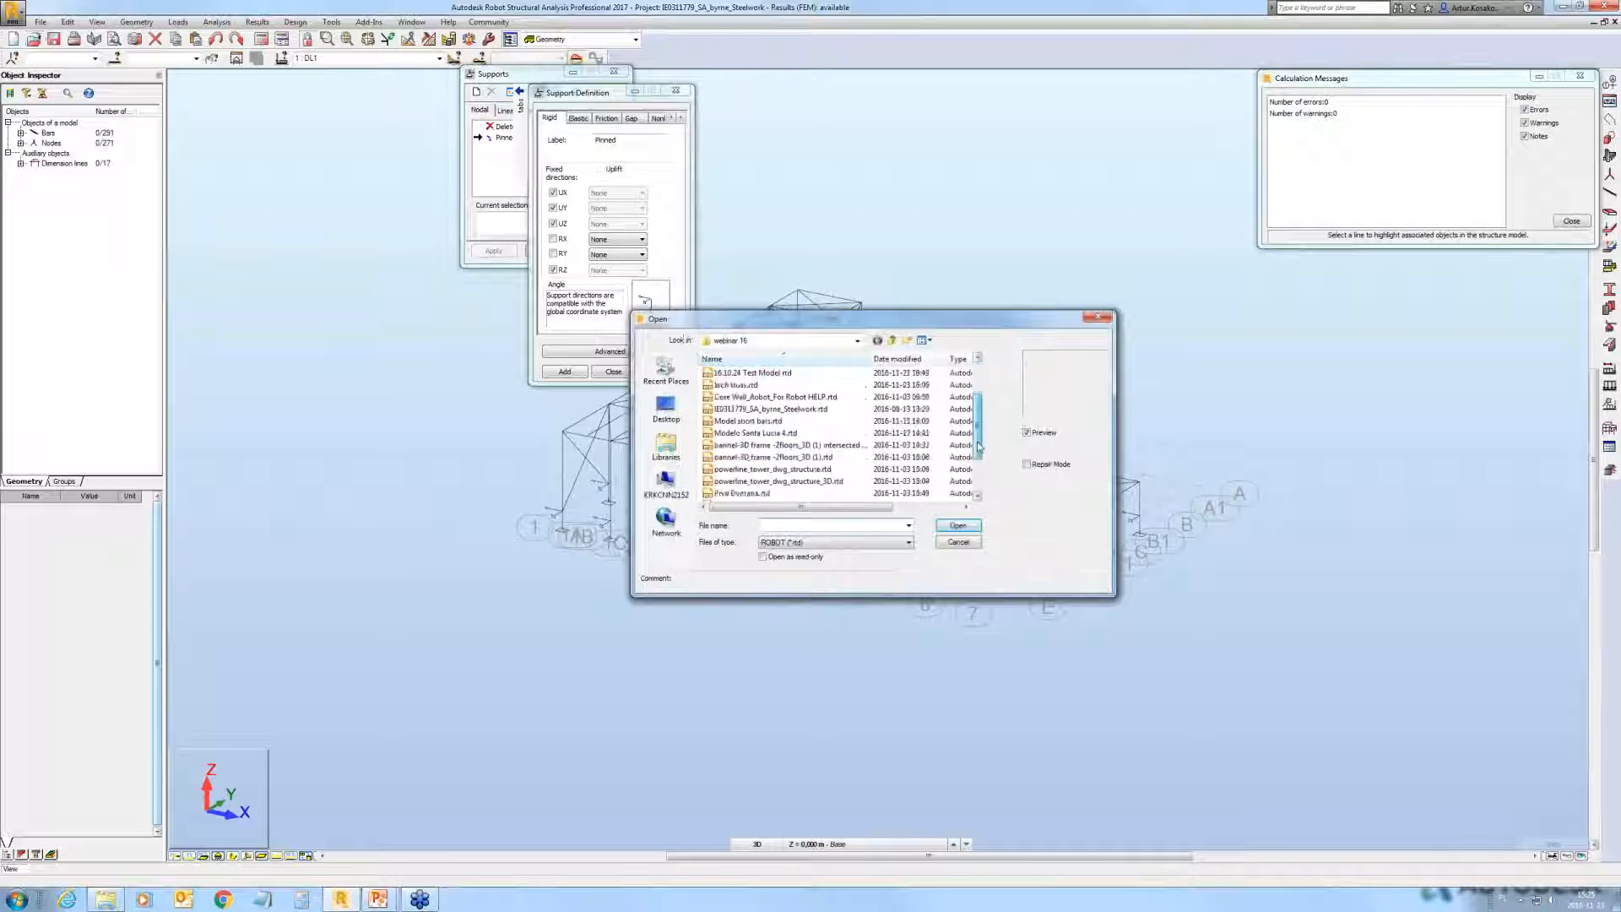
left_click(761, 481)
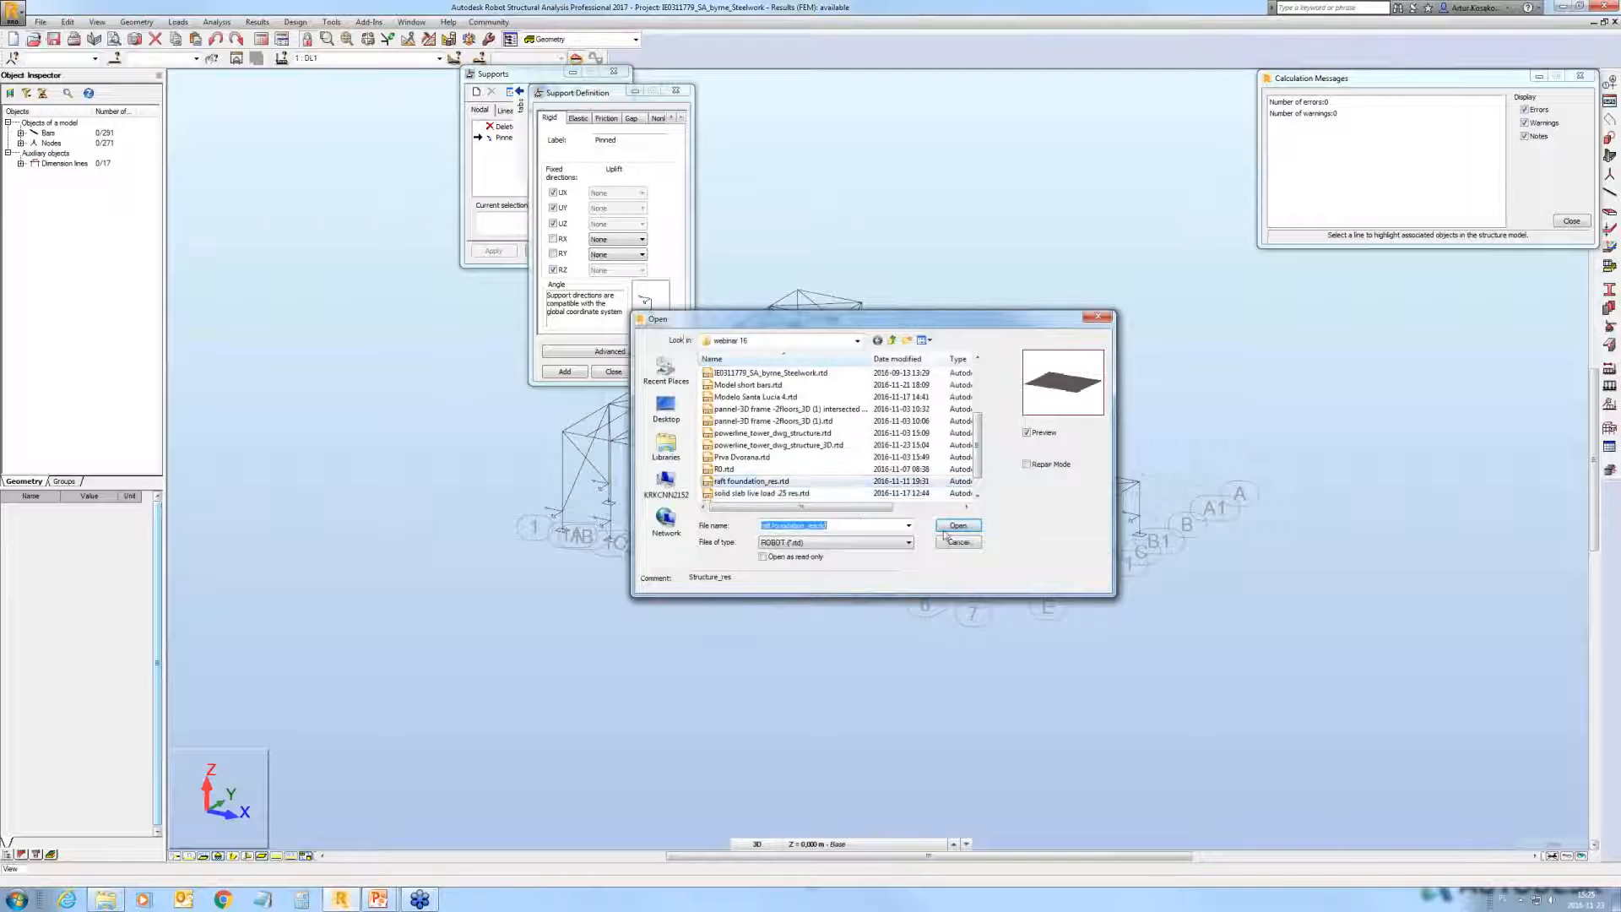
left_click(946, 531)
left_click(844, 483)
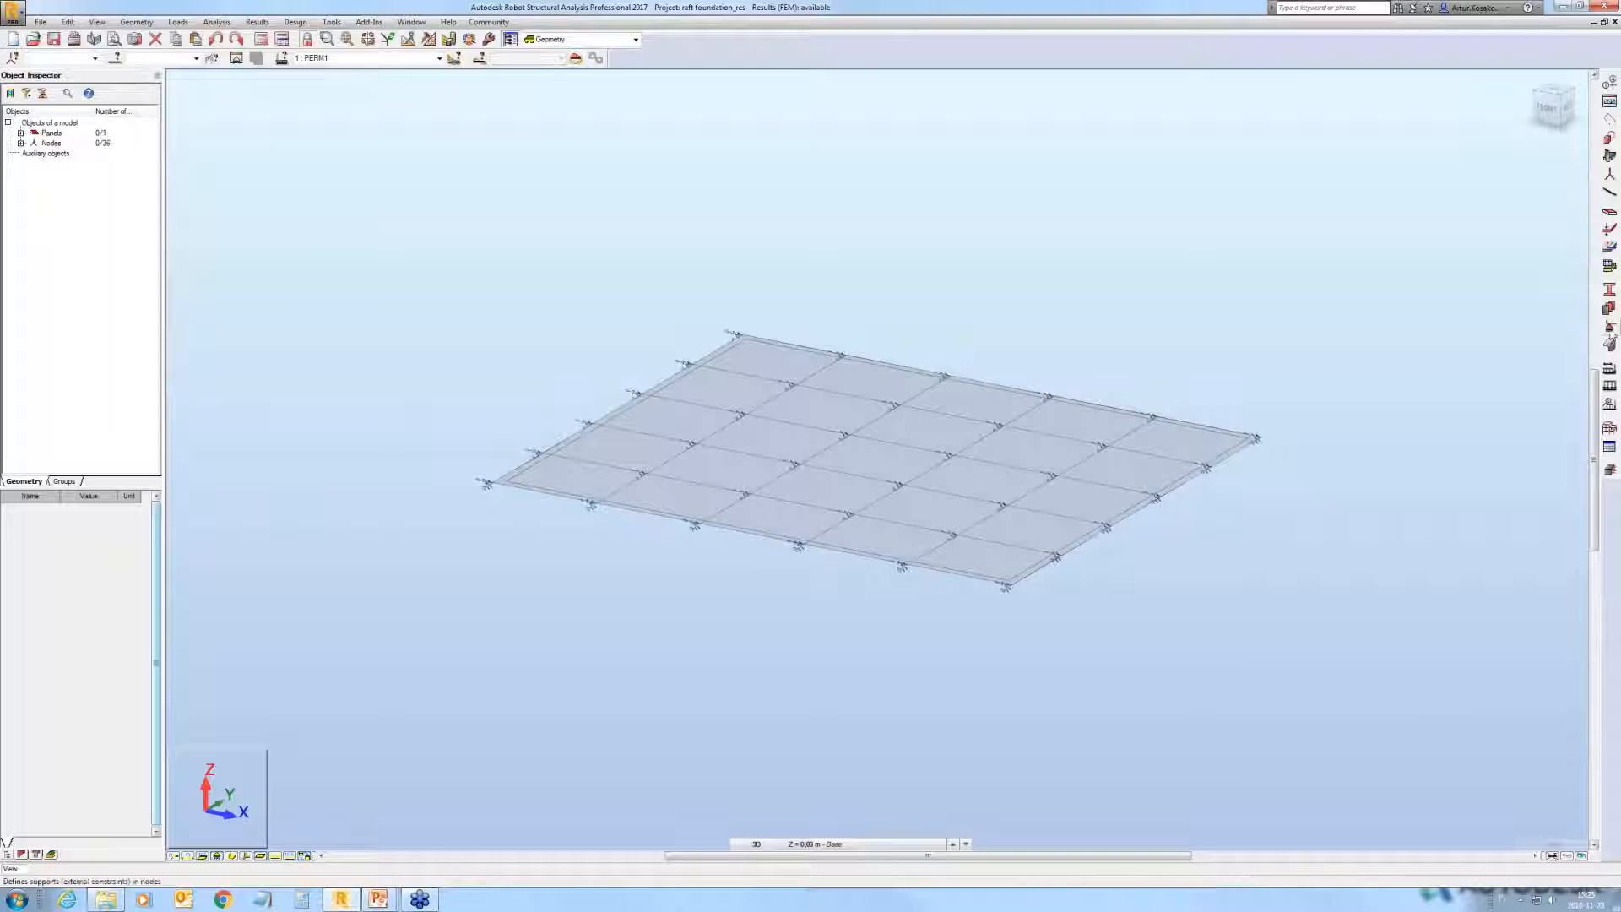
Step: Purge the unused support labels from the raft foundation's nodal supports, declining to change the result status
left_click(1610, 329)
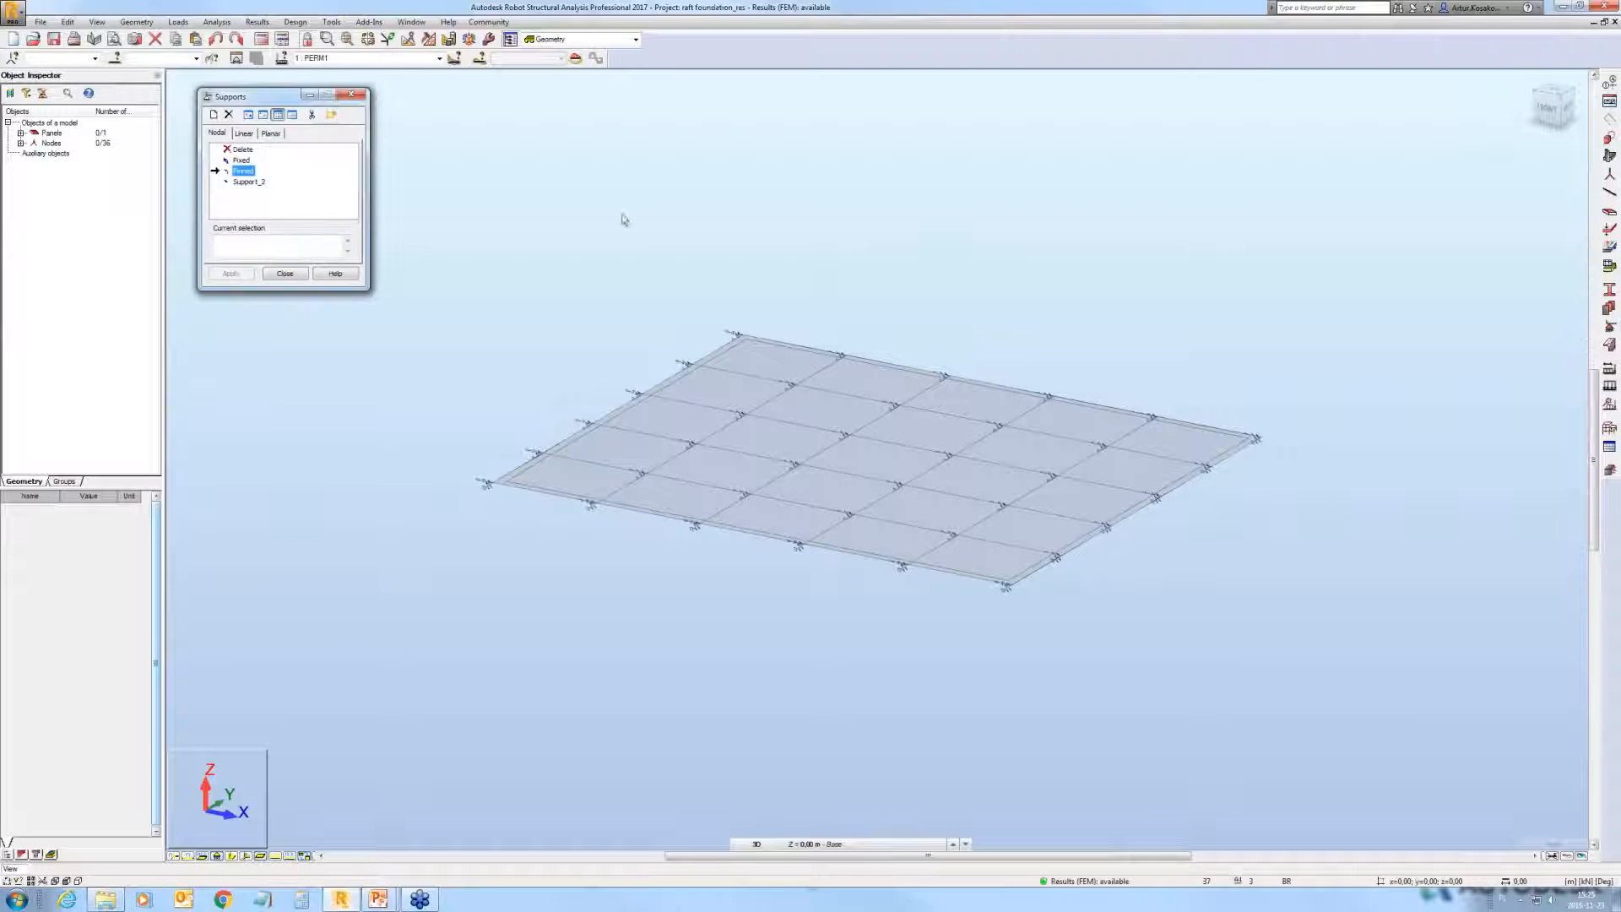
left_click(242, 150)
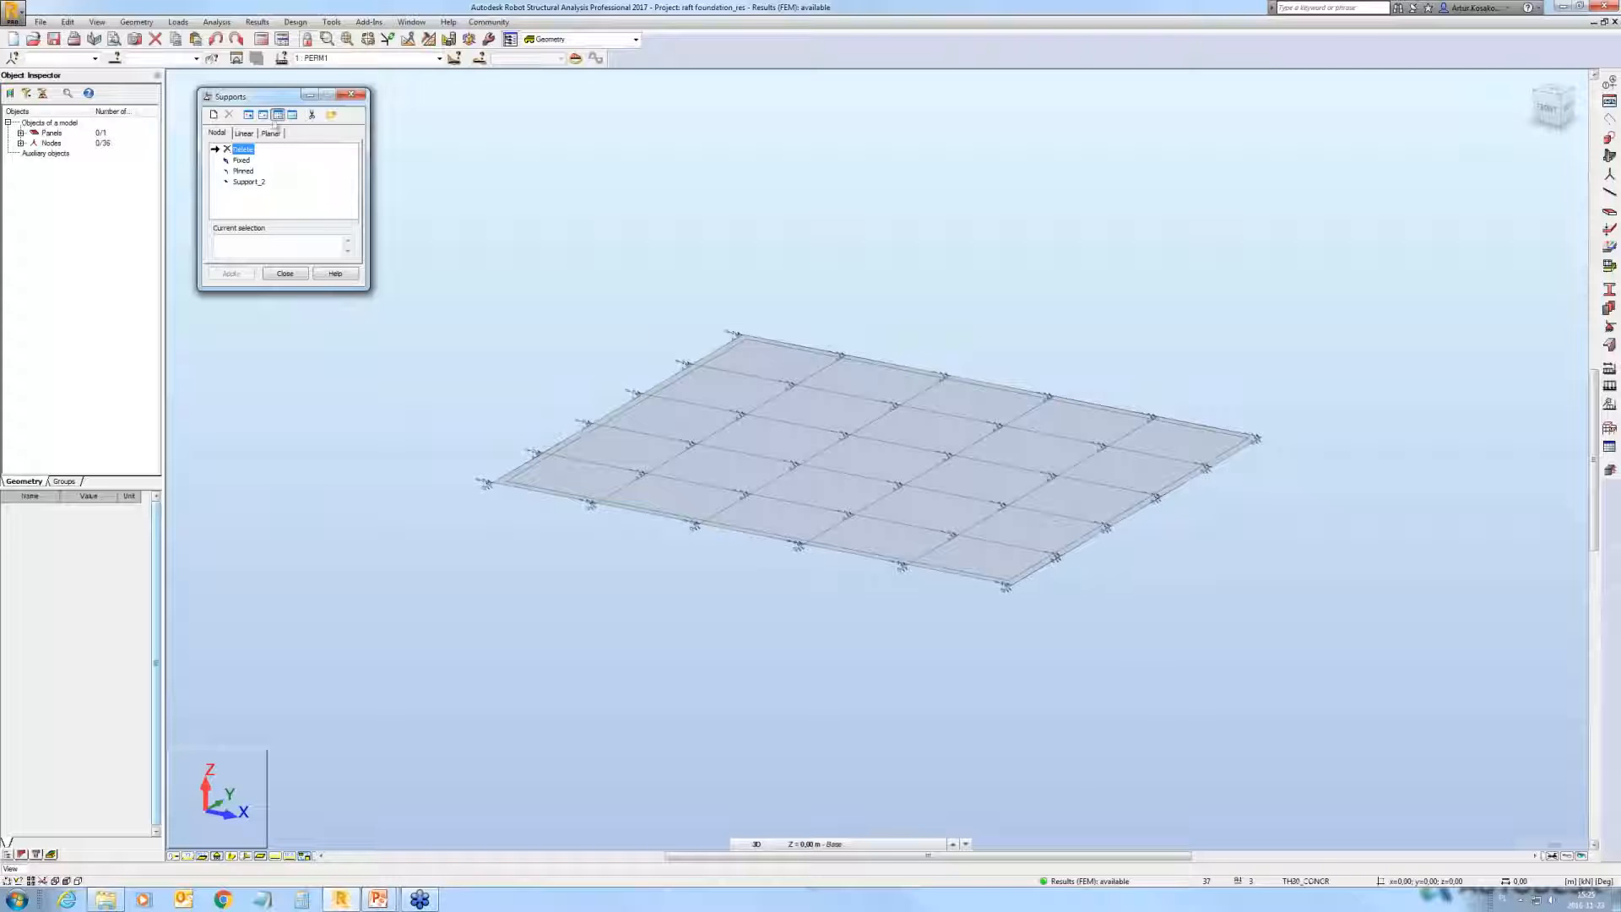
left_click(311, 114)
left_click(328, 224)
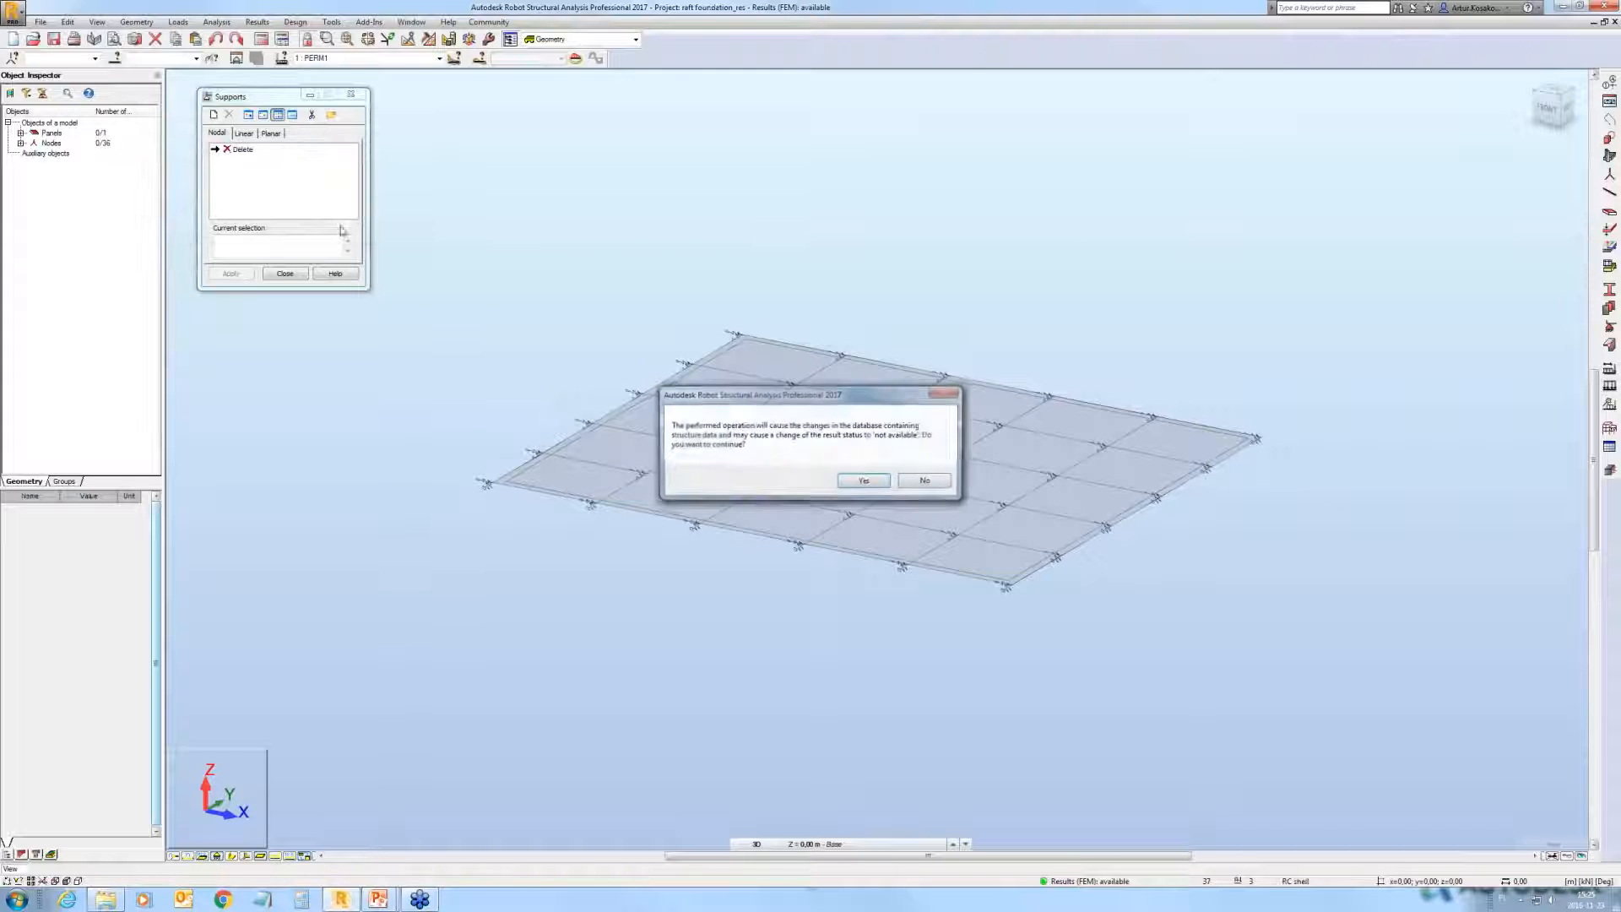
left_click(922, 477)
Step: Delete the nodal supports from all nodes of the raft foundation
left_click(228, 150)
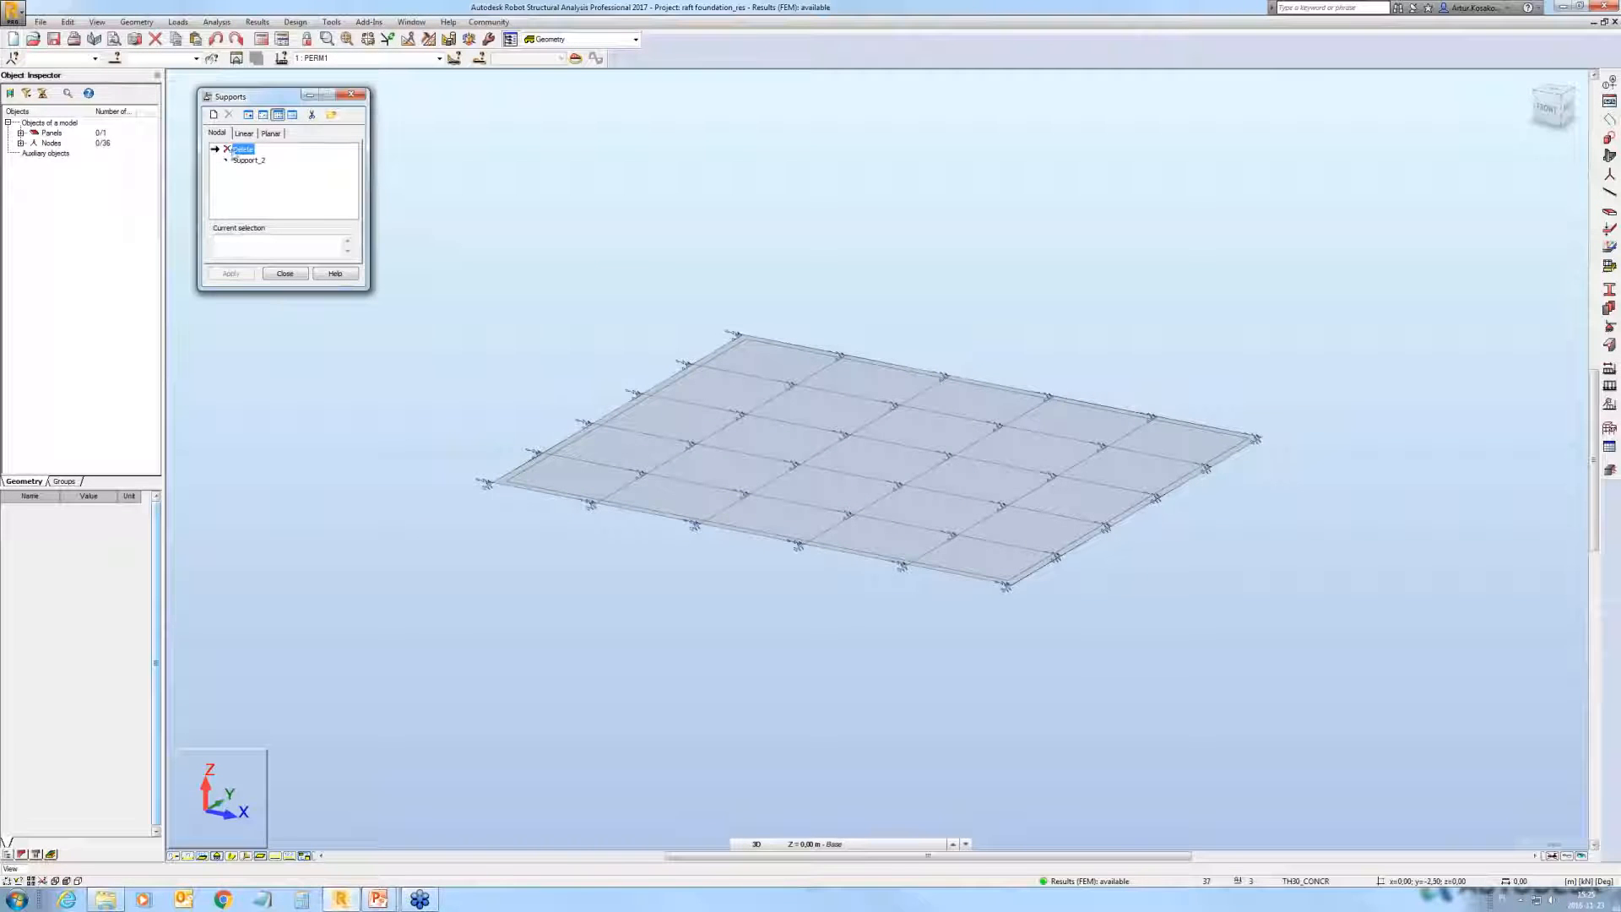
left_click(240, 243)
type("all")
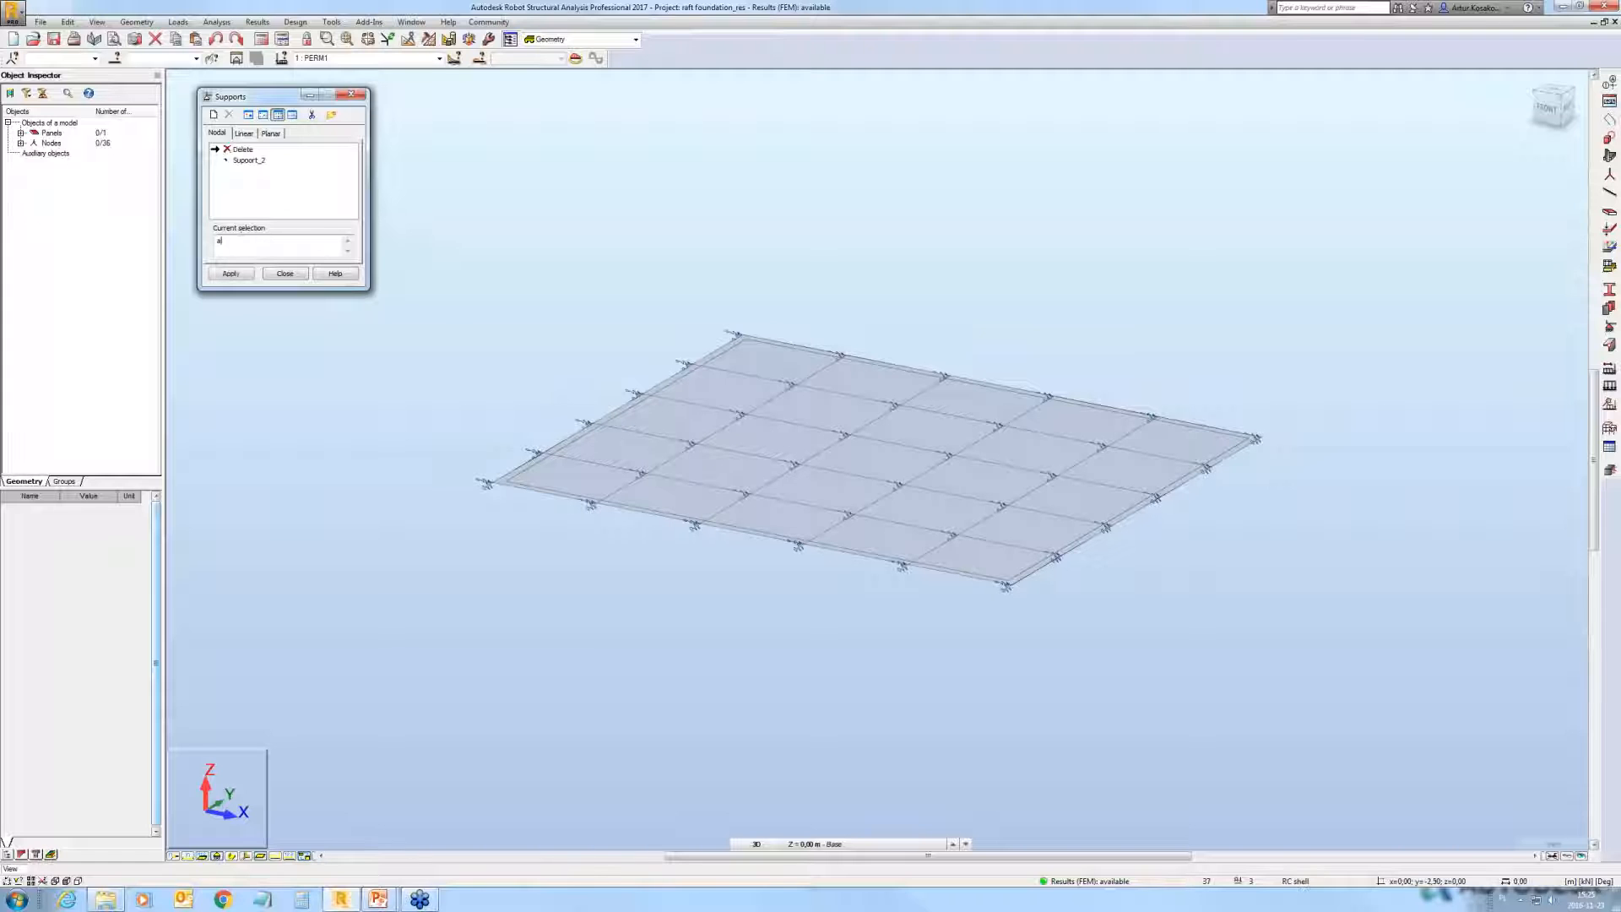
left_click(228, 273)
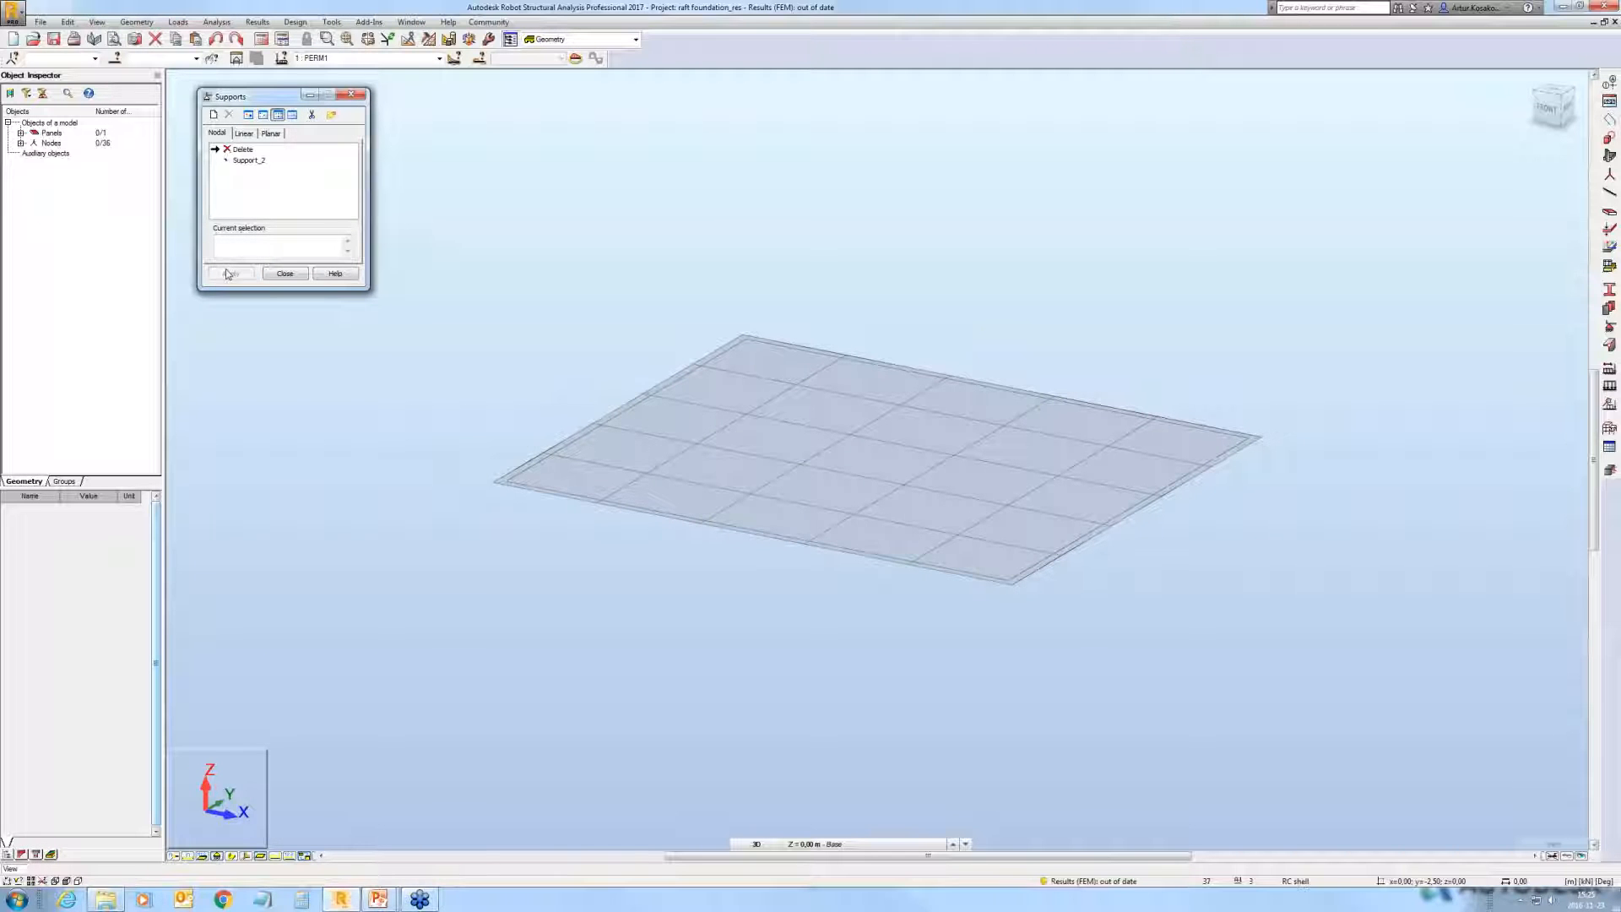
Step: Calculate the raft without nodal supports, review the calculation messages, and close them
left_click(263, 39)
key("Return")
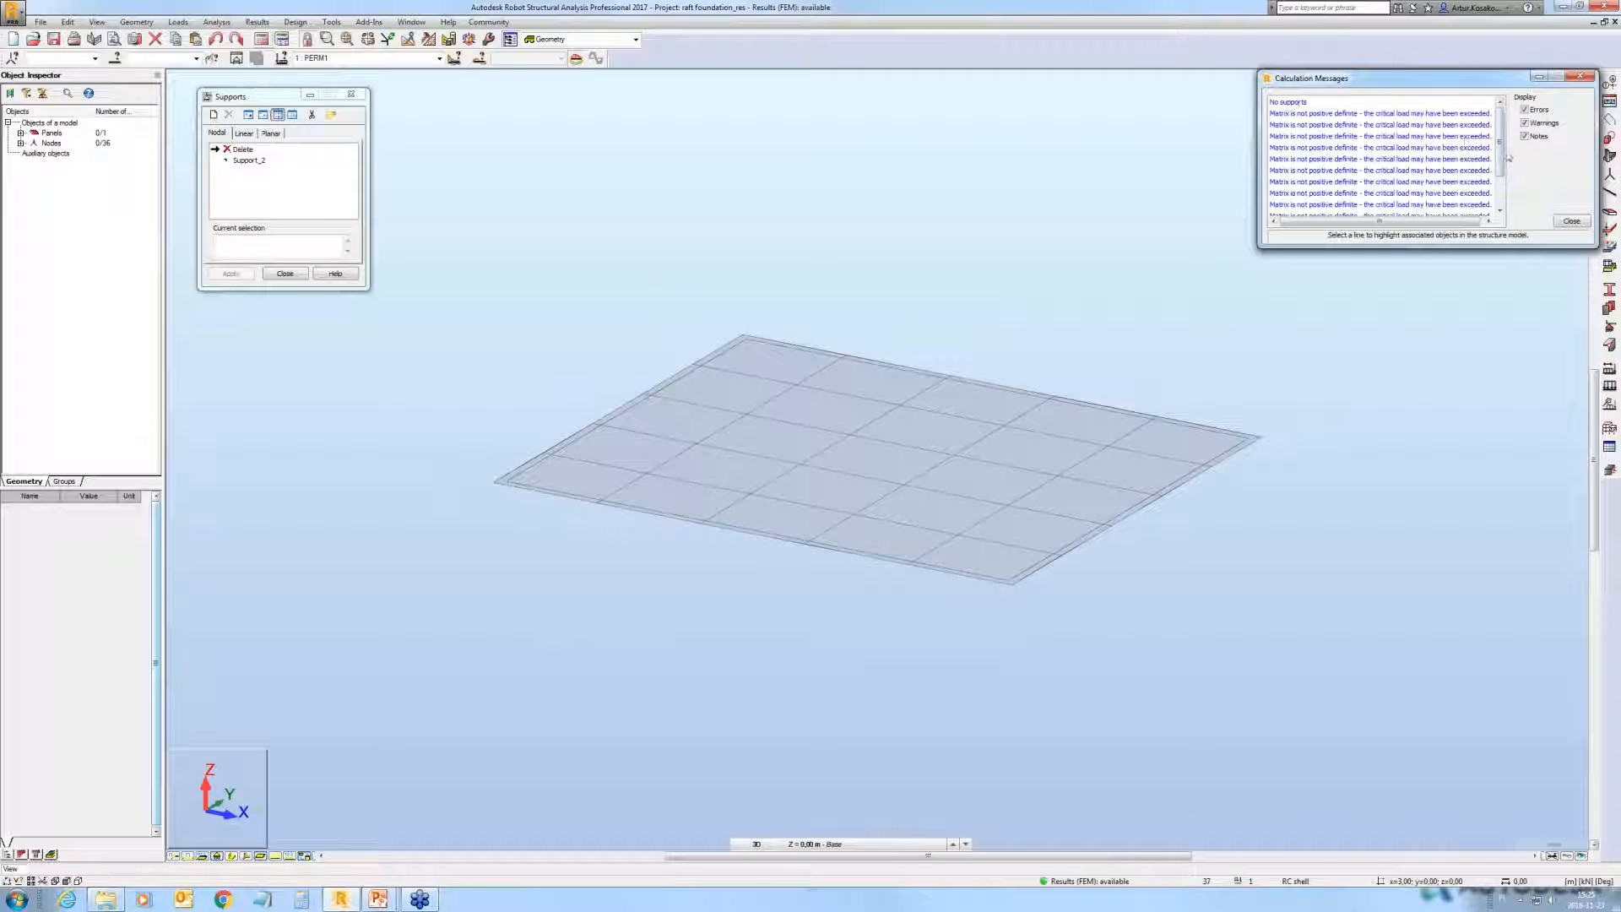
scroll(1507, 155, "down", 1)
scroll(1510, 154, "up", 1)
left_click(1582, 78)
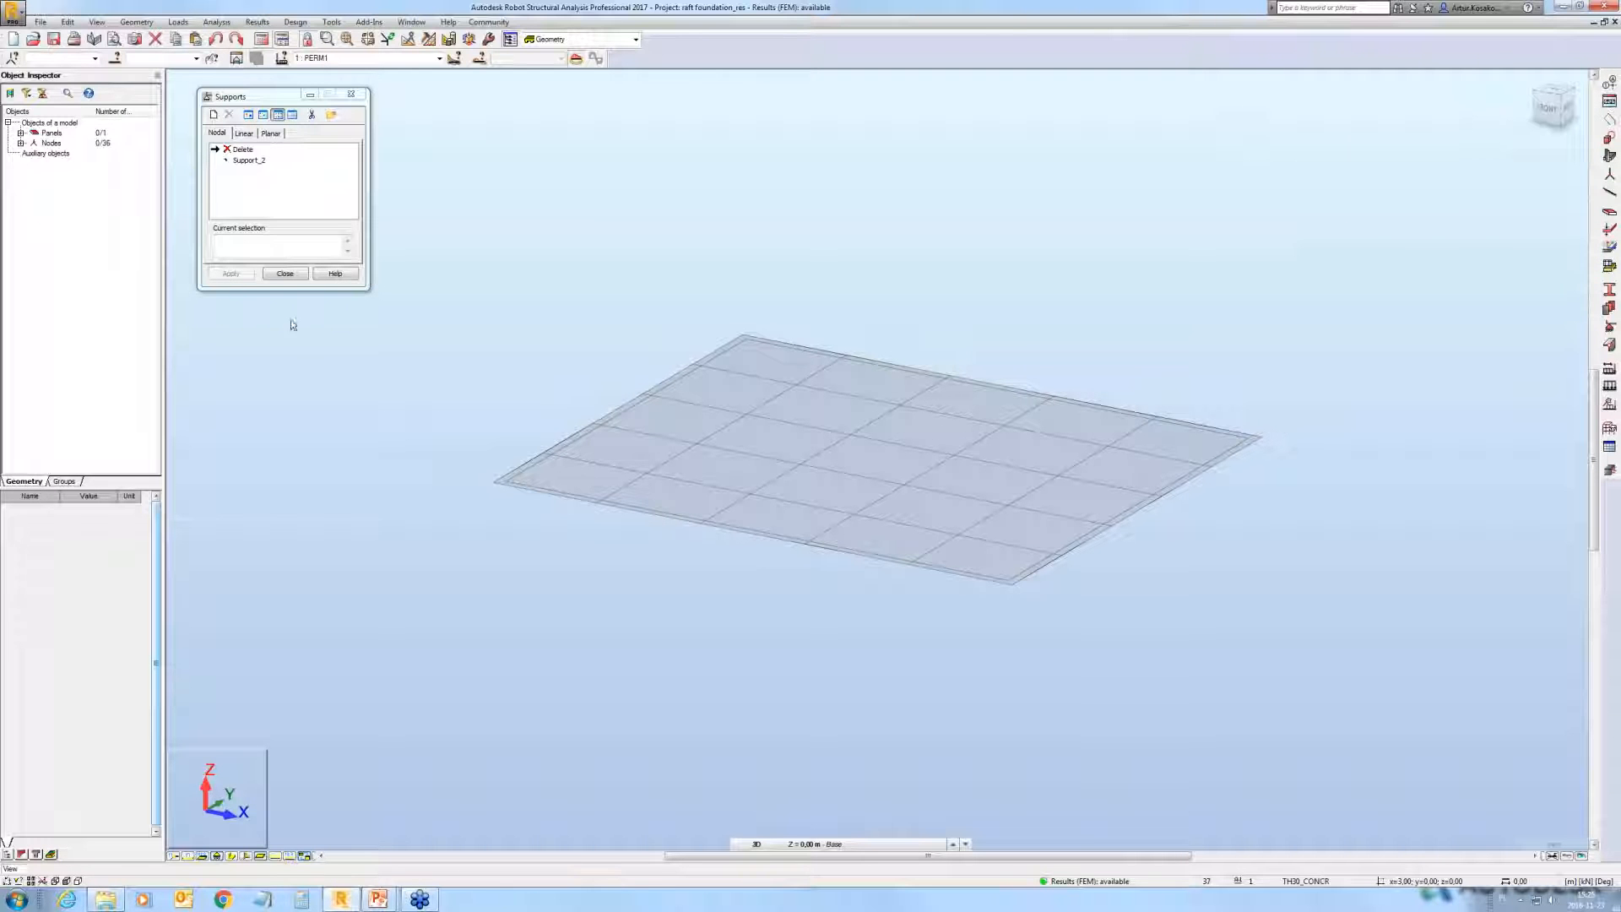
Step: Check the elastic coefficients of Support_2 and assign this support to all nodes of the raft, accepting the change of result status
double_click(248, 160)
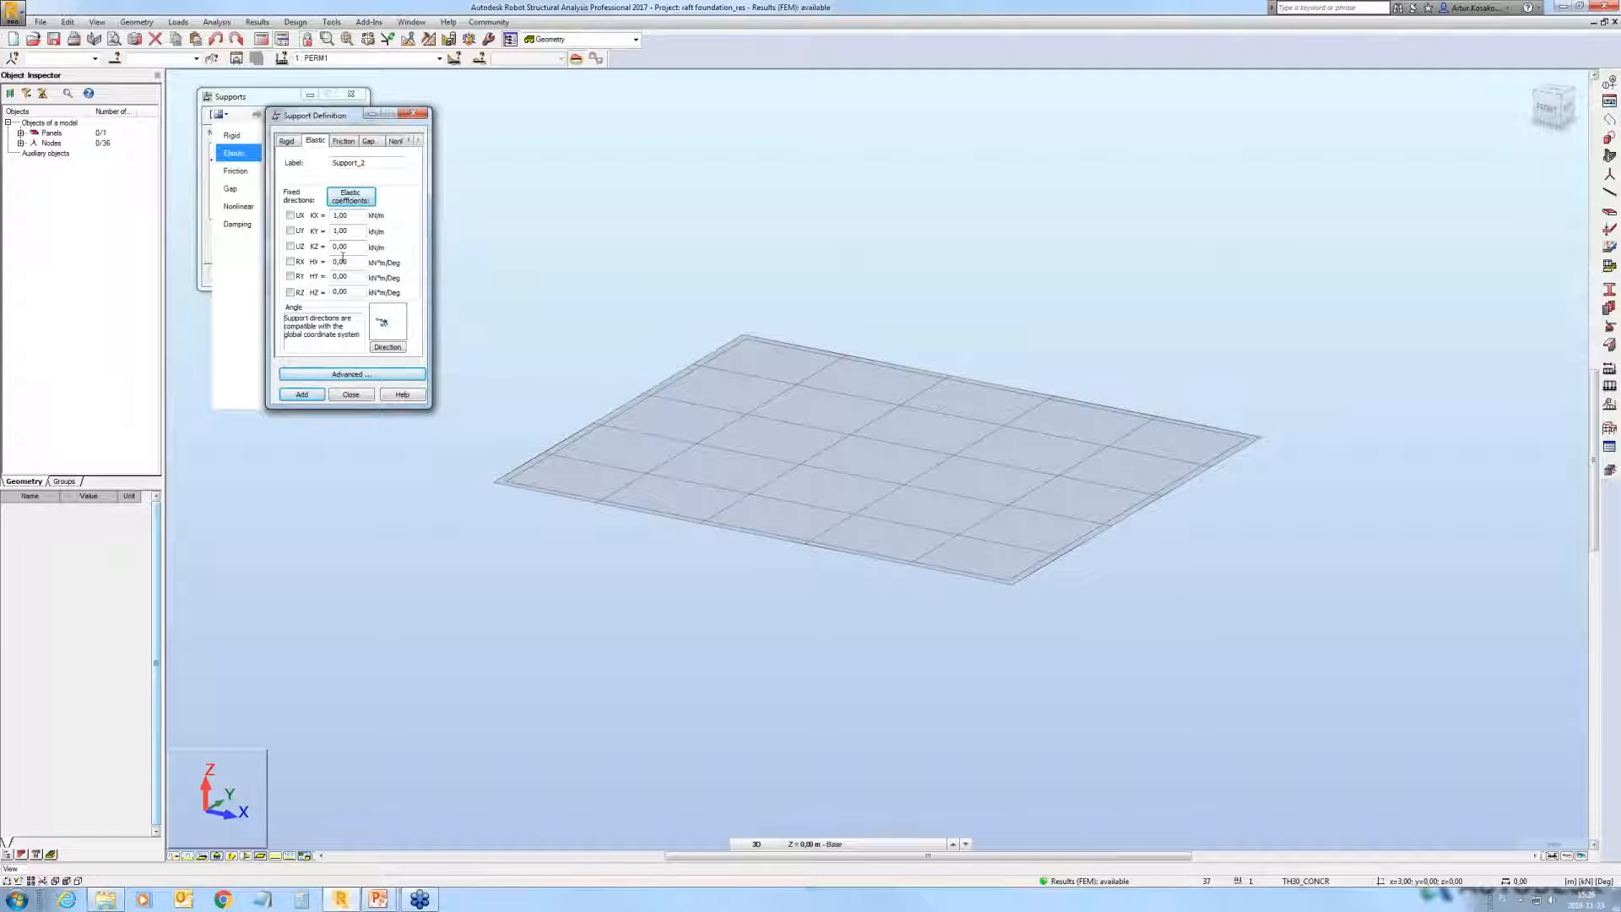
left_click(412, 114)
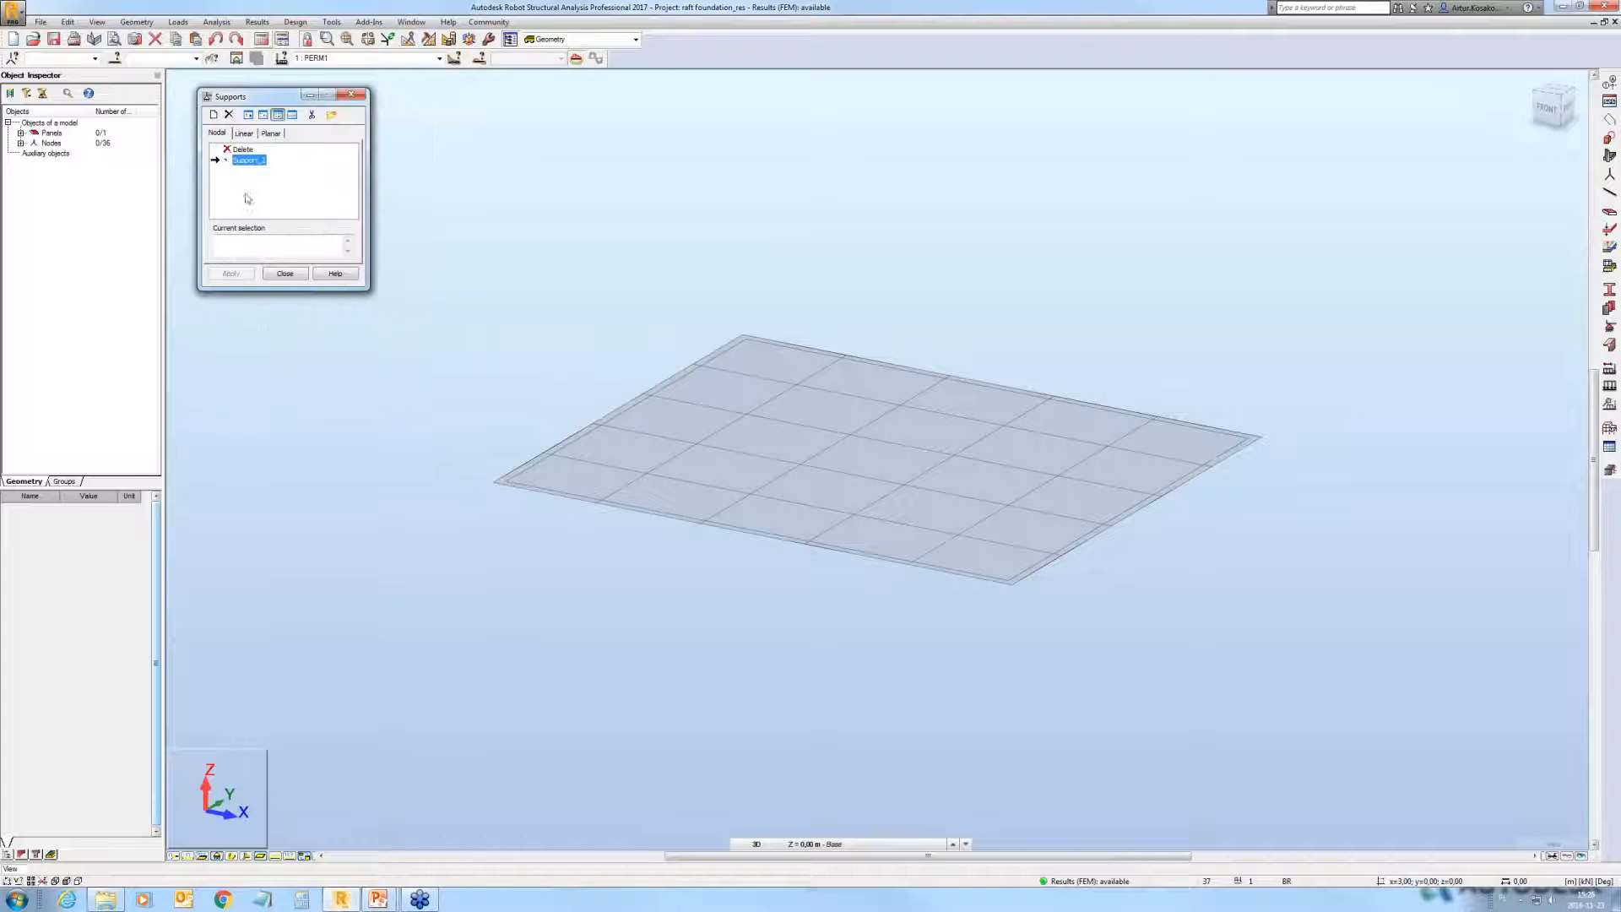
left_click(228, 244)
type("all")
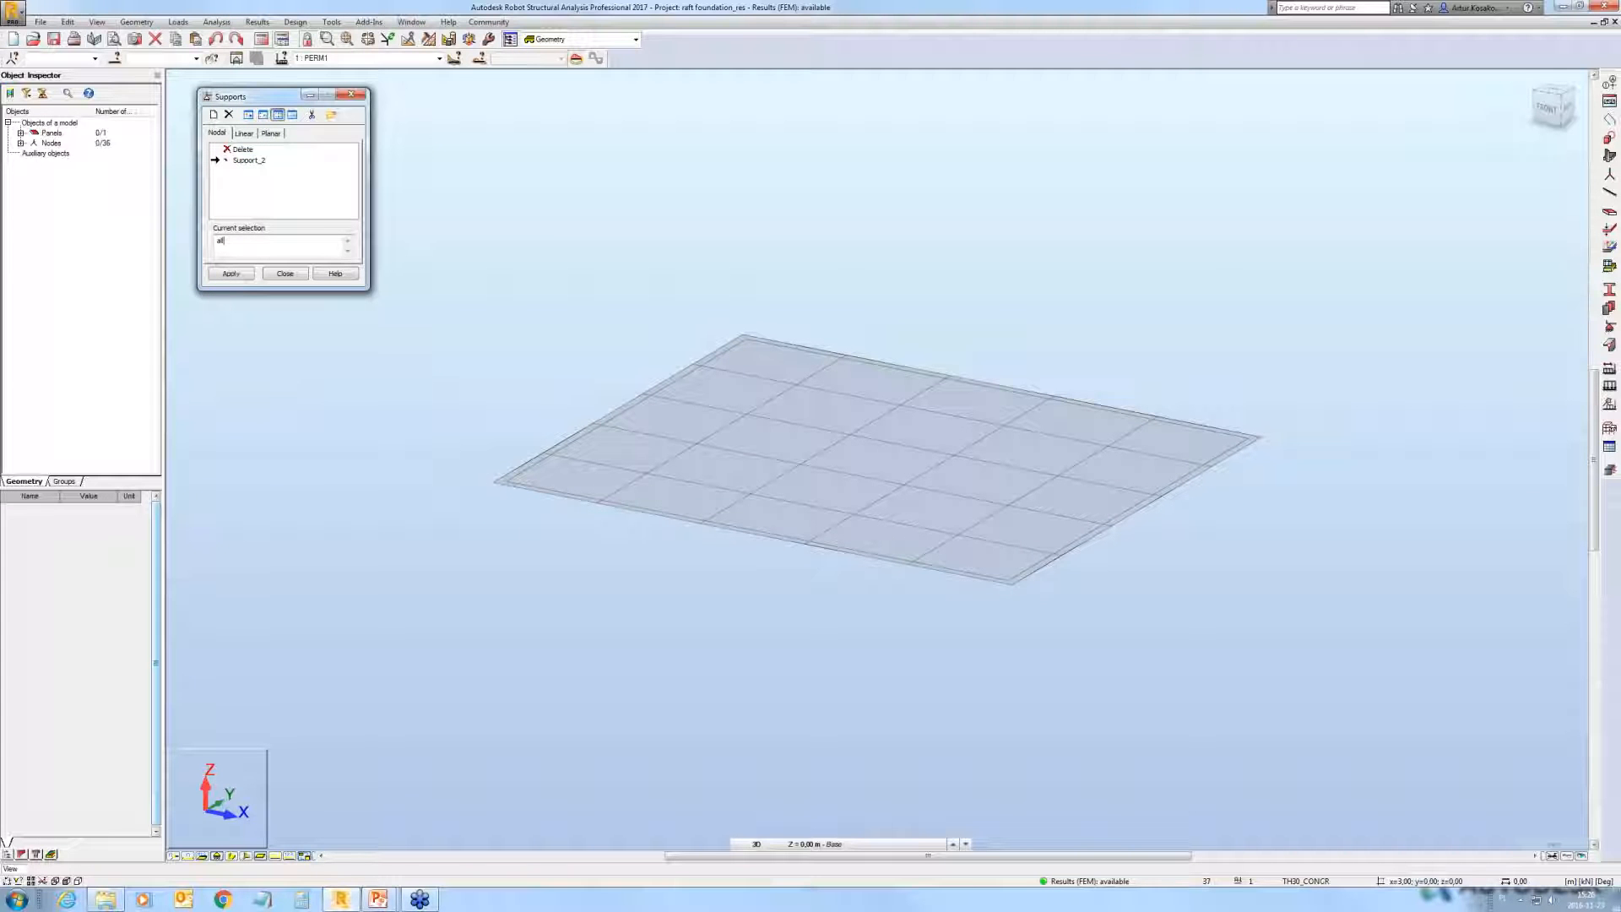
left_click(230, 272)
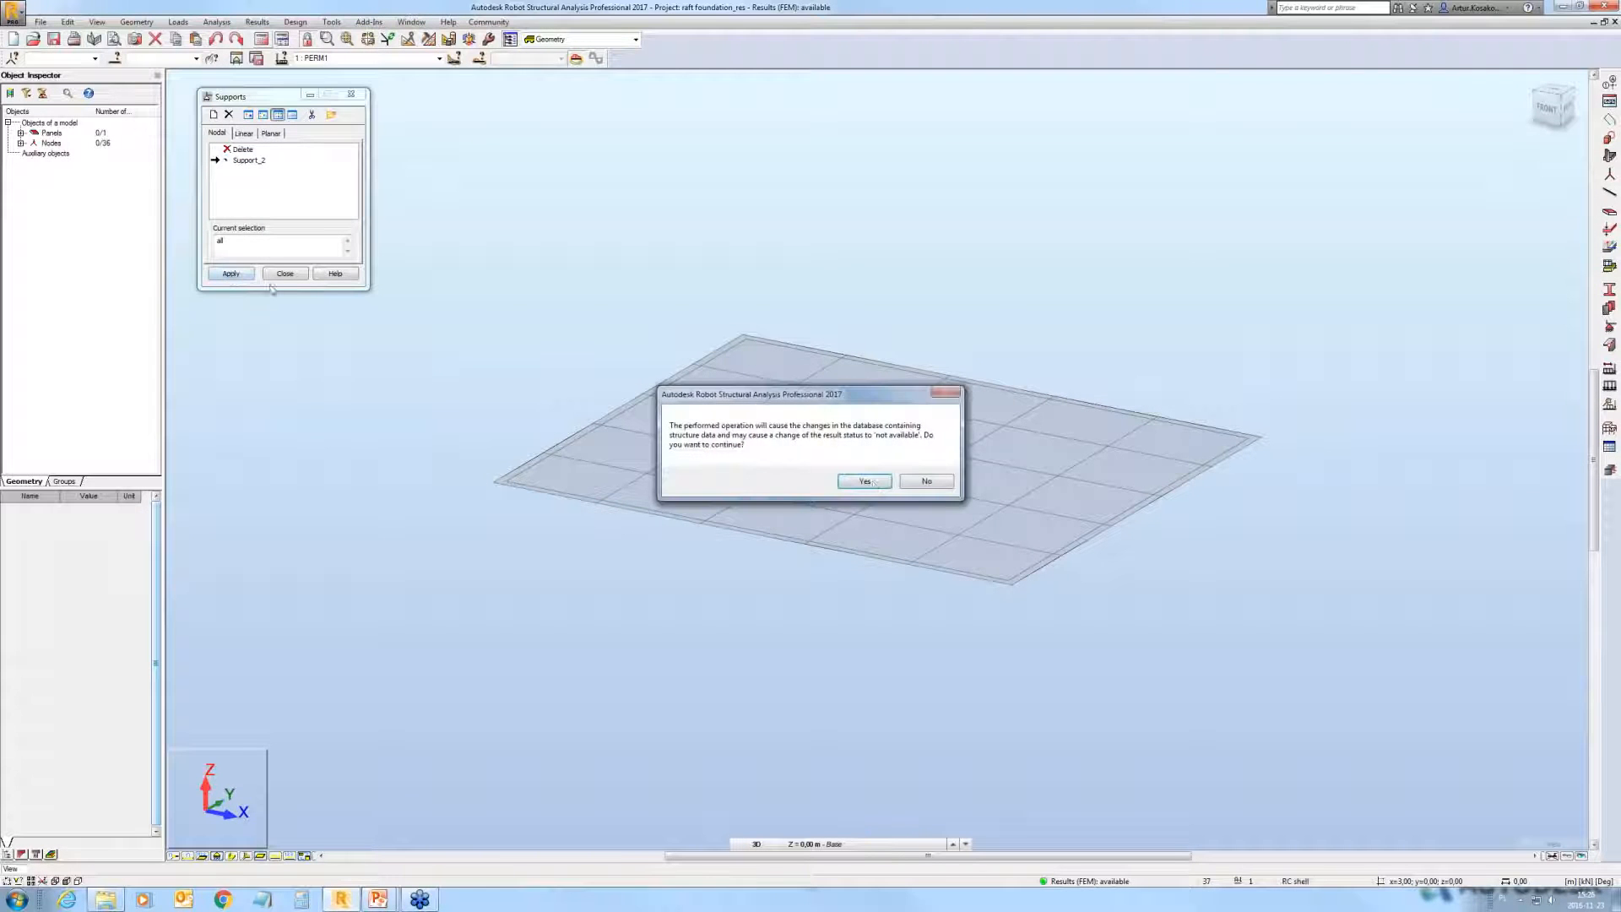
left_click(864, 480)
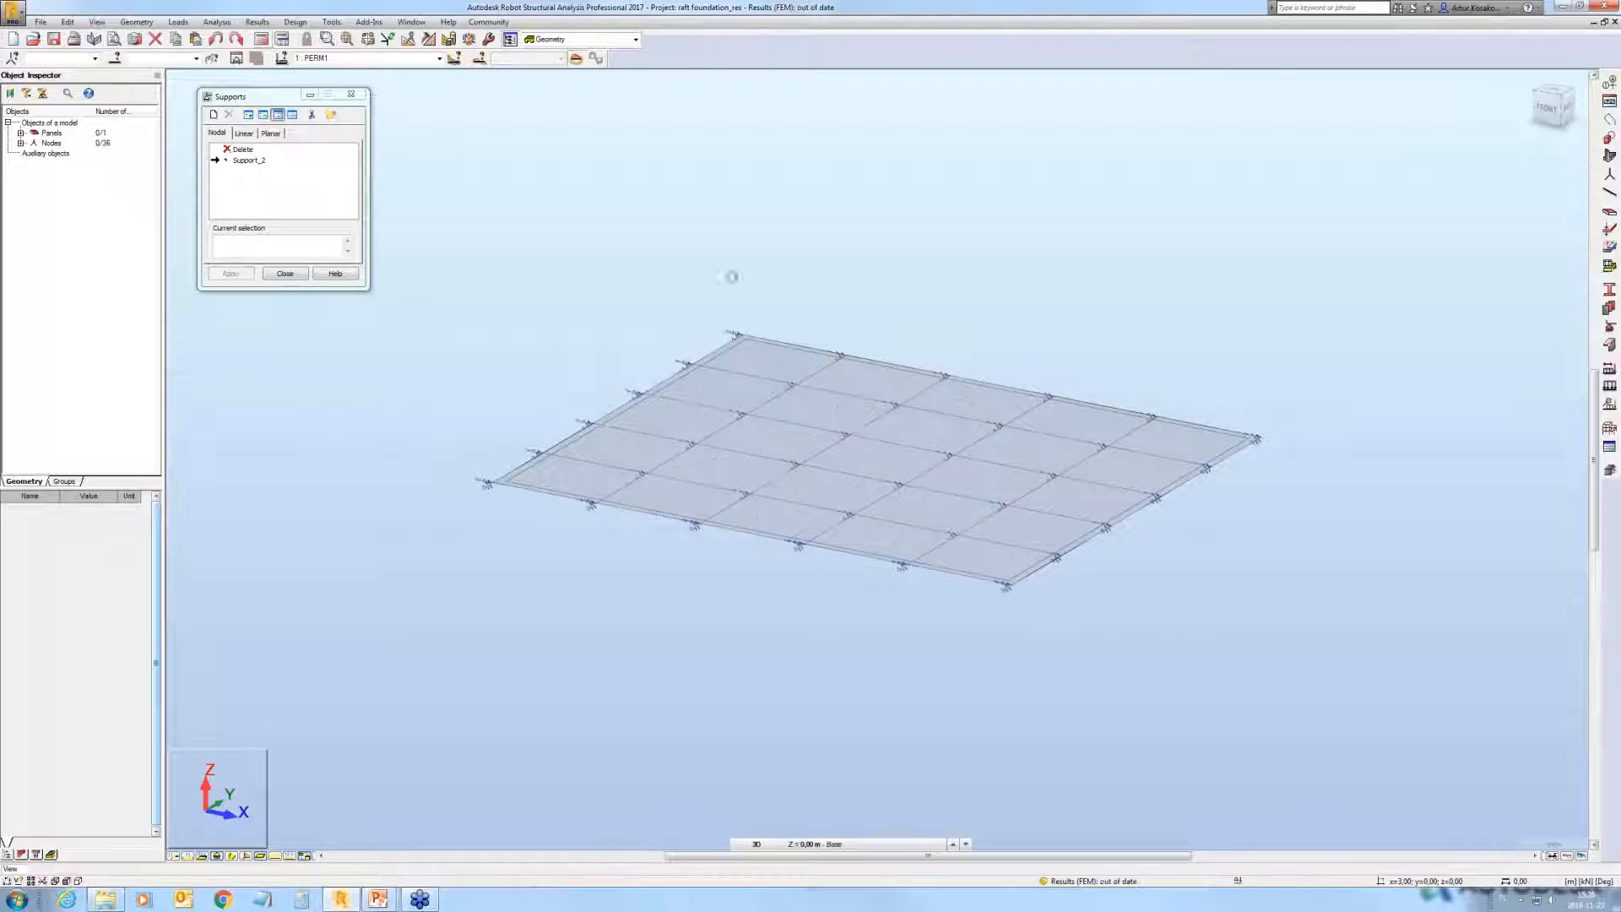
Step: Recalculate the raft foundation with its elastic supports and switch back to the presentation slides
left_click(261, 40)
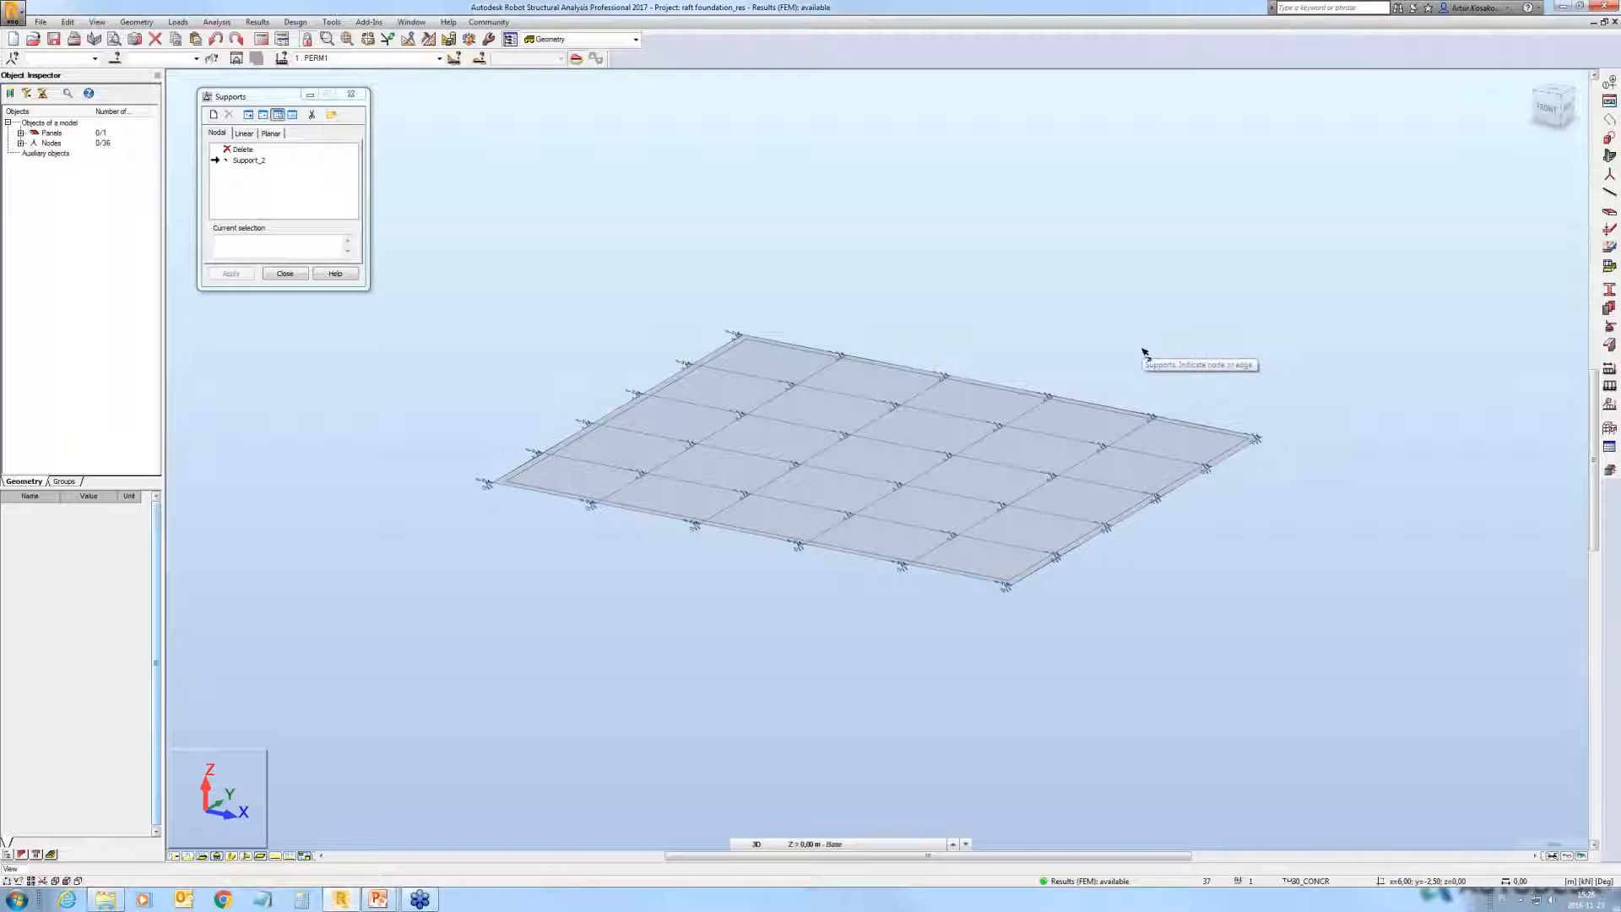
left_click(1564, 7)
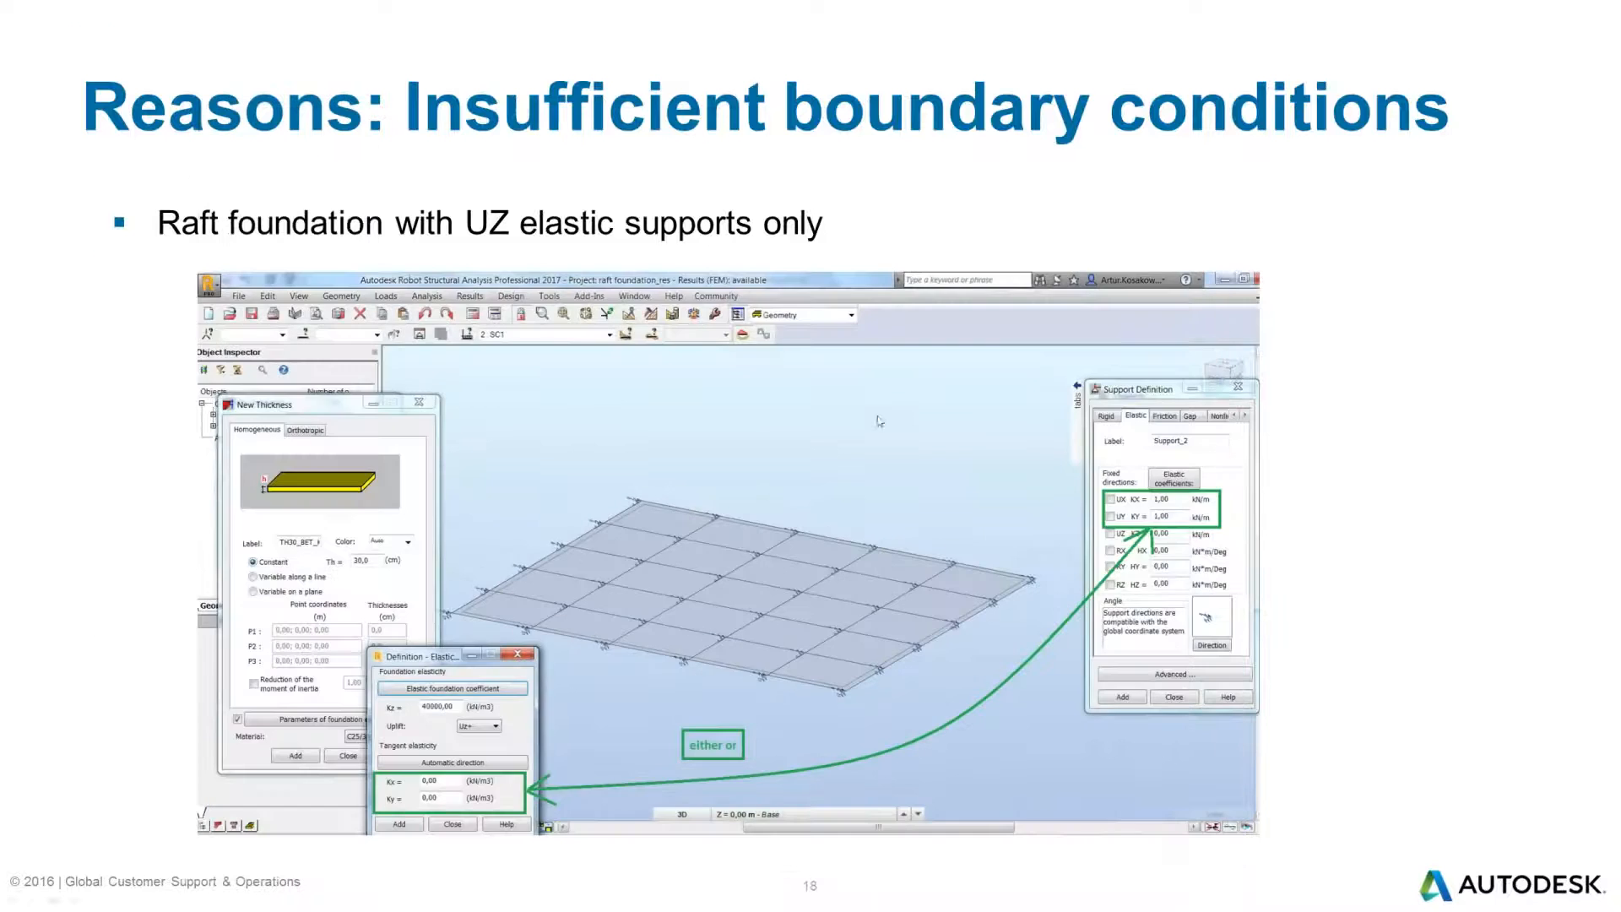
Step: Advance to the missing bracings slide, switch to Robot and open the project Prva Dvorana.rtd, accepting the layout change
left_click(876, 415)
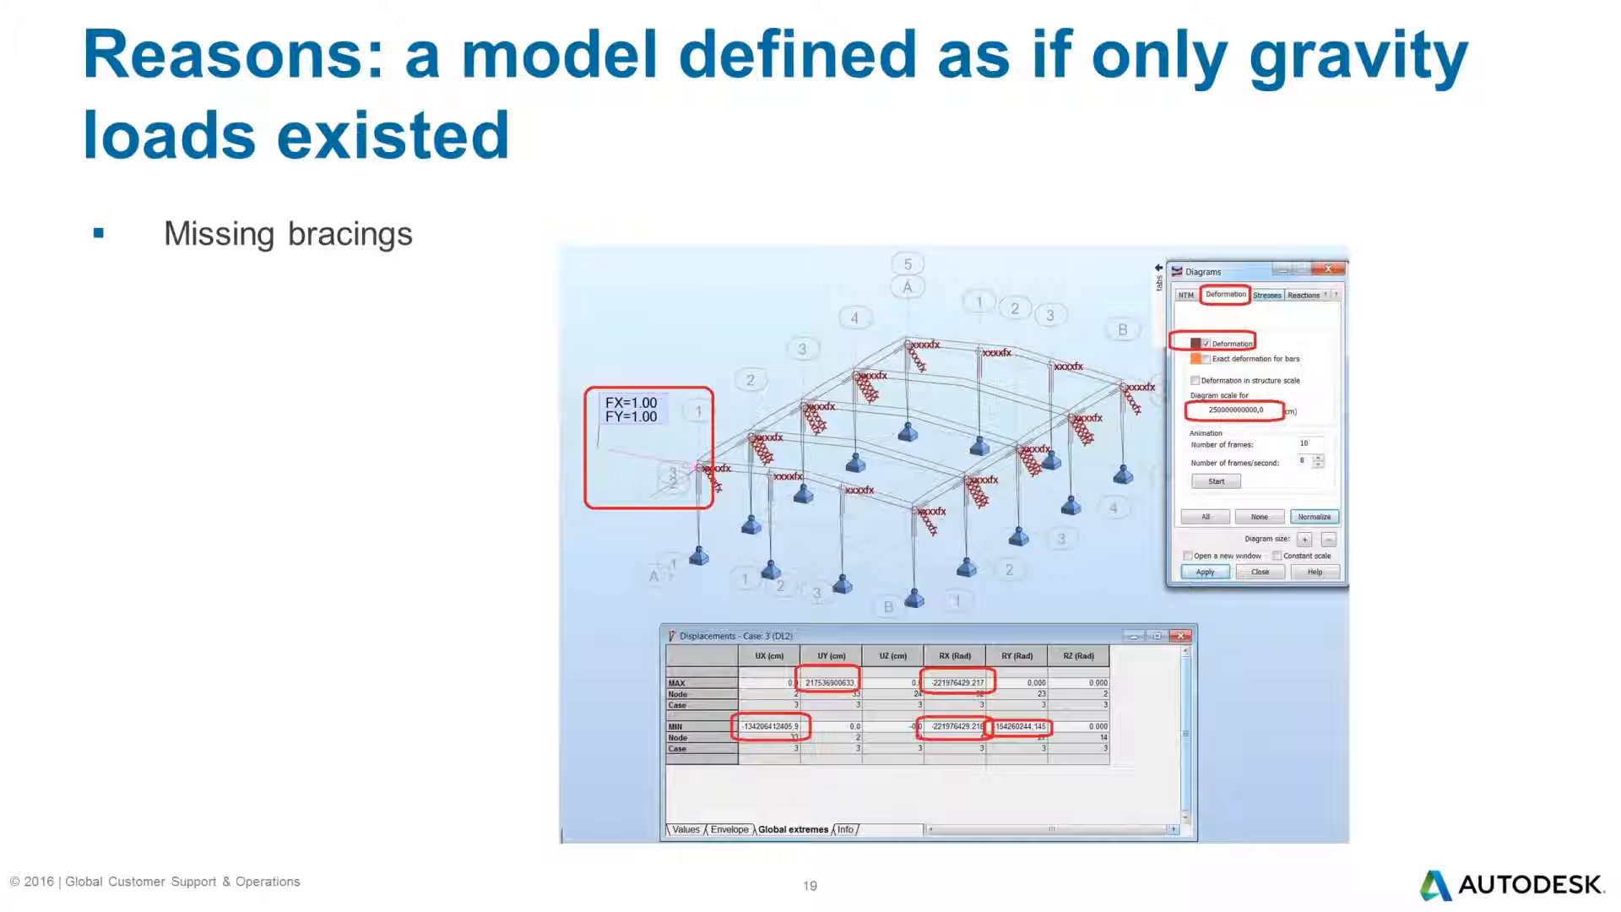
key("alt+Tab")
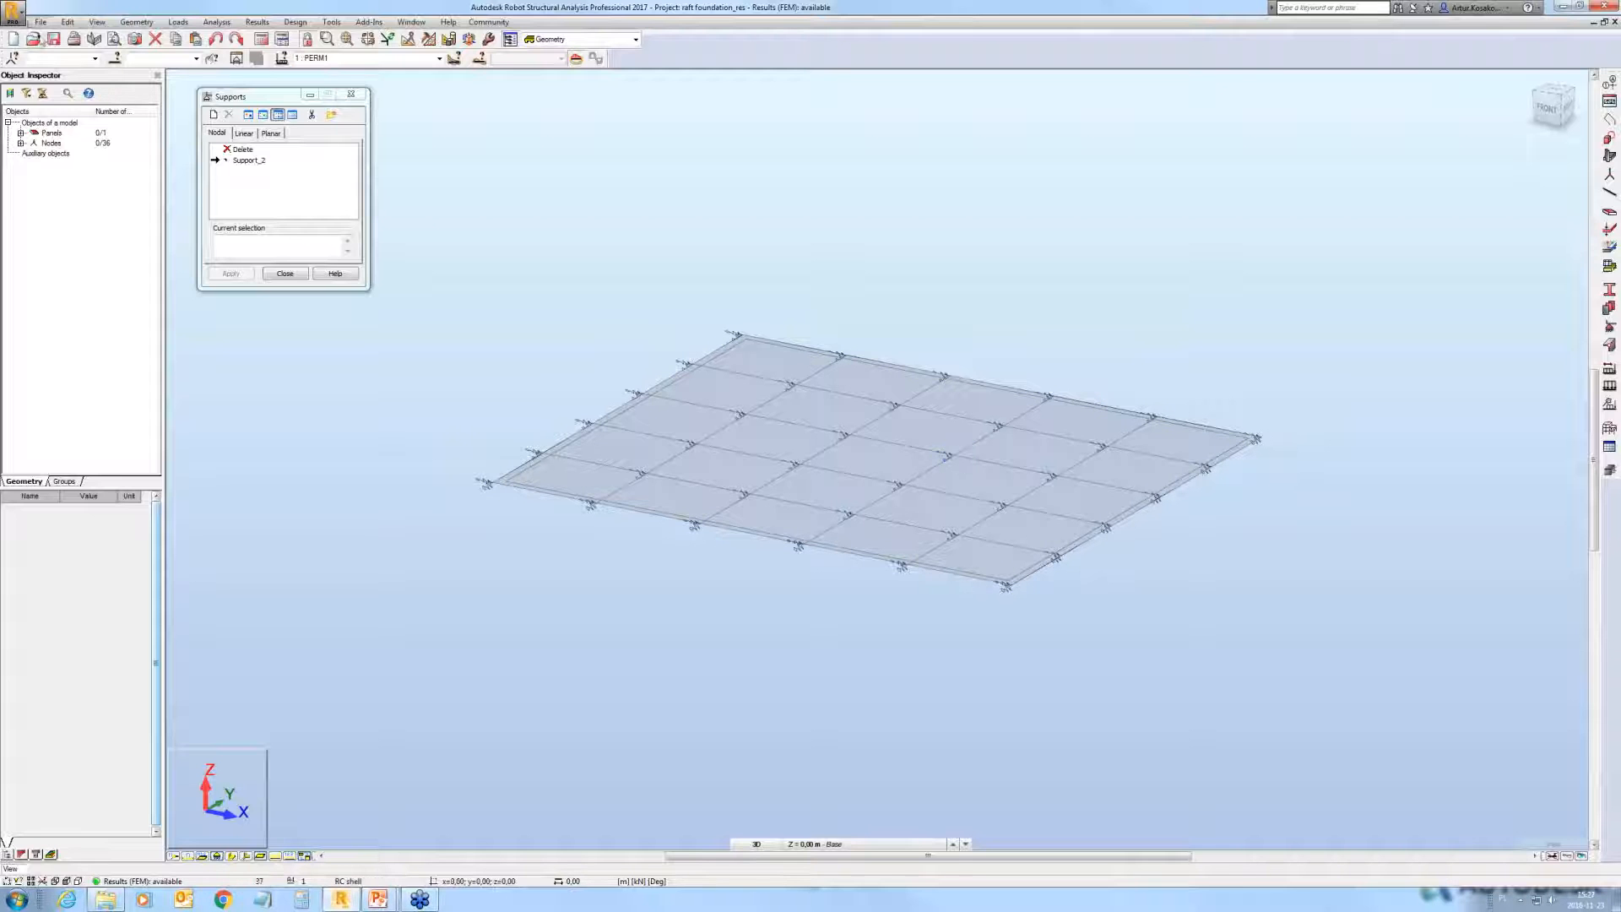
left_click(32, 38)
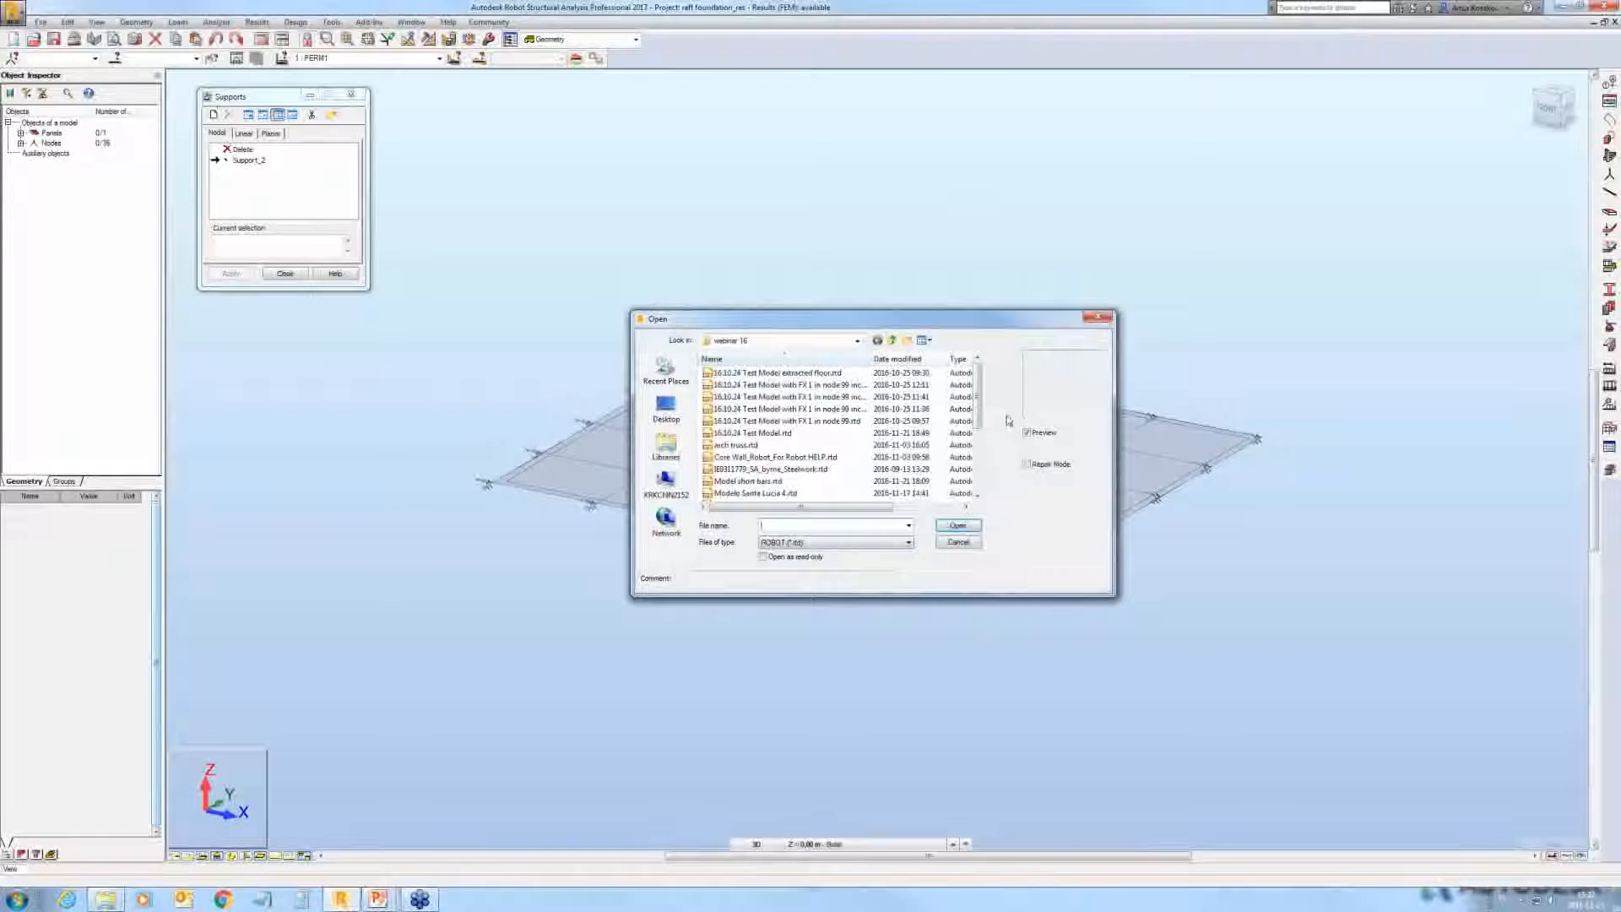
left_click_drag(977, 420, 983, 472)
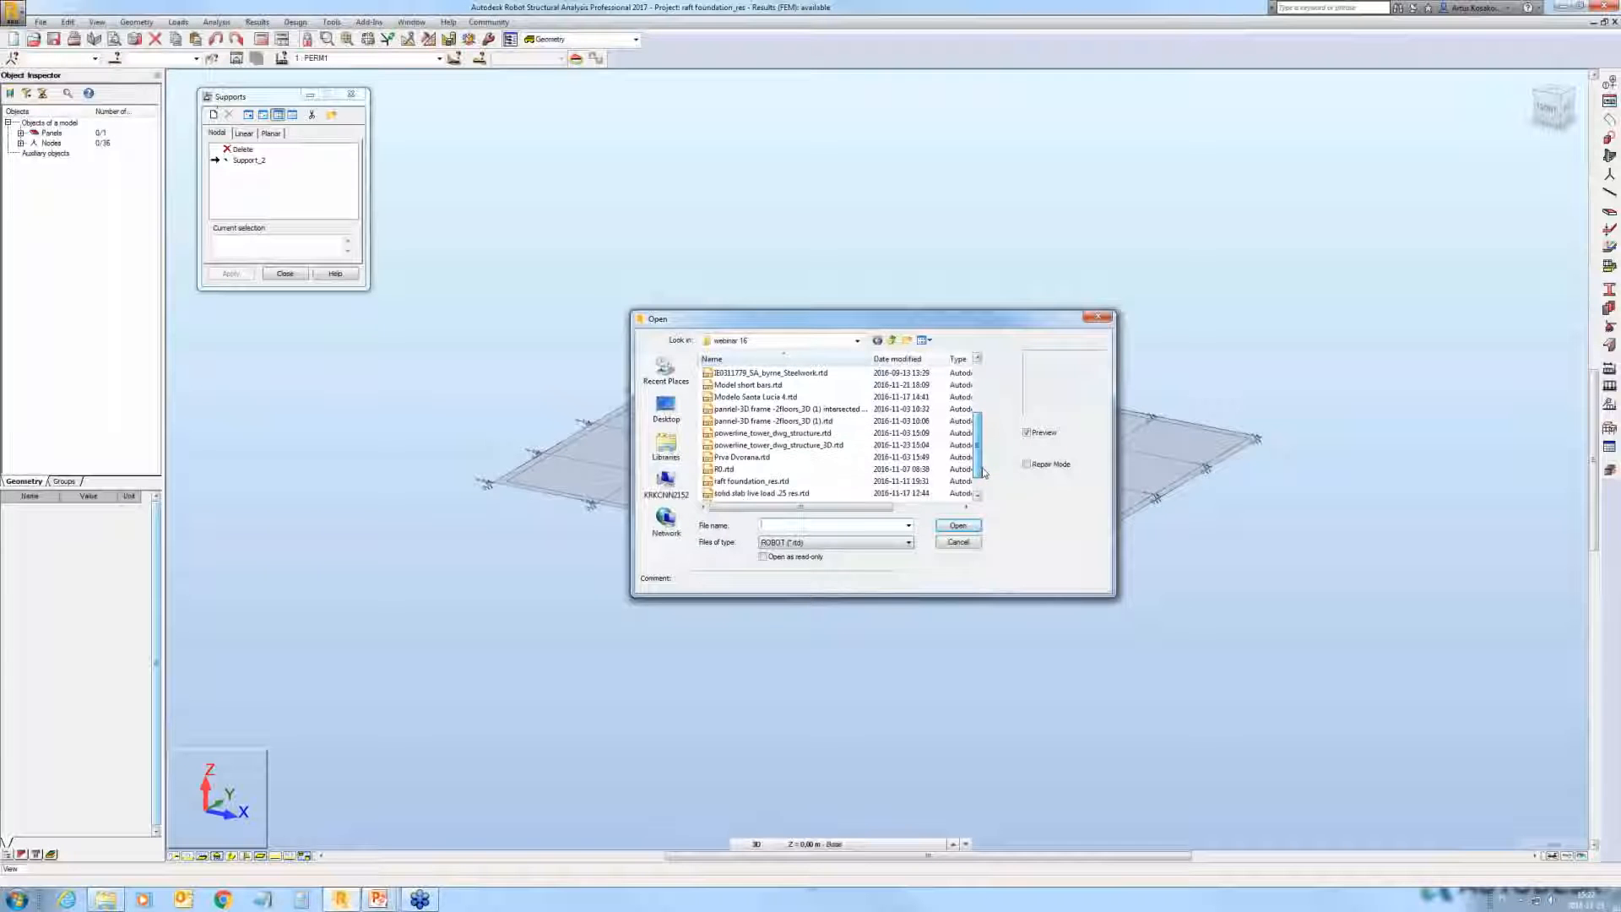
left_click(762, 461)
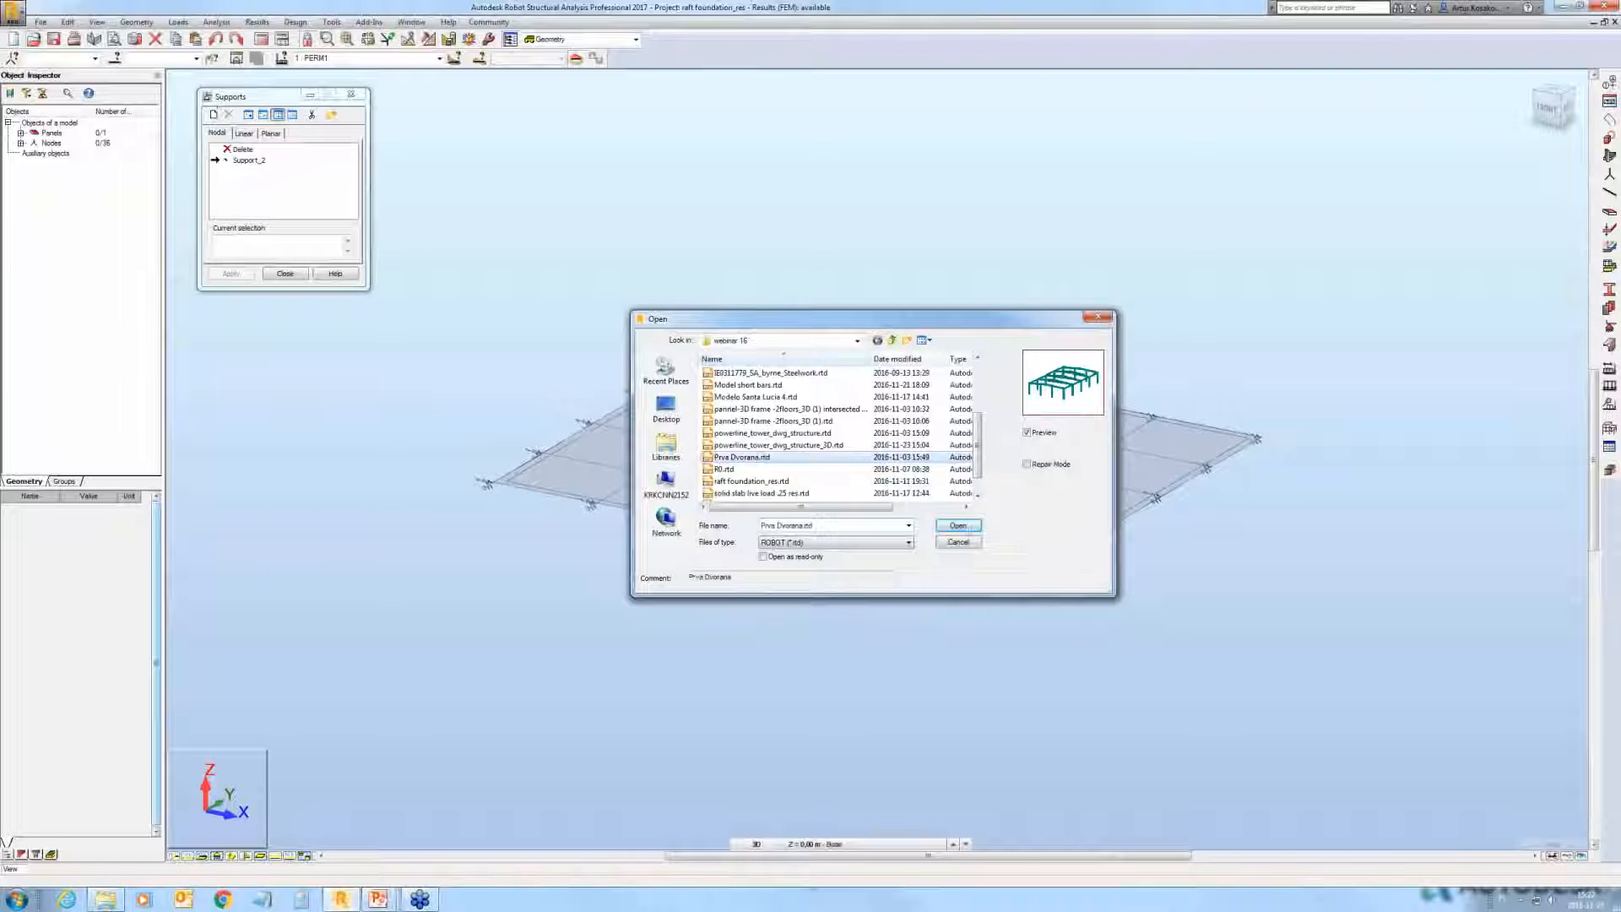
left_click(967, 527)
left_click(864, 486)
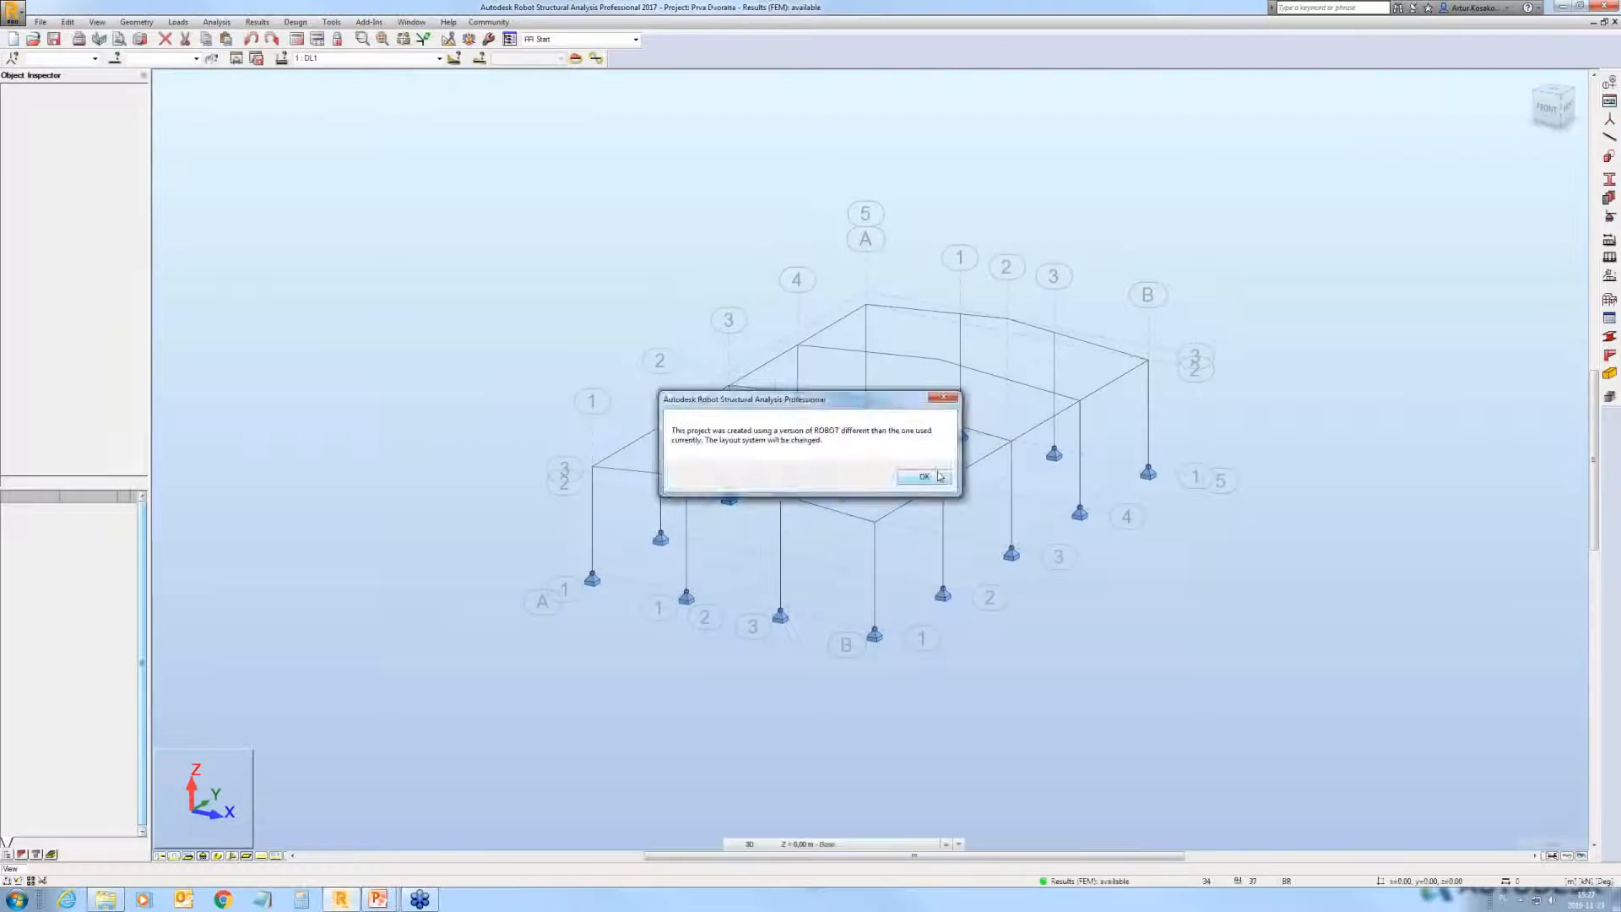
left_click(928, 473)
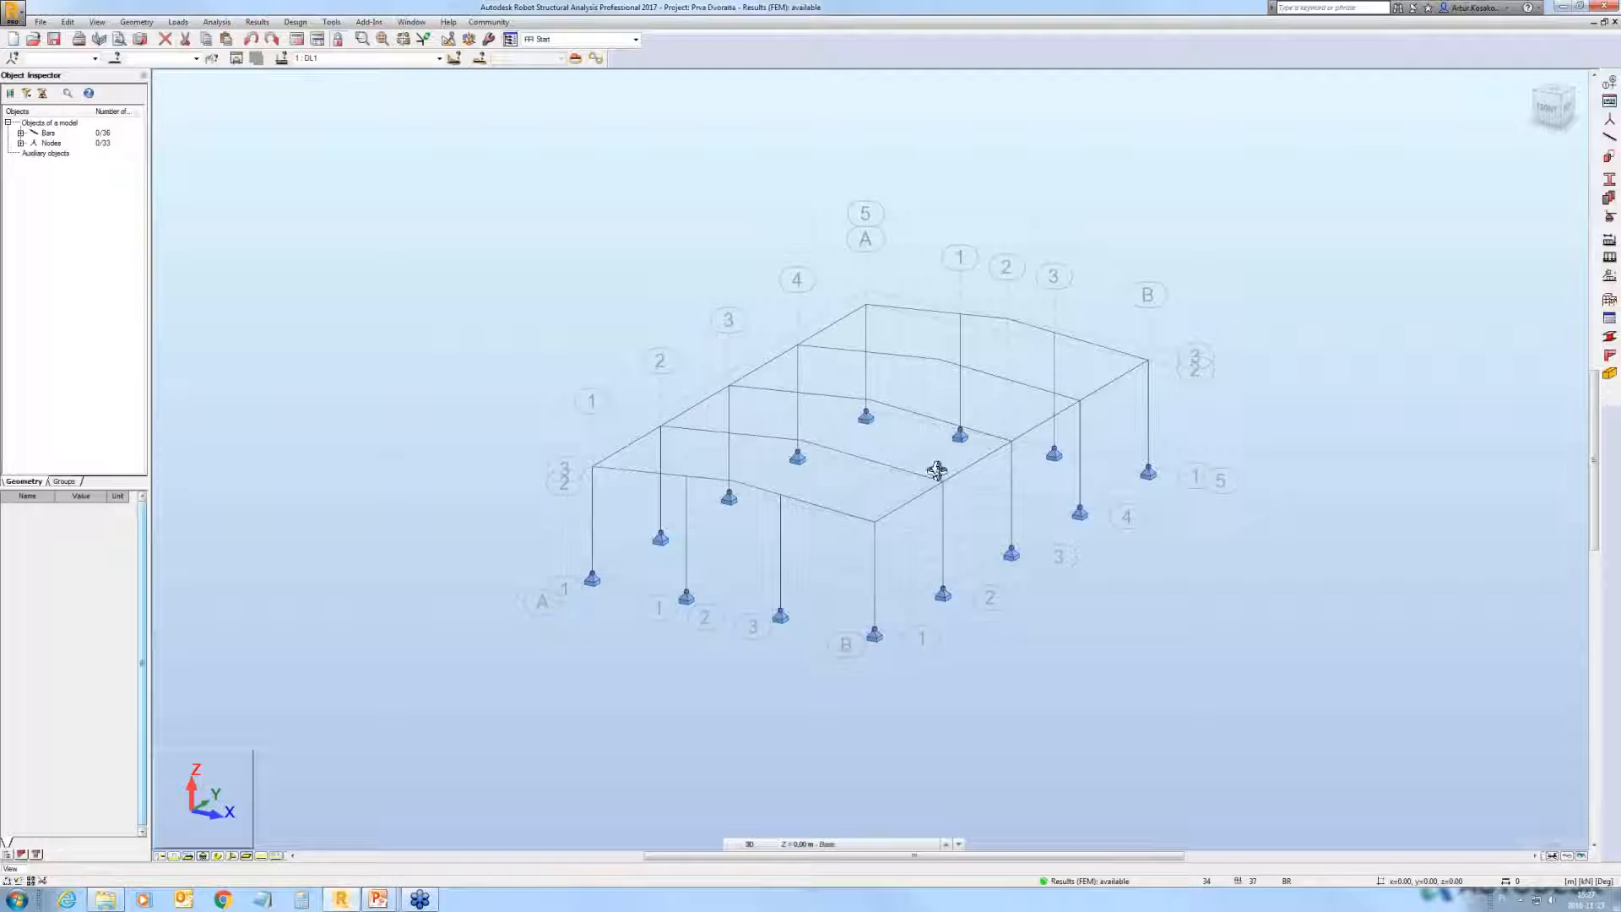
Step: Calculate the frame, continuing past the instability warning, and display the nodal displacements table
left_click(296, 39)
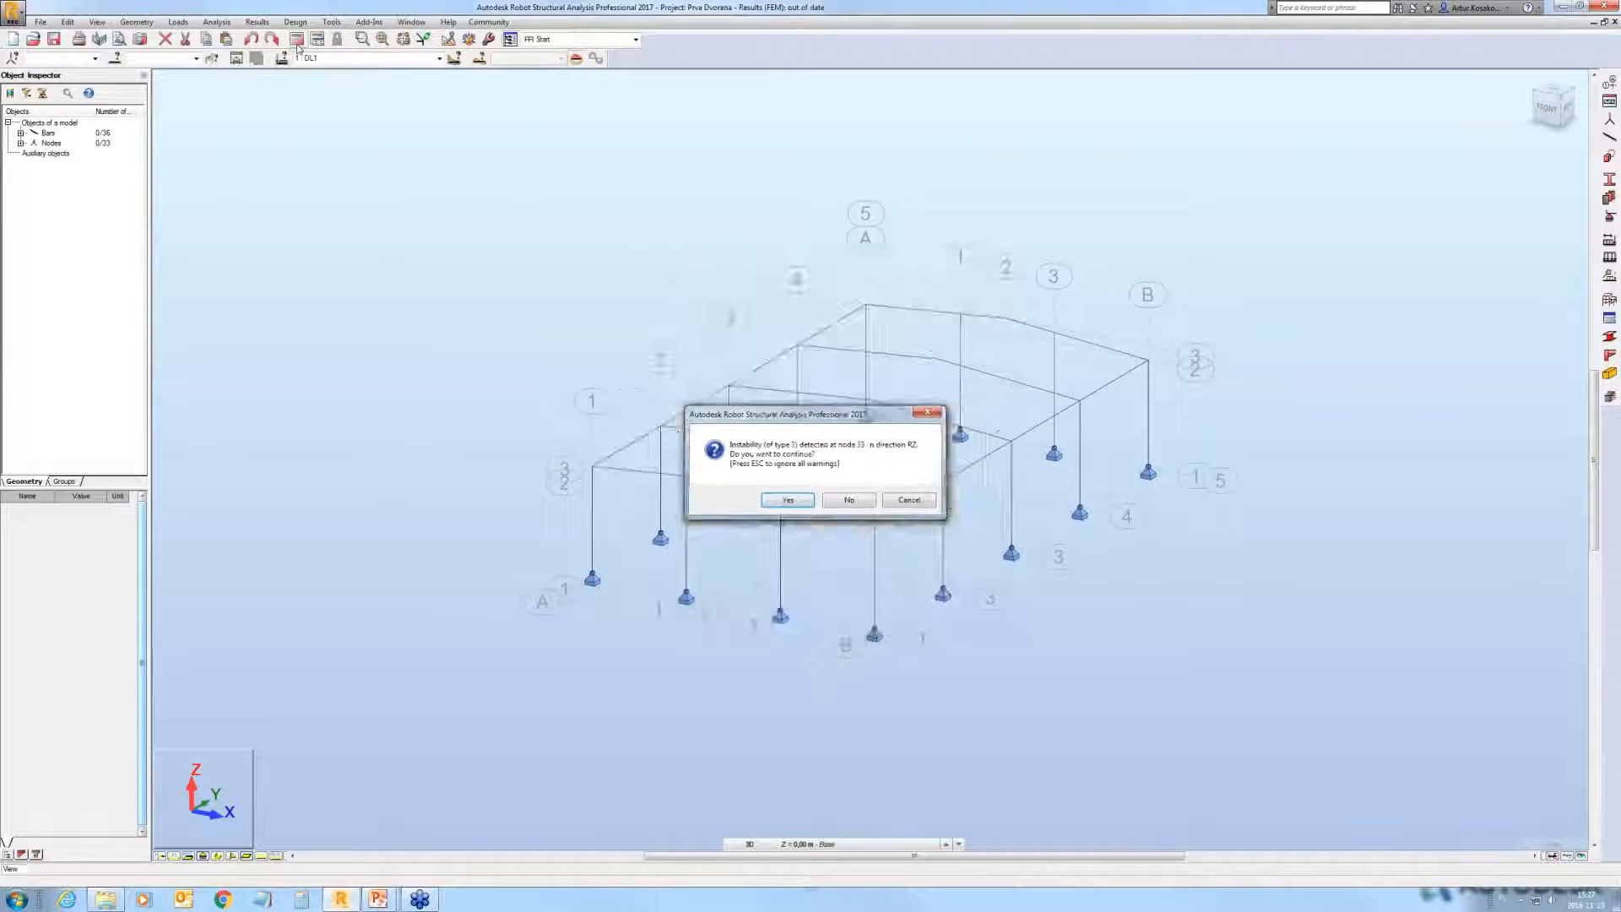
key("Return")
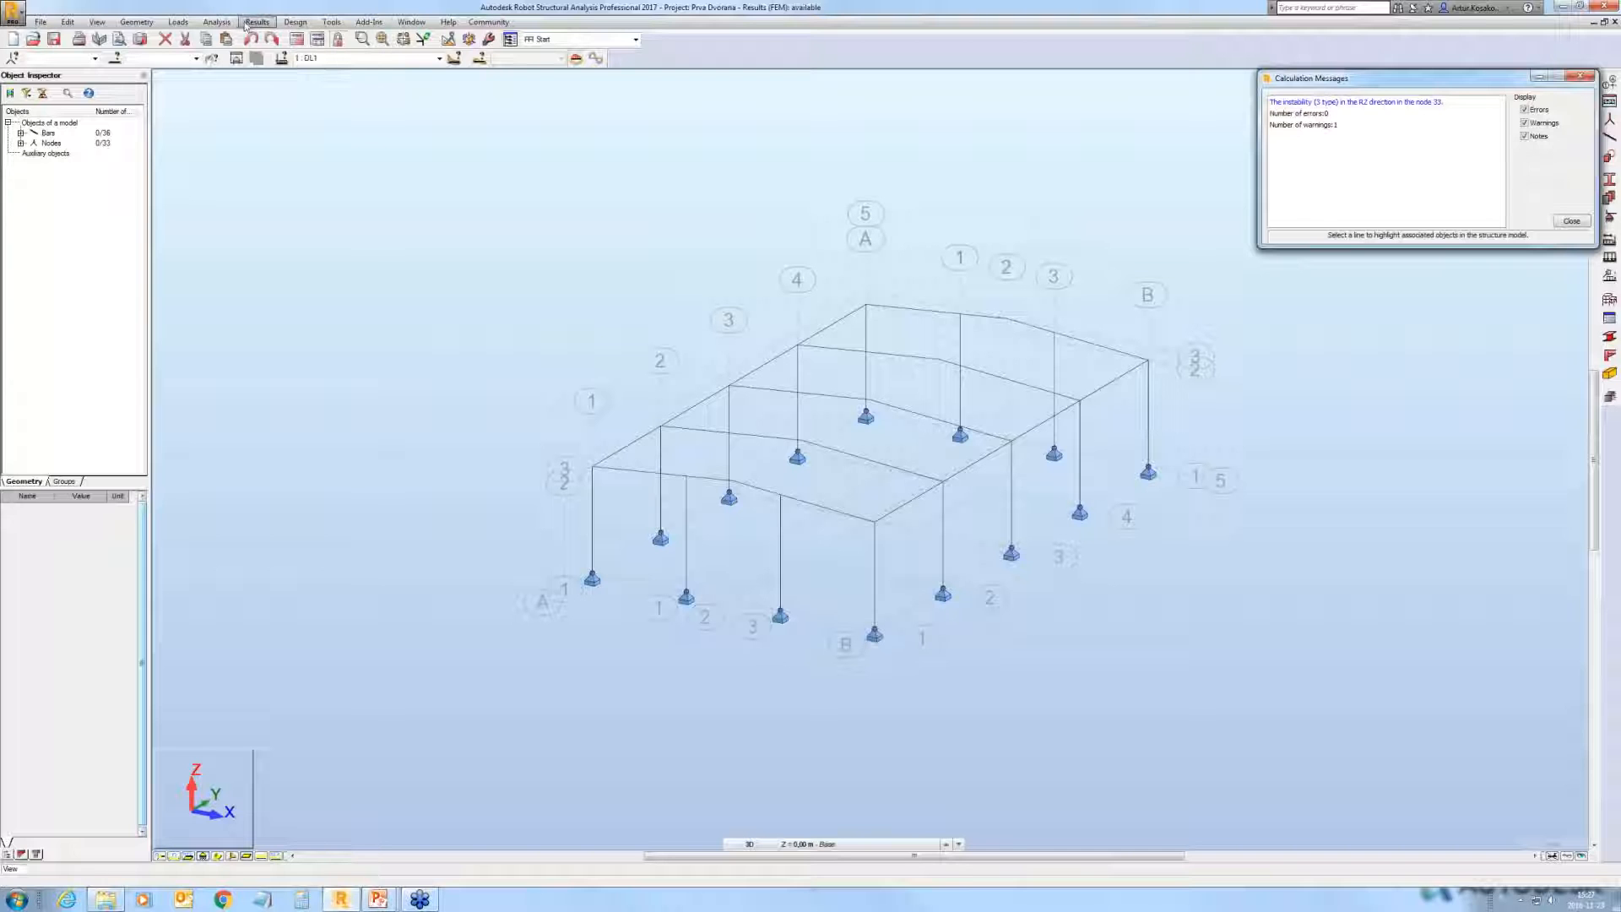
left_click(256, 21)
left_click(289, 123)
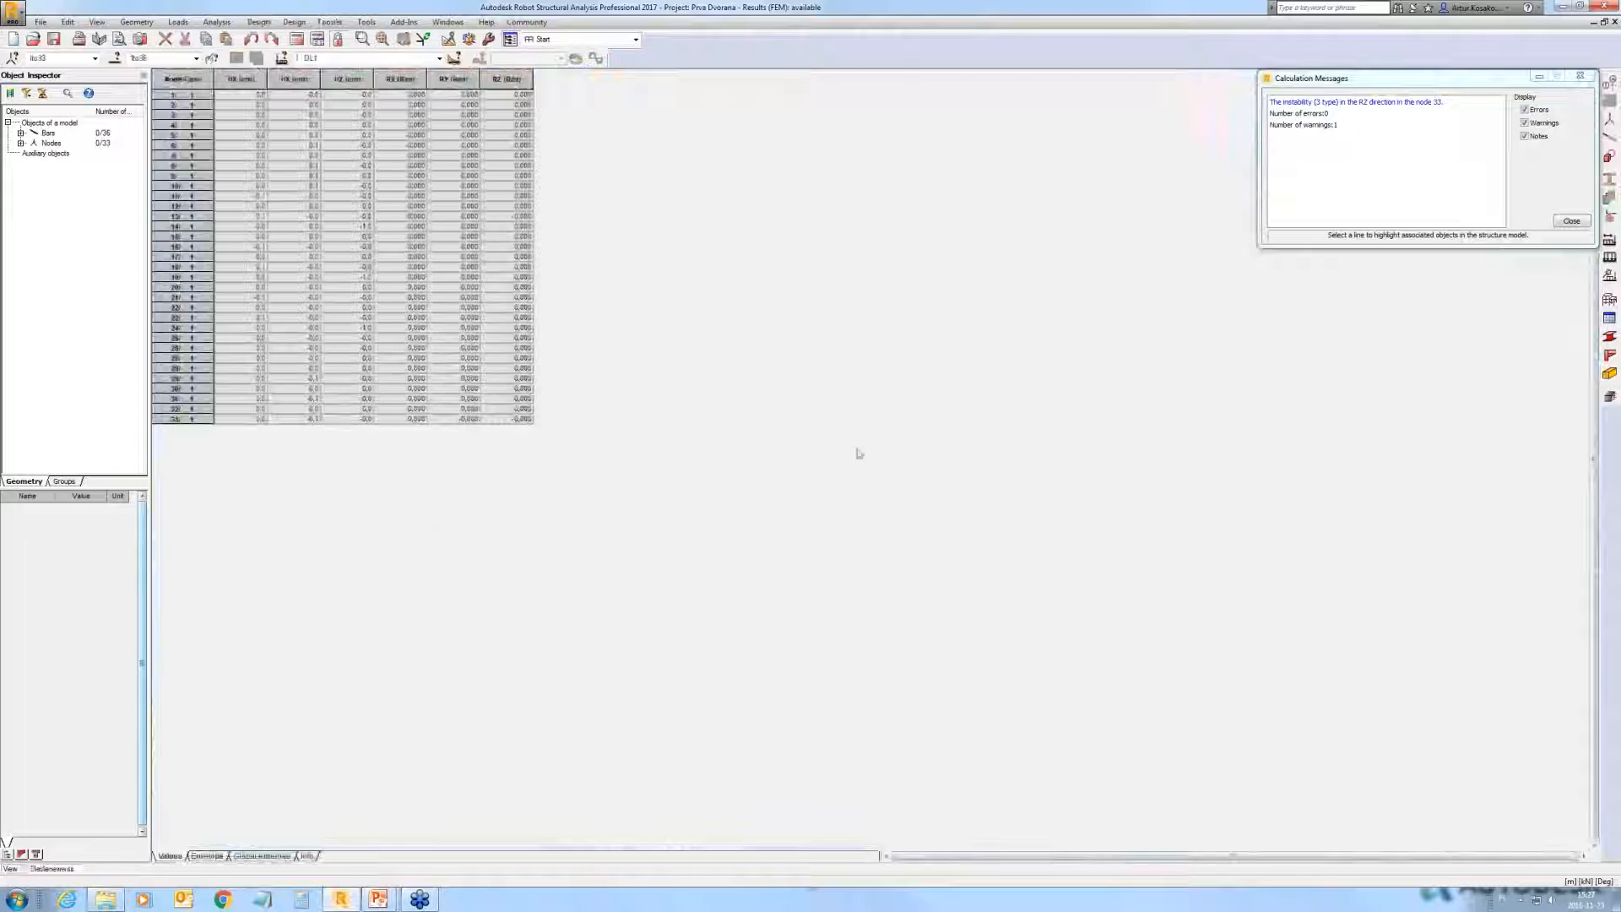
Step: Return to the model view and open the bar releases definition to examine the releases on the frame
left_click(10, 868)
middle_click_drag(846, 680, 828, 679)
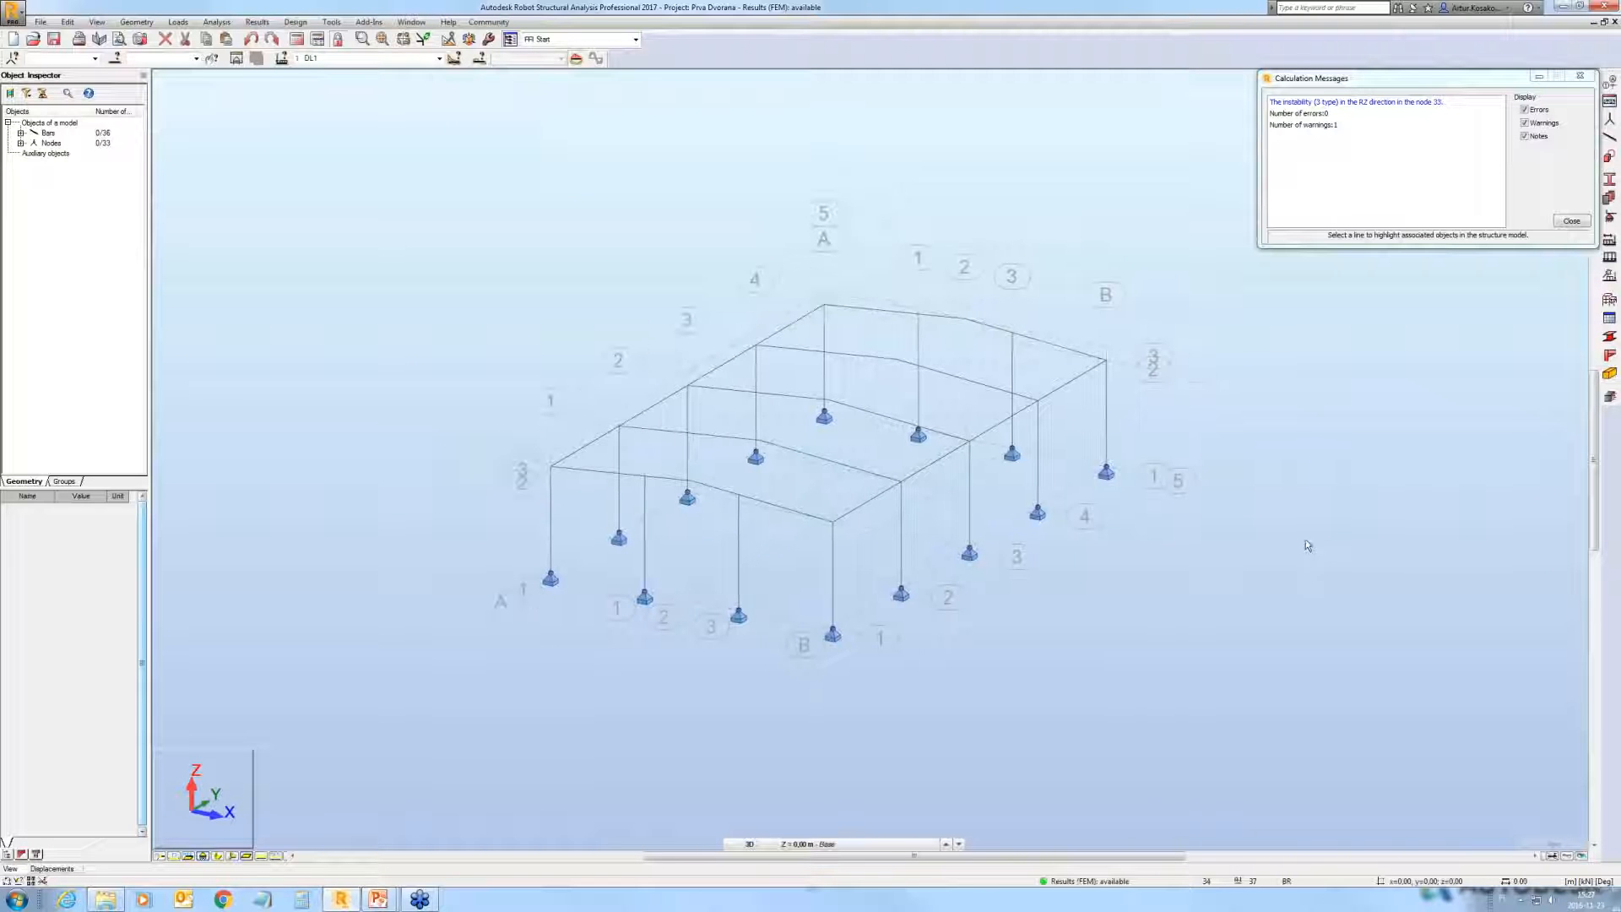
middle_click_drag(1341, 530, 1314, 498)
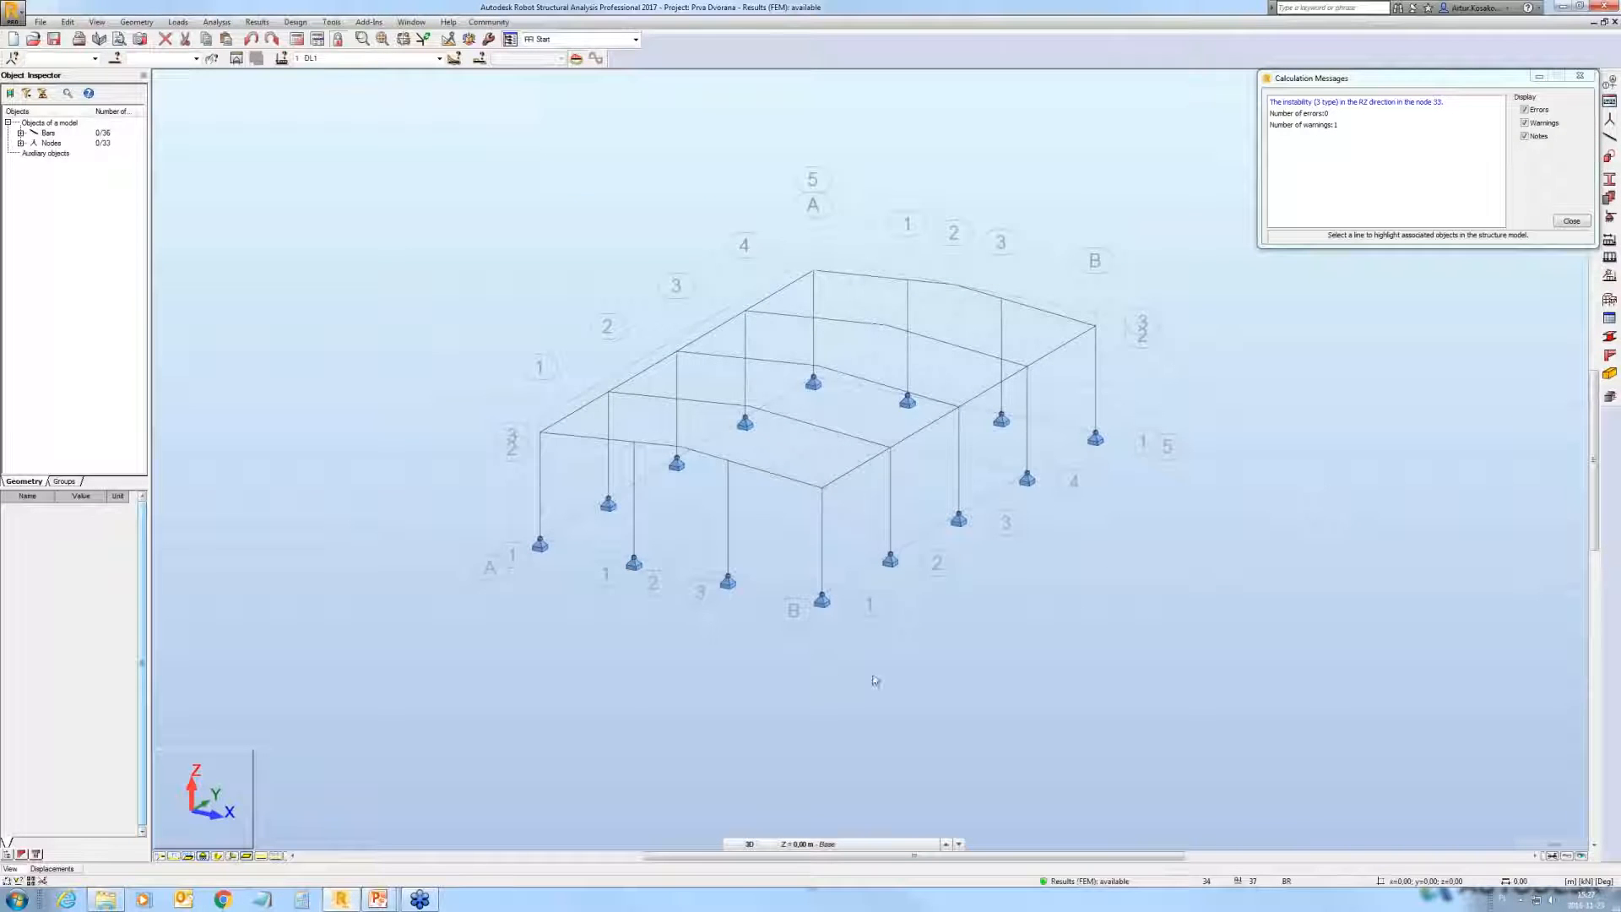
left_click(1609, 299)
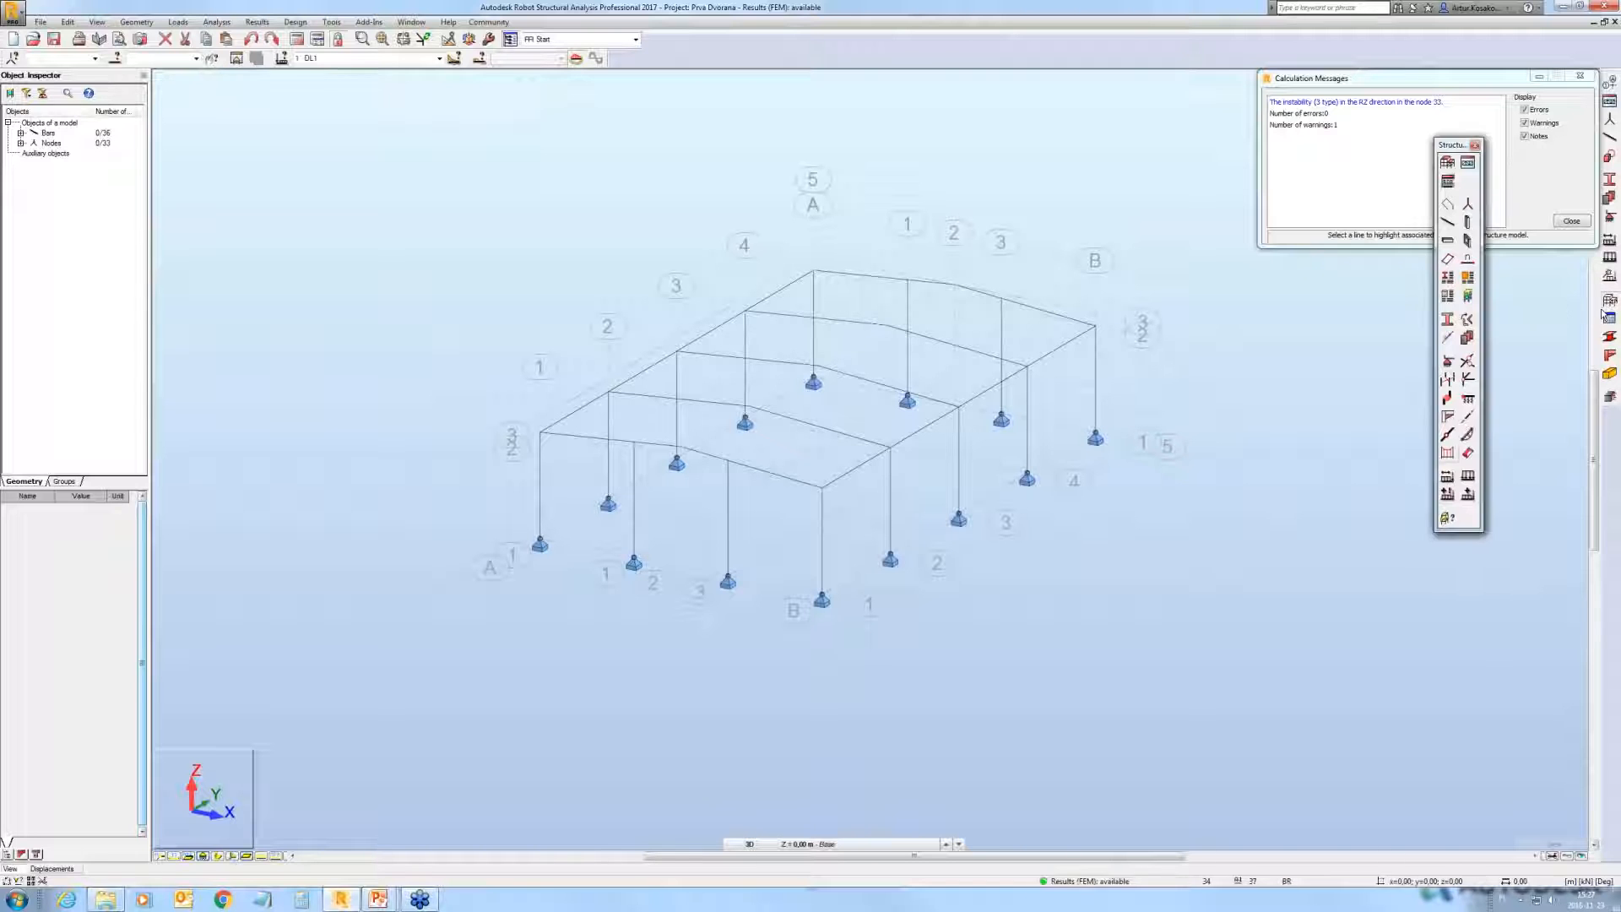
left_click(1469, 381)
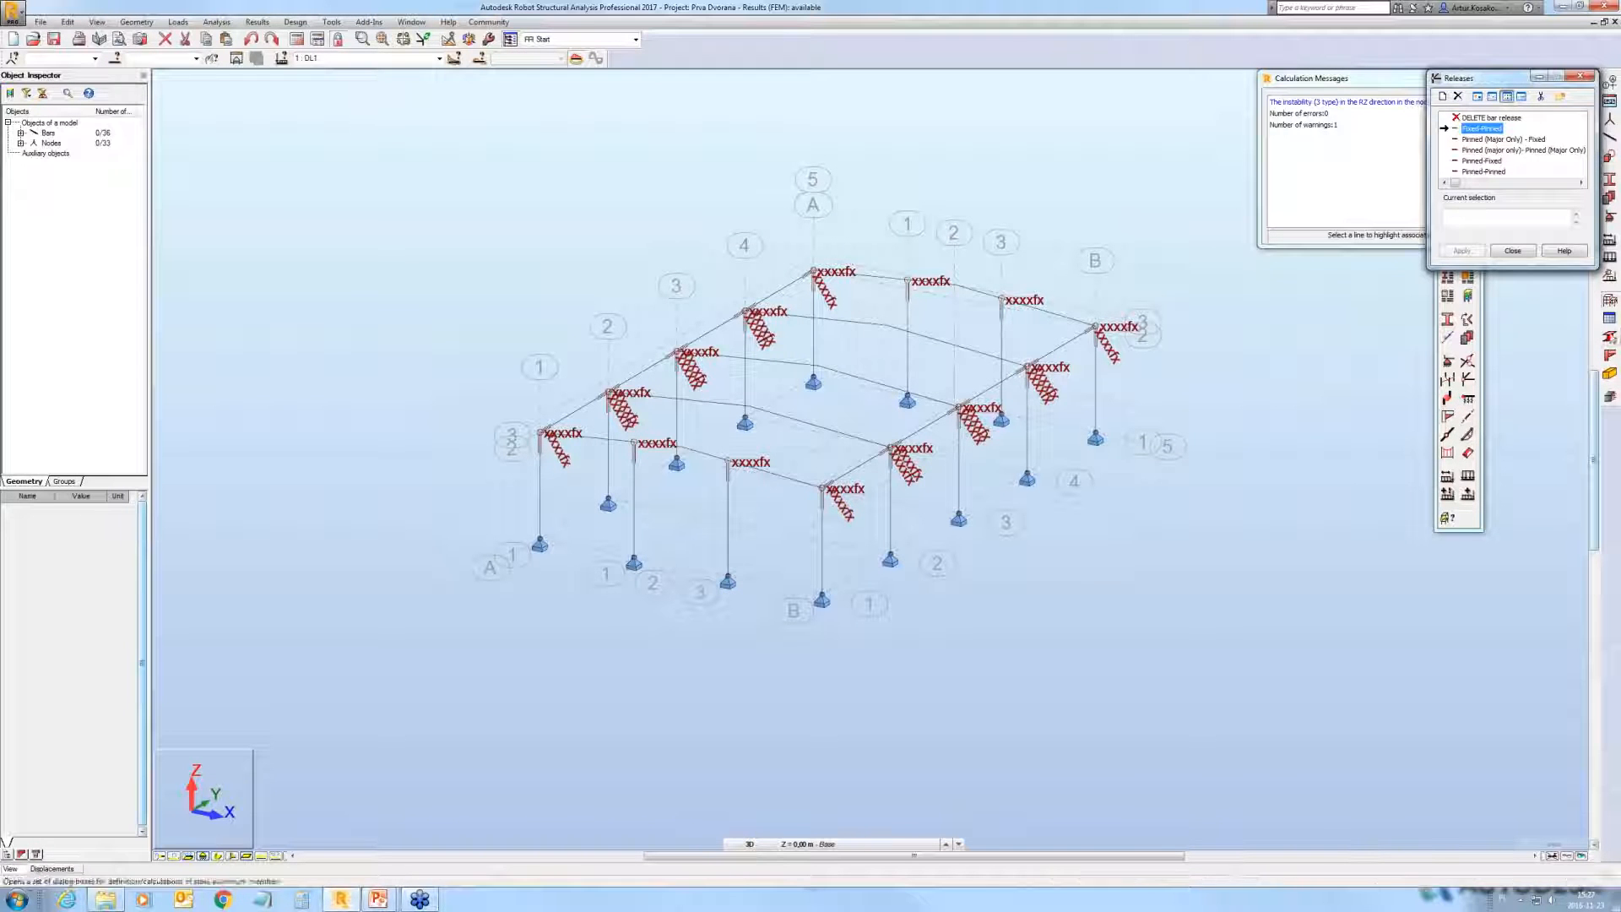
Step: Add a structural dead load case DL2, accepting the change of result status
left_click(1610, 242)
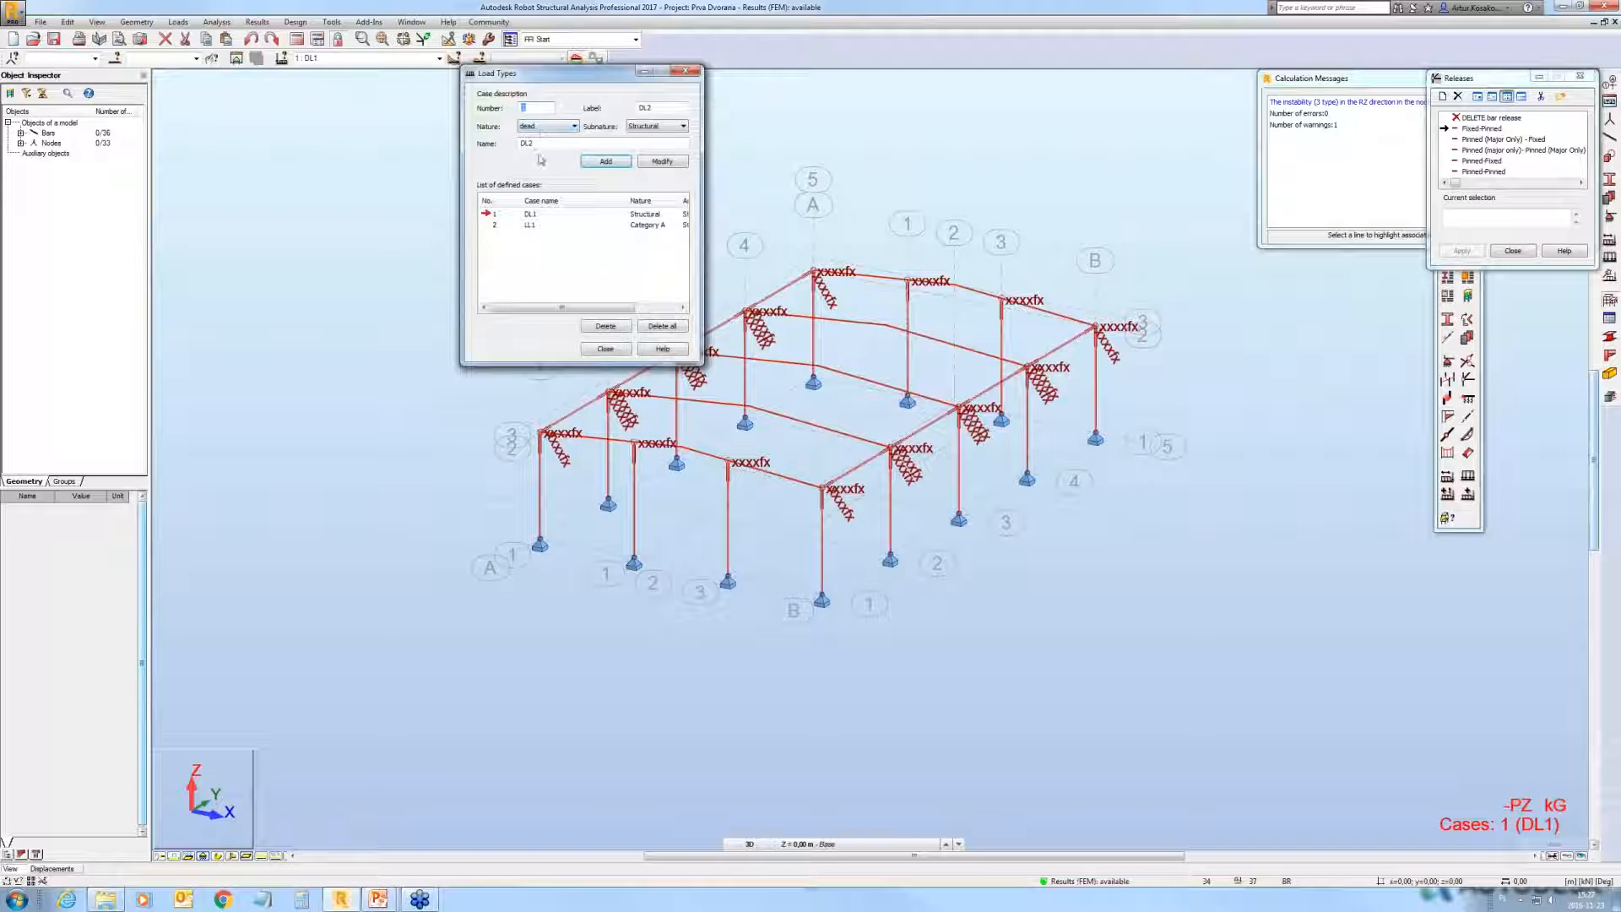
left_click(602, 164)
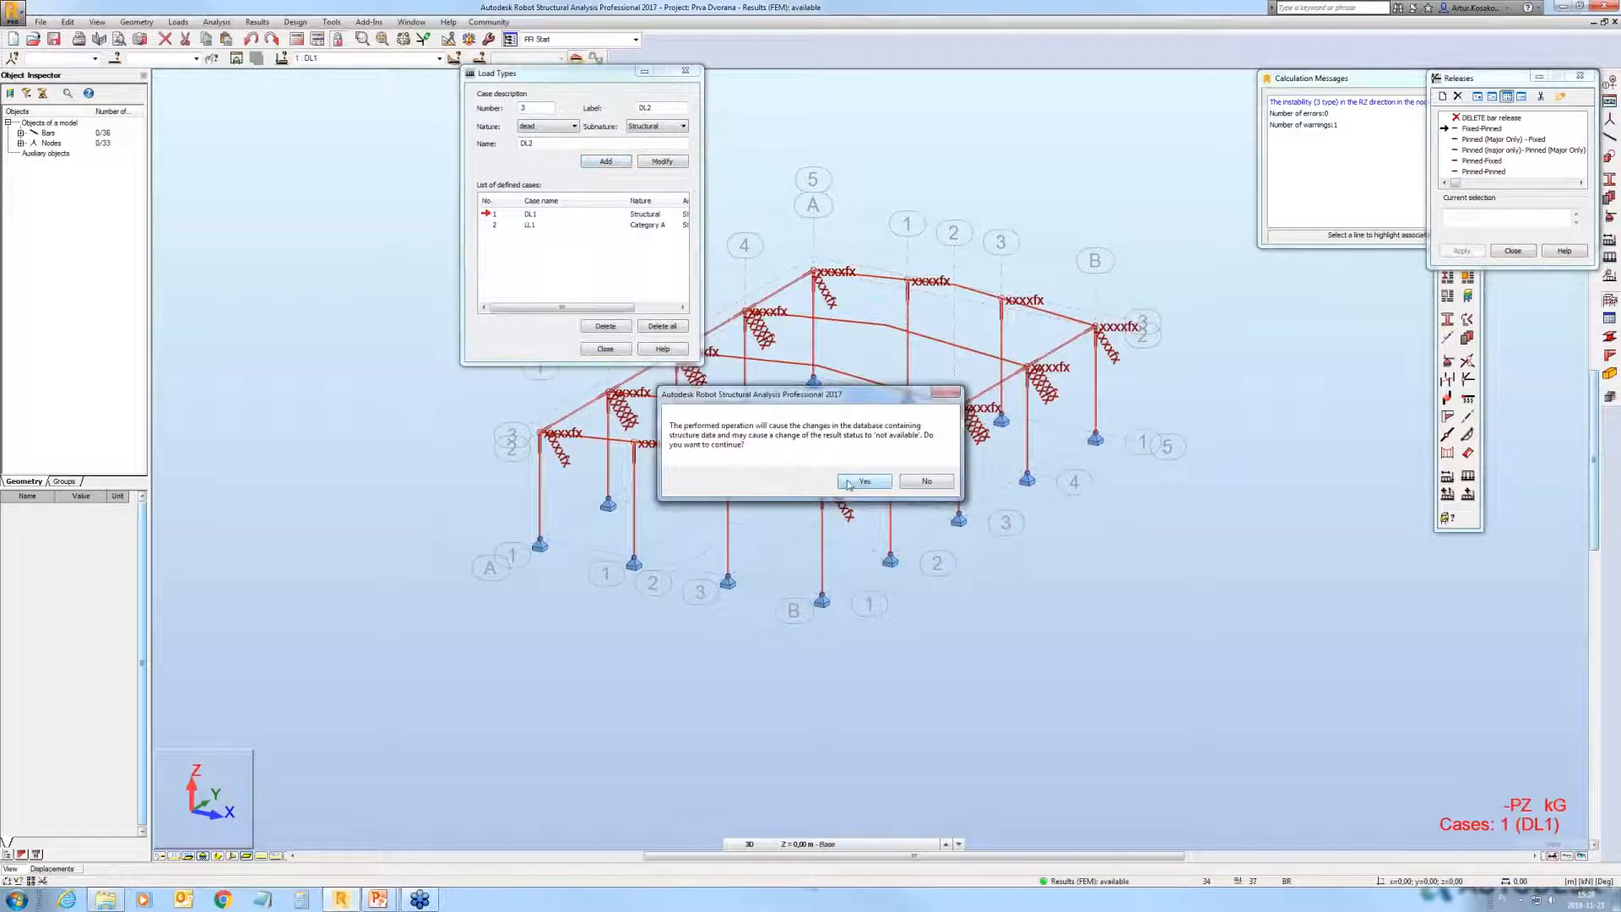
left_click(846, 479)
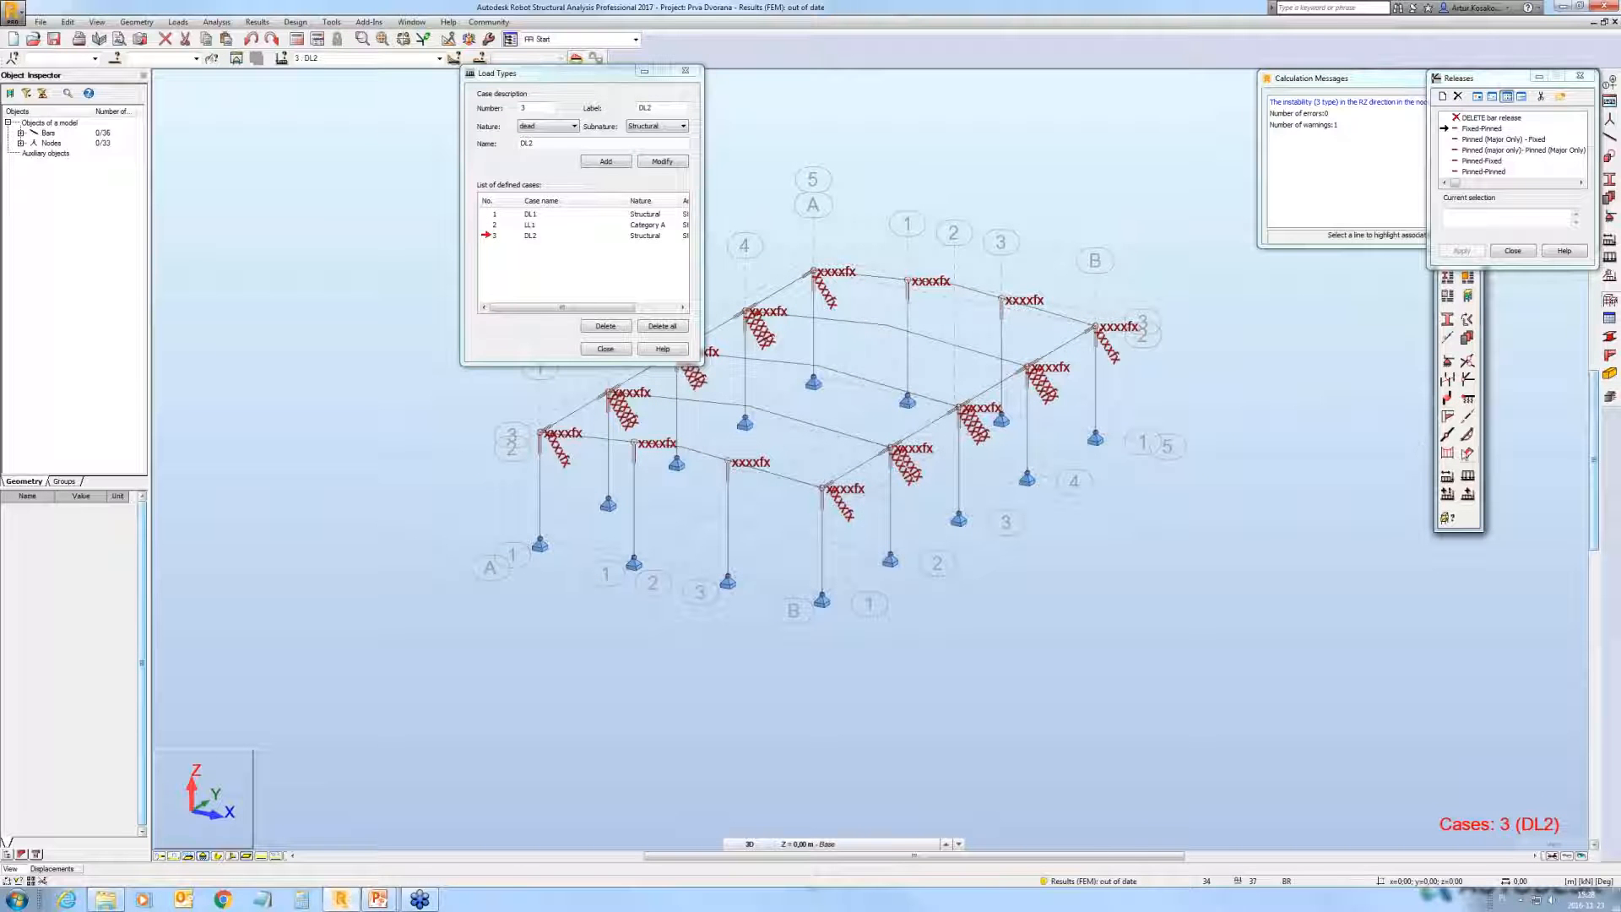
Step: Apply a nodal force of 1 kN in the X direction to the top of the corner column at axes A and 1
left_click(1609, 260)
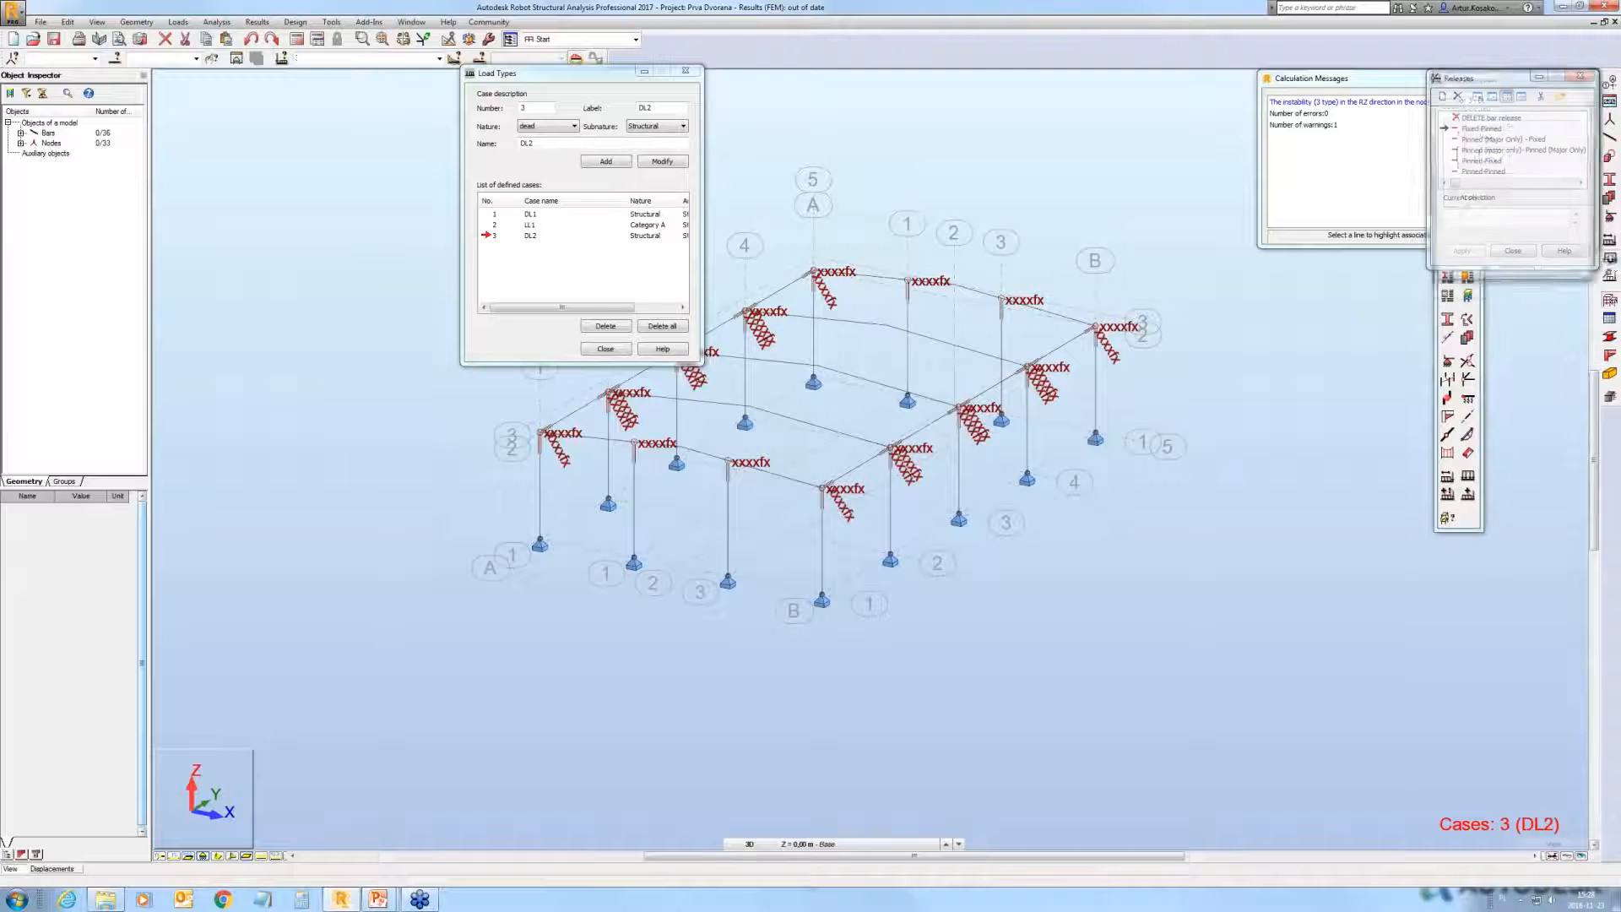
left_click(1469, 162)
type("1")
key("Tab")
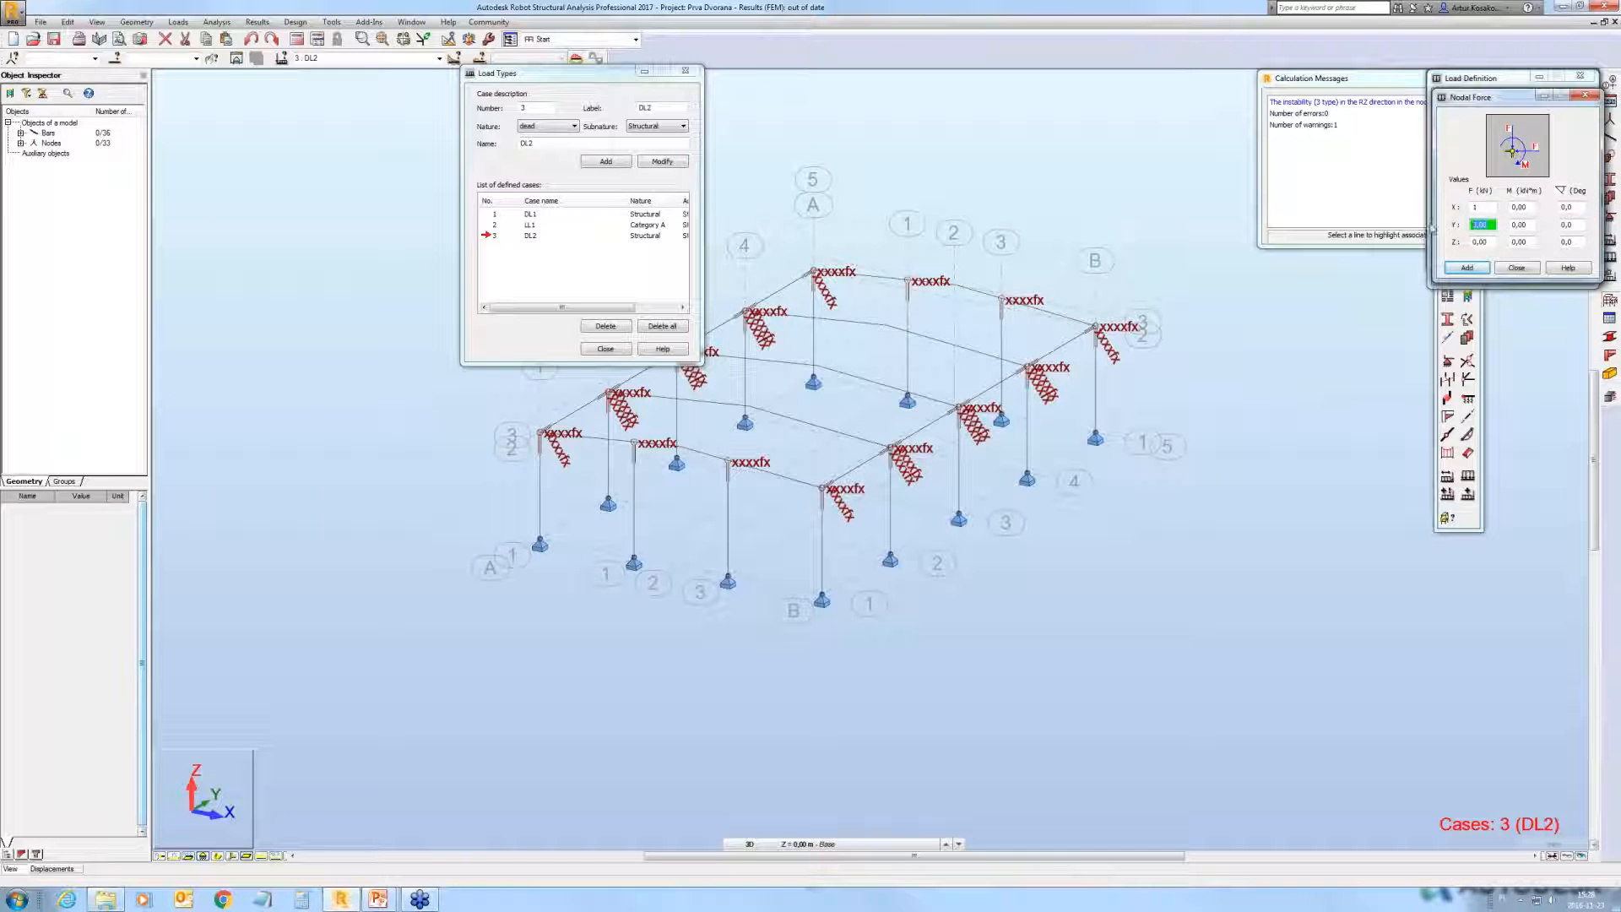
left_click(1448, 271)
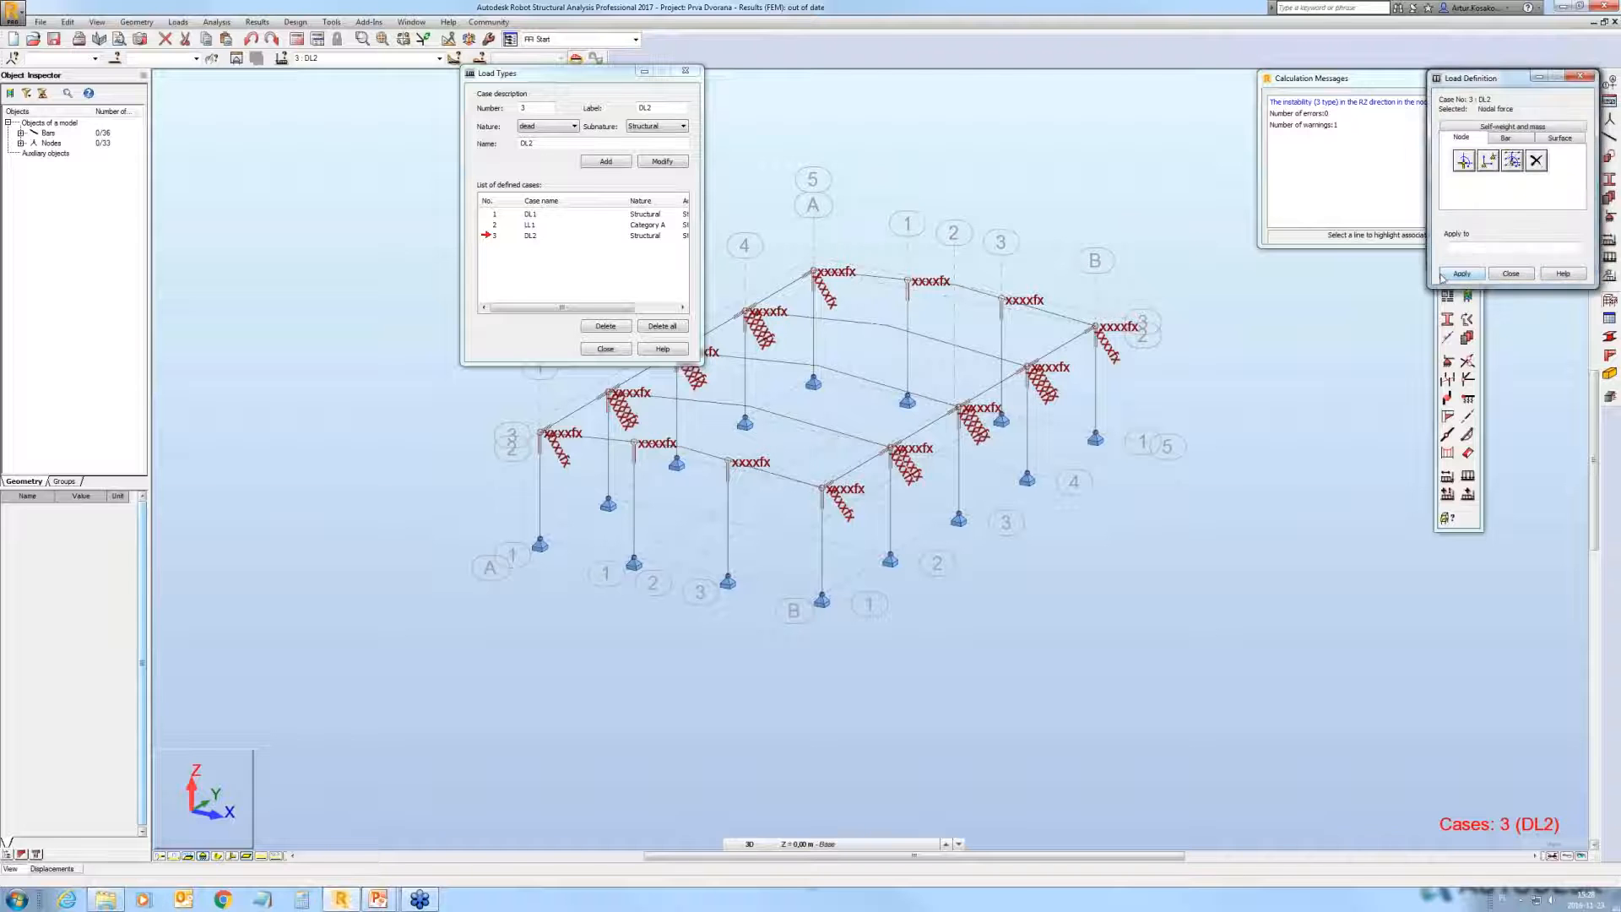
left_click(540, 433)
Step: Recalculate the frame with case DL2, continuing past the instability warning, and examine the nodal displacements
left_click(298, 40)
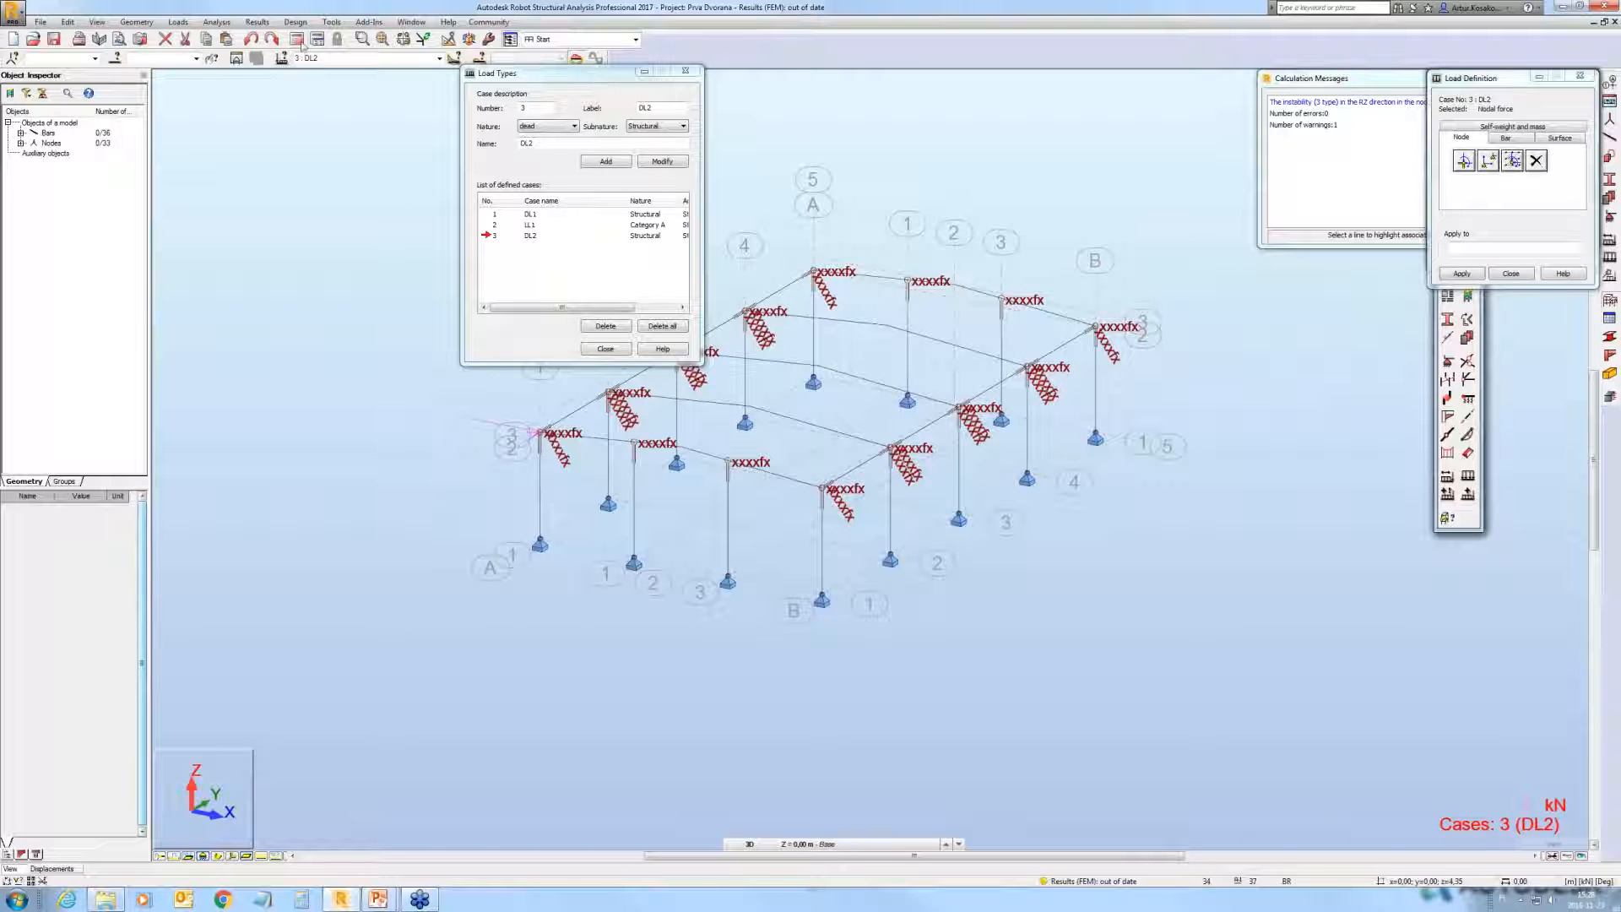
key("Return")
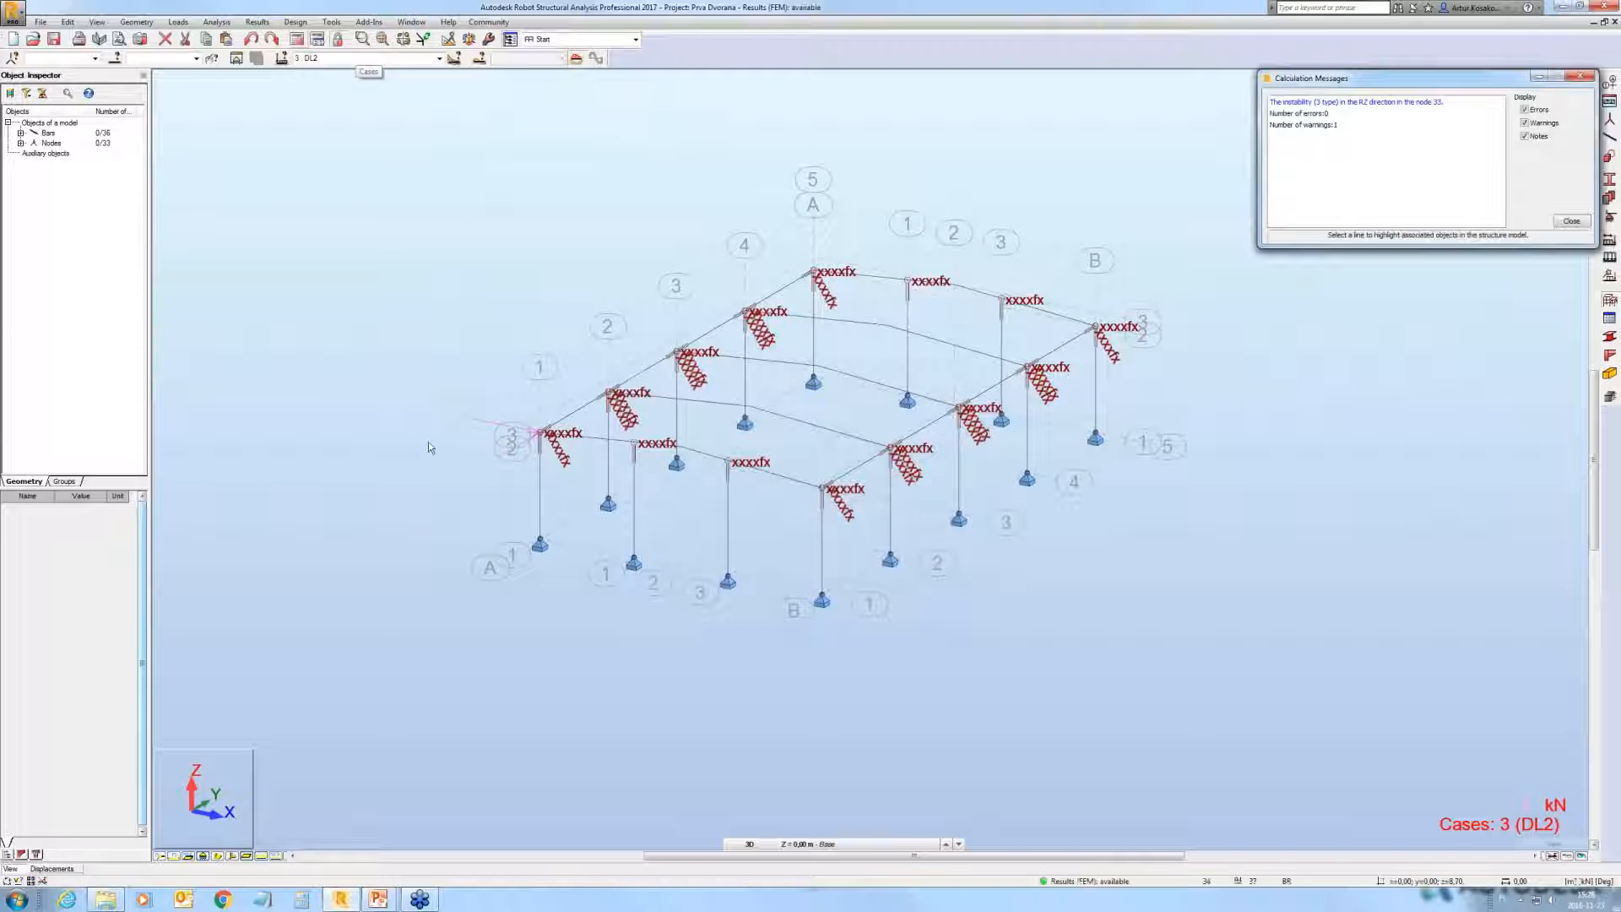
left_click(52, 868)
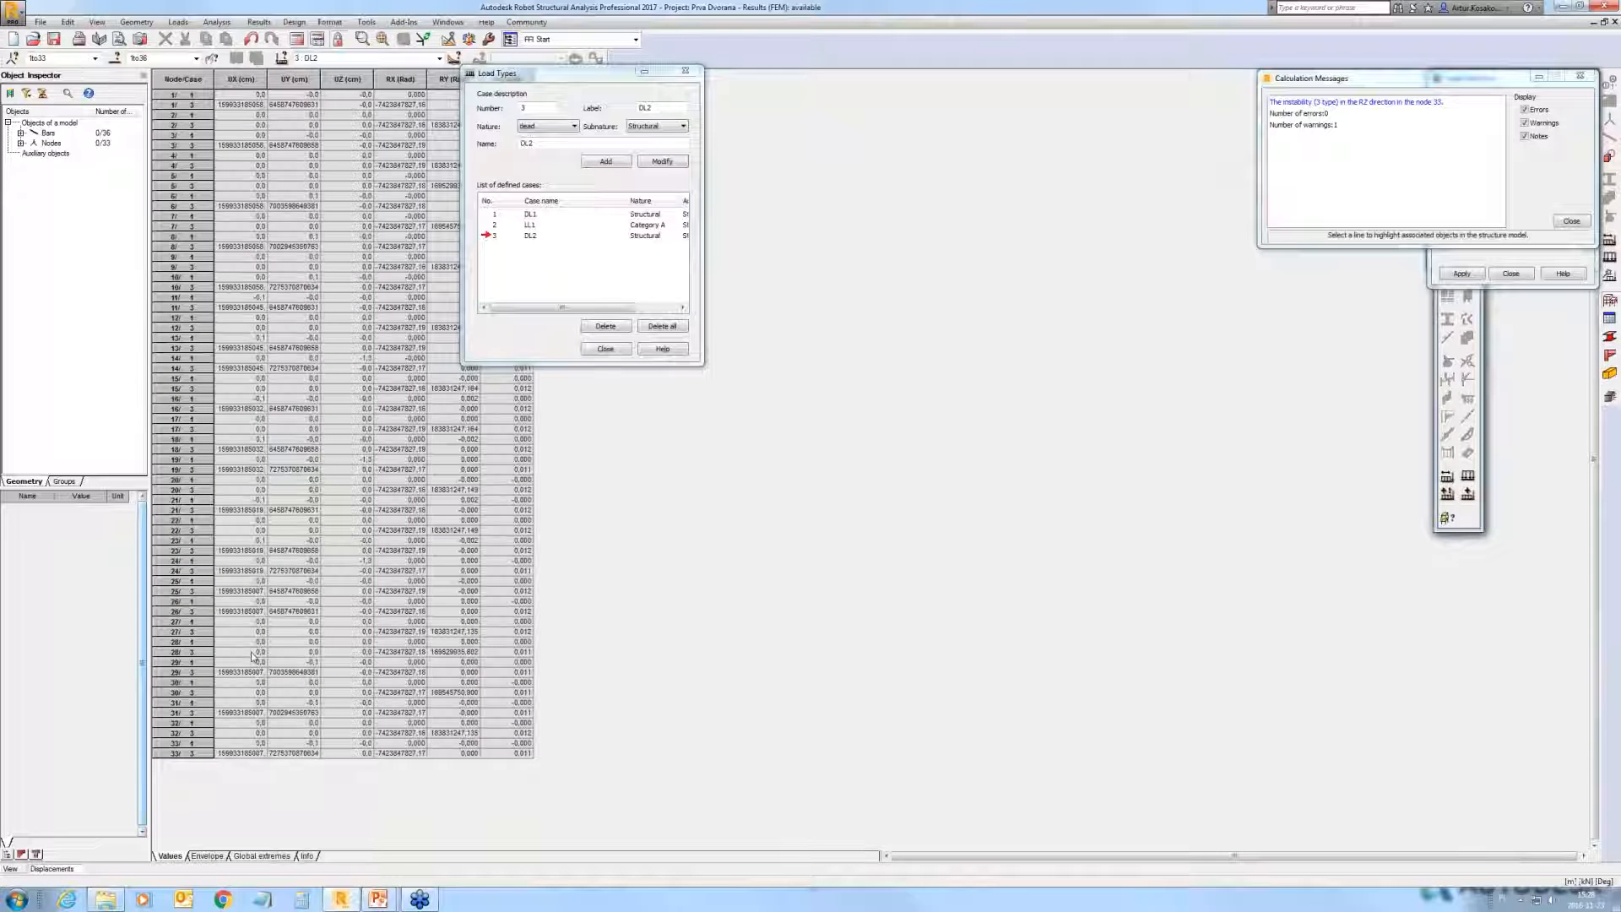
Step: Leave the displacements table and switch to the presentation, advancing to the slide on wrong section properties
left_click(7, 869)
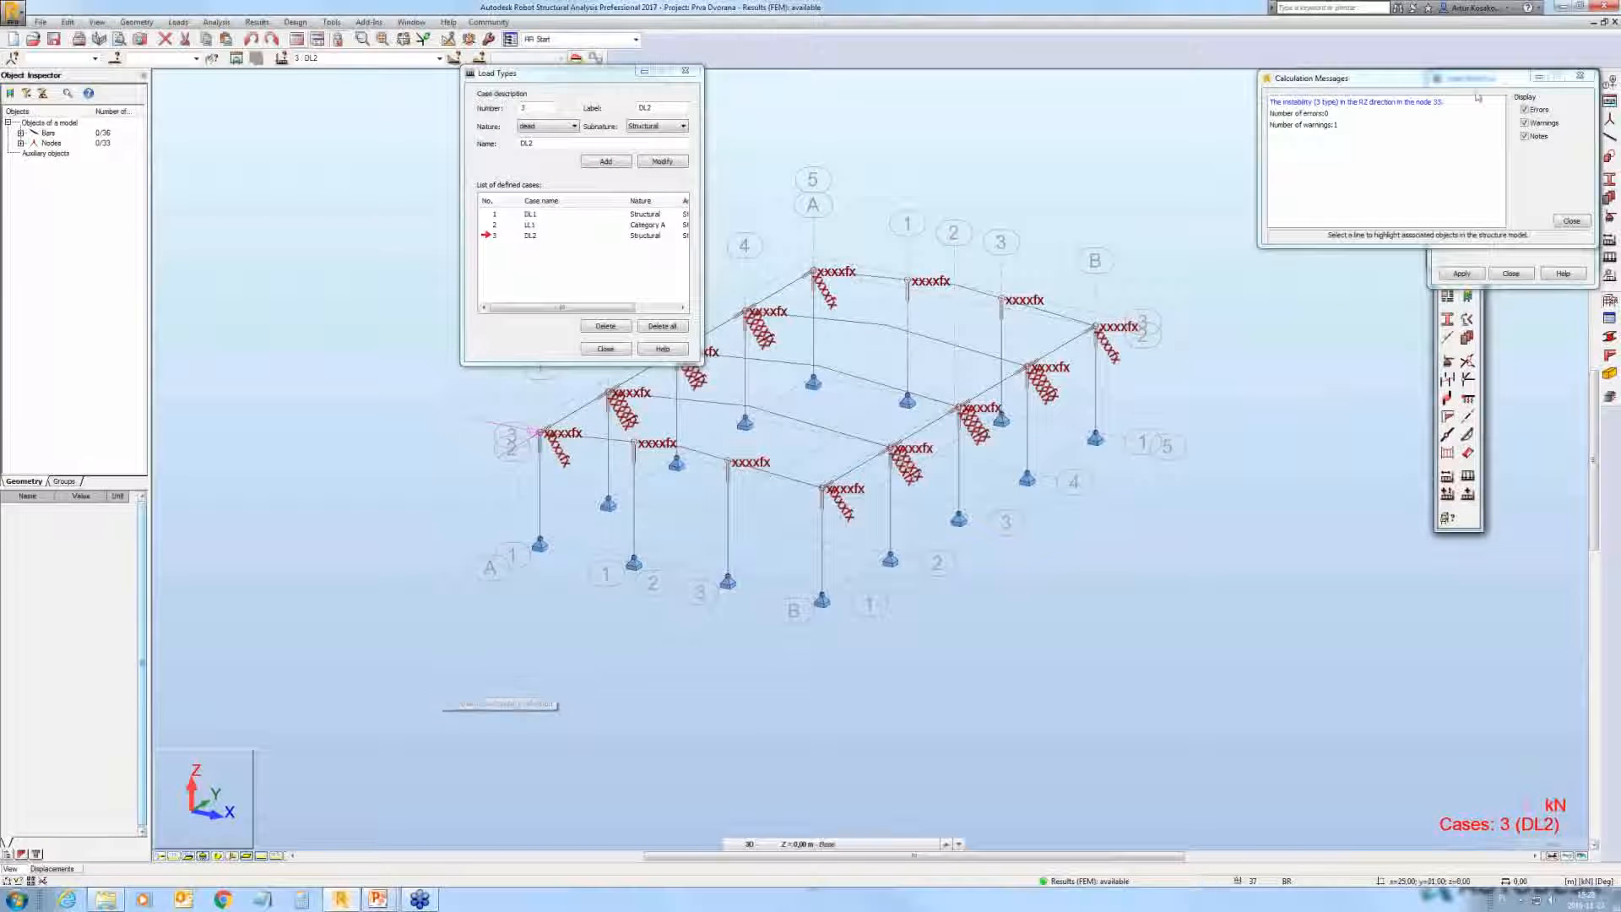
left_click(1565, 11)
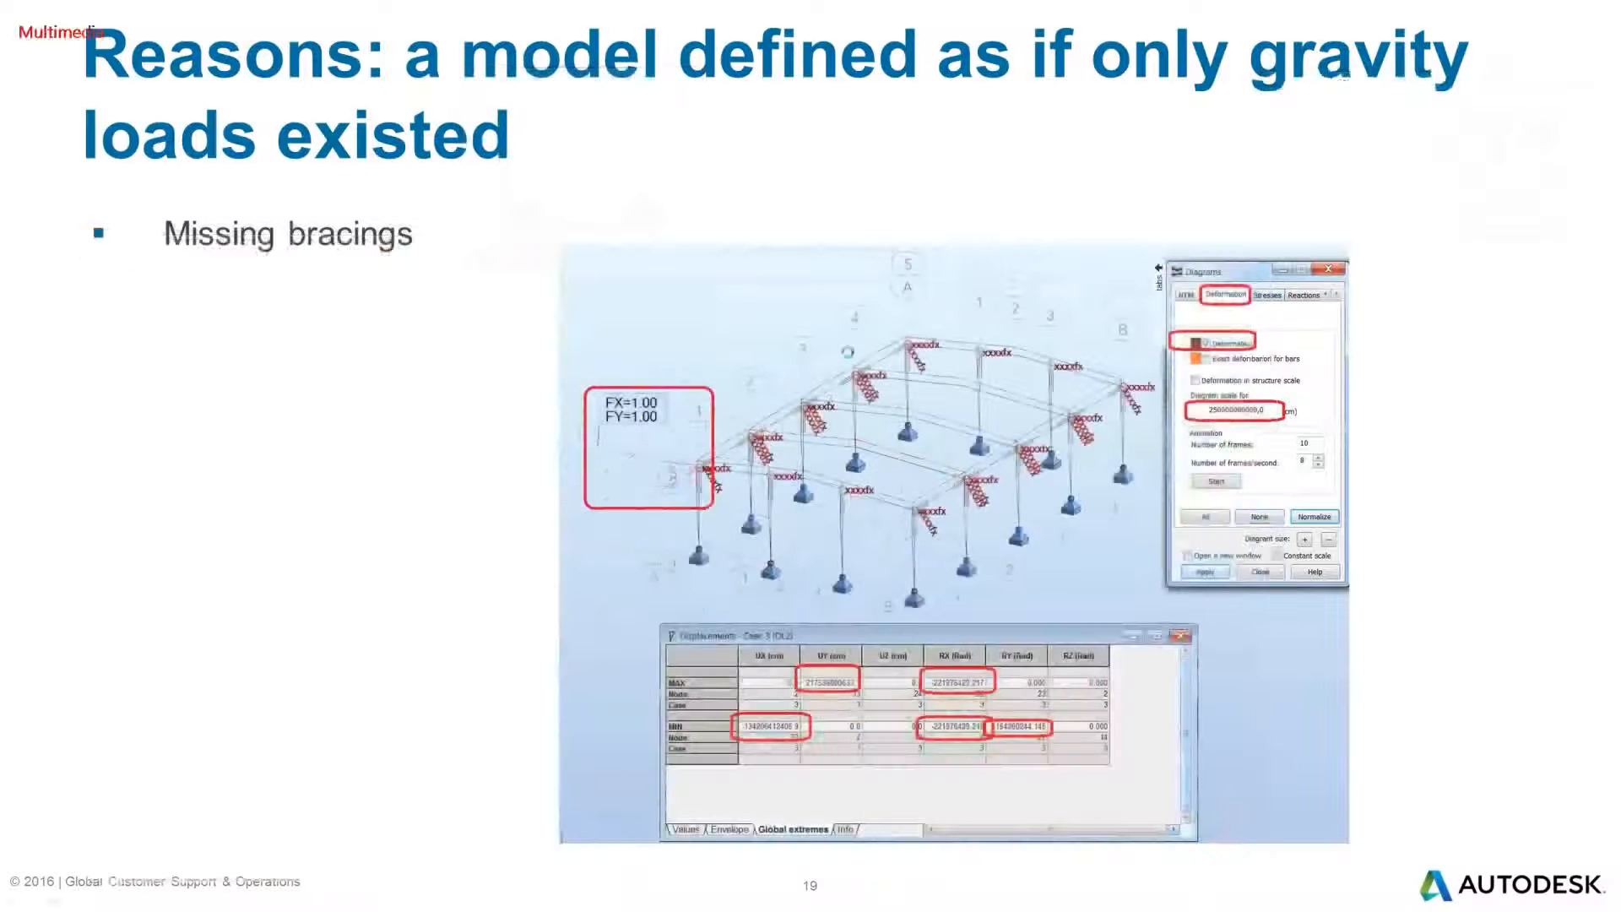
left_click(848, 352)
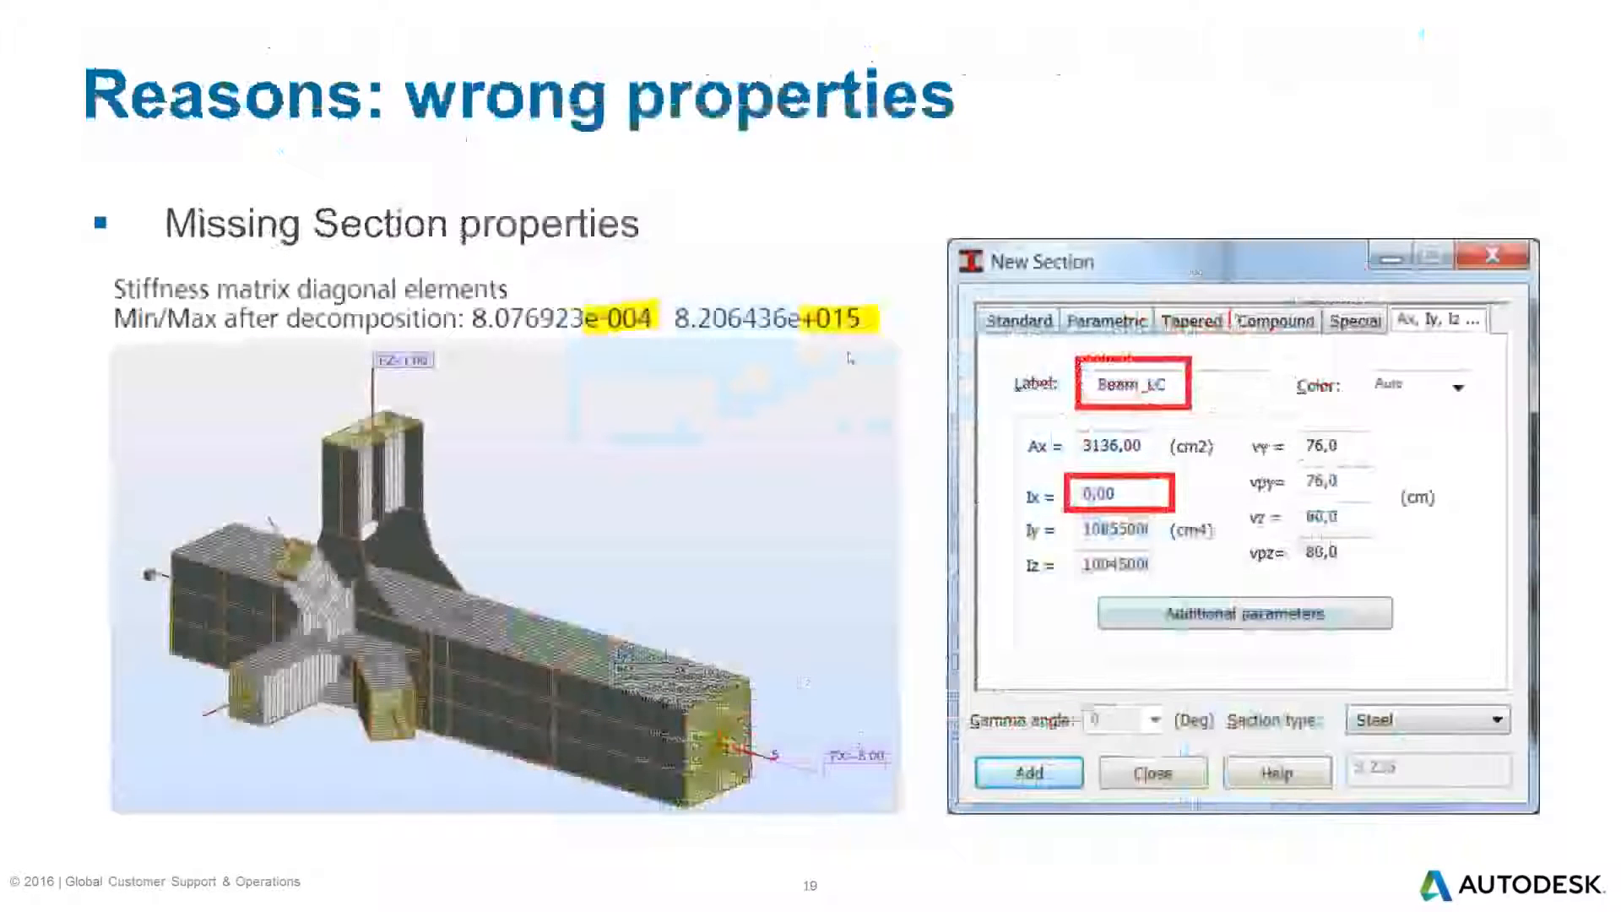
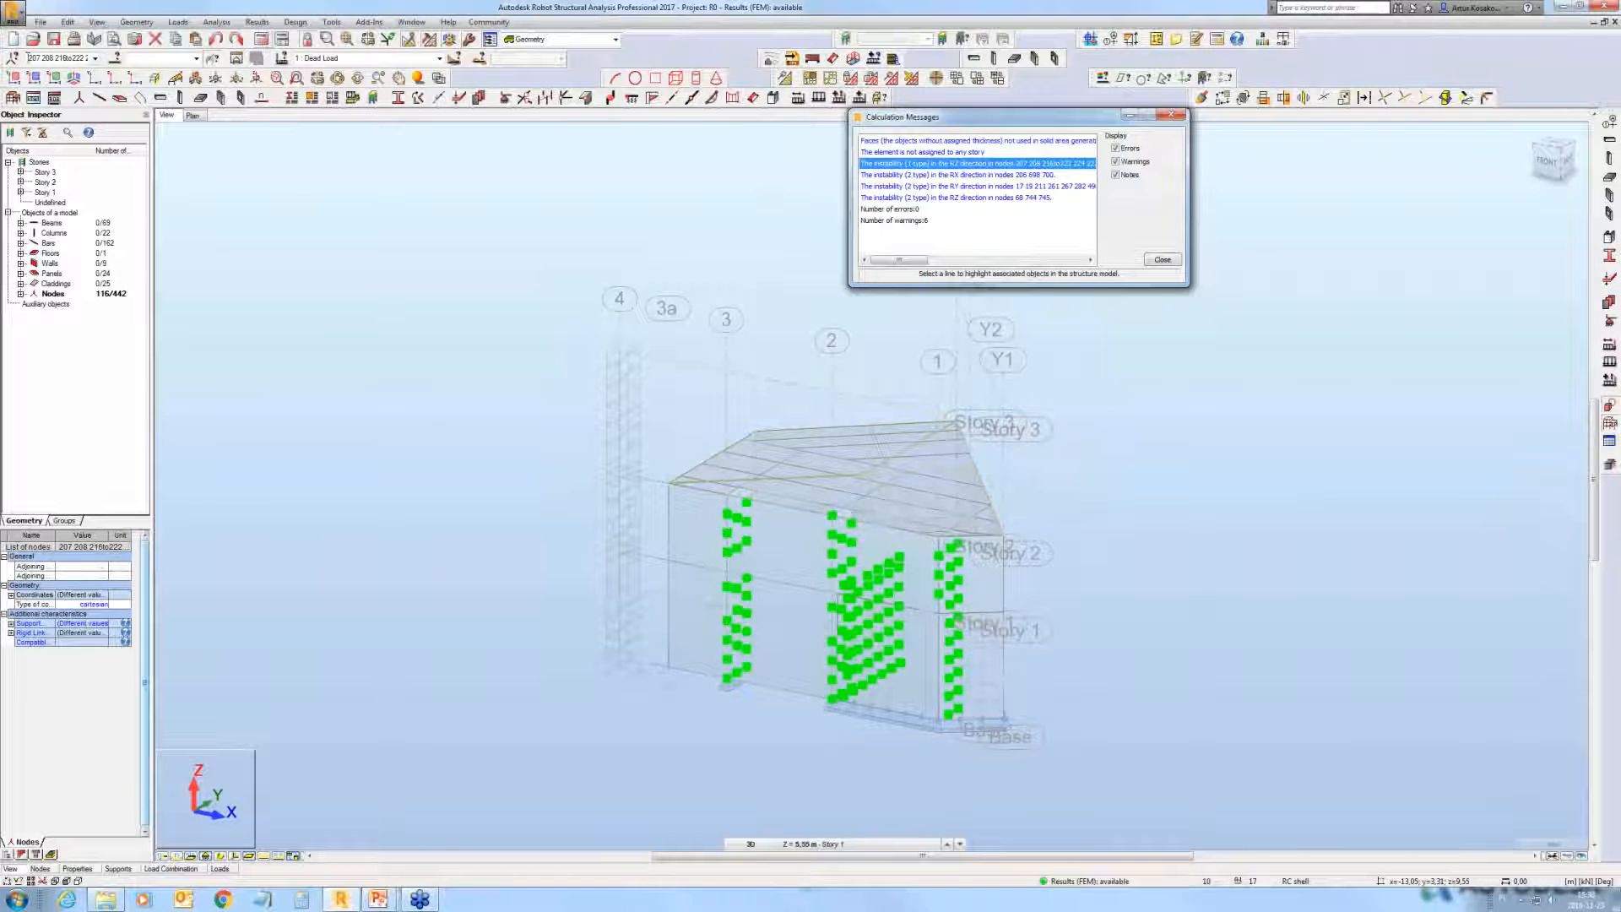
Step: Set the selection criteria to finite elements by the Node attribute for the nodes listed in the RZ instability message
left_click(13, 59)
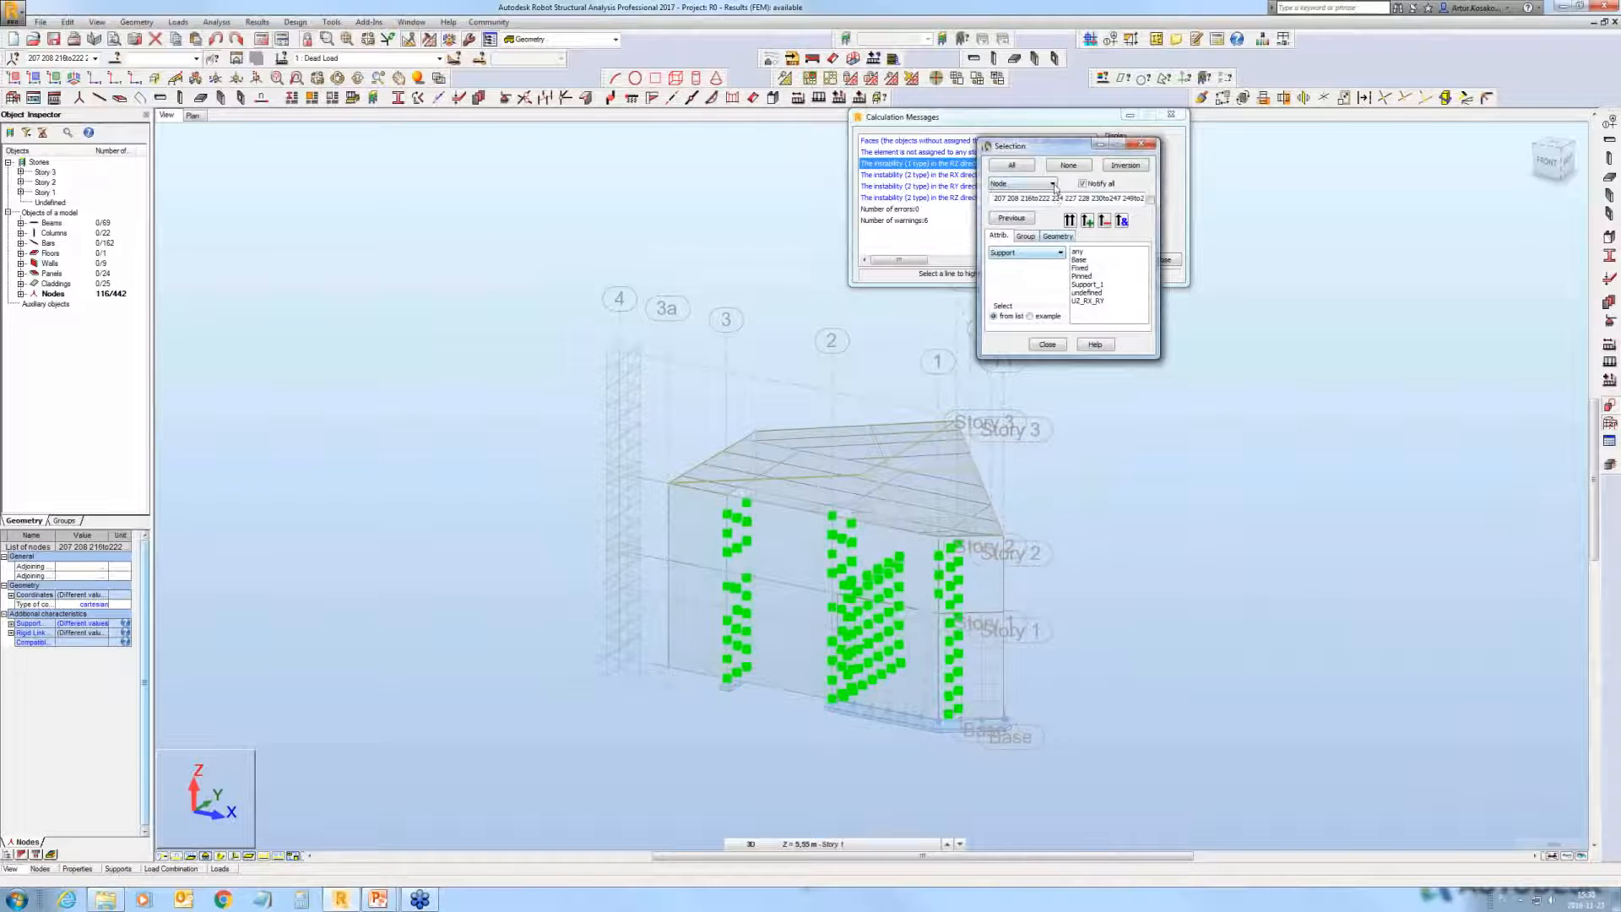
left_click(1052, 183)
left_click(1016, 238)
left_click(1022, 253)
left_click(1013, 281)
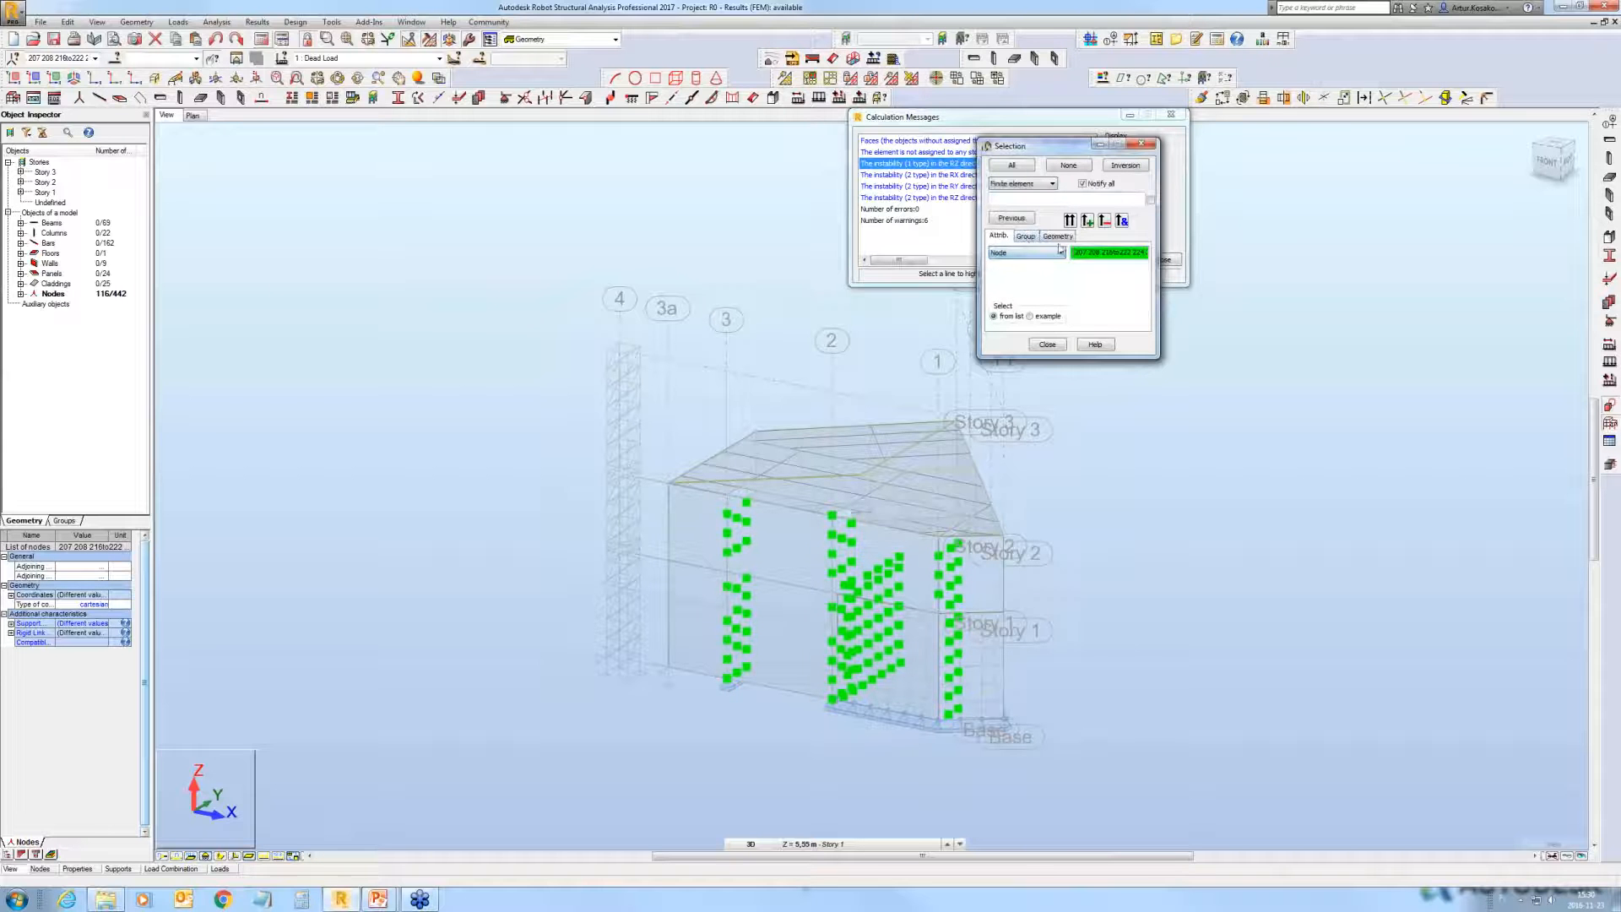
Step: Select the finite elements attached to the highlighted unstable nodes, and from them the panels that contain those elements
left_click(1069, 220)
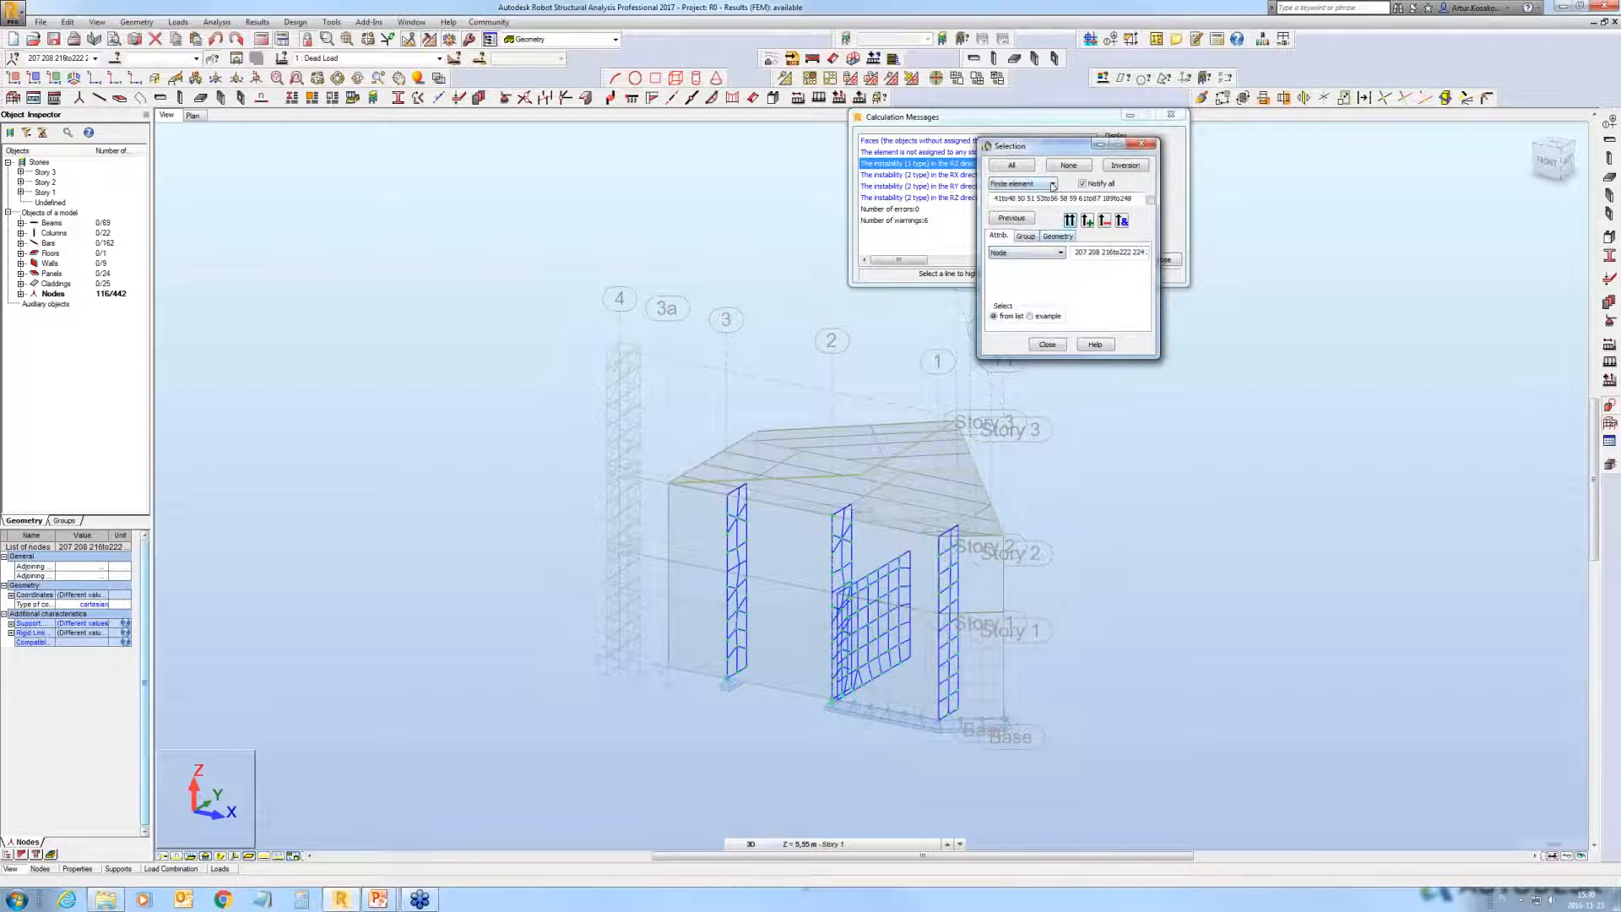
left_click(1052, 184)
left_click(1046, 252)
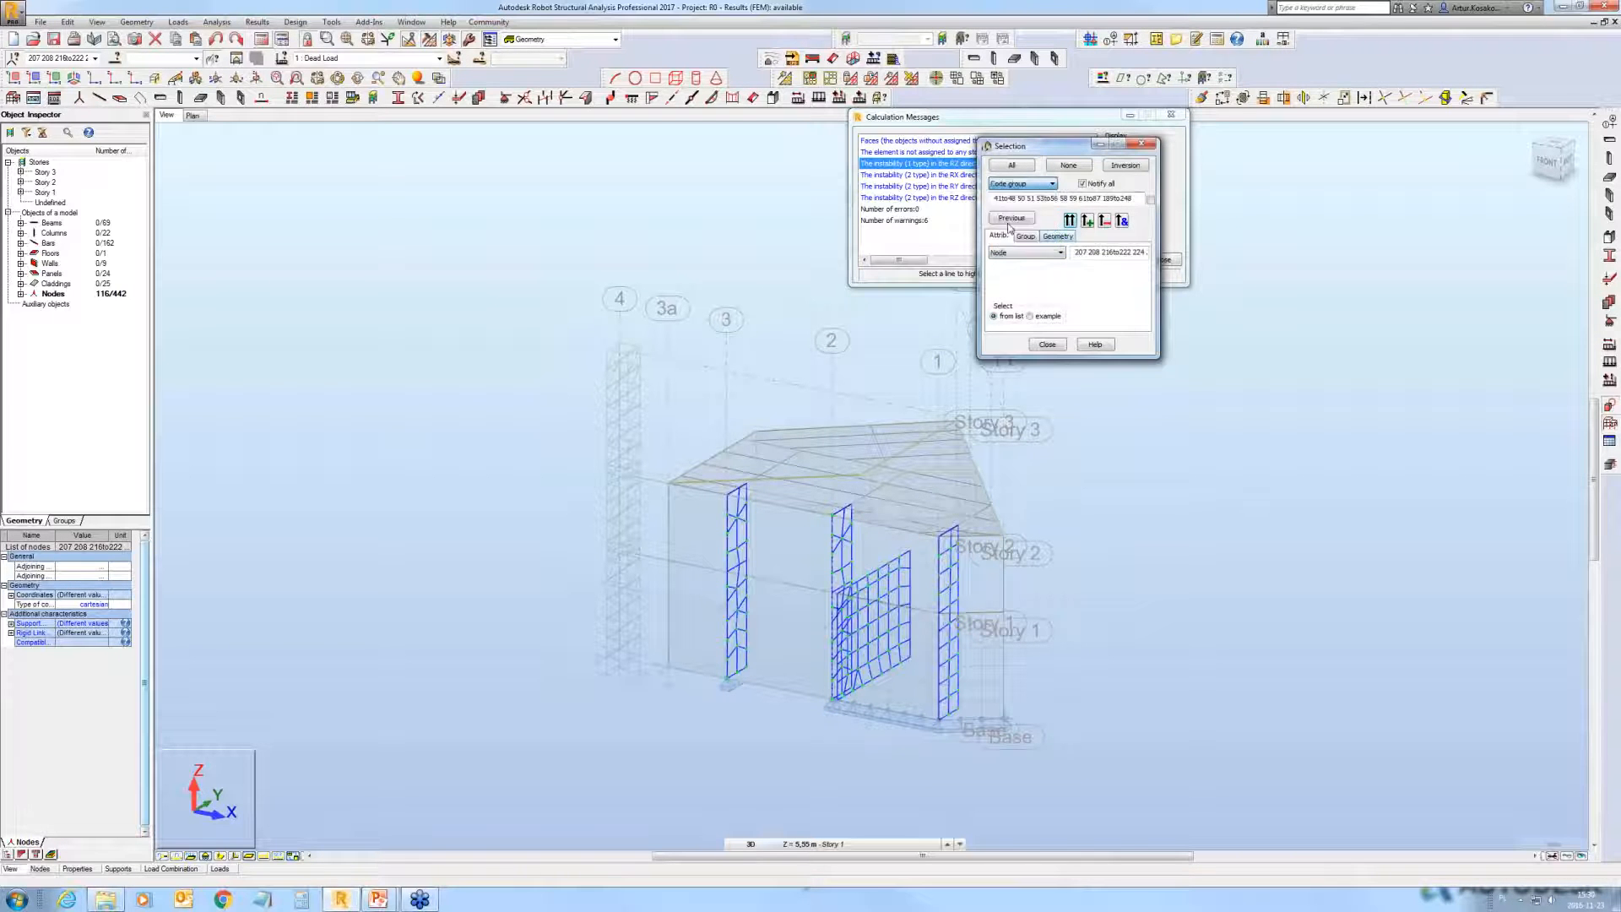
left_click(1041, 184)
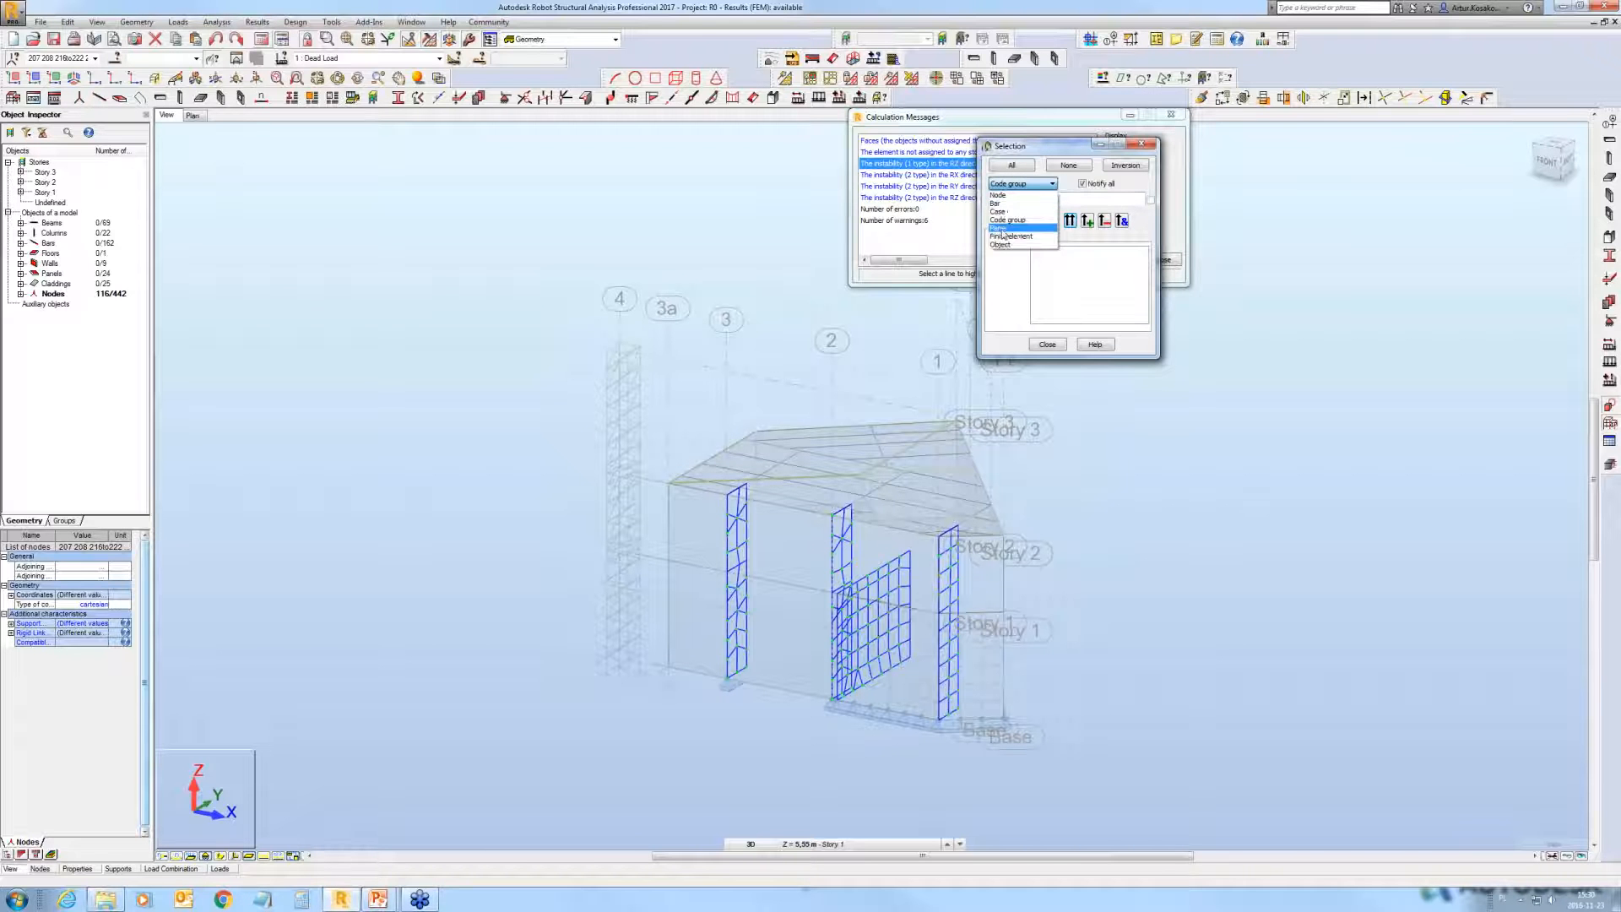
left_click(1002, 230)
left_click(1047, 252)
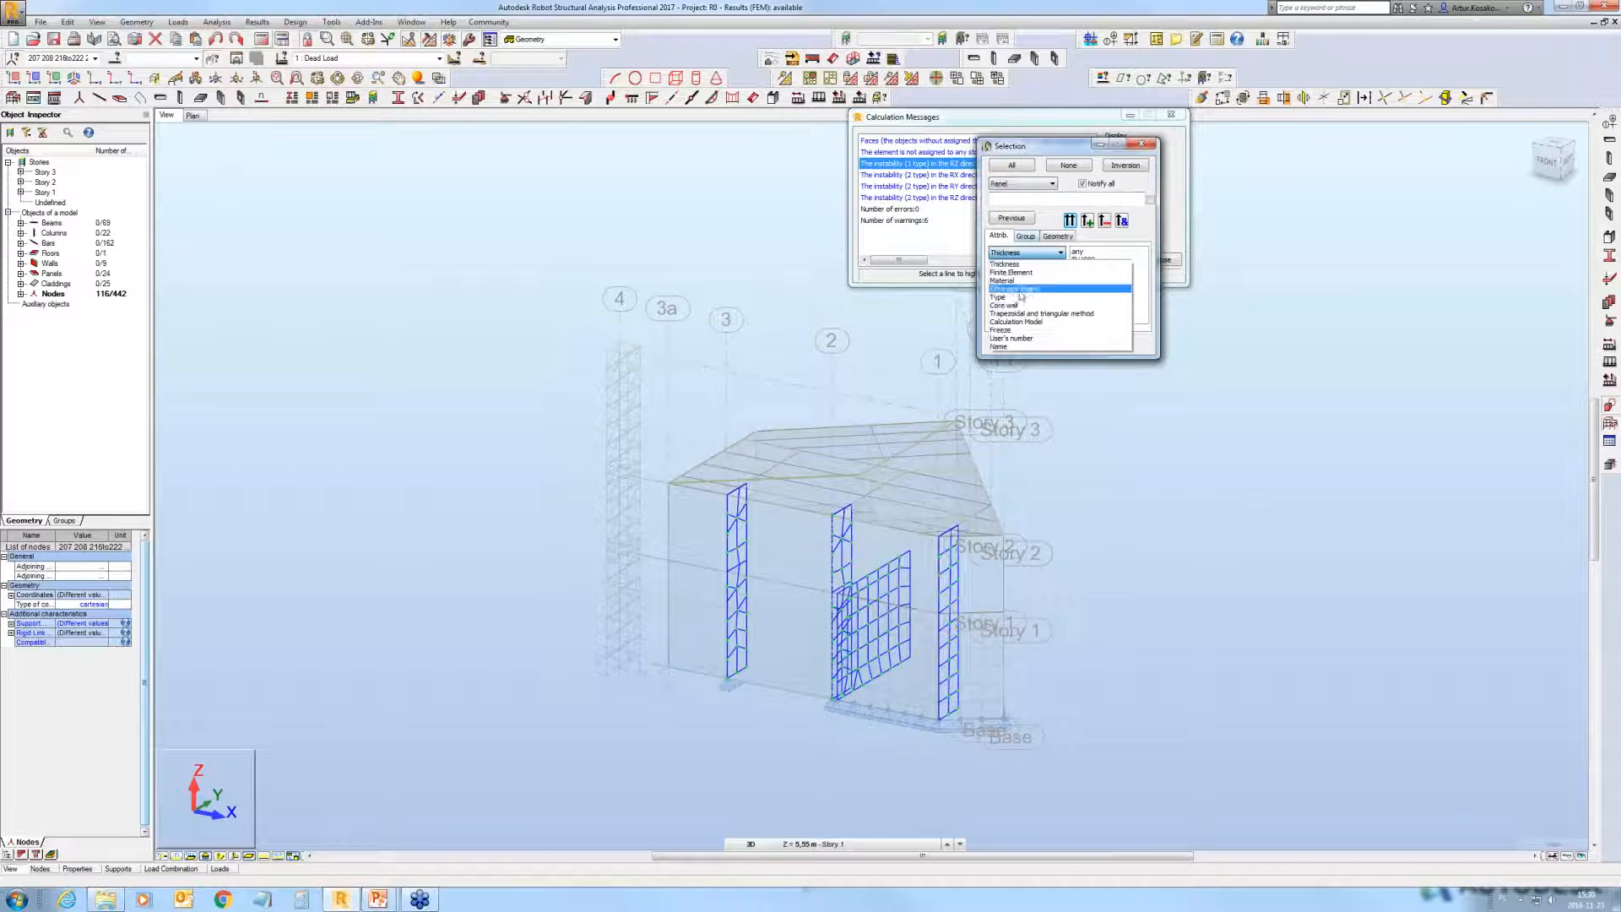
left_click(1027, 274)
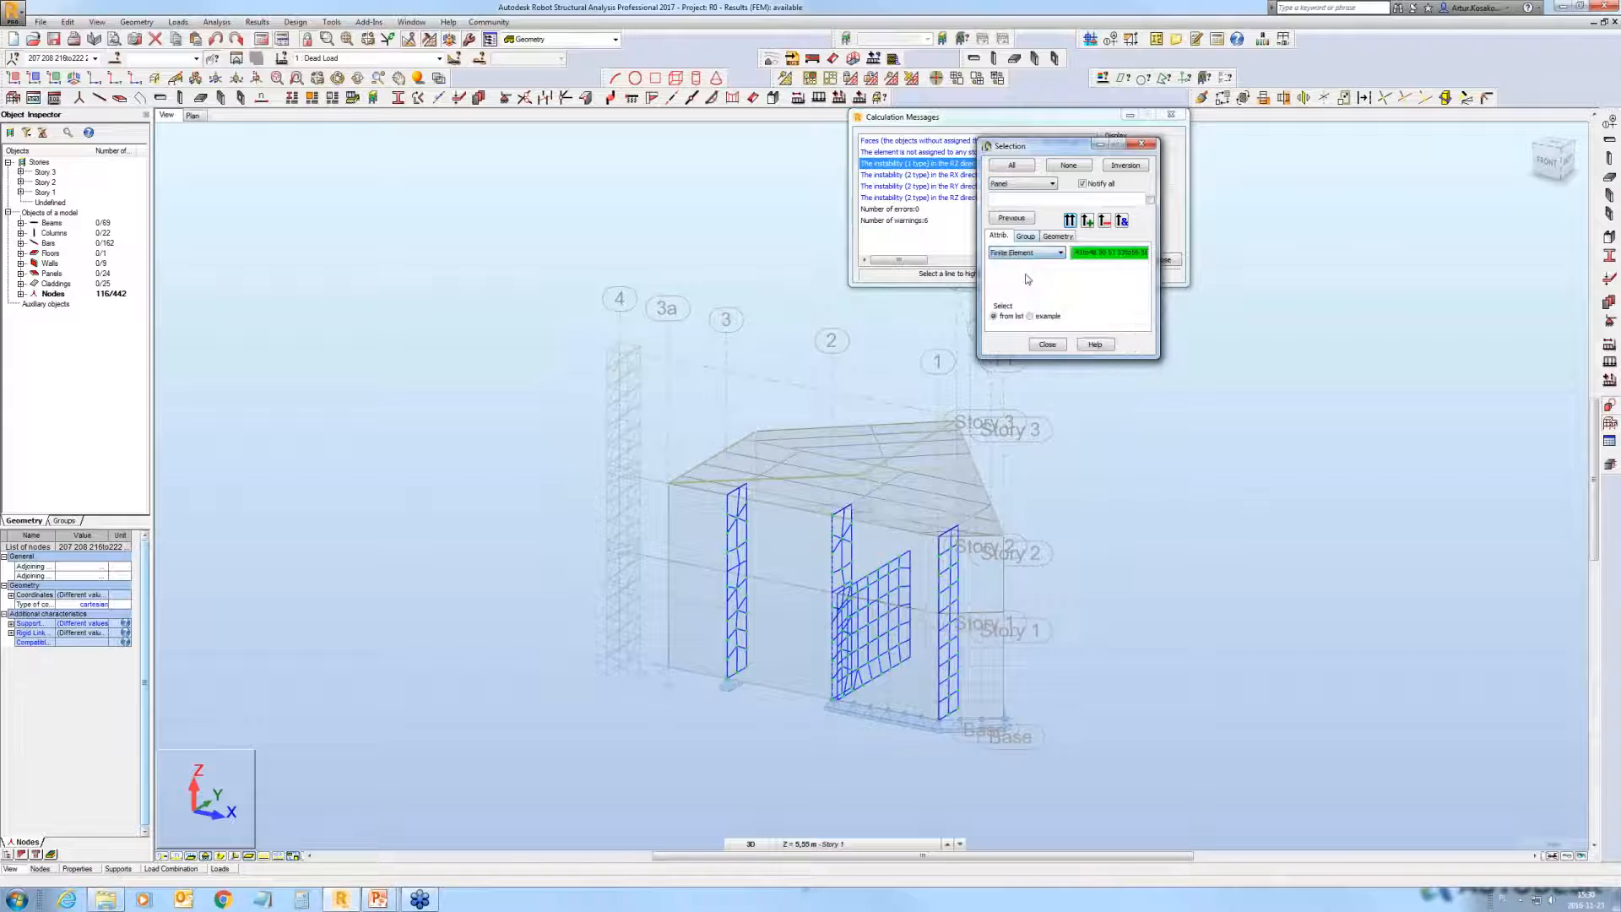
left_click(1069, 221)
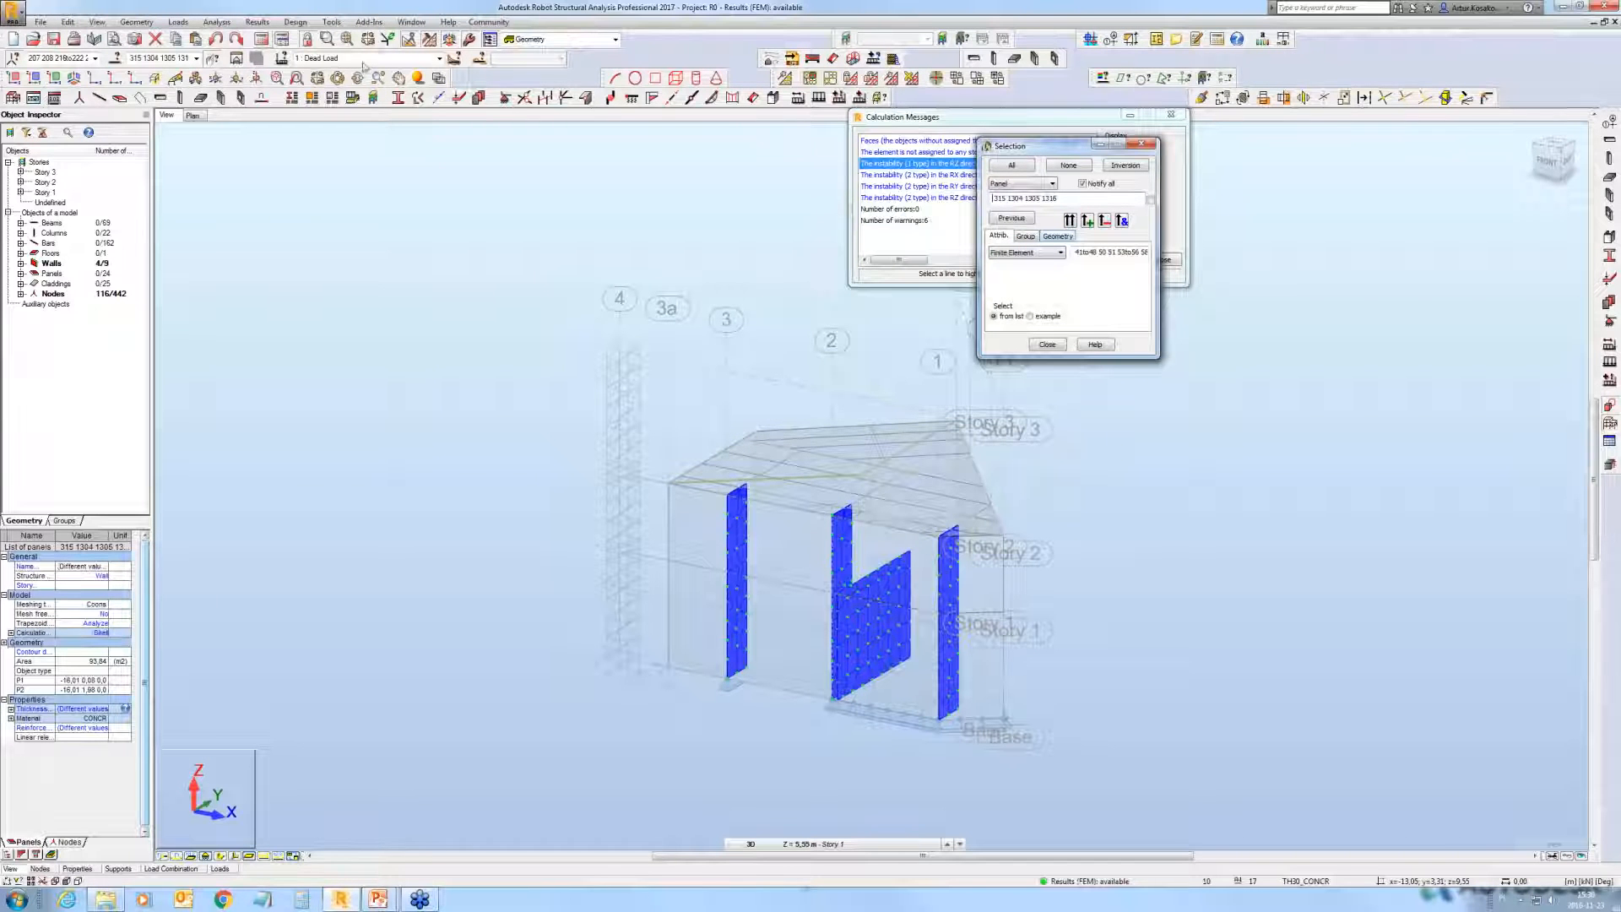
Step: Isolate the selected panels in a separate view and display their panel description labels
left_click(237, 60)
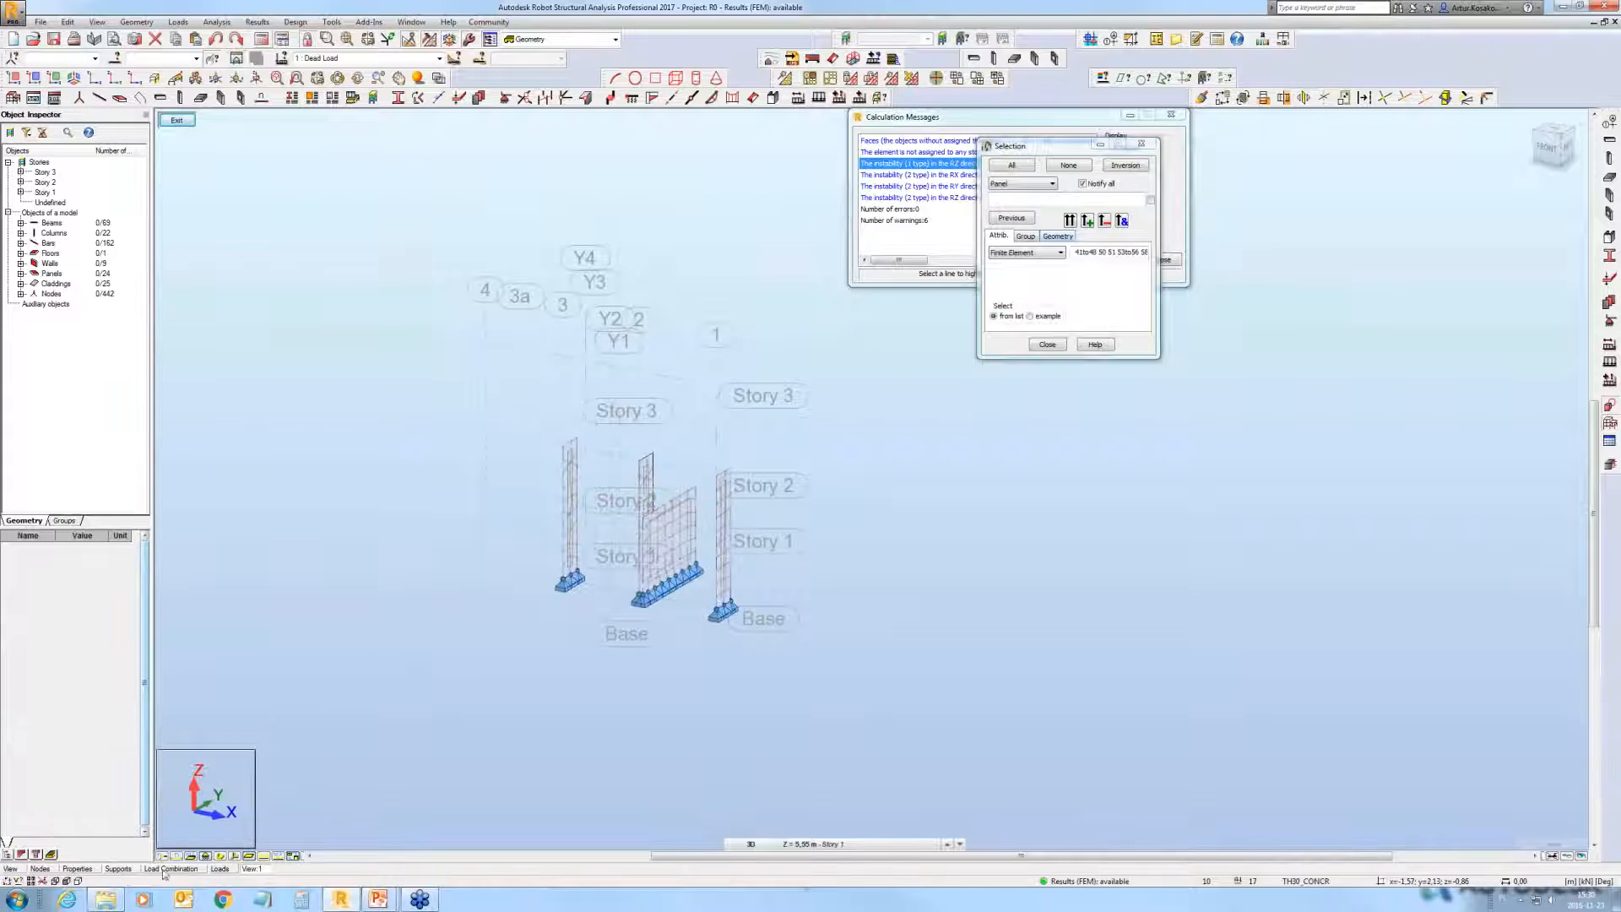
left_click(187, 858)
middle_click_drag(704, 653, 689, 607)
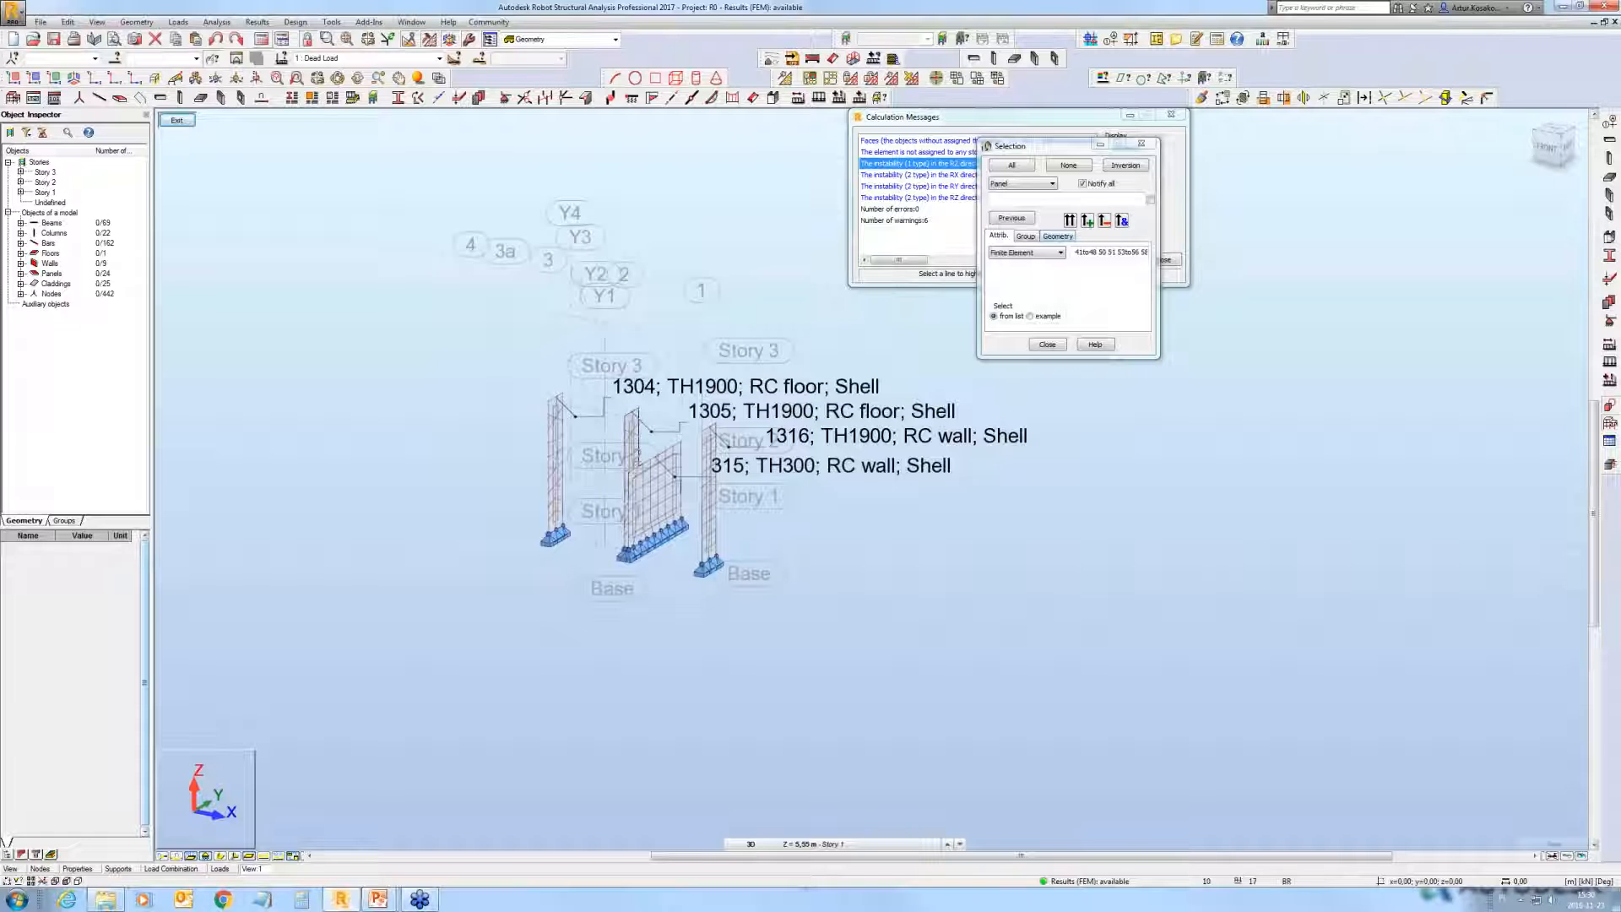
Step: Purge all unused thickness definitions from the FE Thickness list, accepting the confirmations
left_click(1609, 301)
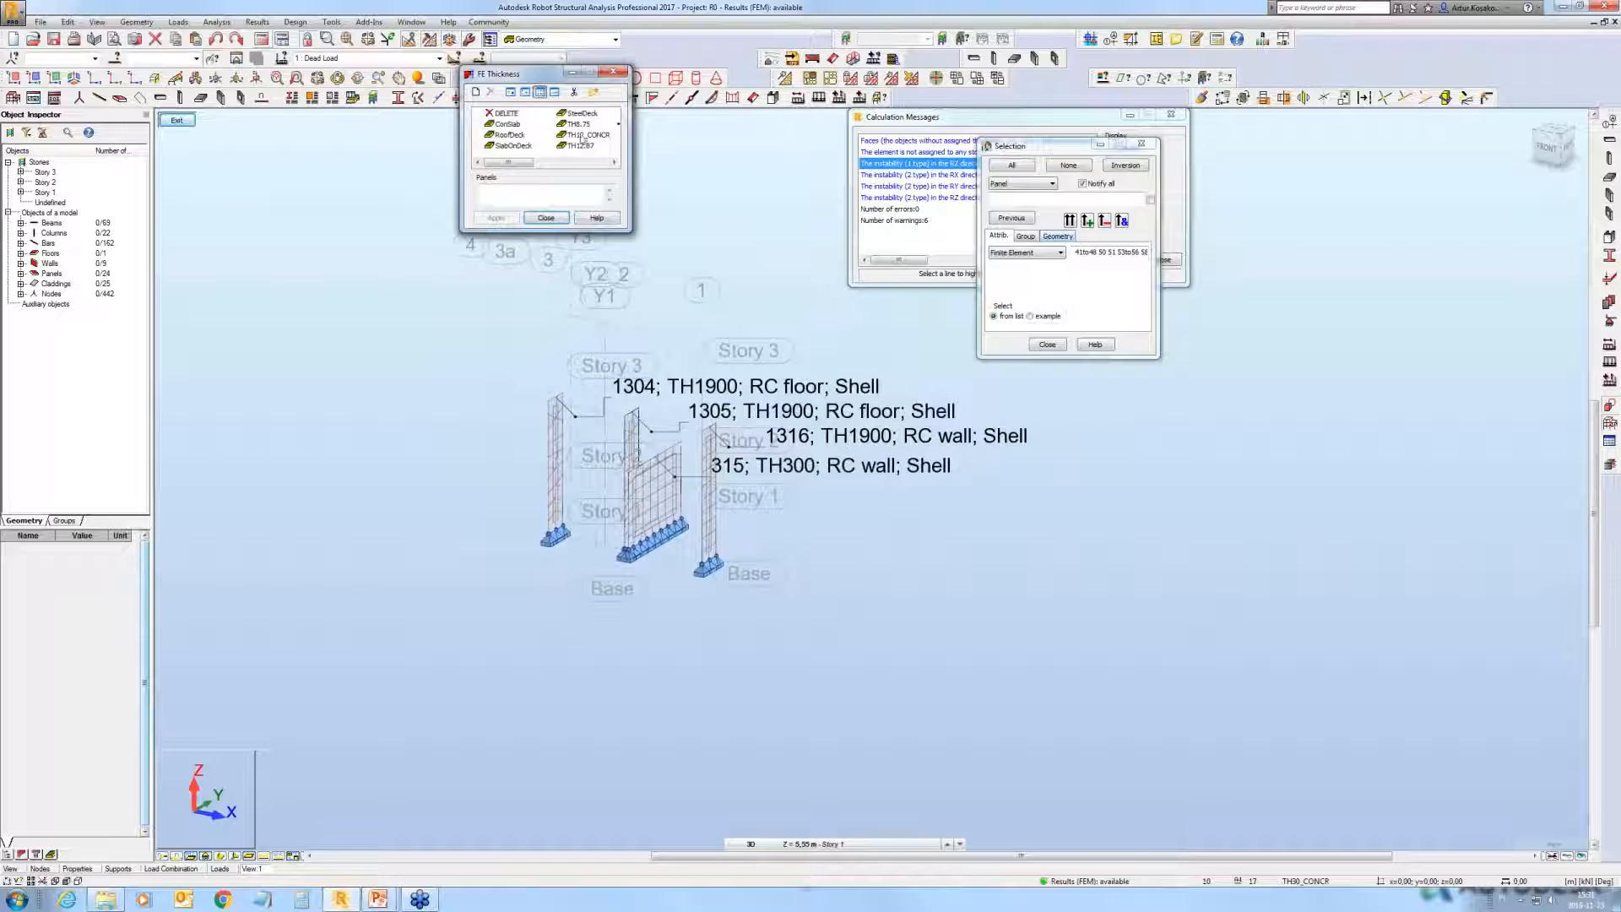
left_click(591, 93)
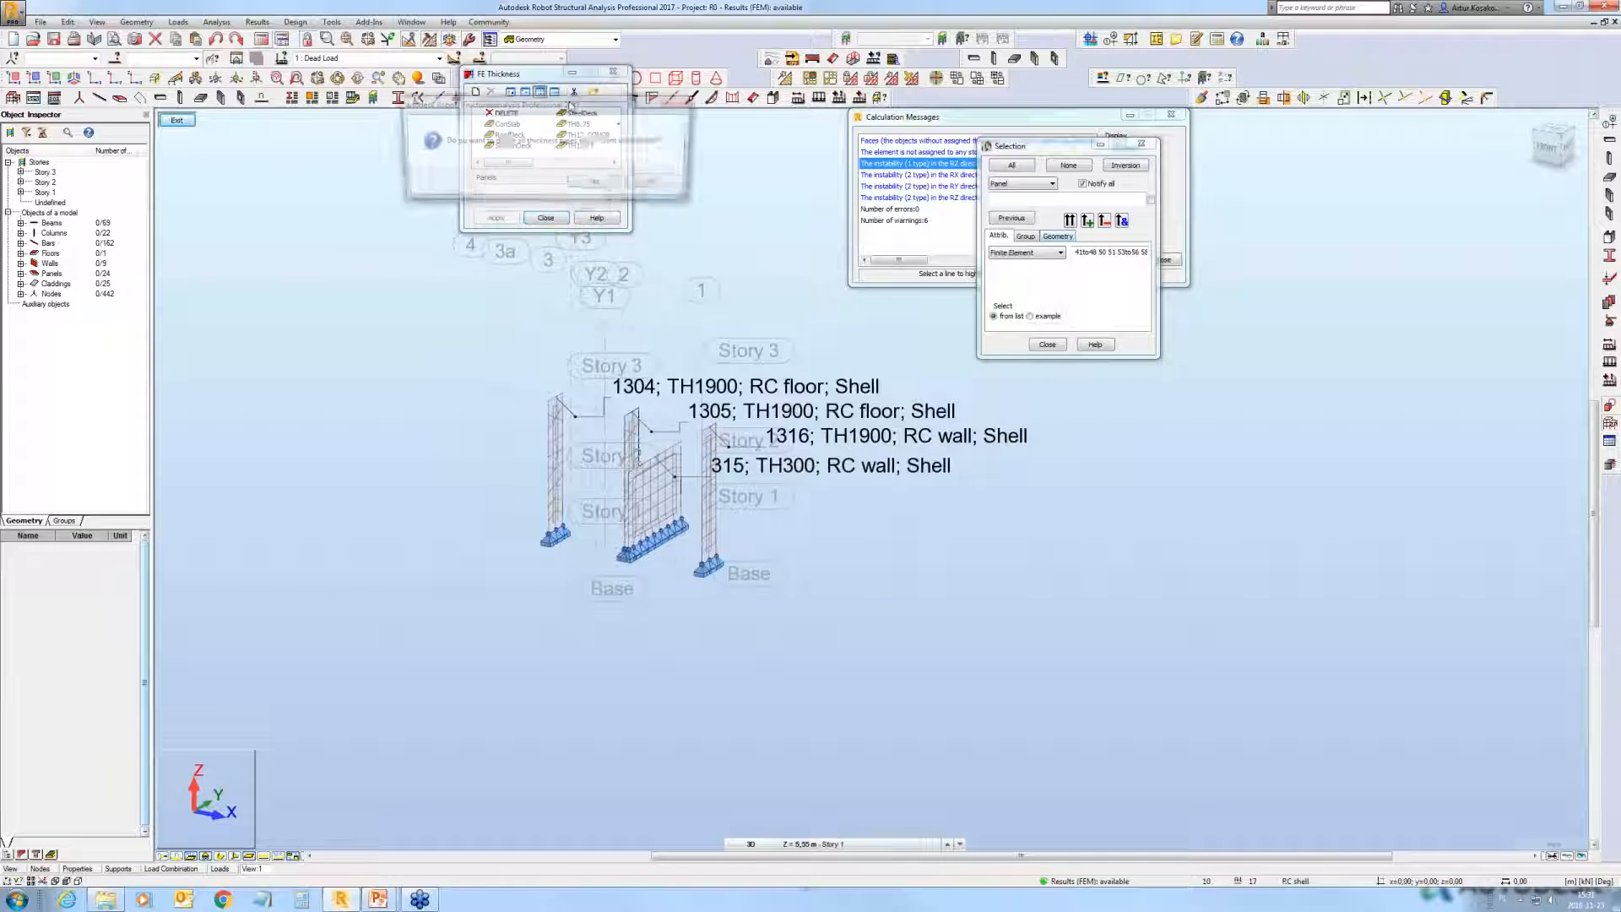
left_click(586, 184)
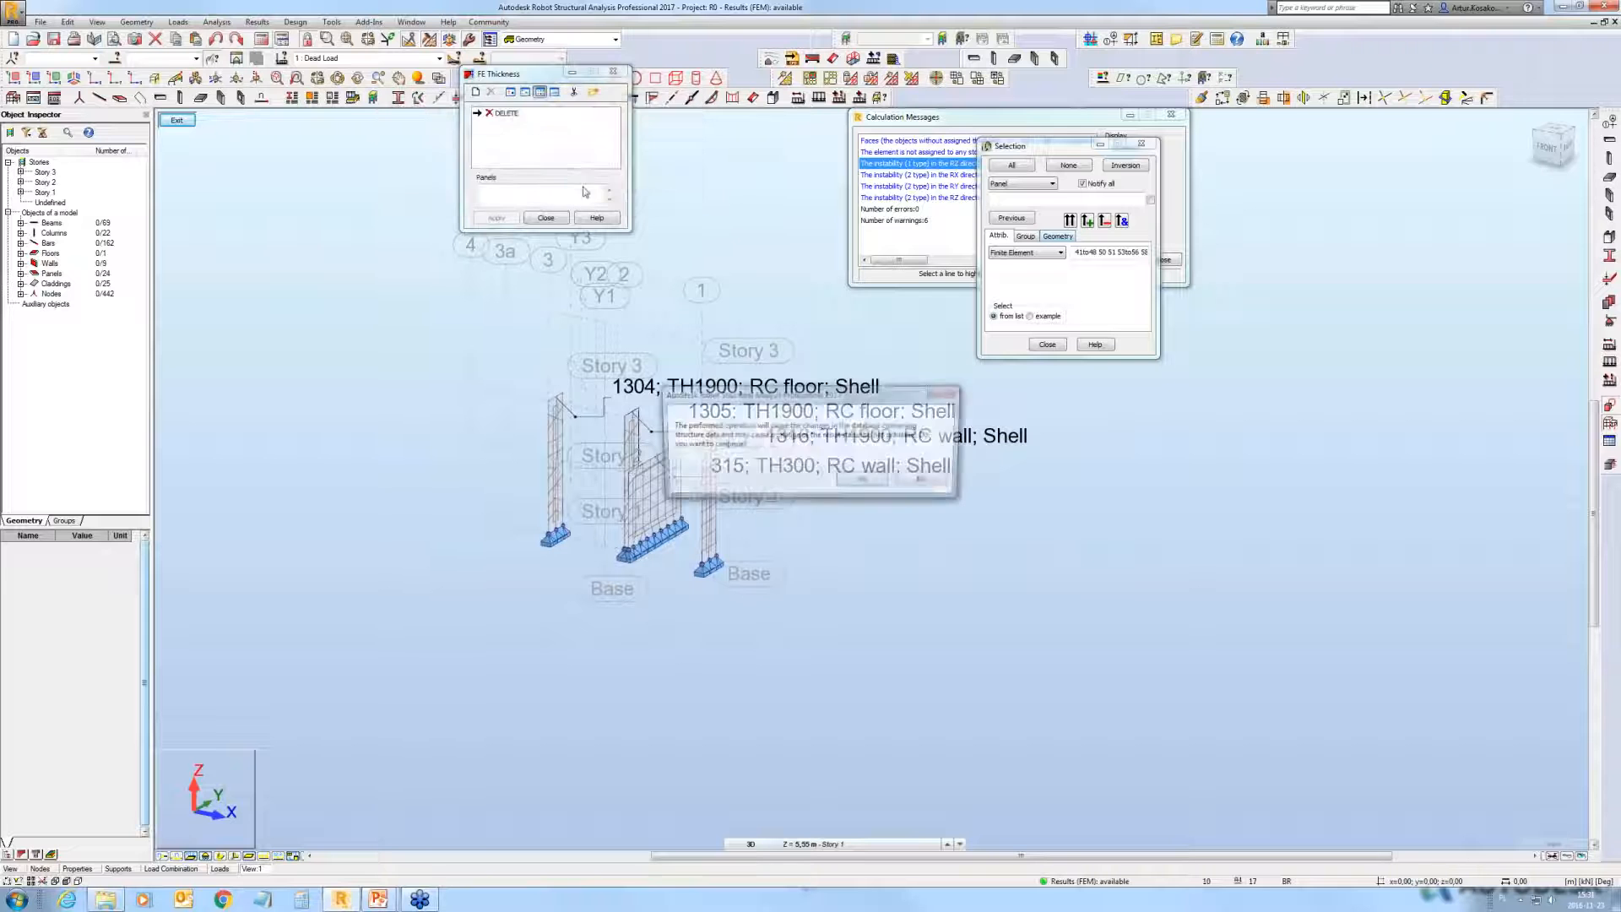
left_click(878, 491)
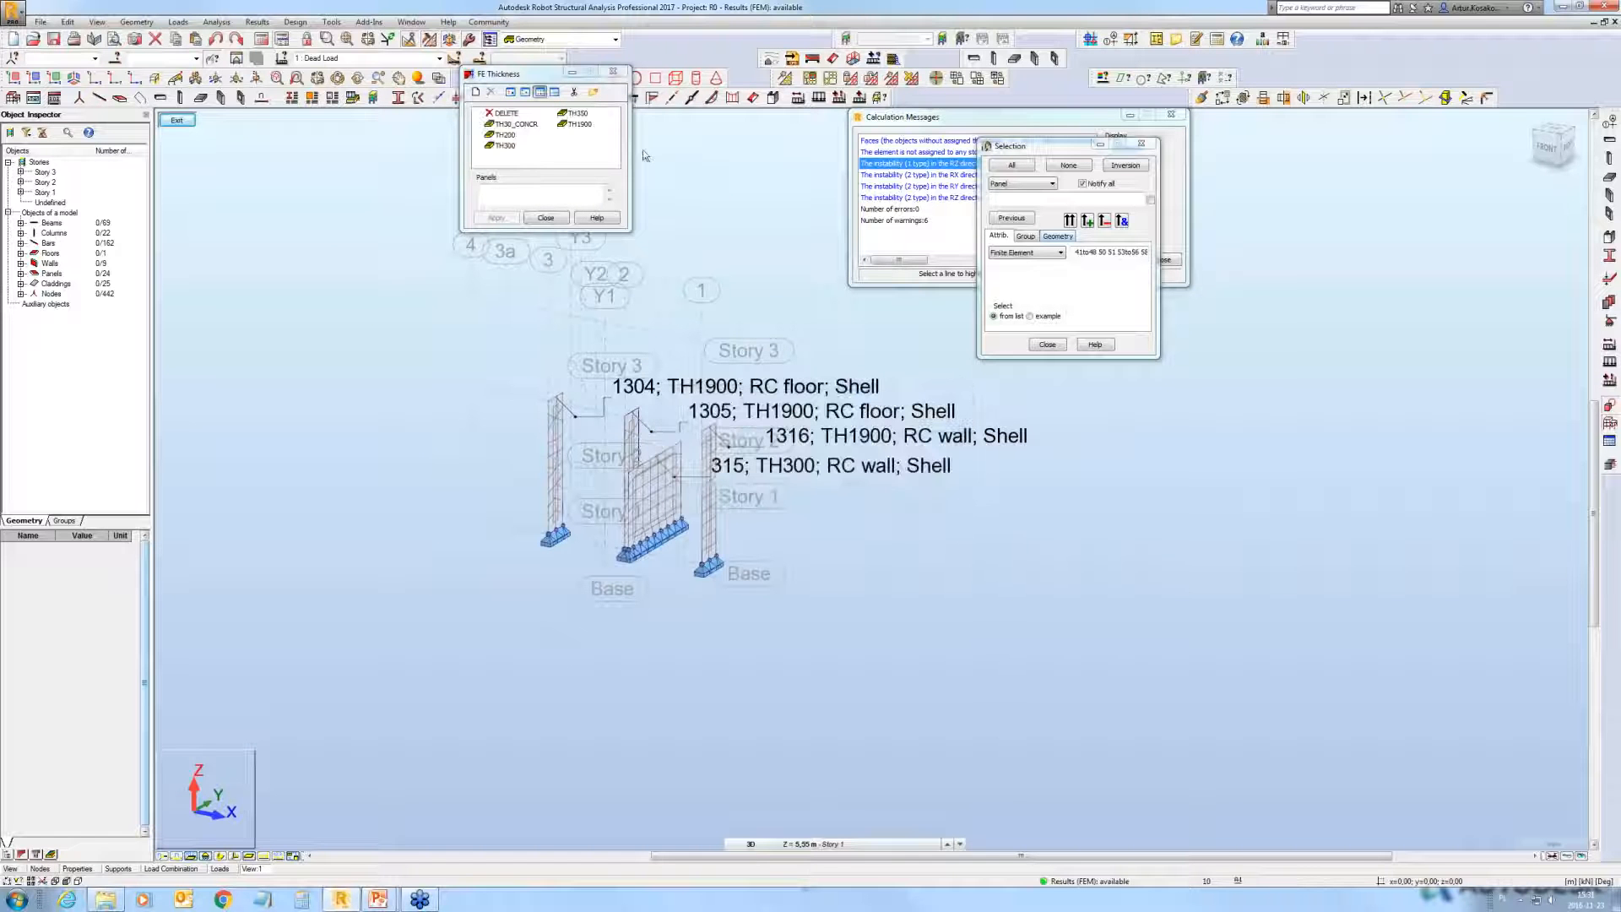
Step: Set the main orthotropy direction of the TH1900 thickness to Automatic and overwrite its existing definition
double_click(580, 125)
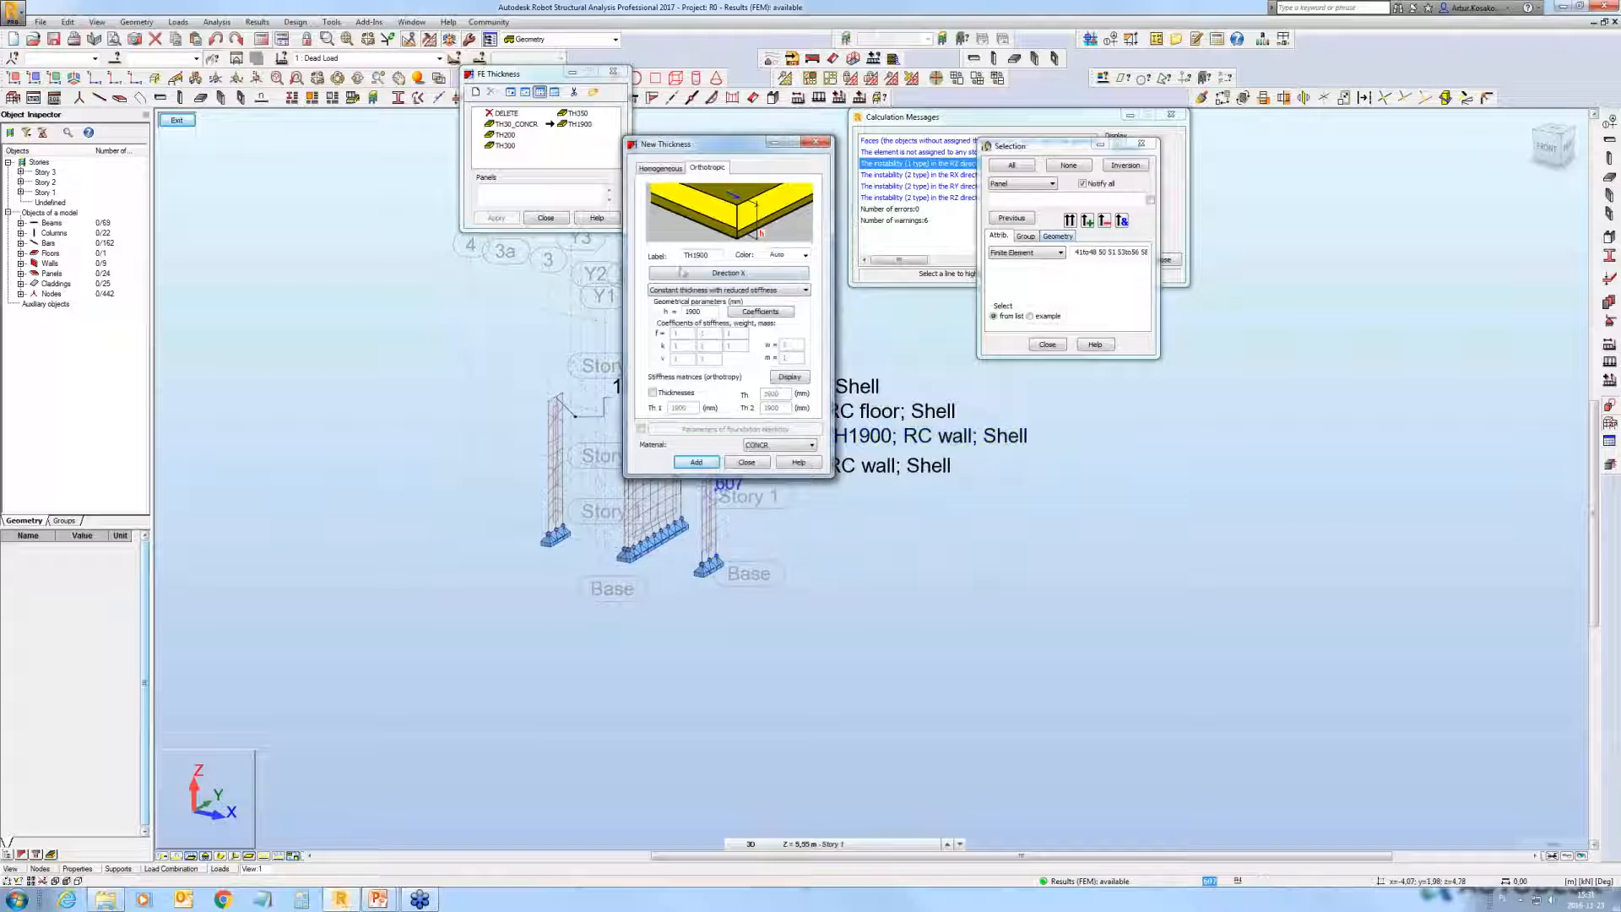
left_click(695, 273)
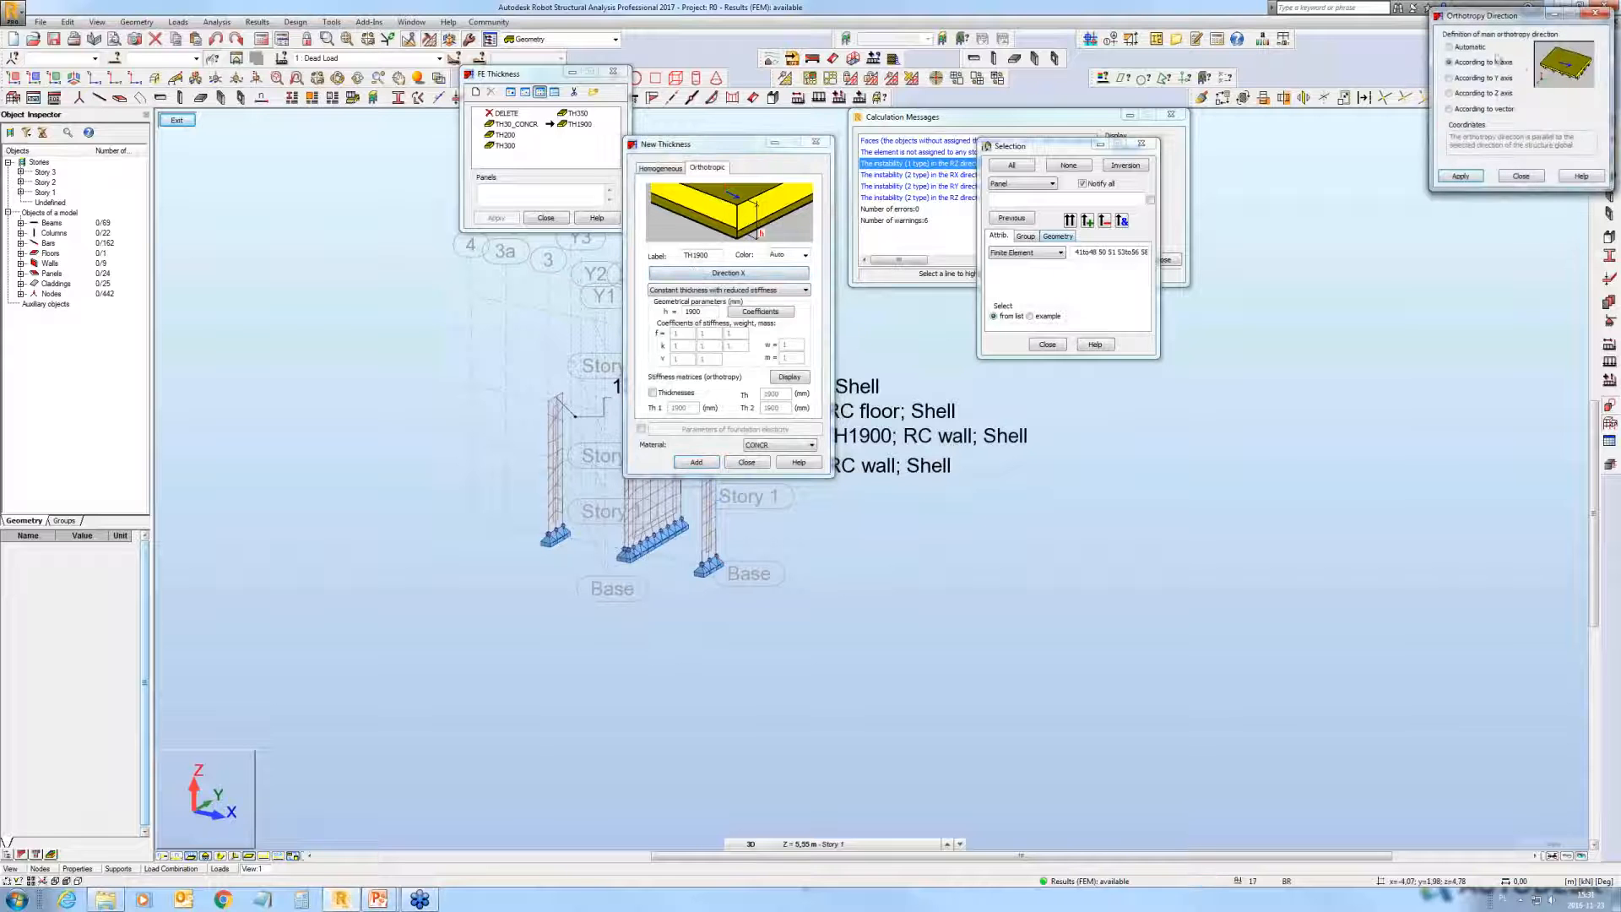
left_click(1460, 176)
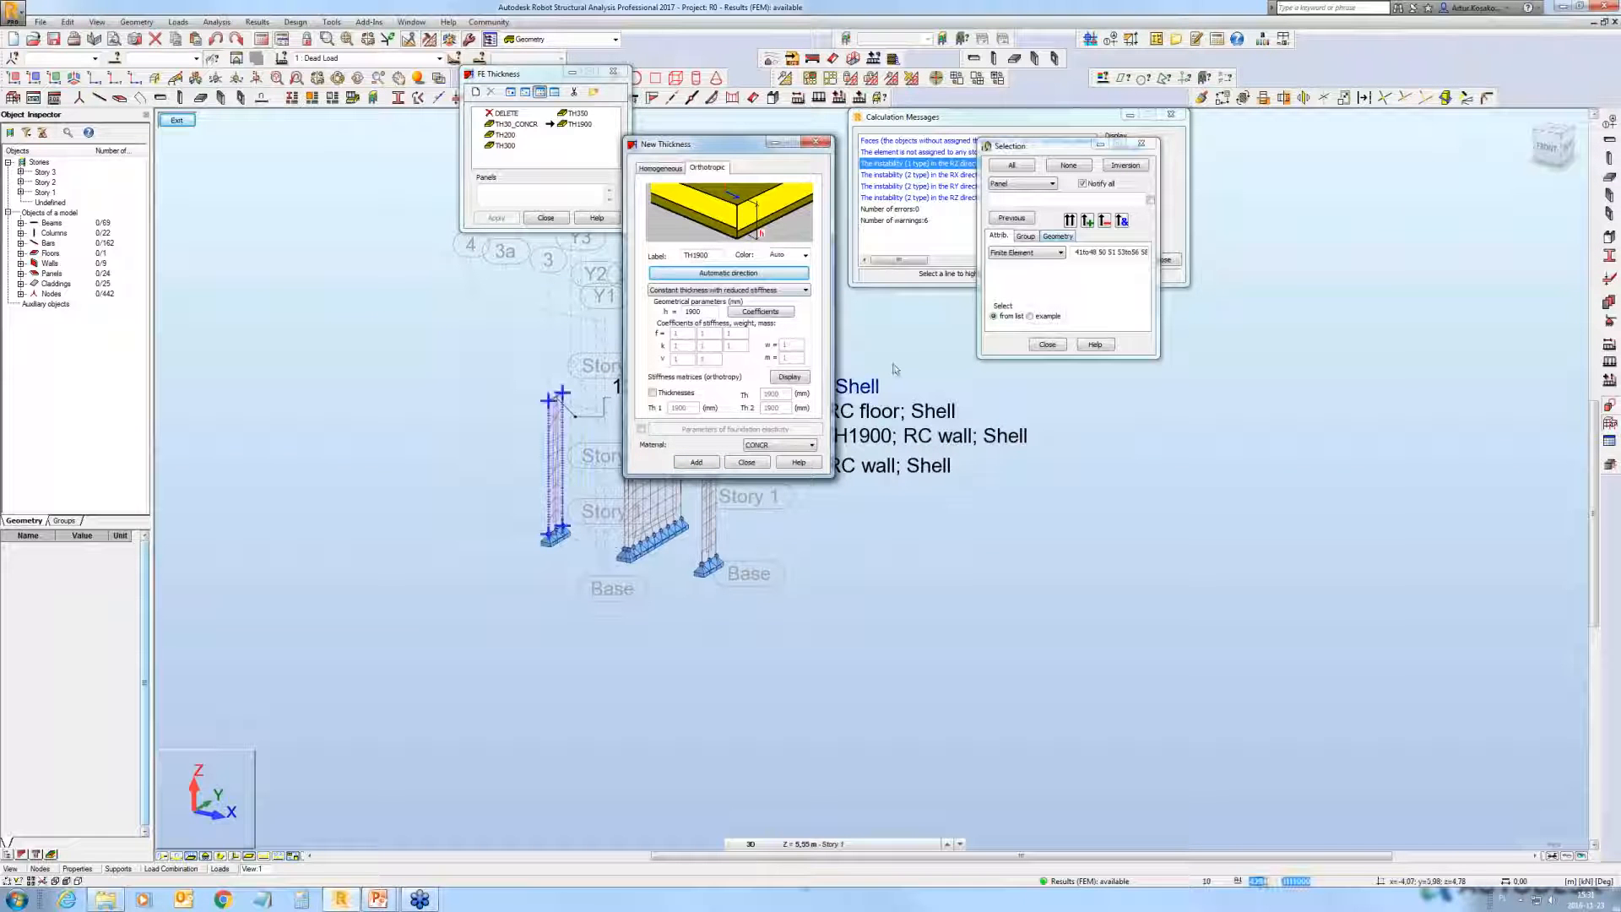
left_click(696, 462)
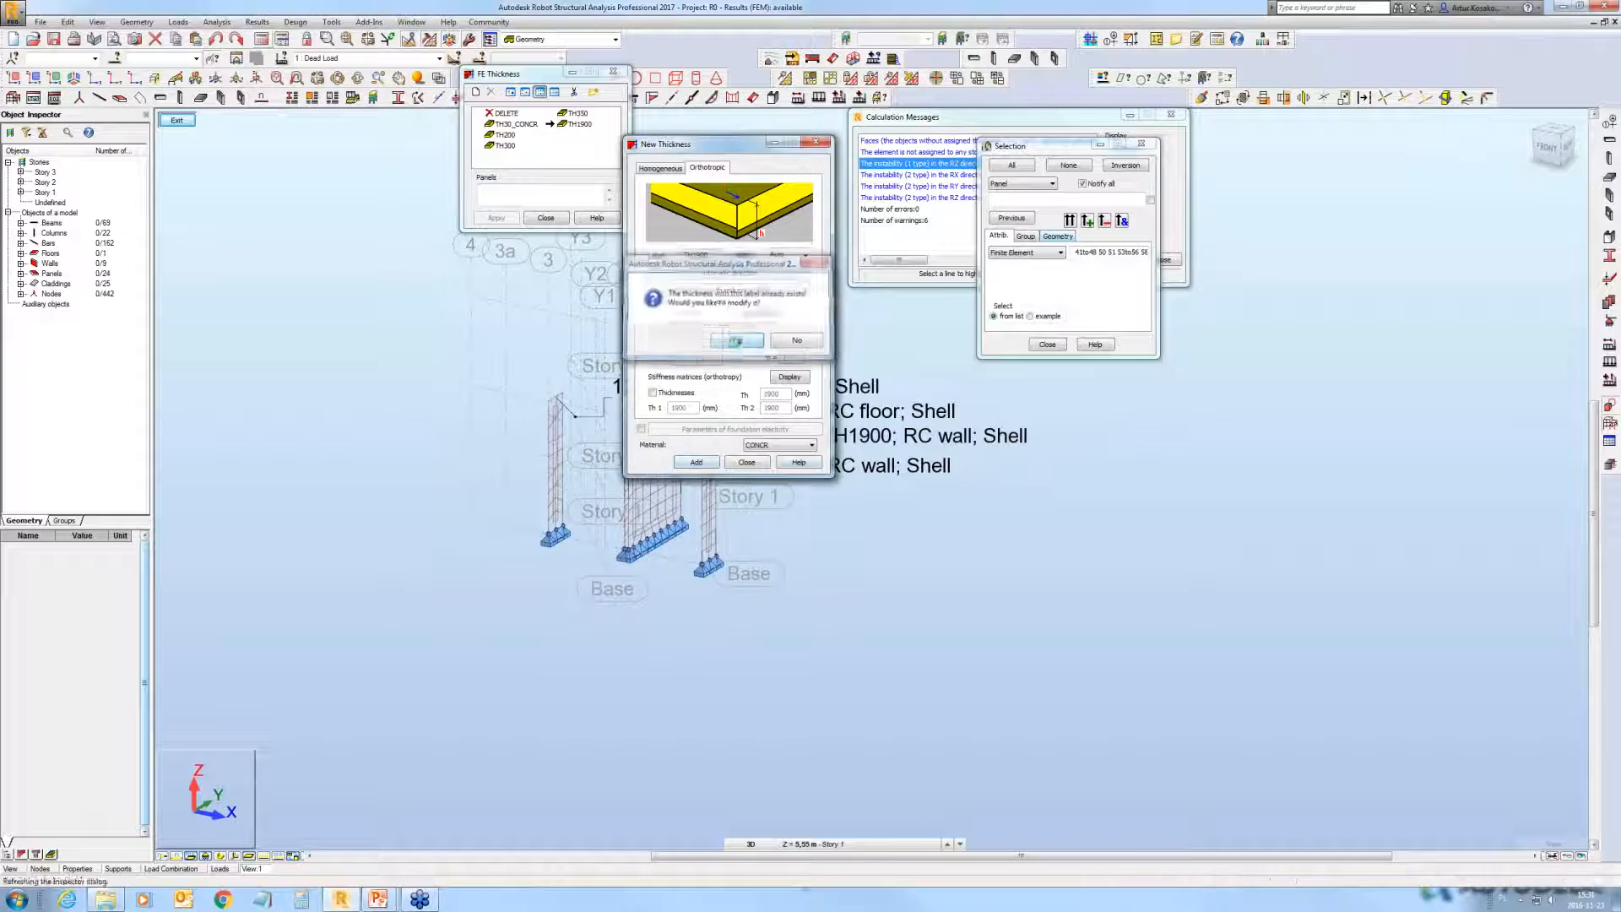
left_click(736, 341)
left_click(746, 461)
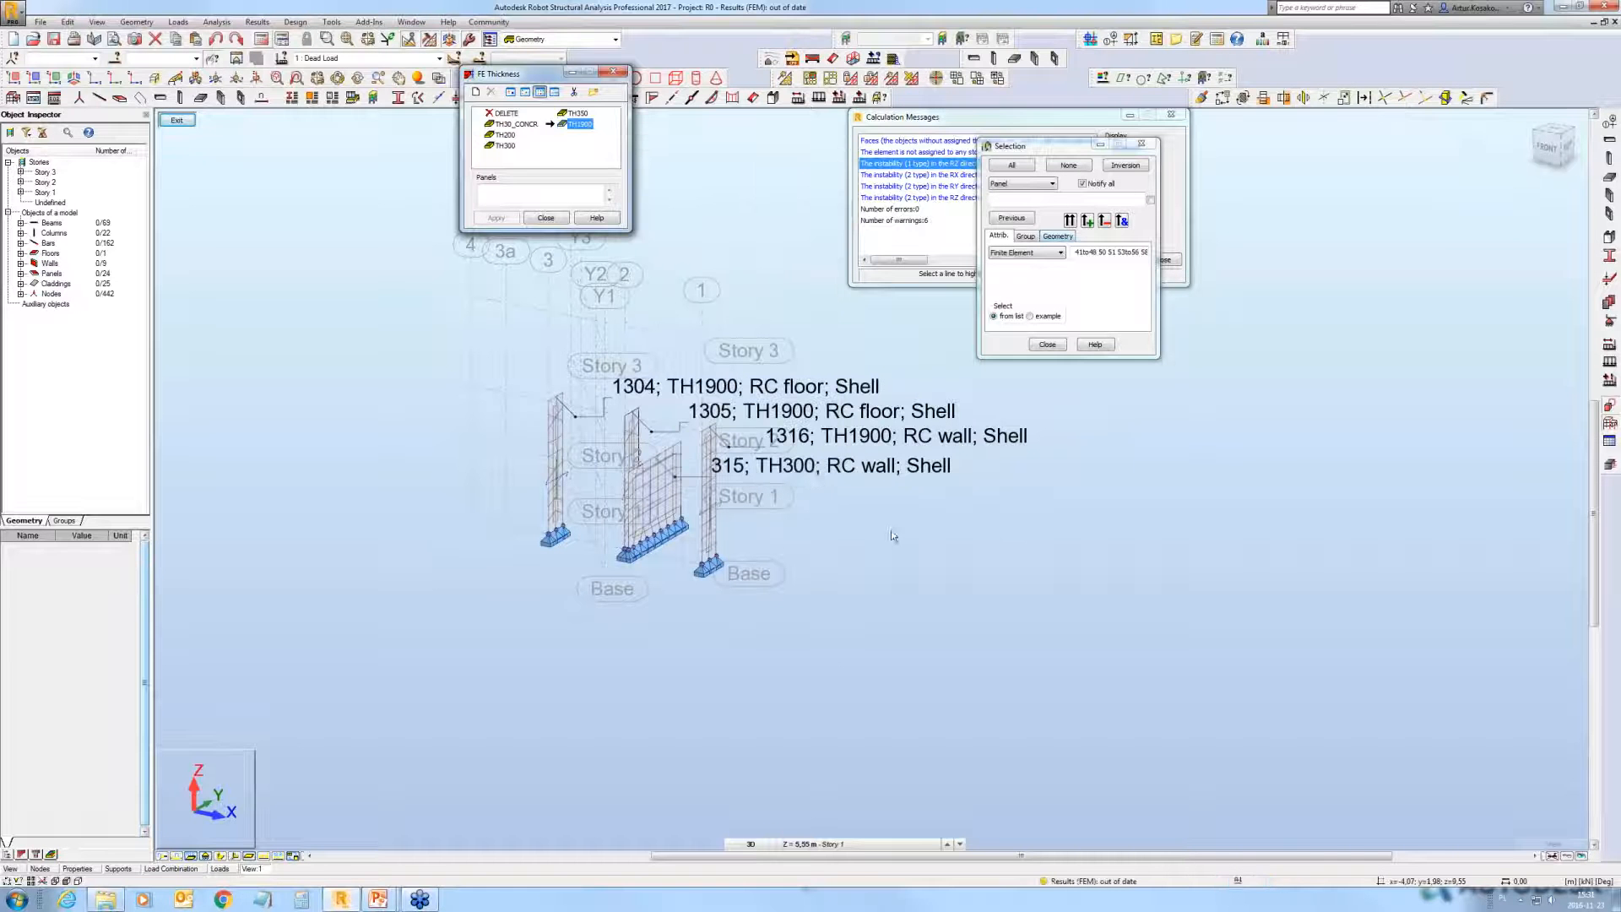
Step: Set the main orthotropy direction of the TH300 thickness to Automatic and overwrite its existing definition
double_click(506, 145)
left_click(692, 273)
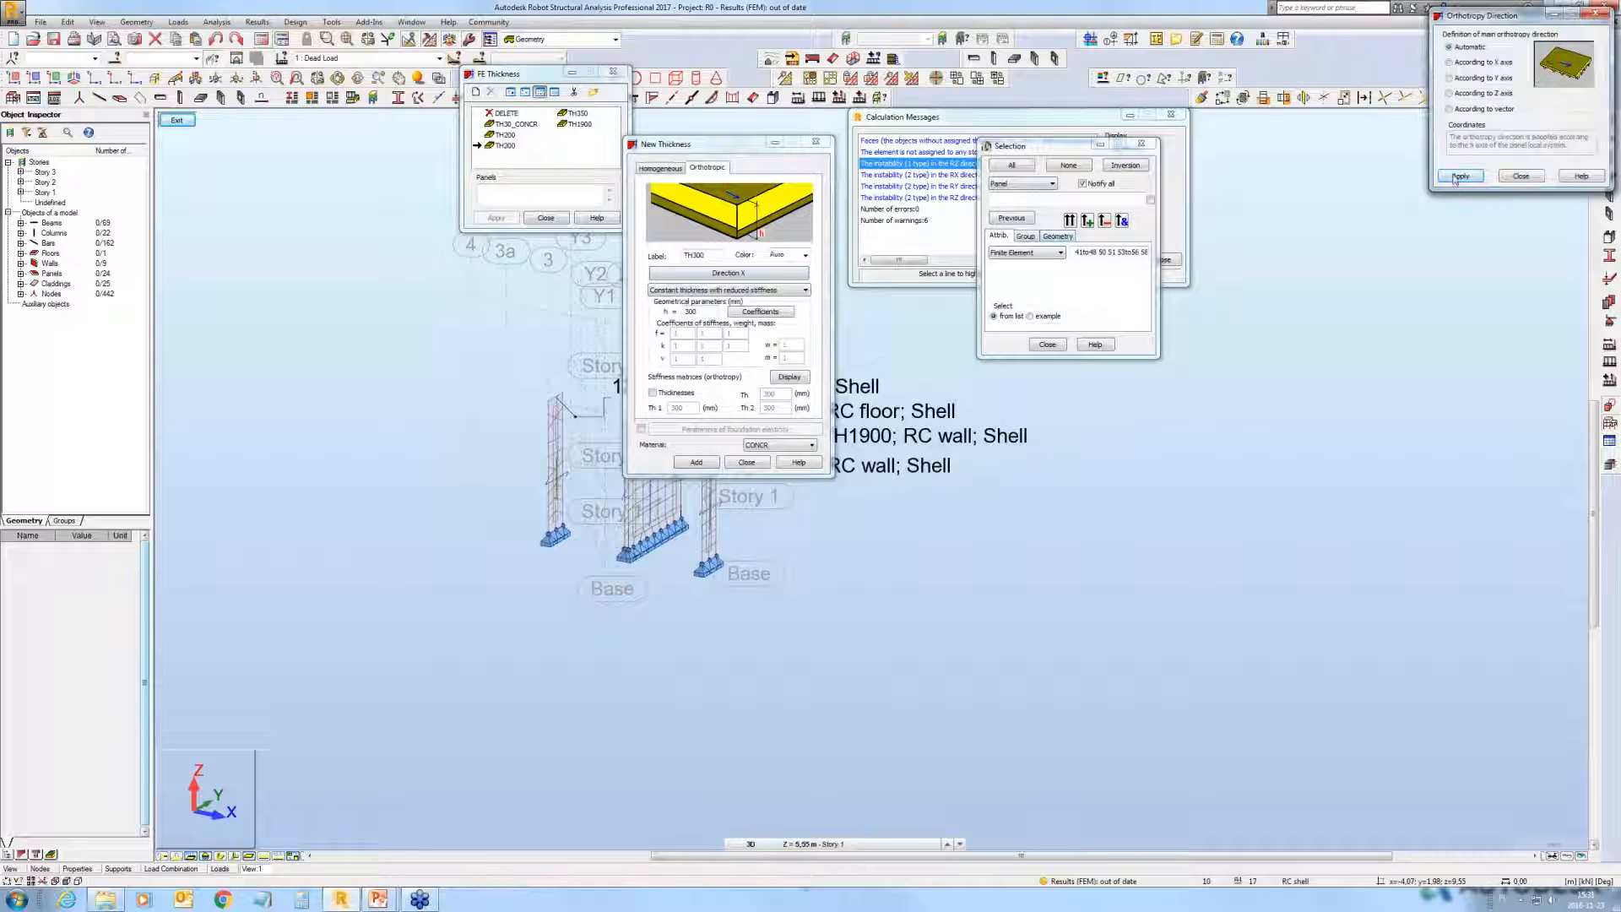
left_click(1454, 178)
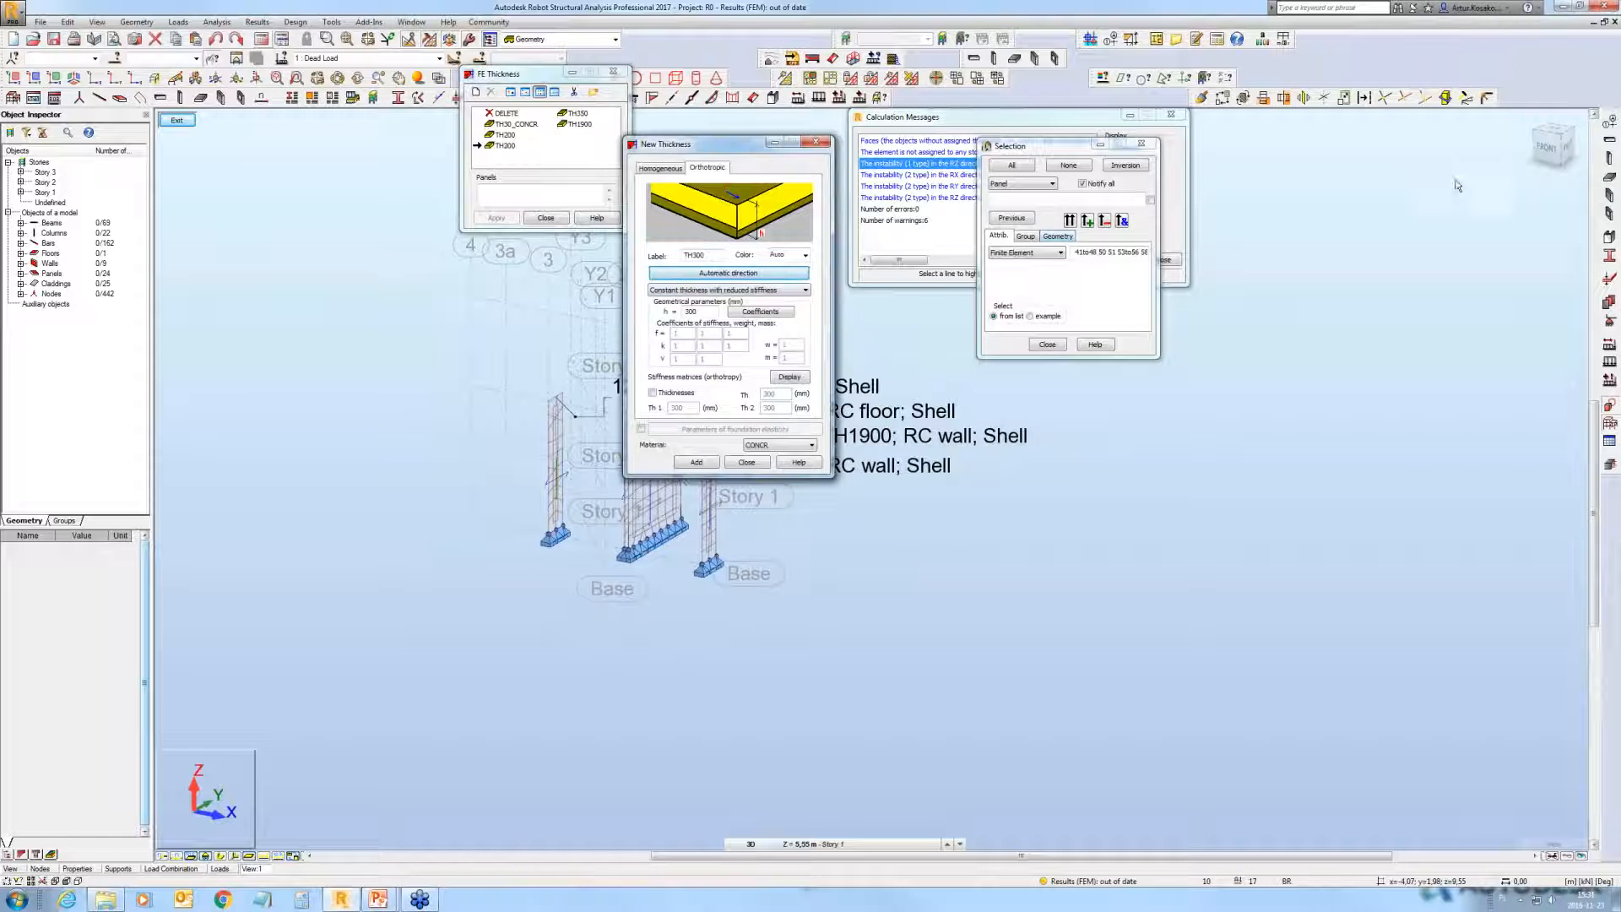
left_click(696, 463)
left_click(738, 341)
left_click(756, 465)
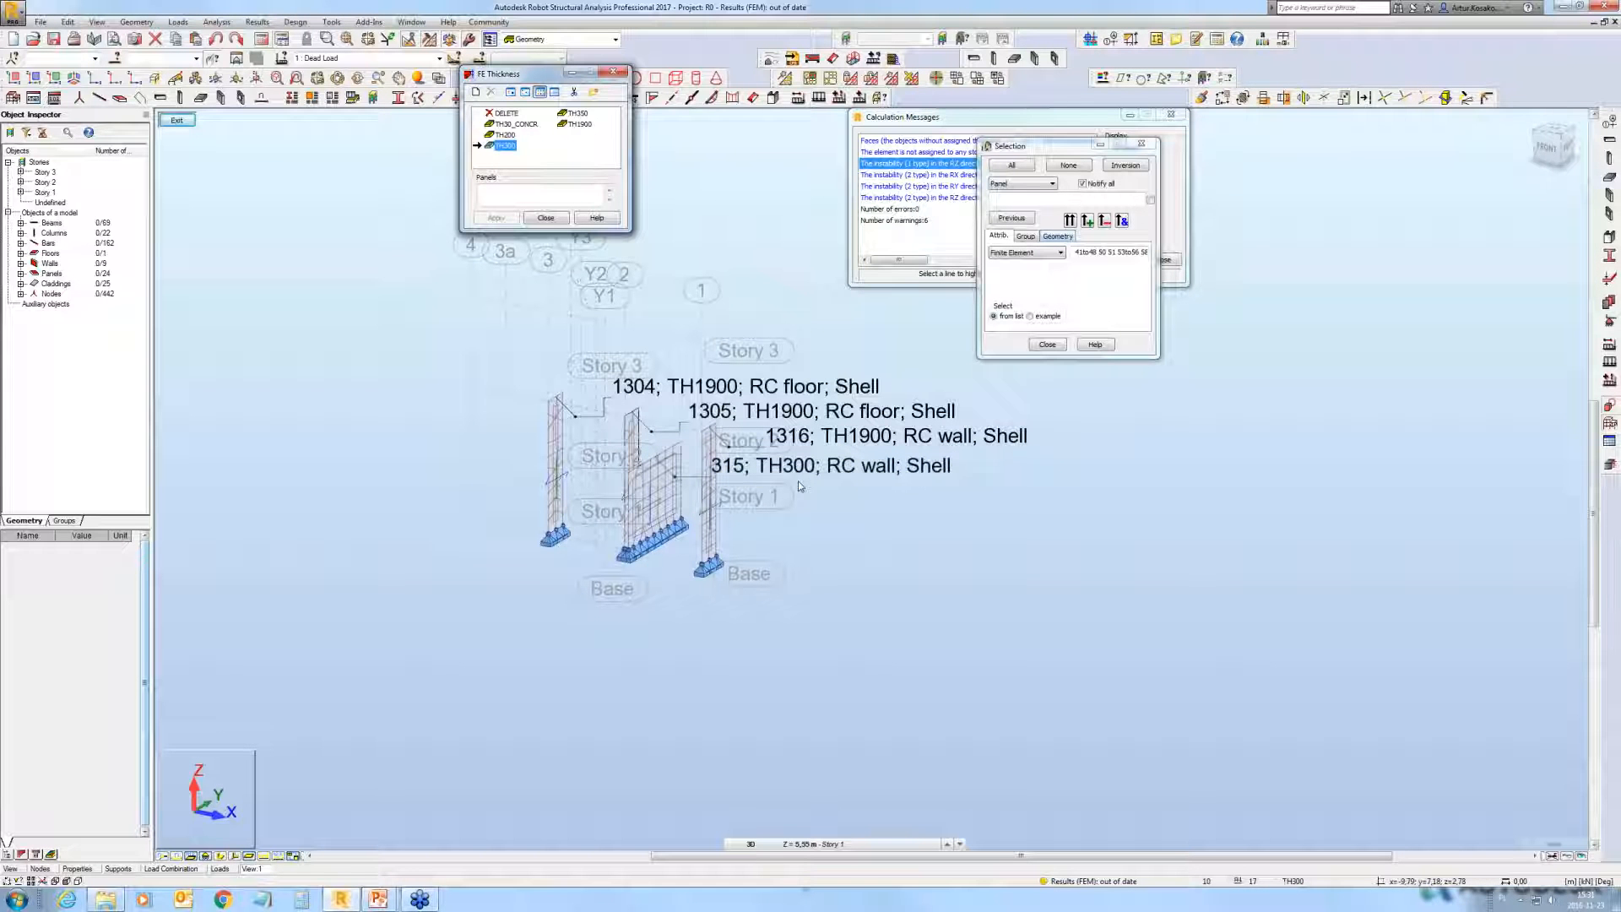
Step: Rerun the static analysis, continue past the instability warning, and exit the isolated panel view
left_click(262, 40)
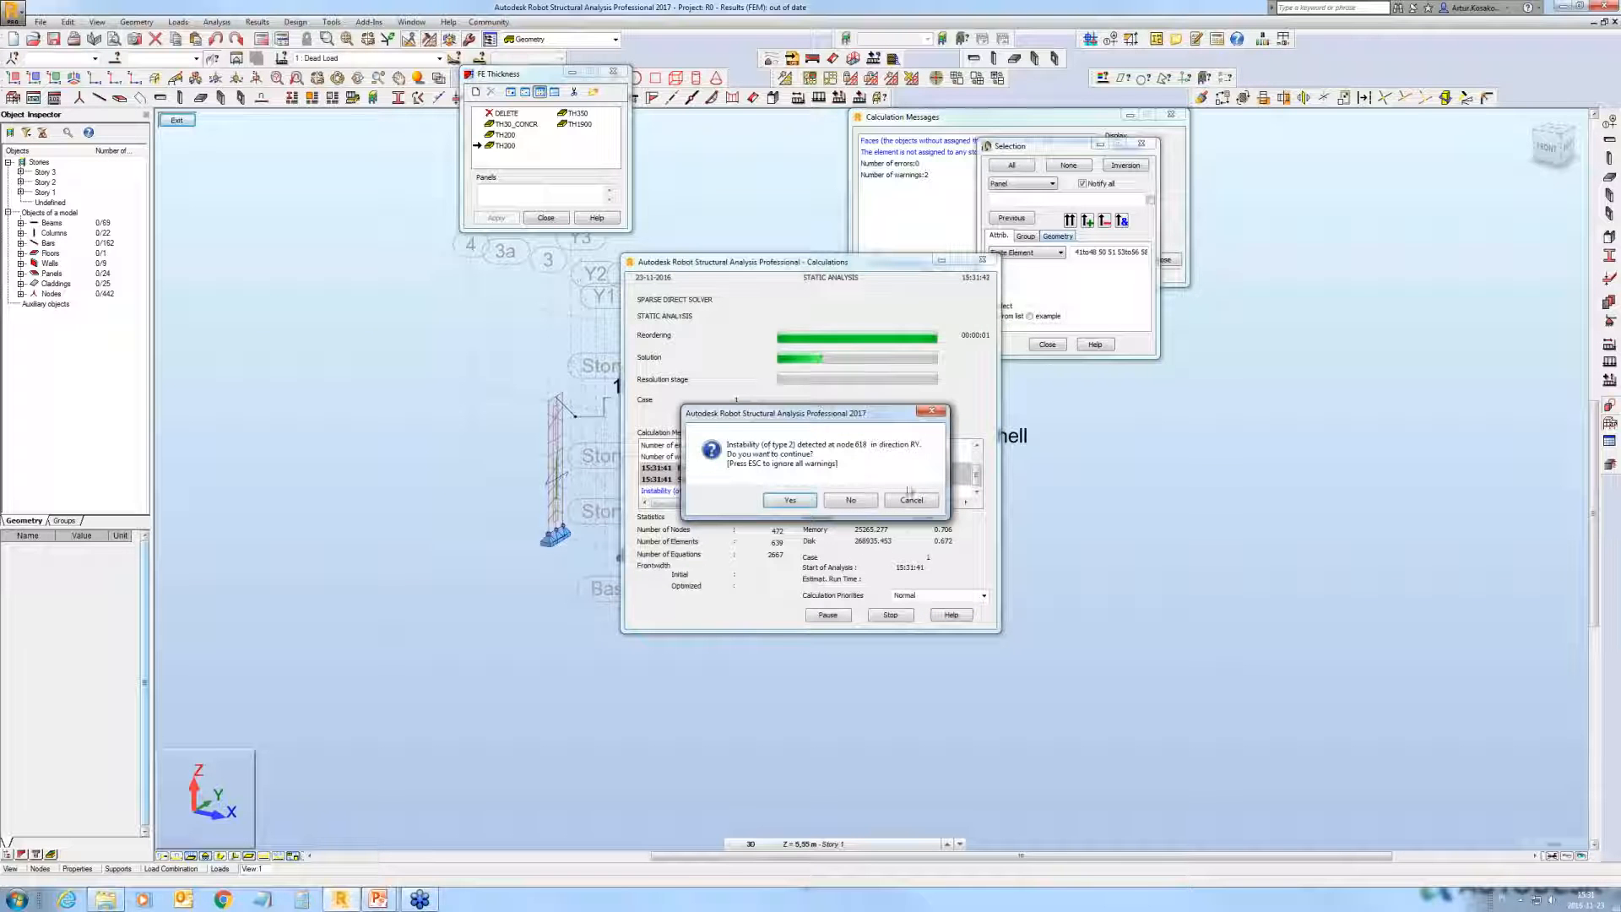
left_click(790, 501)
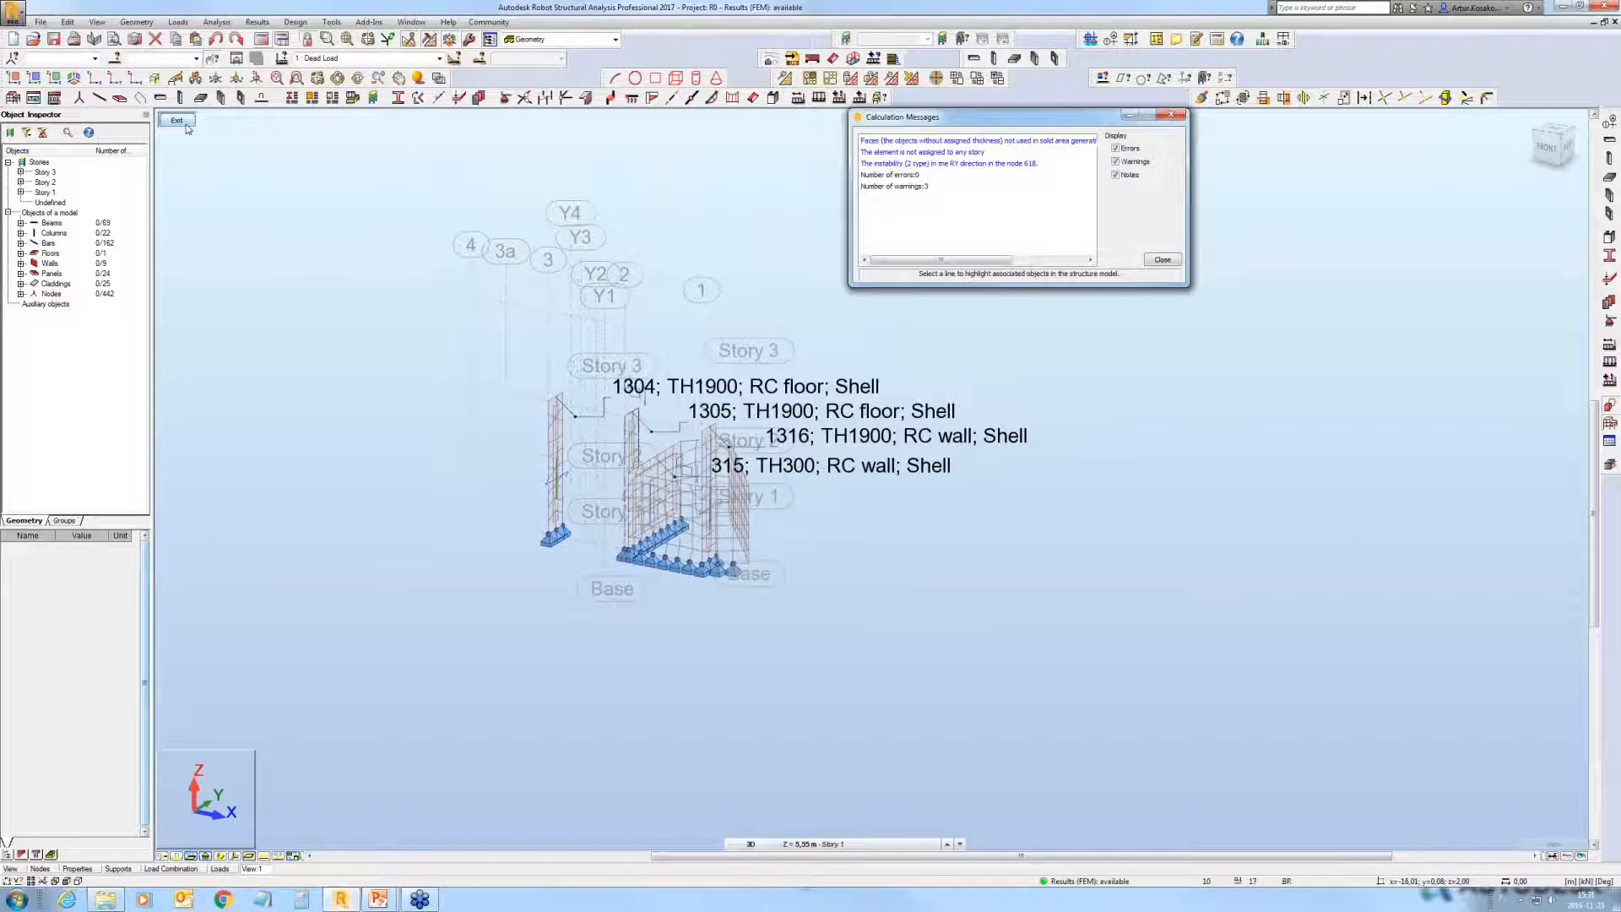
left_click(180, 123)
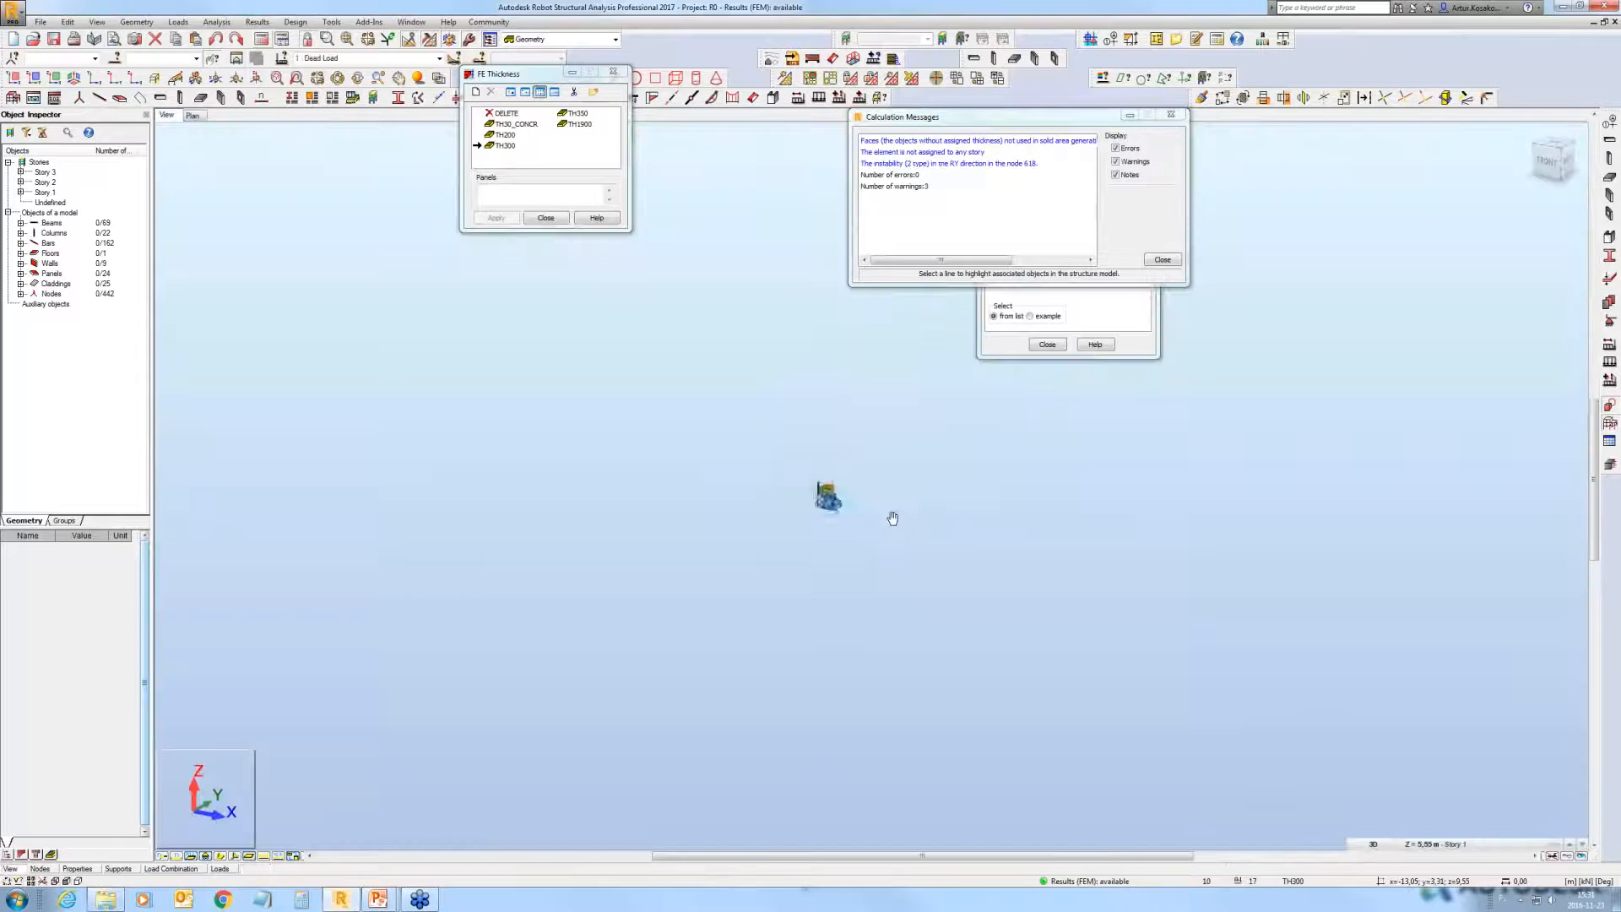
Step: Highlight the node reported in the RY-direction instability message and examine it closely in the full model
left_click(344, 40)
scroll(926, 517, "down", 5)
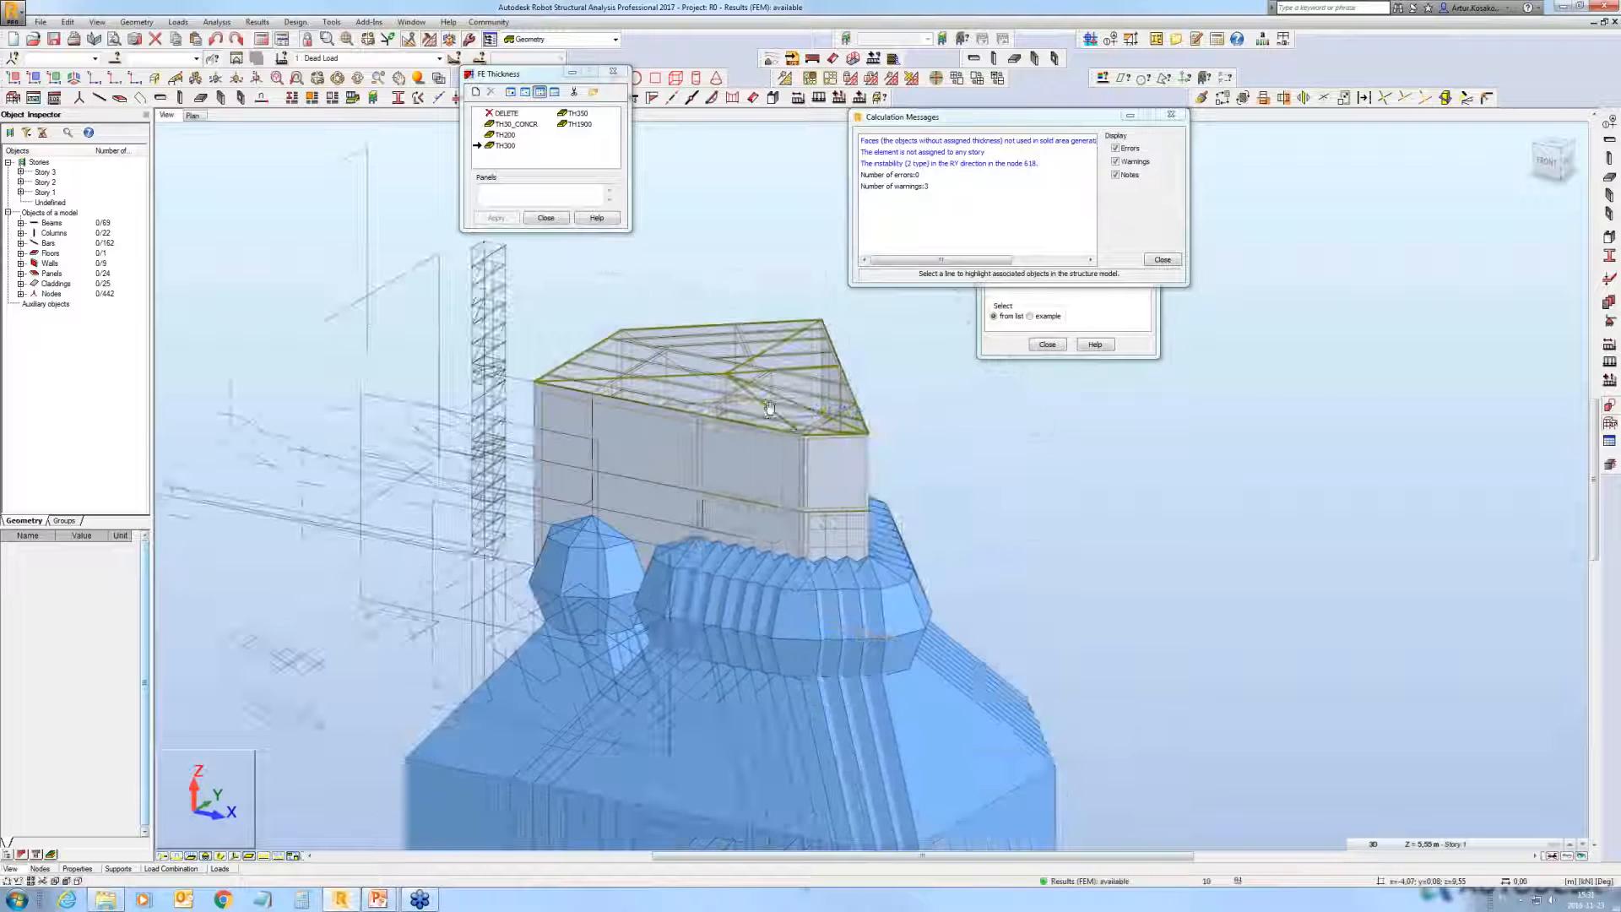
scroll(745, 540, "up", 4)
middle_click_drag(745, 540, 735, 639)
scroll(773, 610, "up", 2)
left_click(955, 164)
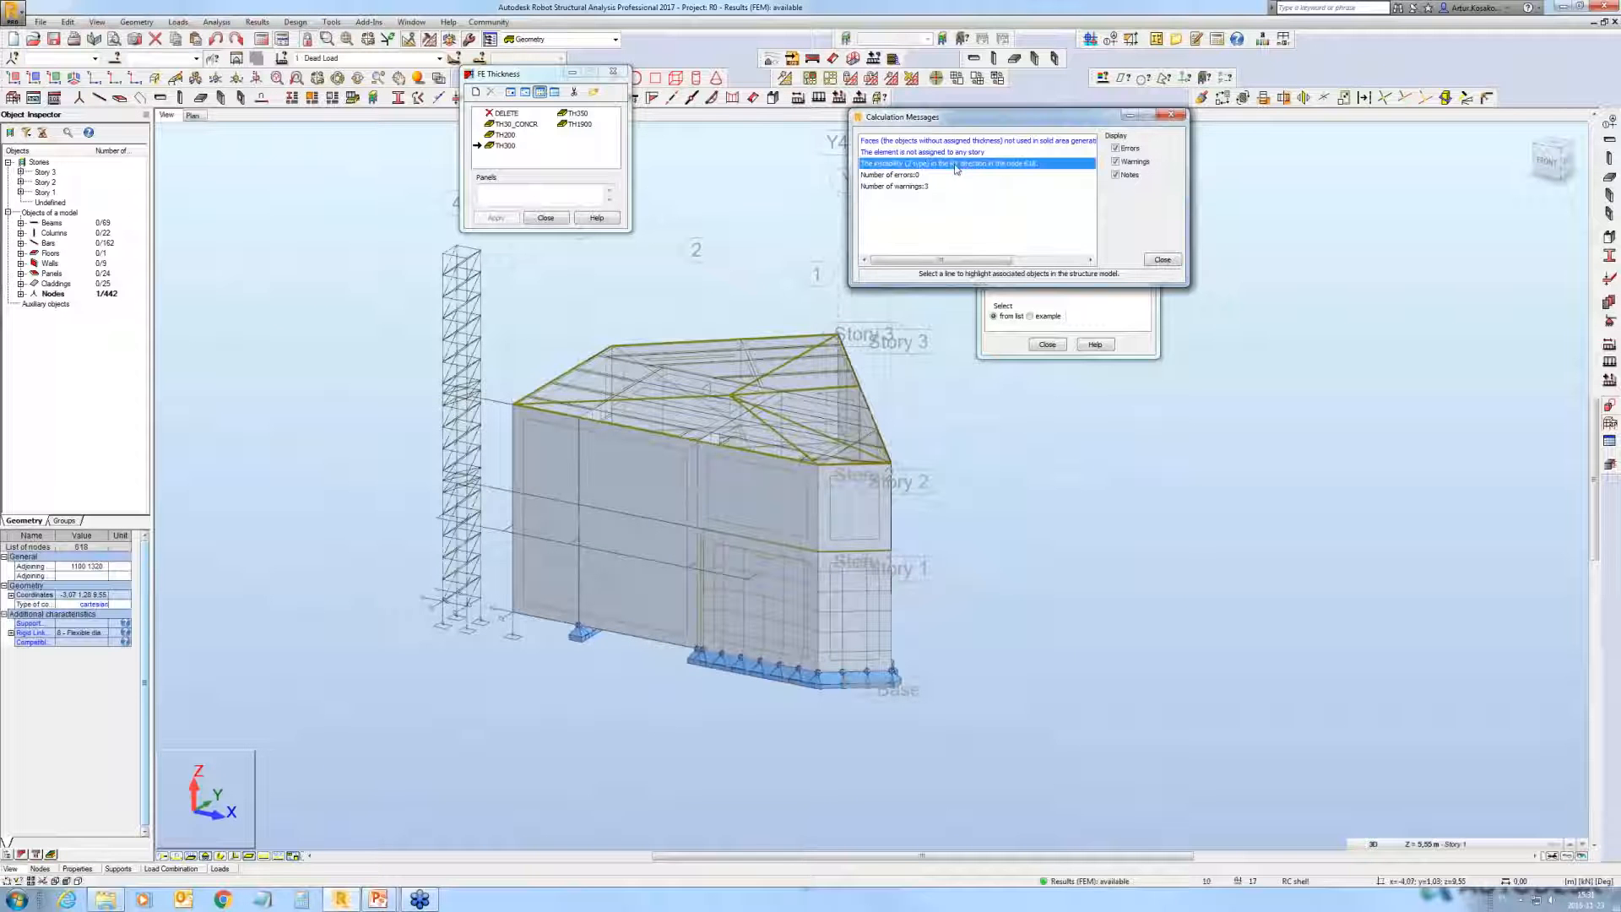
scroll(749, 489, "up", 5)
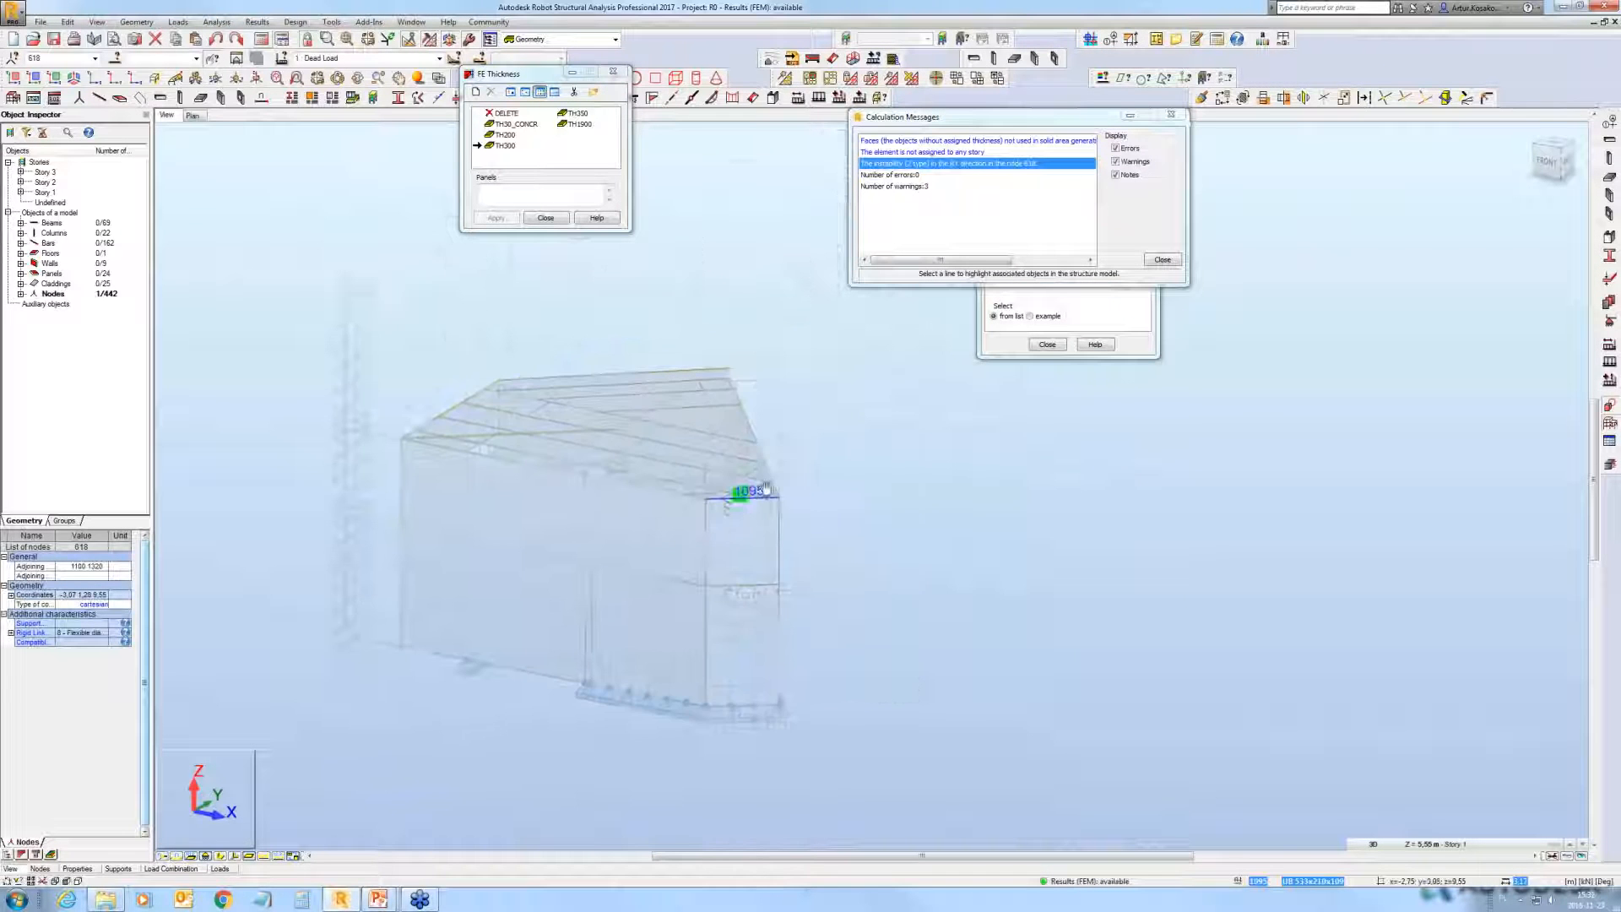
scroll(747, 506, "up", 3)
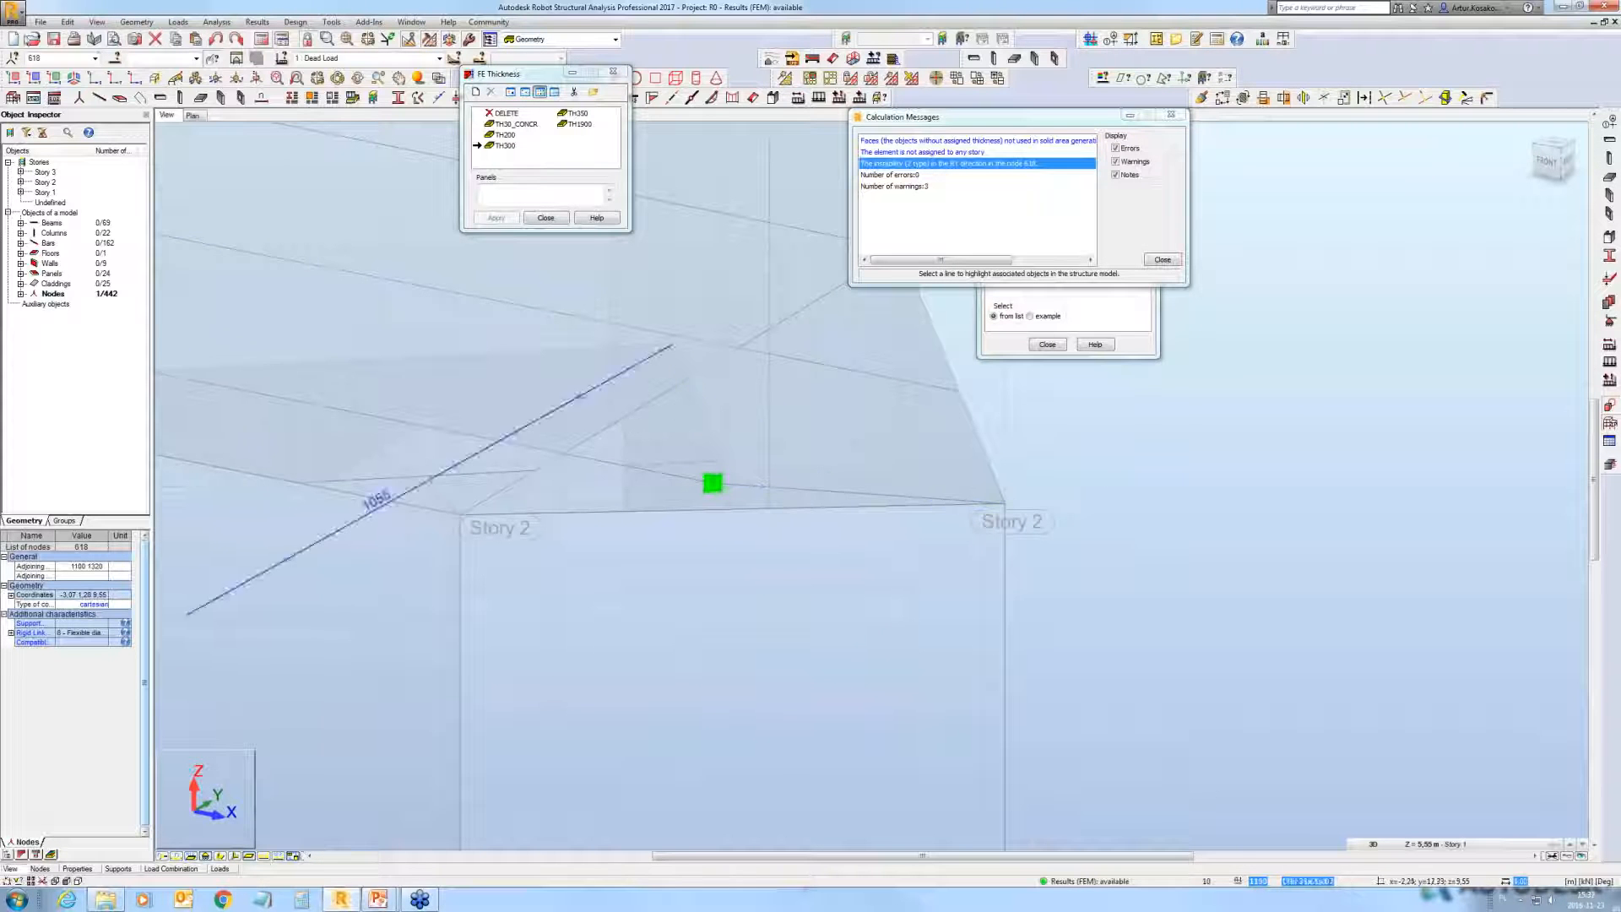
Step: Select the bars connected to unstable node 618 and isolate them in a separate view
left_click(116, 59)
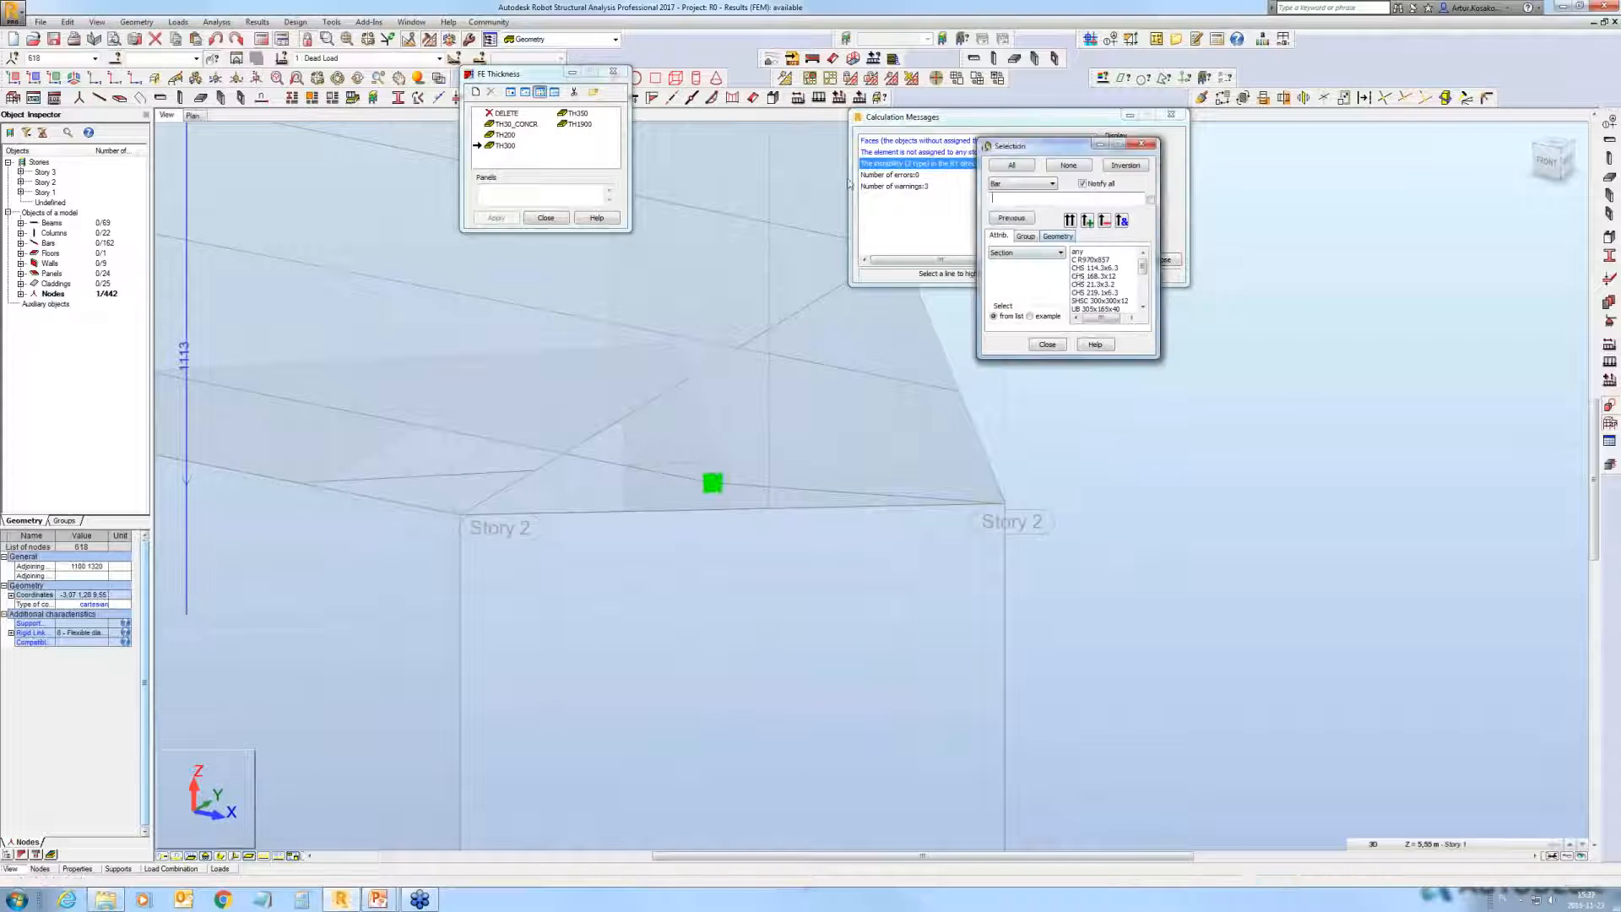
left_click(1061, 253)
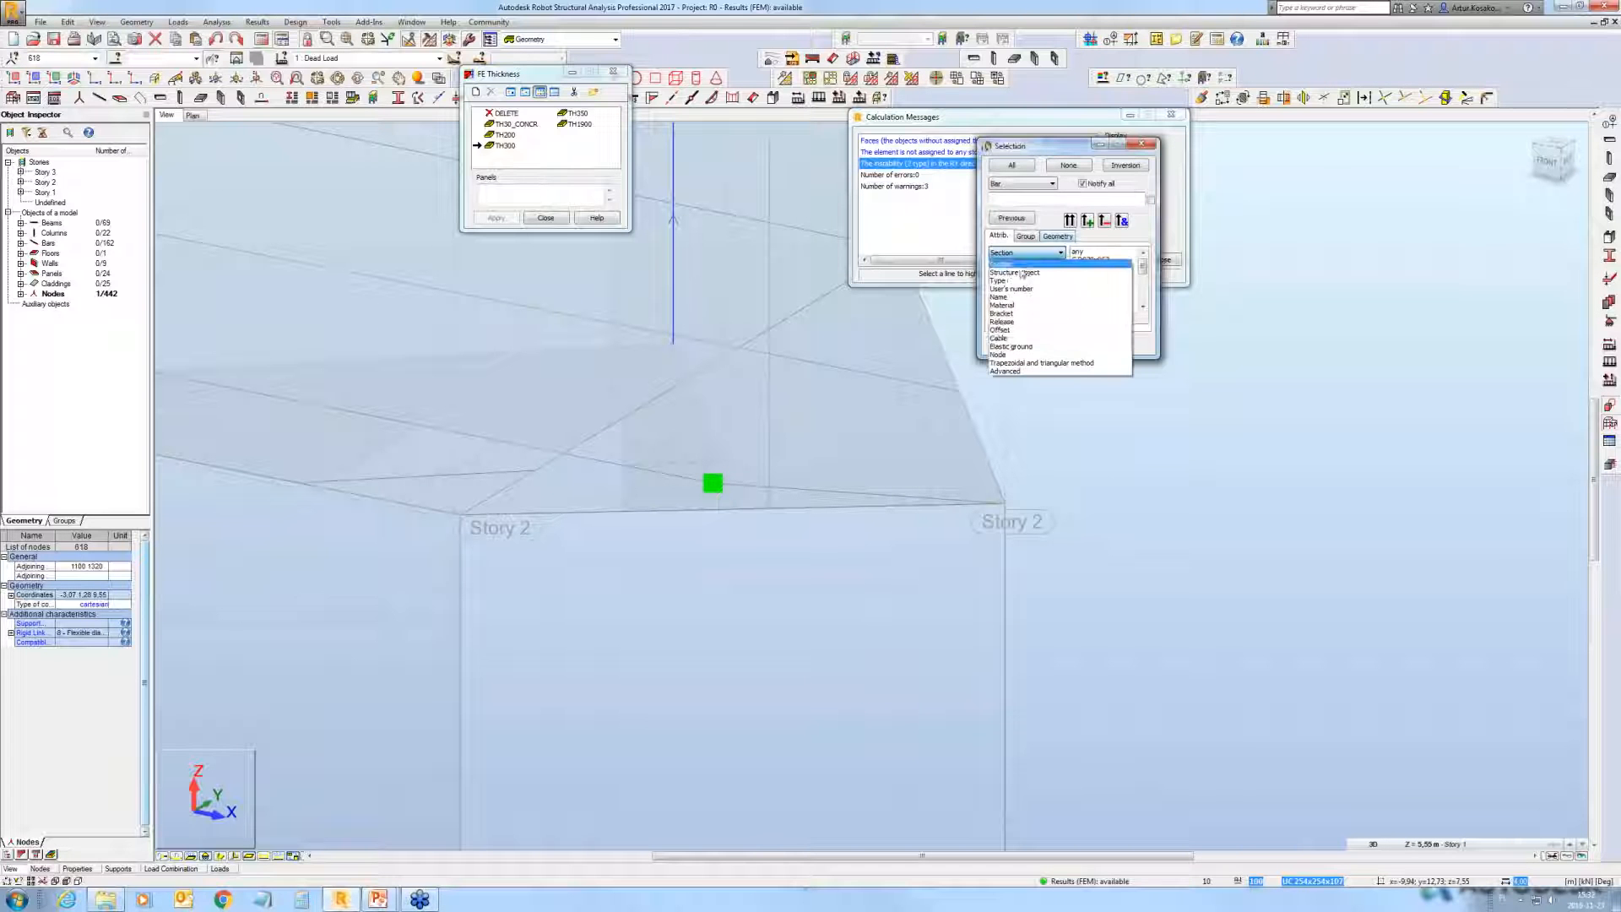
left_click(1005, 354)
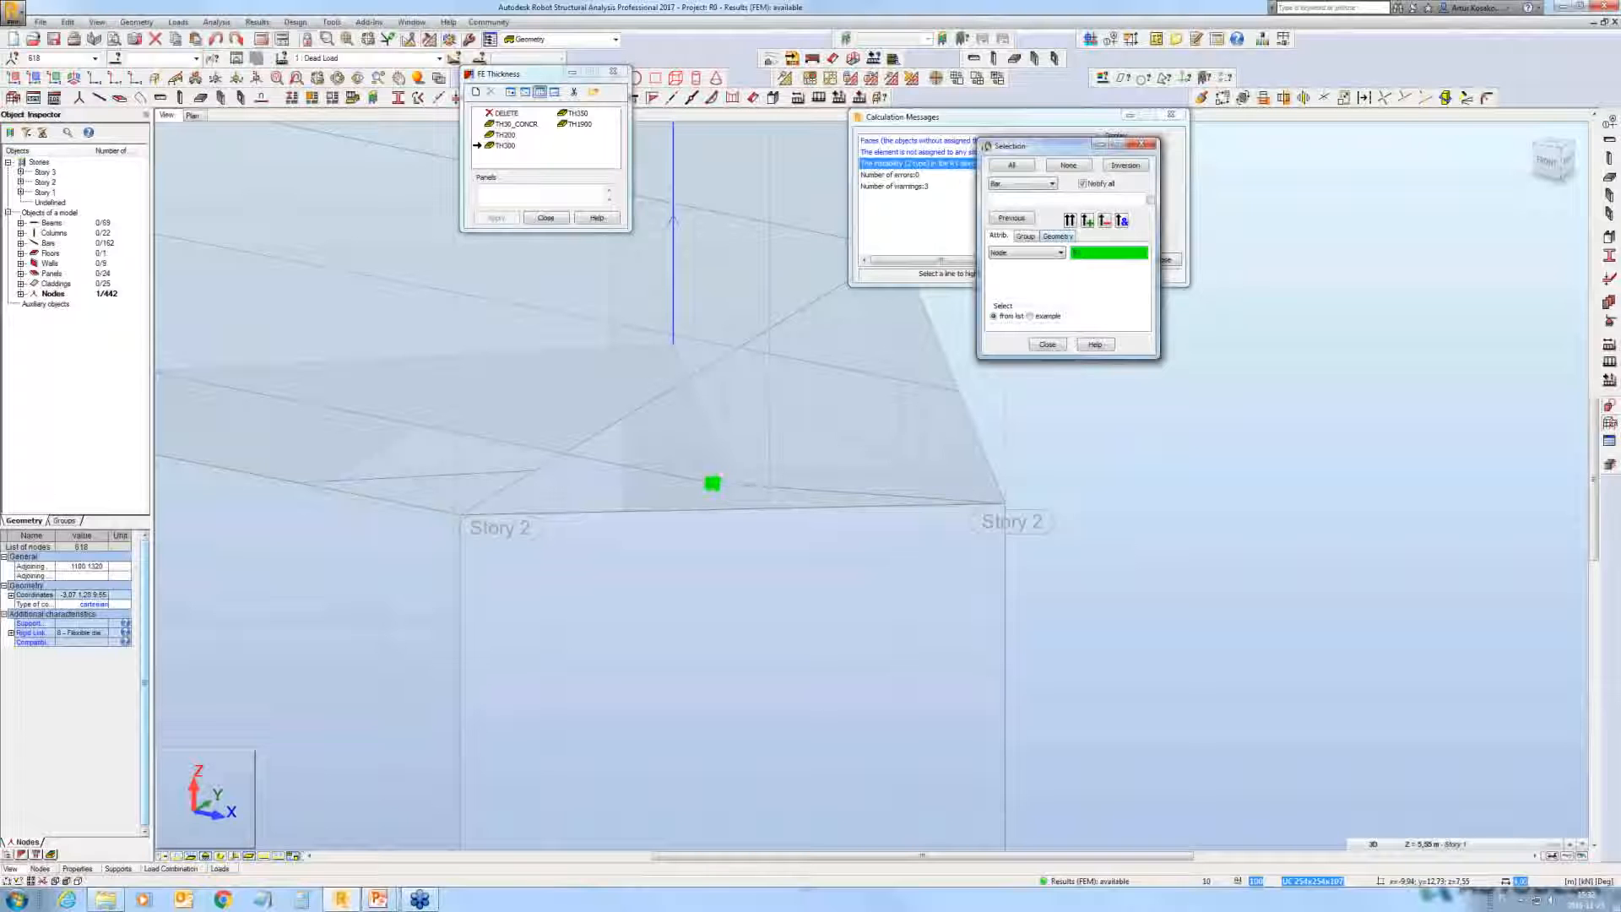
left_click(1068, 220)
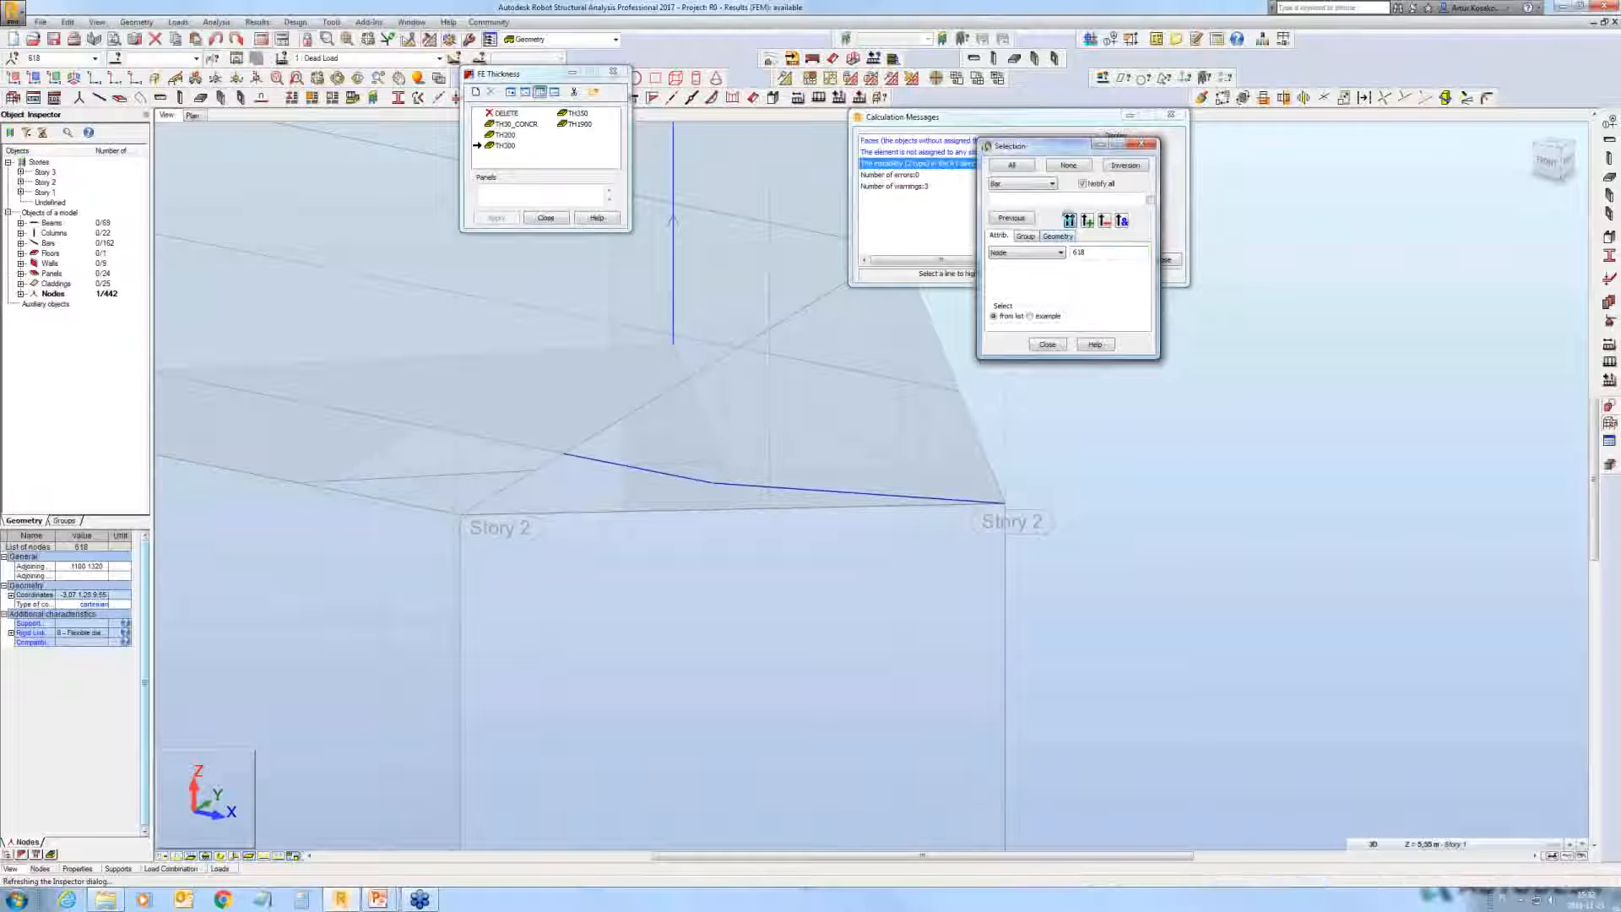
left_click(237, 58)
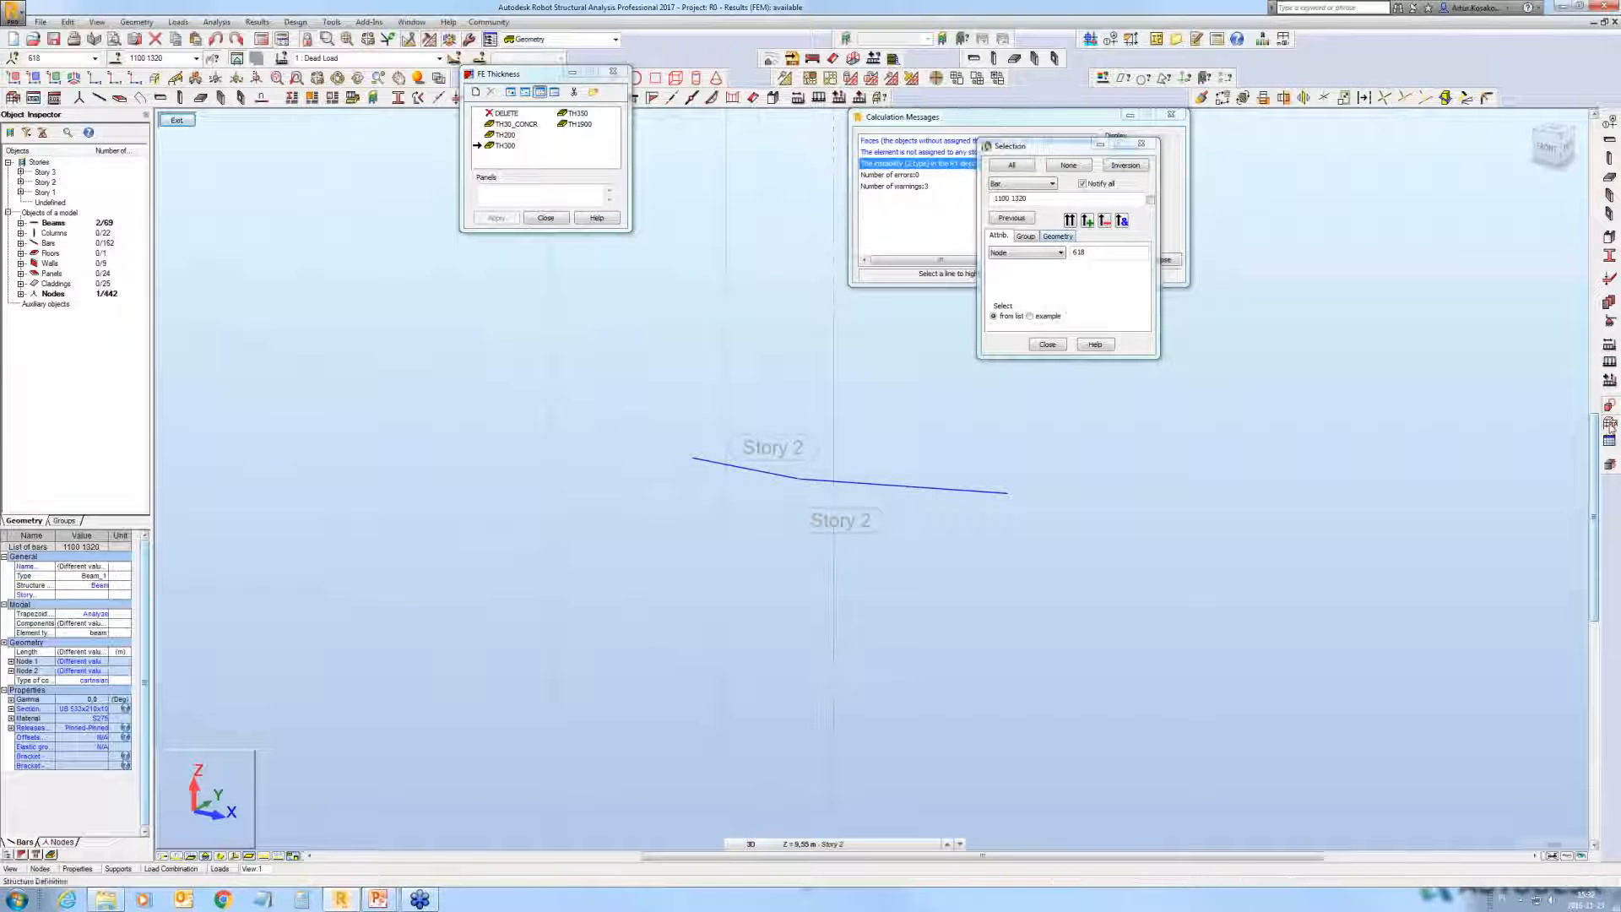
Step: Assign the Pinned-Fixed release to both isolated beams, with the pinned ends at their outer ends and the fixed ends at the shared node
left_click(613, 71)
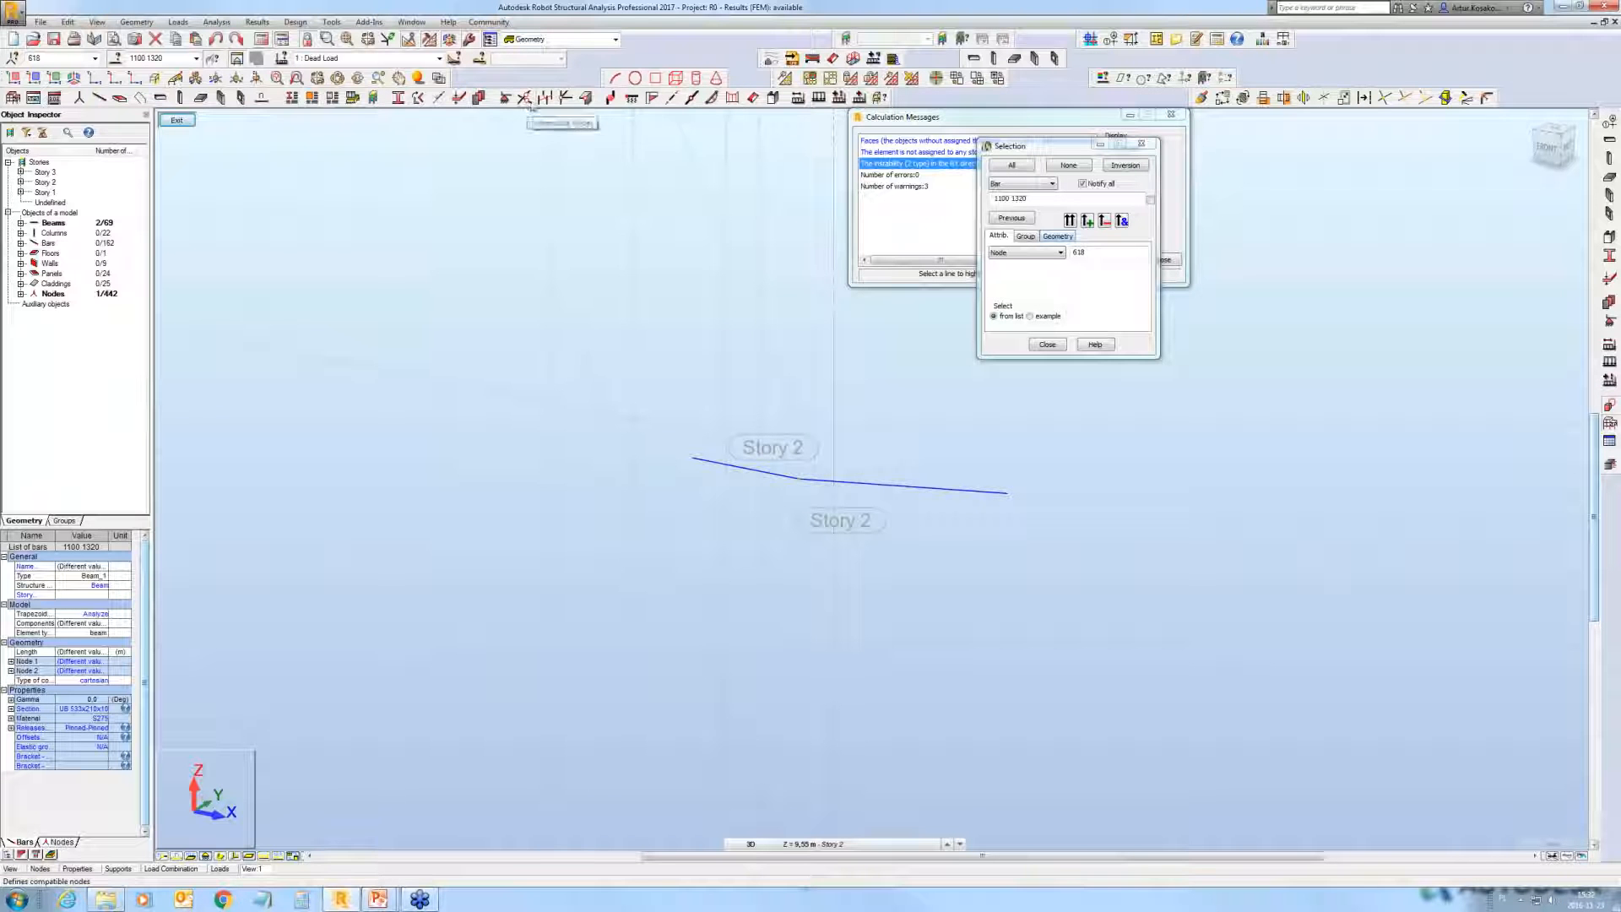
left_click(566, 103)
scroll(529, 547, "up", 4)
scroll(672, 533, "up", 2)
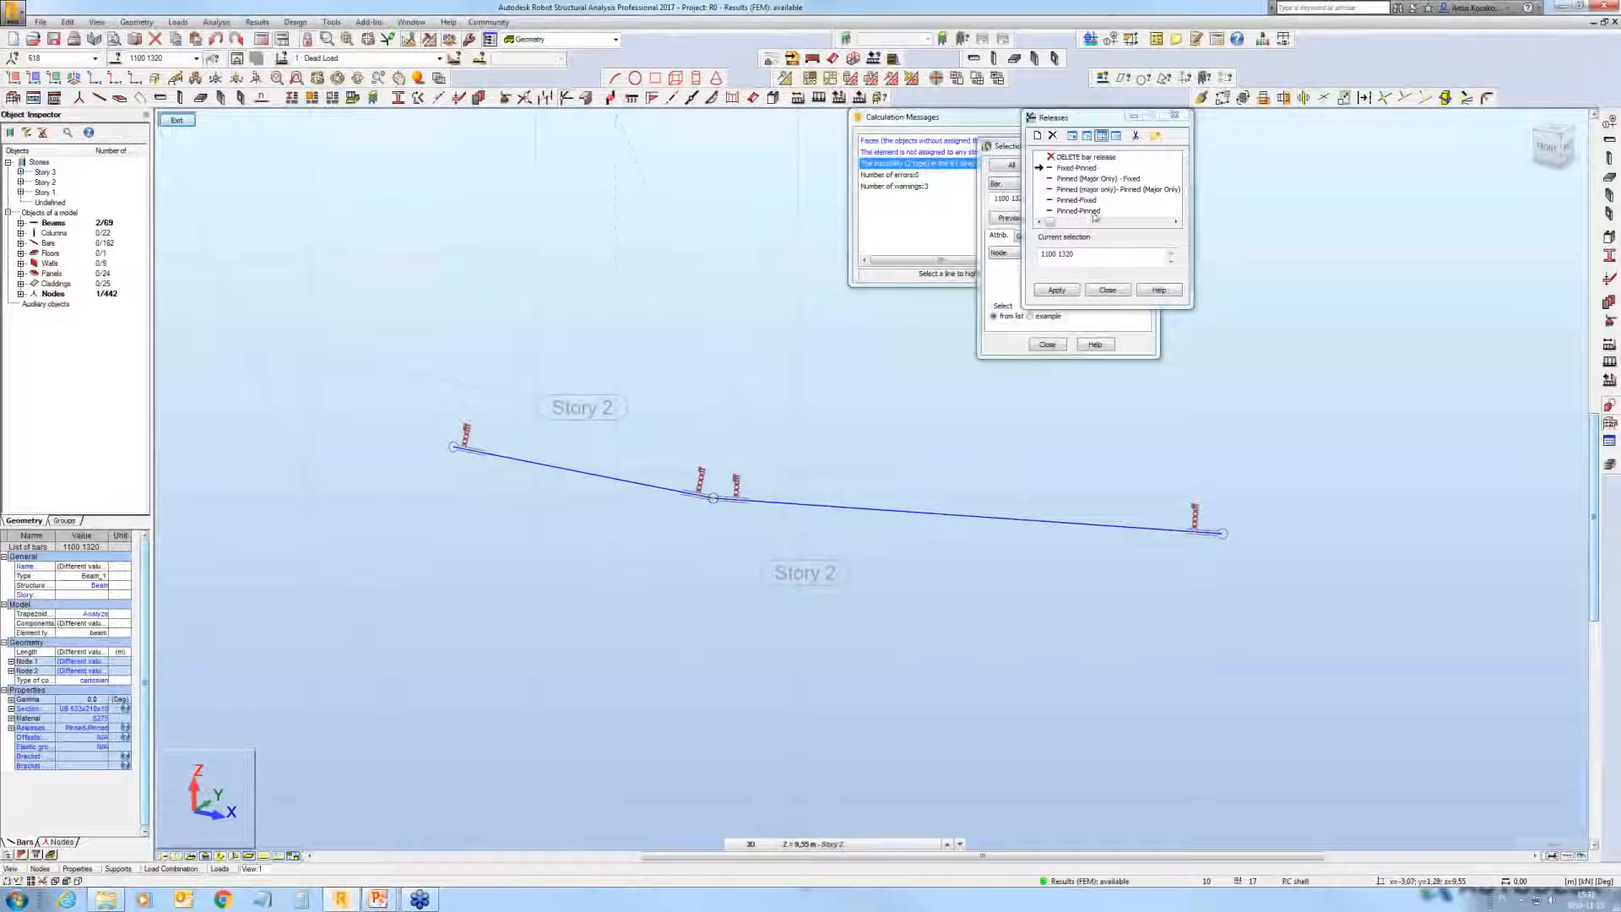
left_click(1084, 201)
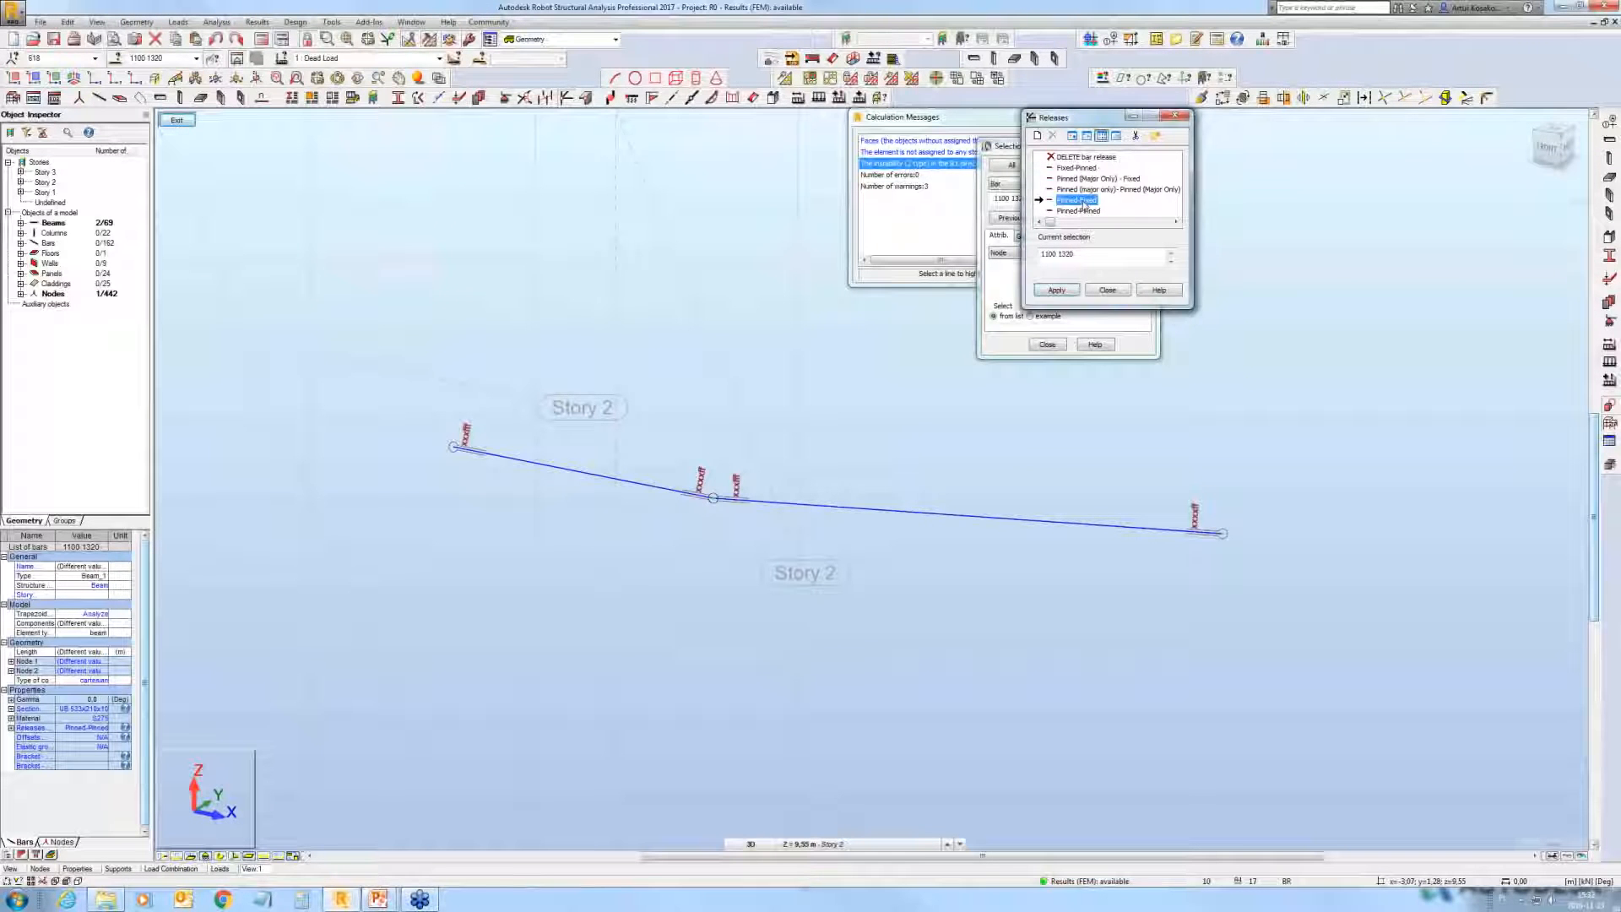
left_click(490, 464)
left_click(882, 484)
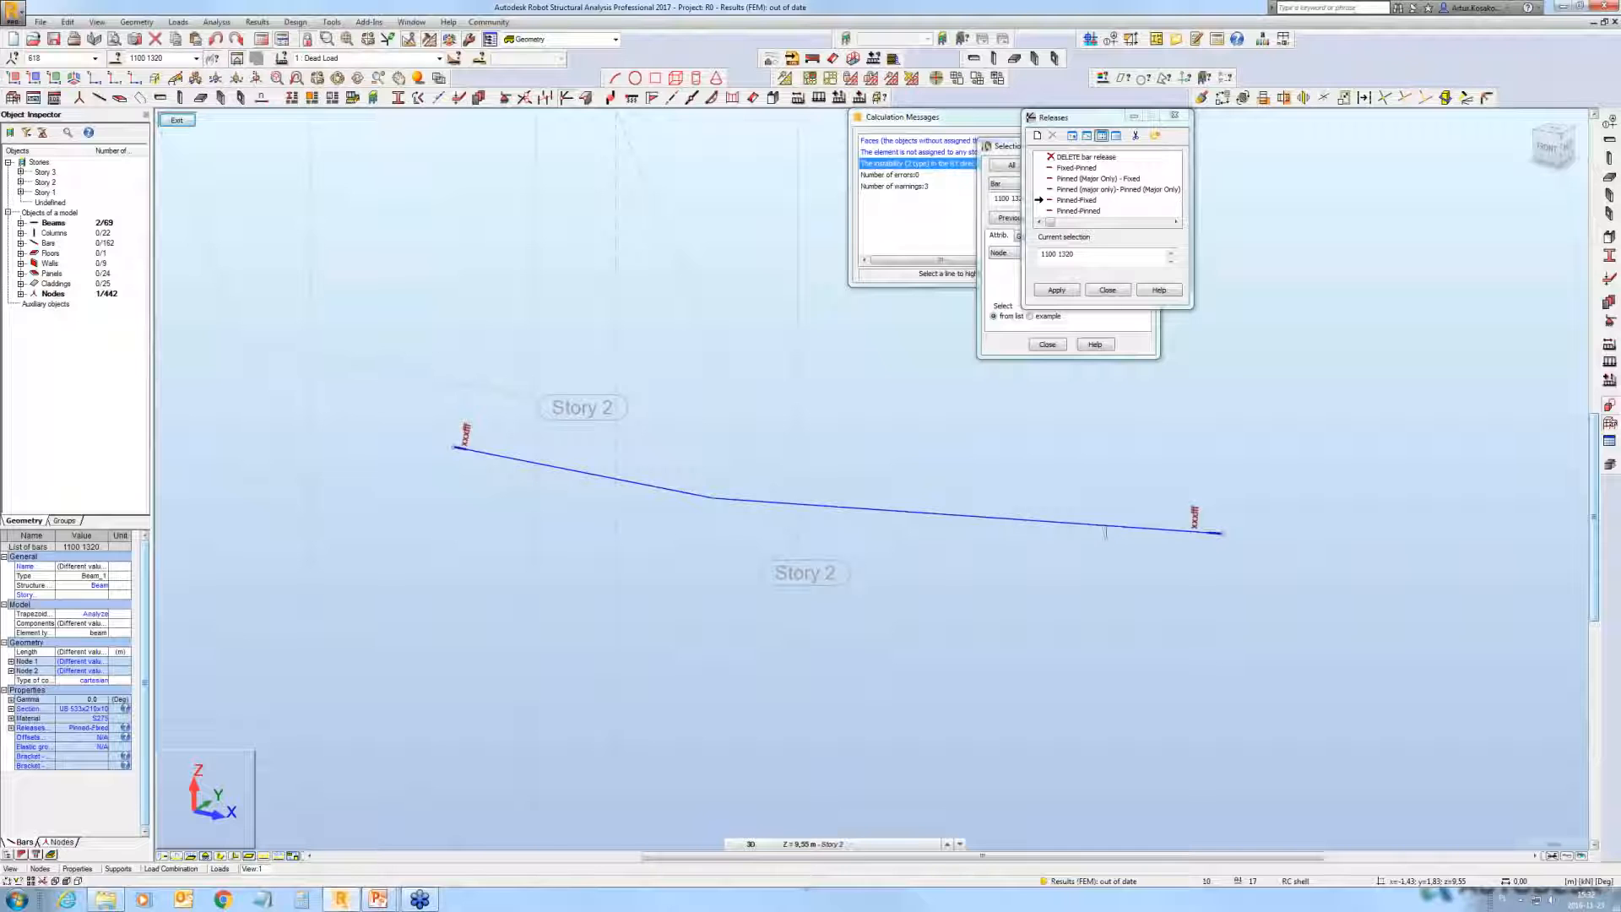
Step: Clear the Rx release at the beginning in the Pinned-Fixed definition, overwrite the existing release, and rerun the analysis
double_click(1068, 203)
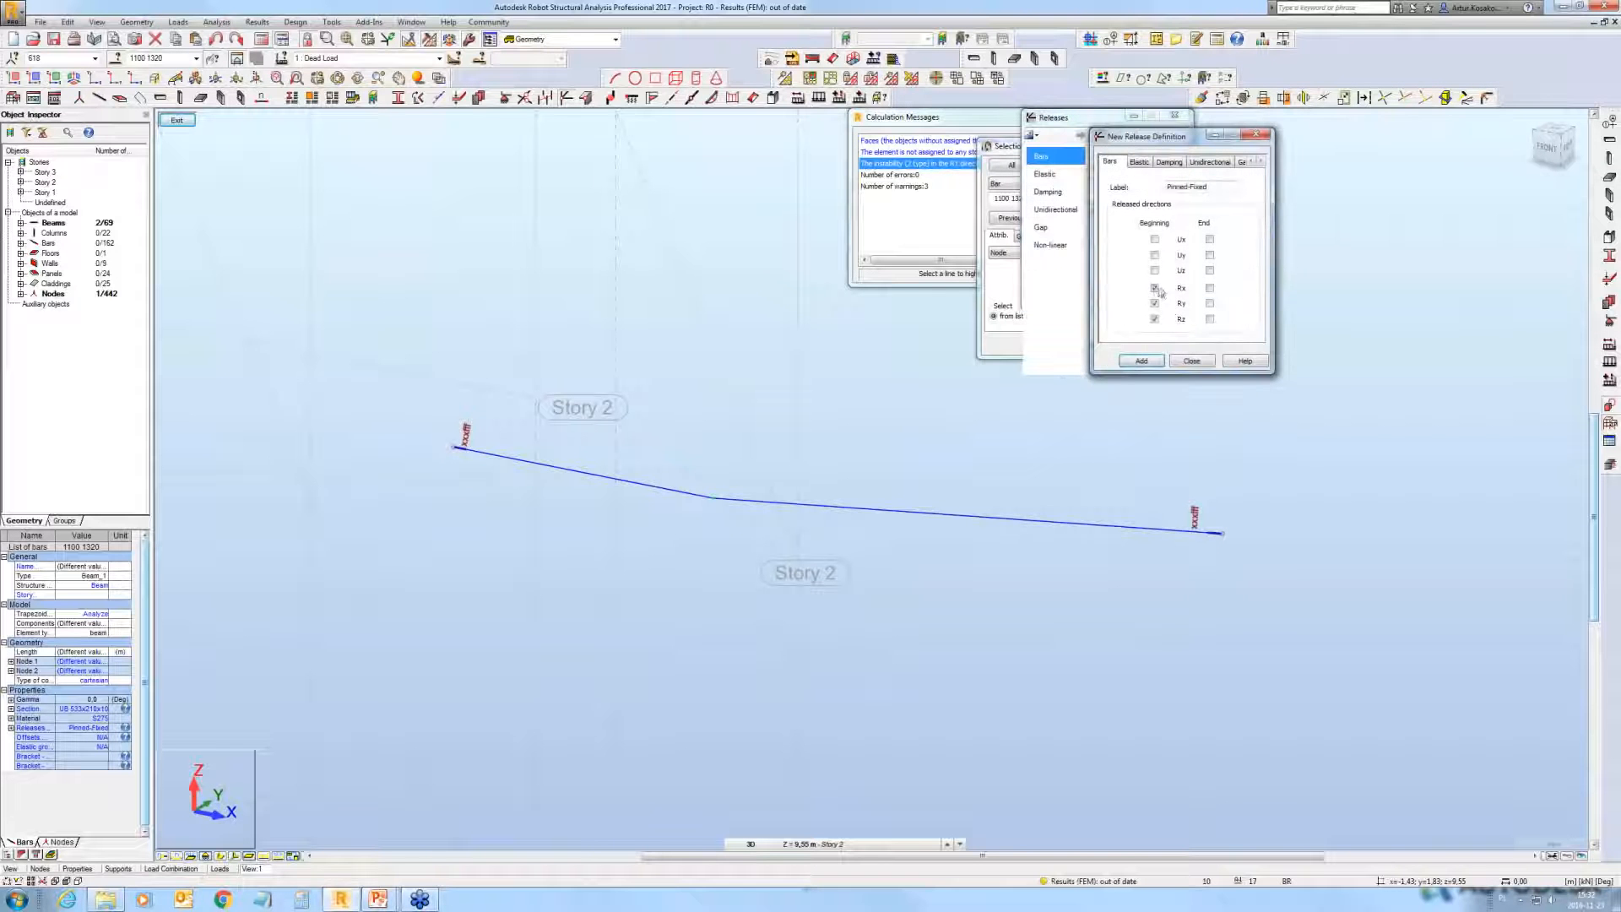
left_click(1140, 361)
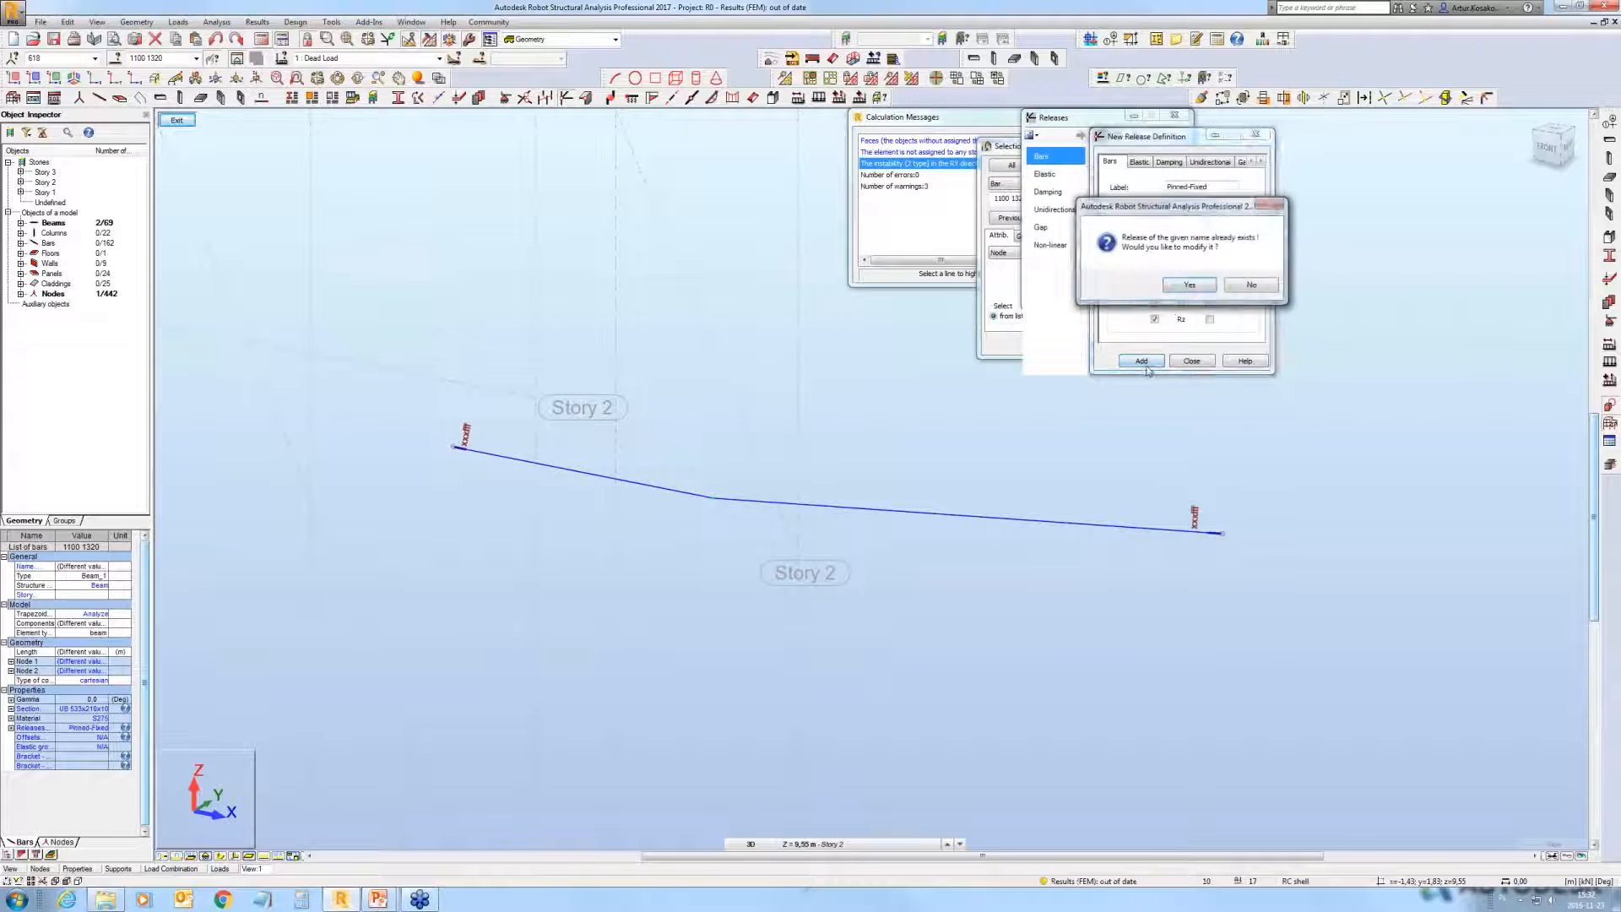
left_click(1182, 284)
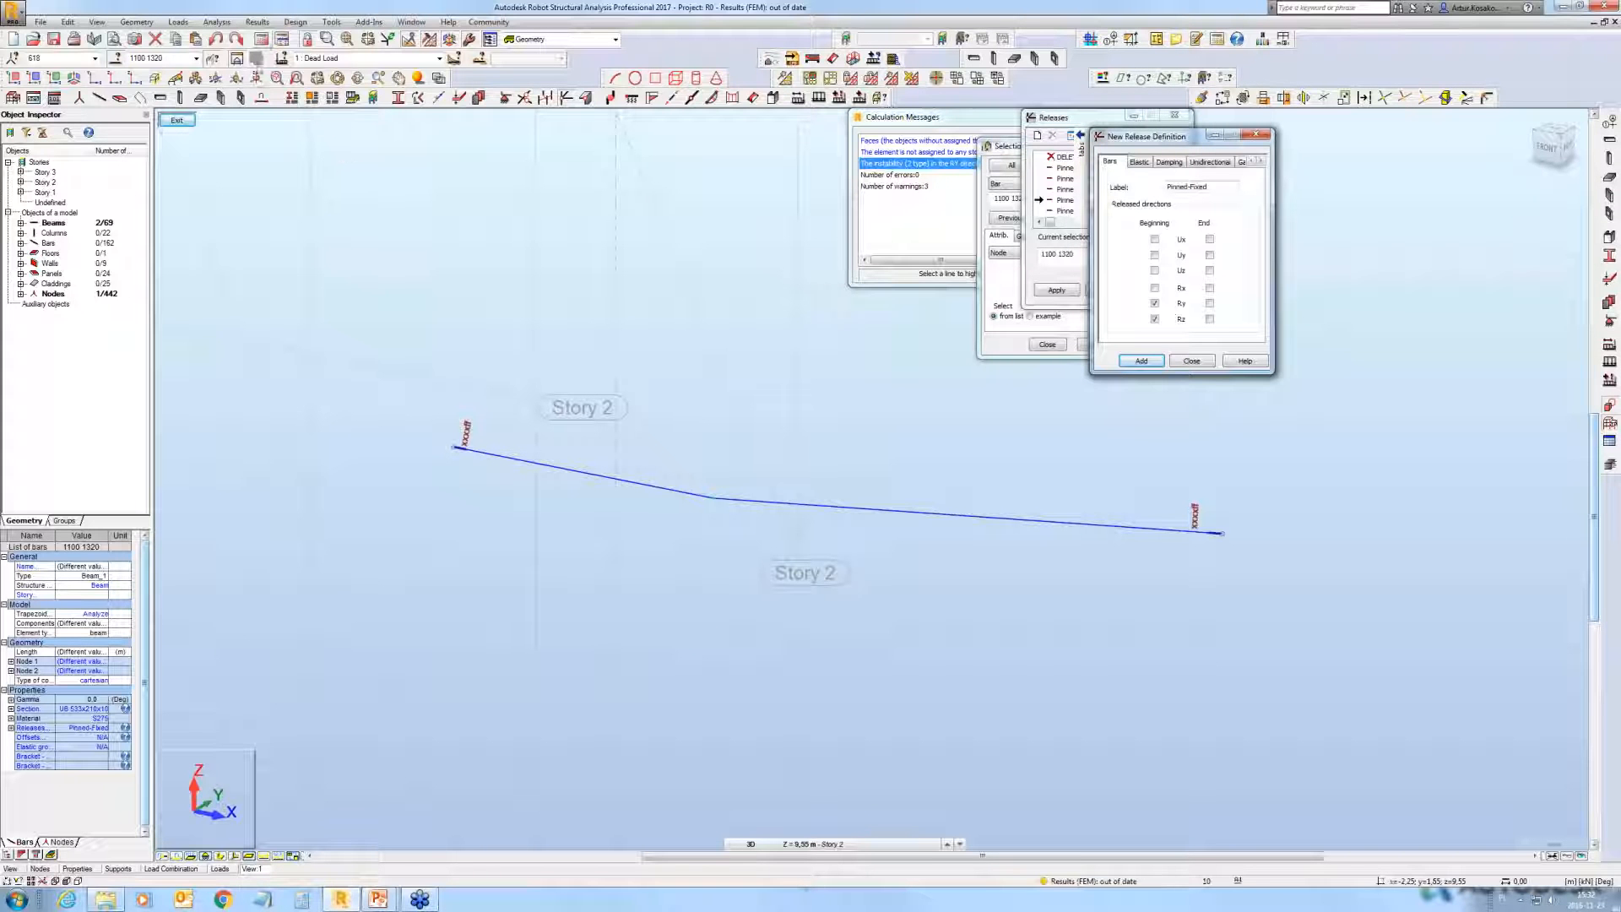
left_click(263, 39)
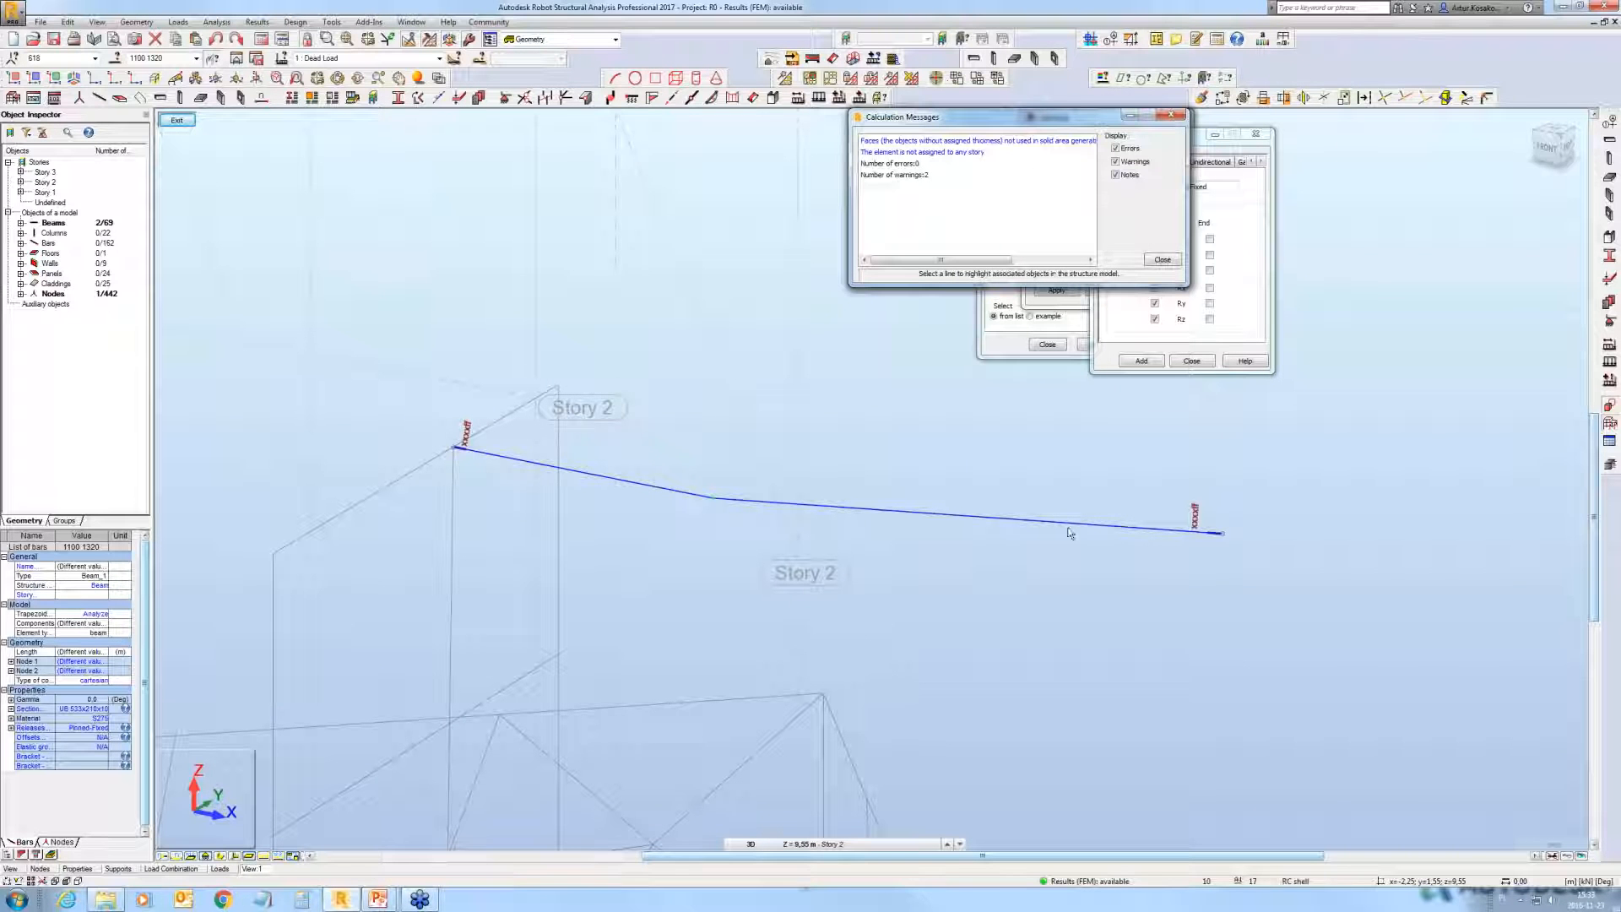
left_click(1564, 7)
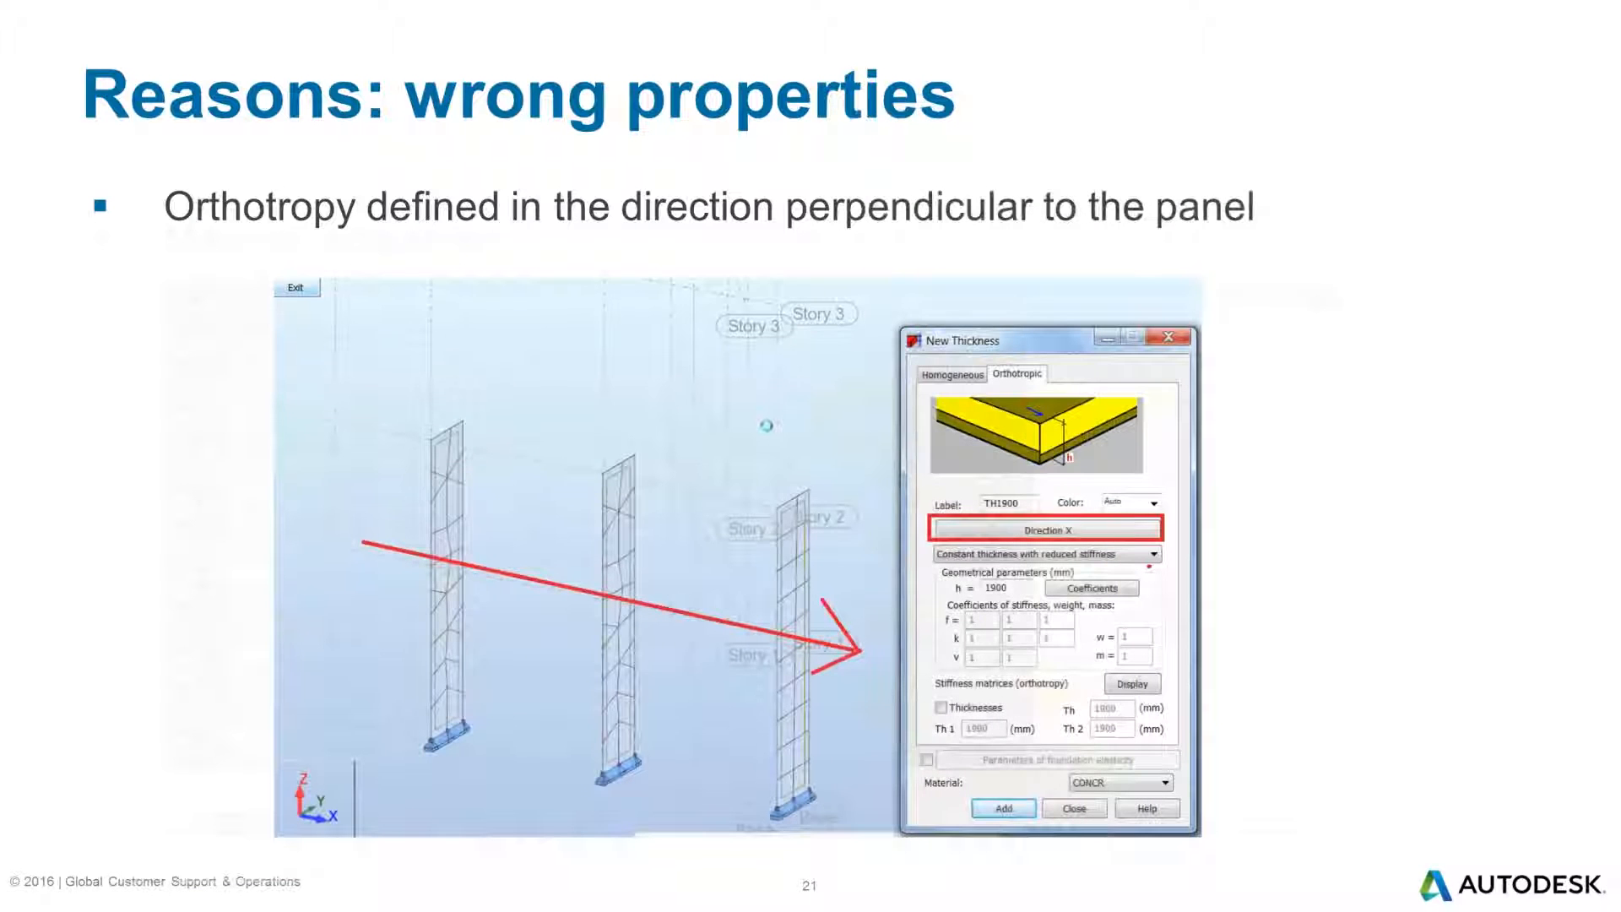
left_click(767, 425)
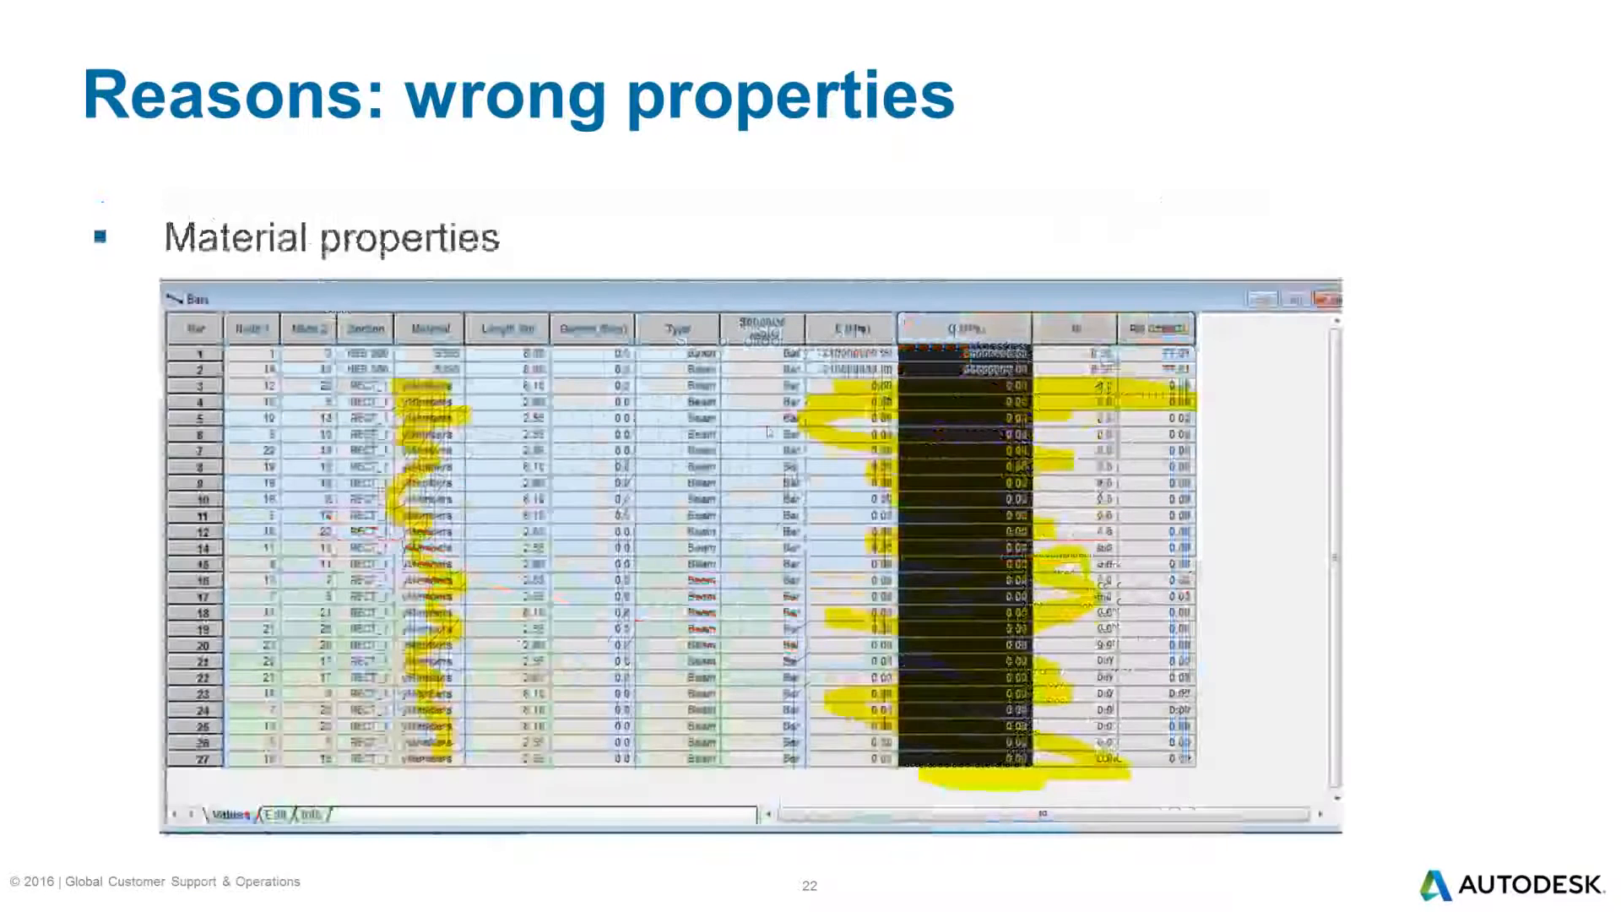
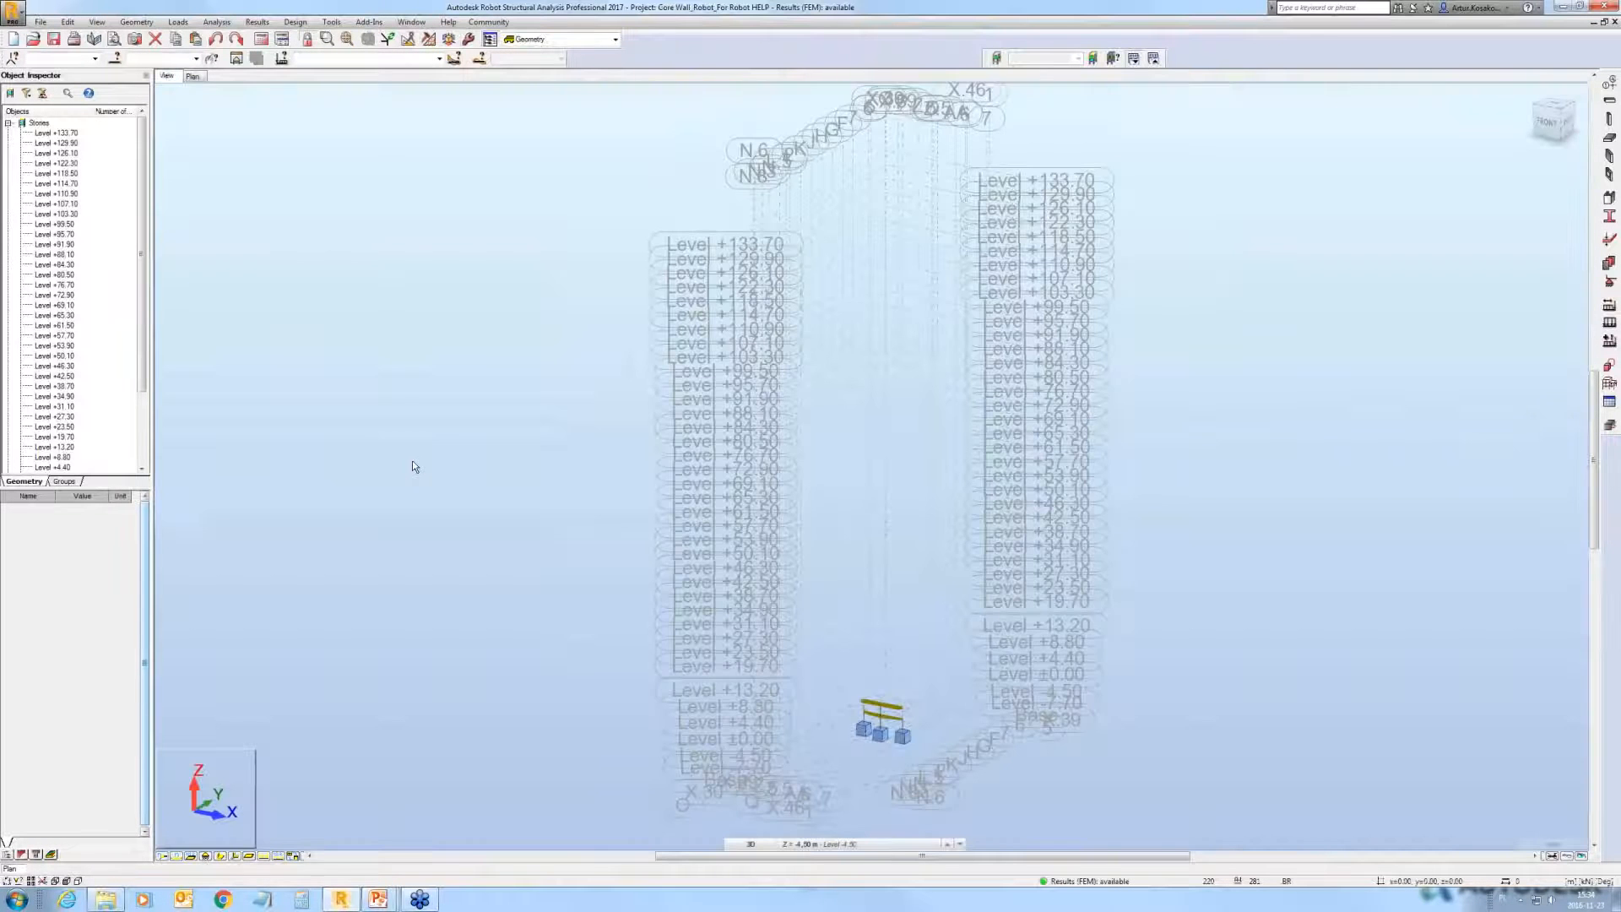
Step: Turn off the display of structural axes in the core wall model so only the structure is shown
middle_click_drag(412, 459, 364, 412)
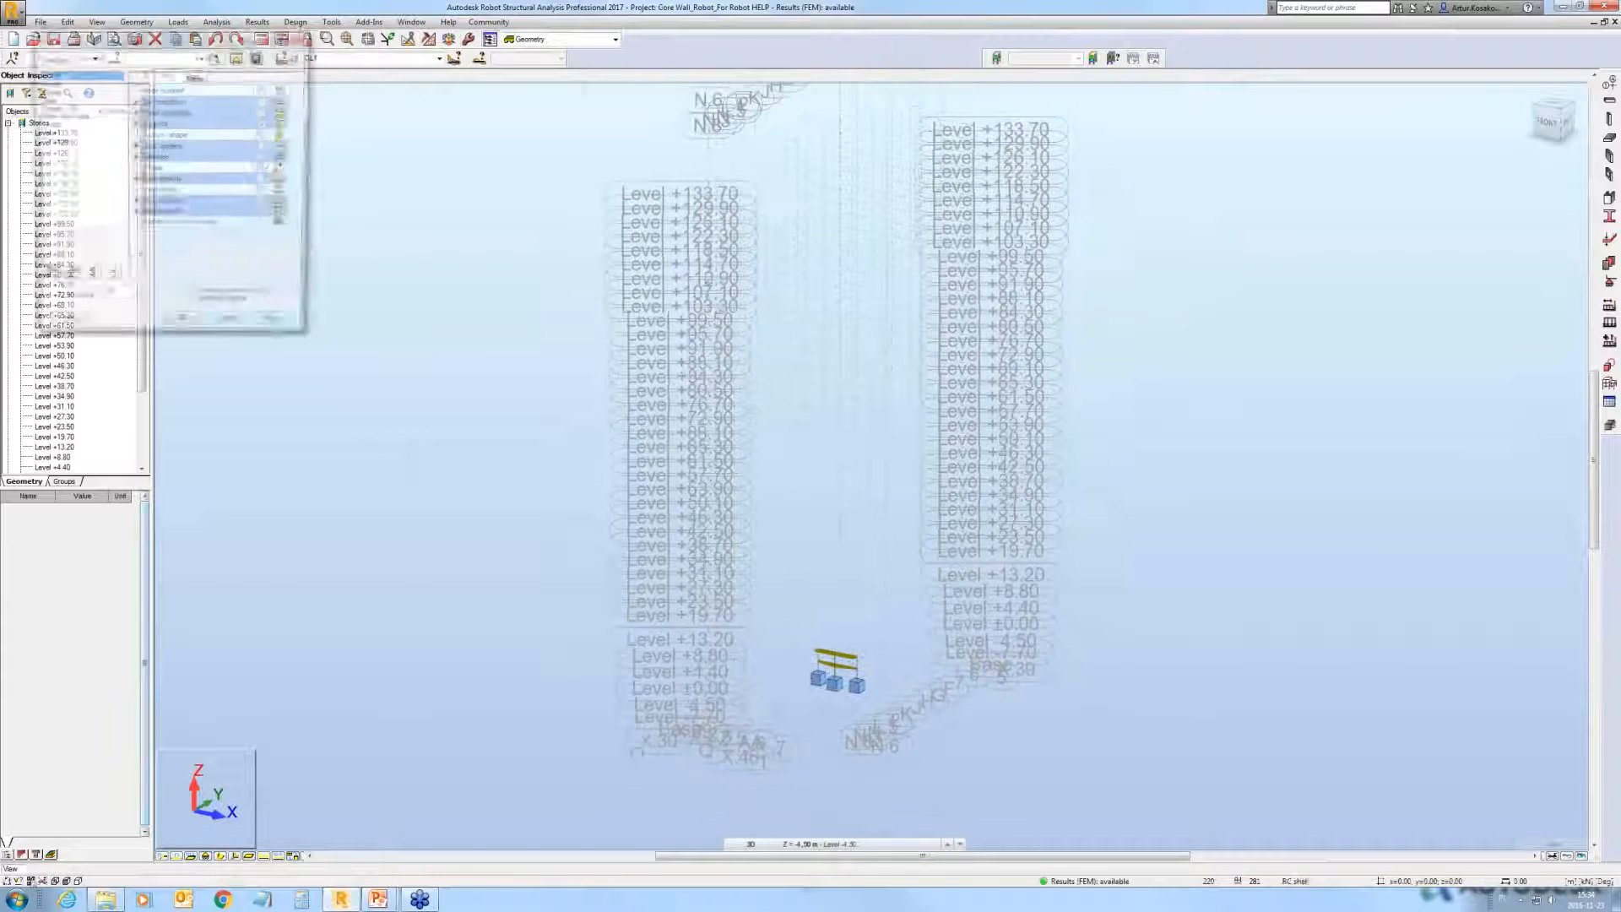
left_click(265, 205)
left_click(187, 328)
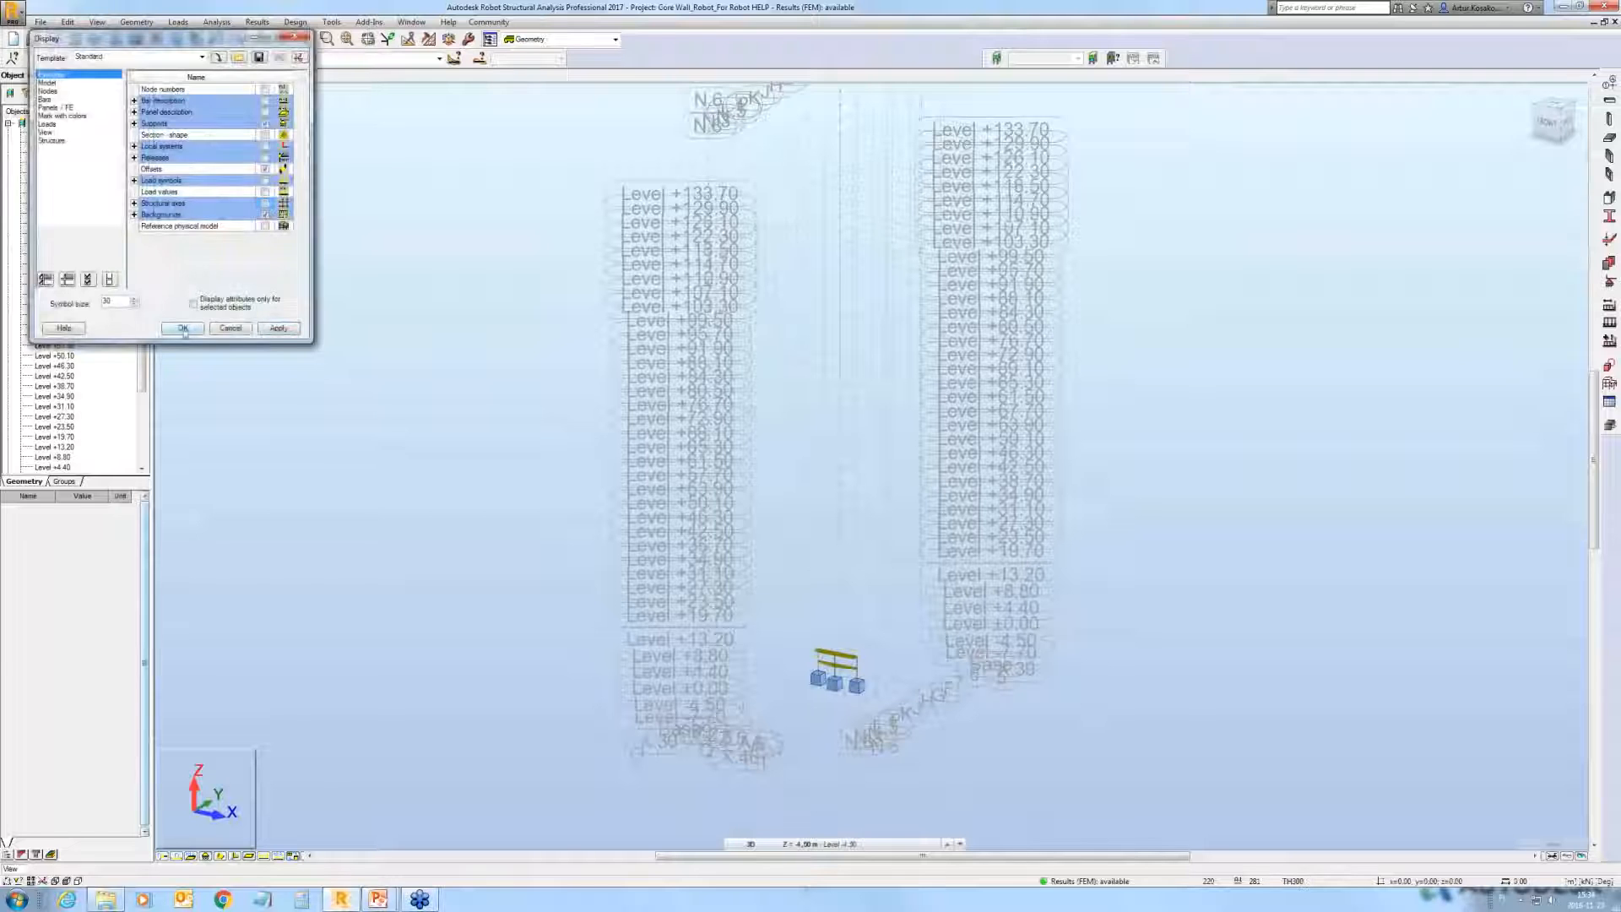
middle_click_drag(861, 703, 809, 612)
scroll(808, 611, "up", 4)
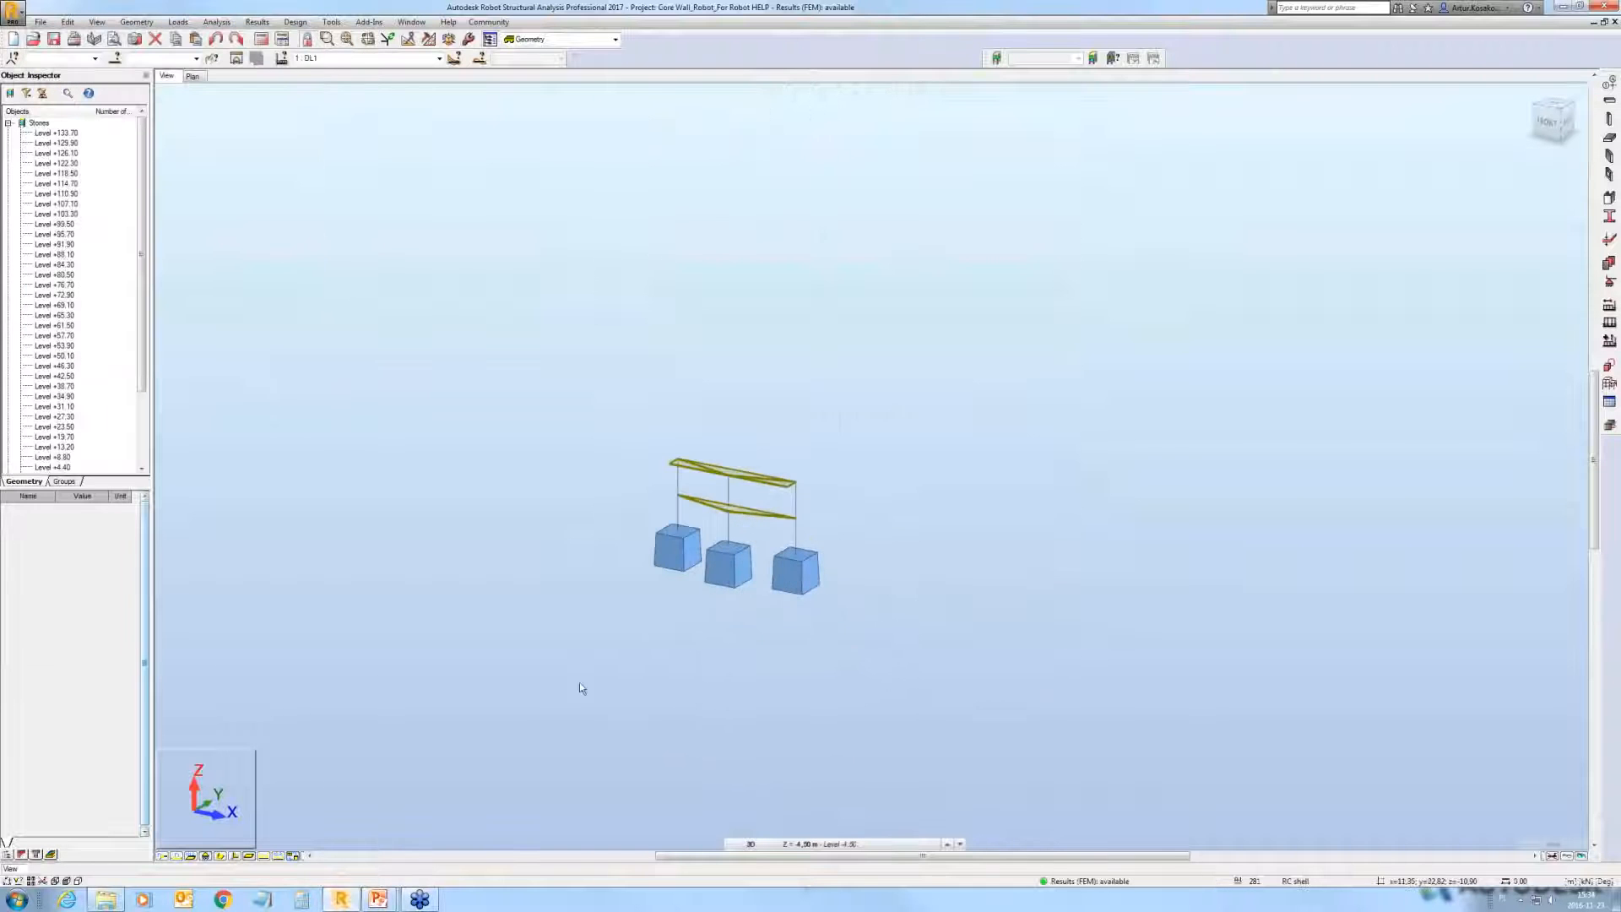
Step: Examine the core wall members with their section shapes displayed, and restore the simple line display
left_click(221, 856)
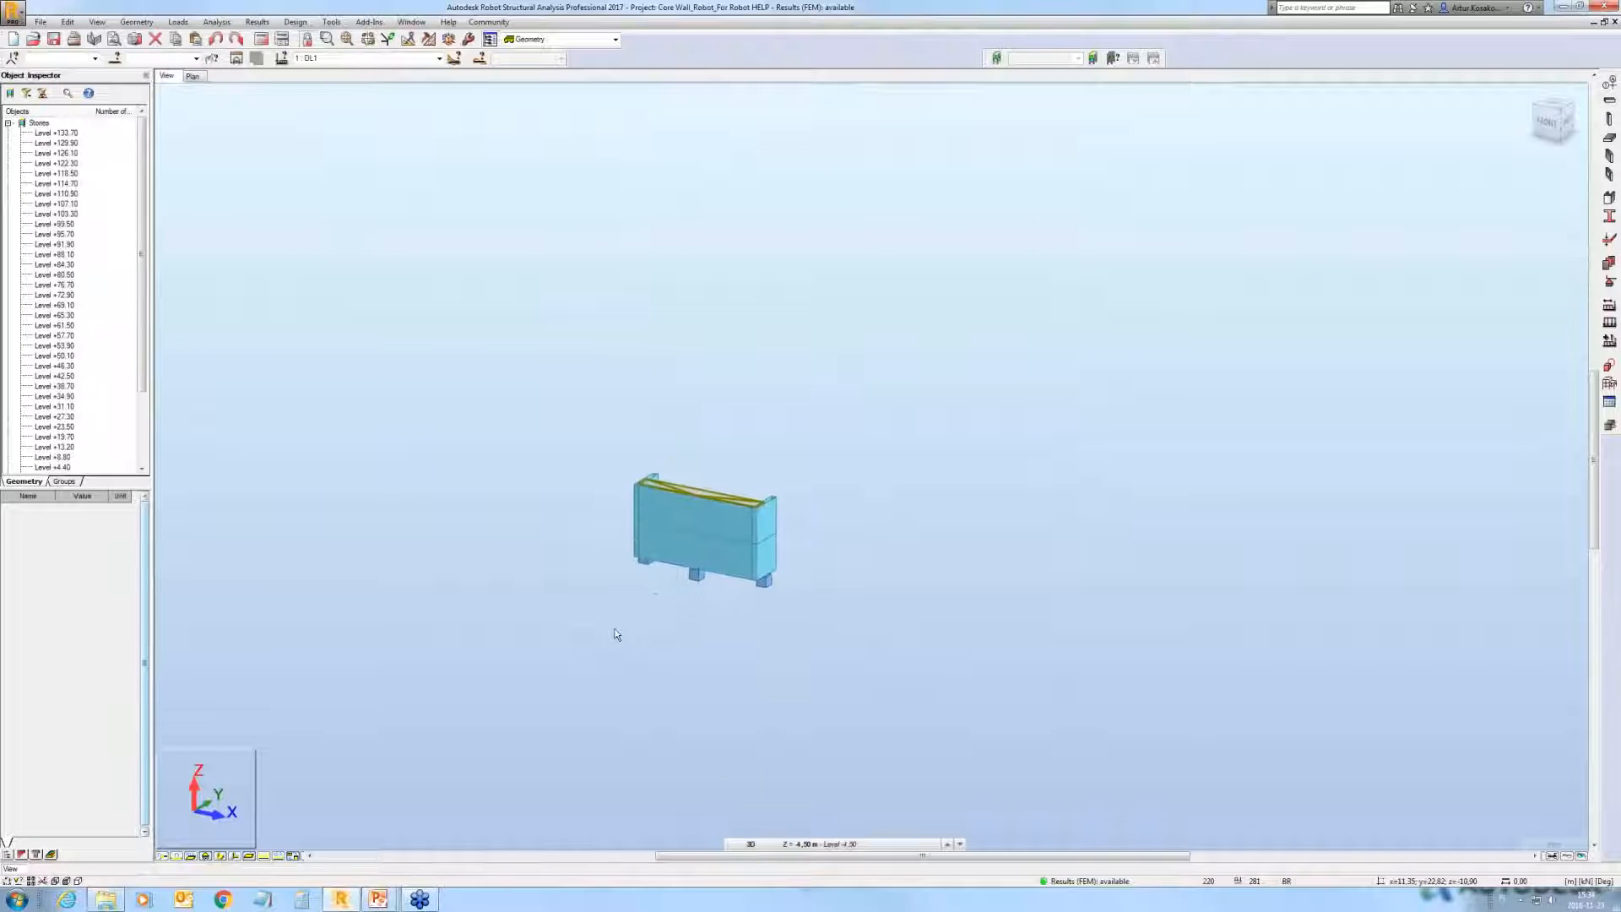
scroll(591, 615, "up", 4)
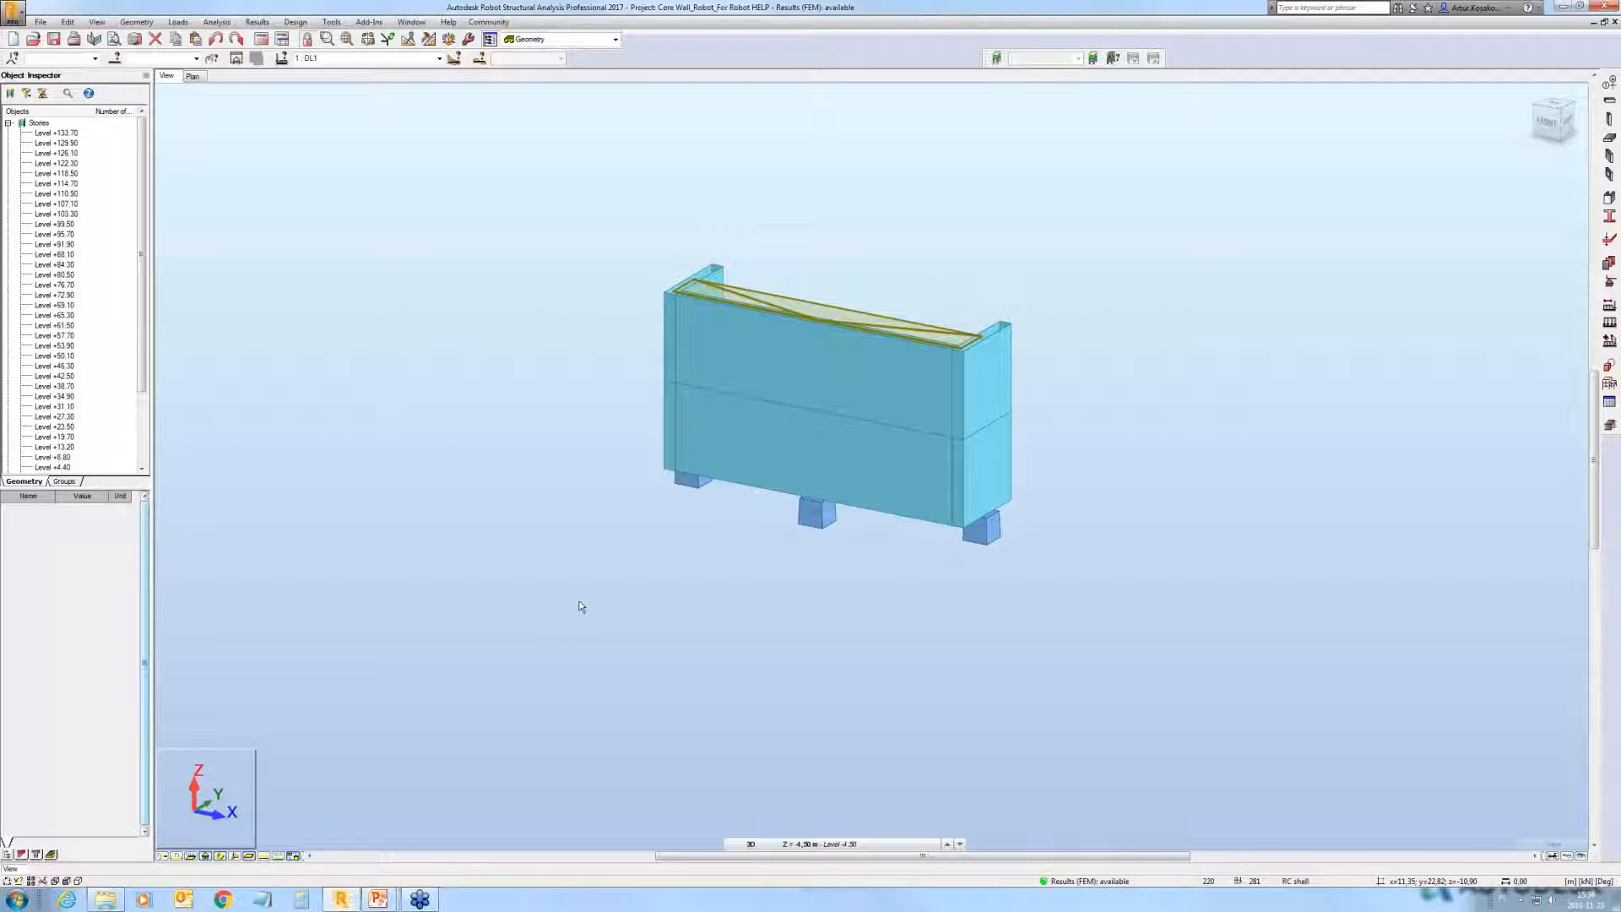
left_click(219, 855)
Step: Run the static analysis of the core wall model and continue past the instability warning
left_click(262, 40)
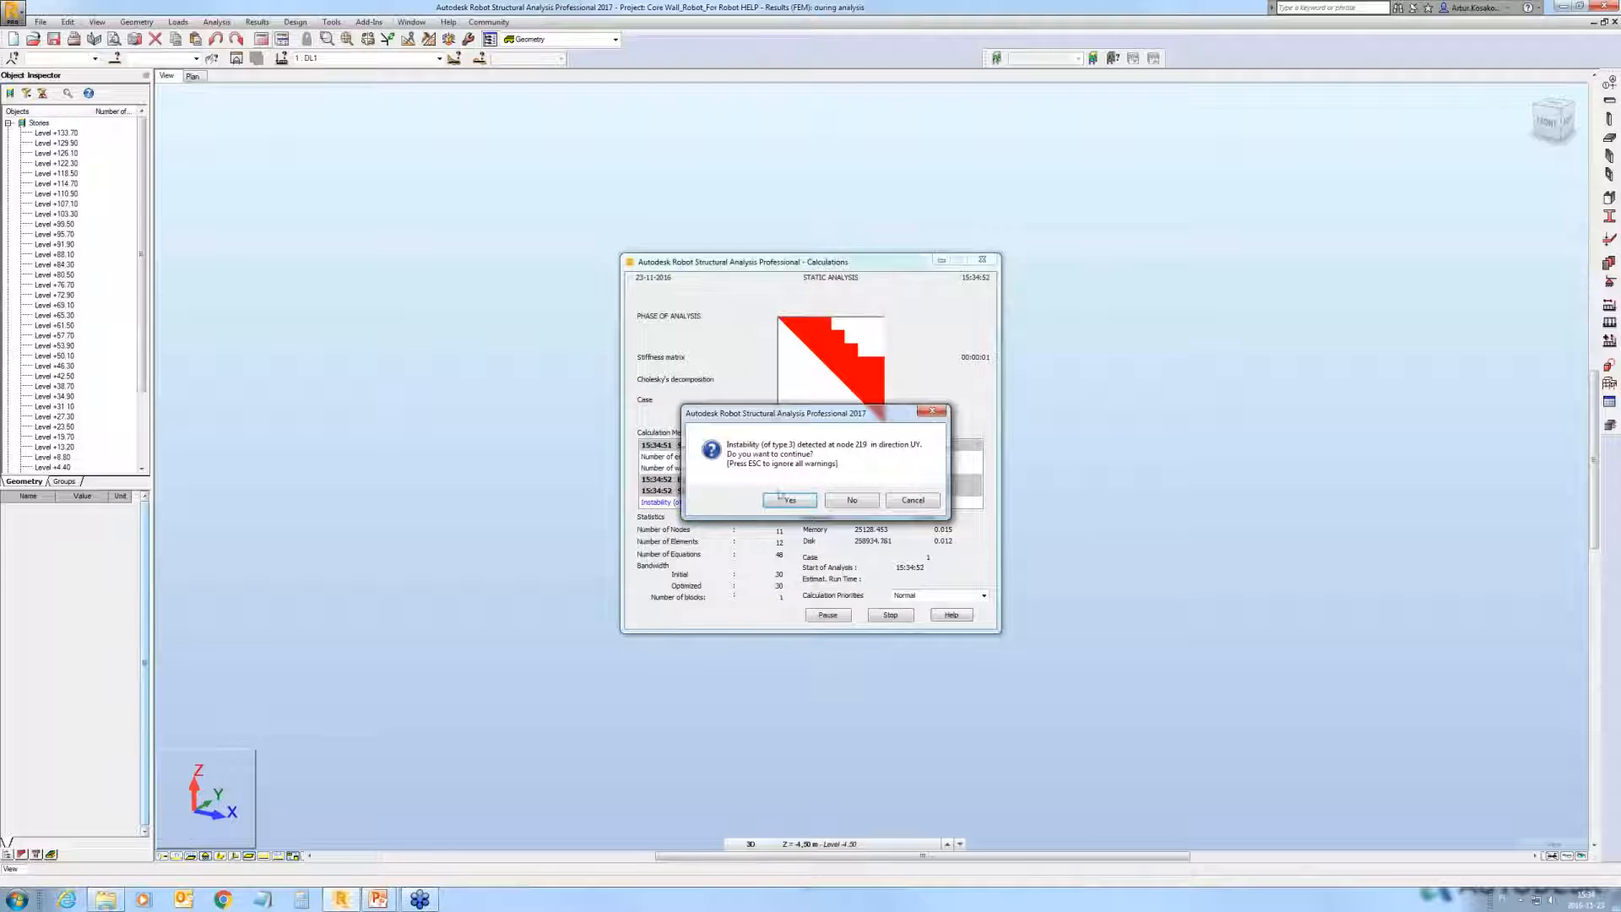
left_click(785, 500)
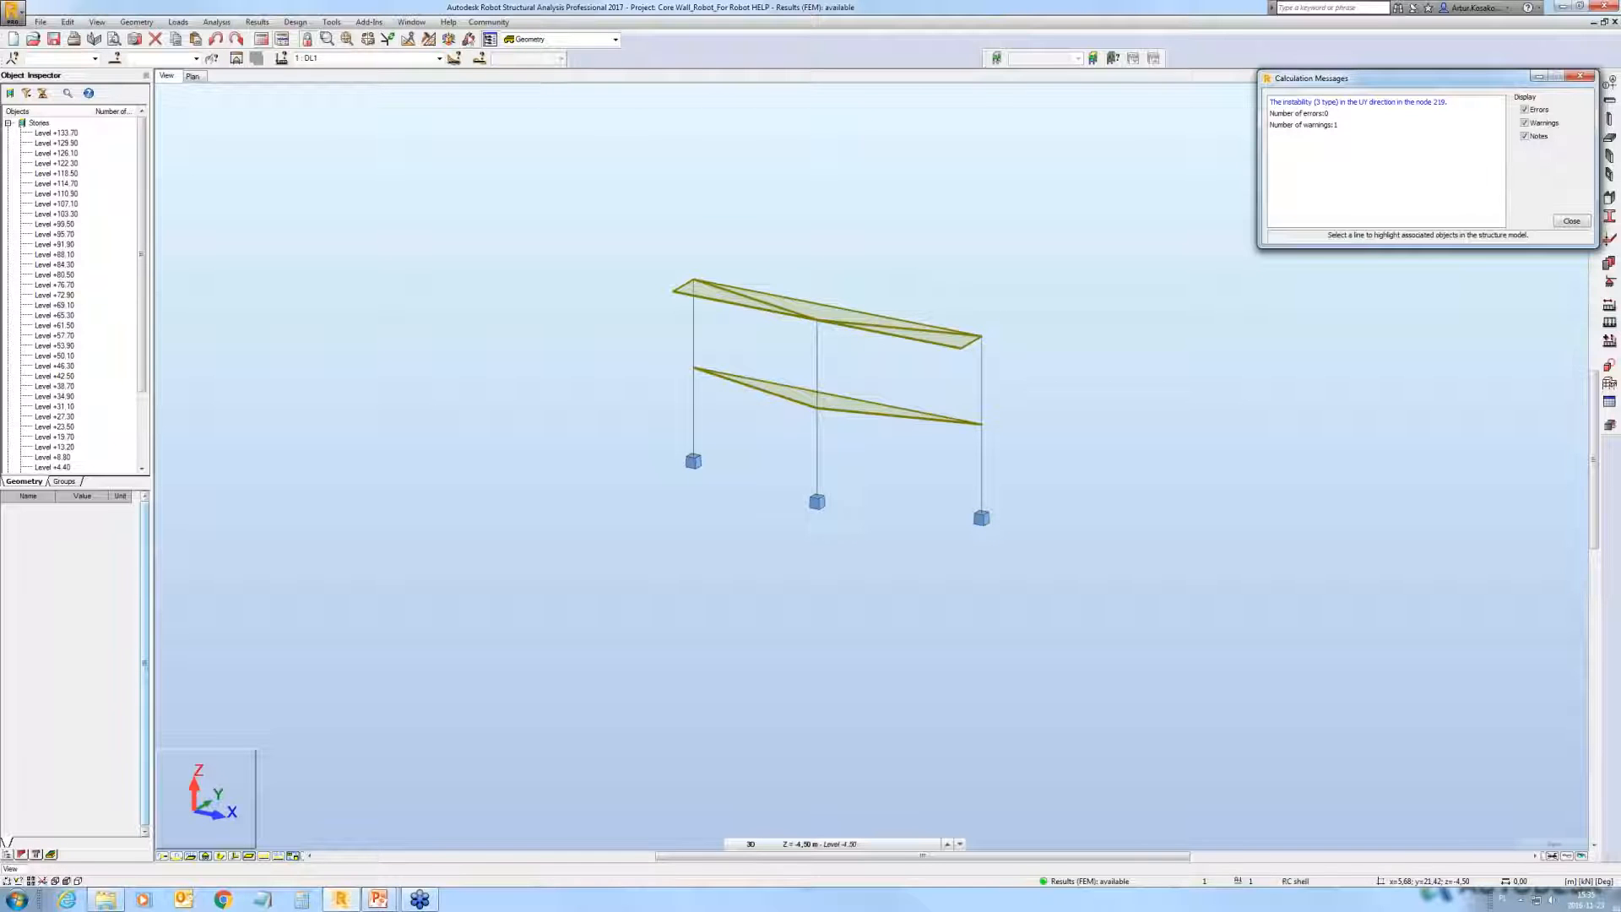
Step: Change the method of solving the system of equations in the structure analysis preferences and rerun the analysis
left_click(469, 39)
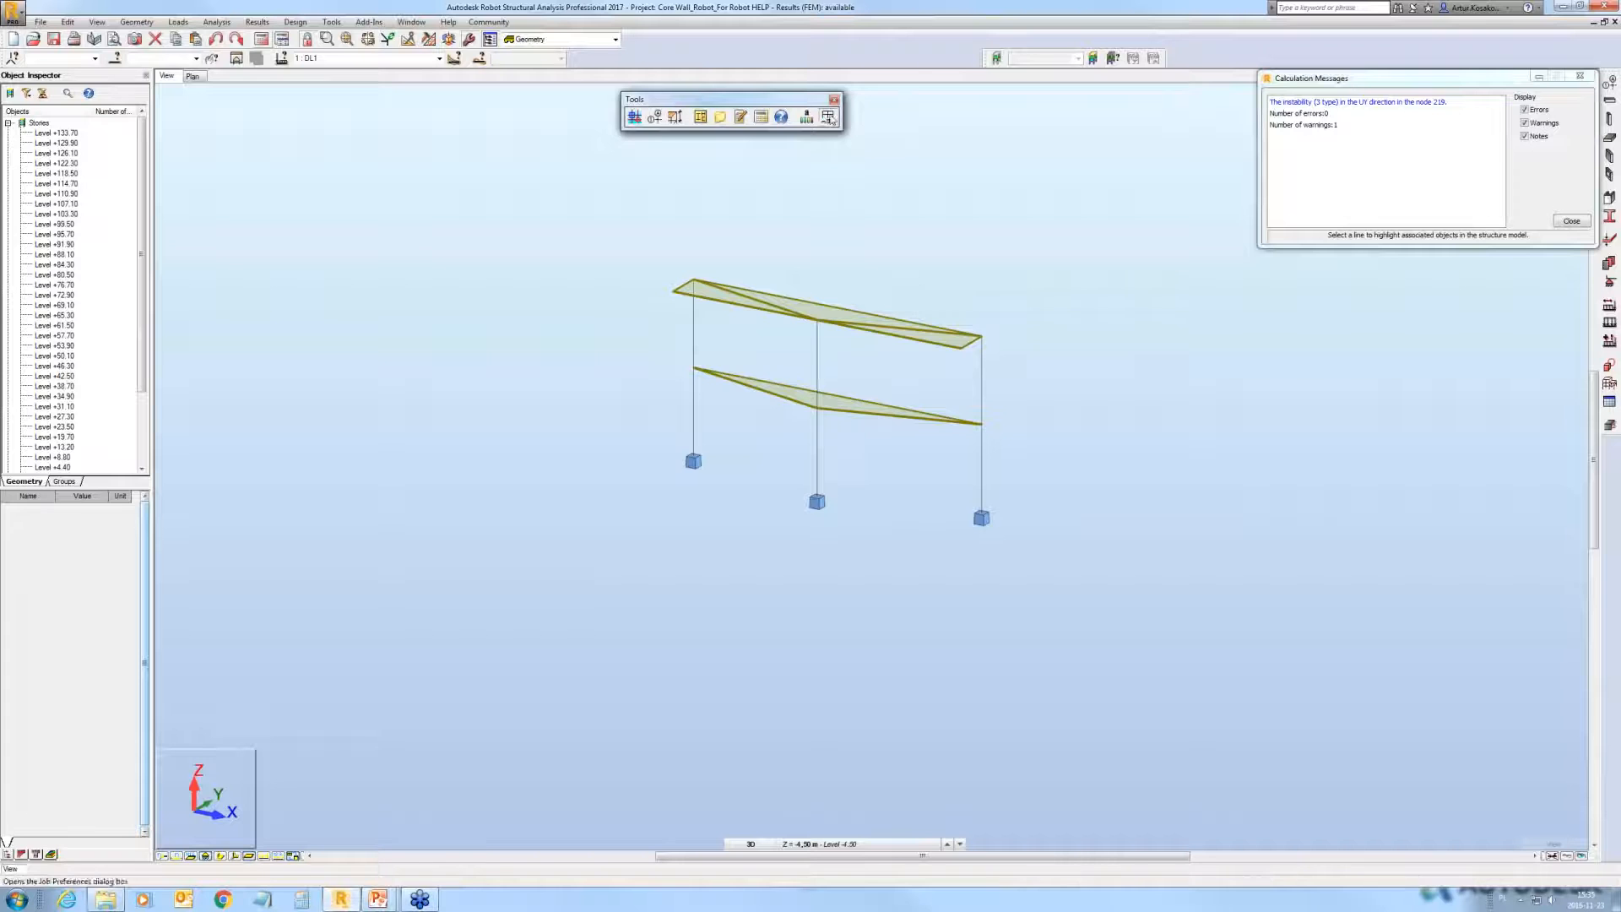
left_click(827, 117)
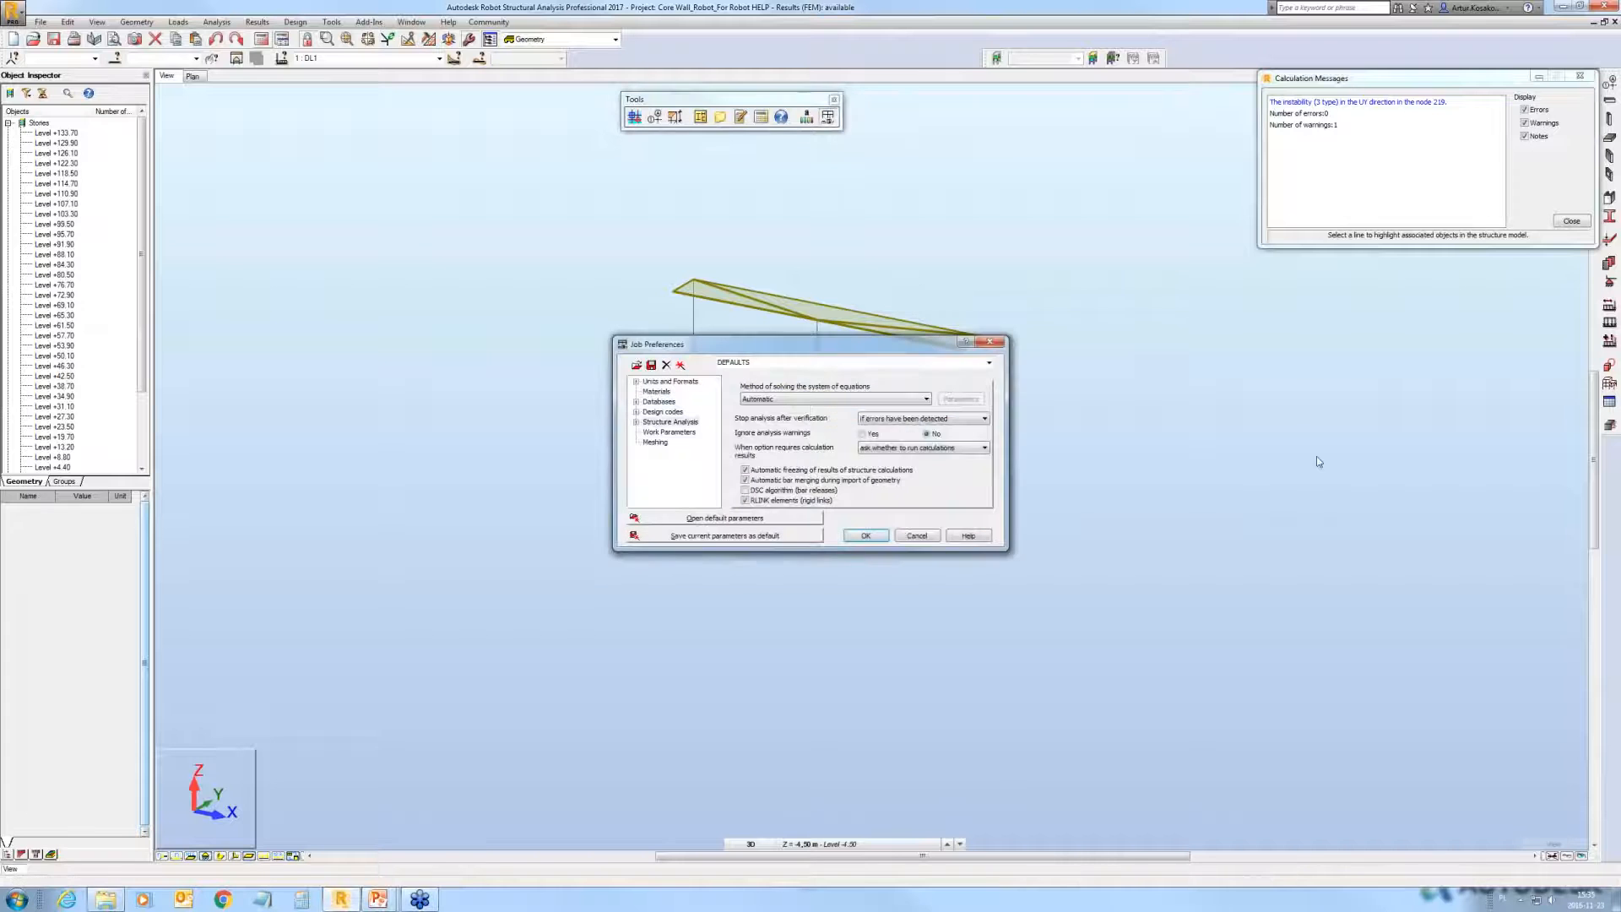
left_click(760, 399)
left_click(758, 419)
left_click(863, 536)
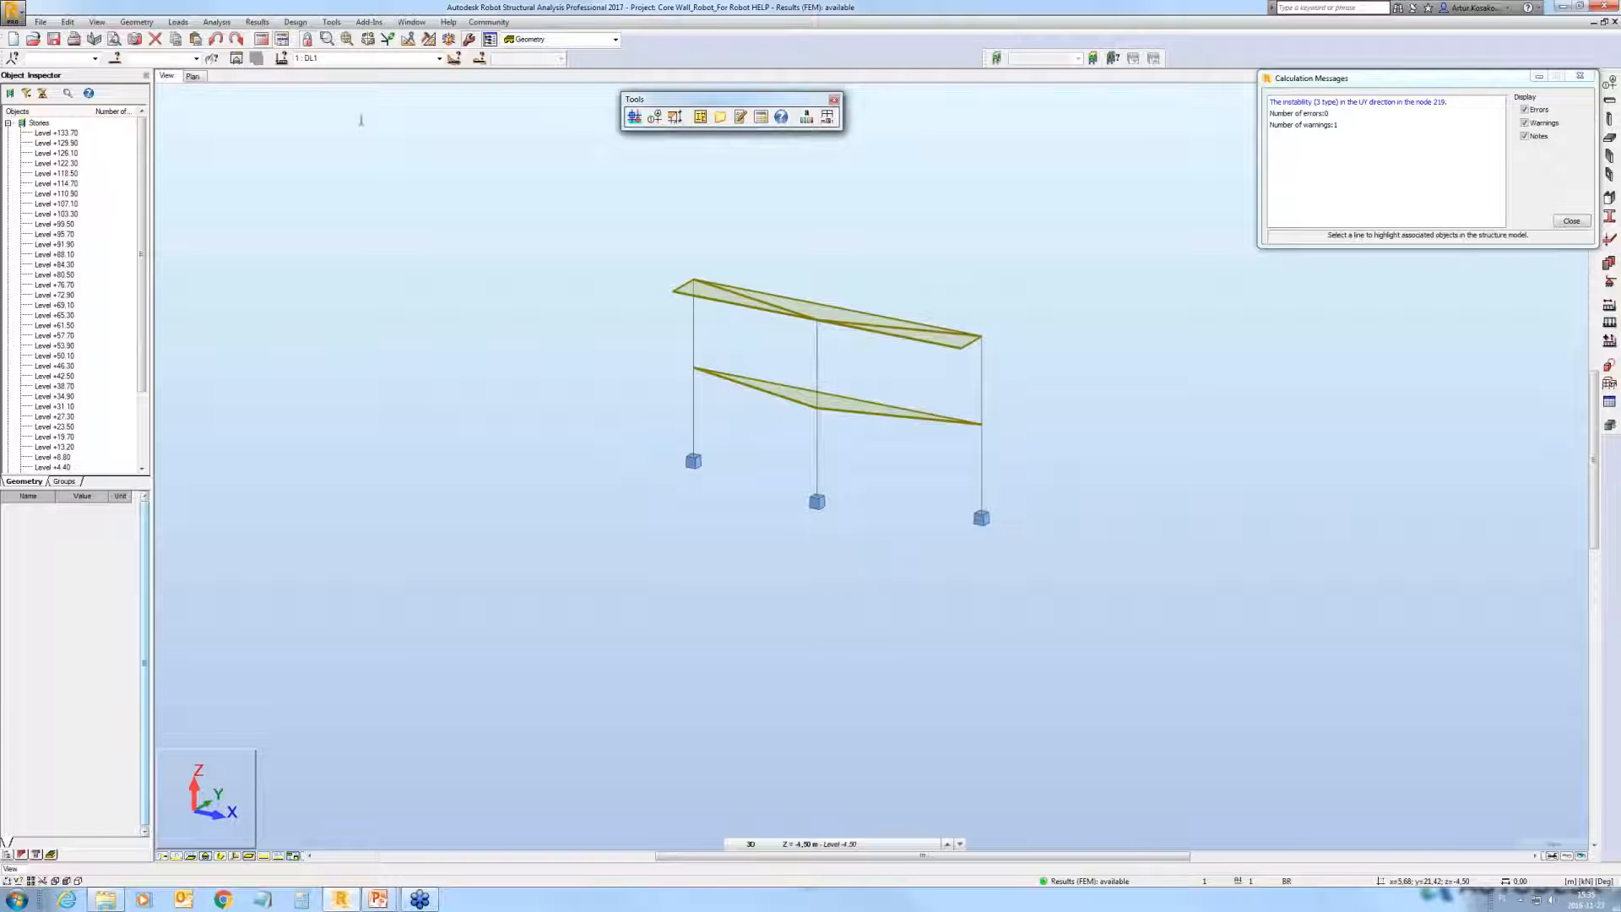
left_click(261, 39)
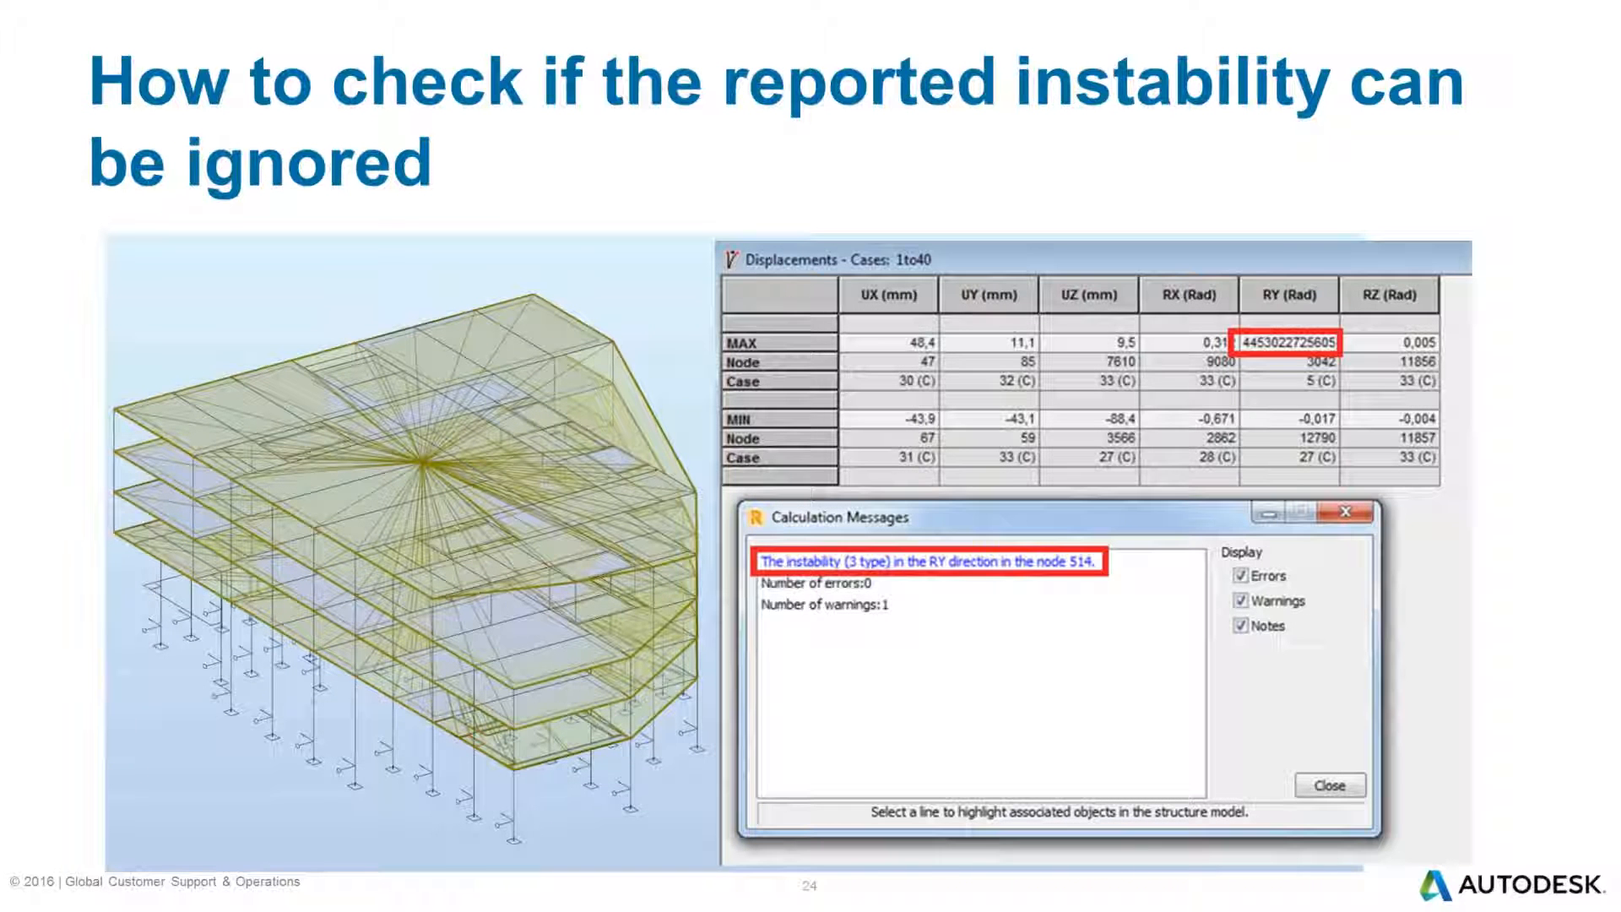
Step: Switch back to Robot Structural Analysis and open 16.10.24 Test Model.rtd without saving changes to the core wall project
key("alt+Tab")
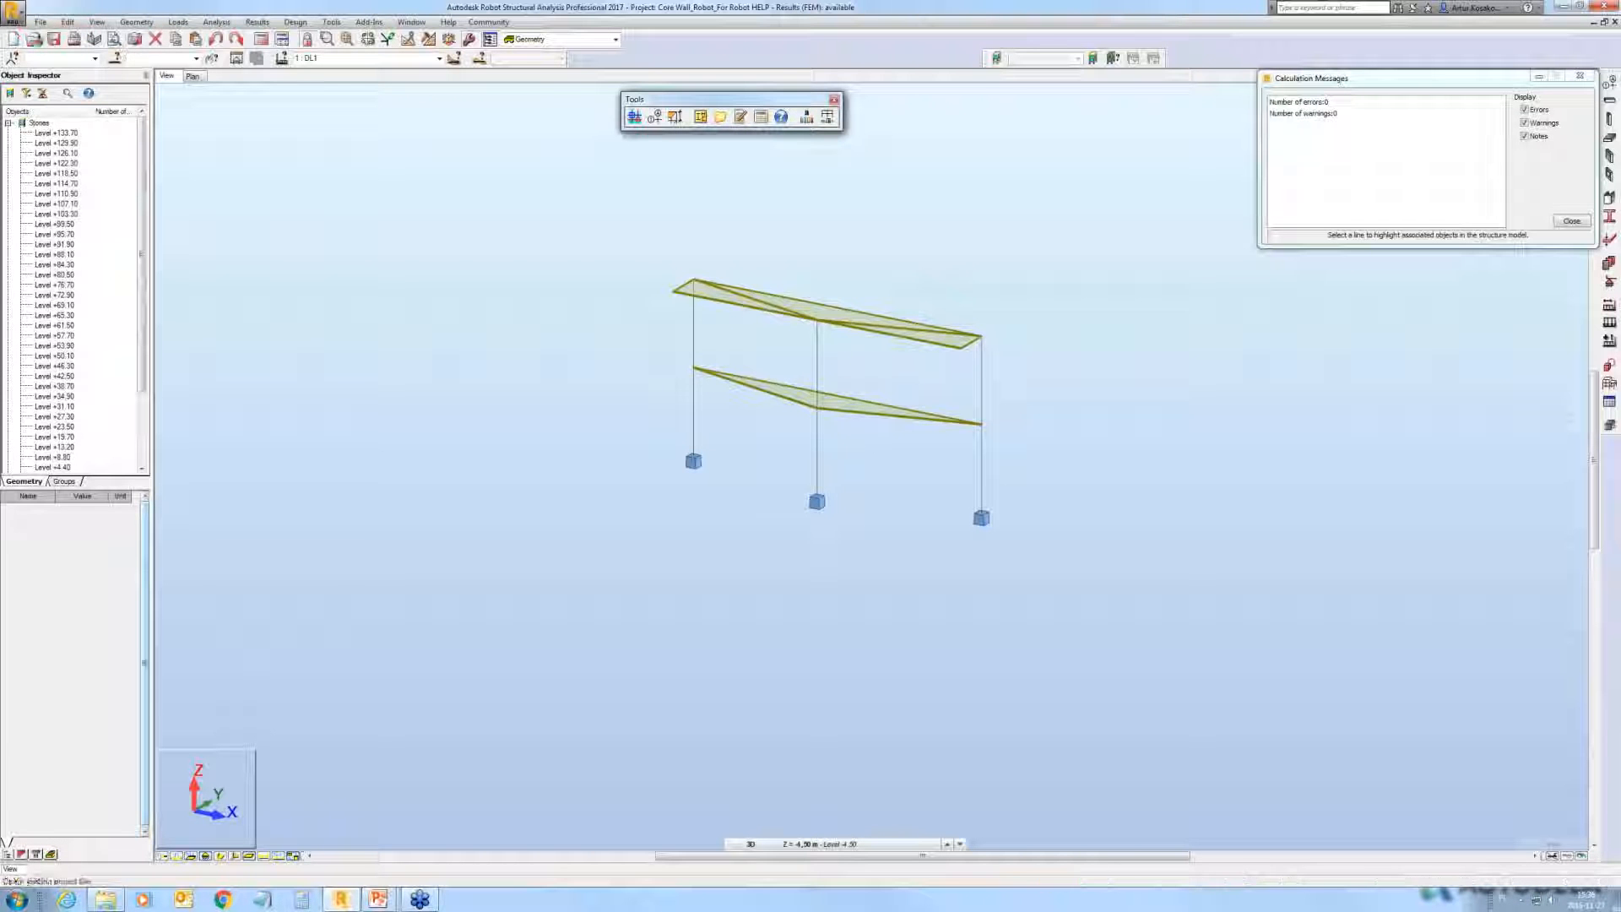
left_click(33, 39)
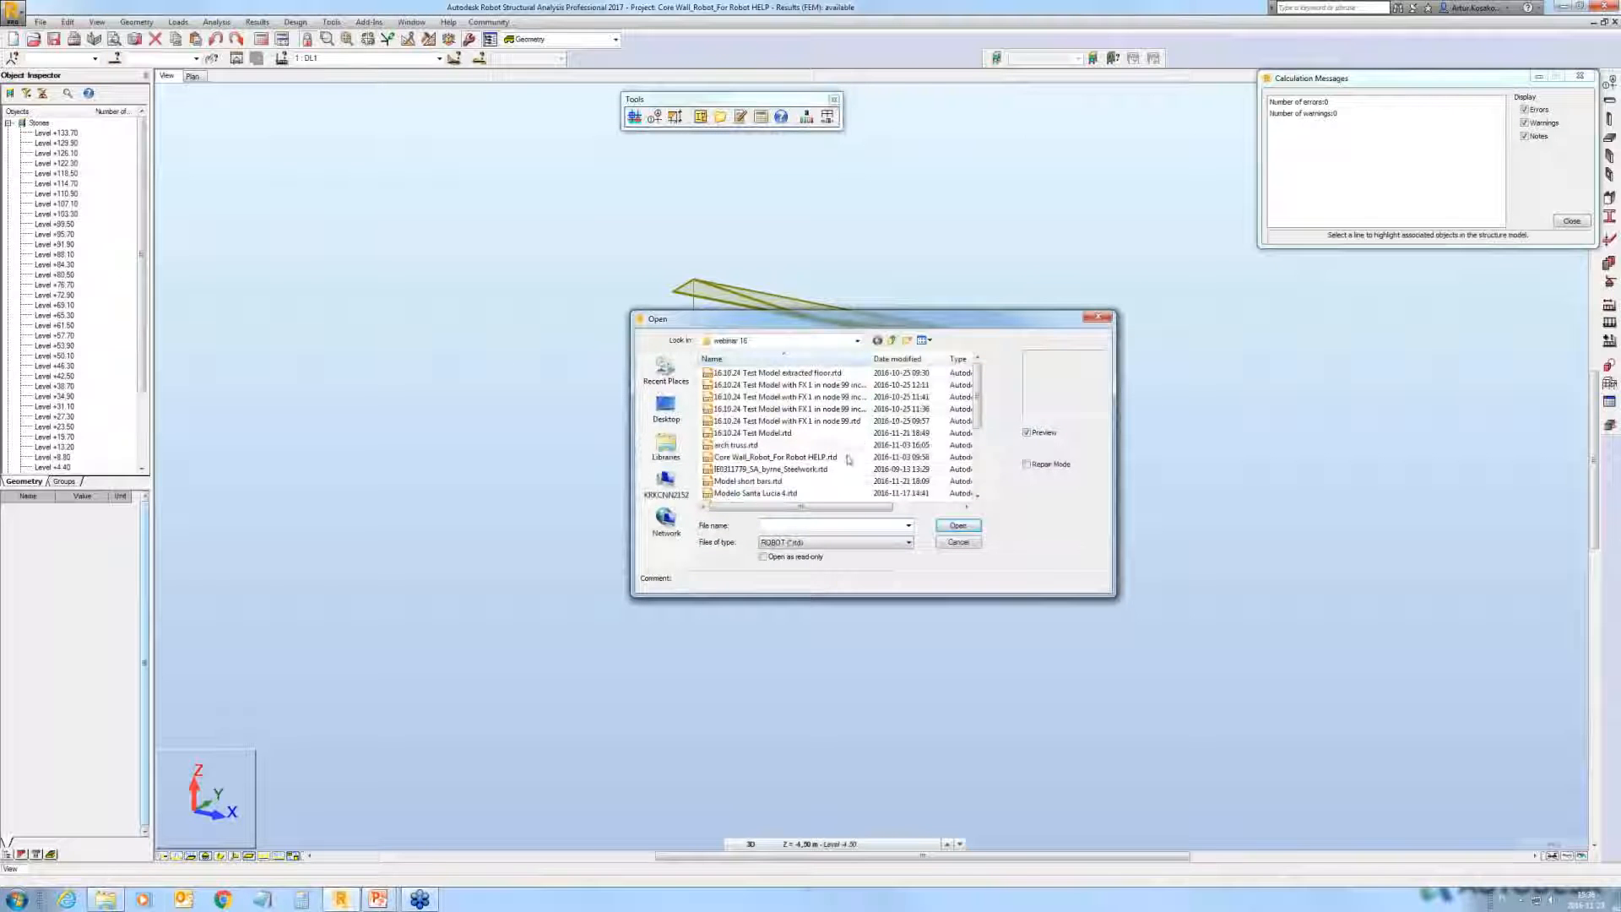
left_click(784, 433)
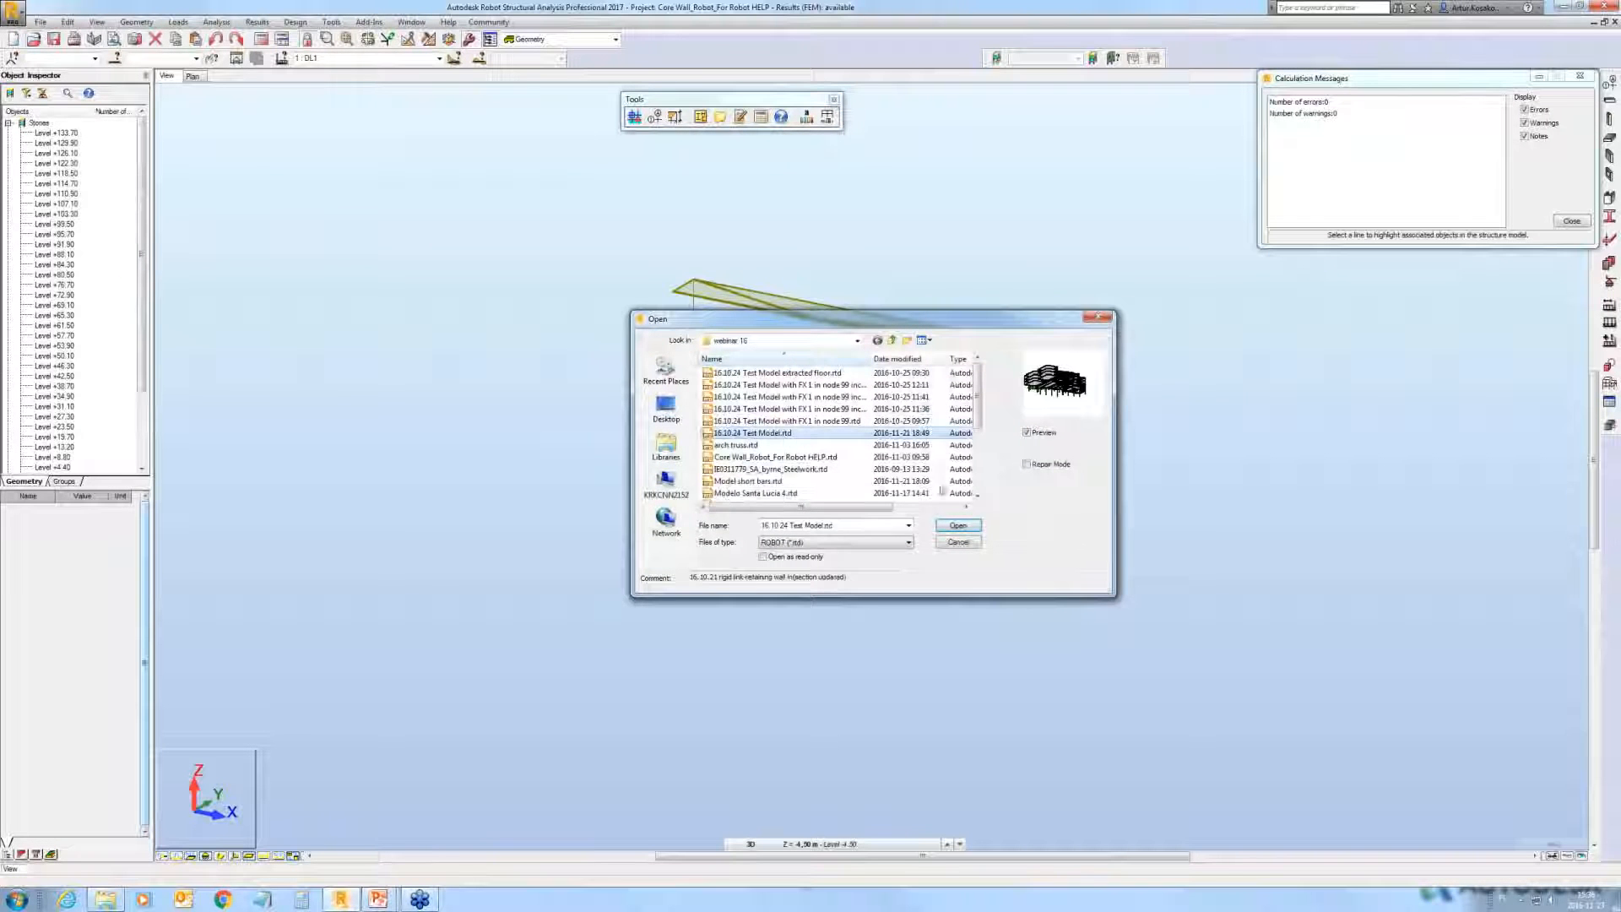
left_click(944, 524)
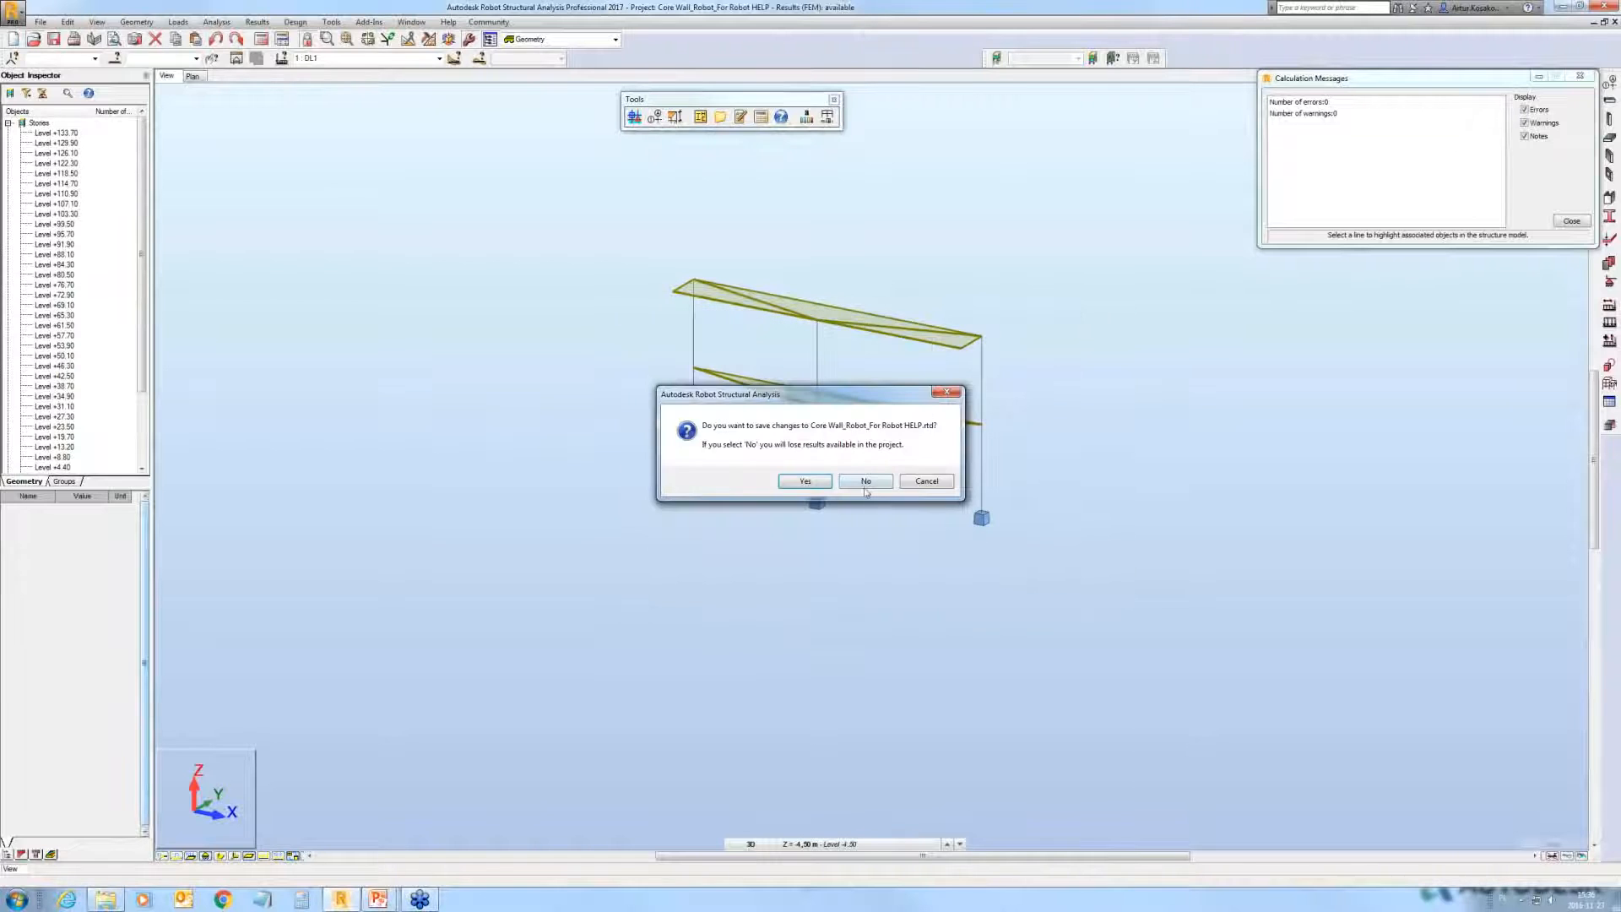
left_click(865, 481)
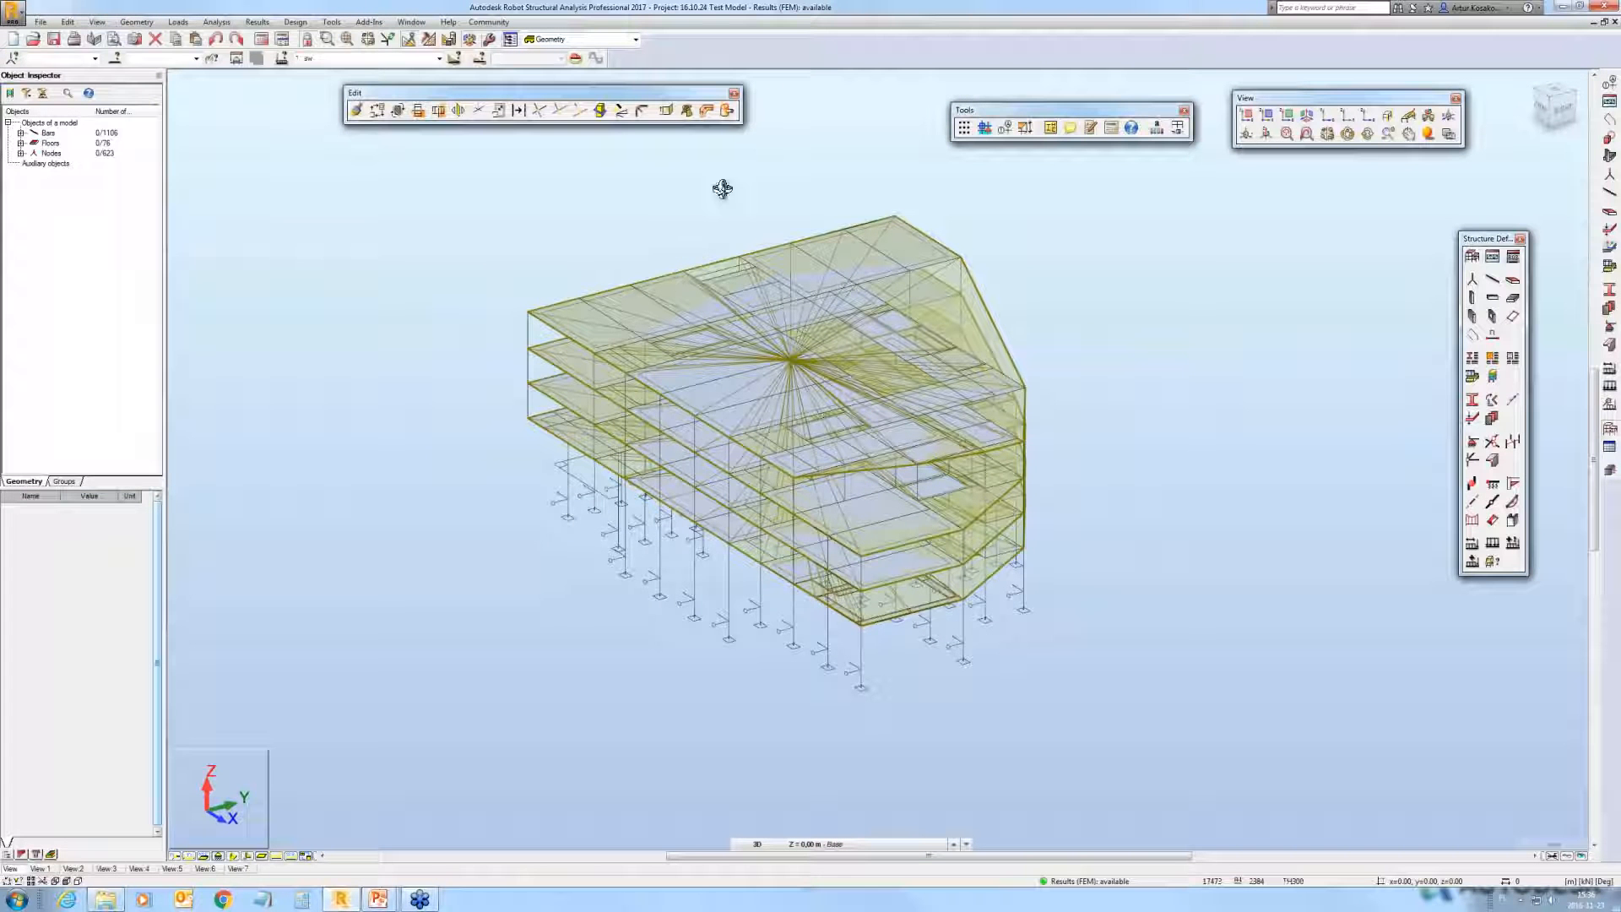
Step: Examine the equation-solving method and the DSC and RLINK options in the test model's structure analysis preferences
left_click(1179, 131)
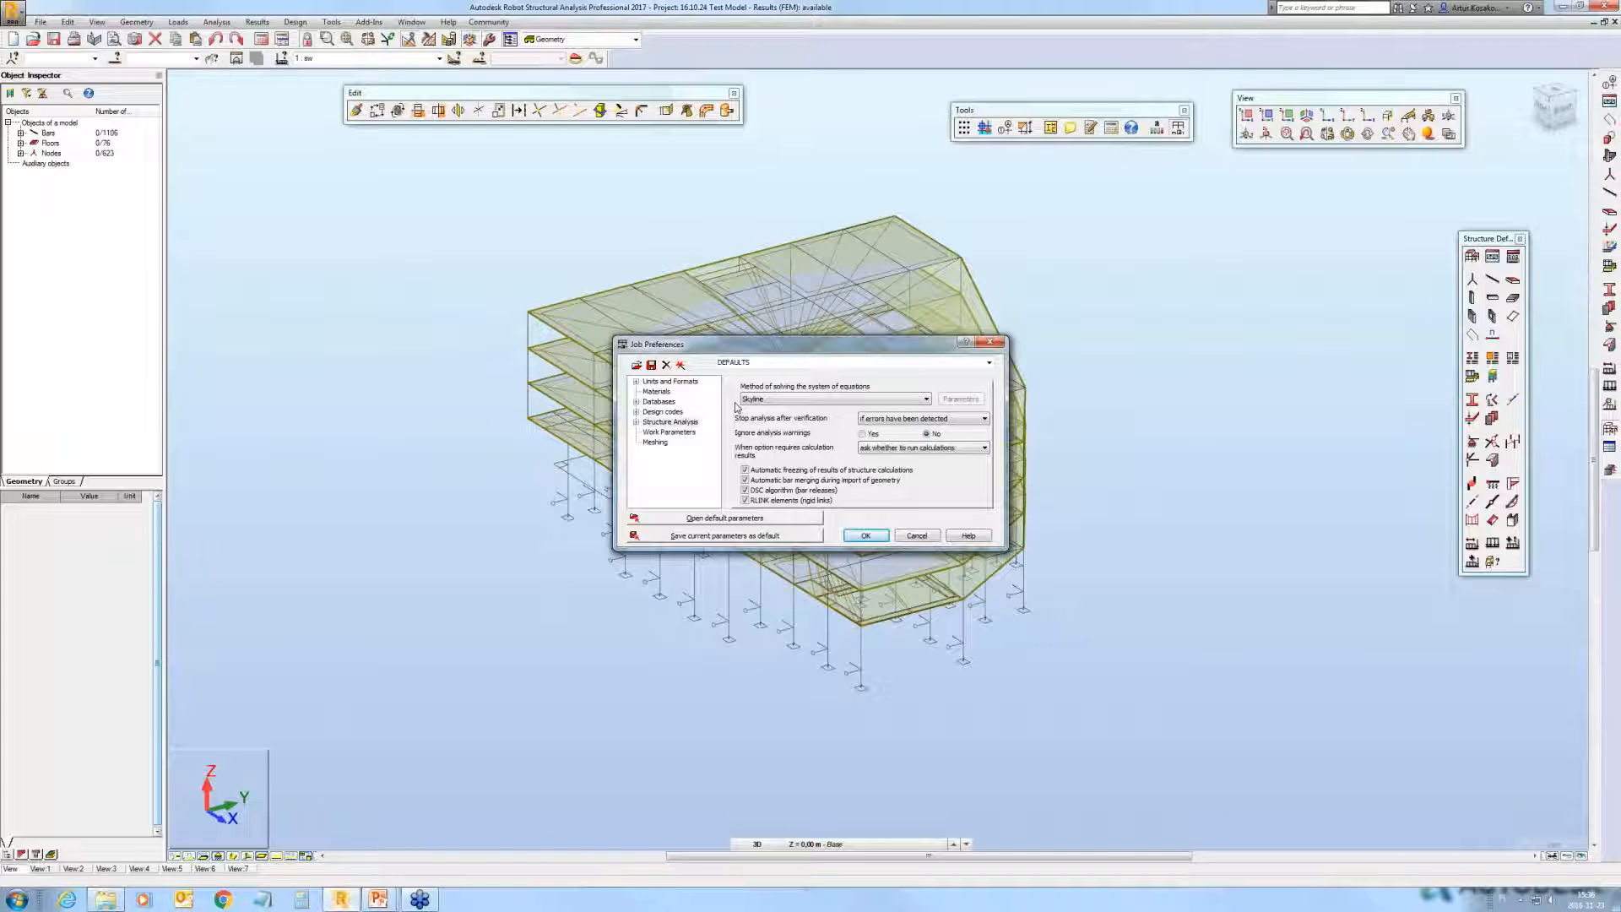
left_click_drag(844, 349, 913, 271)
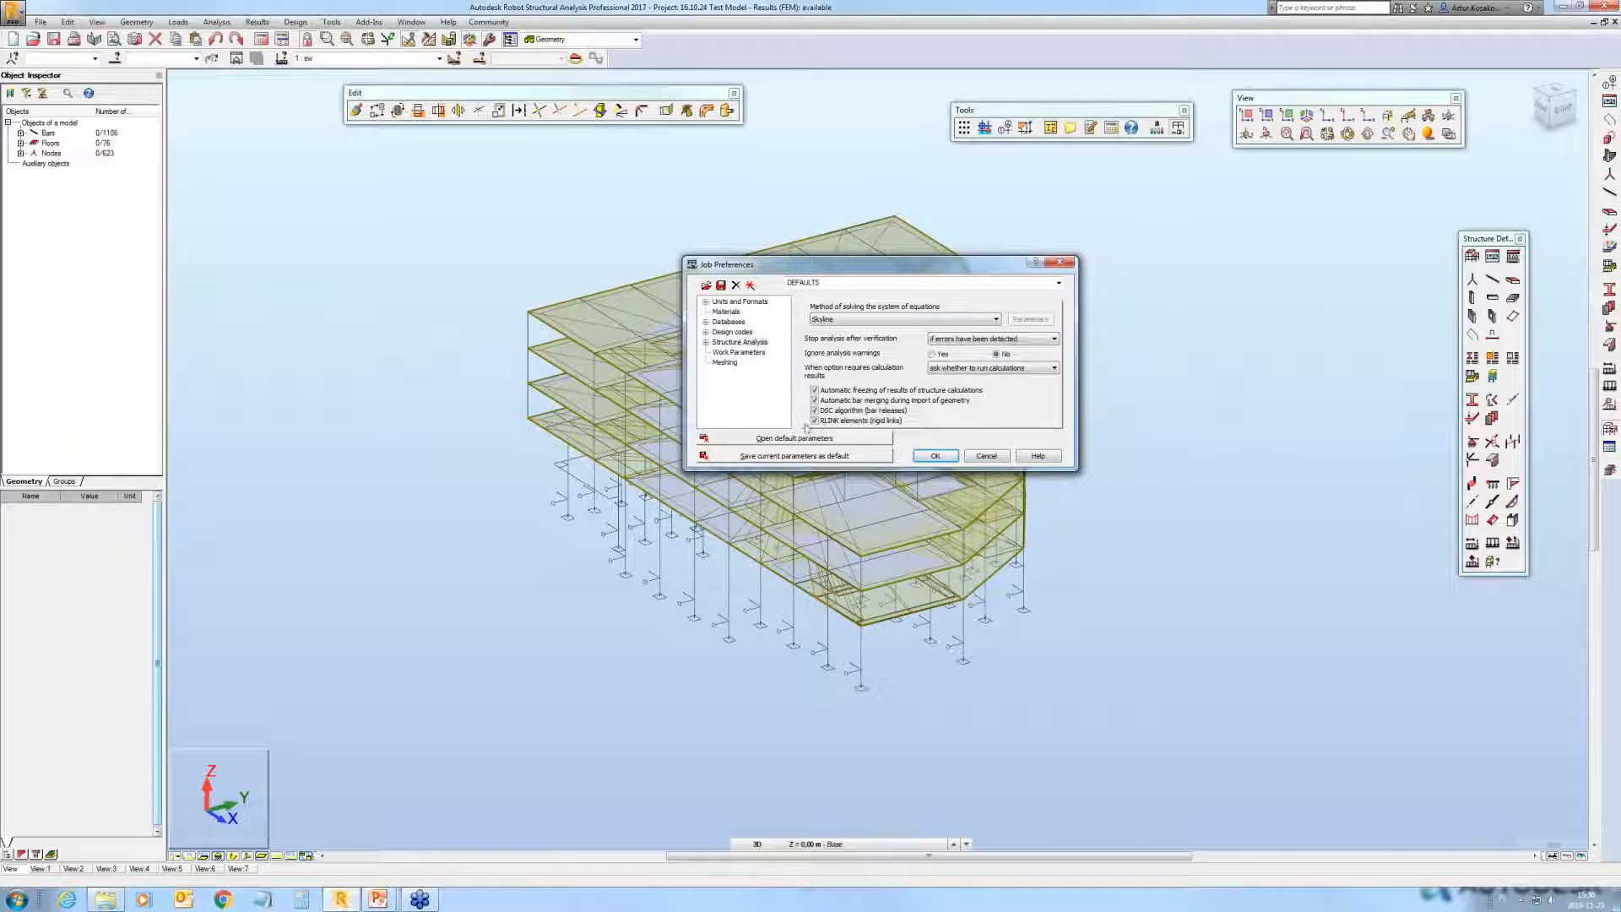
left_click_drag(1013, 264, 1316, 263)
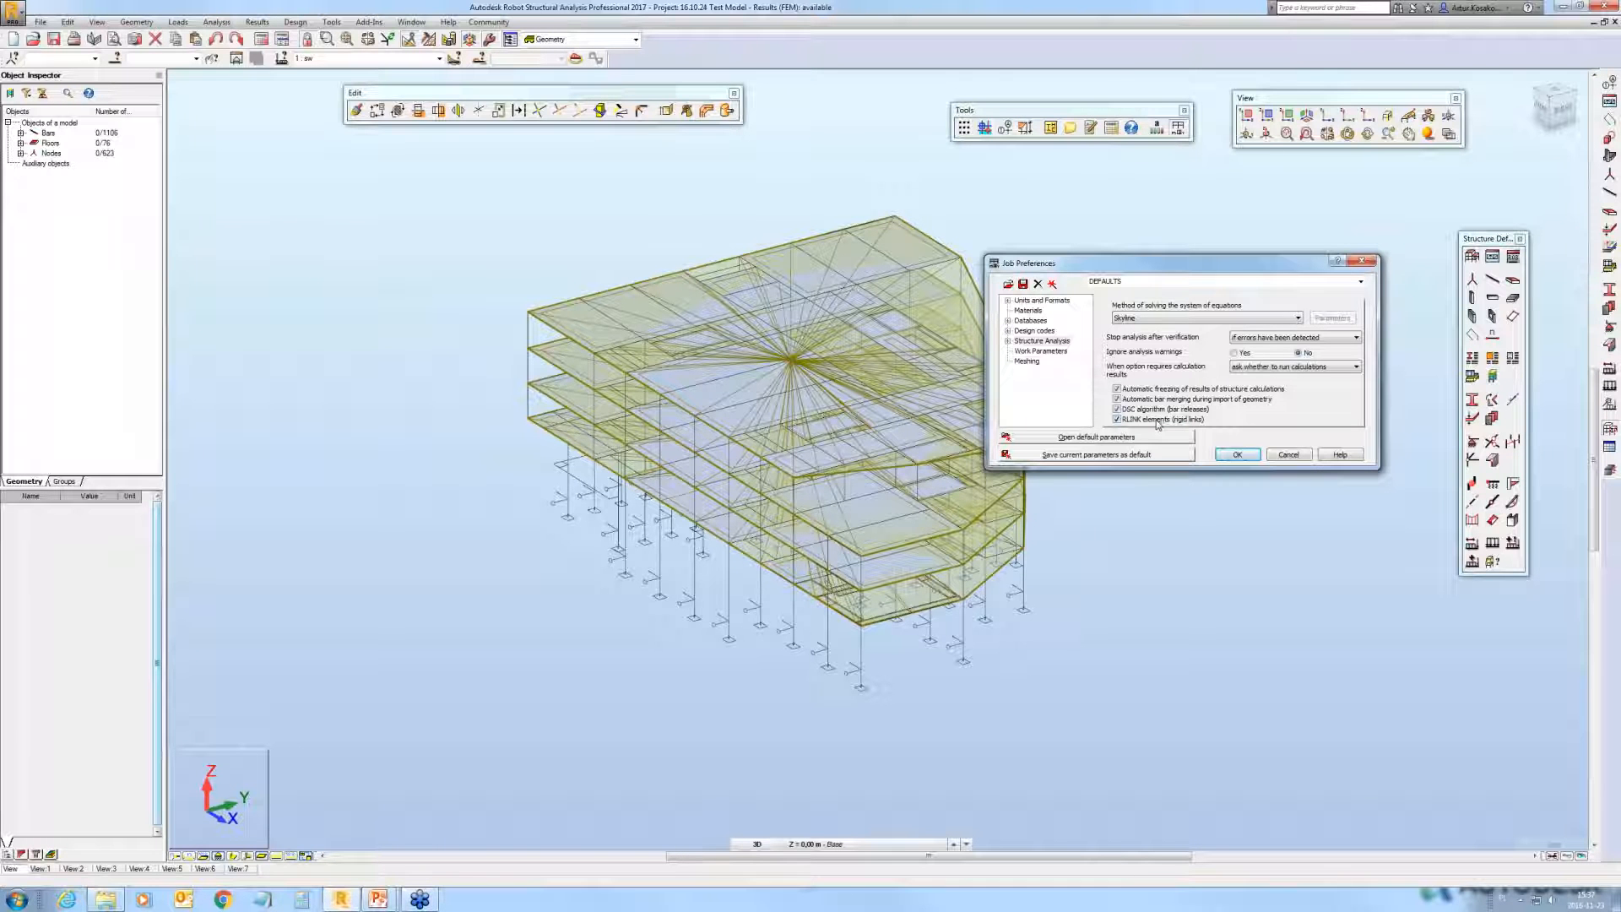
left_click(1288, 456)
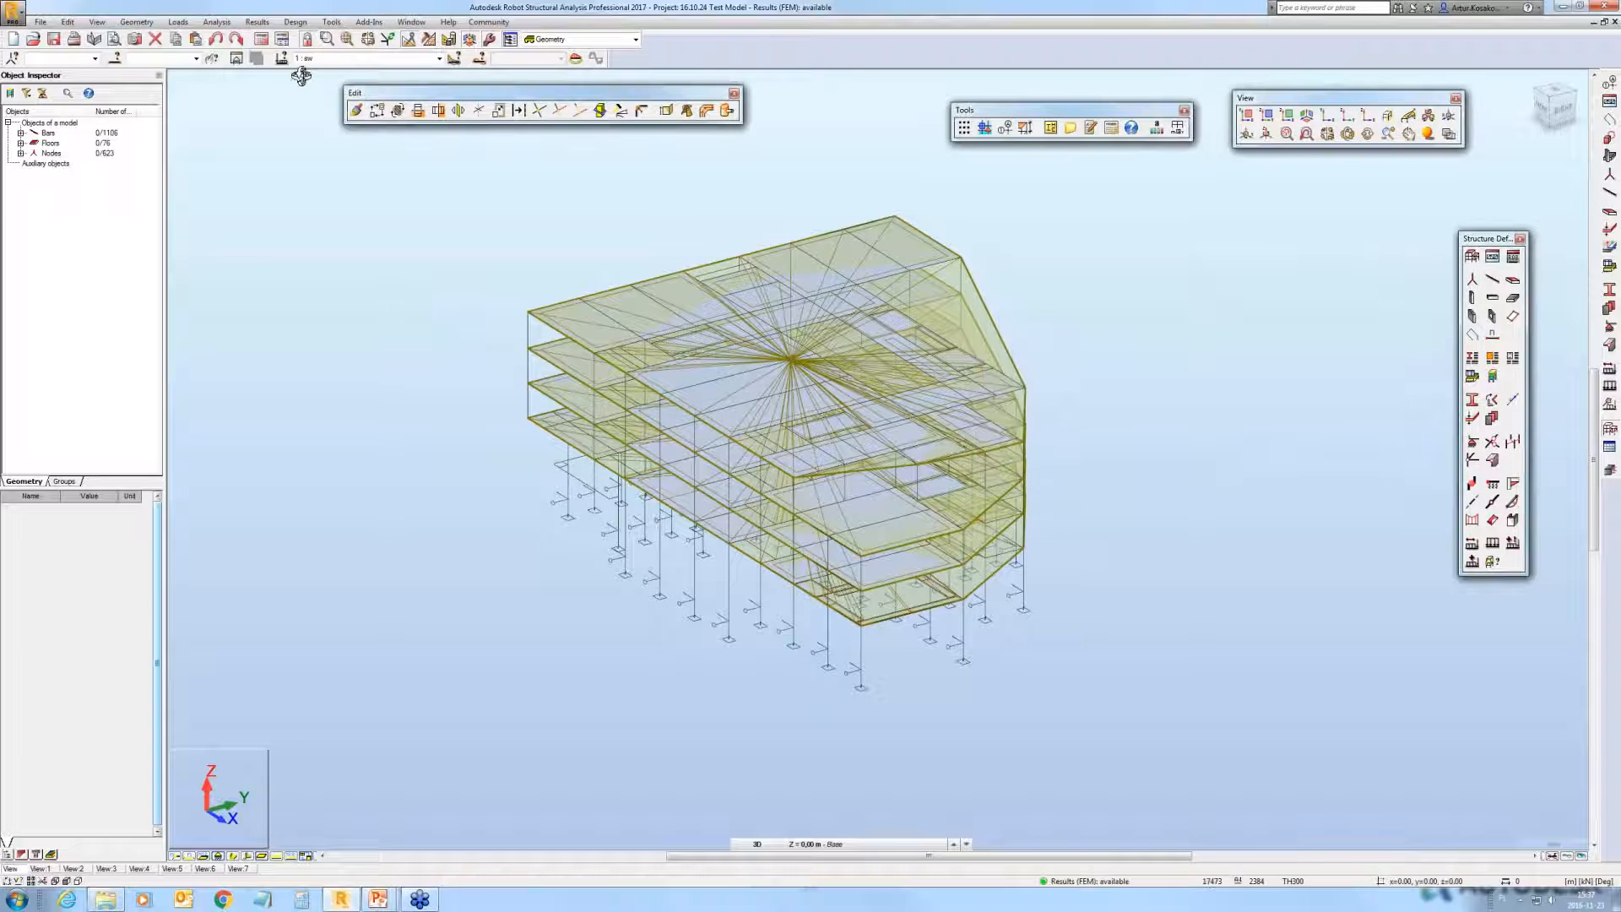
Step: Run the test model's analysis past the instability warning, and highlight the node from the RY-direction message in a front view
left_click(265, 41)
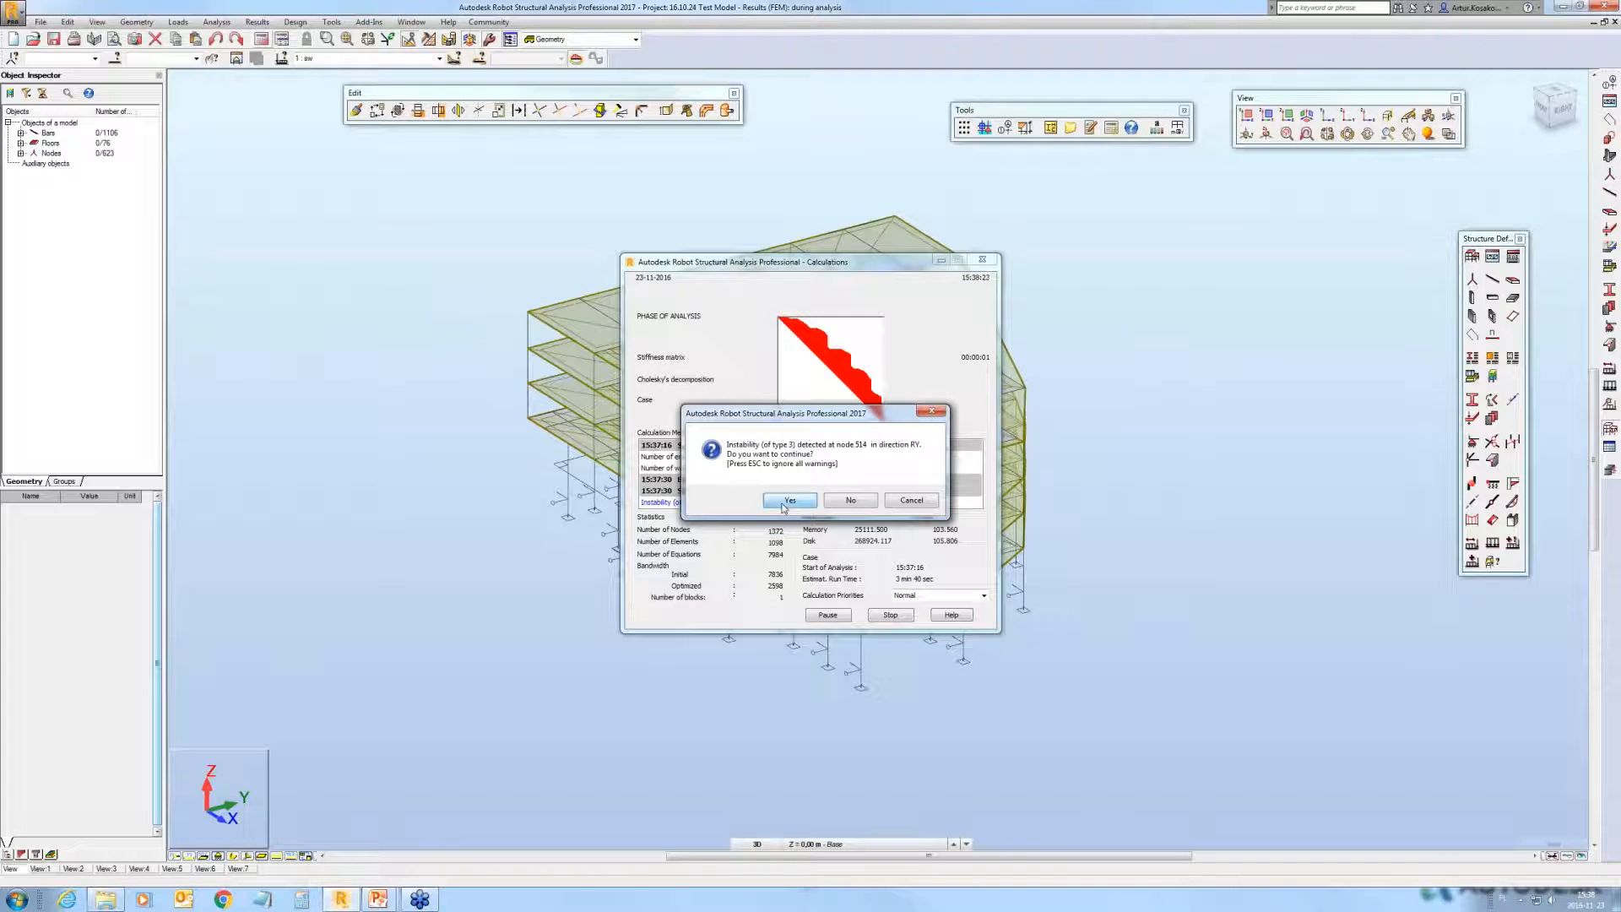
left_click(784, 503)
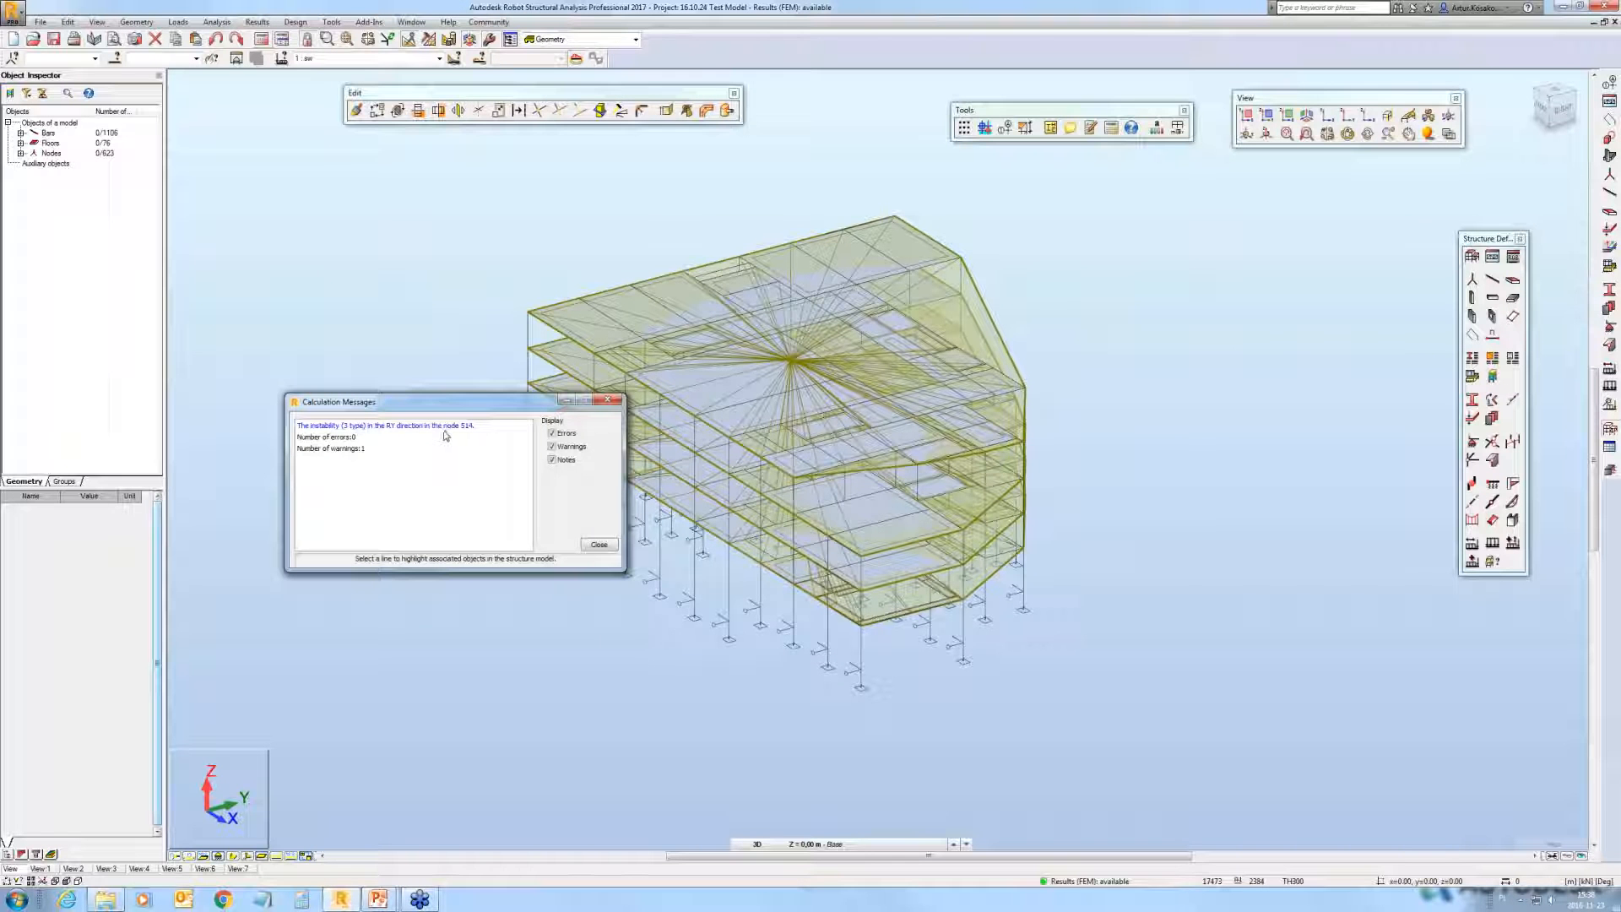
left_click(442, 427)
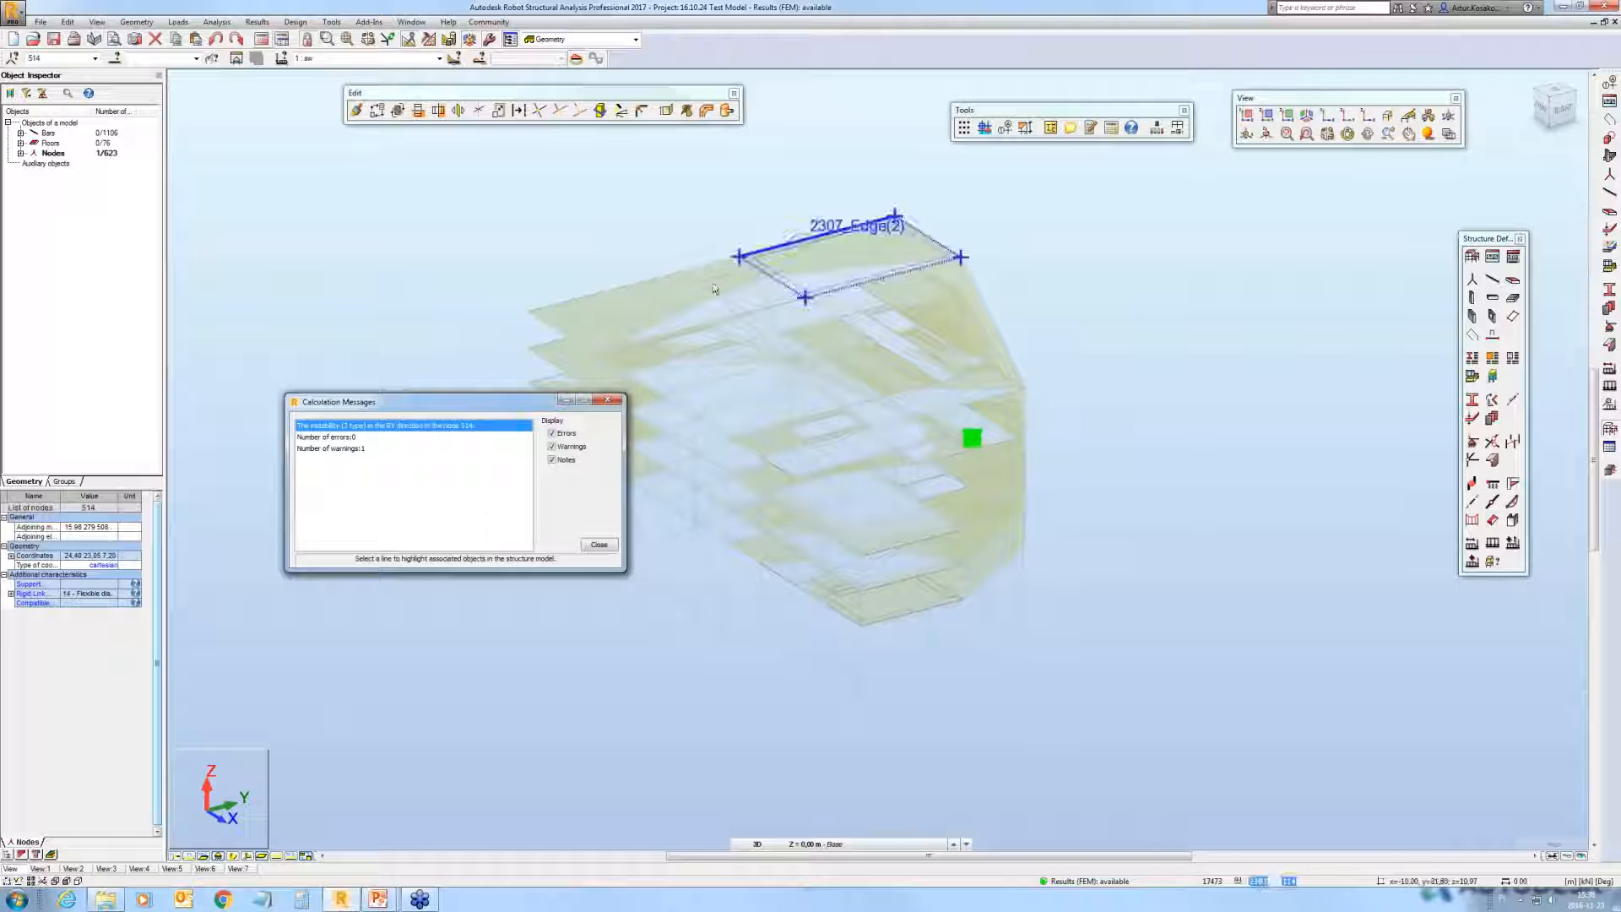
left_click(1364, 116)
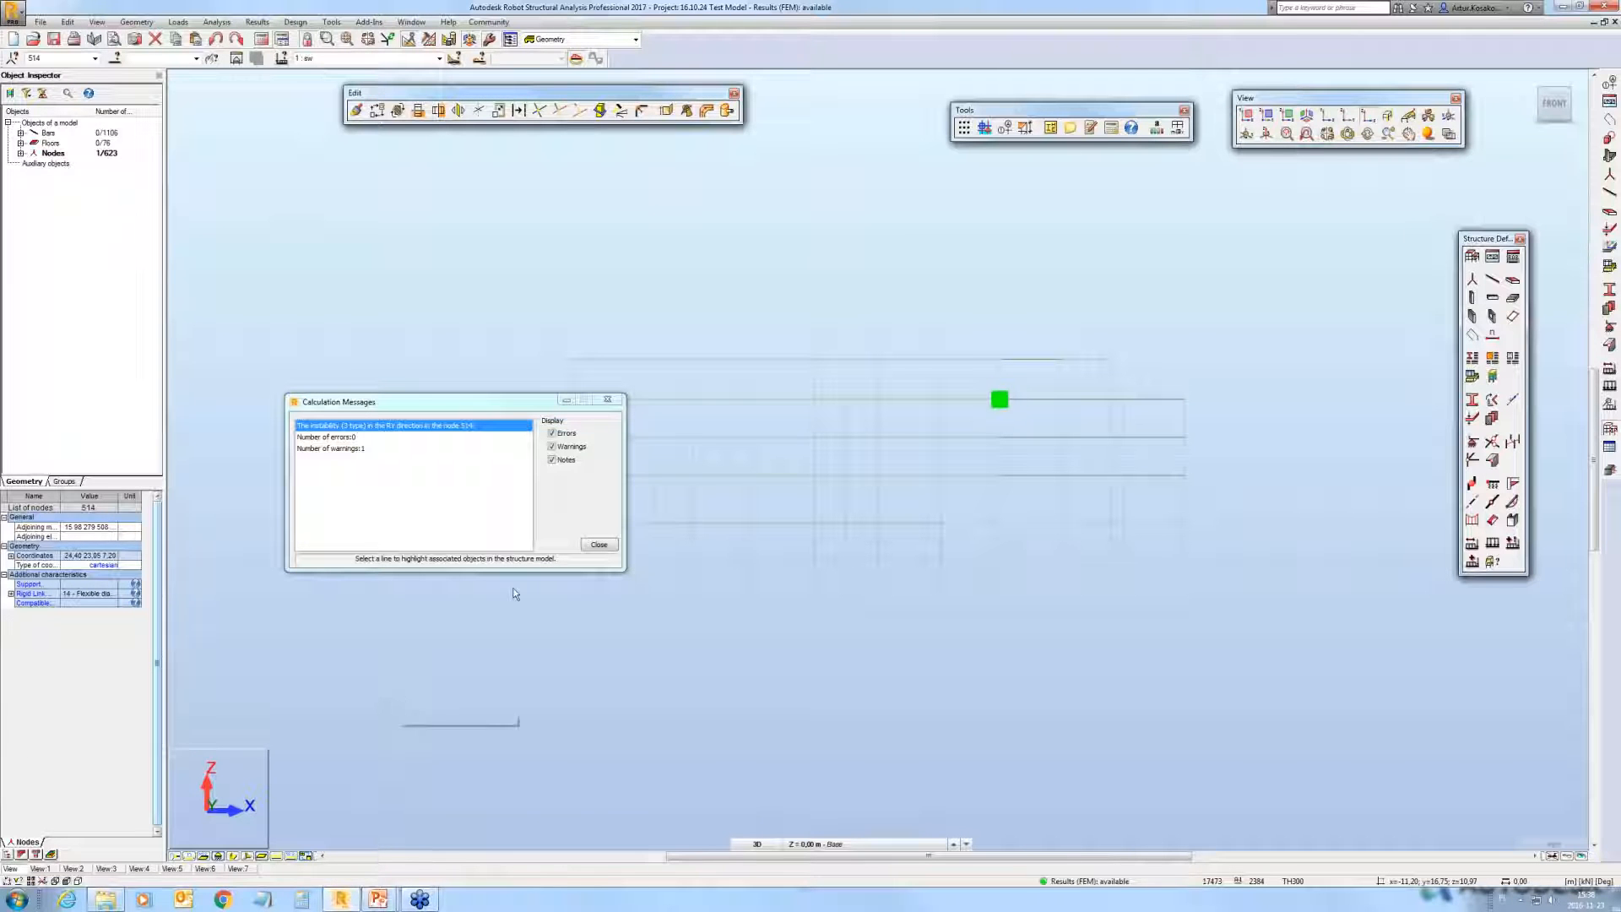
Step: Close the calculation messages and delete the top storey of the structure in the front view
left_click(607, 400)
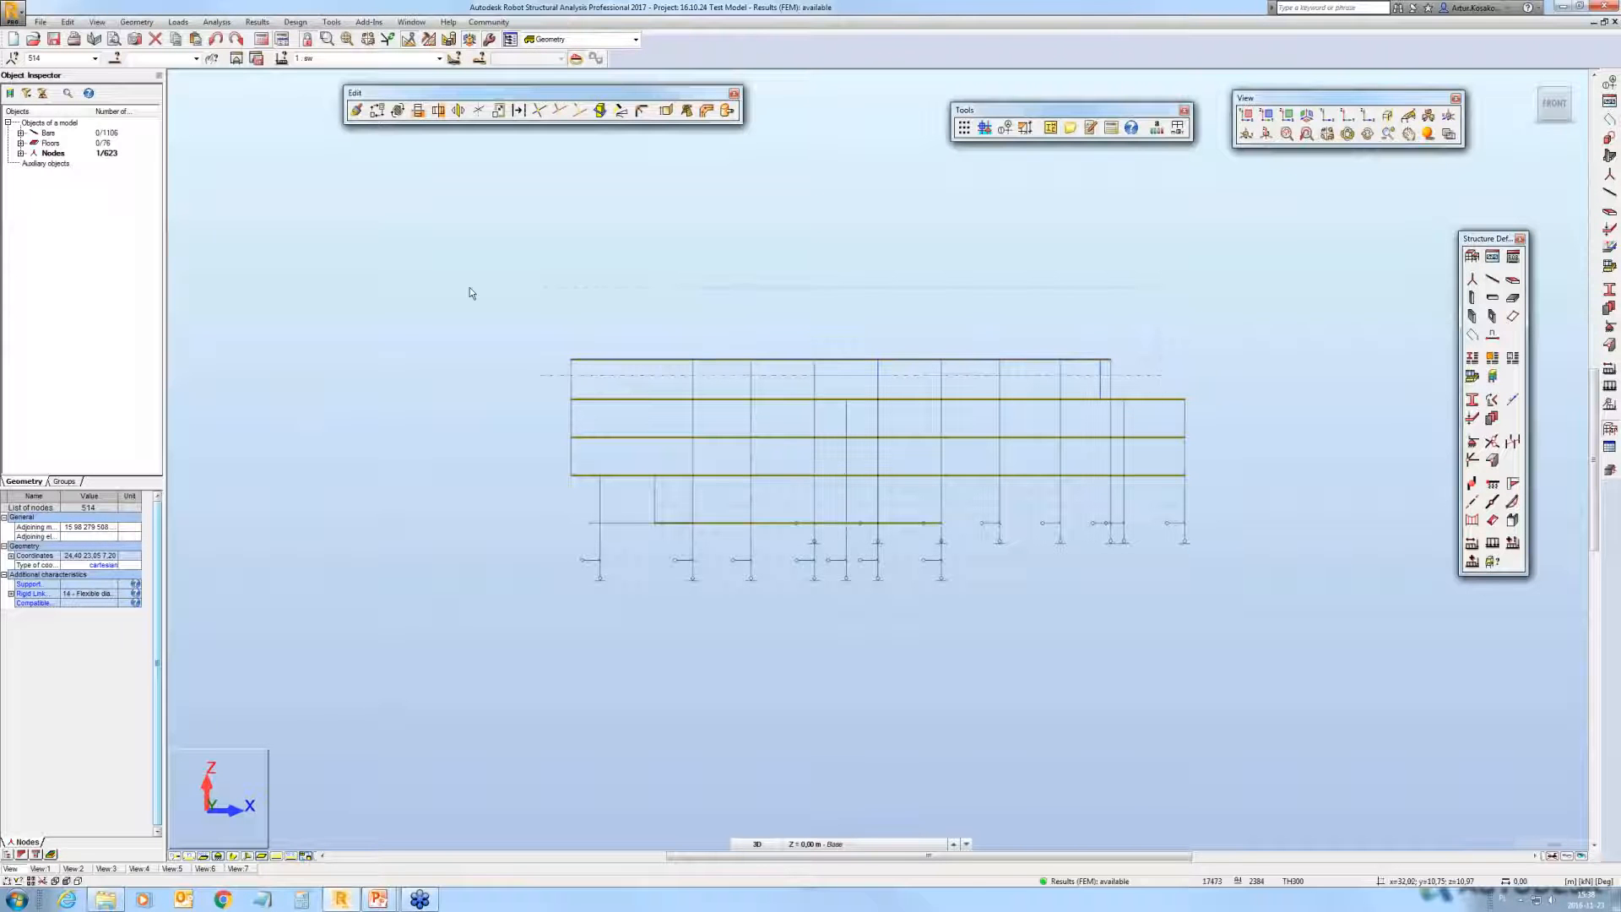
left_click(422, 291)
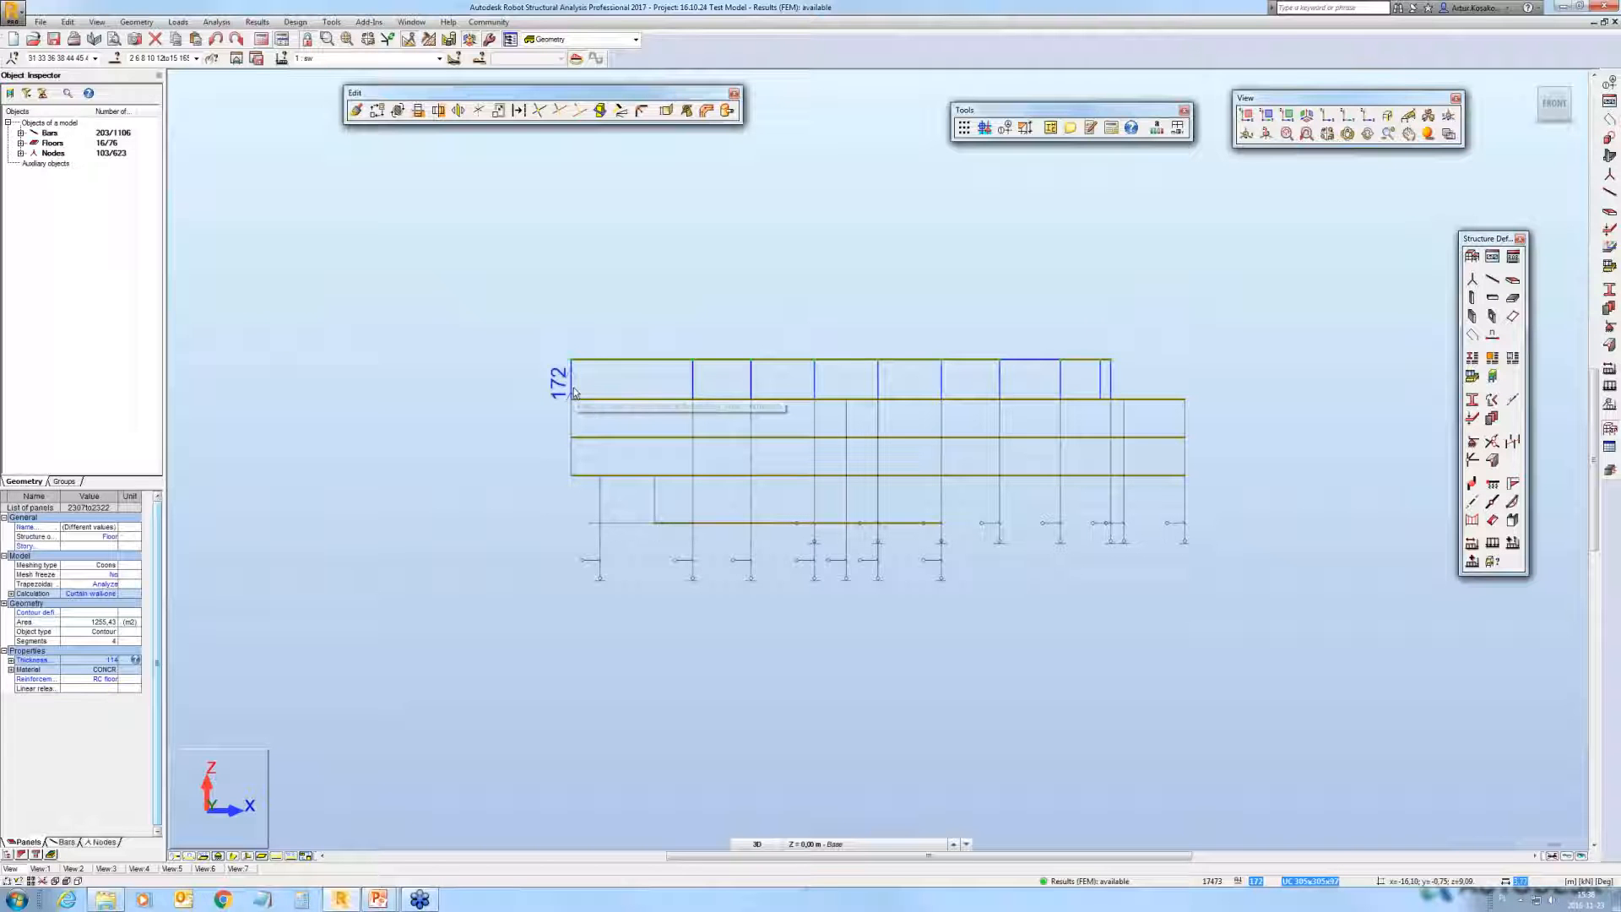
key("Delete")
left_click(863, 482)
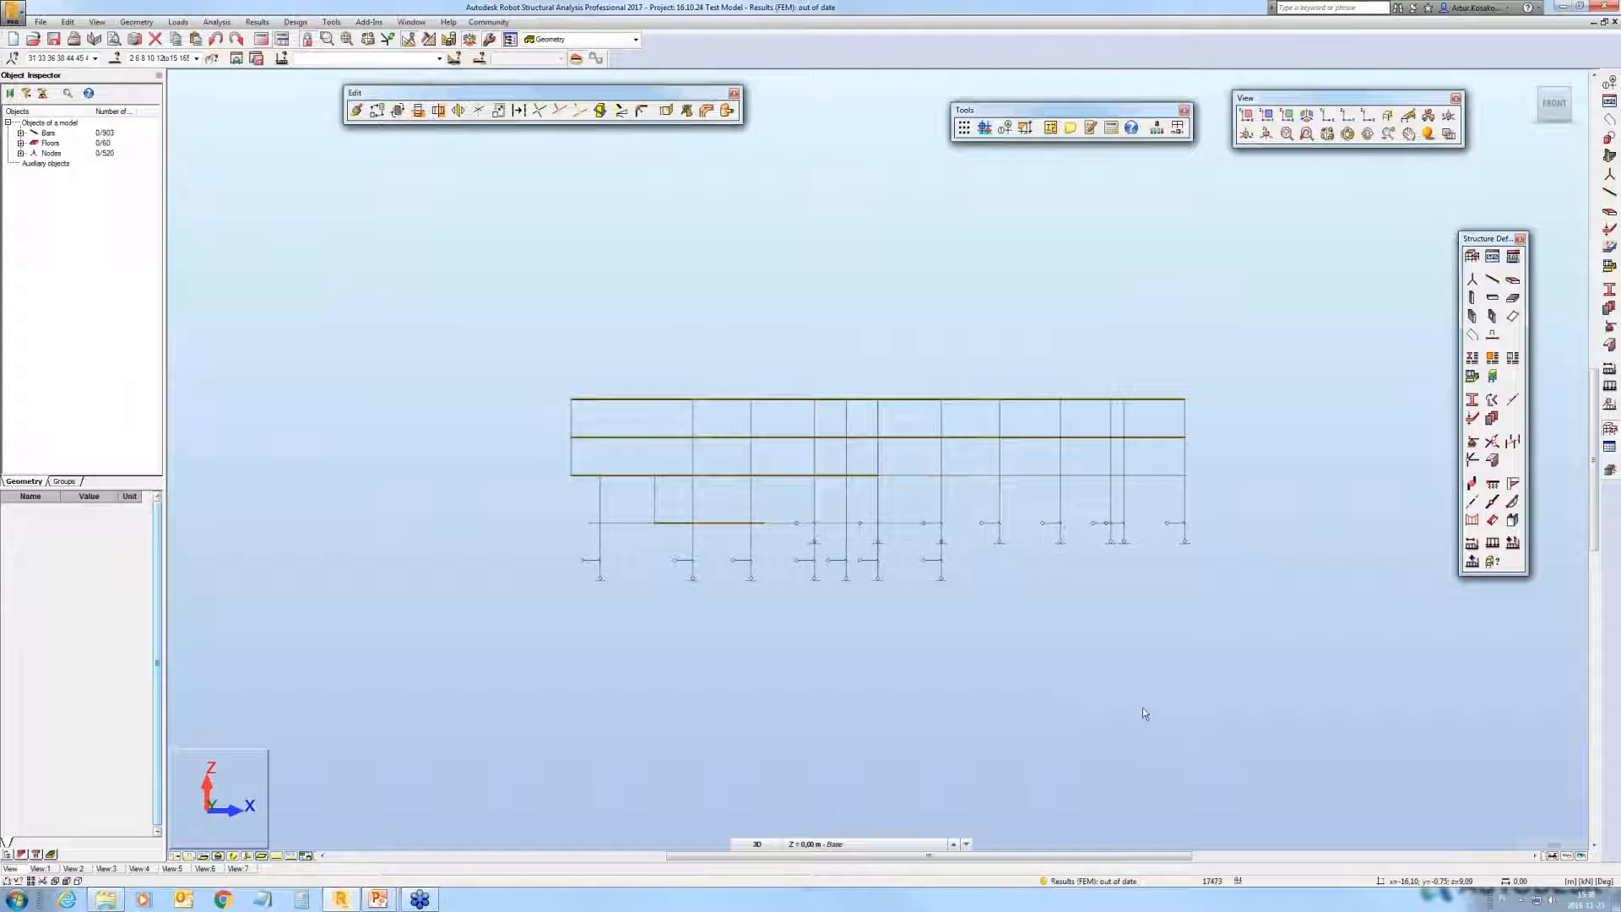
Step: Delete the storeys below the uppermost remaining one, removing only the selected bars and not the adjoining ones
left_click_drag(453, 646, 1268, 421)
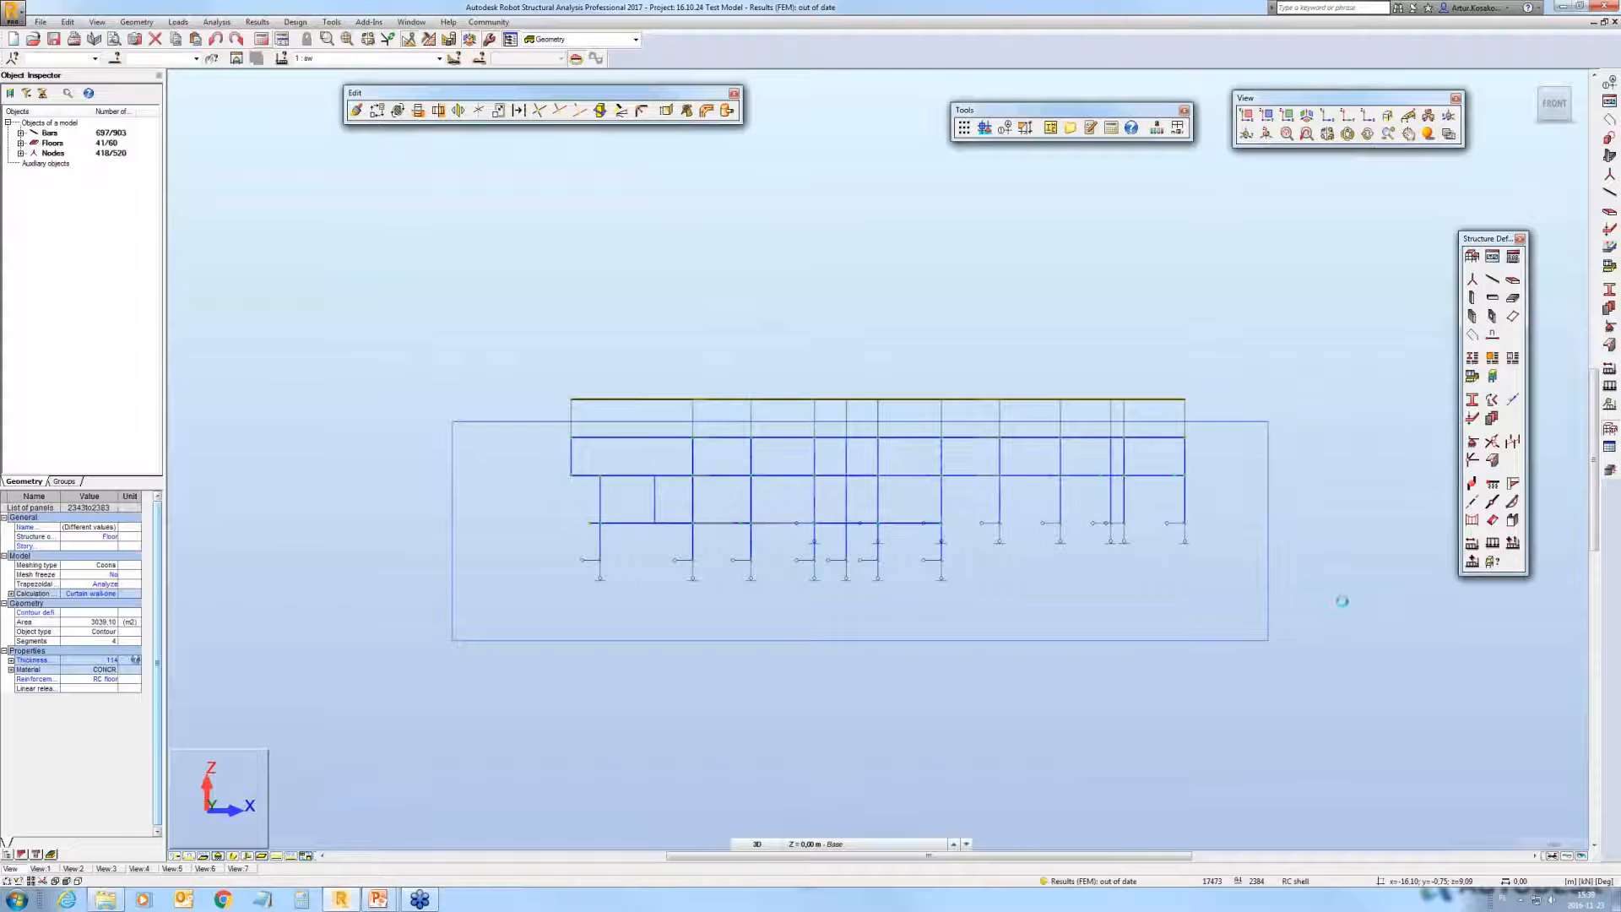
key("Delete")
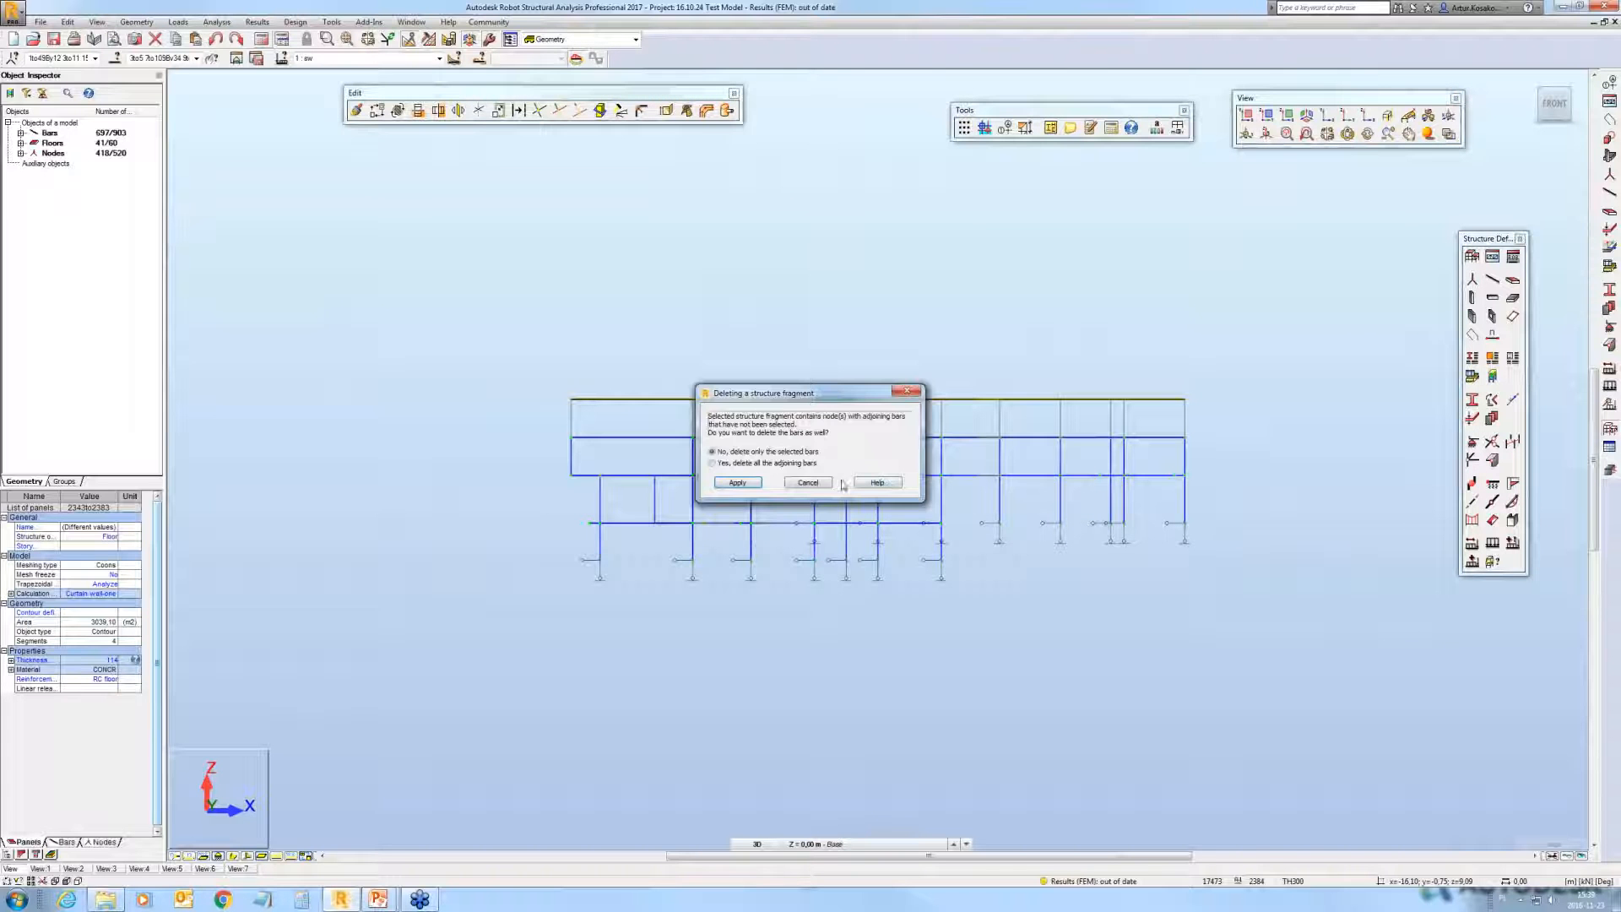
left_click(739, 482)
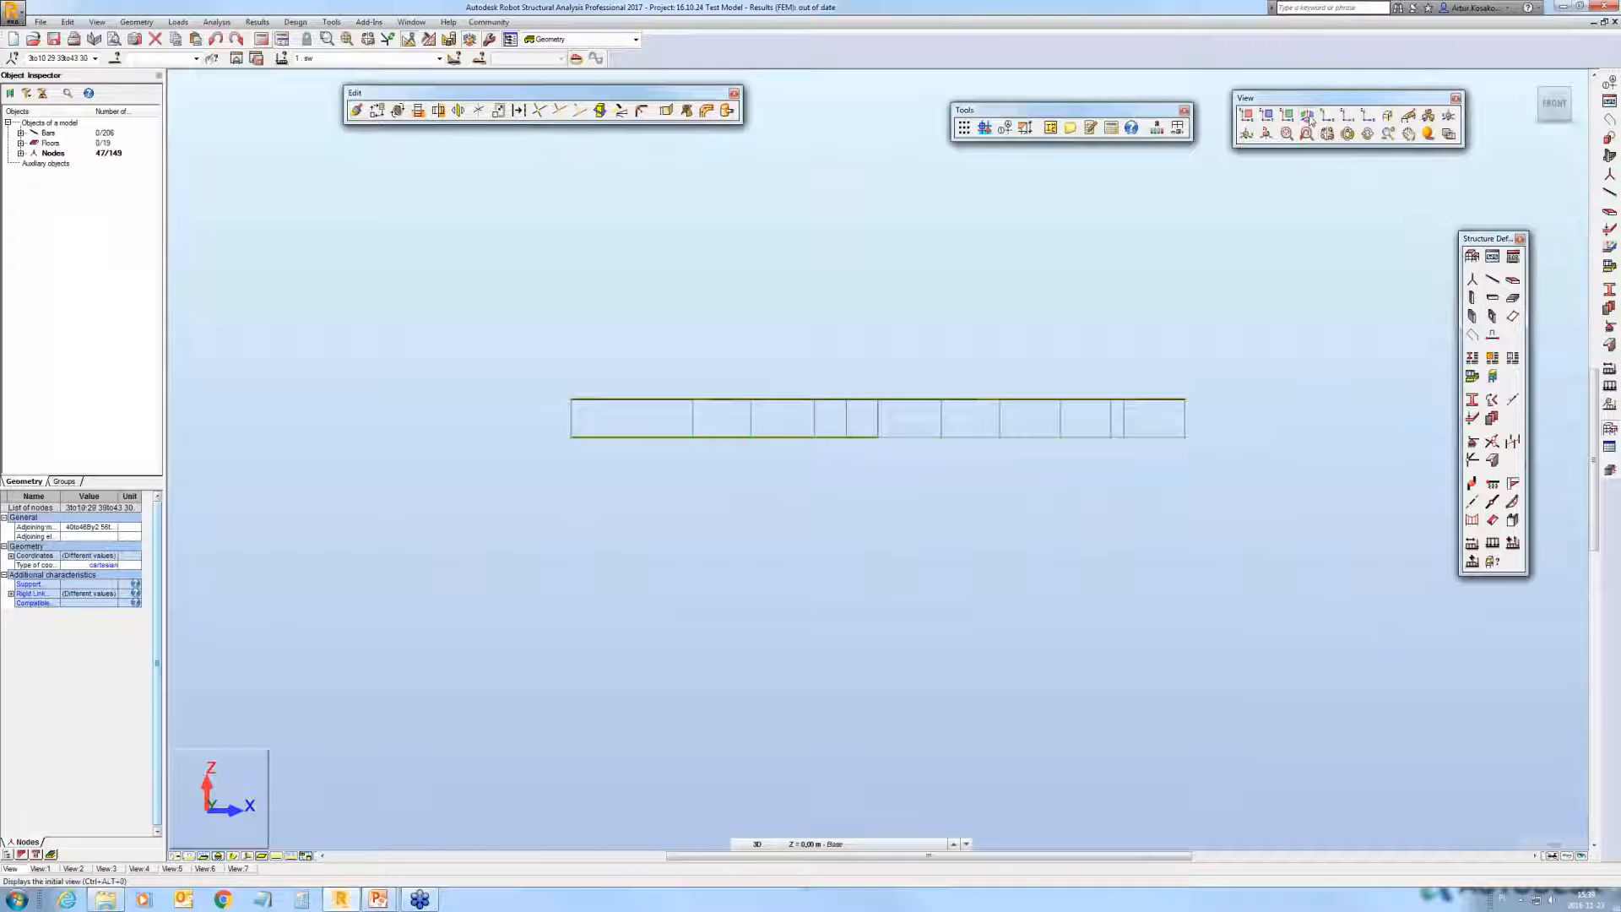
Step: Show the remaining storey in 3D and delete the rigid link that ties its lower column nodes together
left_click(1308, 118)
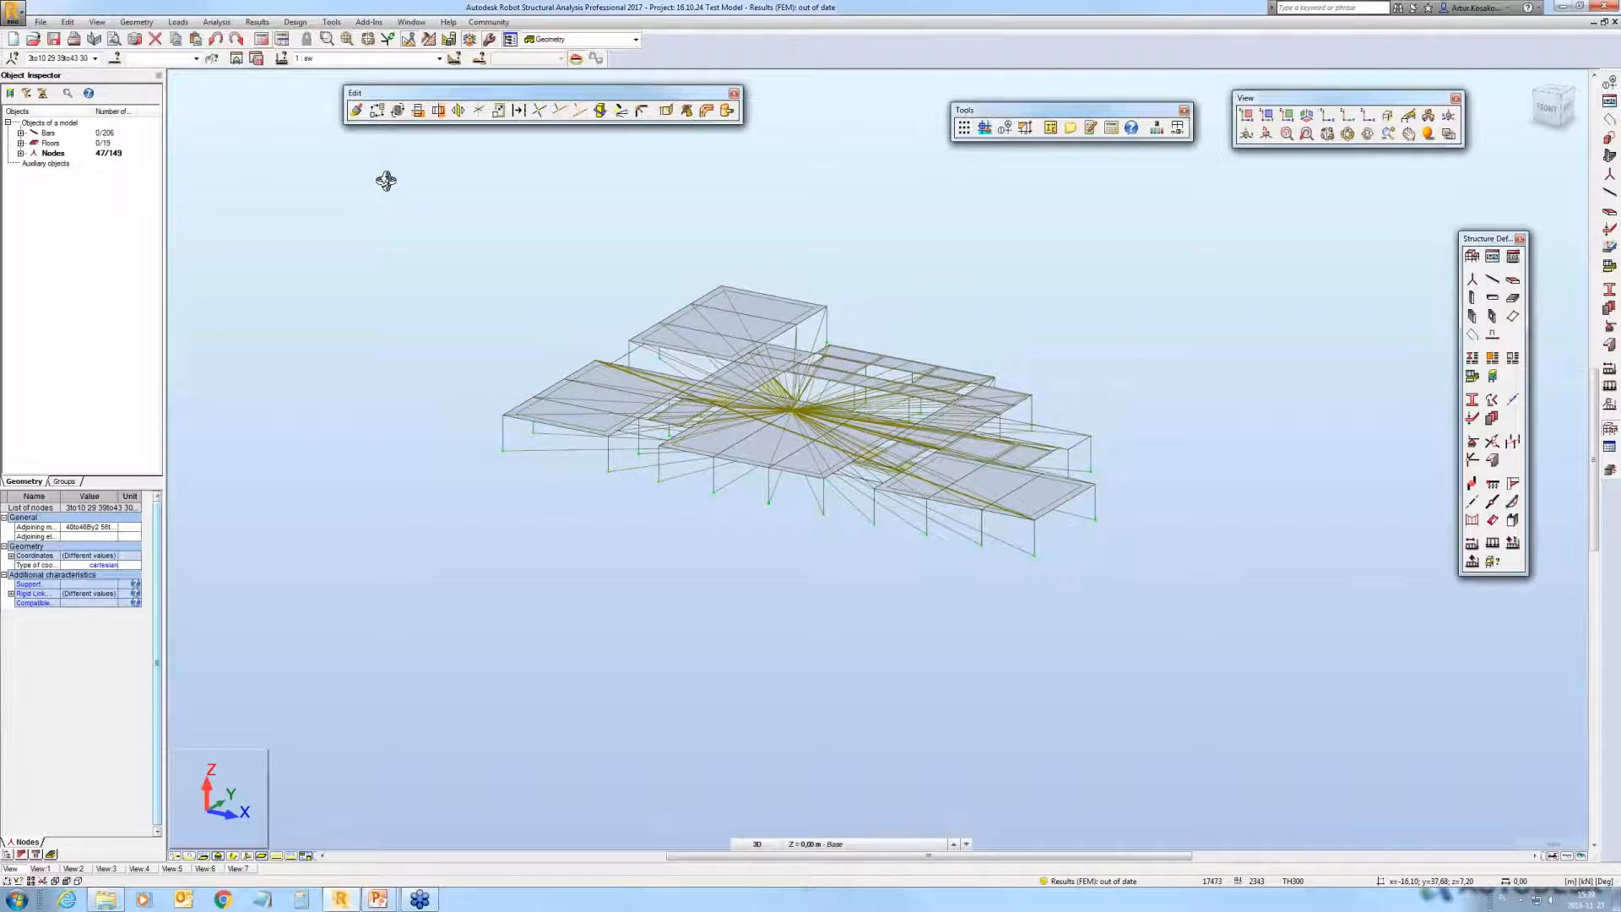
middle_click_drag(386, 181, 387, 135, "shift")
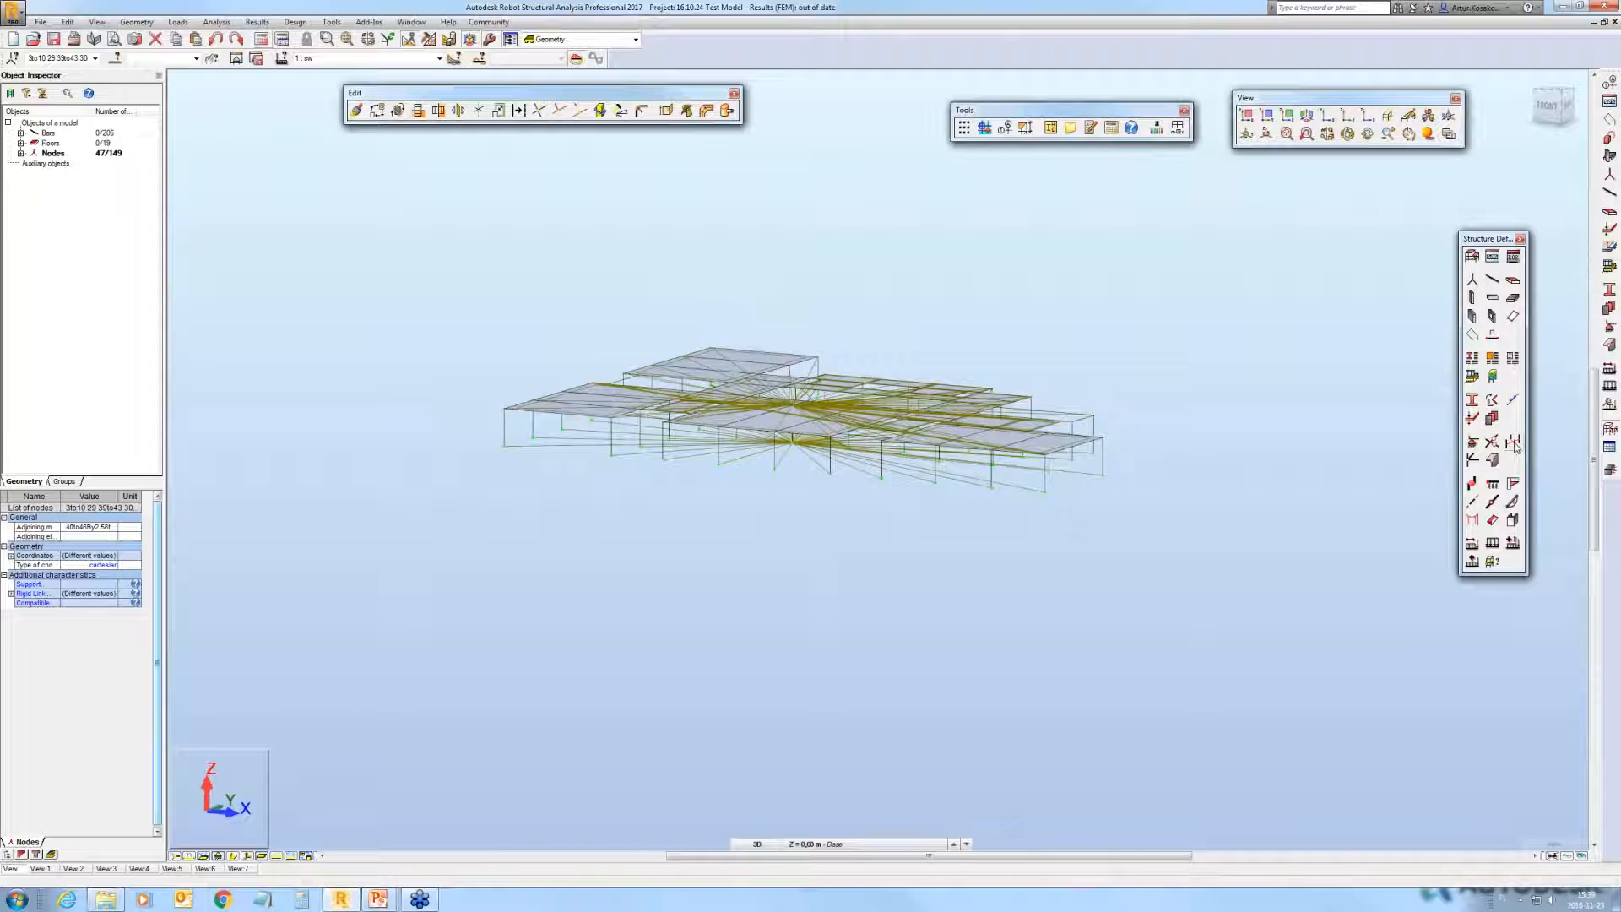
left_click(1512, 443)
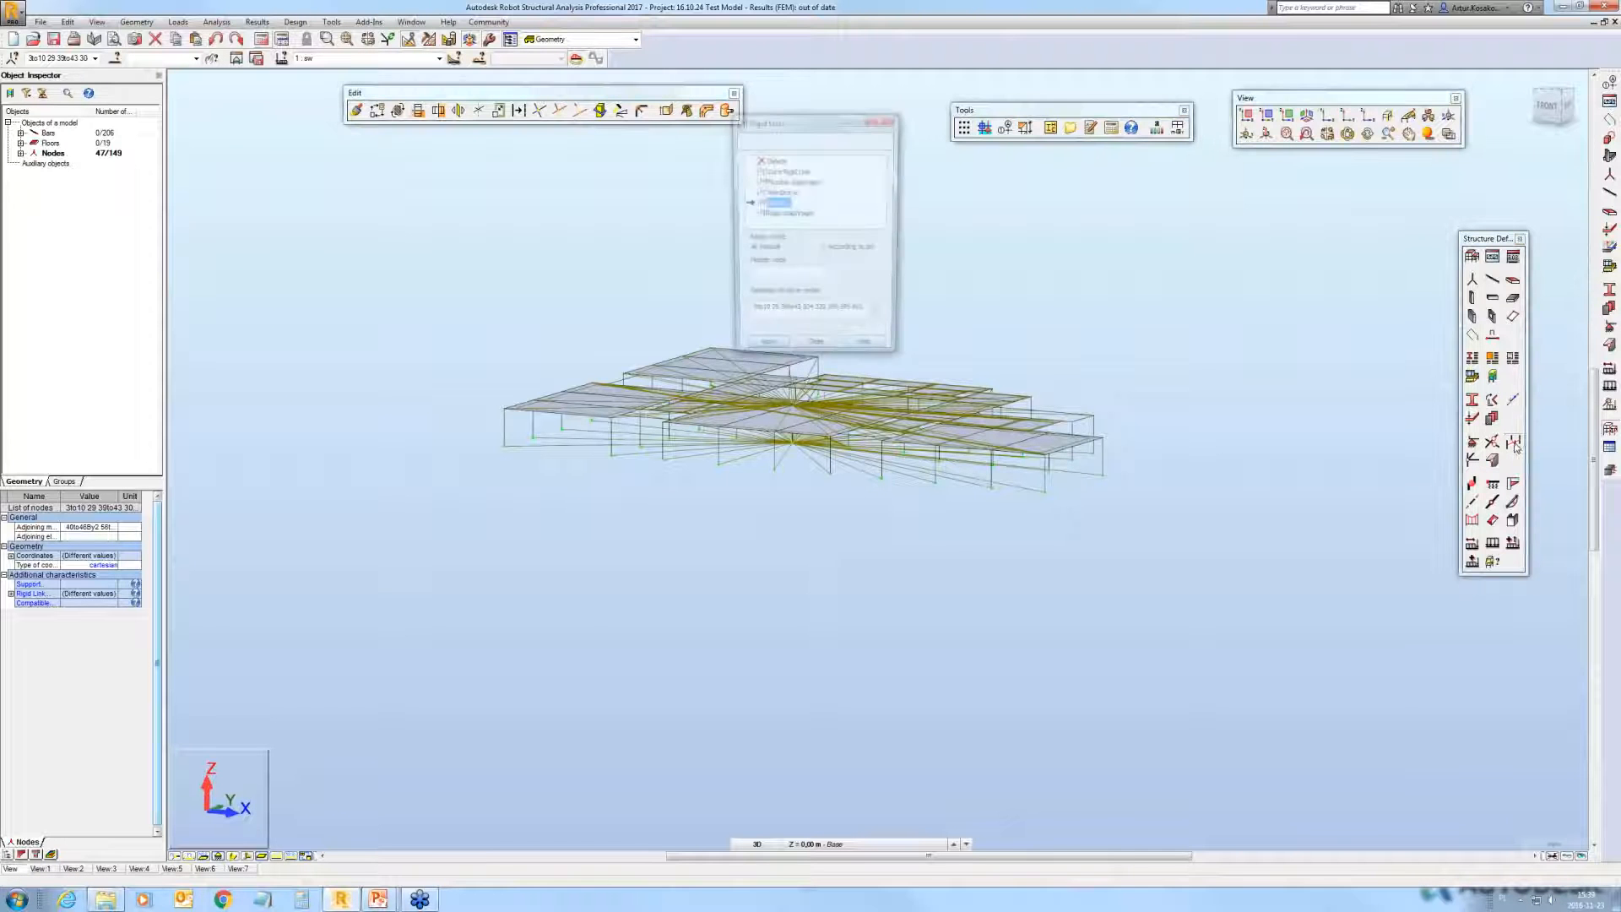
left_click(796, 447)
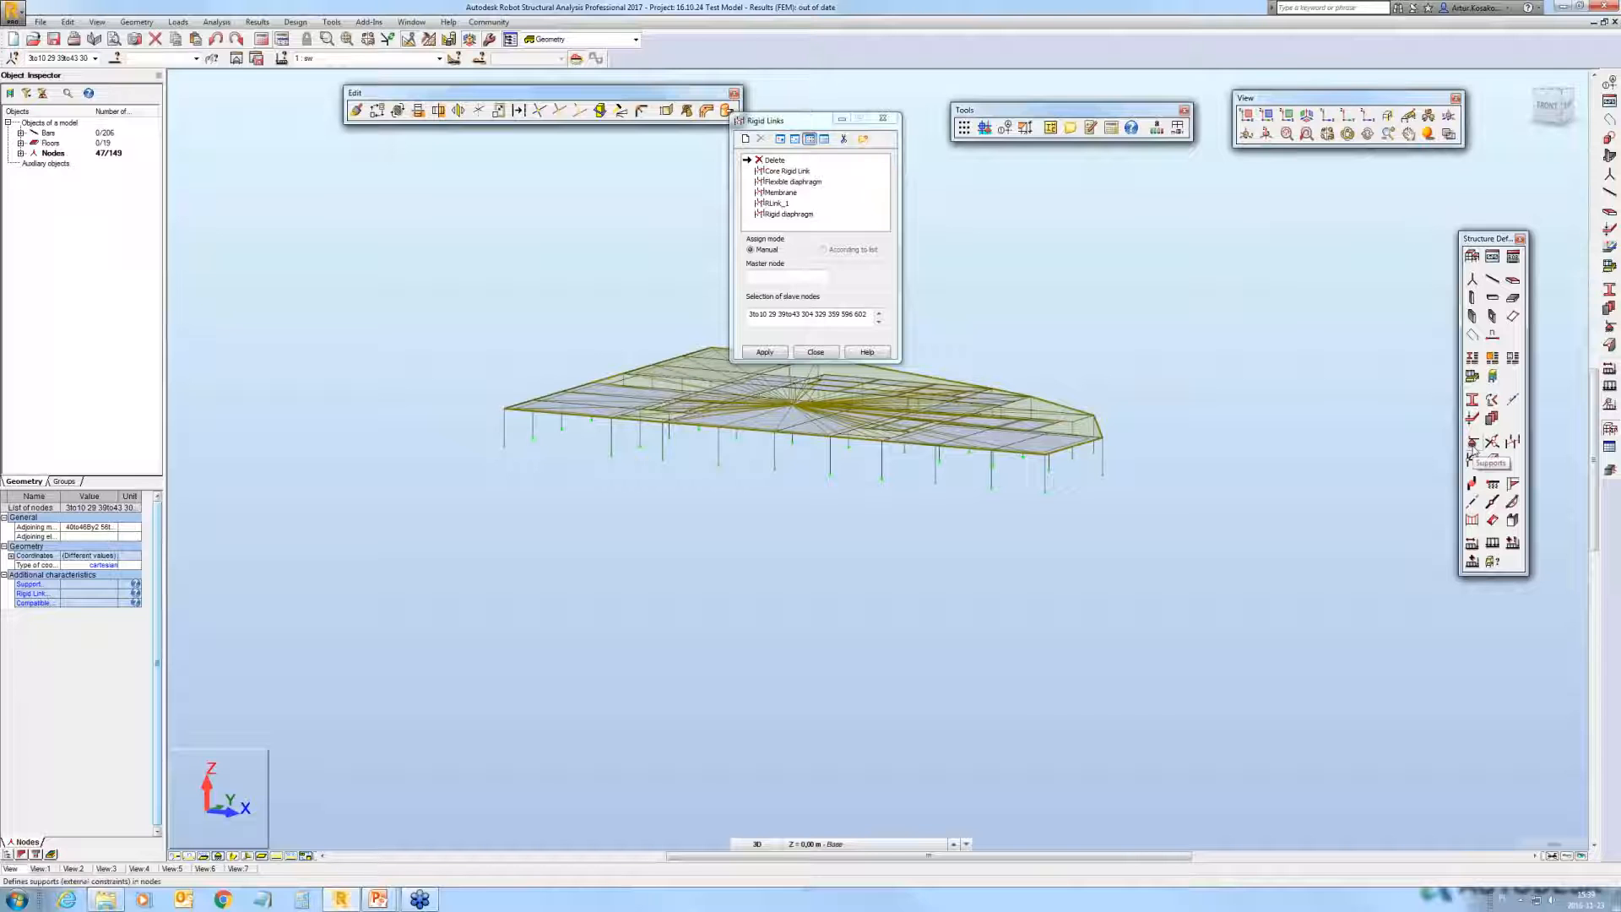
Step: Assign Fixed supports to the selected column base nodes and run the analysis, stopping it at the instability warning
left_click(1472, 447)
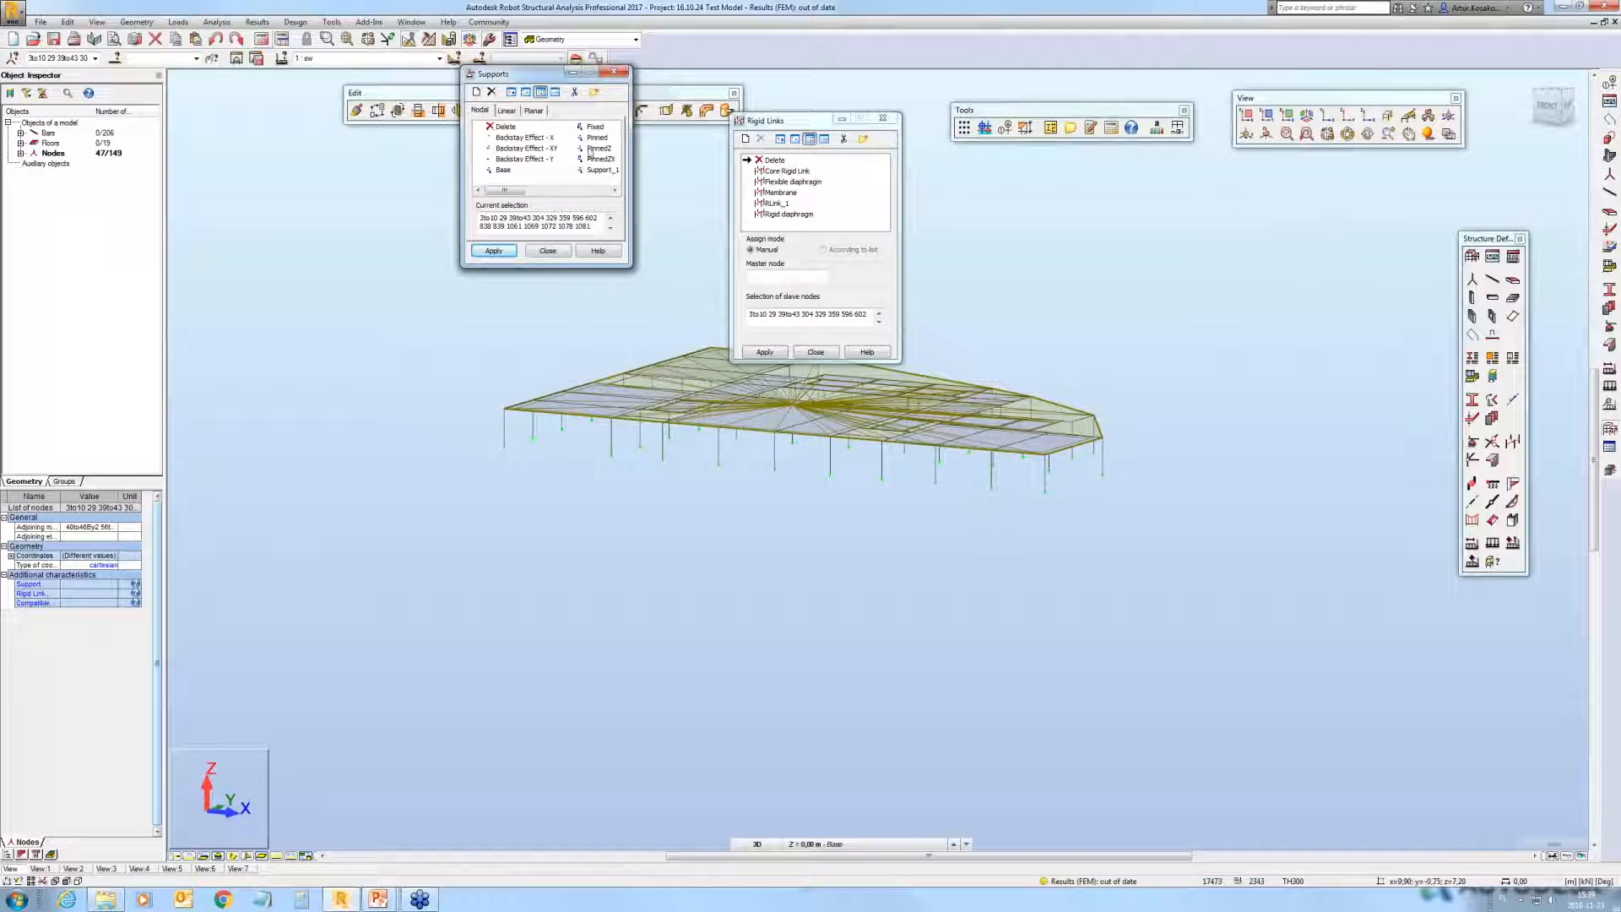
left_click(490, 251)
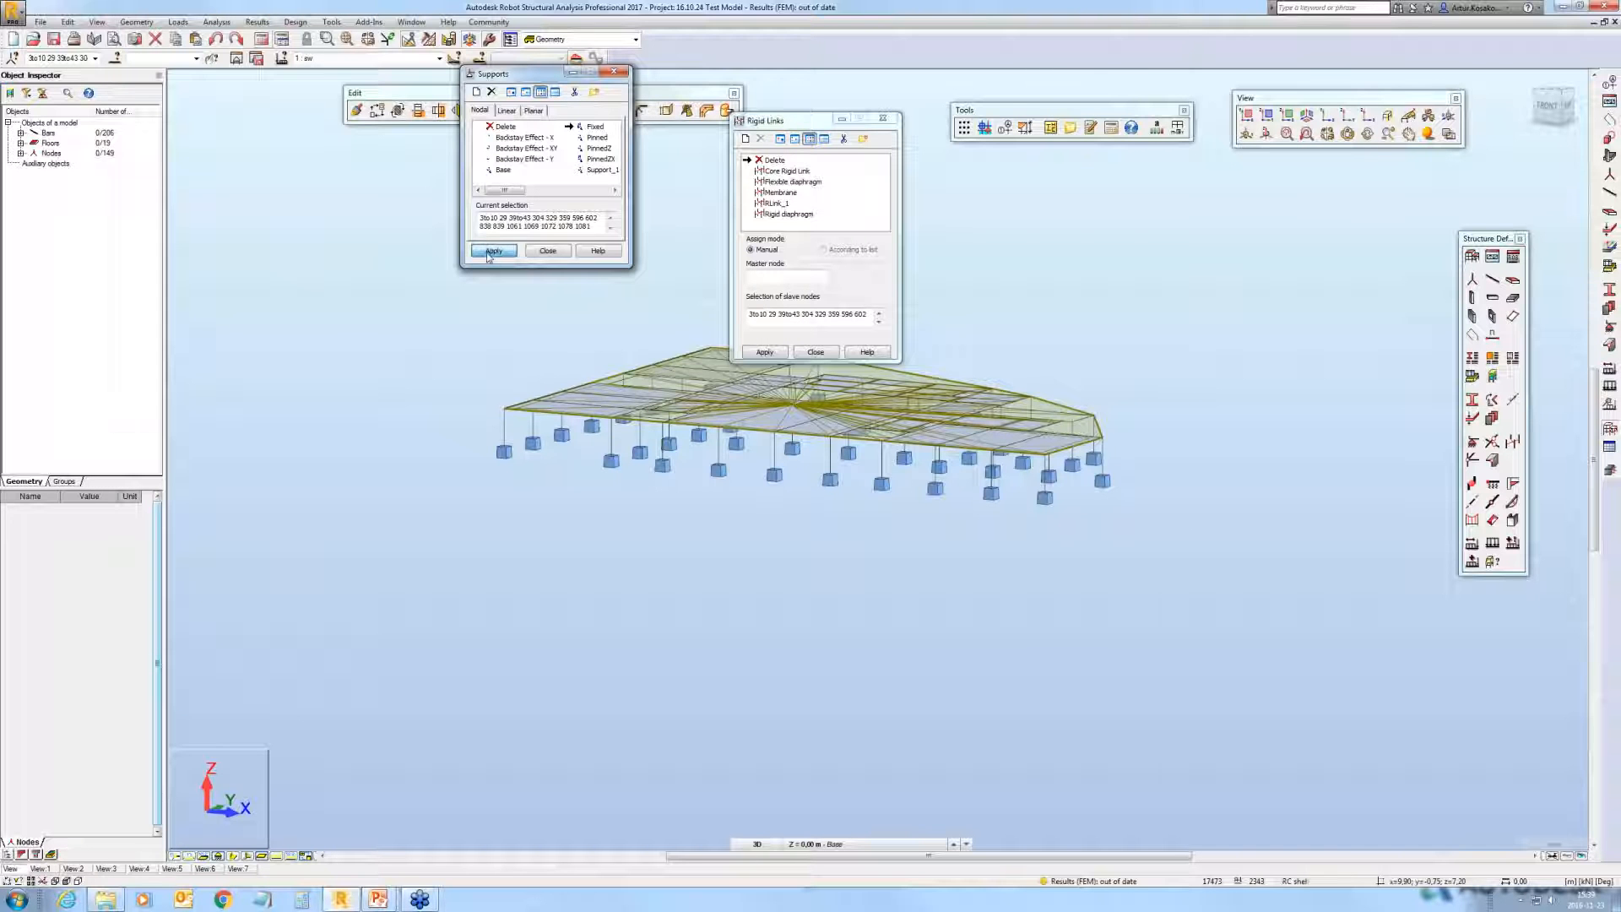
left_click(263, 42)
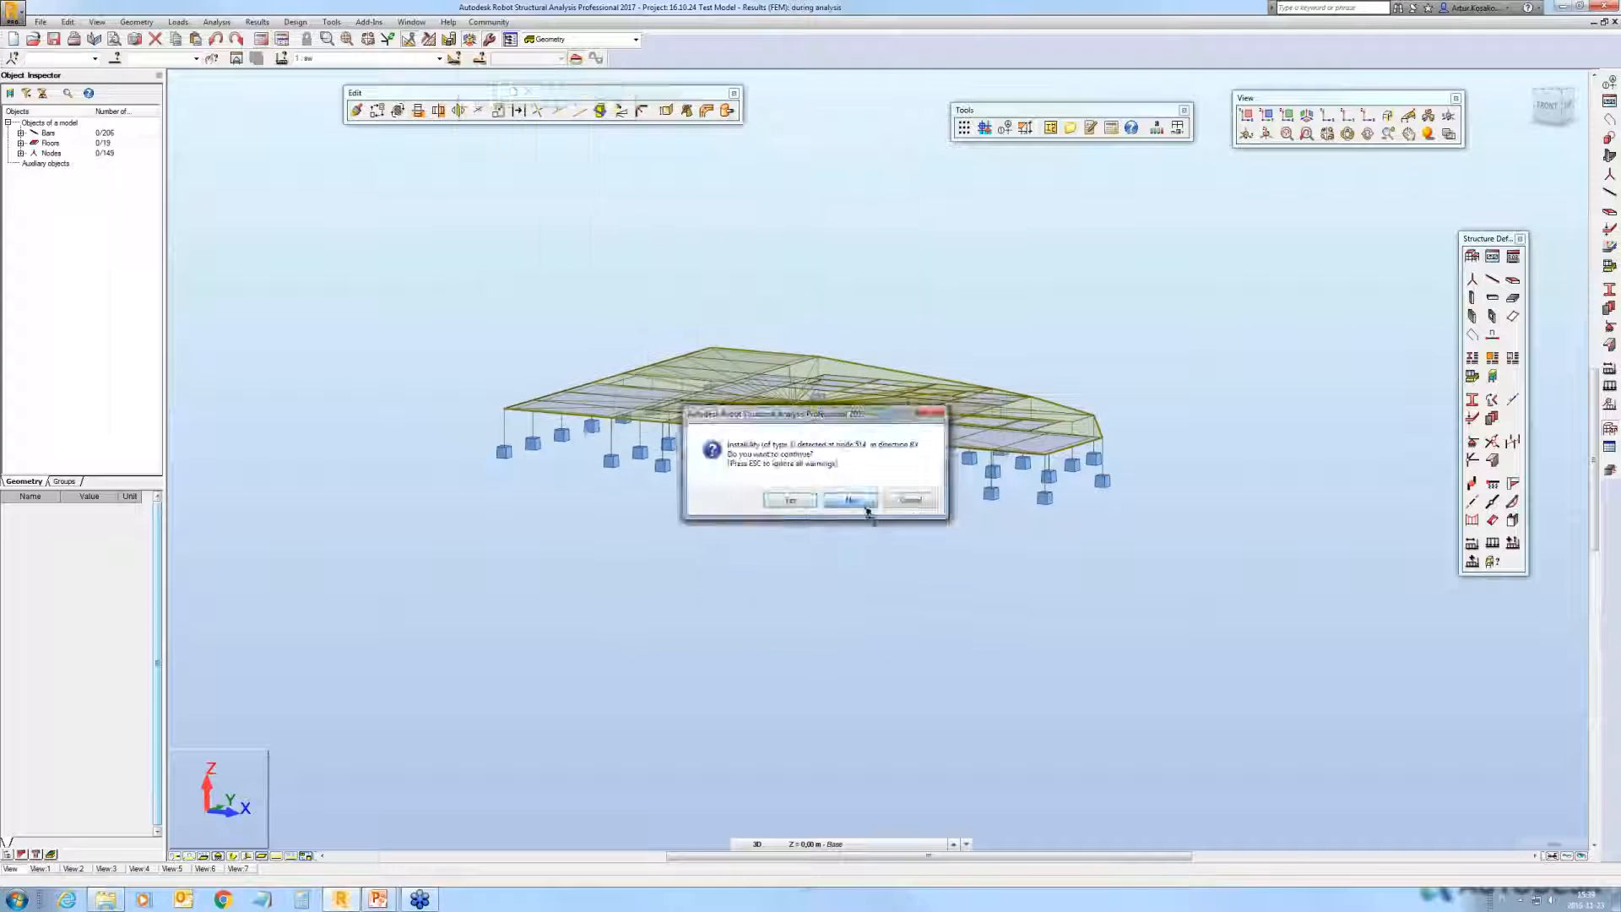
left_click(853, 506)
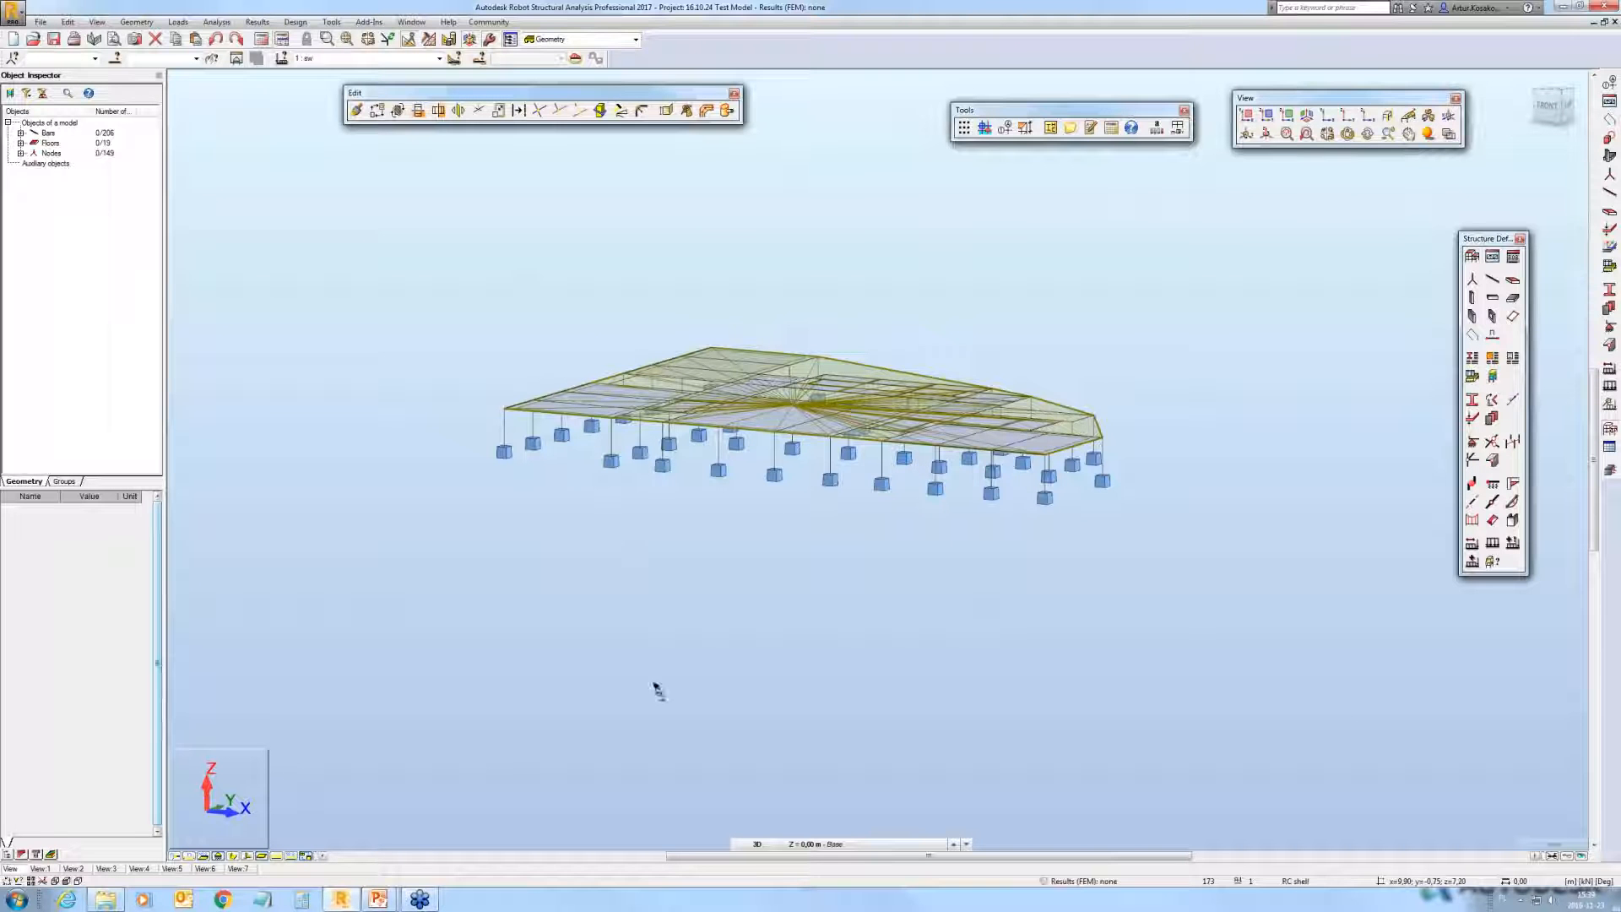
Step: Turn off the display of rigid links and diaphragms in the model
middle_click_drag(724, 644, 770, 632)
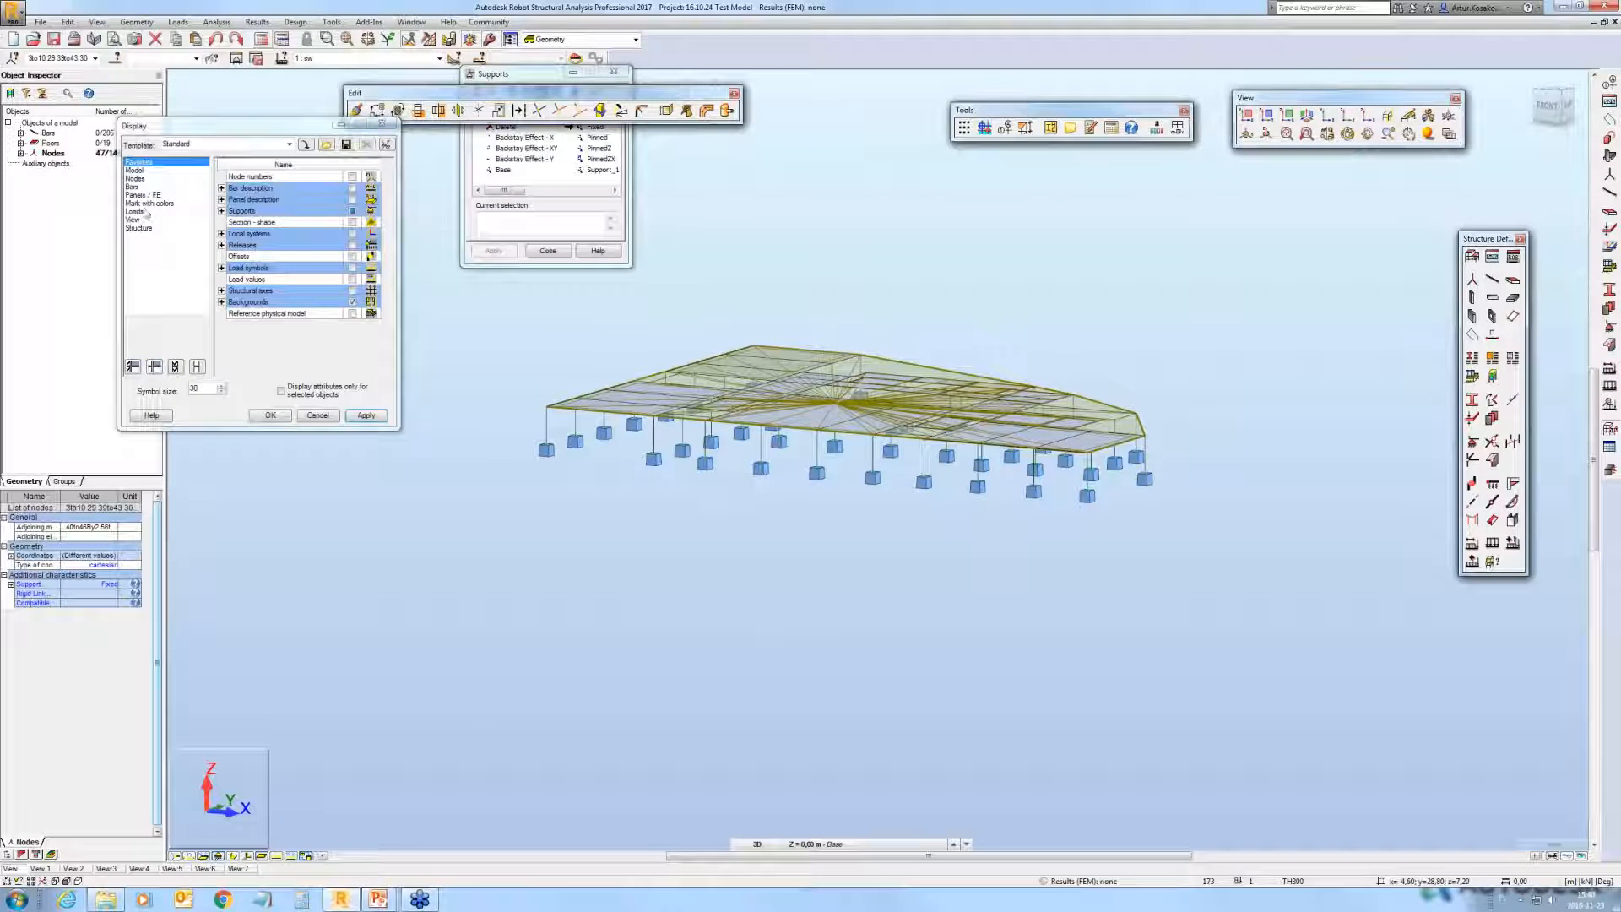
left_click(134, 170)
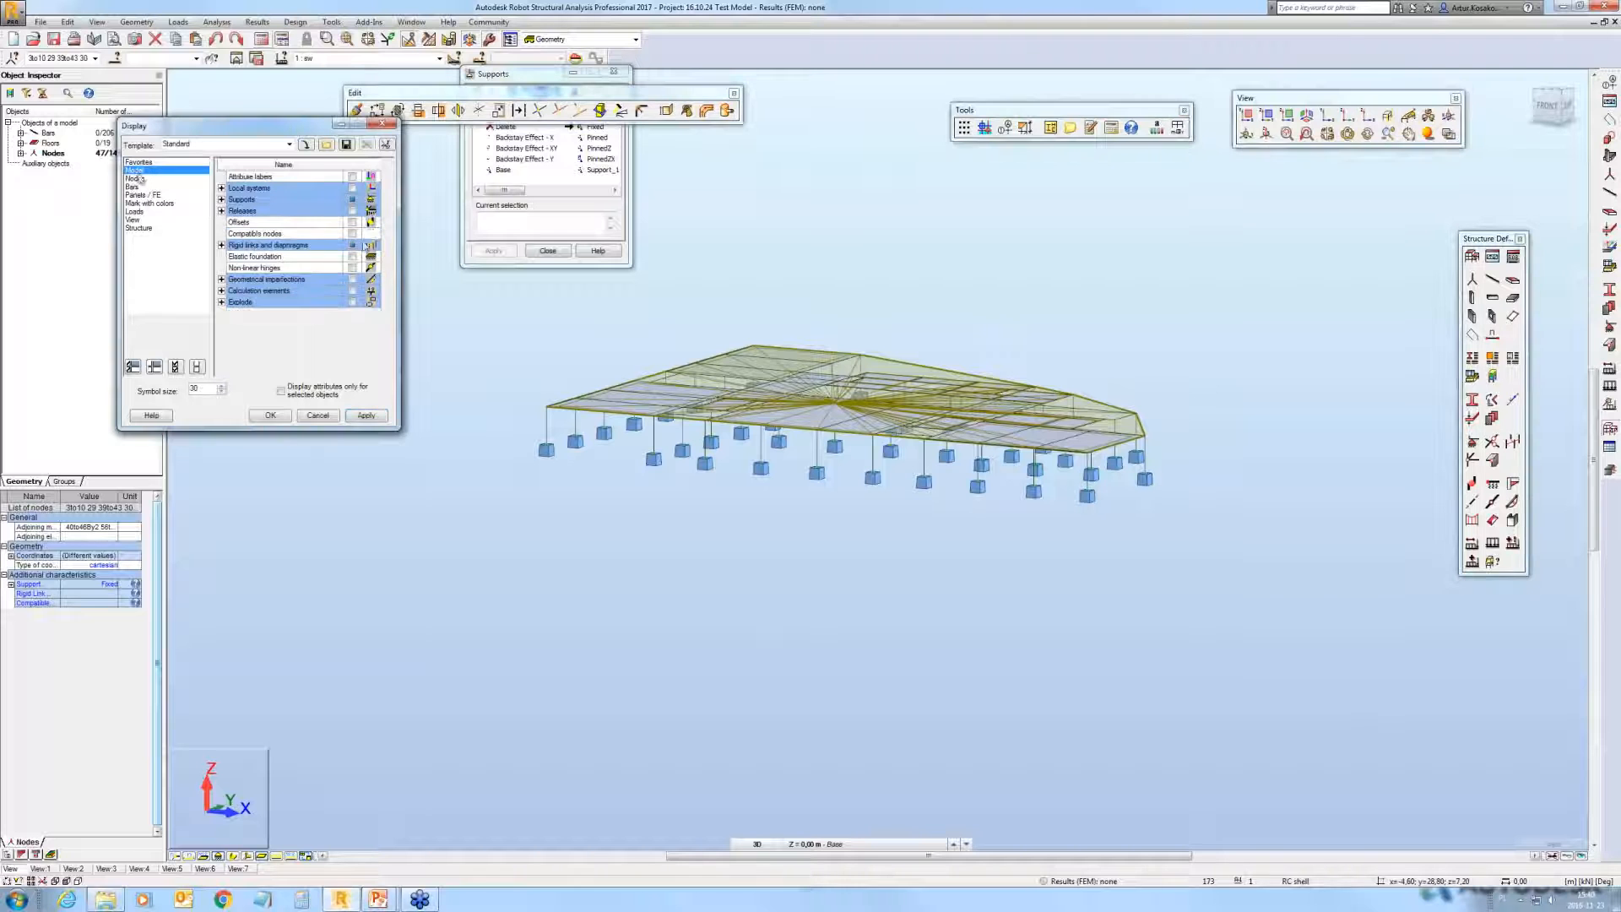
left_click(355, 246)
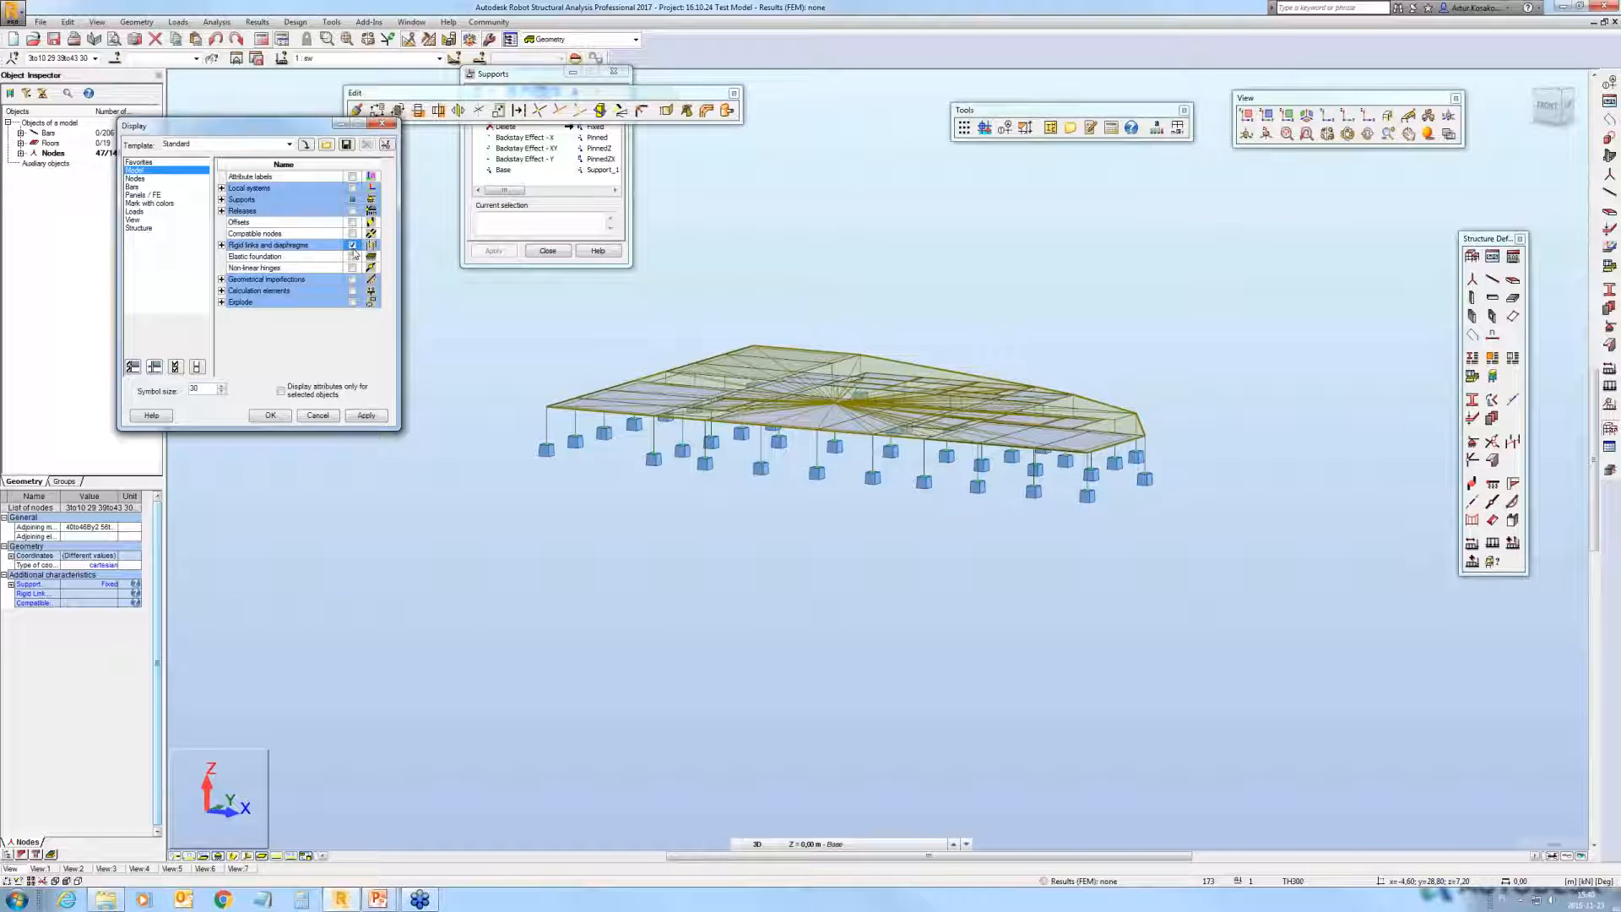
left_click(367, 417)
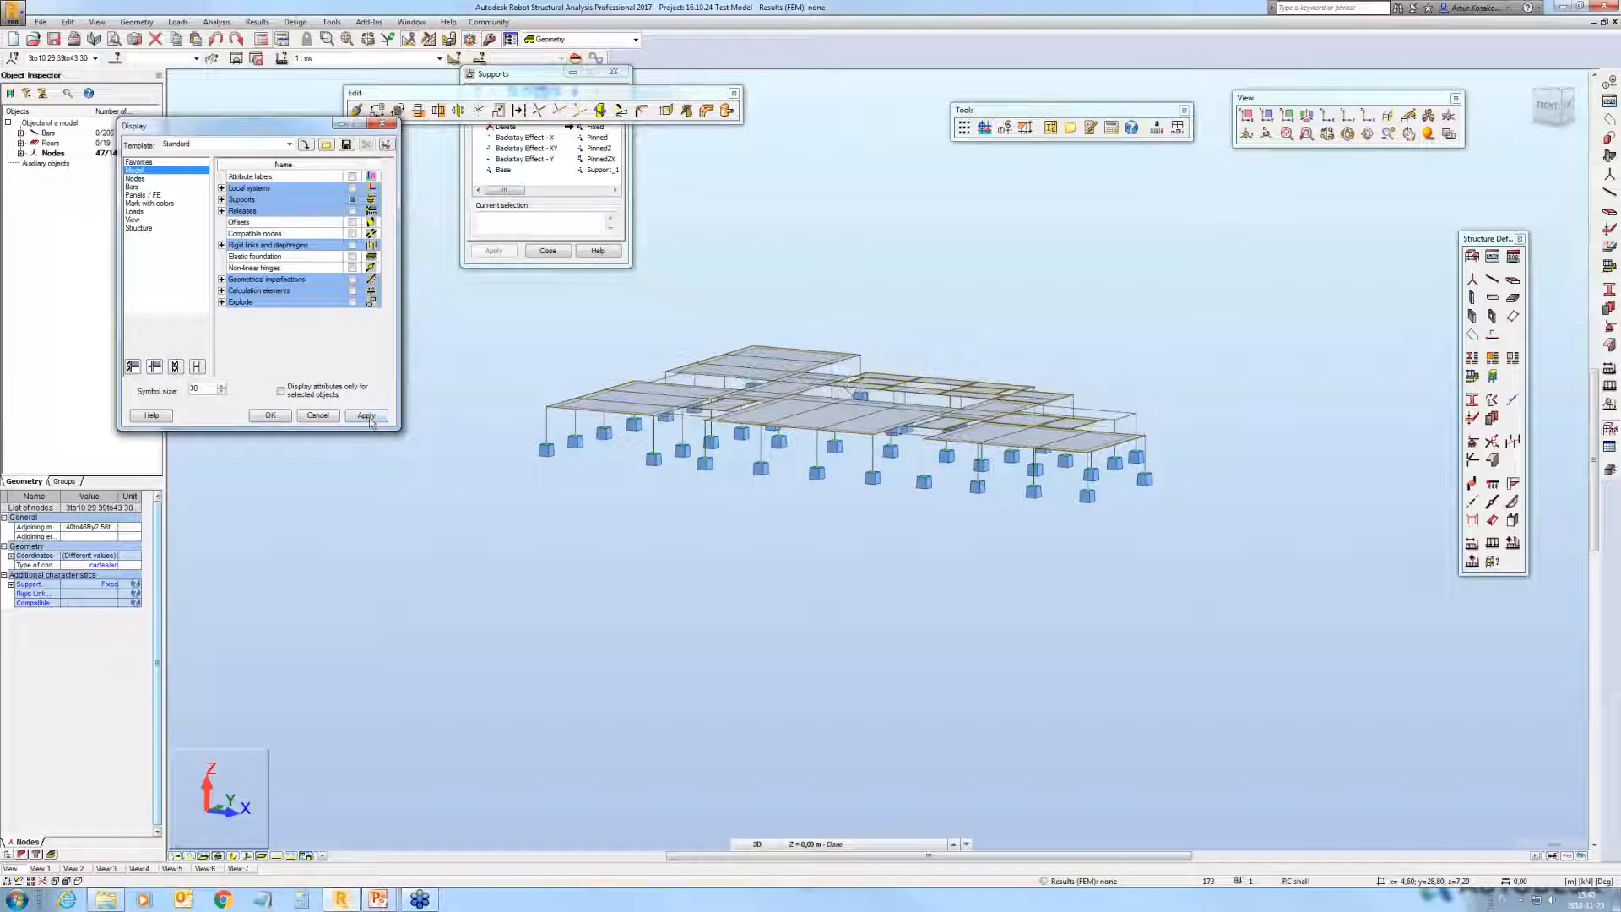
Step: Open the bar releases and examine the release codes at the beam and column ends across the storey
left_click(1474, 464)
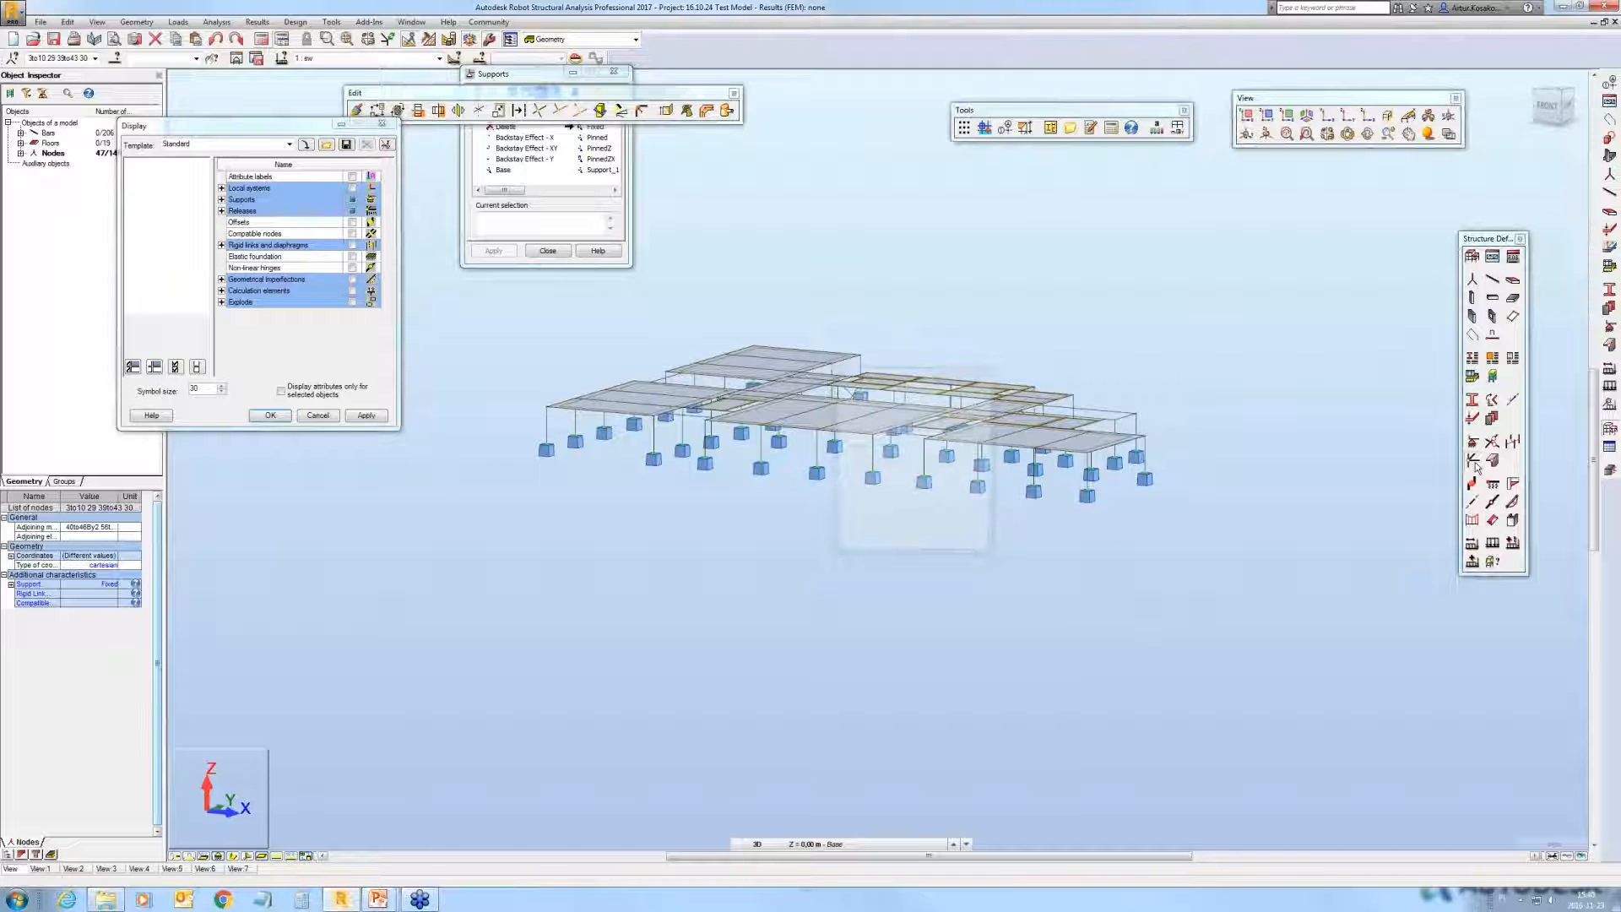
left_click_drag(903, 379, 1305, 348)
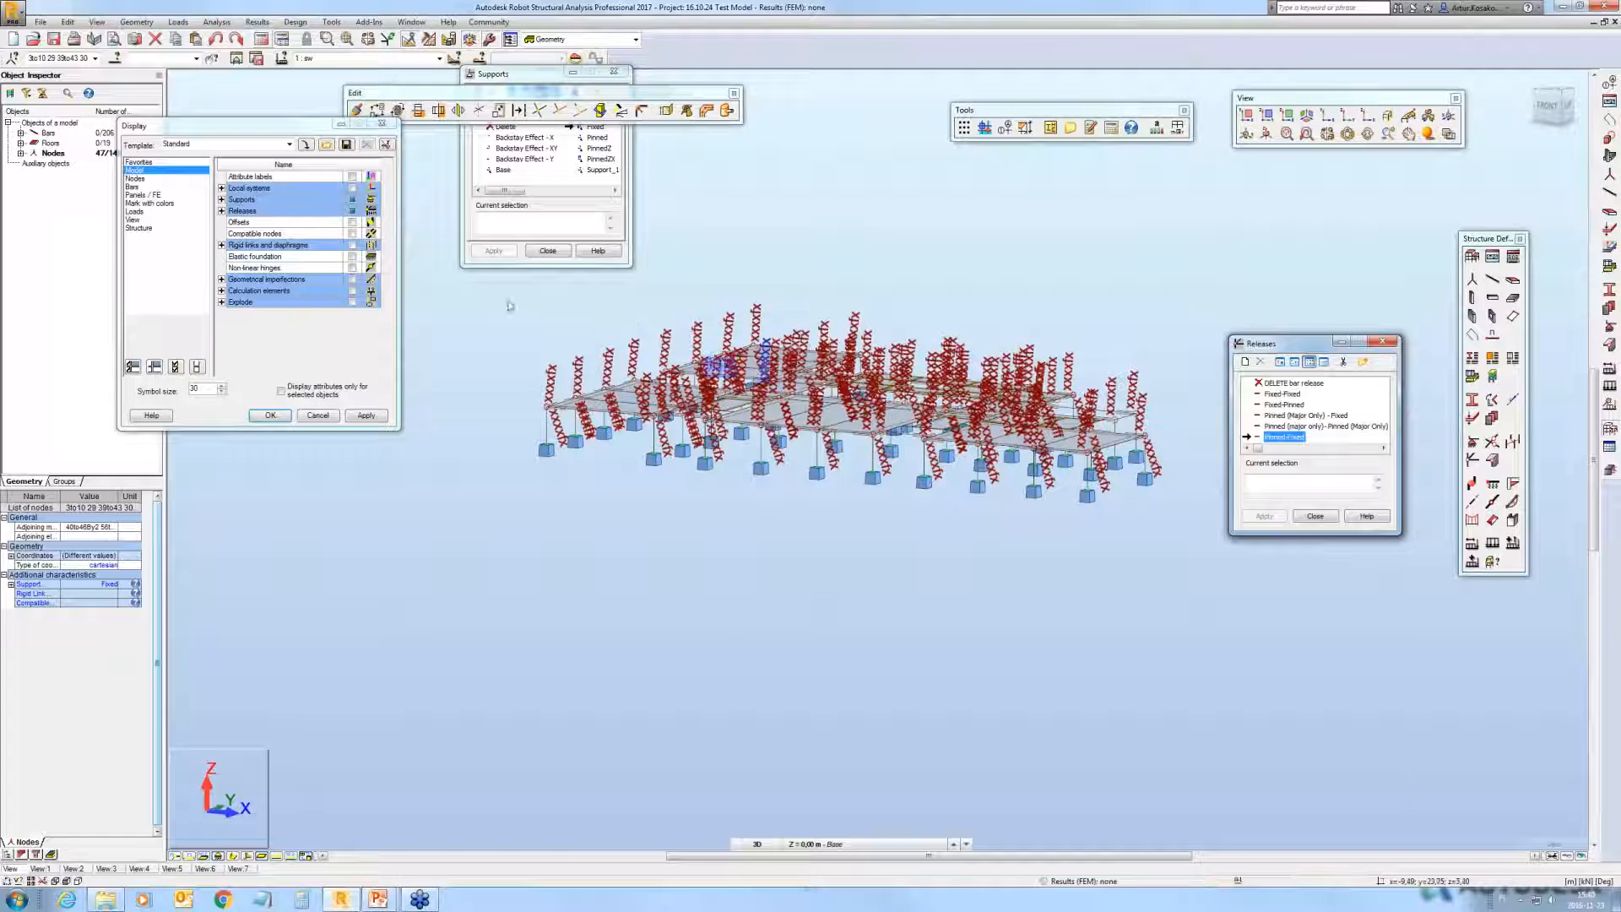
left_click(369, 42)
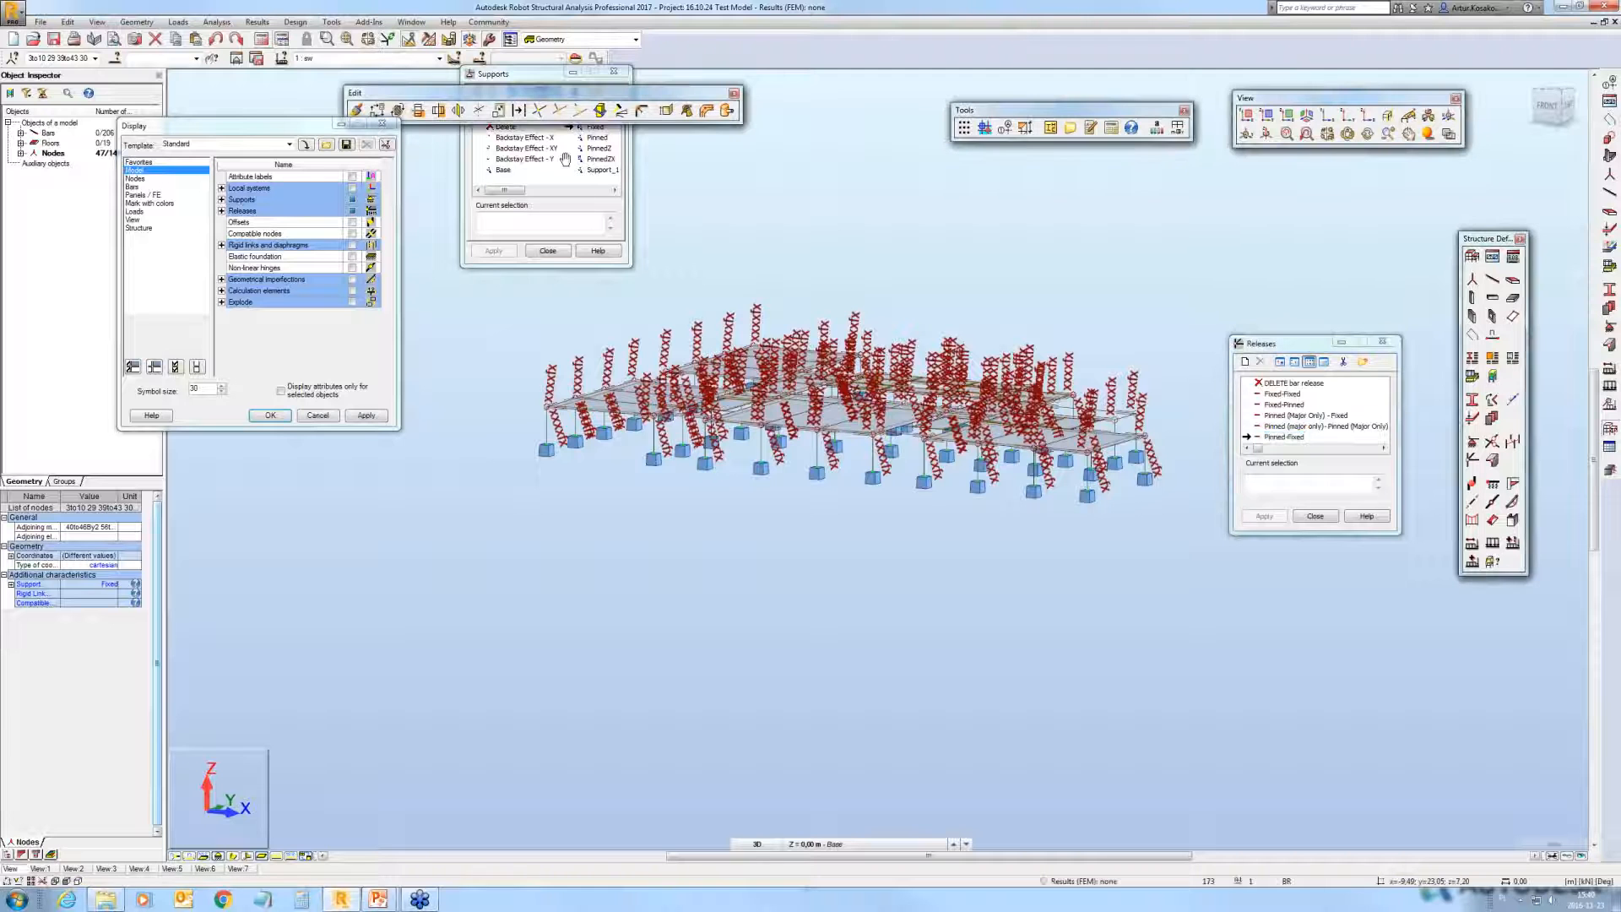
middle_click_drag(565, 158, 505, 205)
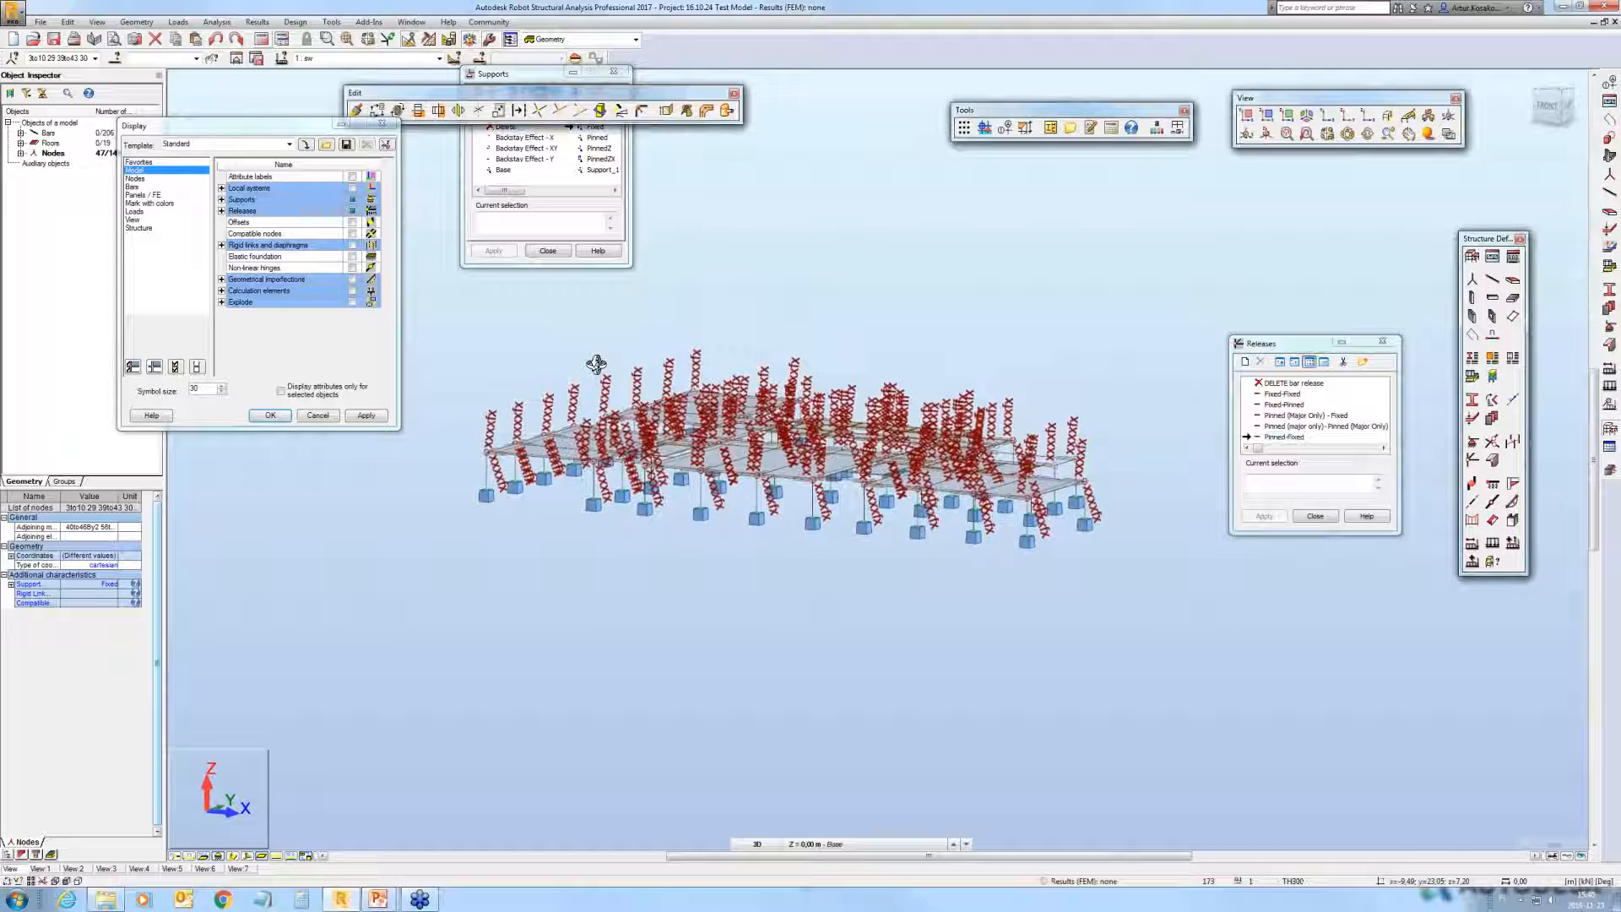
middle_click_drag(596, 364, 489, 382, "shift")
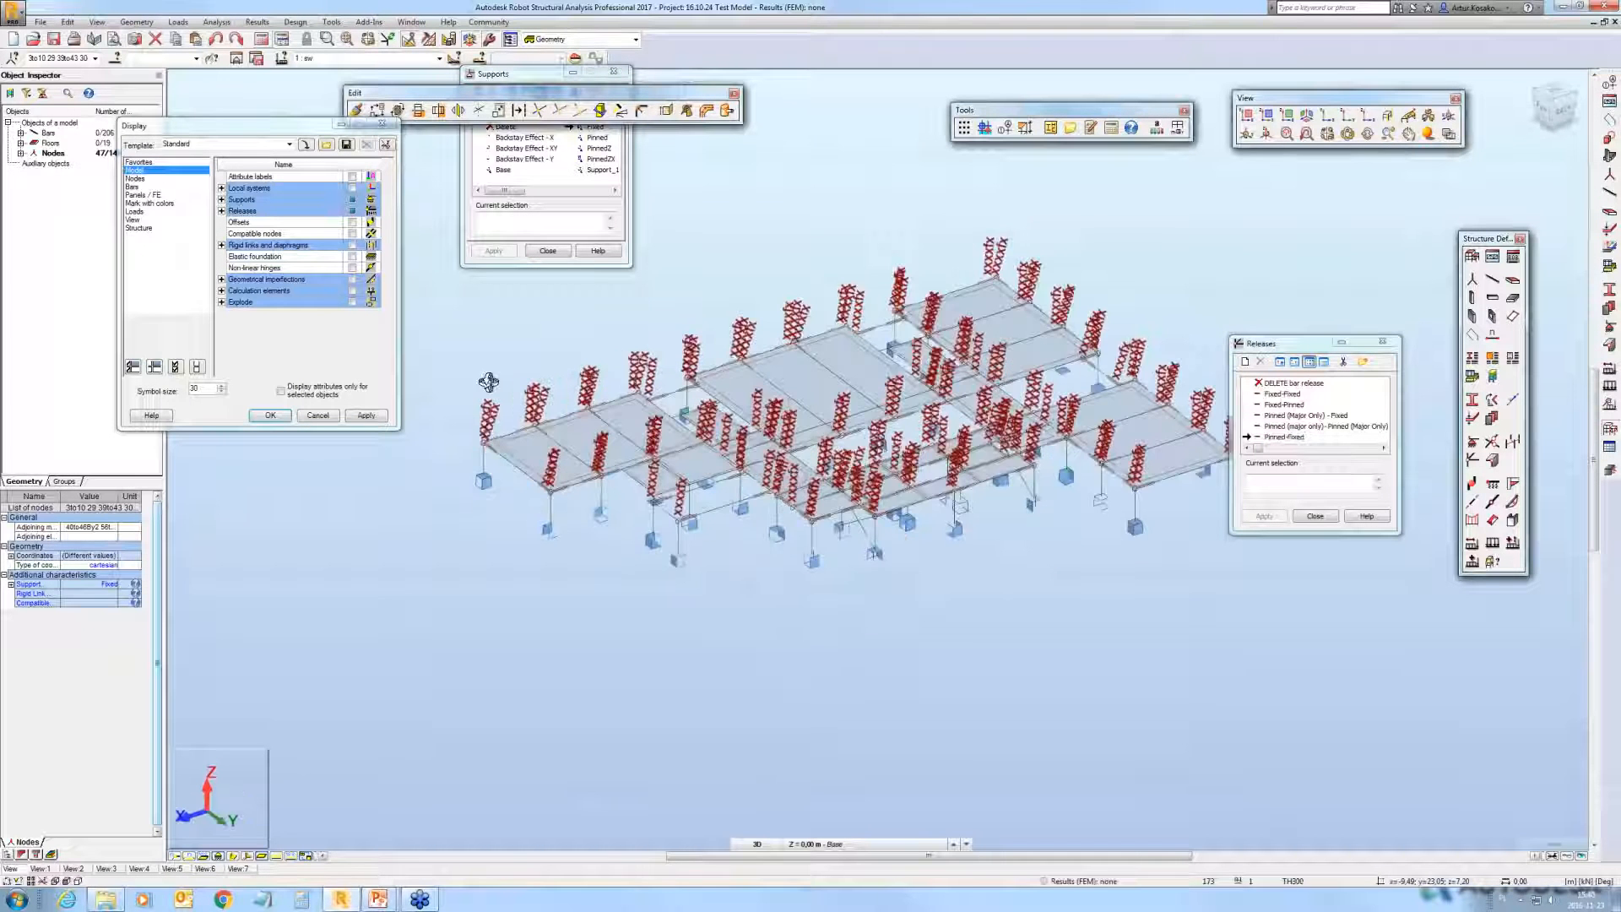
scroll(990, 475, "up", 4)
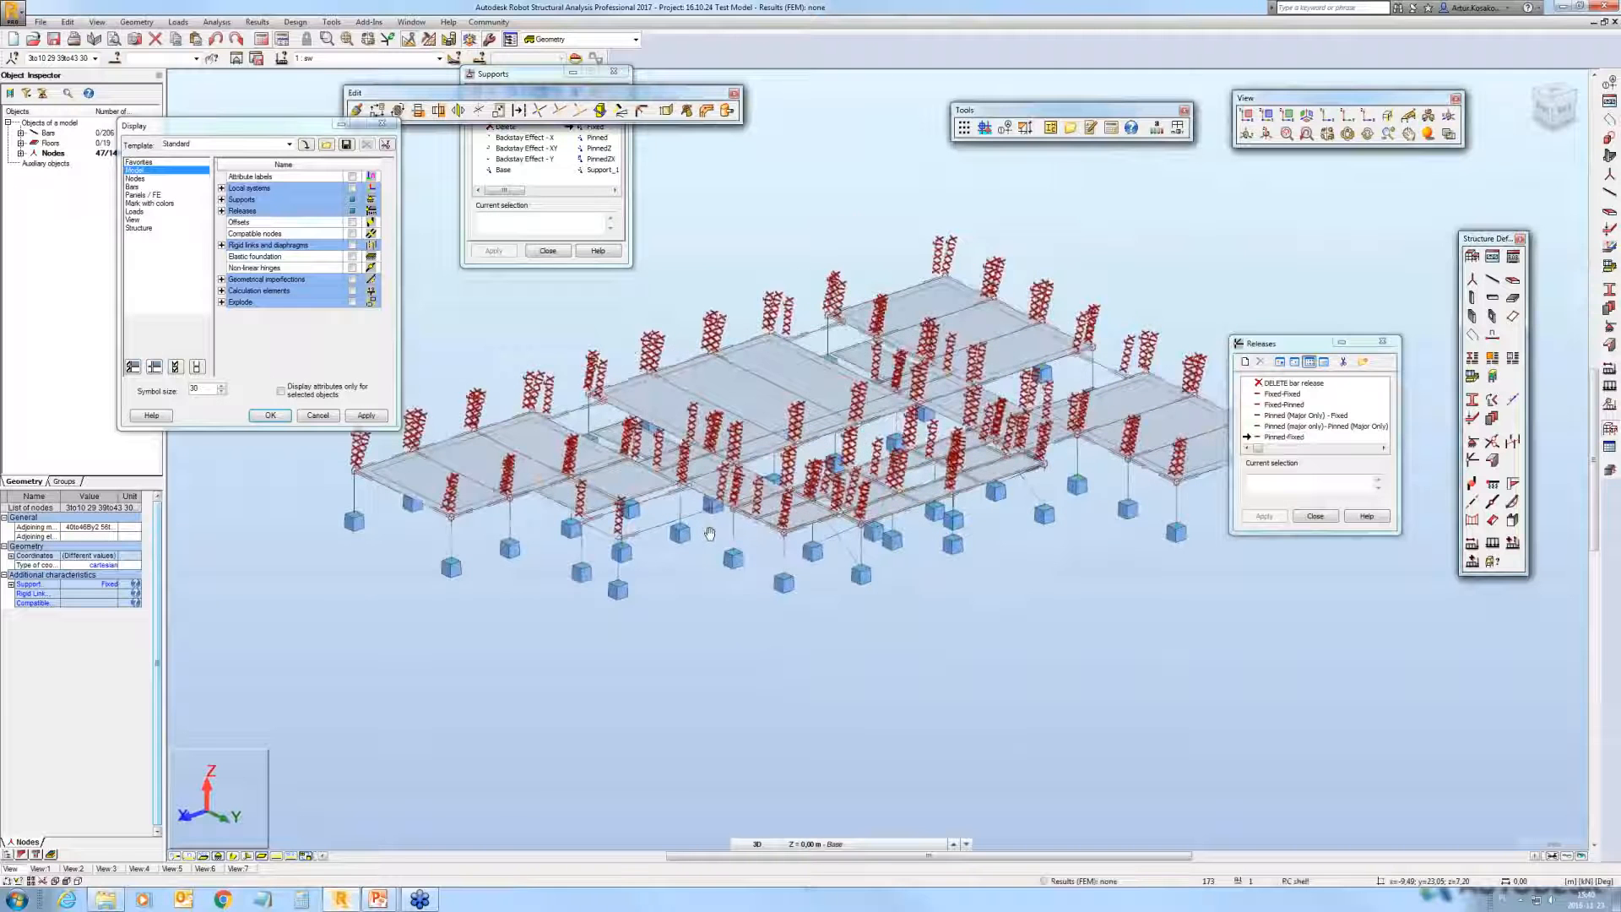
scroll(990, 475, "up", 4)
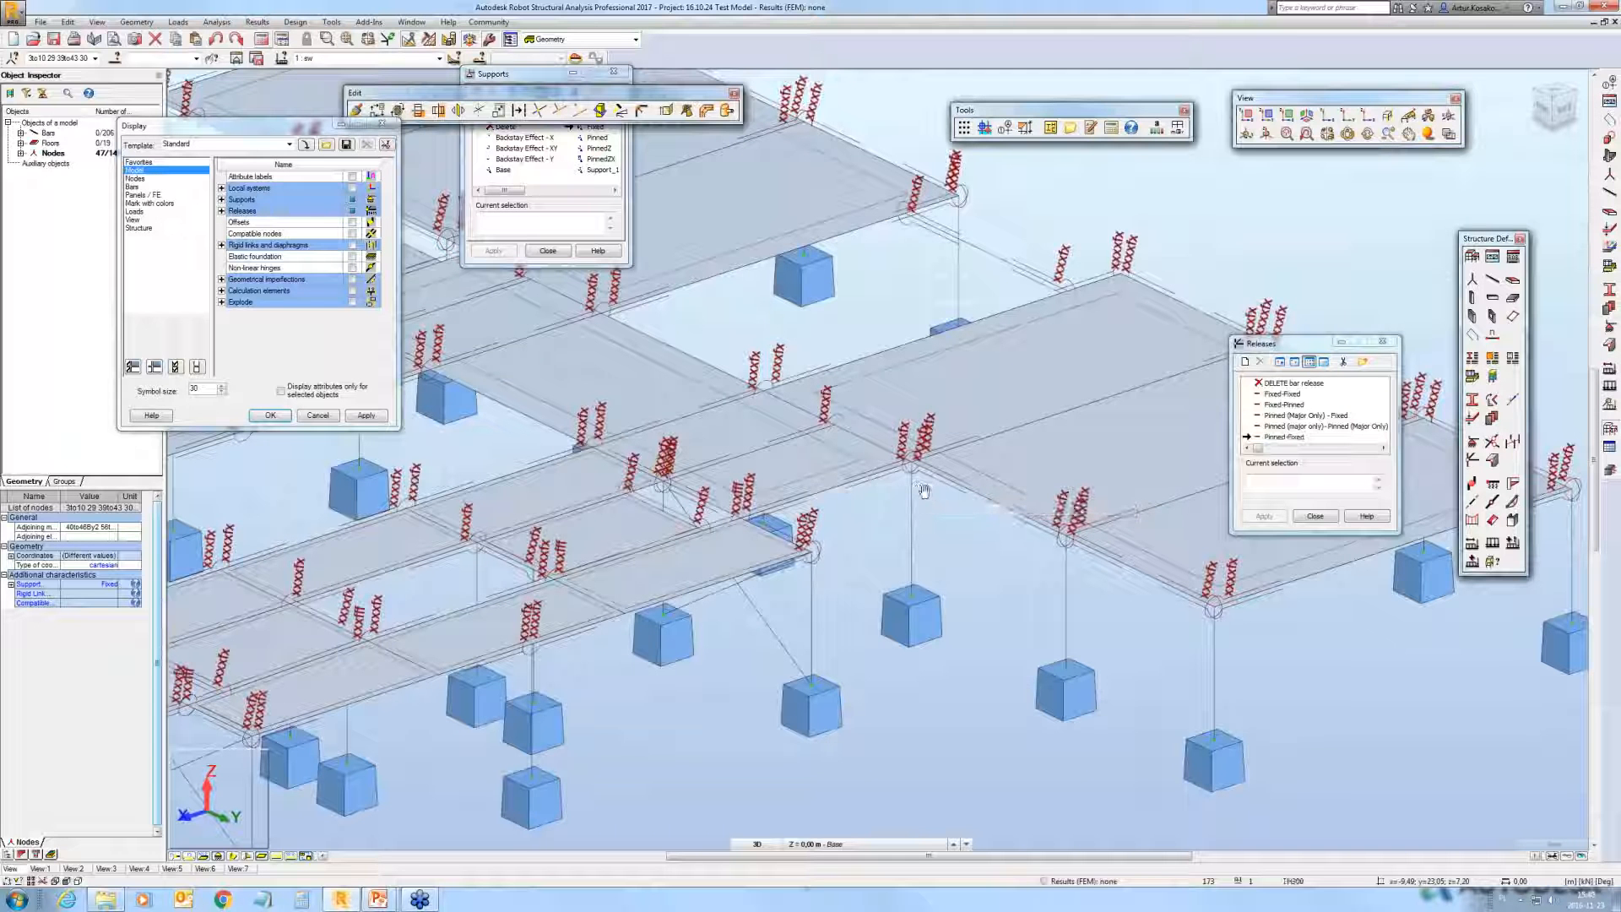
middle_click_drag(883, 492, 875, 493)
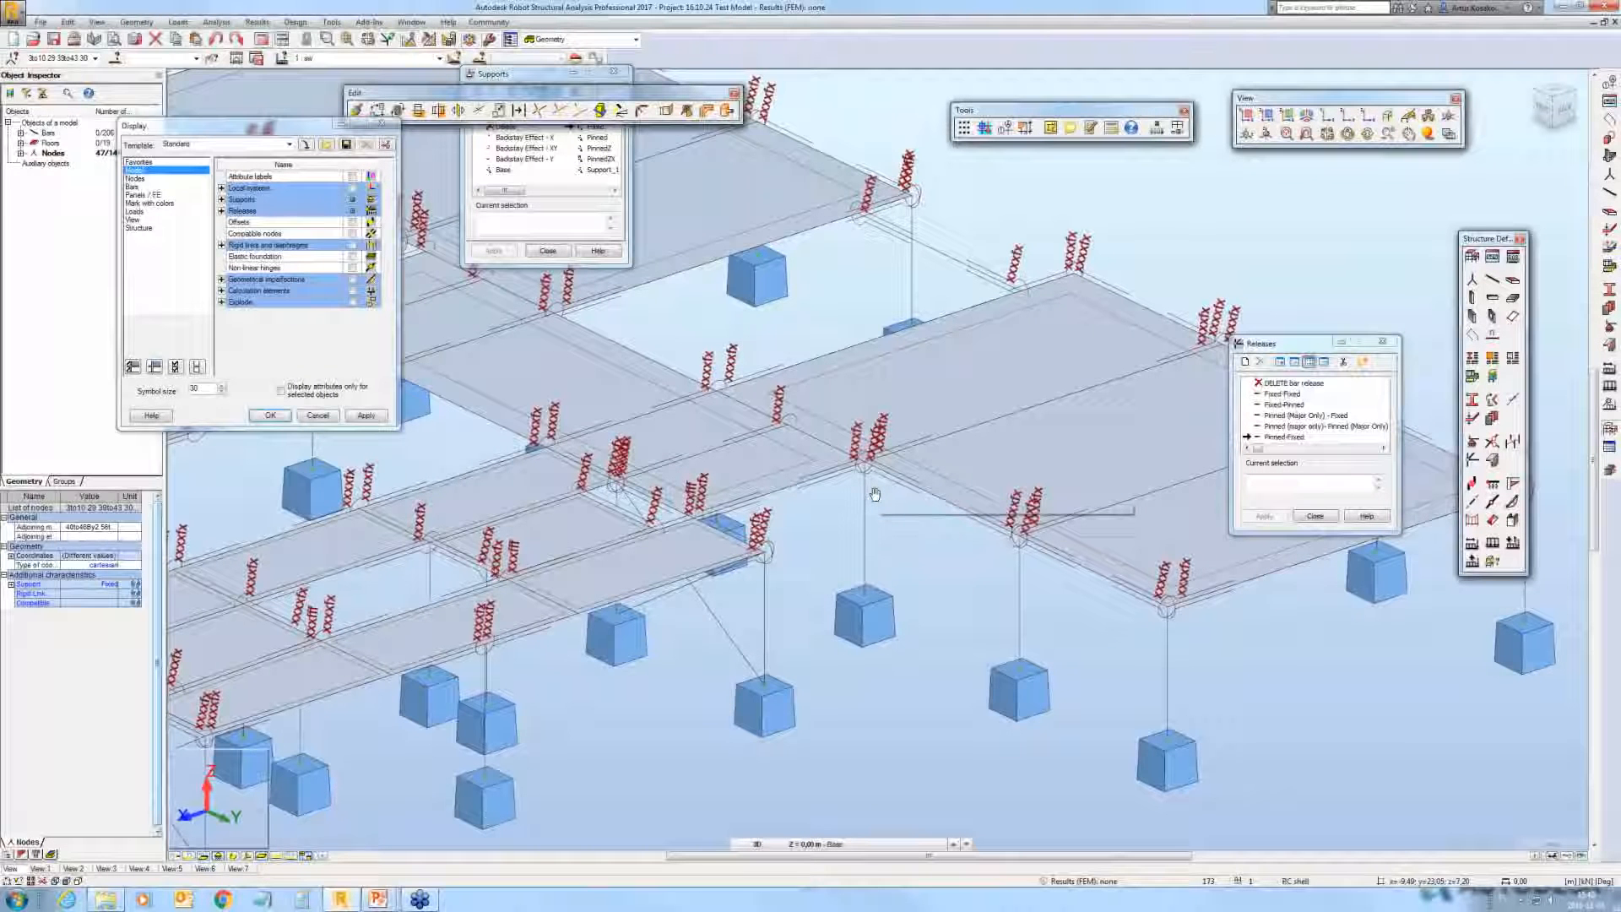
middle_click_drag(874, 494, 898, 471)
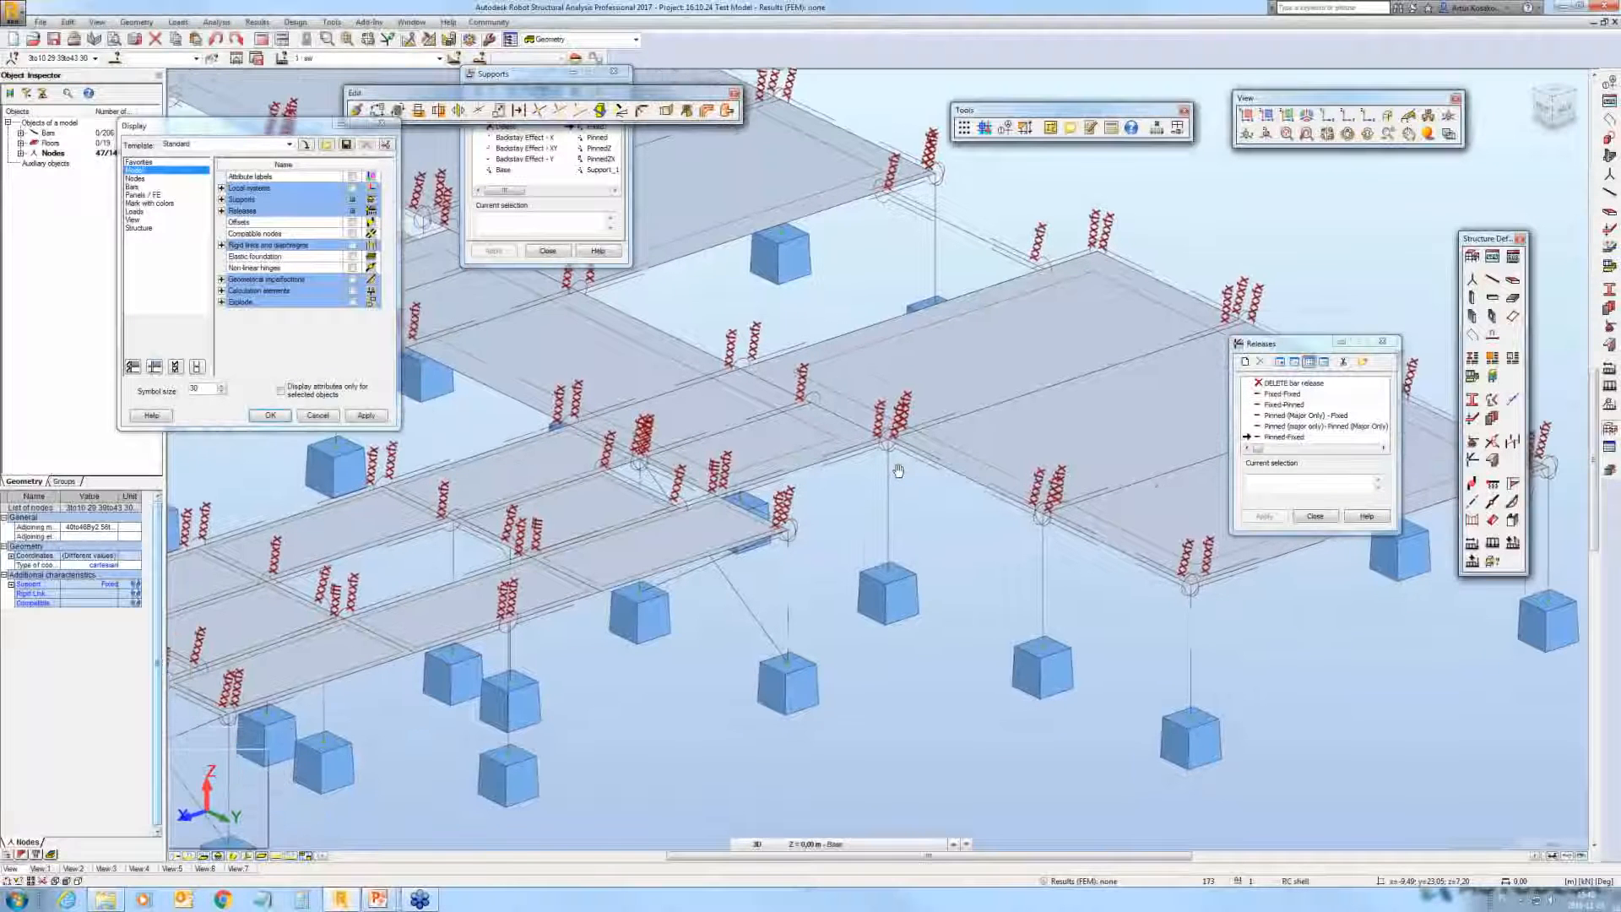
Step: Remove the unused release types from the list and examine the released directions in Pinned-Fixed and Pinned-Pinned RY
left_click(1343, 362)
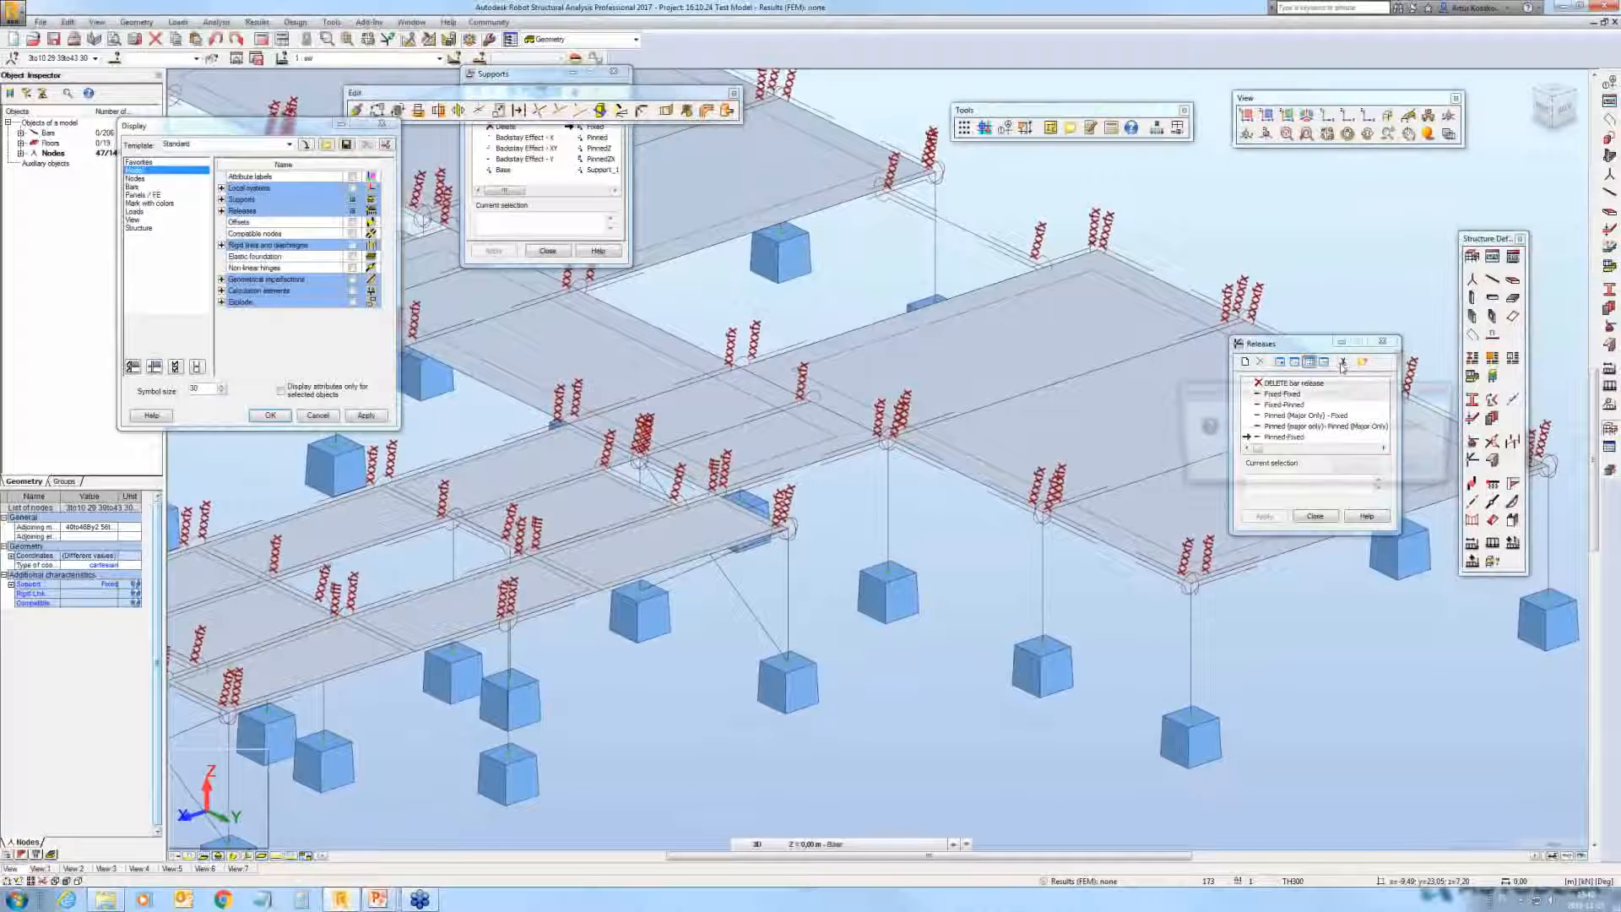
left_click(1285, 395)
double_click(1285, 394)
left_click(1348, 586)
left_click(1397, 510)
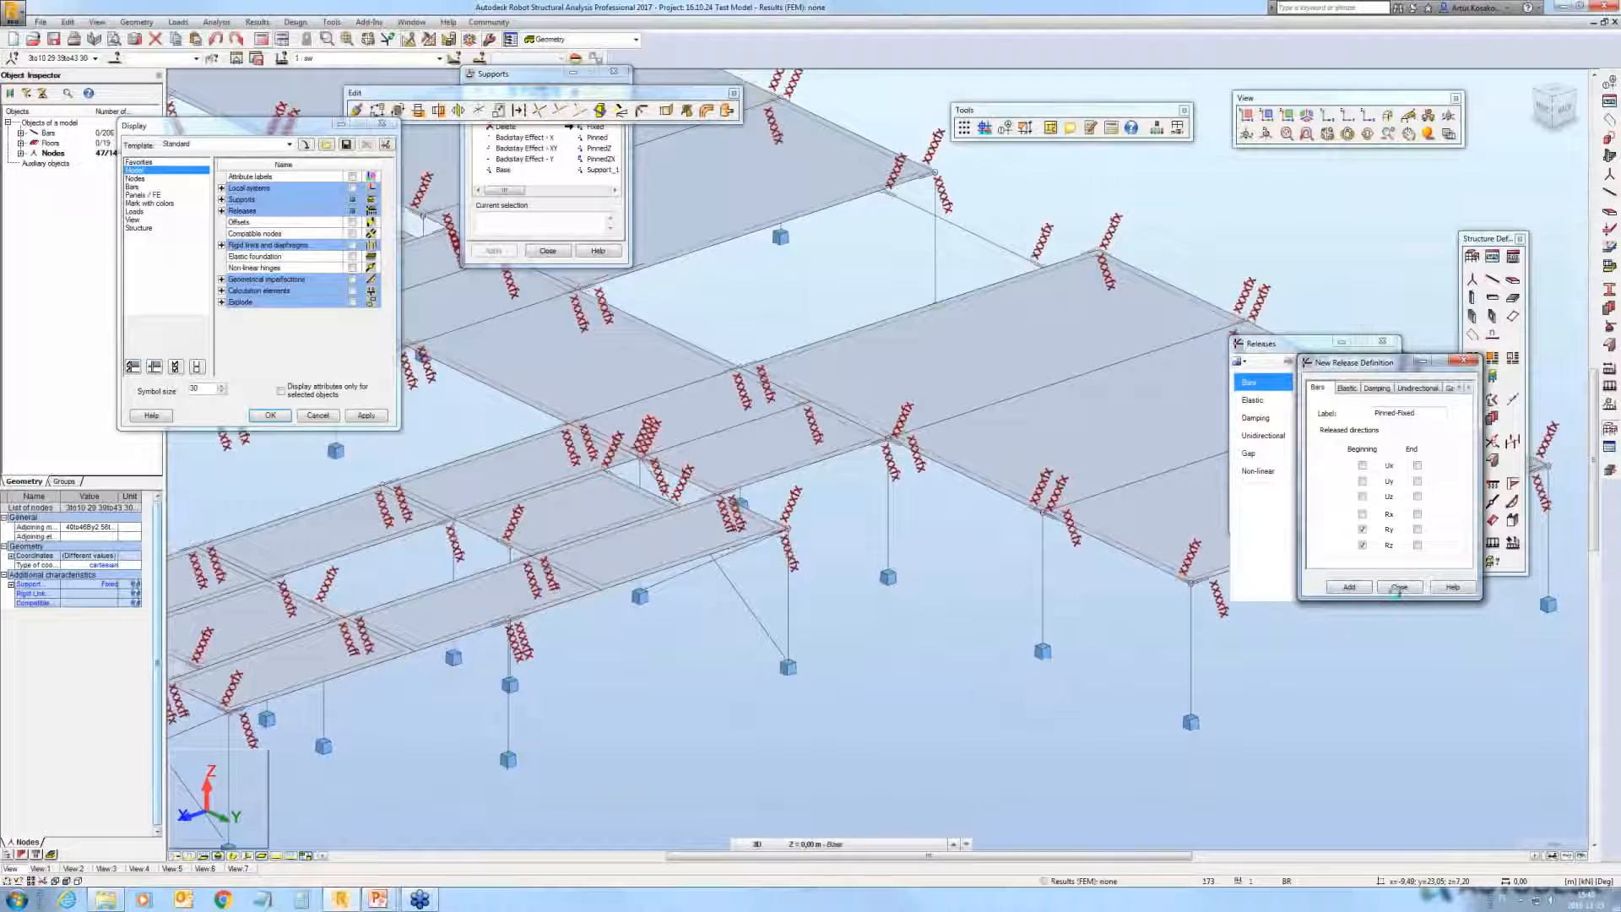
left_click(1399, 586)
left_click(1285, 415)
double_click(1283, 420)
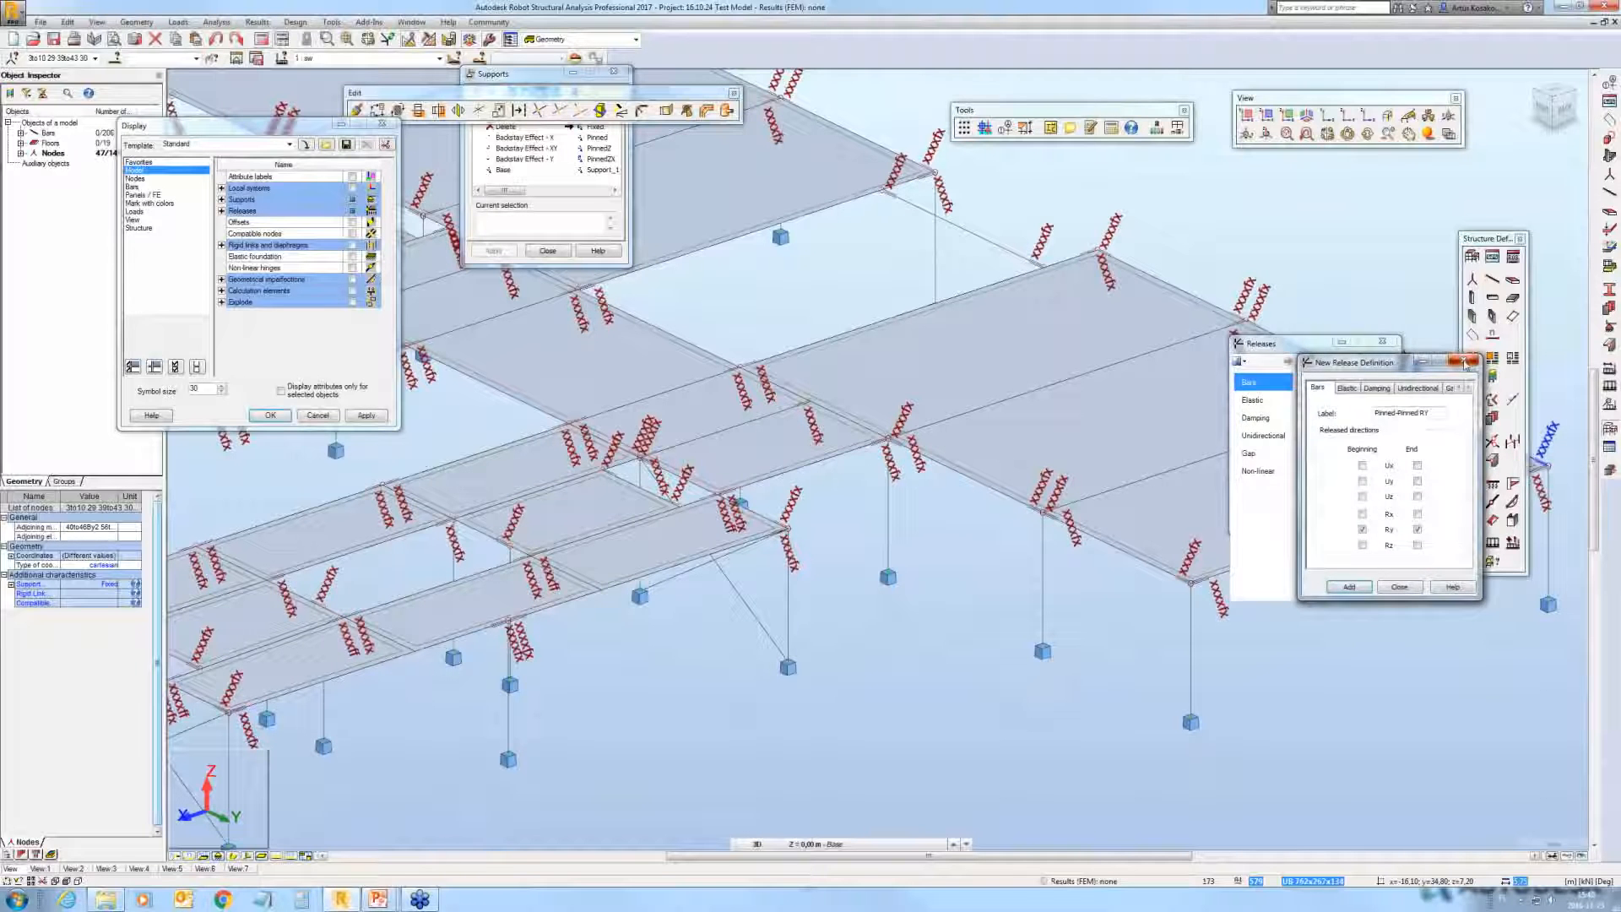
left_click(1464, 359)
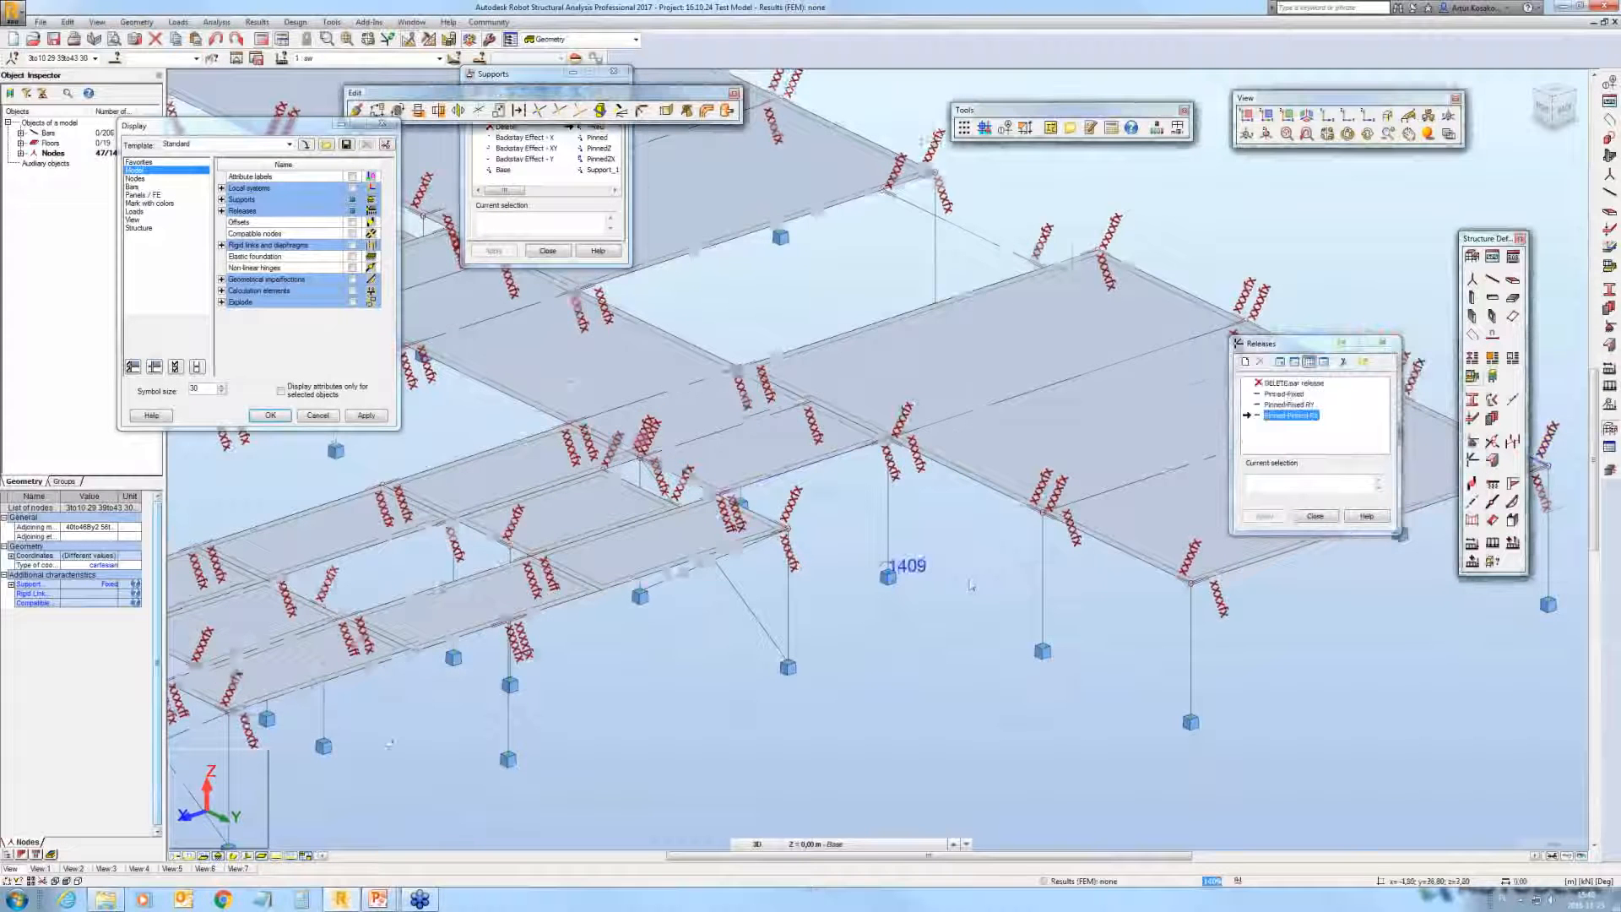
Step: Rerun the analysis past the instability warning and close the calculation messages
middle_click_drag(886, 577, 1023, 577)
scroll(1022, 582, "down", 3)
left_click(261, 40)
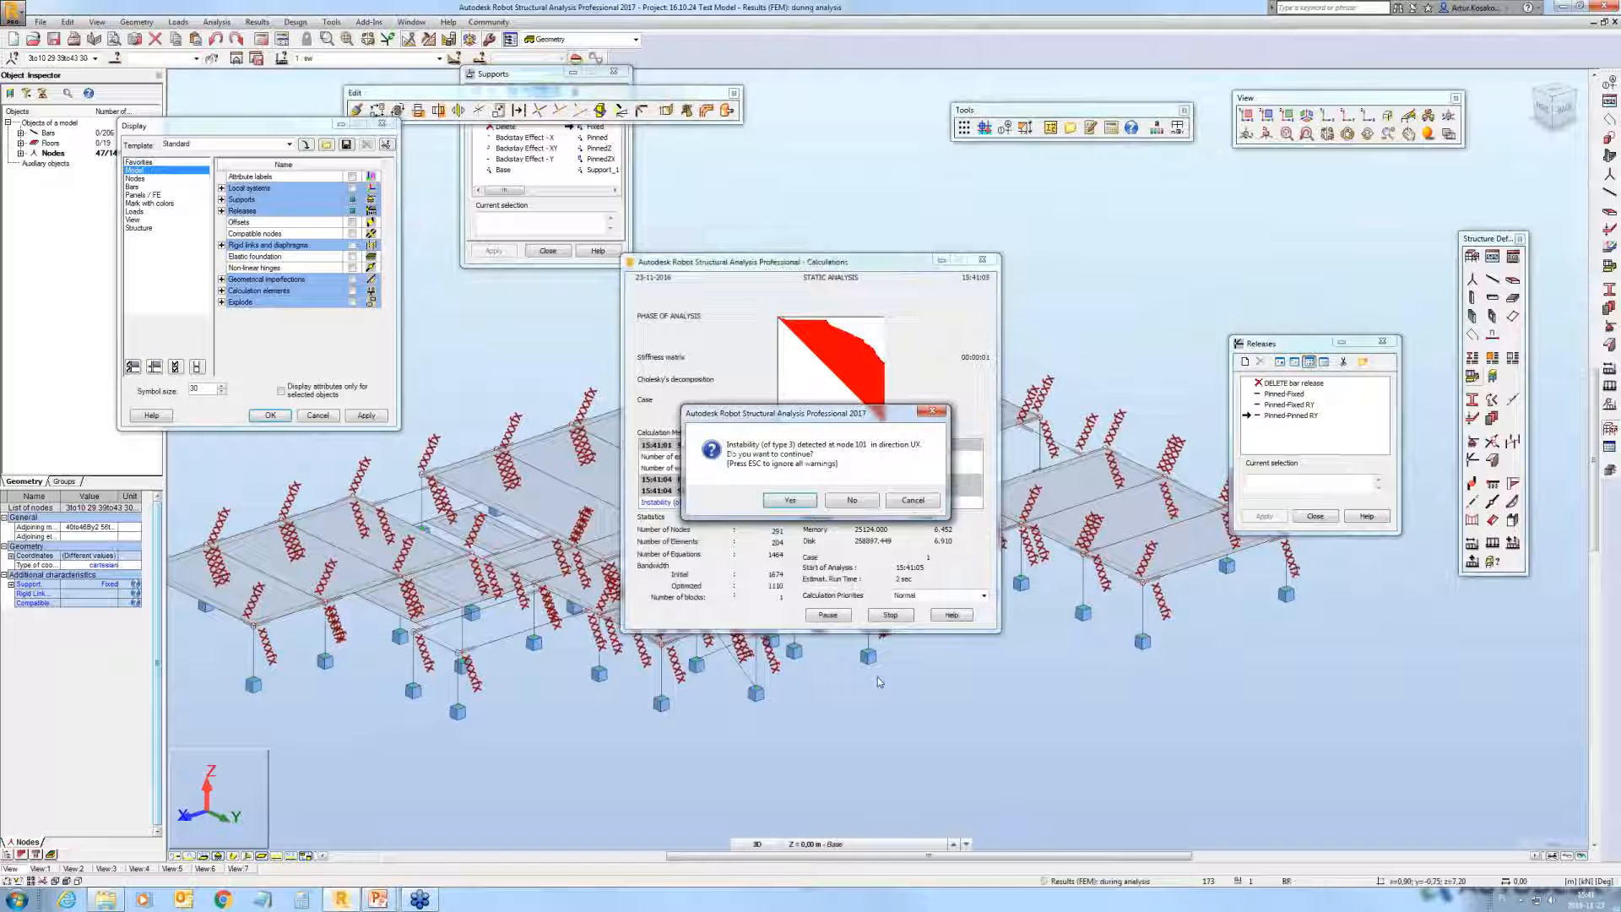
key("Return")
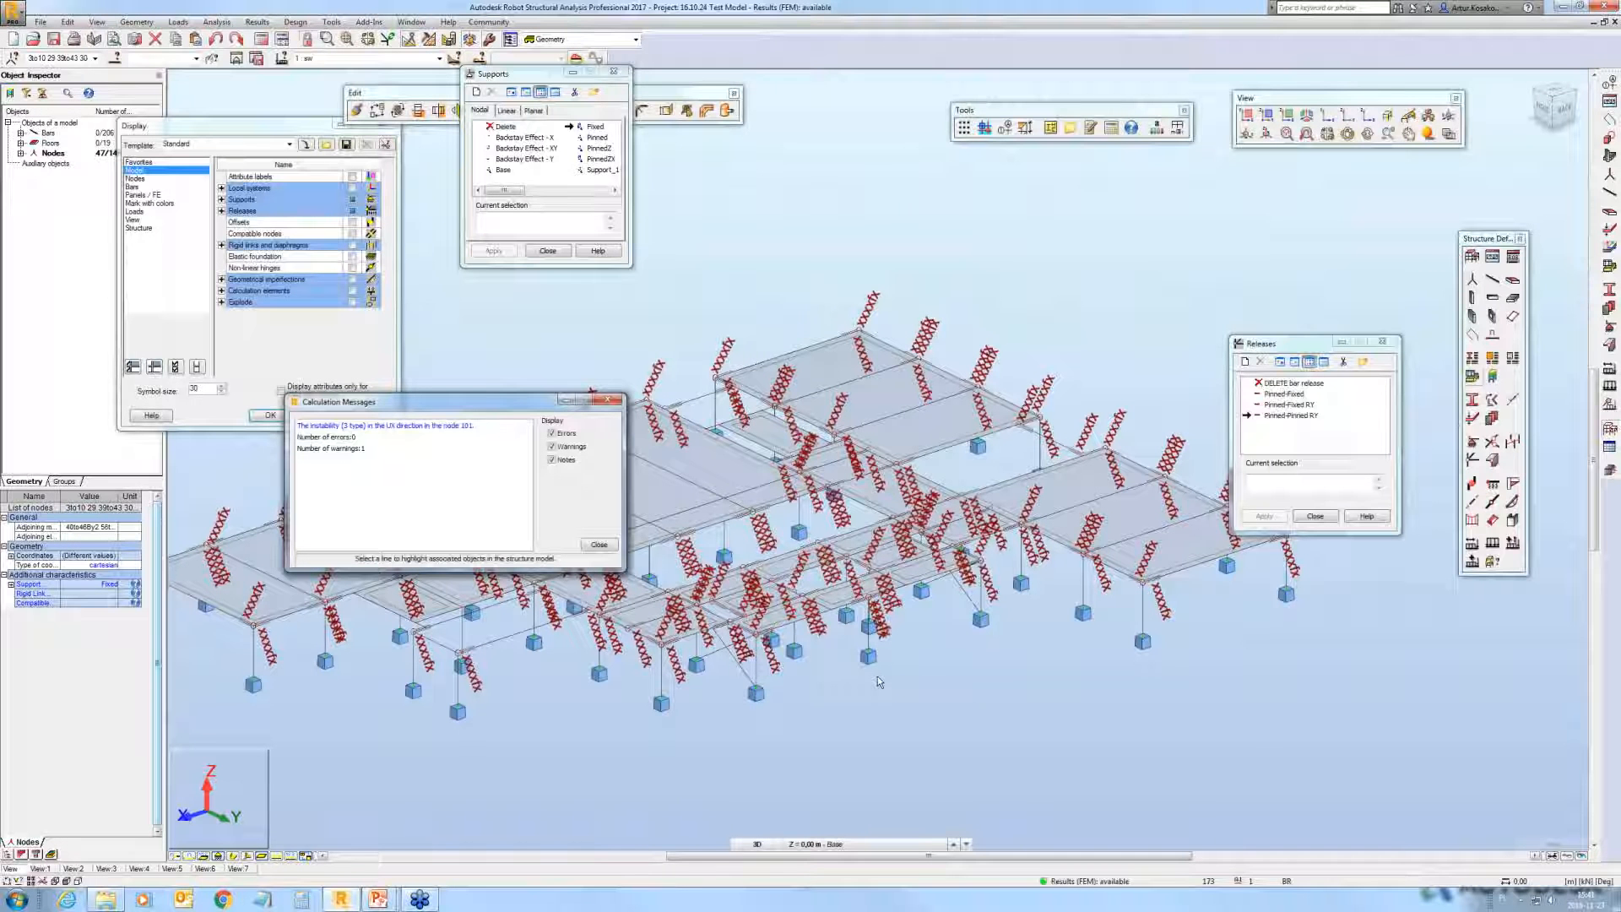
left_click(616, 400)
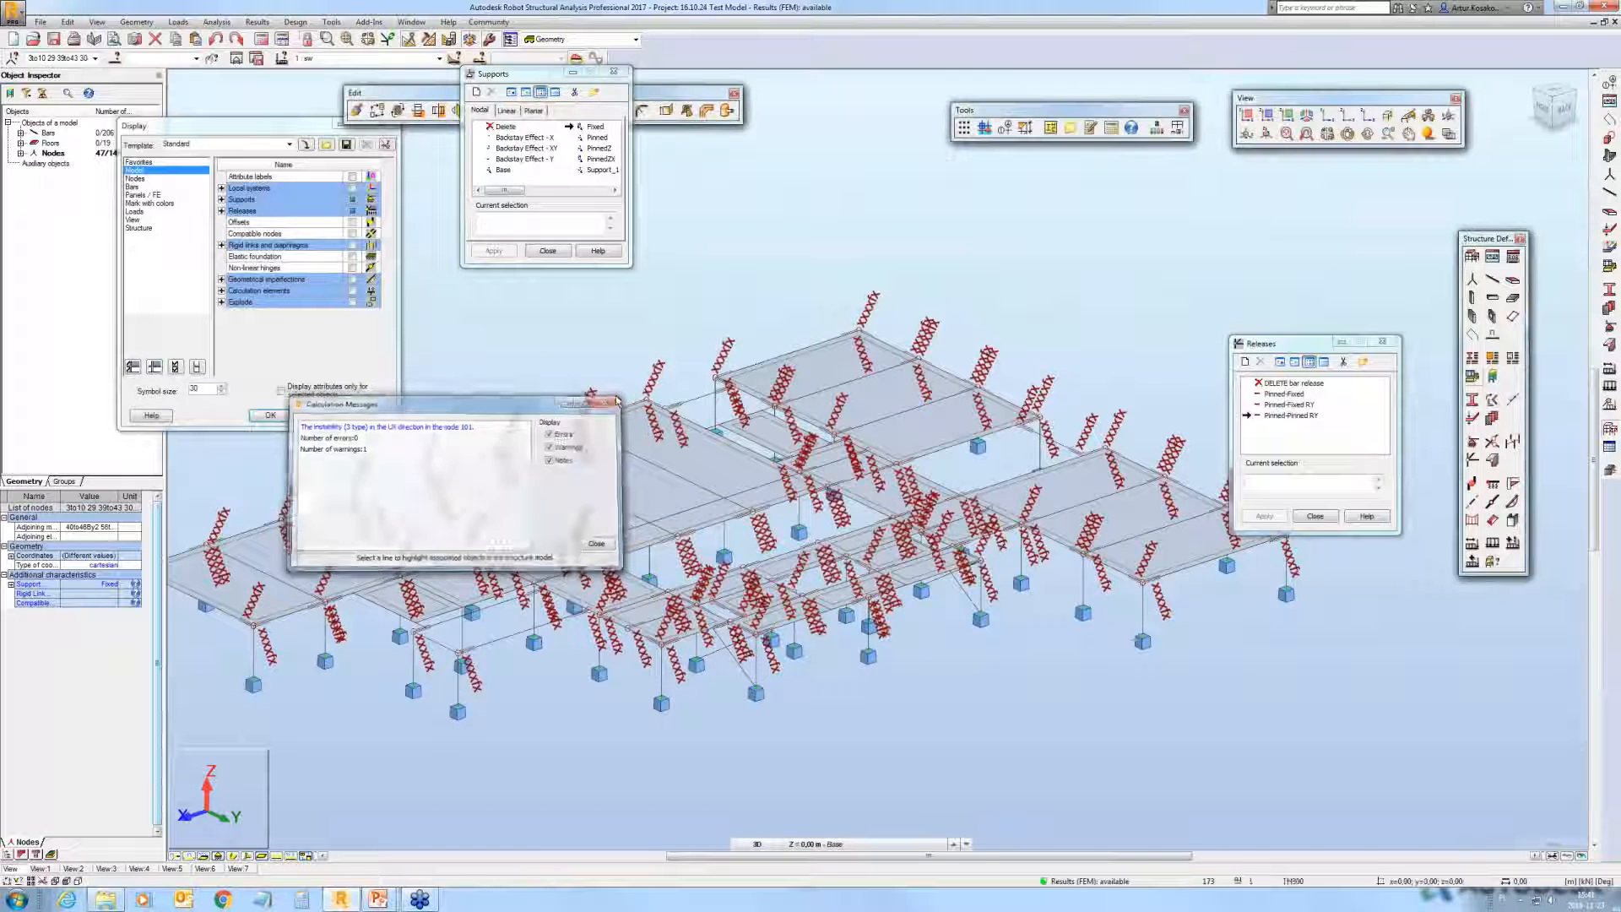
Step: Open the nodal displacement results and close the Edit toolbar and the Supports and Display windows
left_click(256, 23)
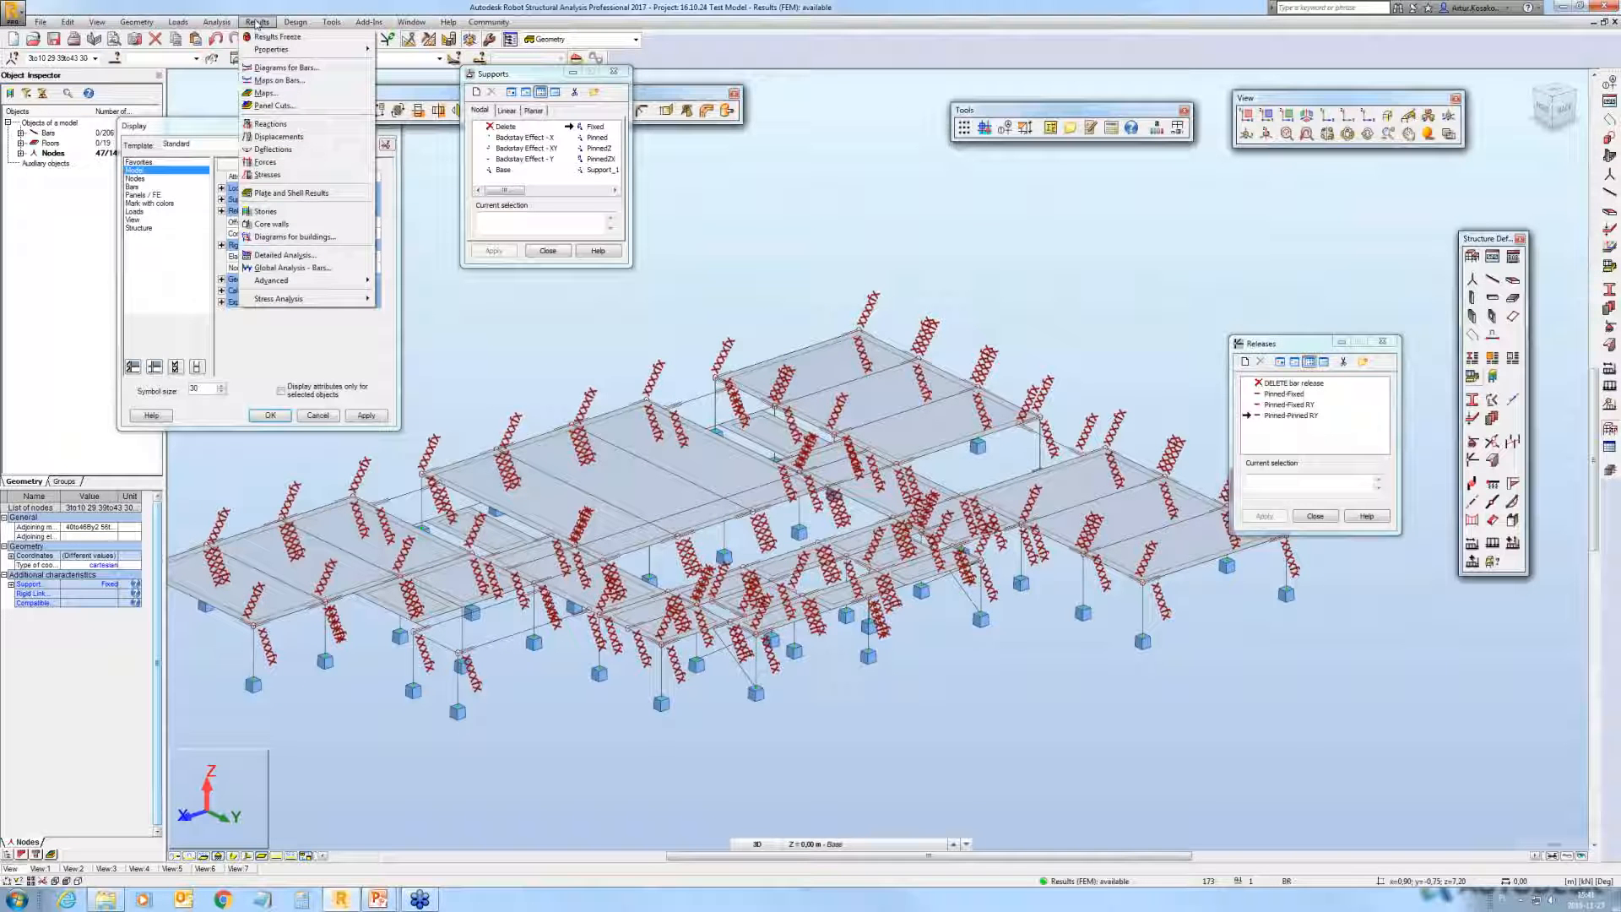
left_click(276, 135)
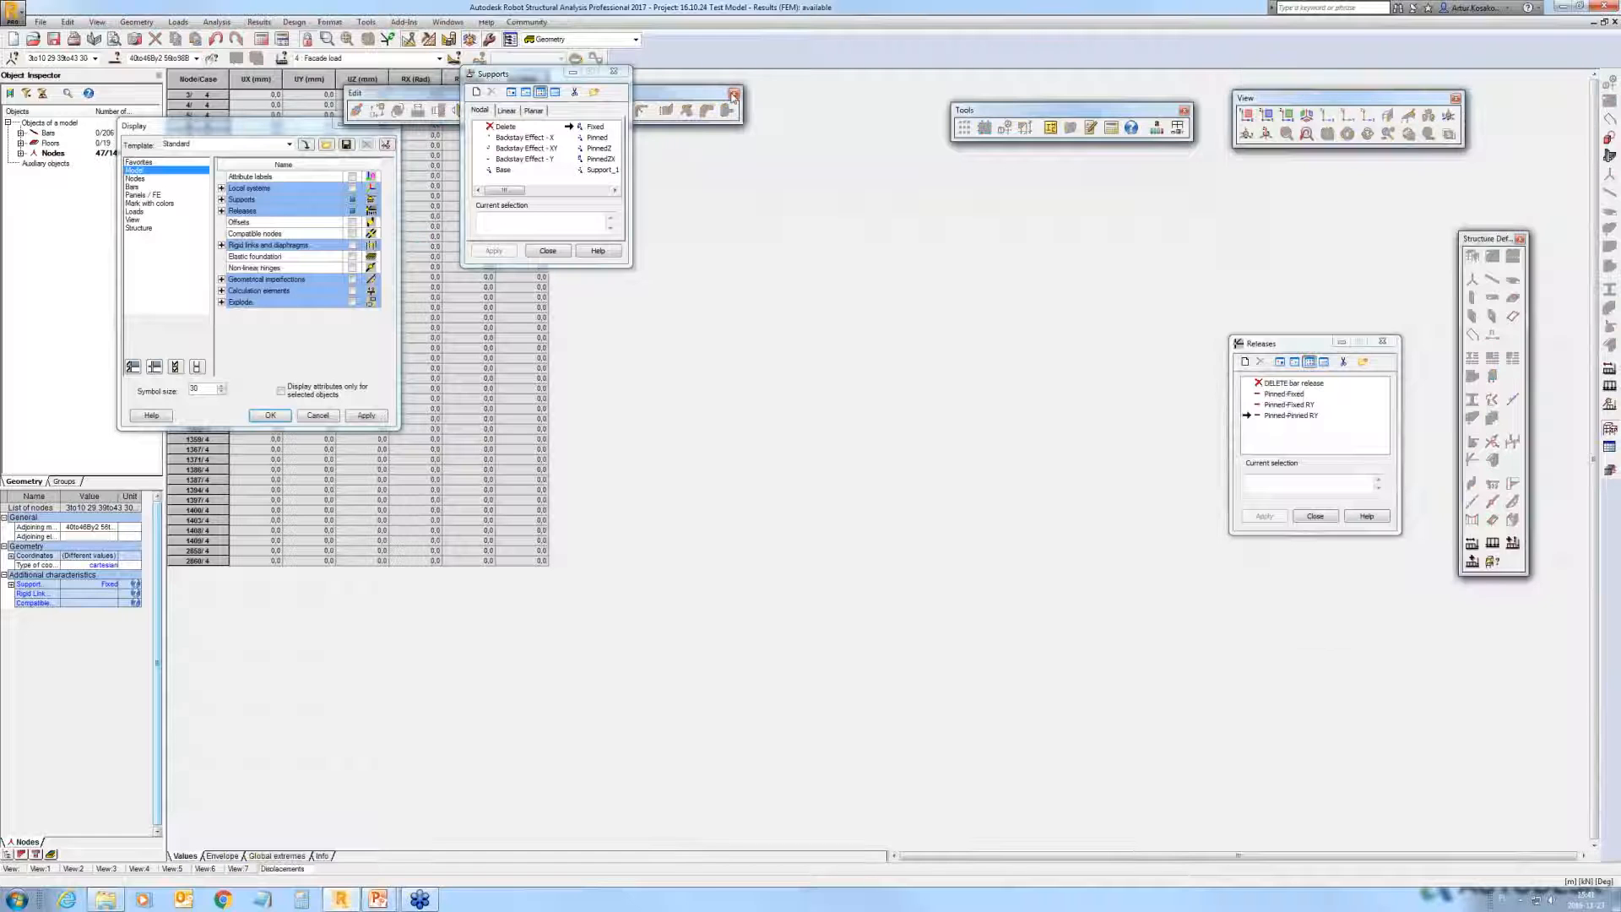
left_click(734, 93)
left_click(617, 74)
left_click(382, 123)
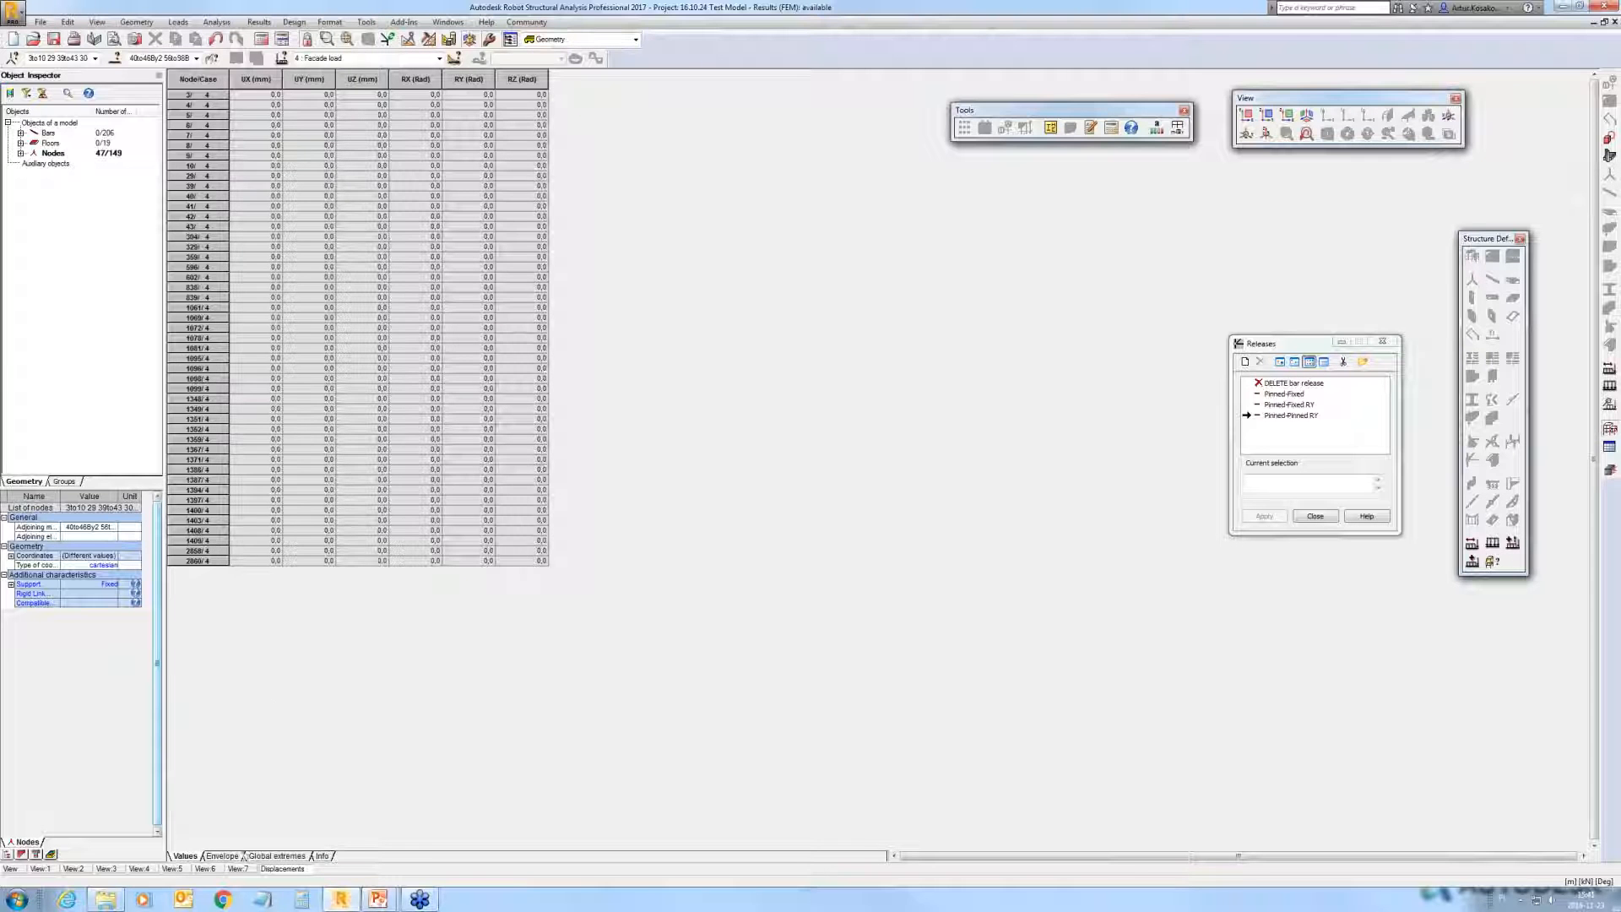
Step: Examine the global extremes of the nodal displacements for all combinations
left_click(276, 855)
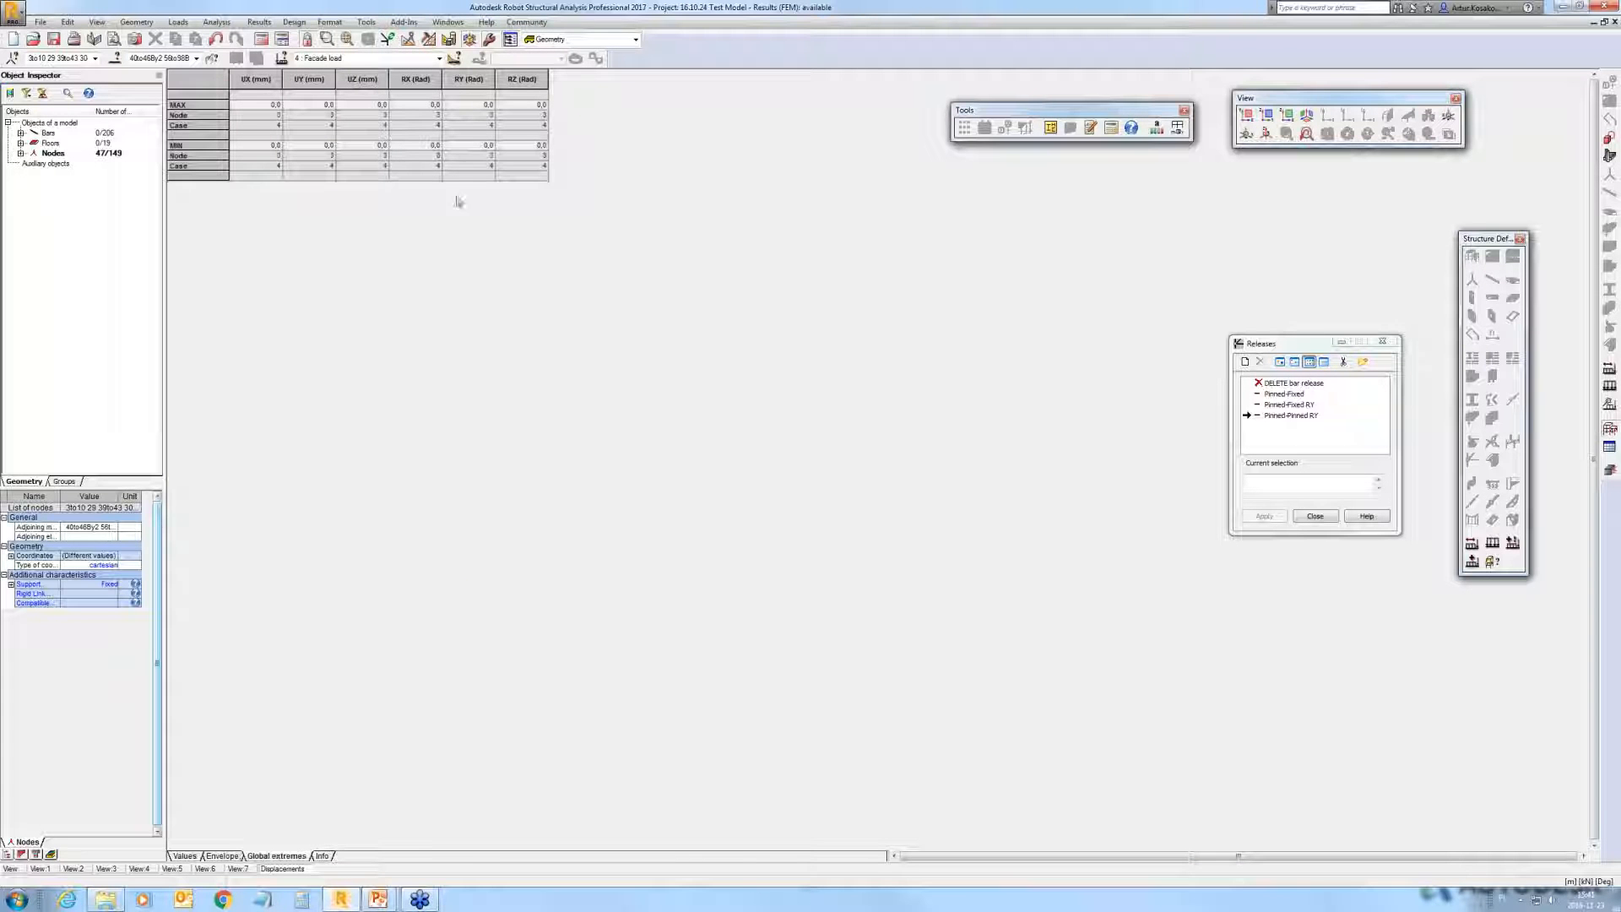
left_click(439, 58)
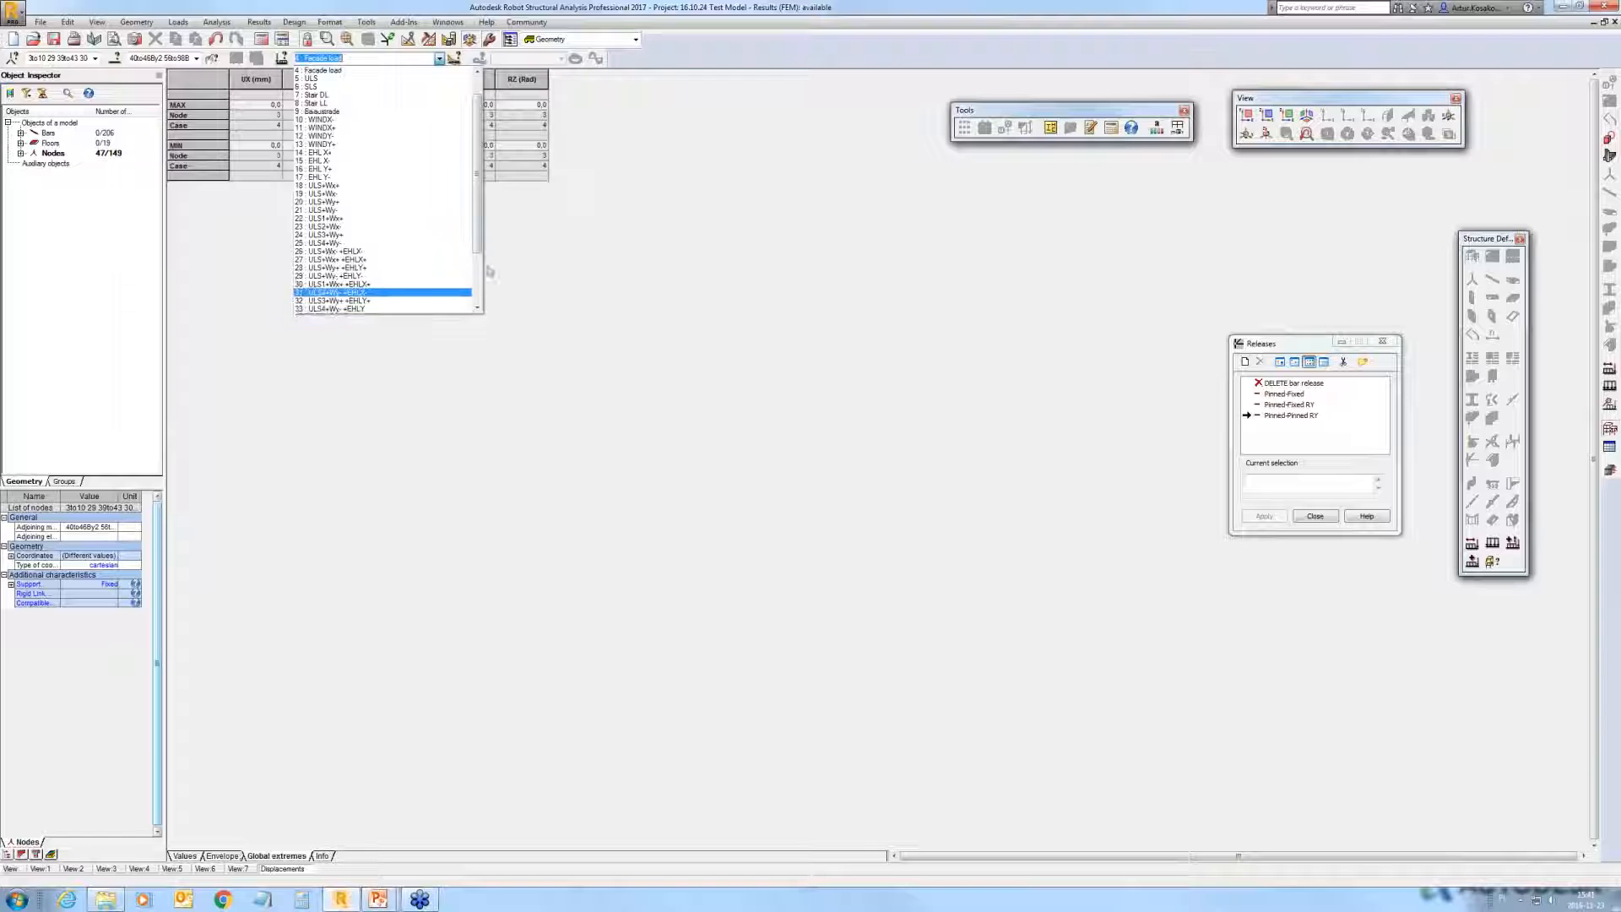
left_click_drag(477, 240, 477, 300)
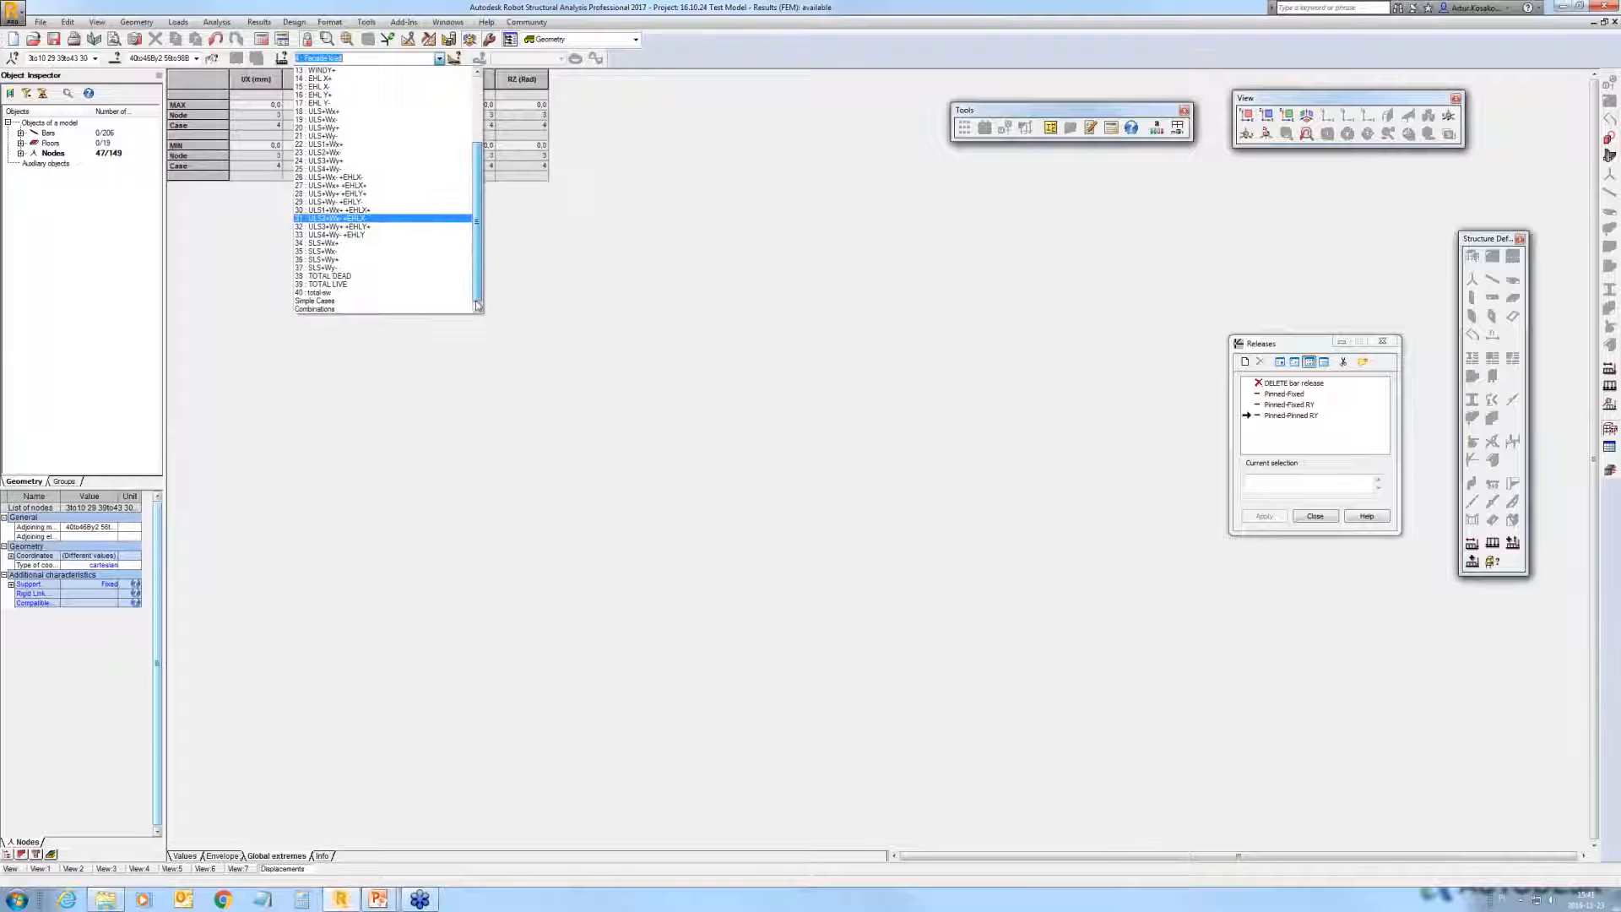
left_click(344, 310)
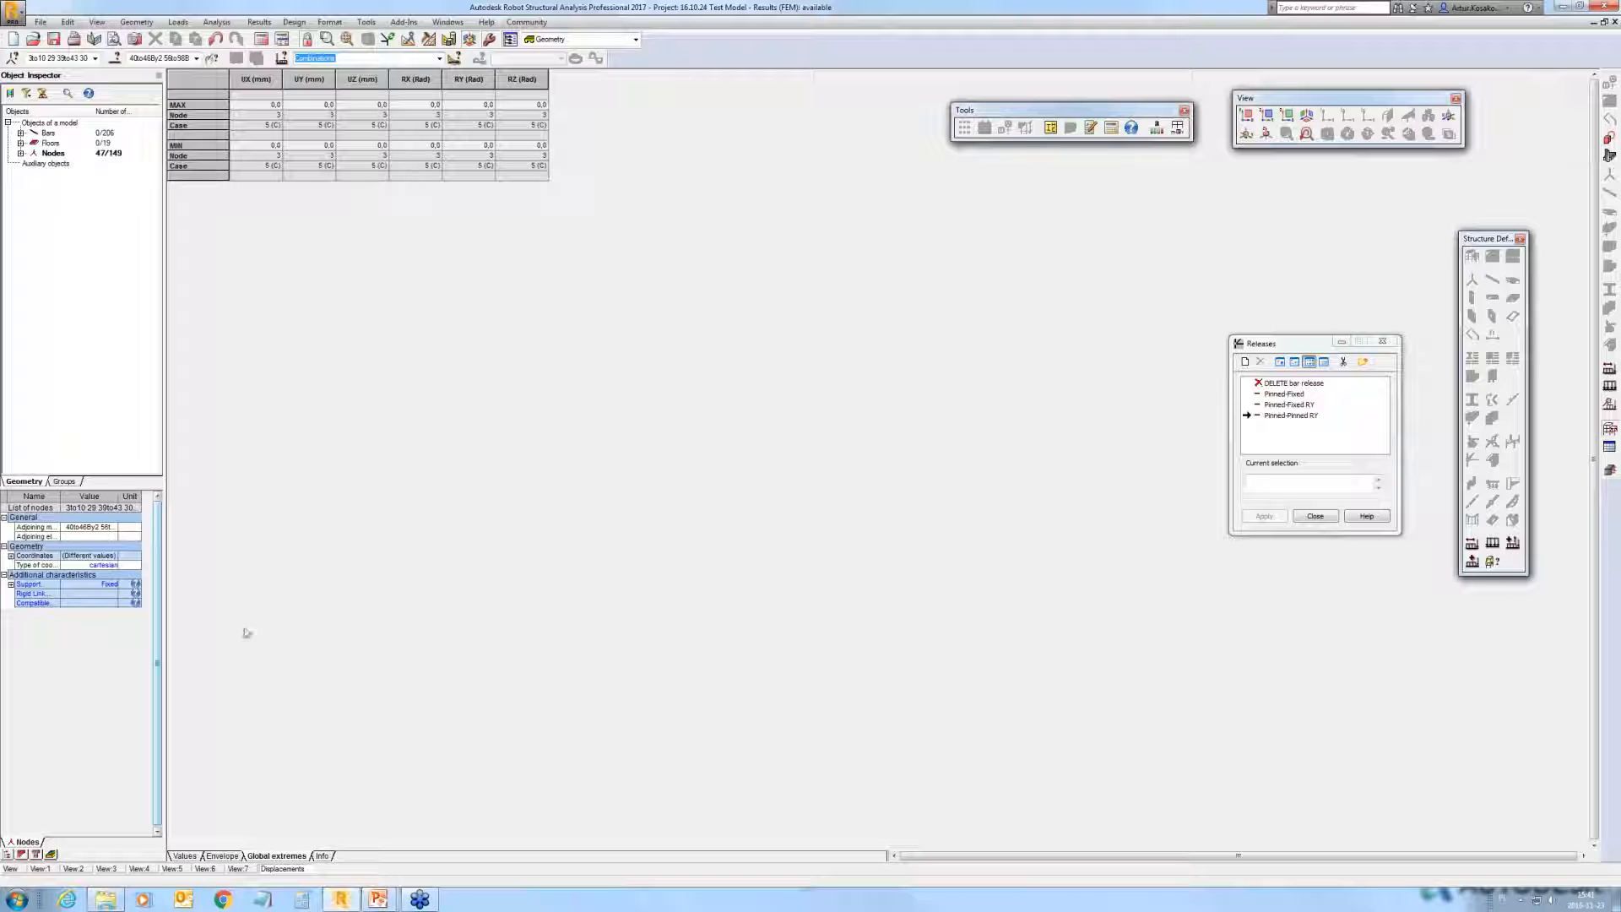
Step: Return to the model view and reopen the full 16.10.24 Test Model project in place of the reduced model
left_click(10, 869)
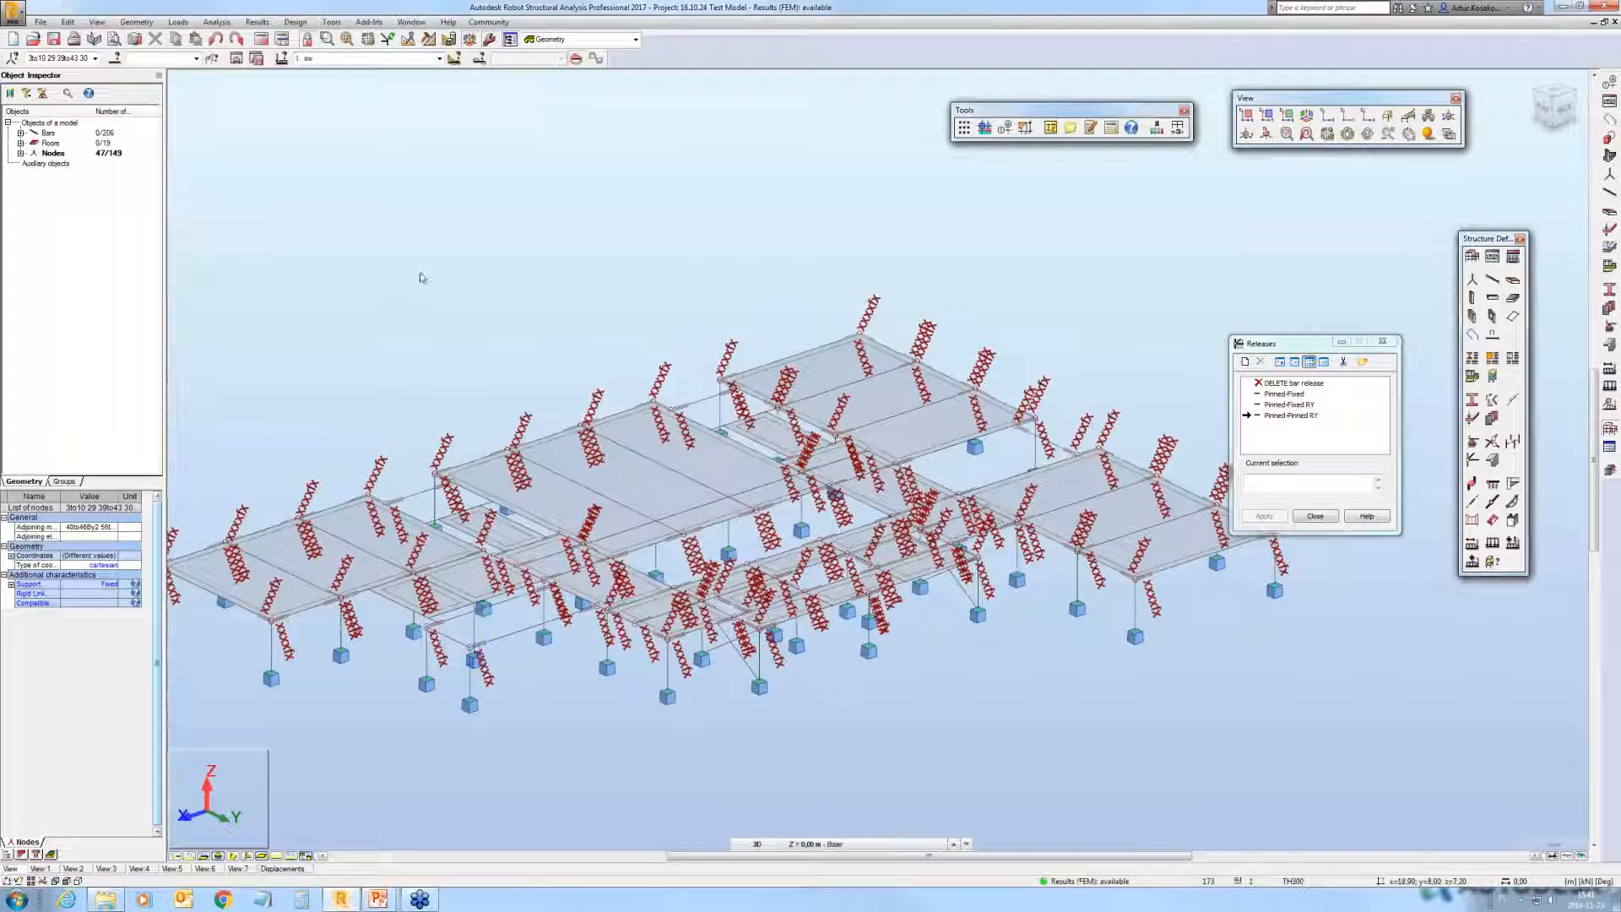
left_click(40, 21)
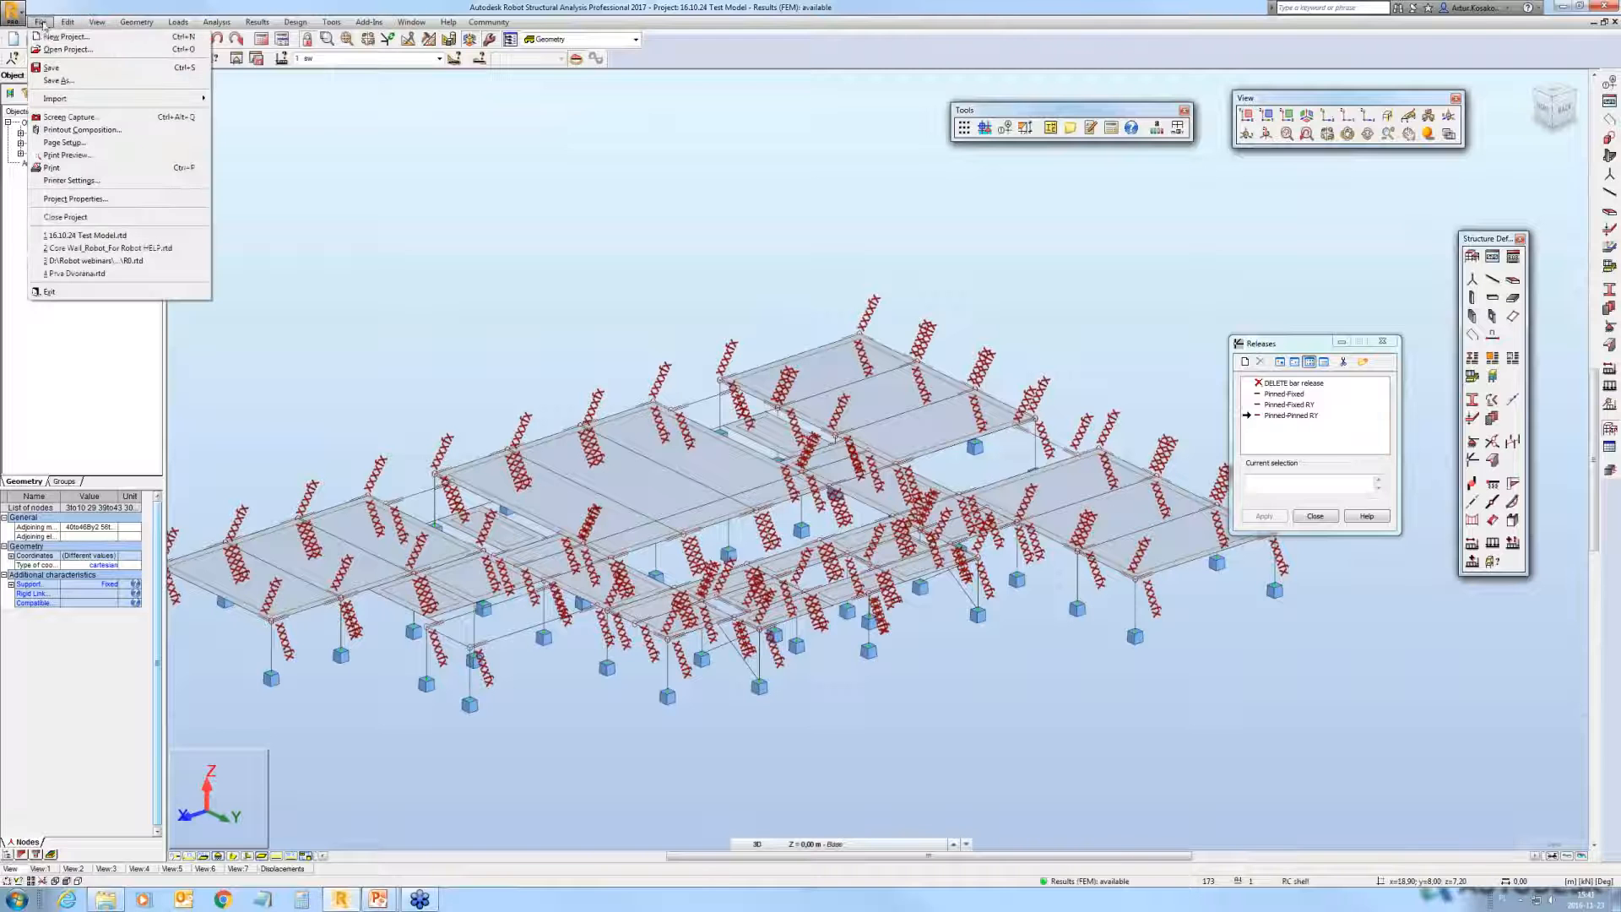
left_click(131, 241)
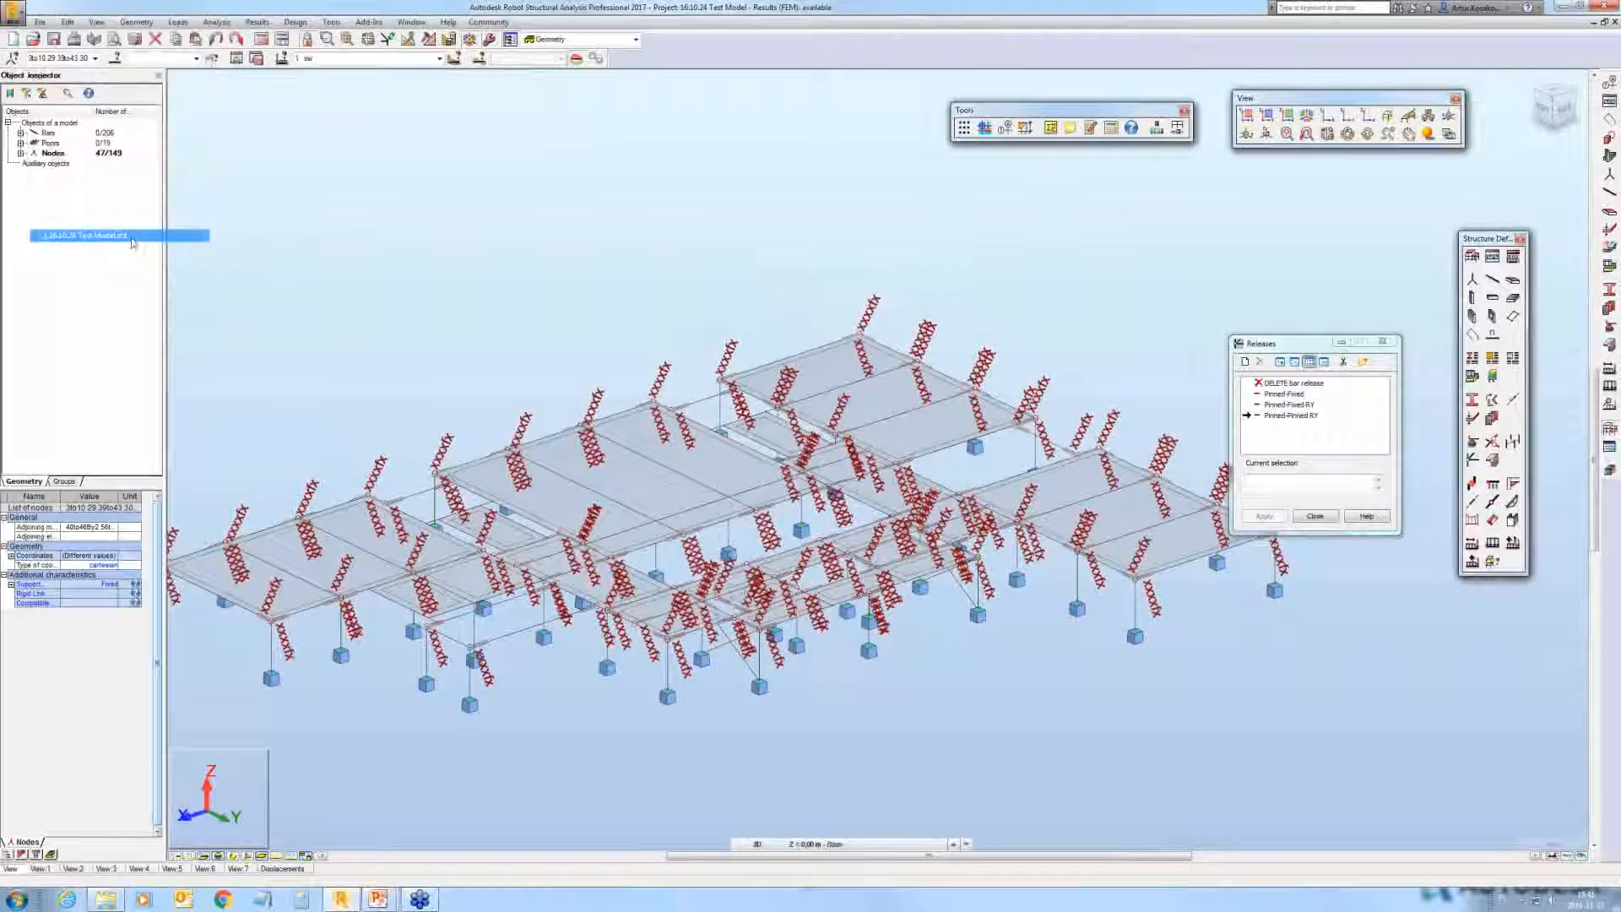
left_click(842, 480)
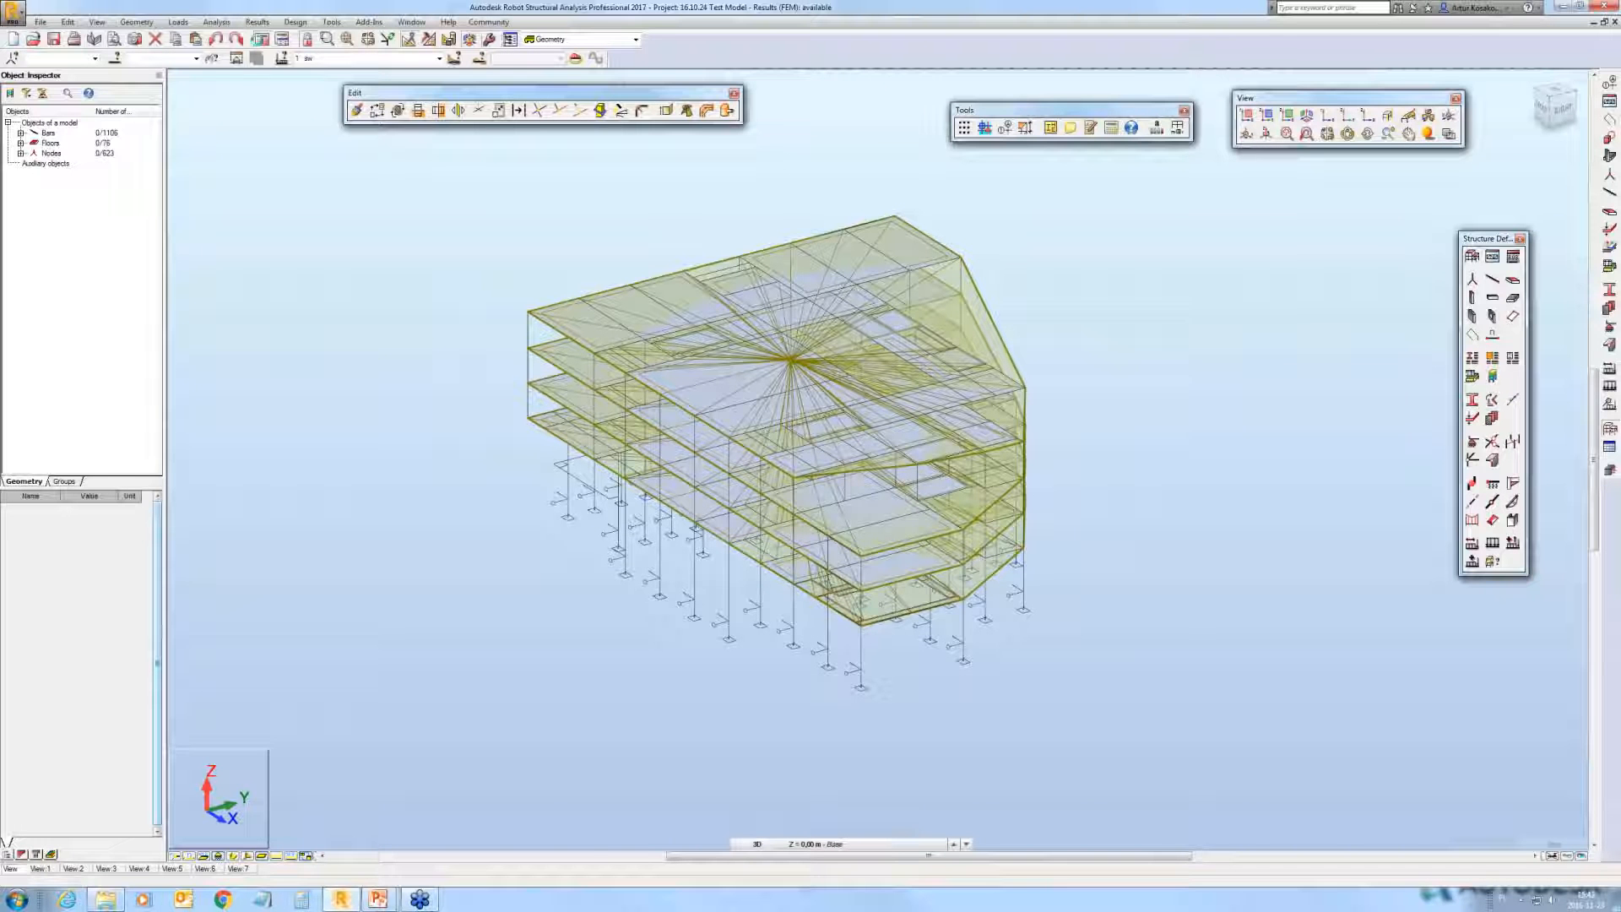
Step: Run the analysis of the full model, ignoring all instability warnings
left_click(261, 41)
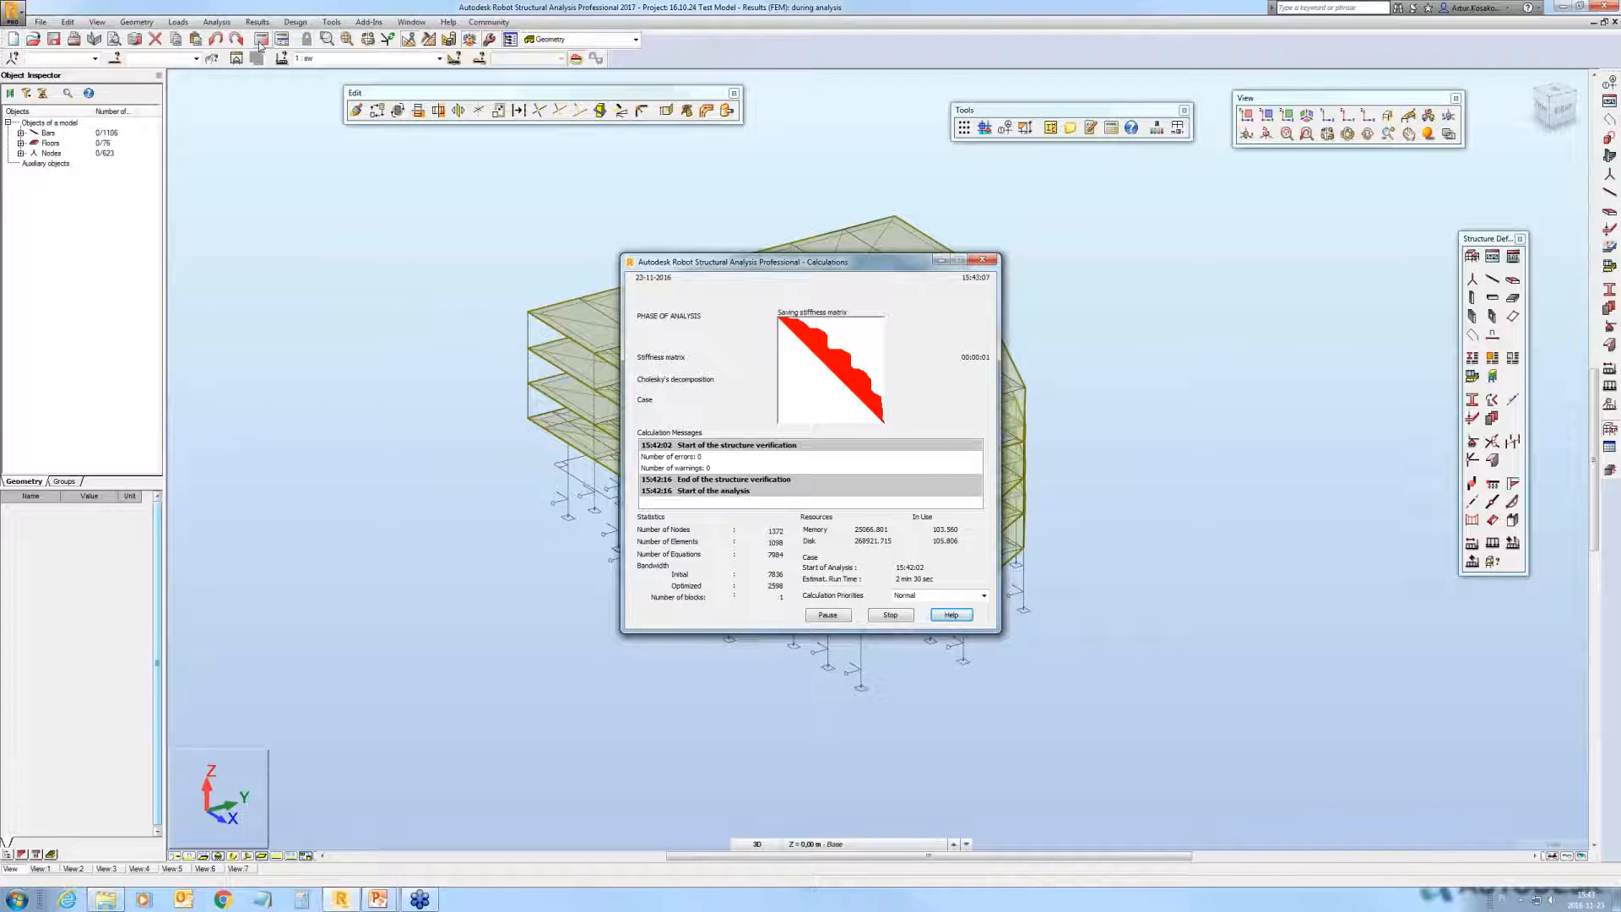
key("Escape")
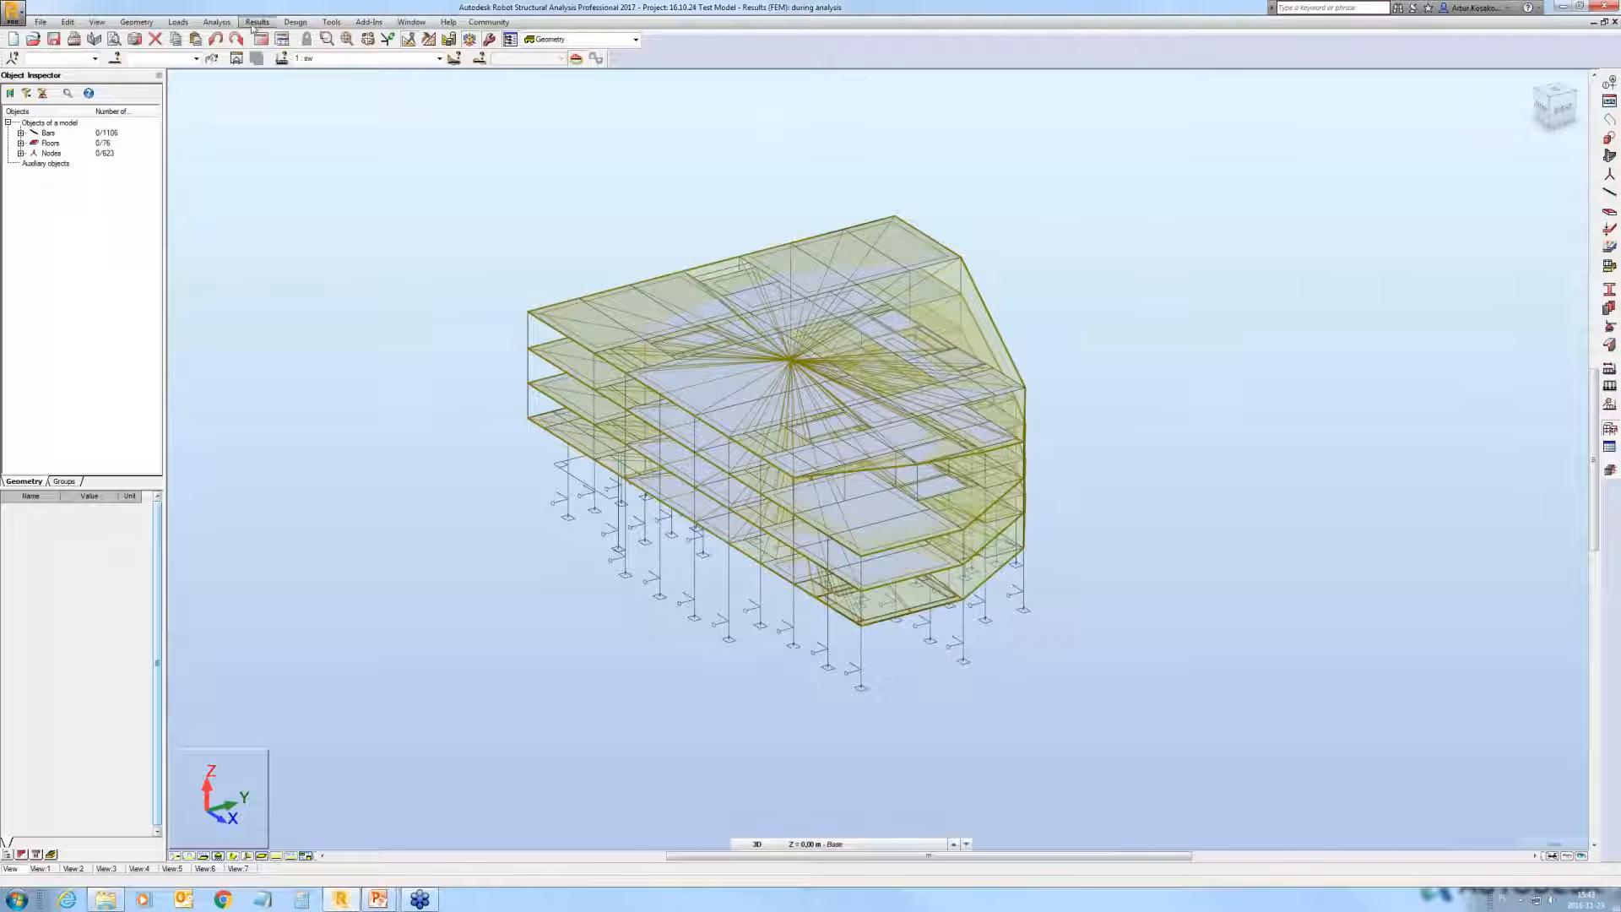
left_click(251, 24)
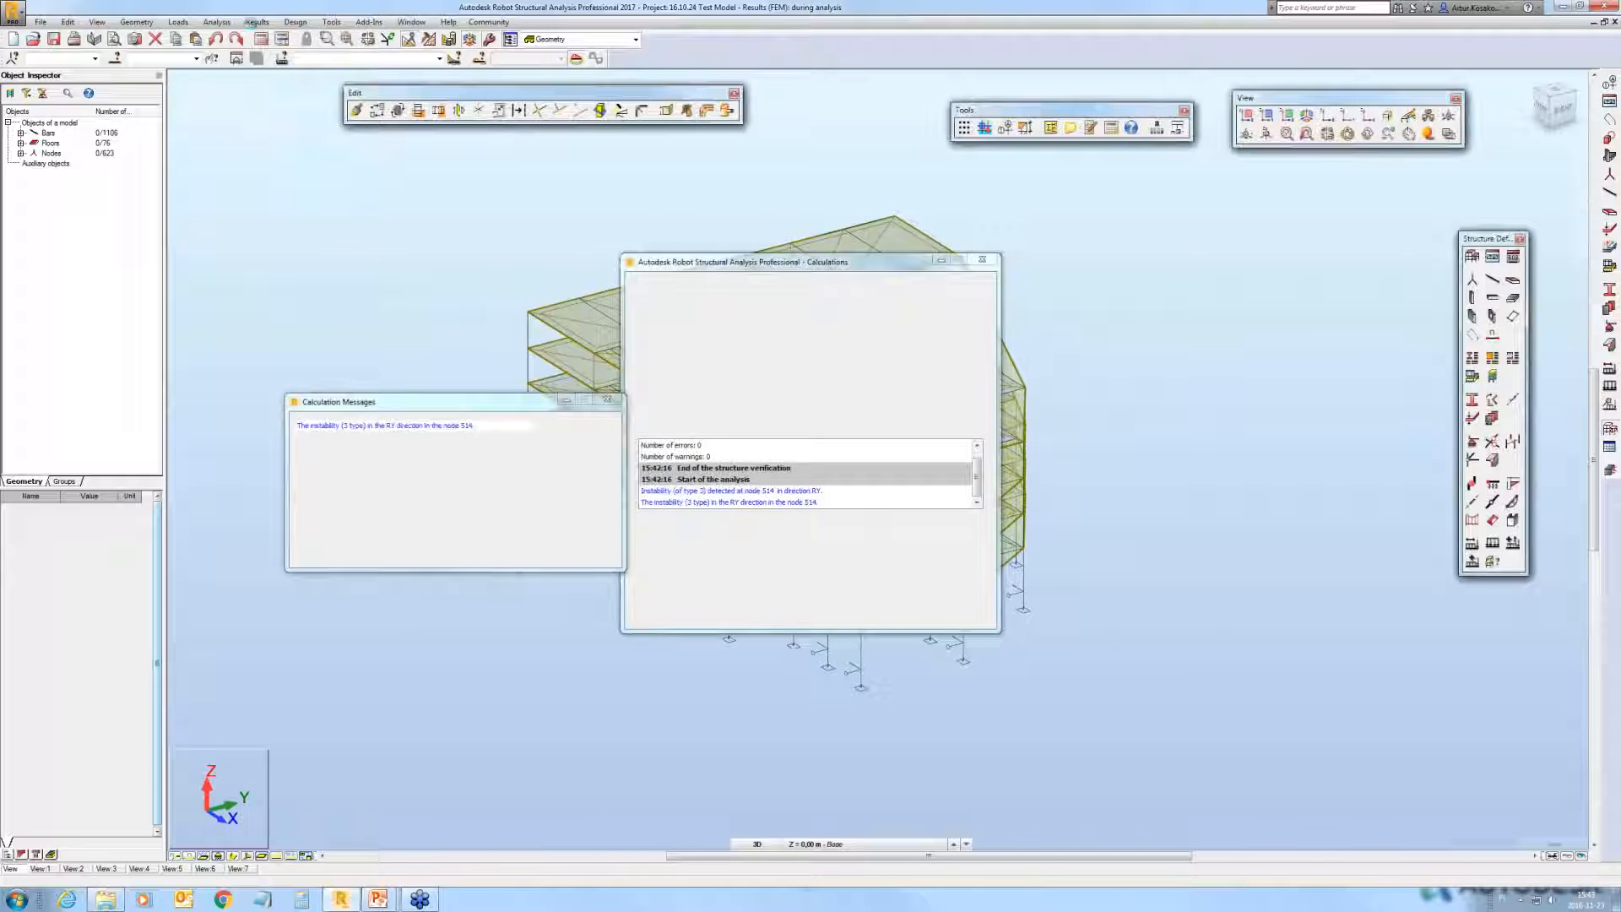
Step: Examine the global extremes of the full model's nodal displacements for the facade load case, checking them against the model view
left_click(256, 22)
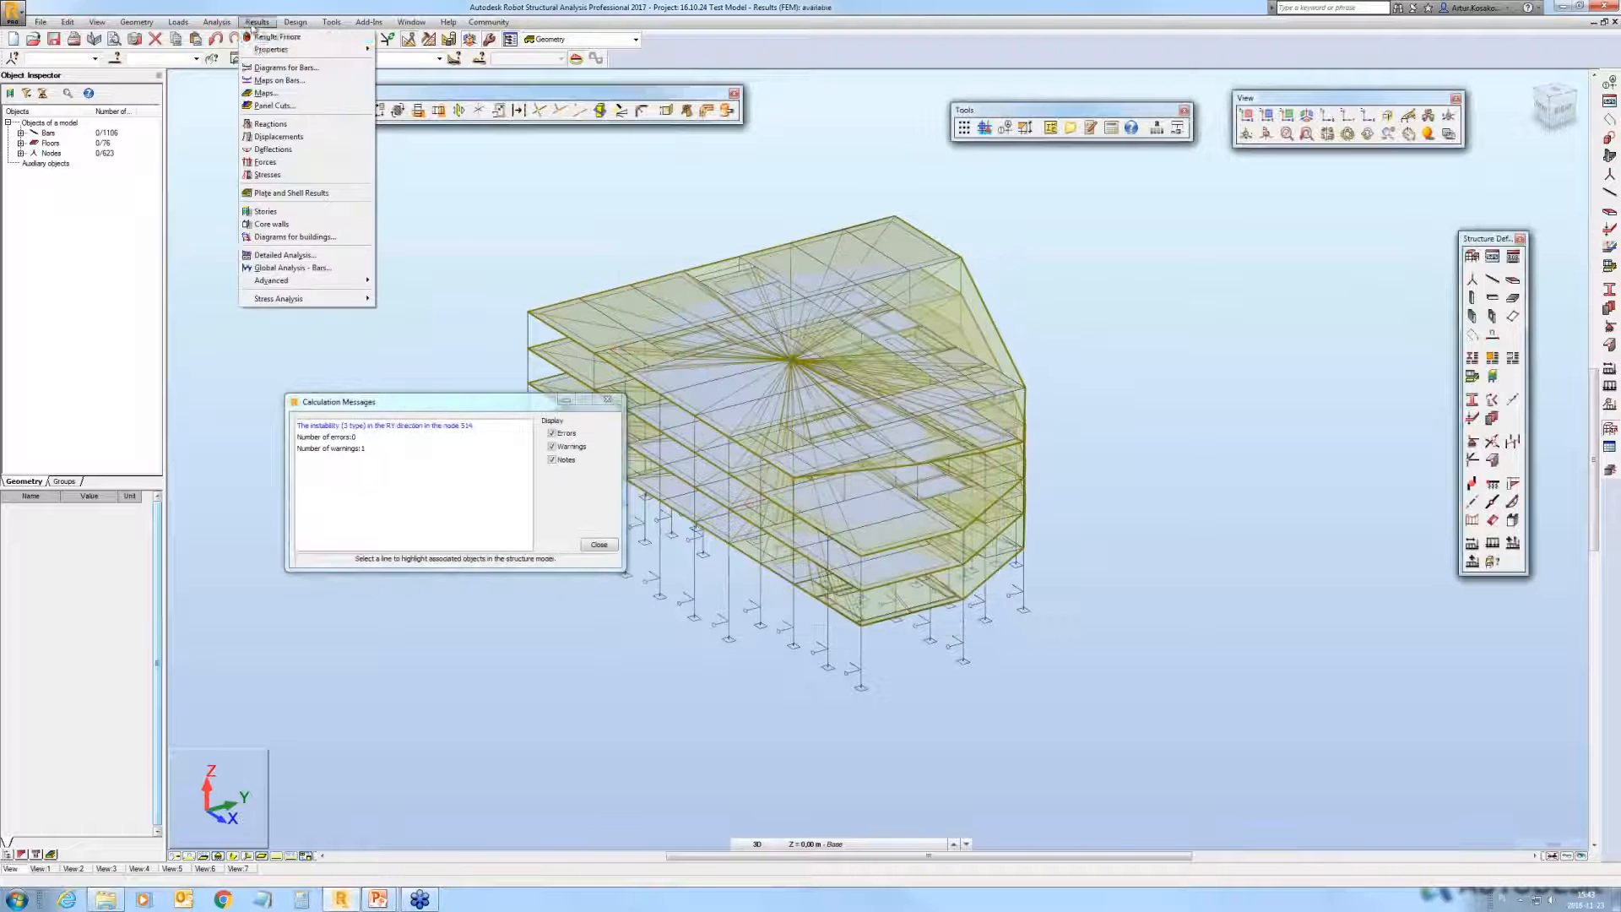
left_click(282, 137)
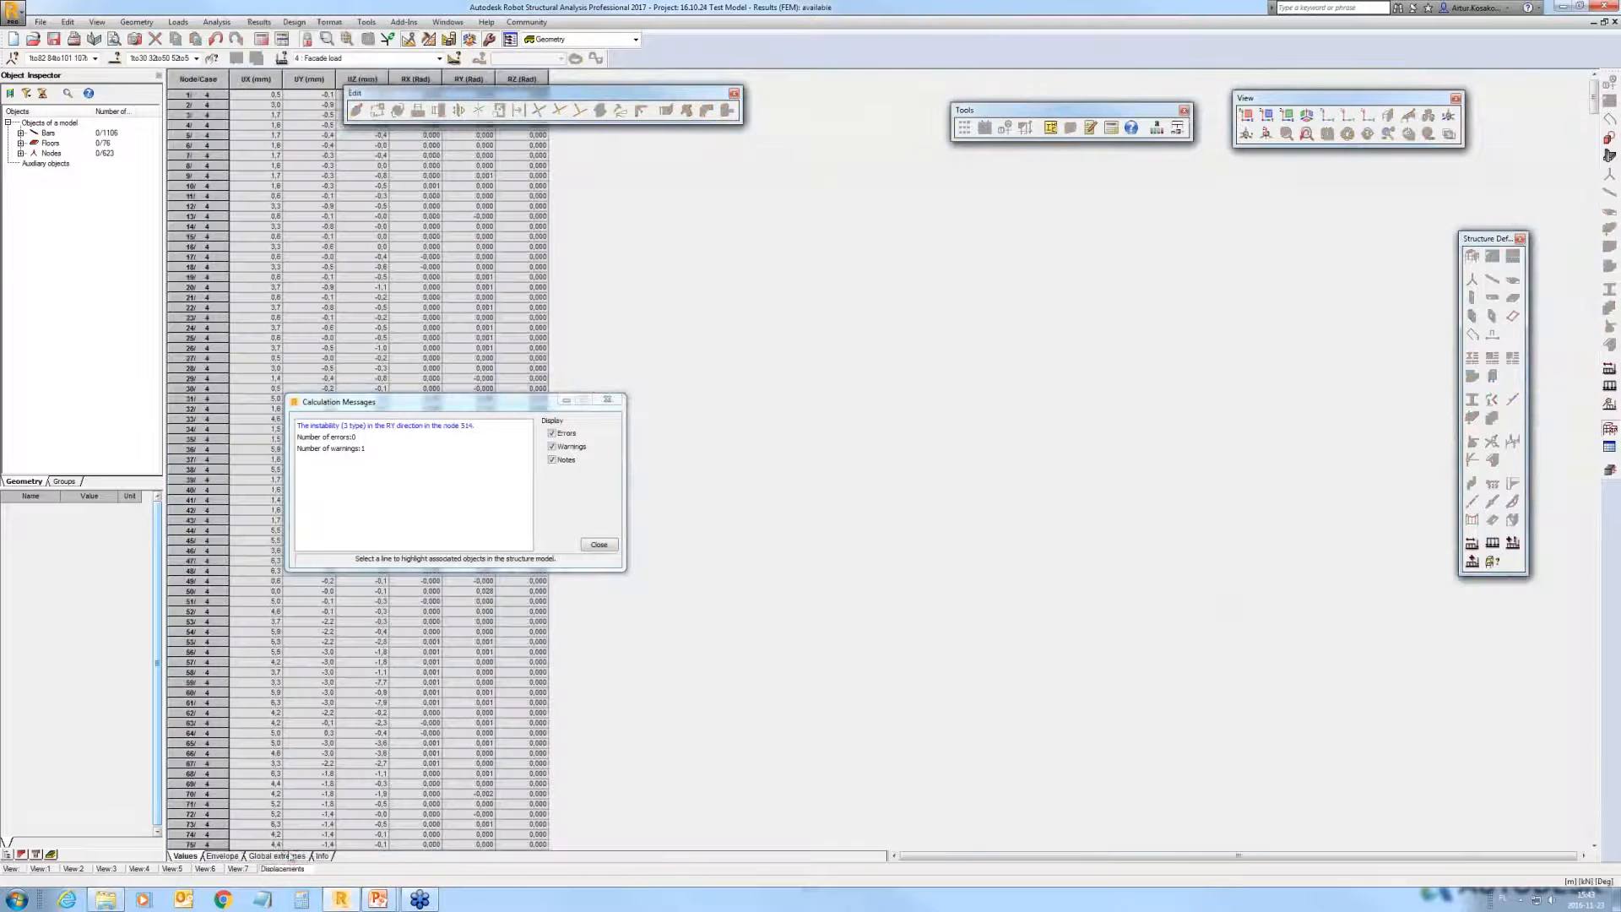
left_click(287, 855)
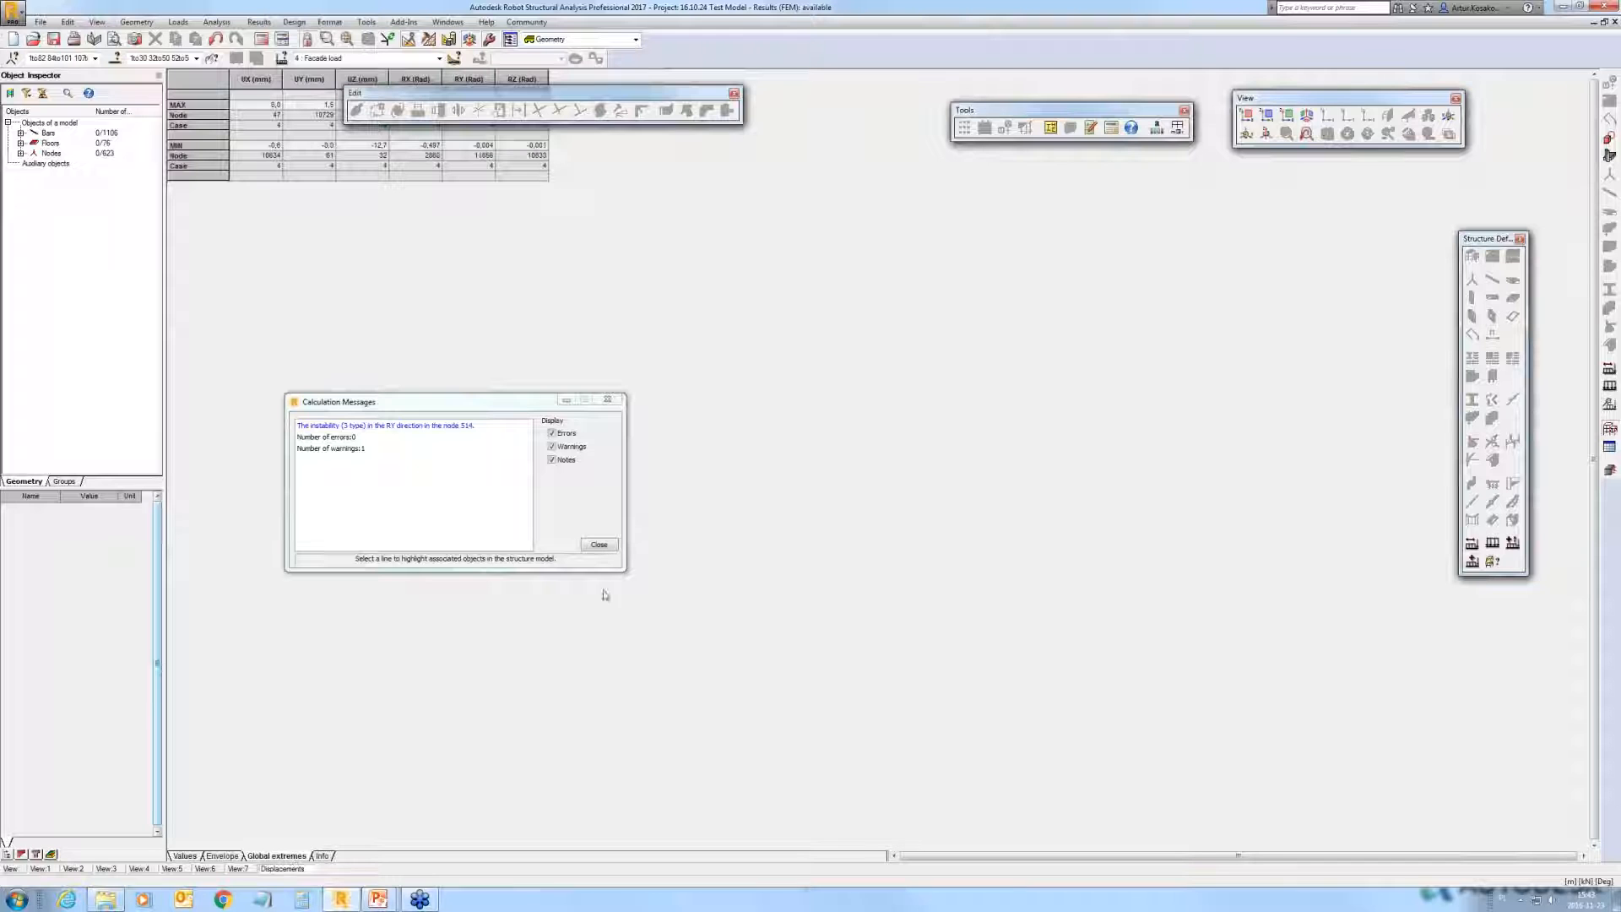
left_click(733, 93)
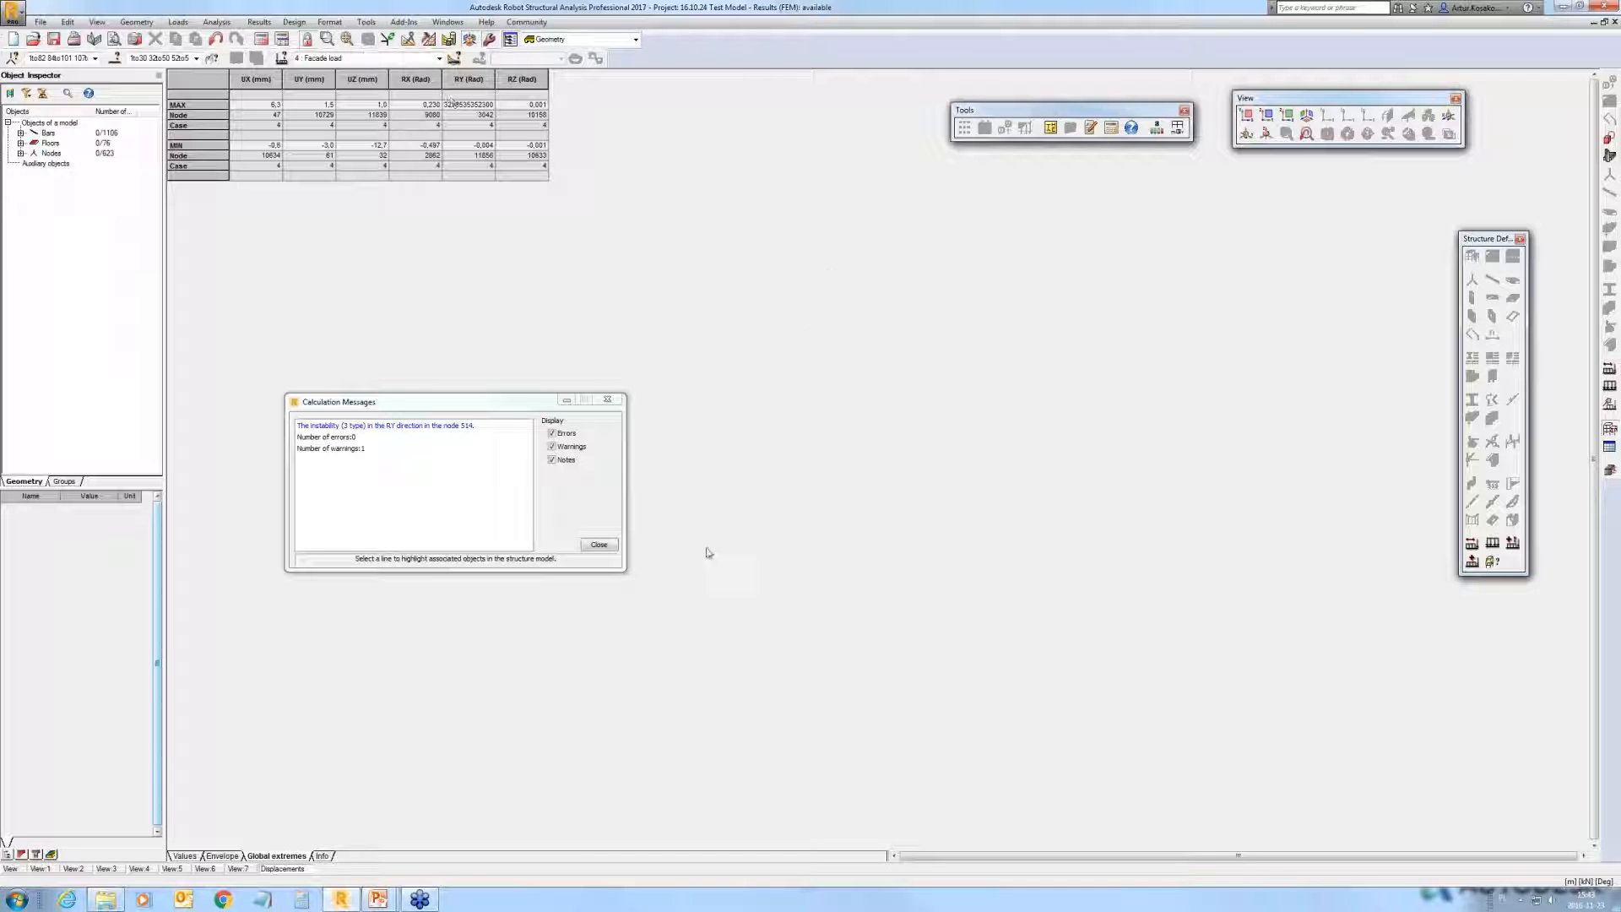
left_click(12, 869)
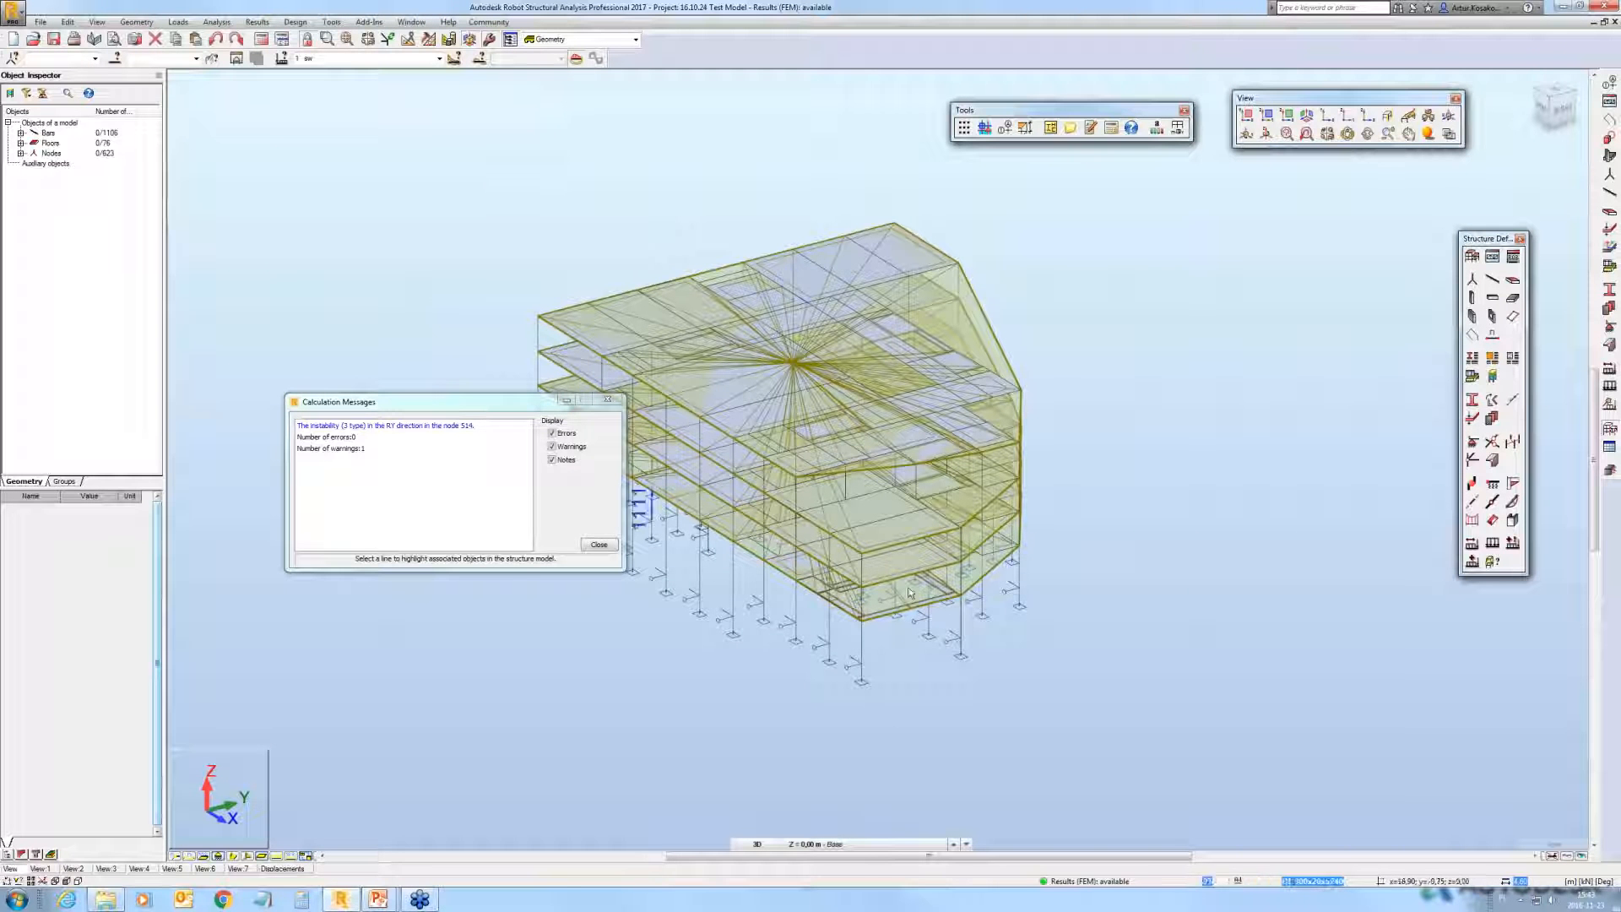
left_click(282, 869)
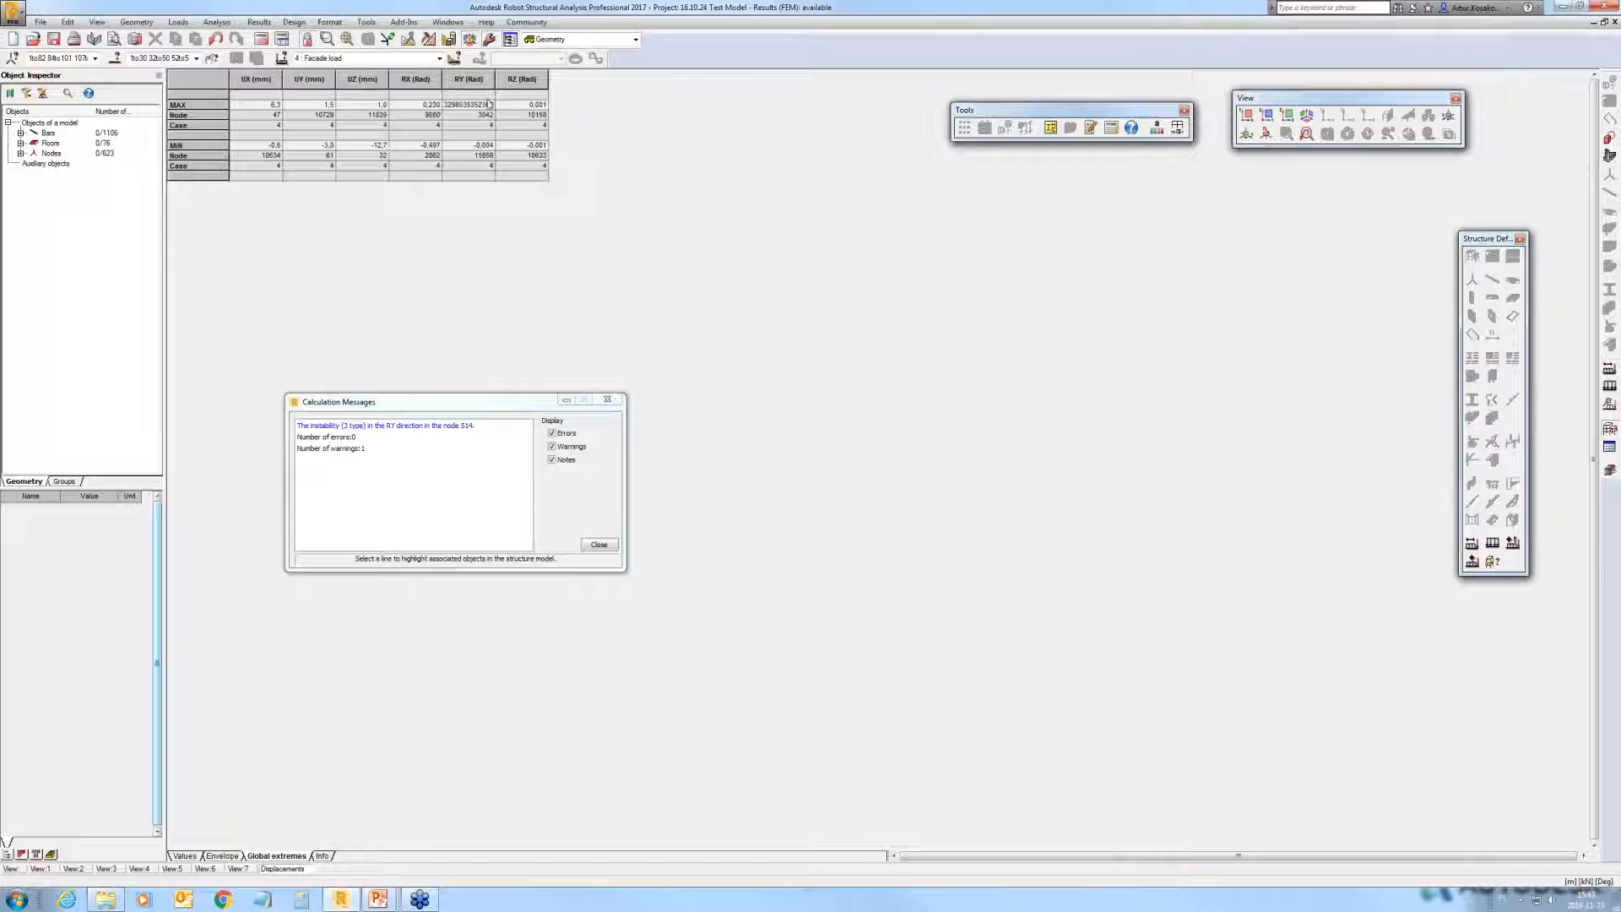
Step: Open the bar releases on the full model and remove the unused release types from the list
left_click(10, 868)
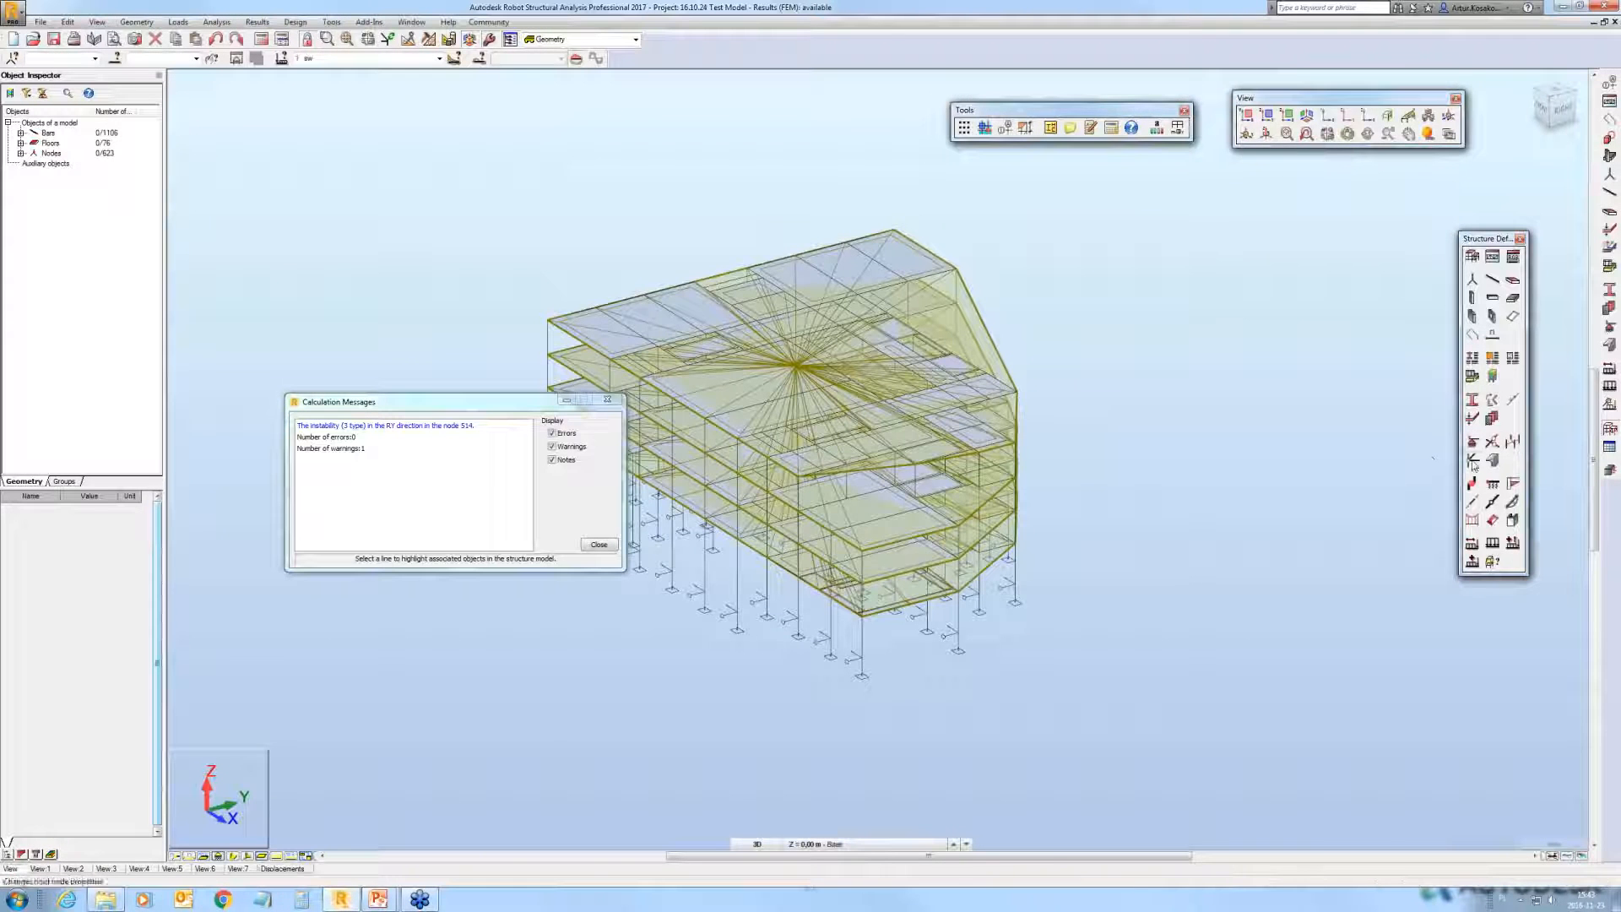
left_click(1472, 461)
left_click_drag(916, 376, 1243, 372)
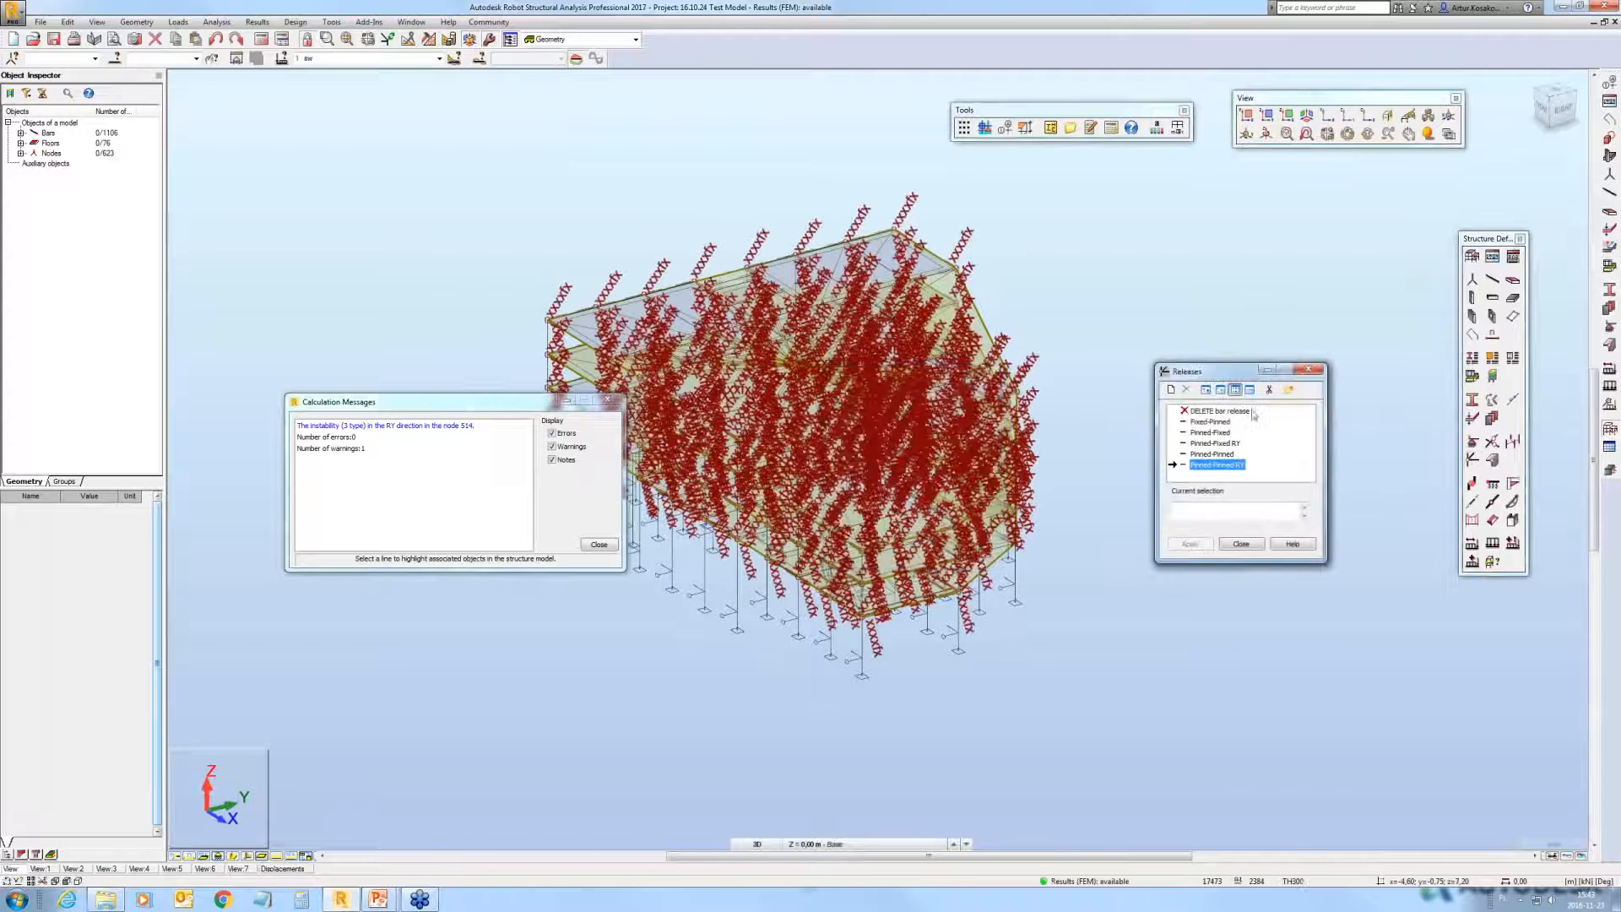
left_click(1269, 390)
left_click(1284, 493)
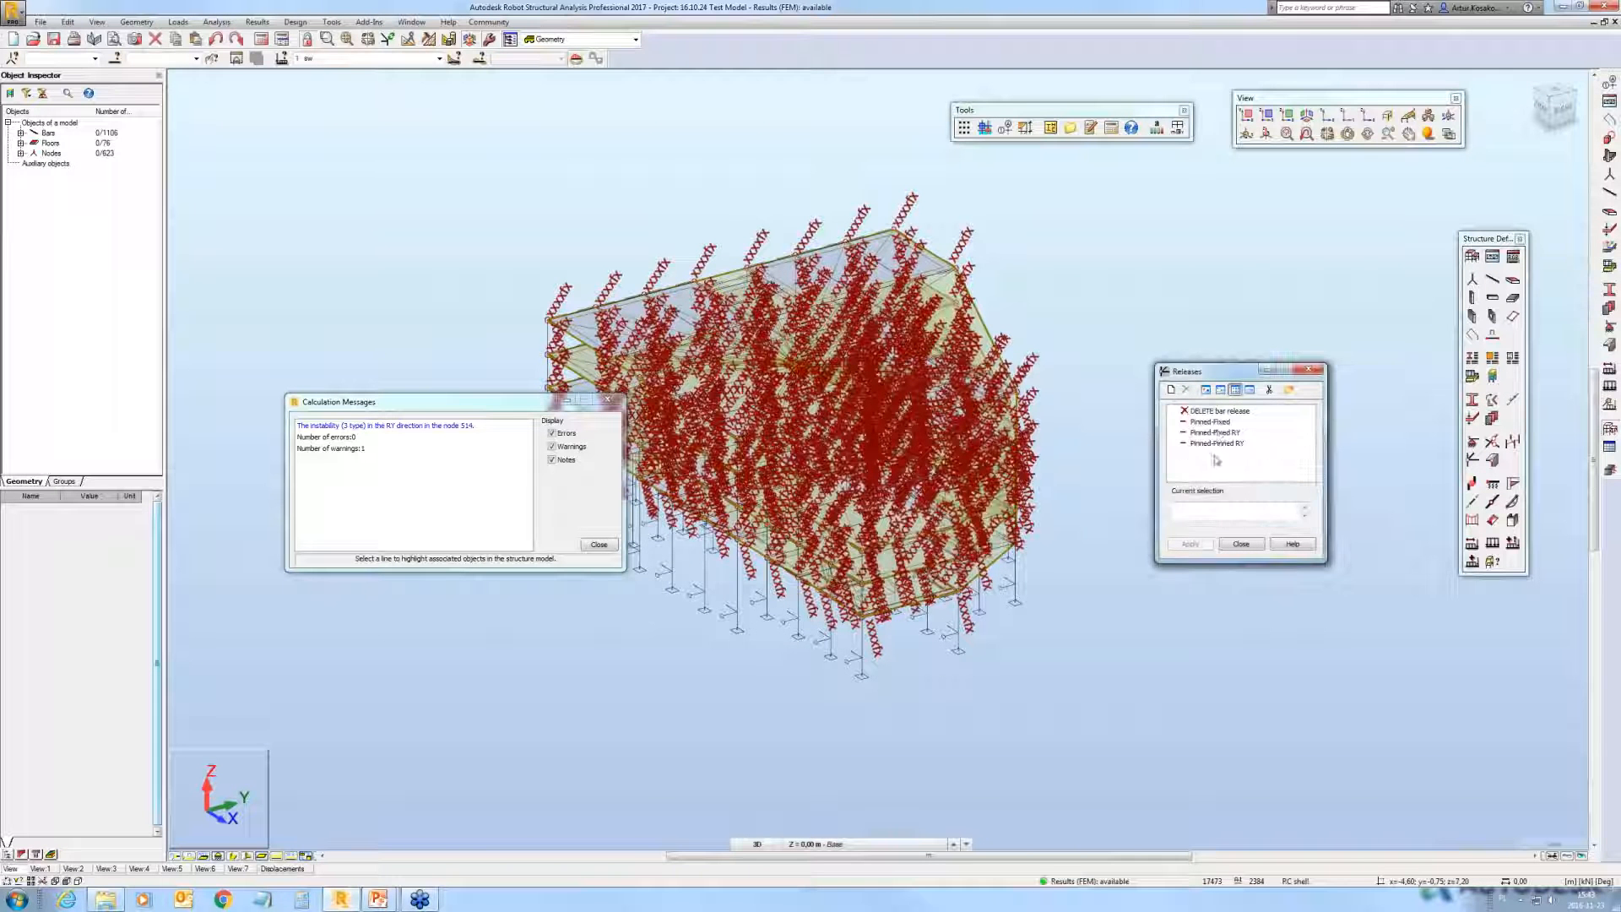
Step: Modify the Pinned-Fixed release so that Rx at the beginning is no longer released, overwriting the existing definition
left_click(1219, 423)
double_click(1219, 424)
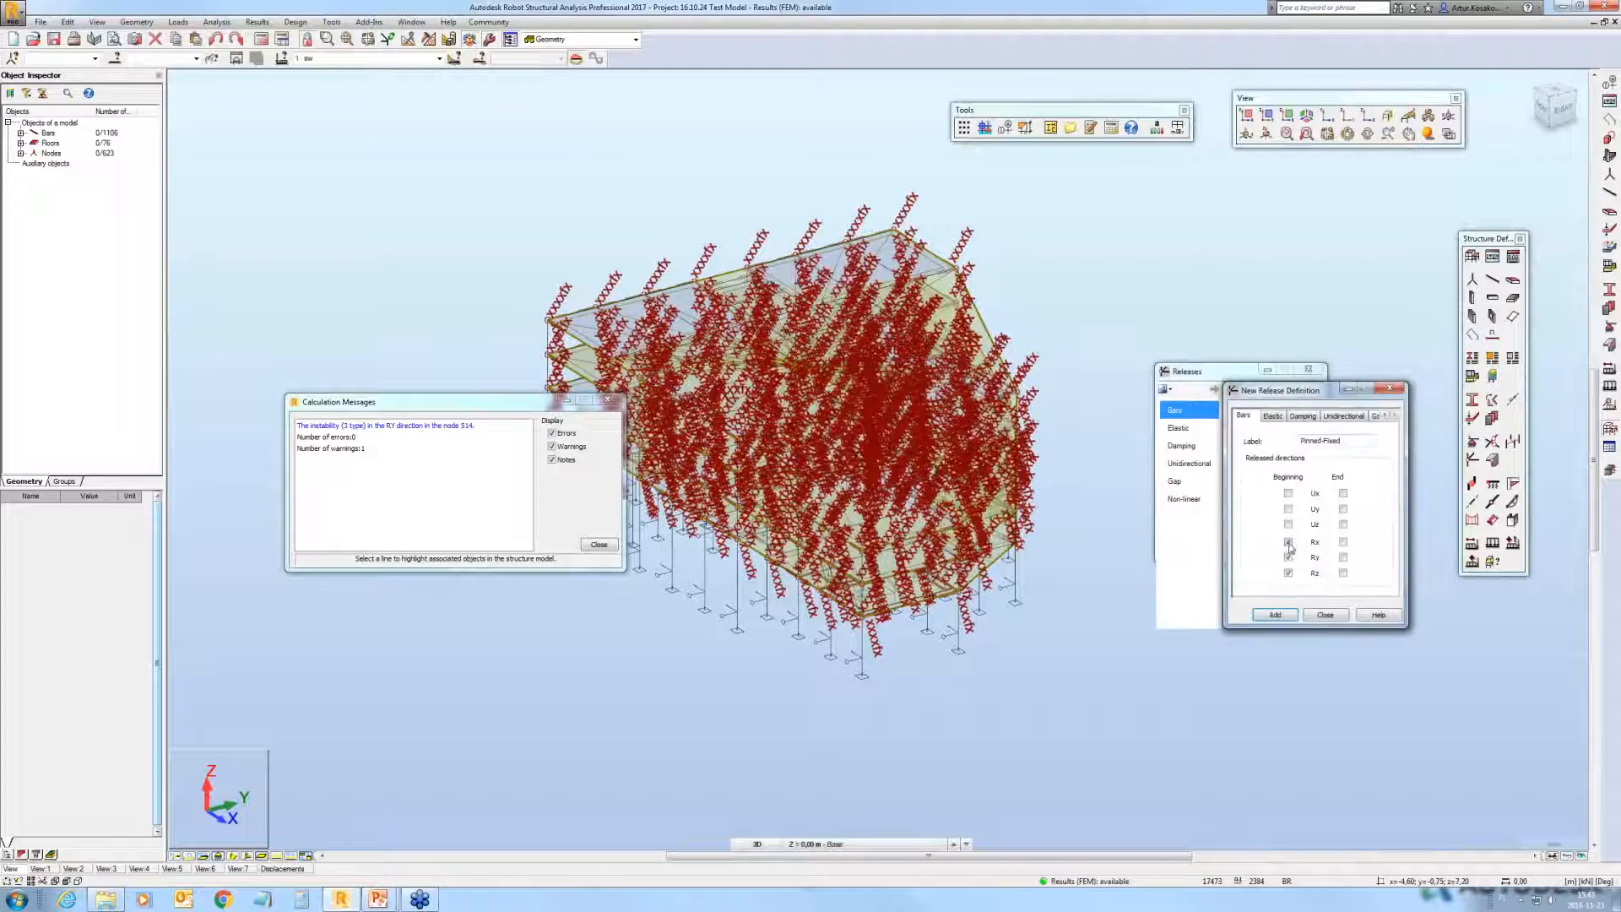
left_click(1276, 616)
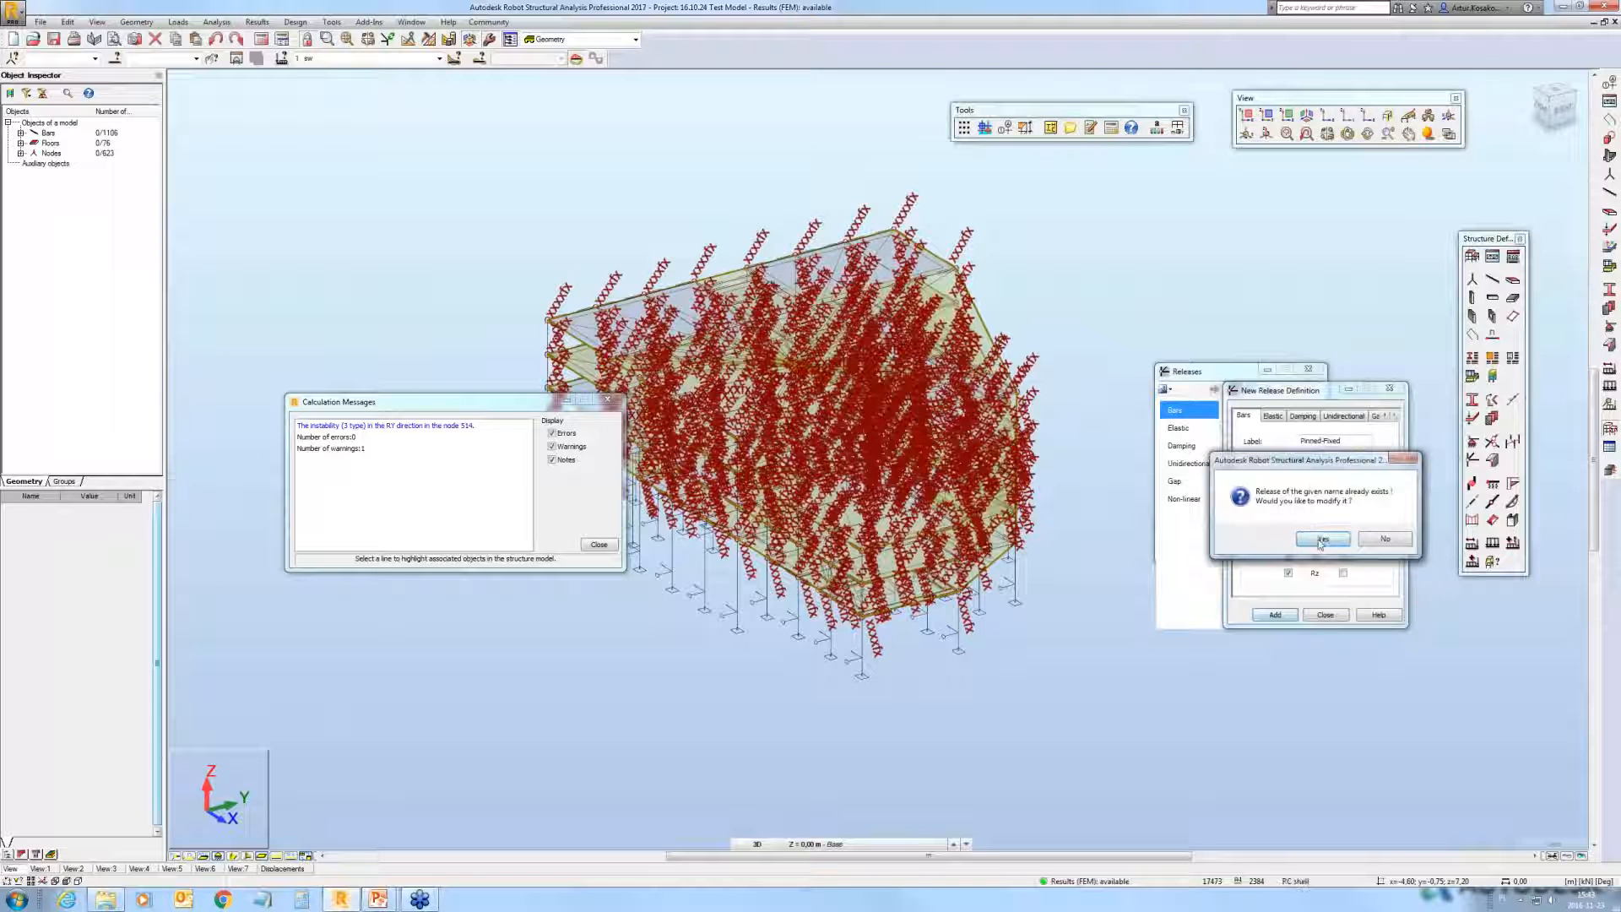
left_click(1320, 542)
left_click(865, 481)
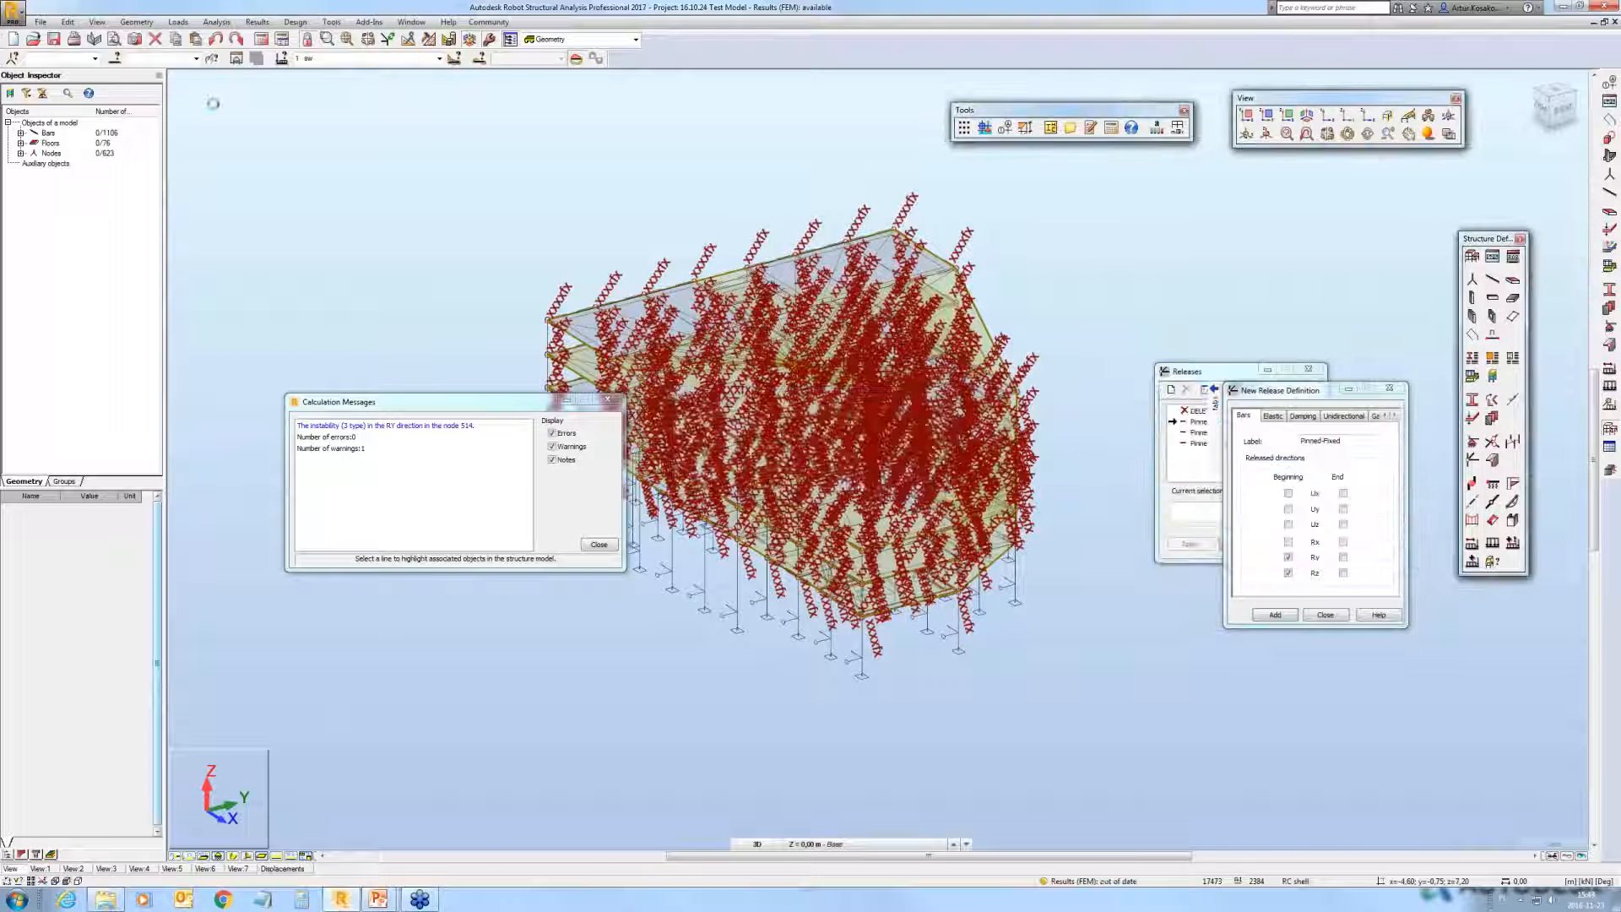
Step: Rerun the analysis with the modified release, ignoring all instability warnings, and move the calculation messages clear of the results
left_click(271, 48)
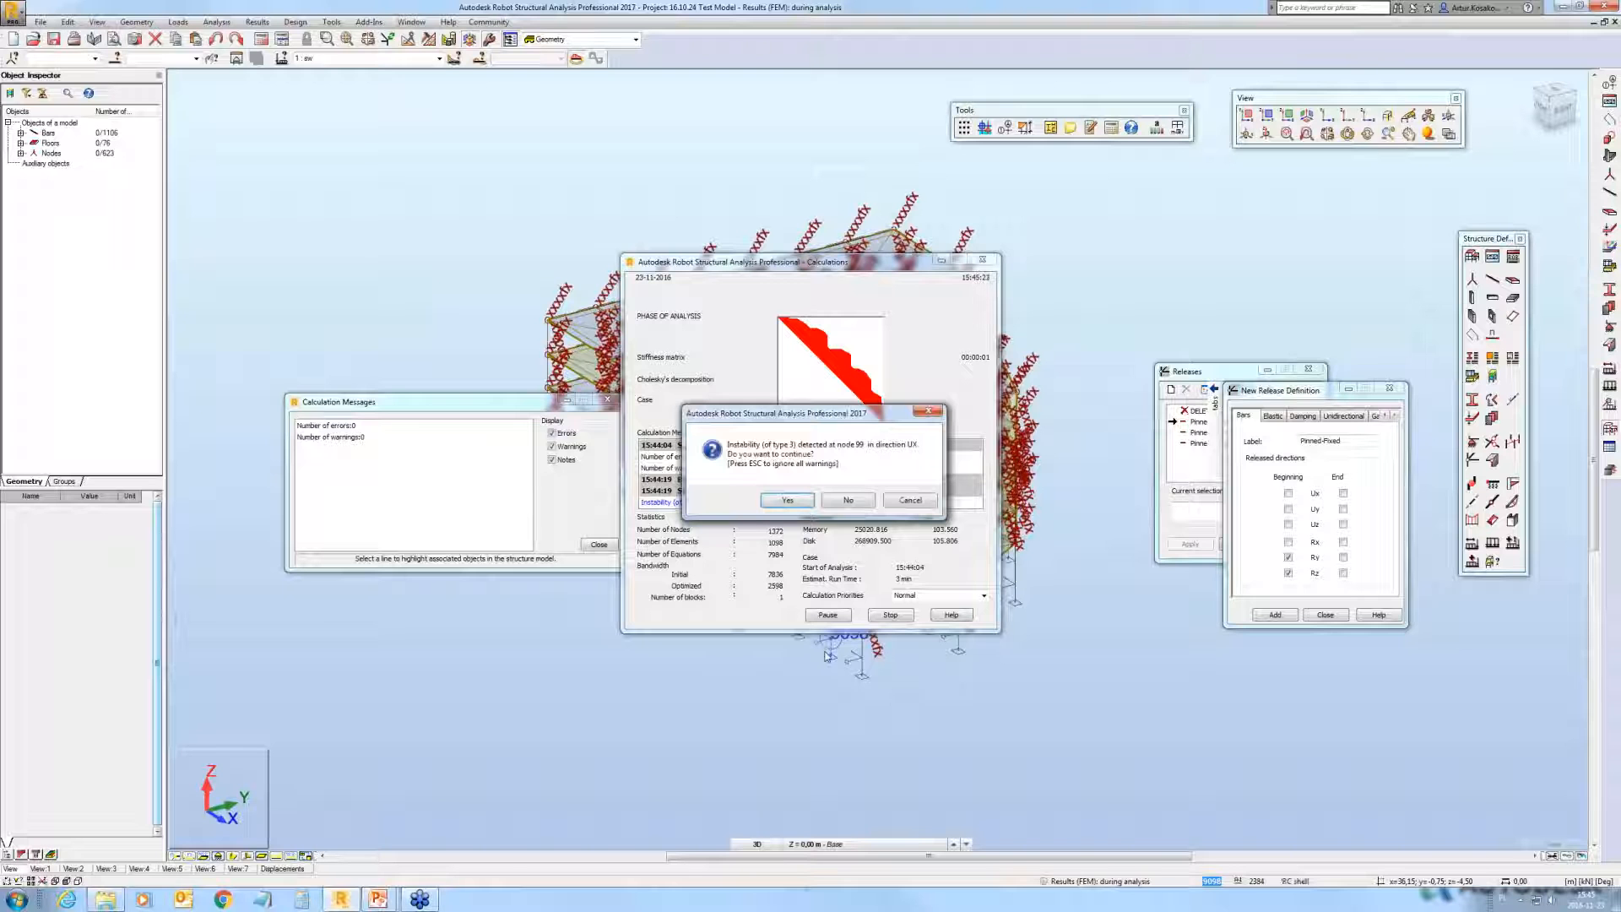
key("Escape")
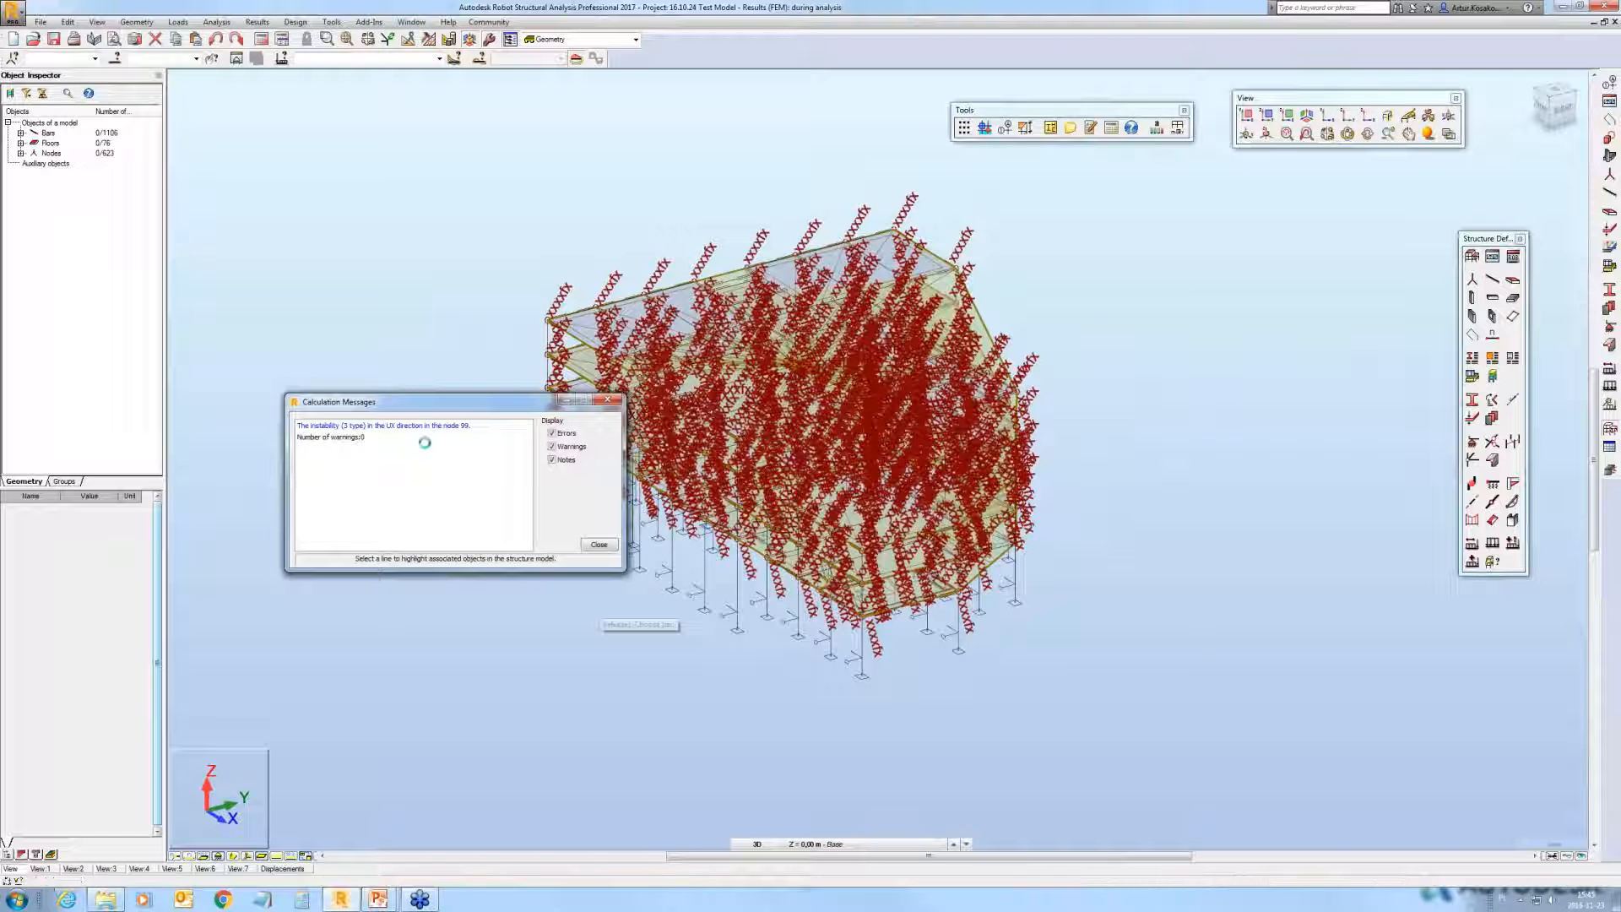
left_click_drag(486, 411, 1241, 304)
Step: Examine the recalculated displacement global extremes, switching the load case selection to all combinations
left_click(278, 869)
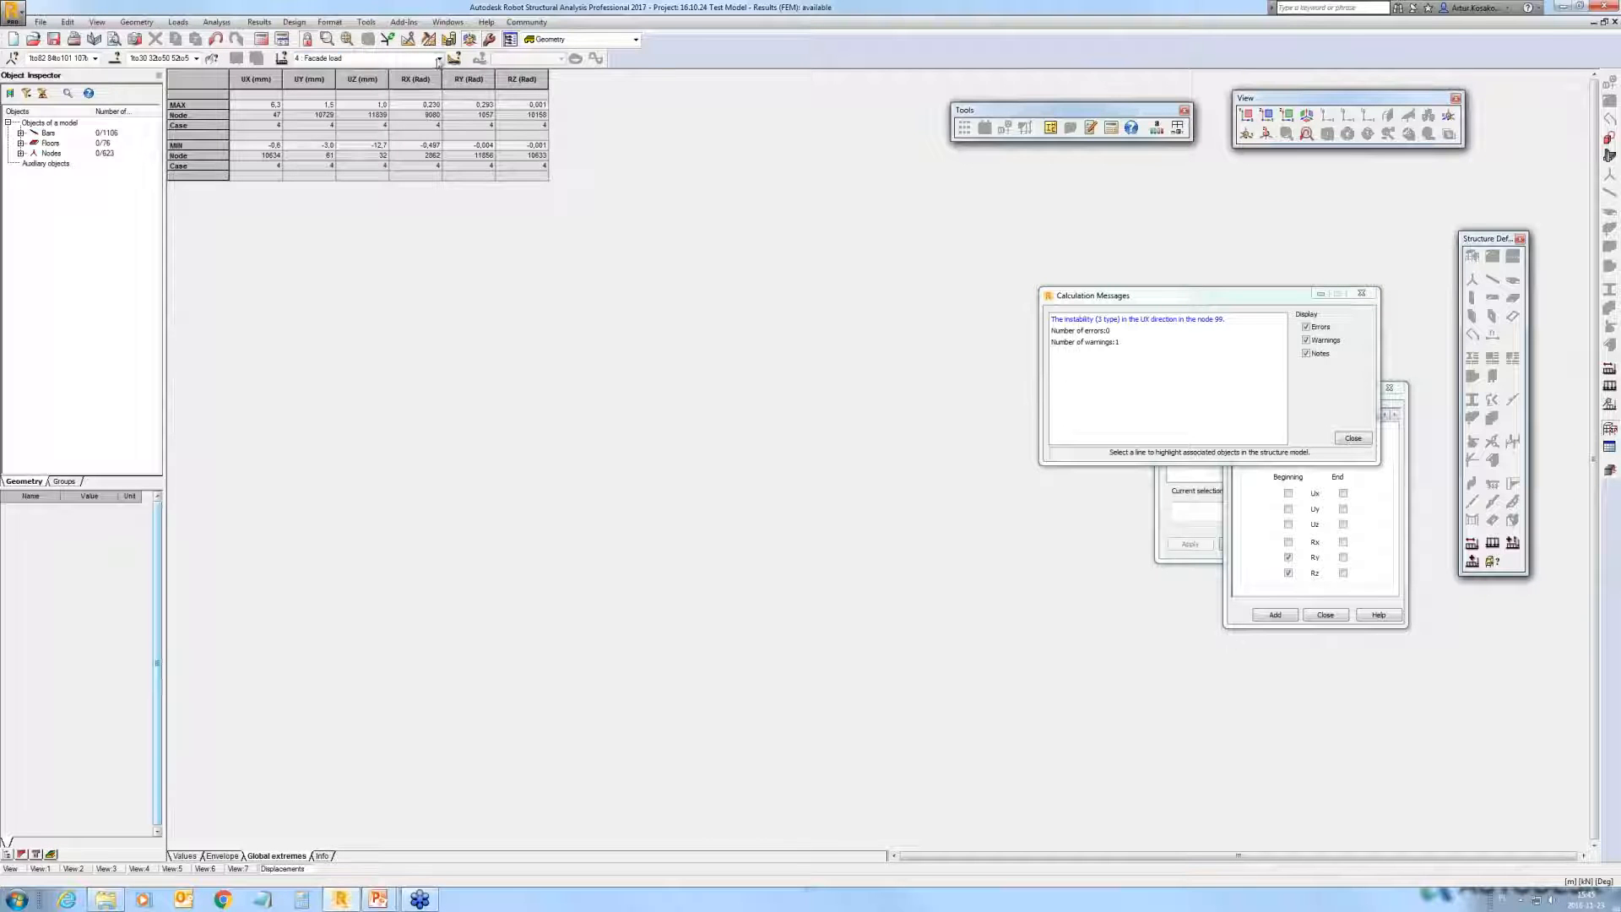
left_click(439, 58)
left_click_drag(479, 226, 478, 284)
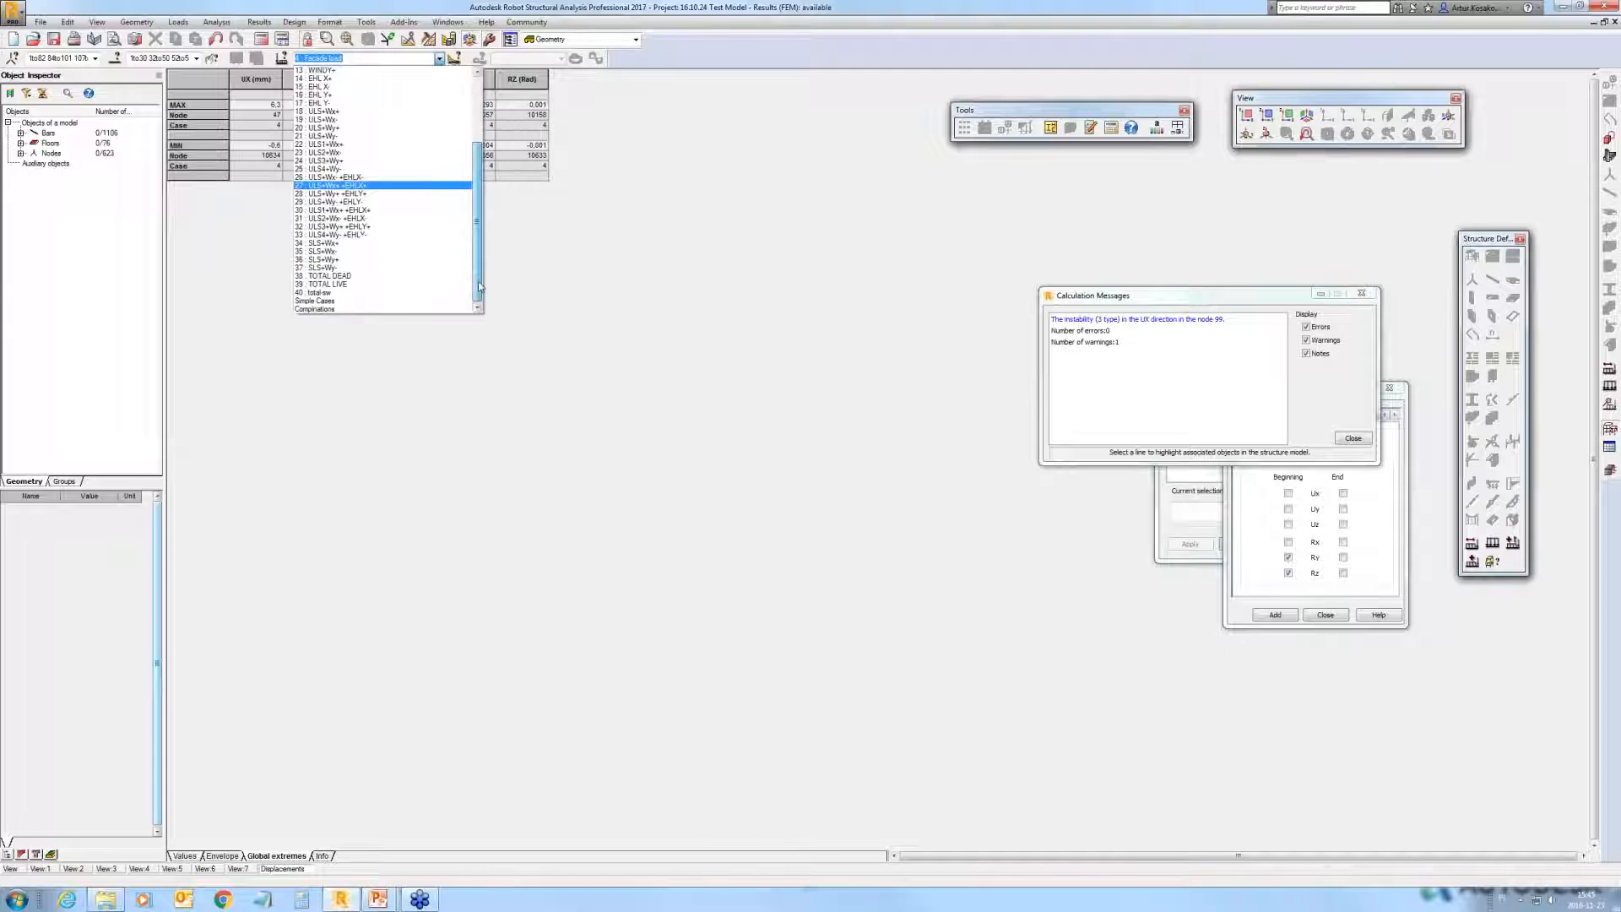
left_click(355, 310)
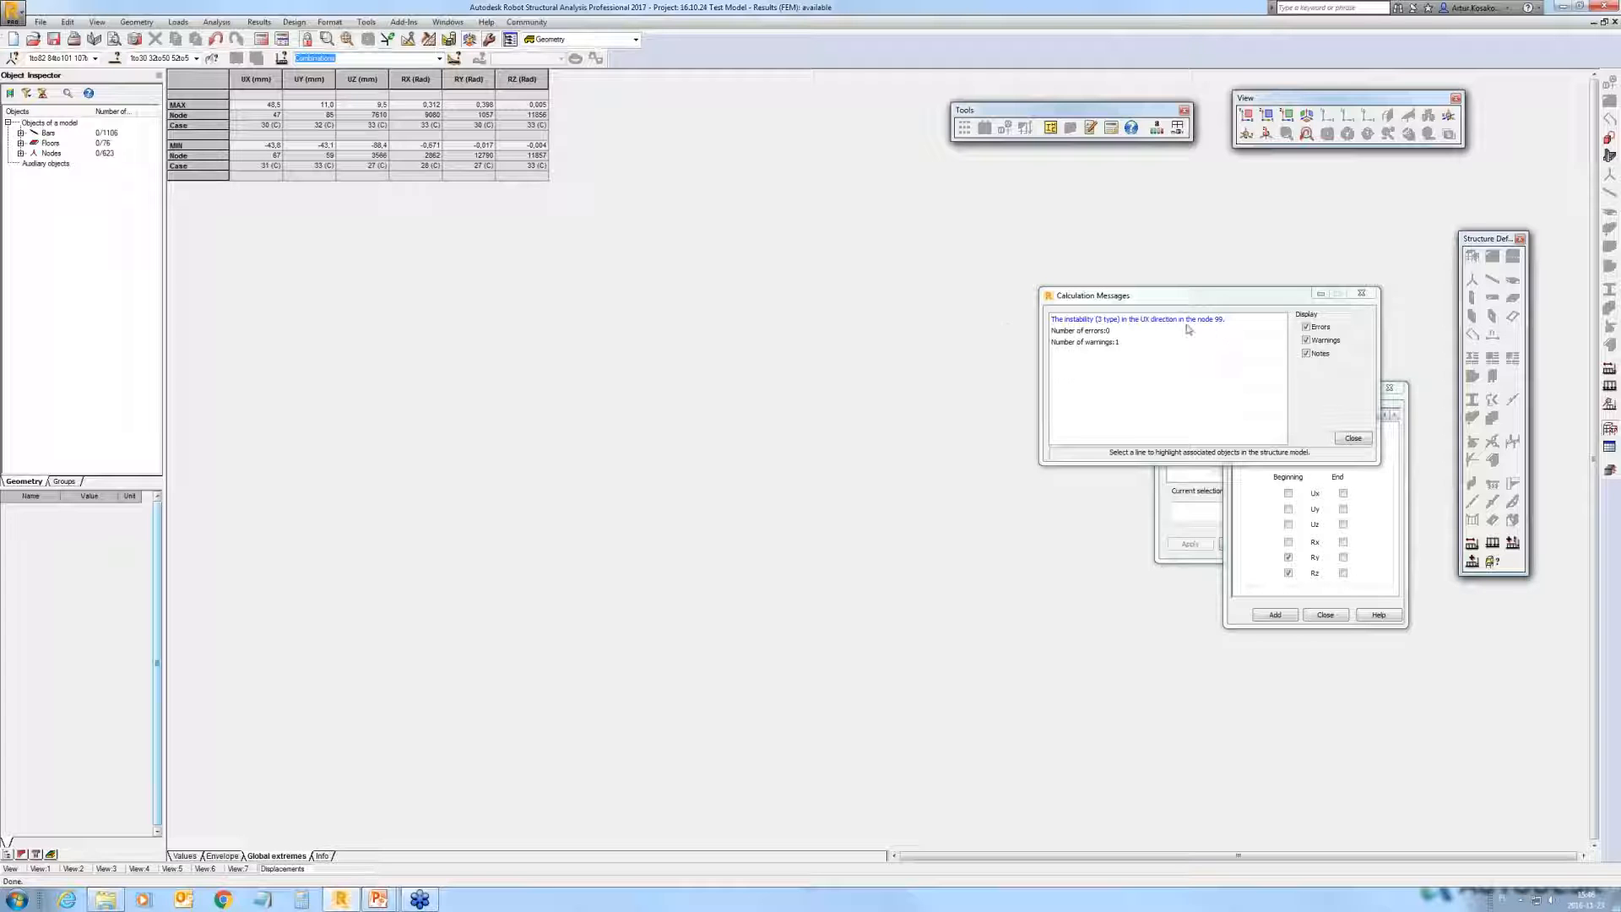
Step: Return to the model view and turn off the display of the release symbols
left_click(10, 868)
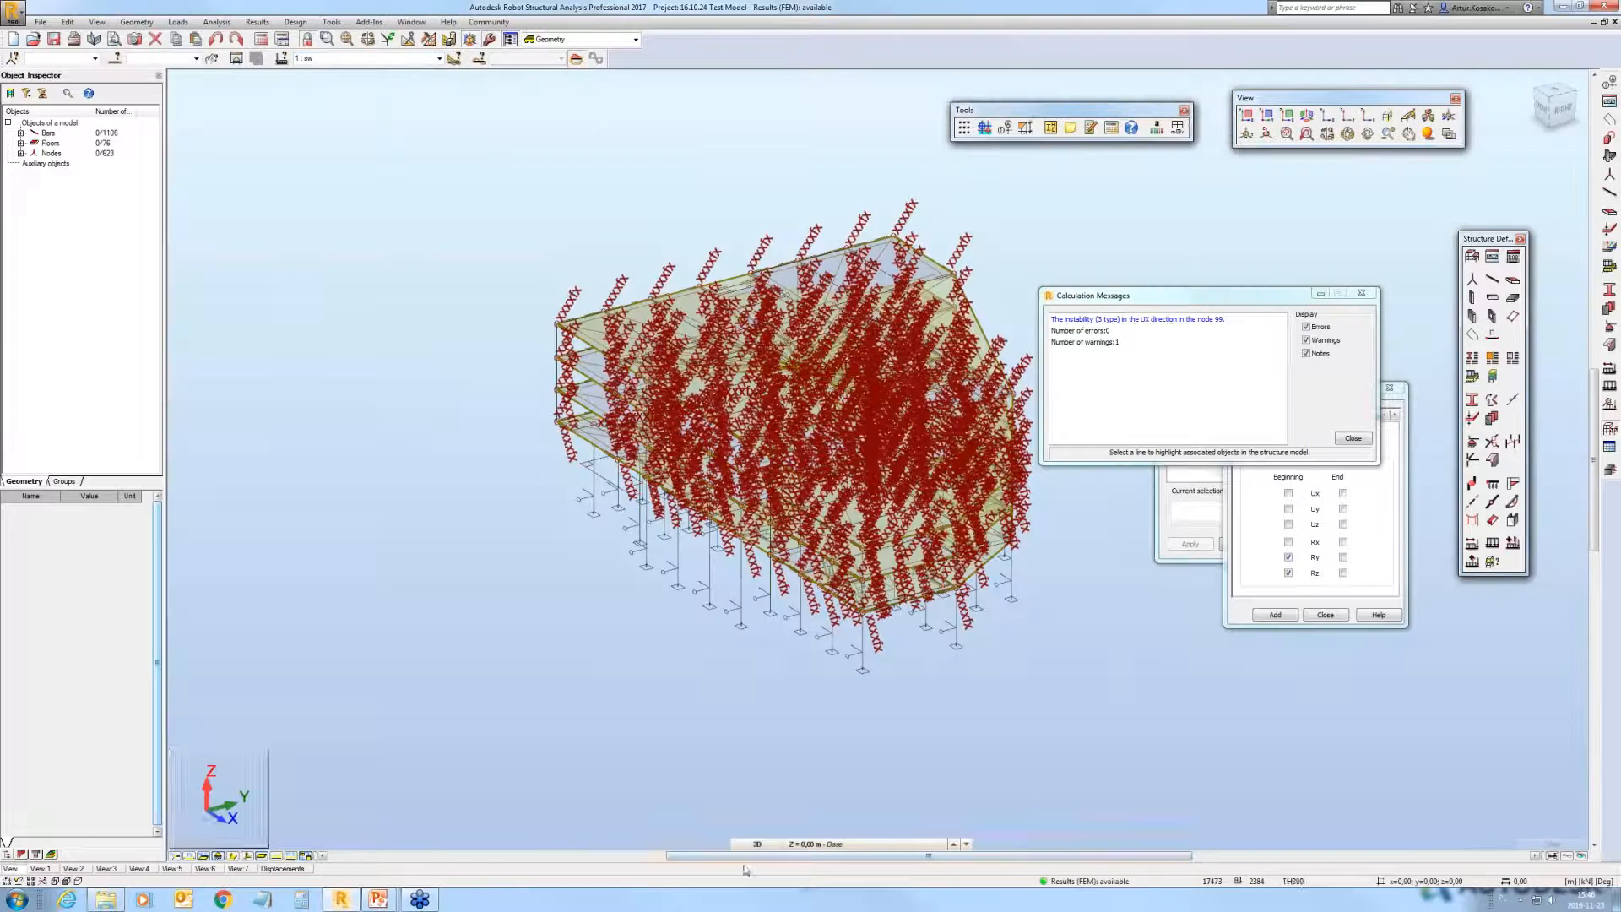
left_click(44, 879)
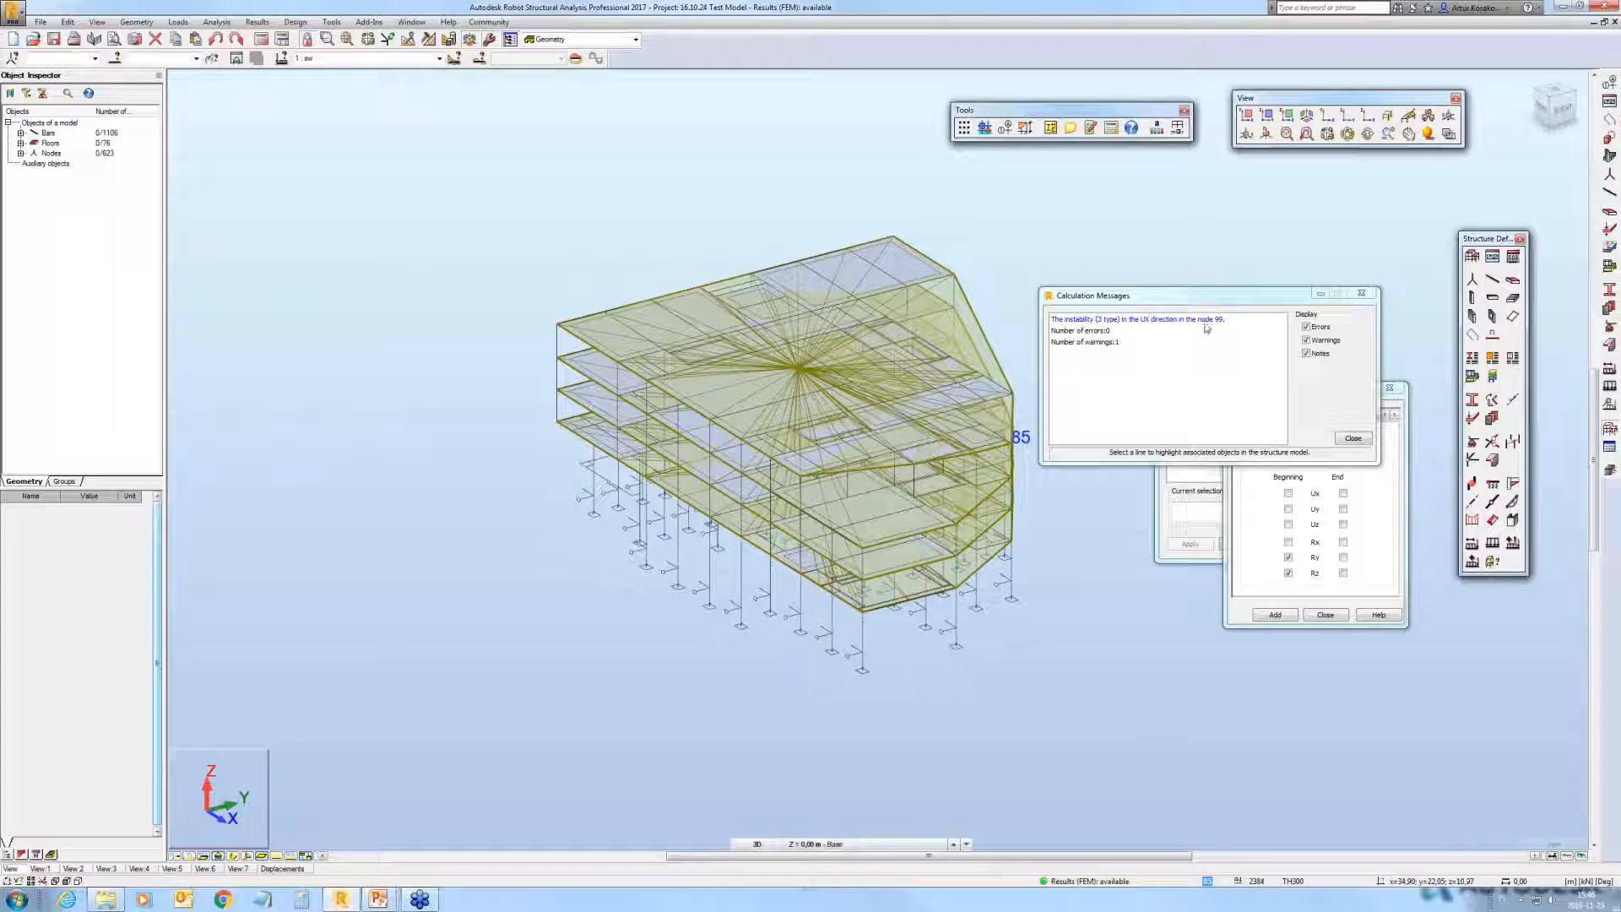
Step: Add a new dead load case number 1000 named DL35, accepting that the results go out of date
left_click(1609, 371)
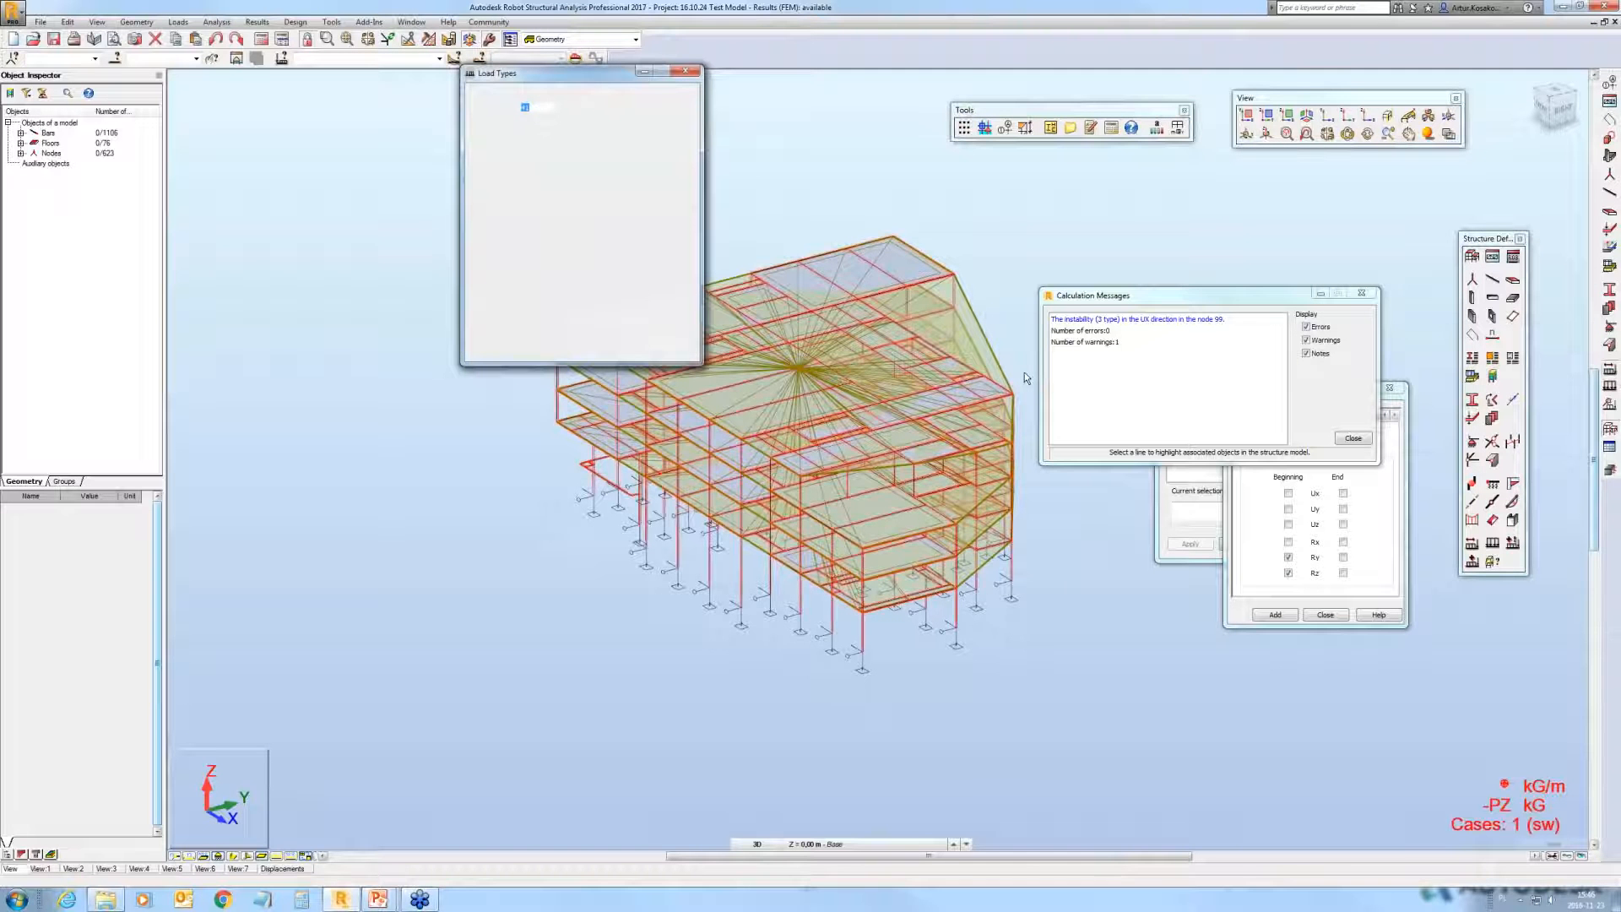
type("1000")
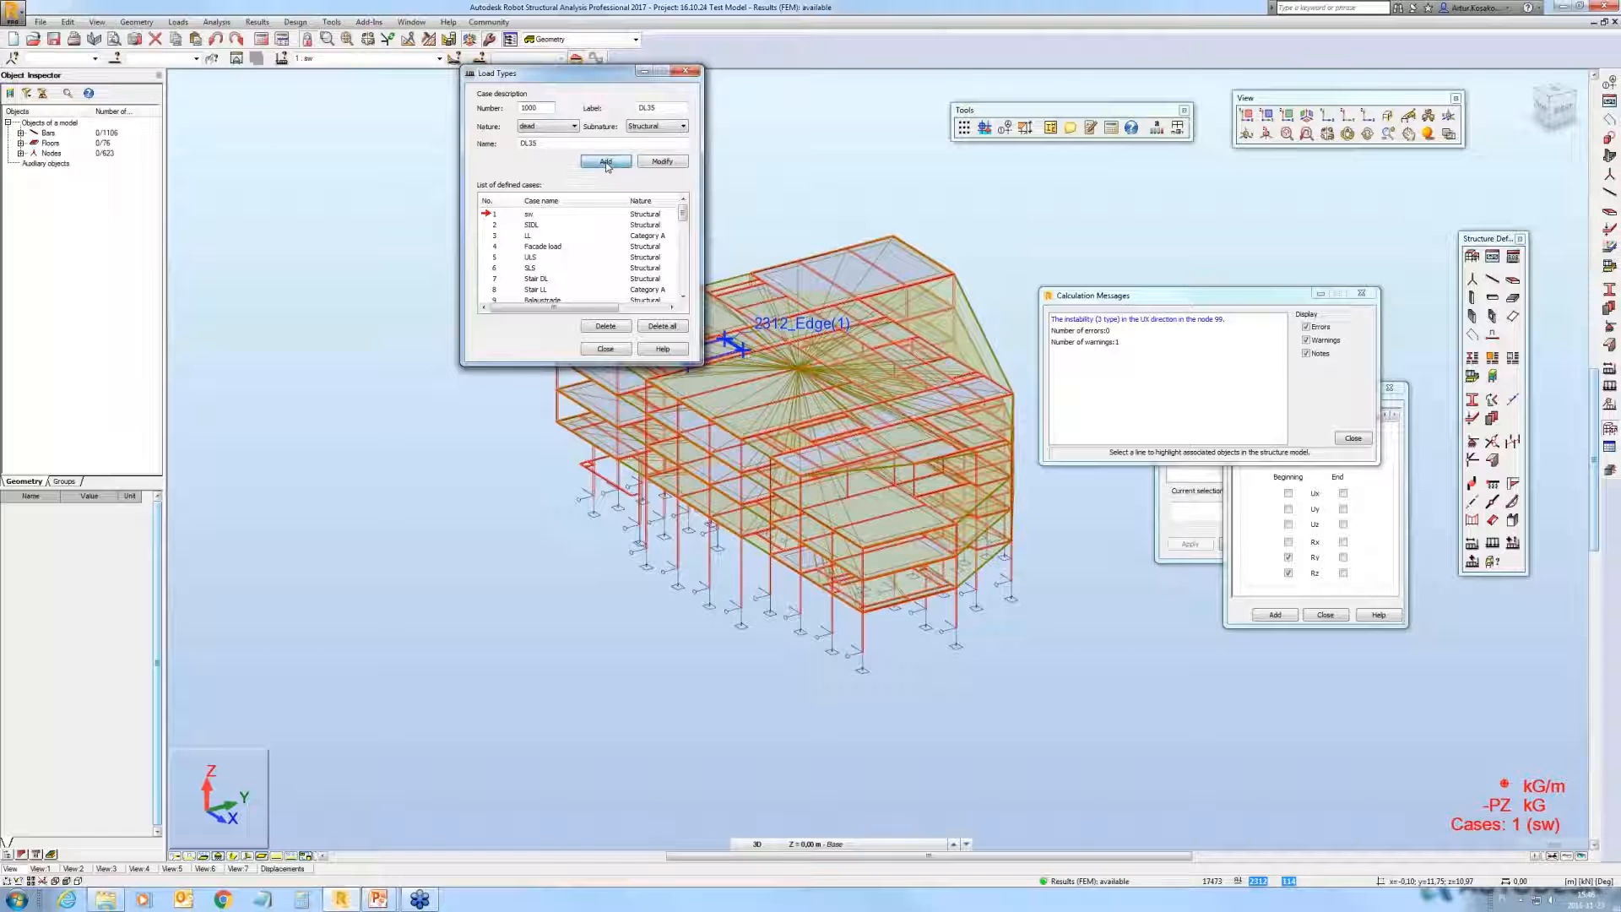
left_click(606, 161)
left_click(866, 485)
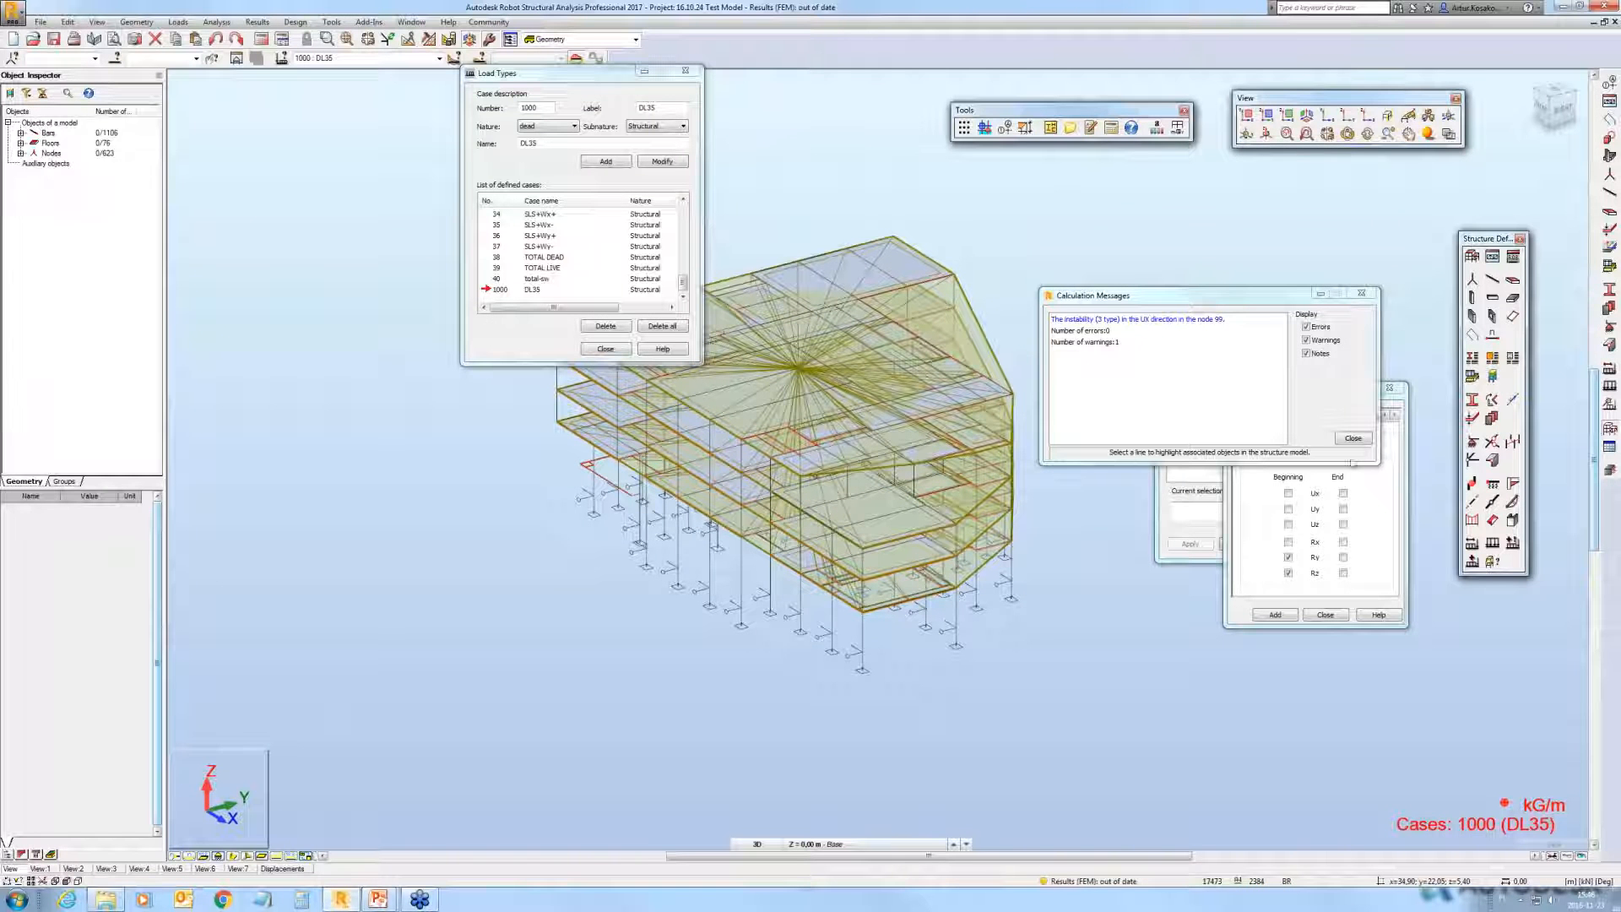
Step: Define a nodal force of 1.00 kN in the X direction in case 1000 and apply it to node 99
left_click(1610, 390)
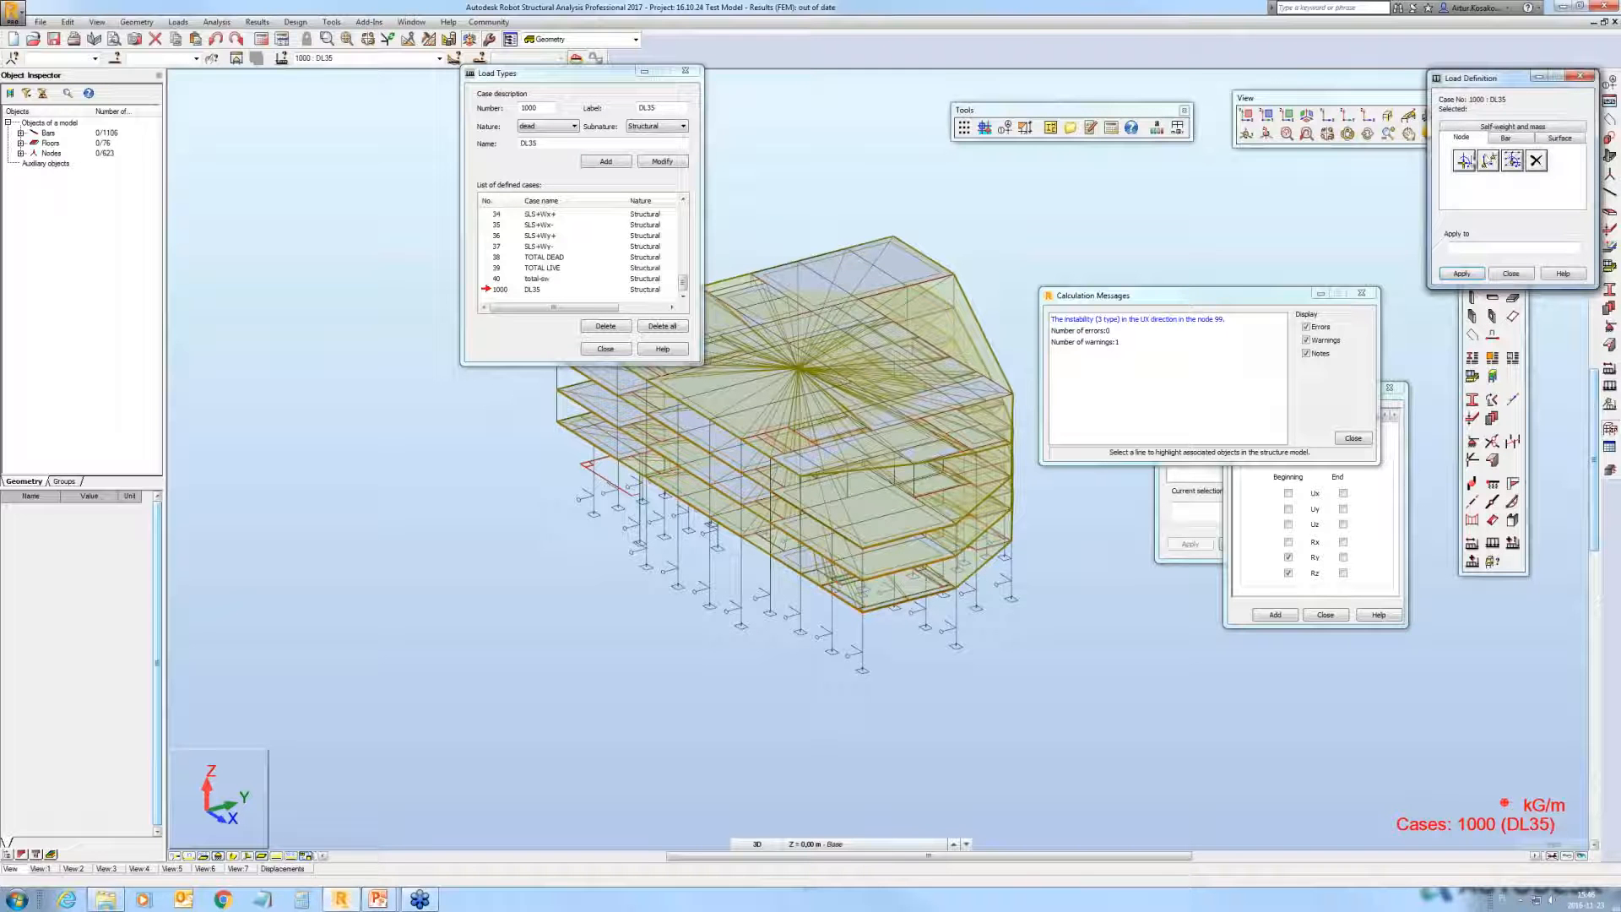
left_click(1469, 161)
left_click(1491, 224)
type("00")
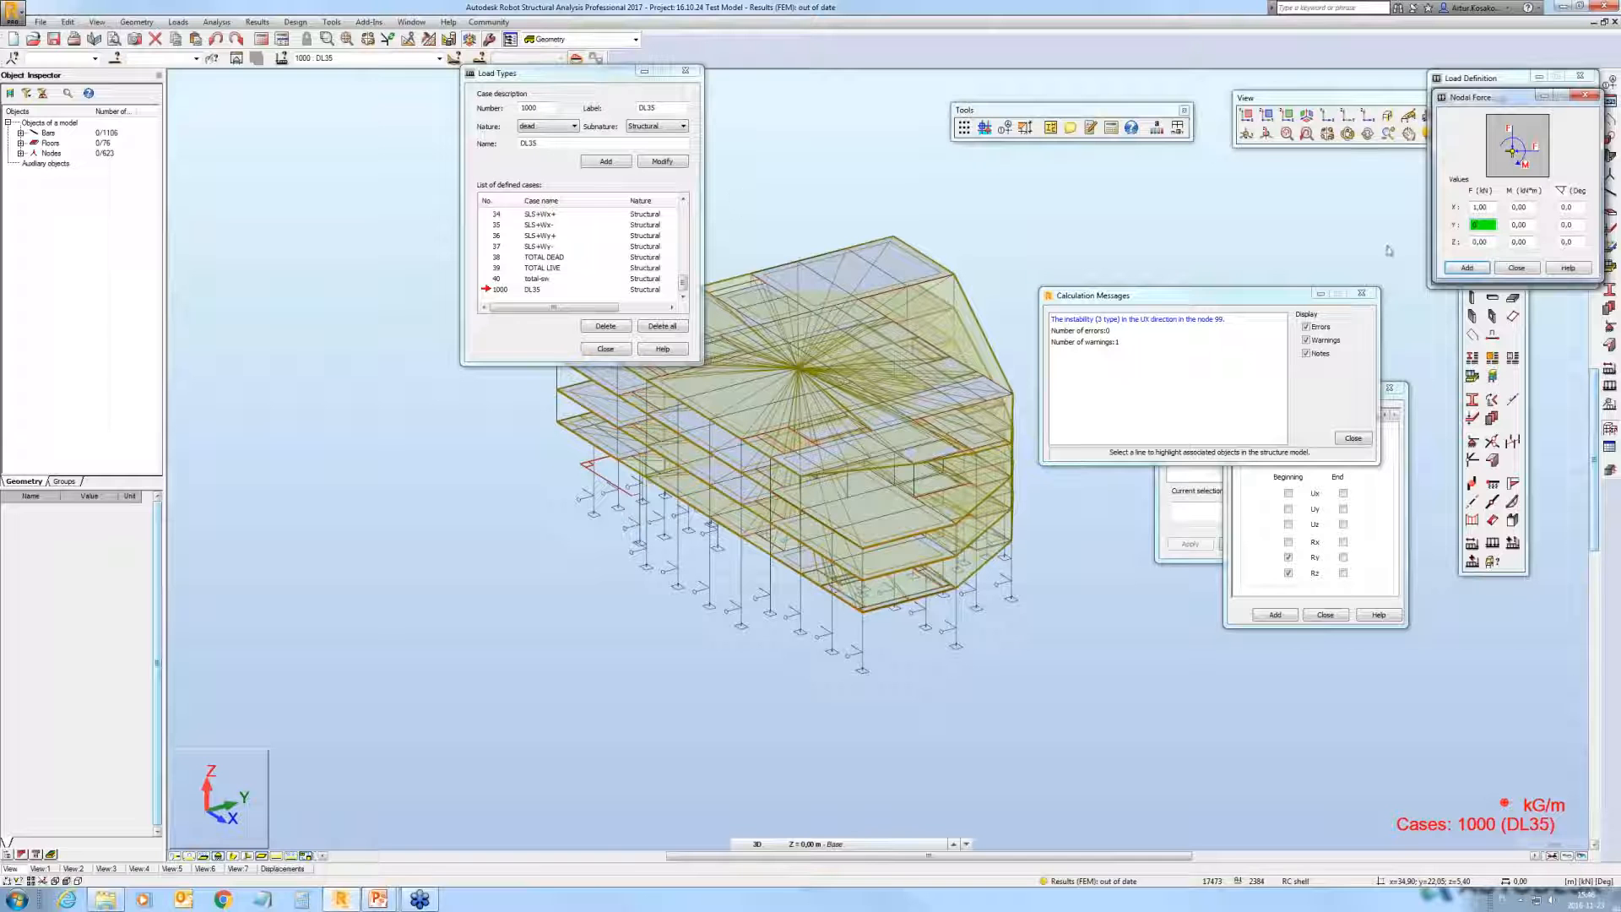
left_click(1469, 268)
left_click(1468, 248)
type("a")
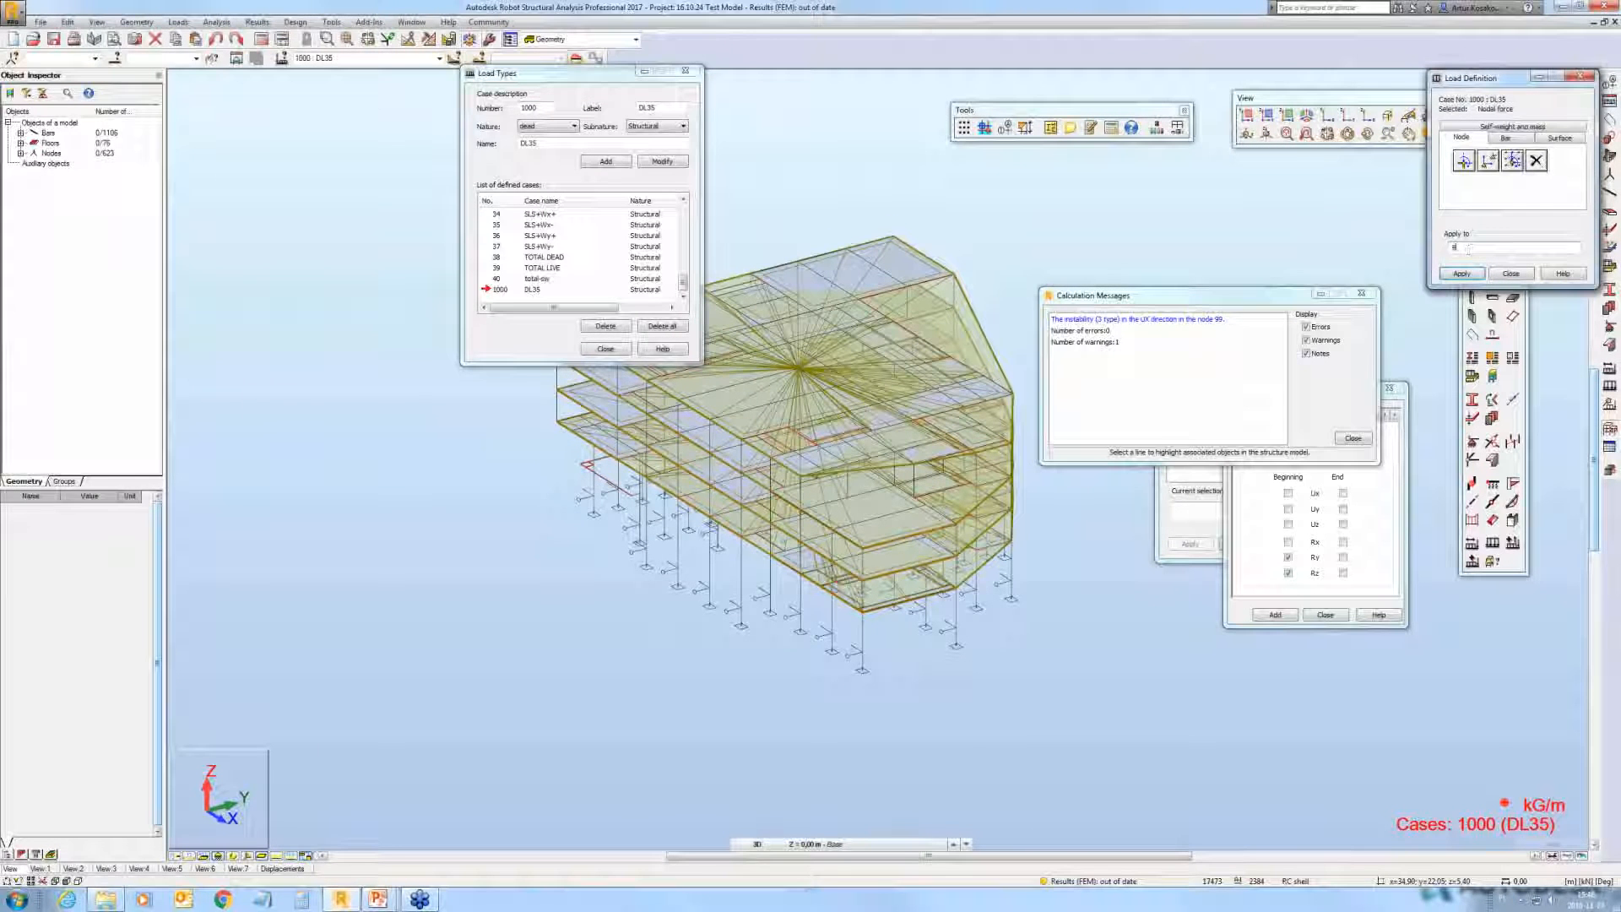
left_click(1465, 275)
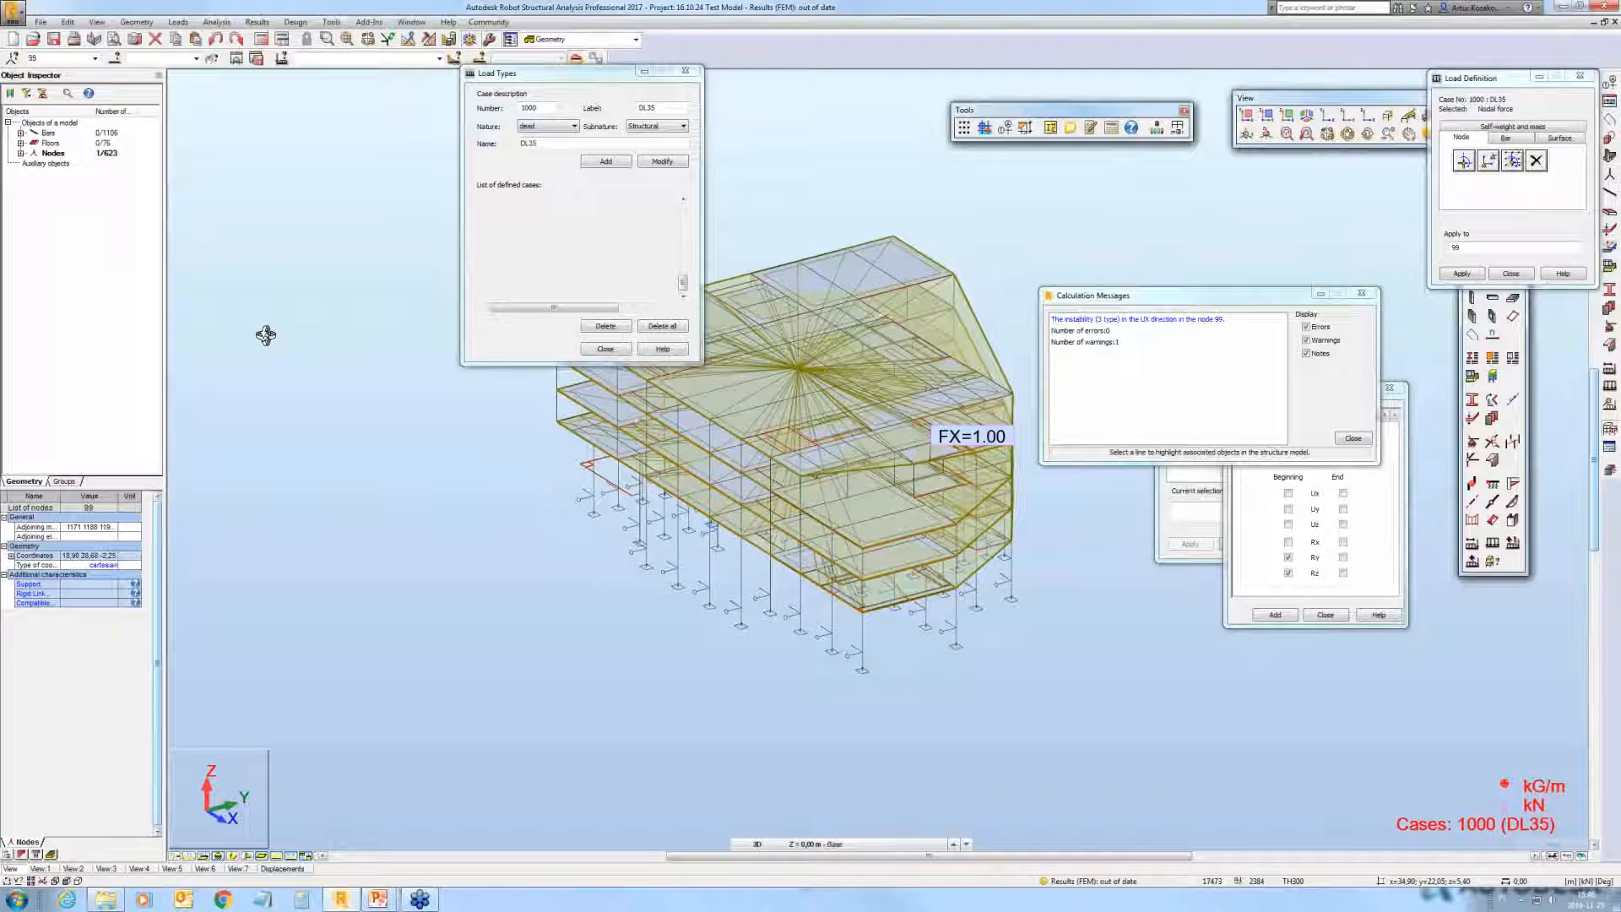
Step: Select the bars connected to node 99 by node attribute and isolate them in a separate view
left_click_drag(266, 335, 1033, 475)
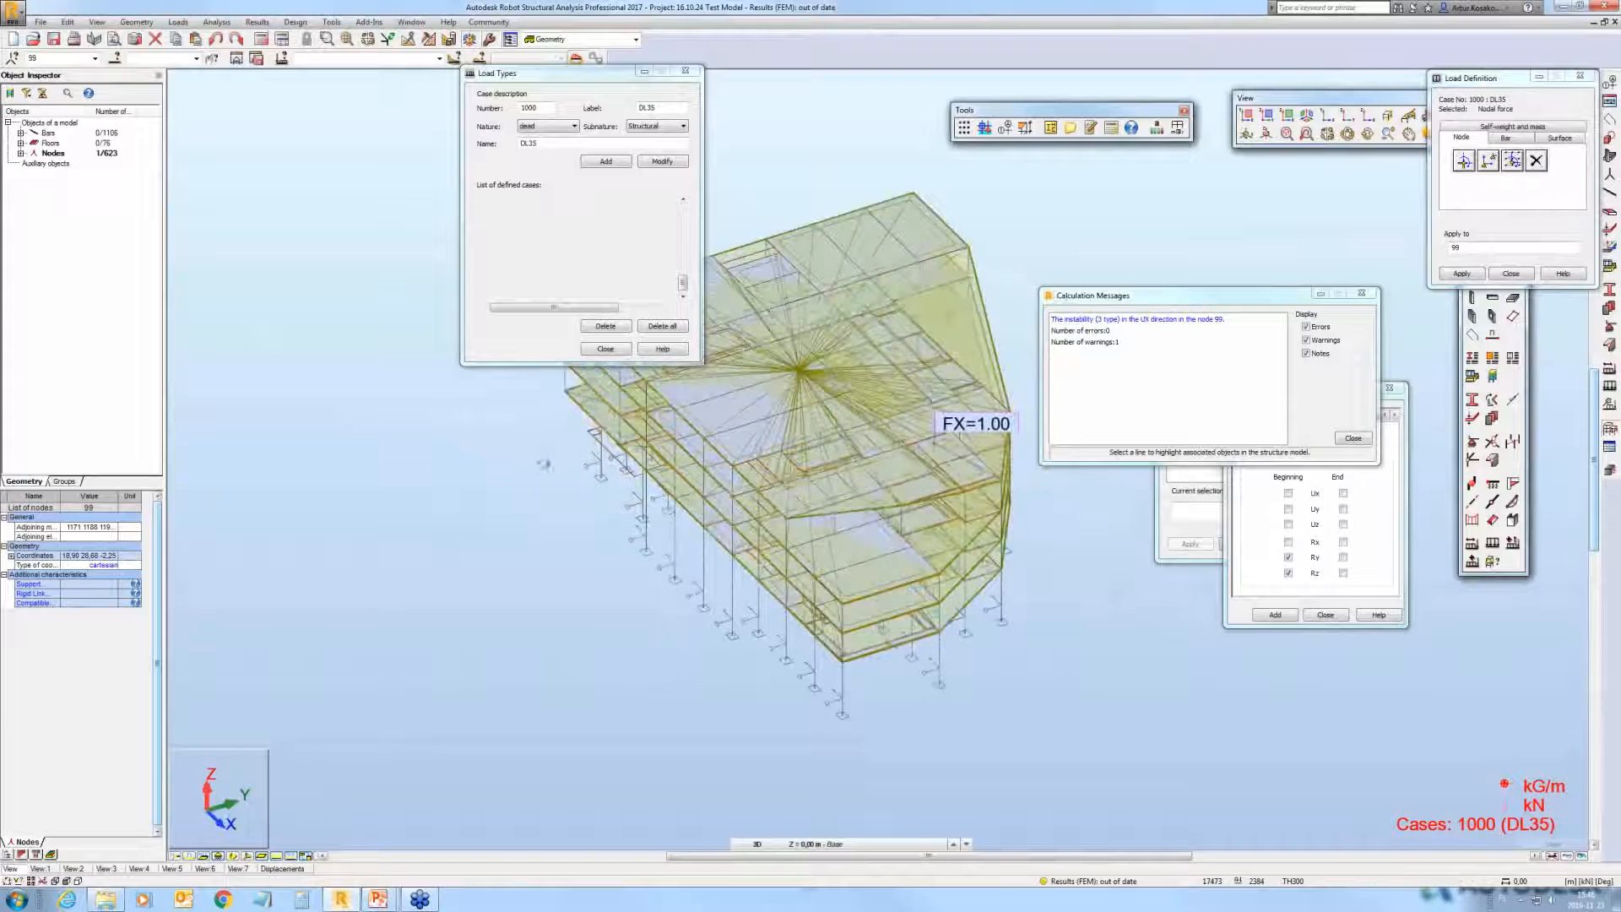
middle_click_drag(477, 479, 318, 398, "shift")
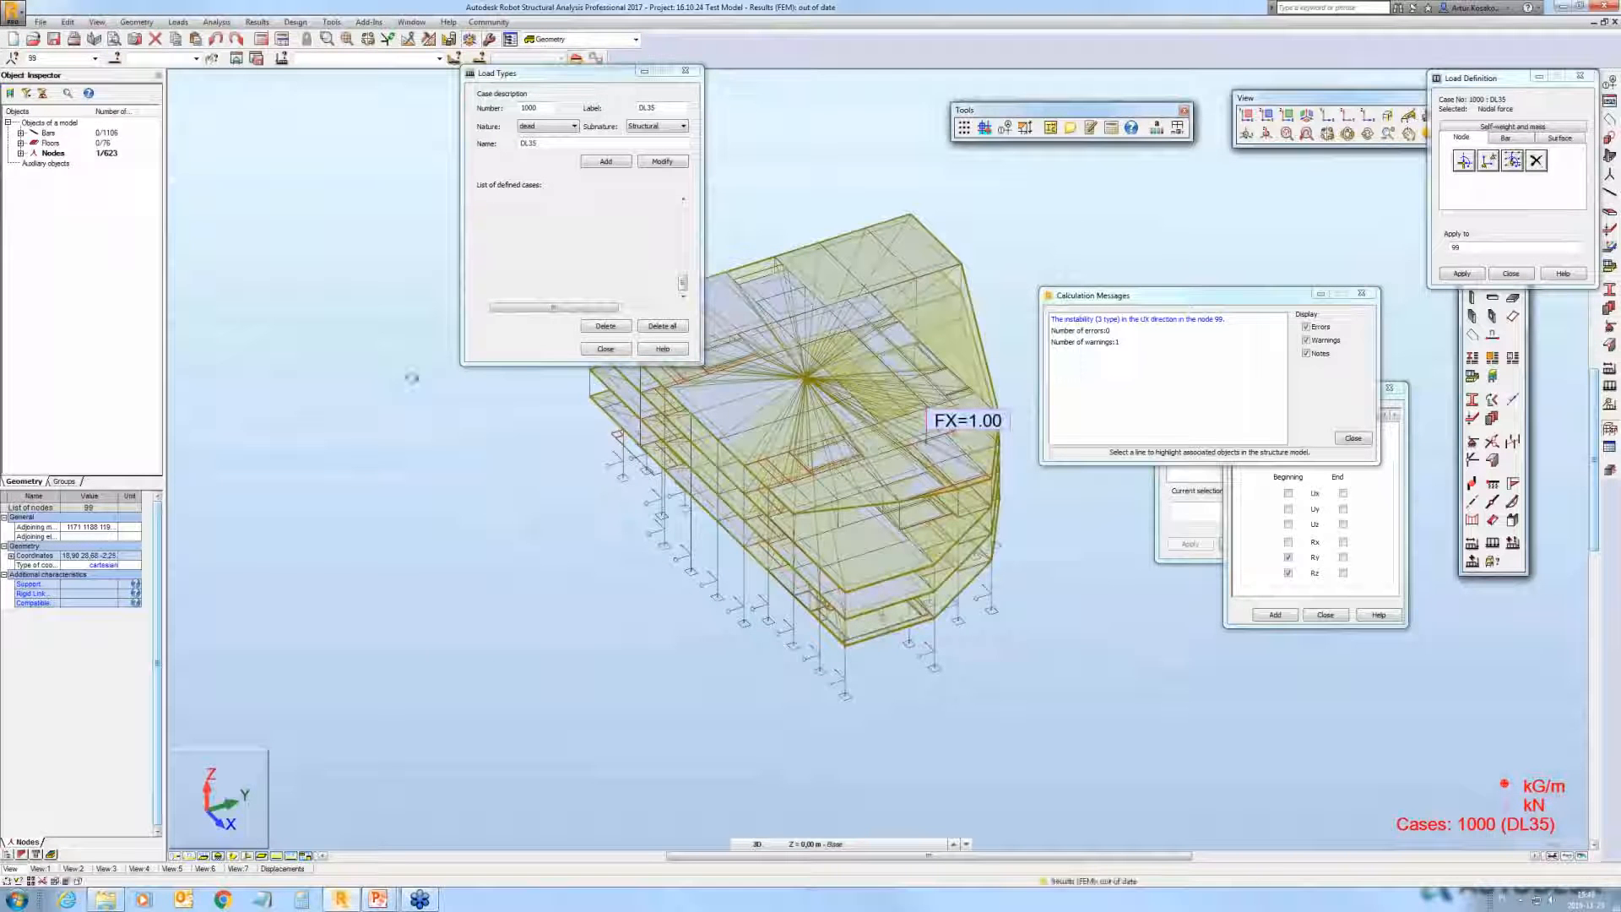
middle_click_drag(411, 378, 411, 376, "shift")
scroll(947, 502, "up", 2)
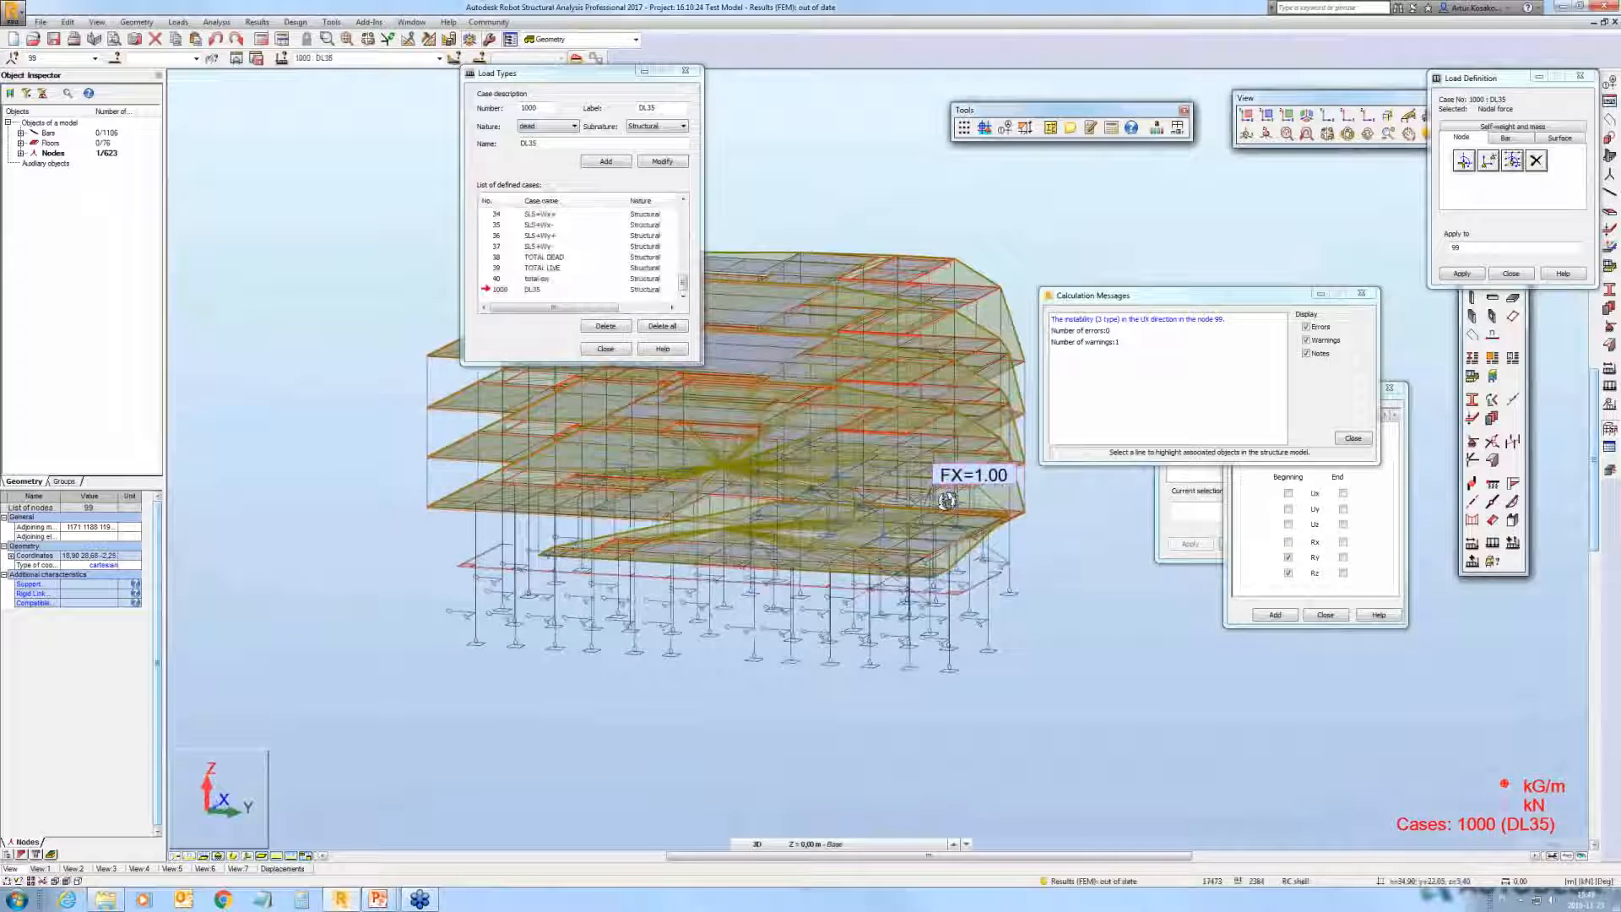
scroll(947, 502, "up", 1)
scroll(941, 519, "up", 2)
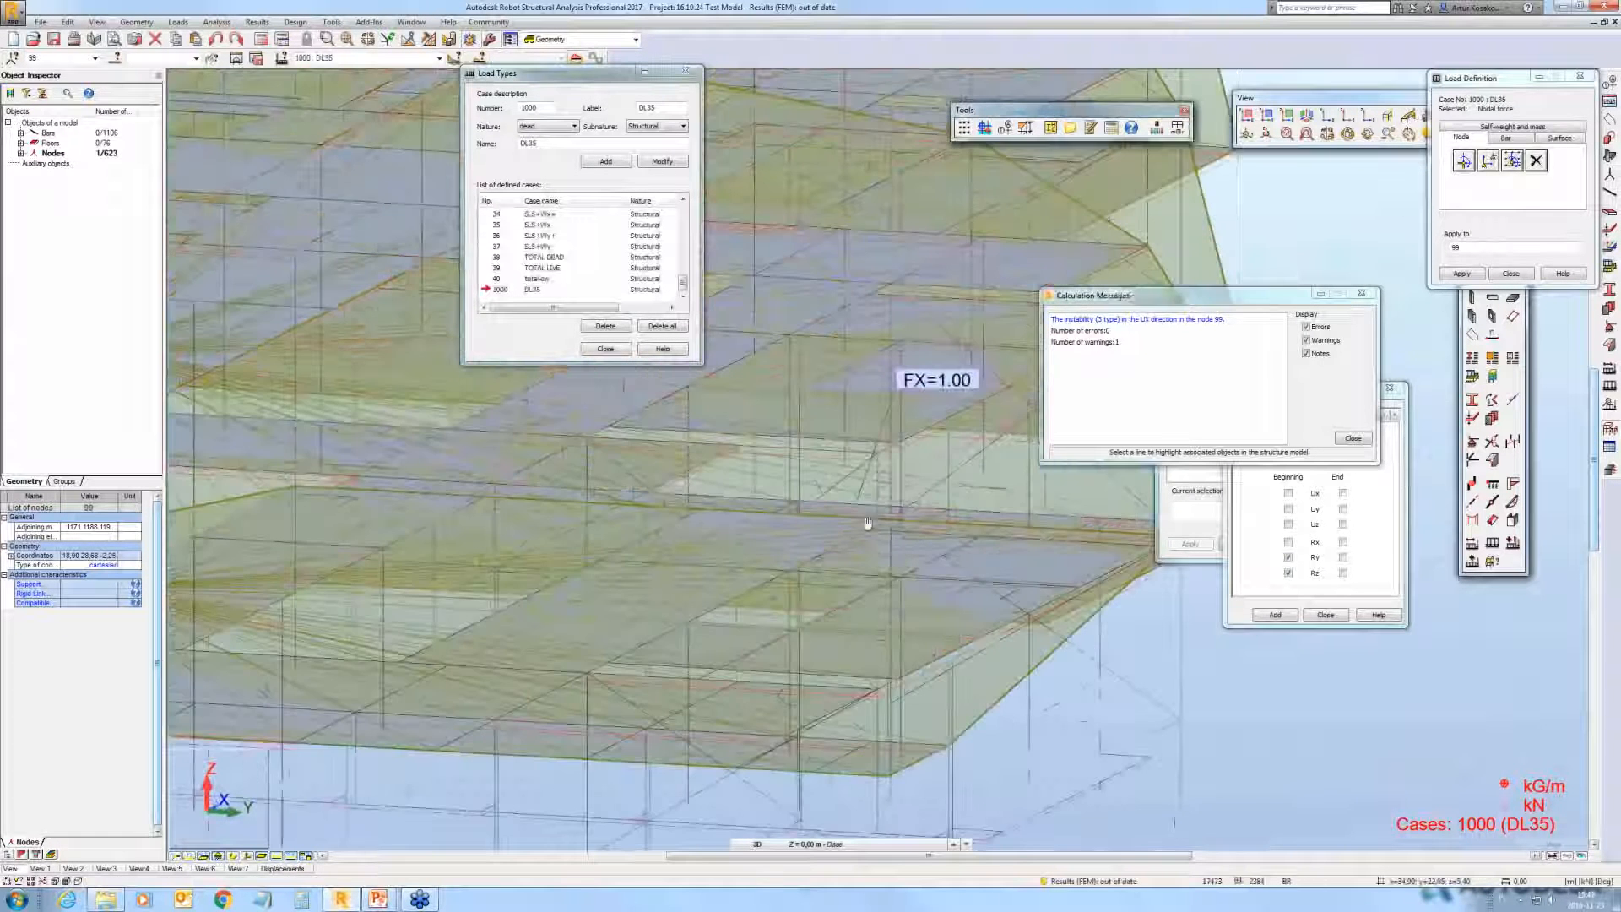
scroll(868, 523, "up", 2)
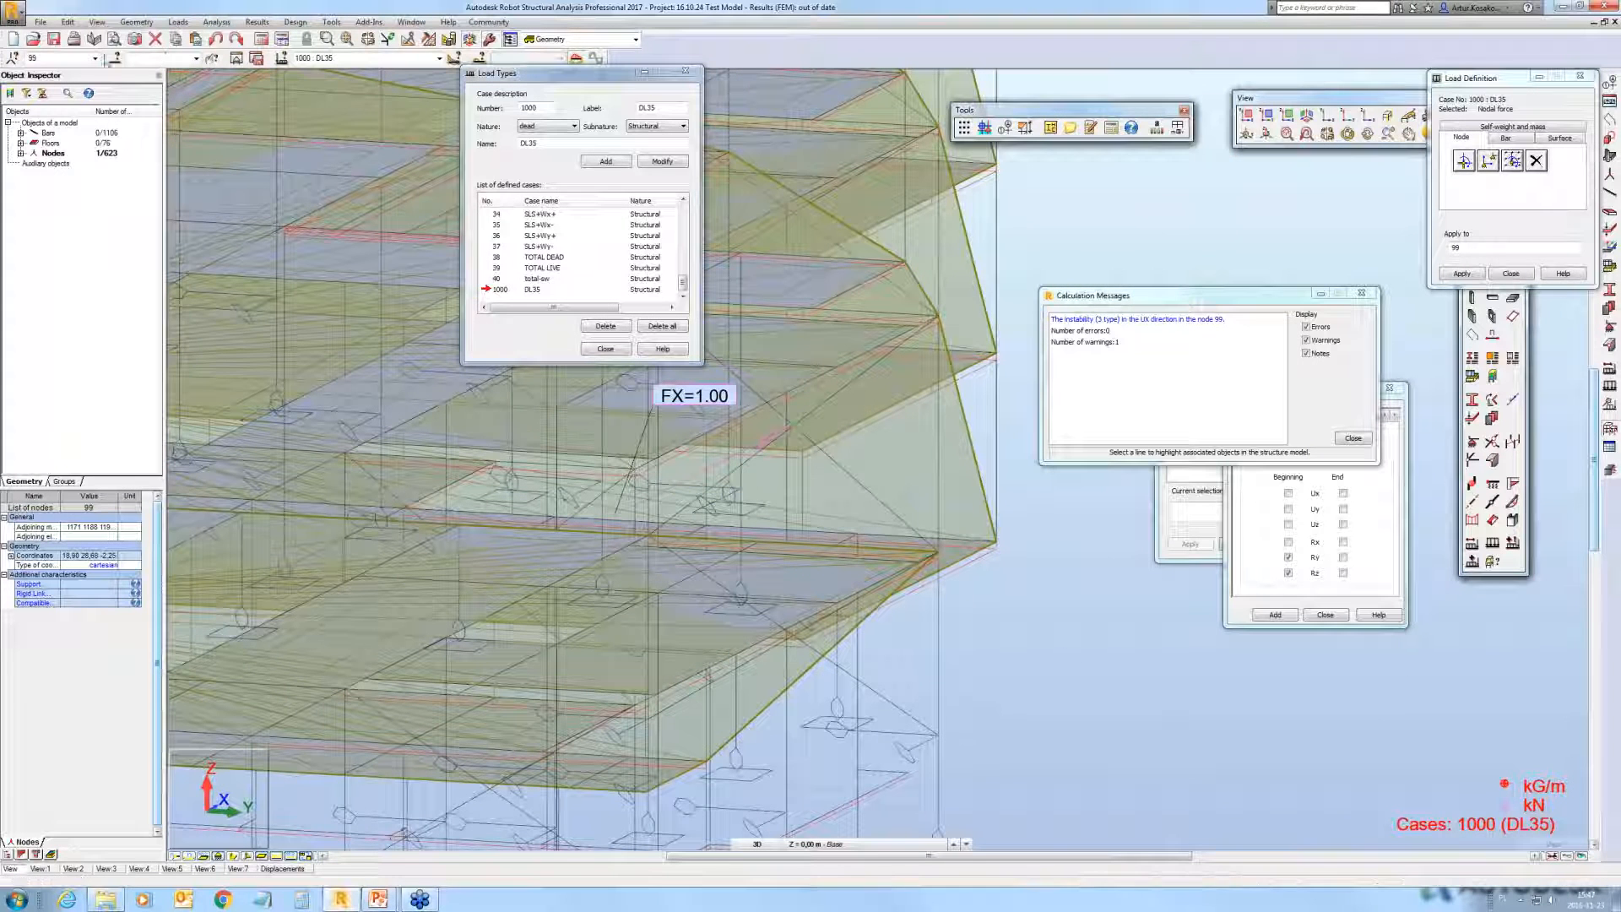
left_click(113, 57)
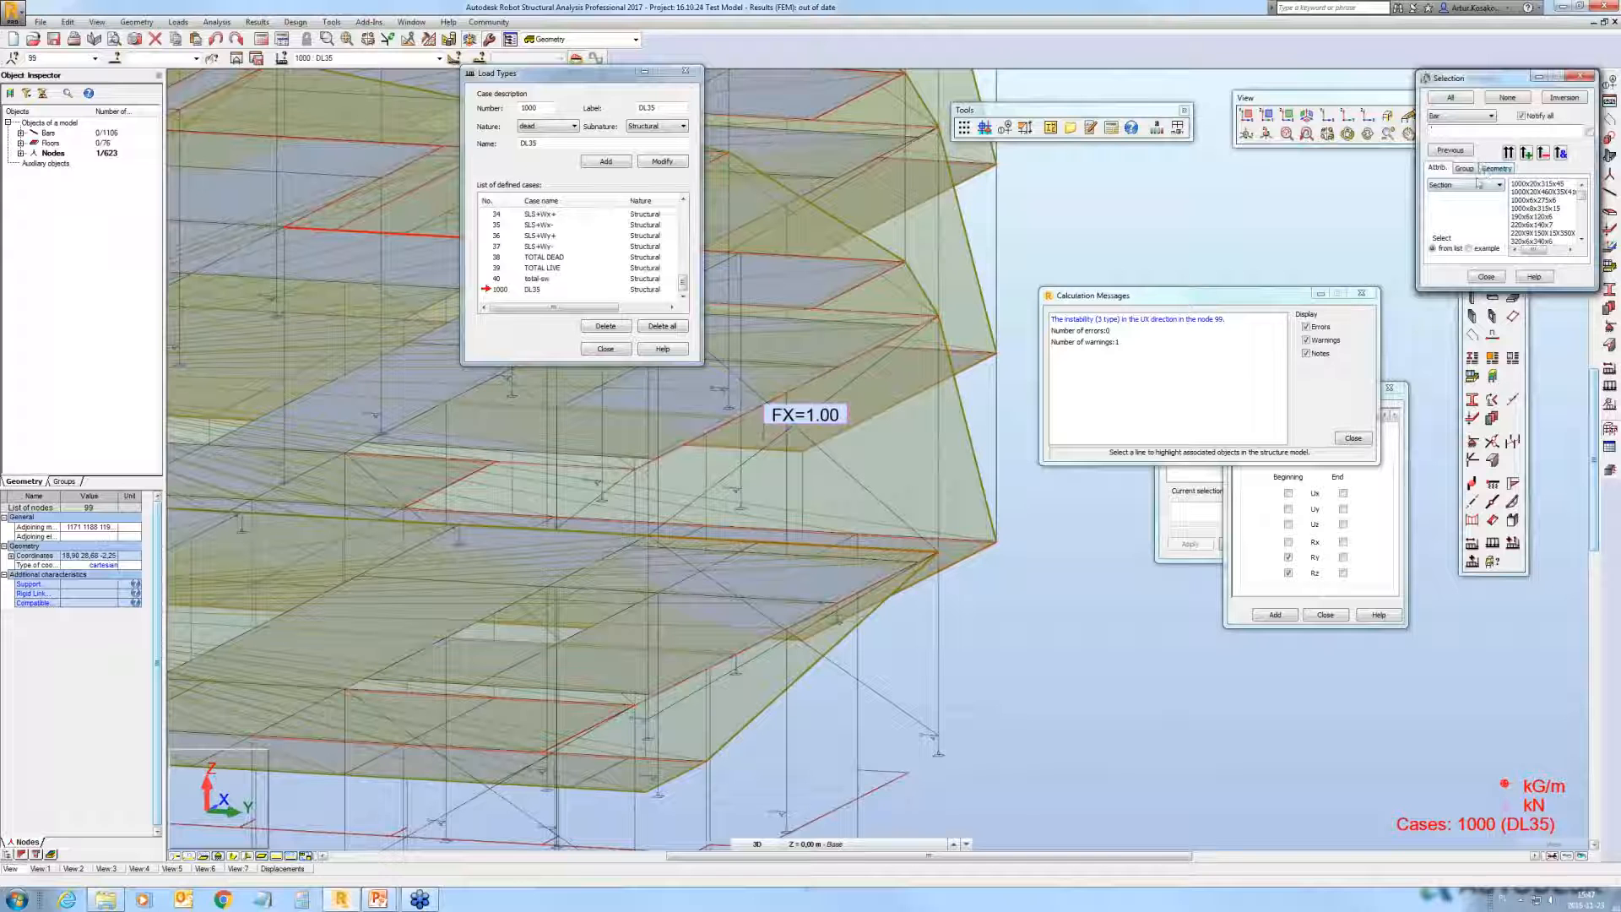
left_click(1469, 185)
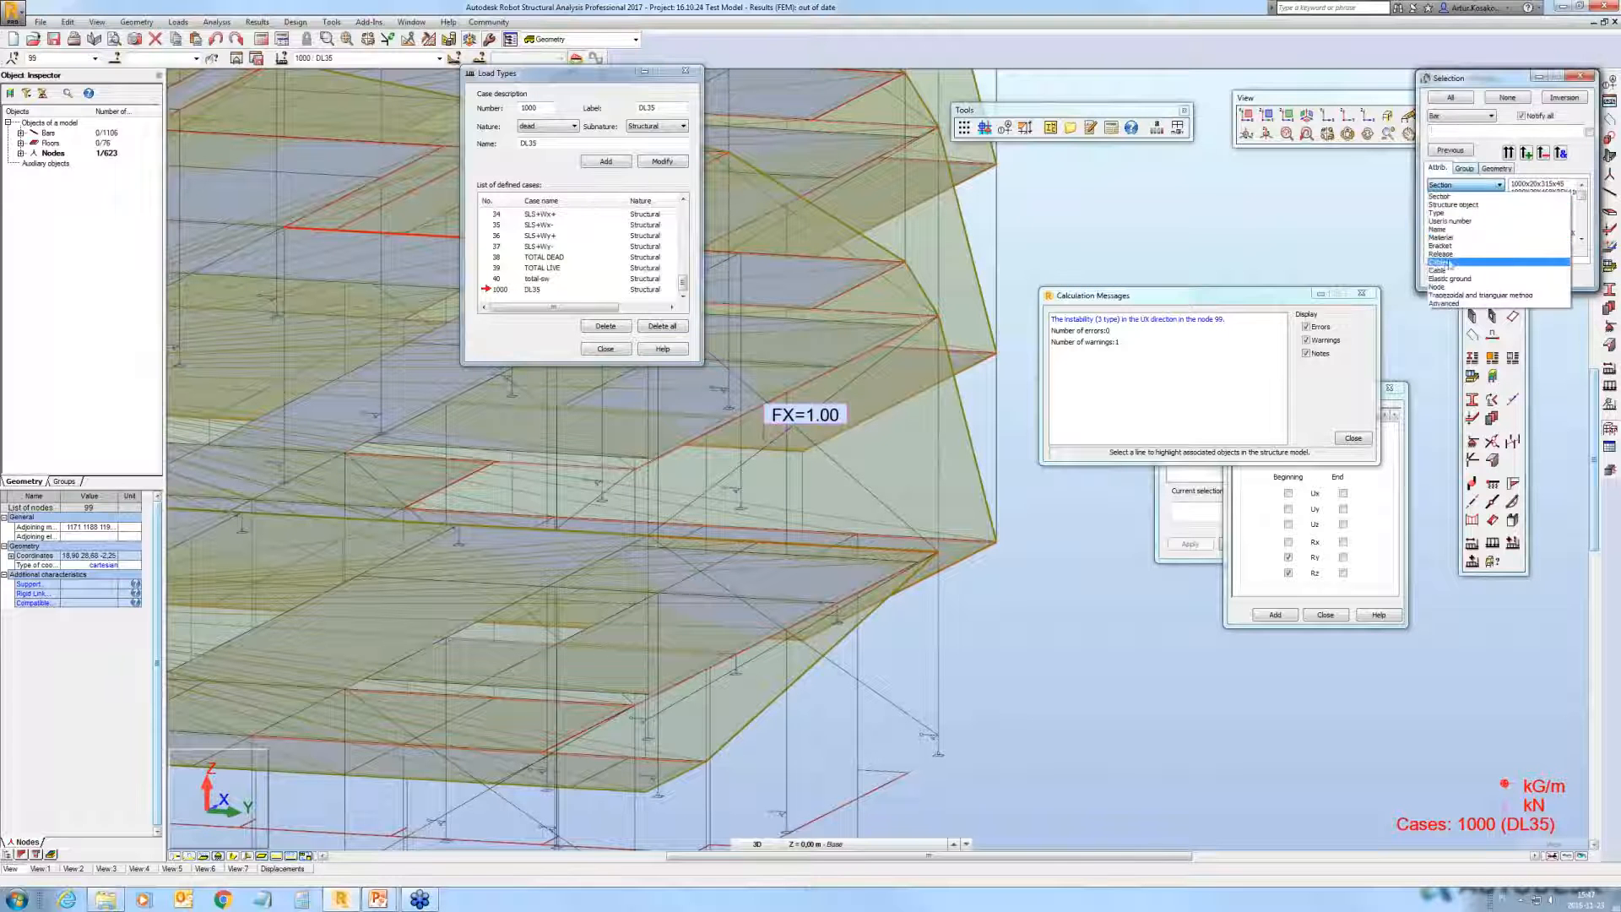
left_click(1447, 287)
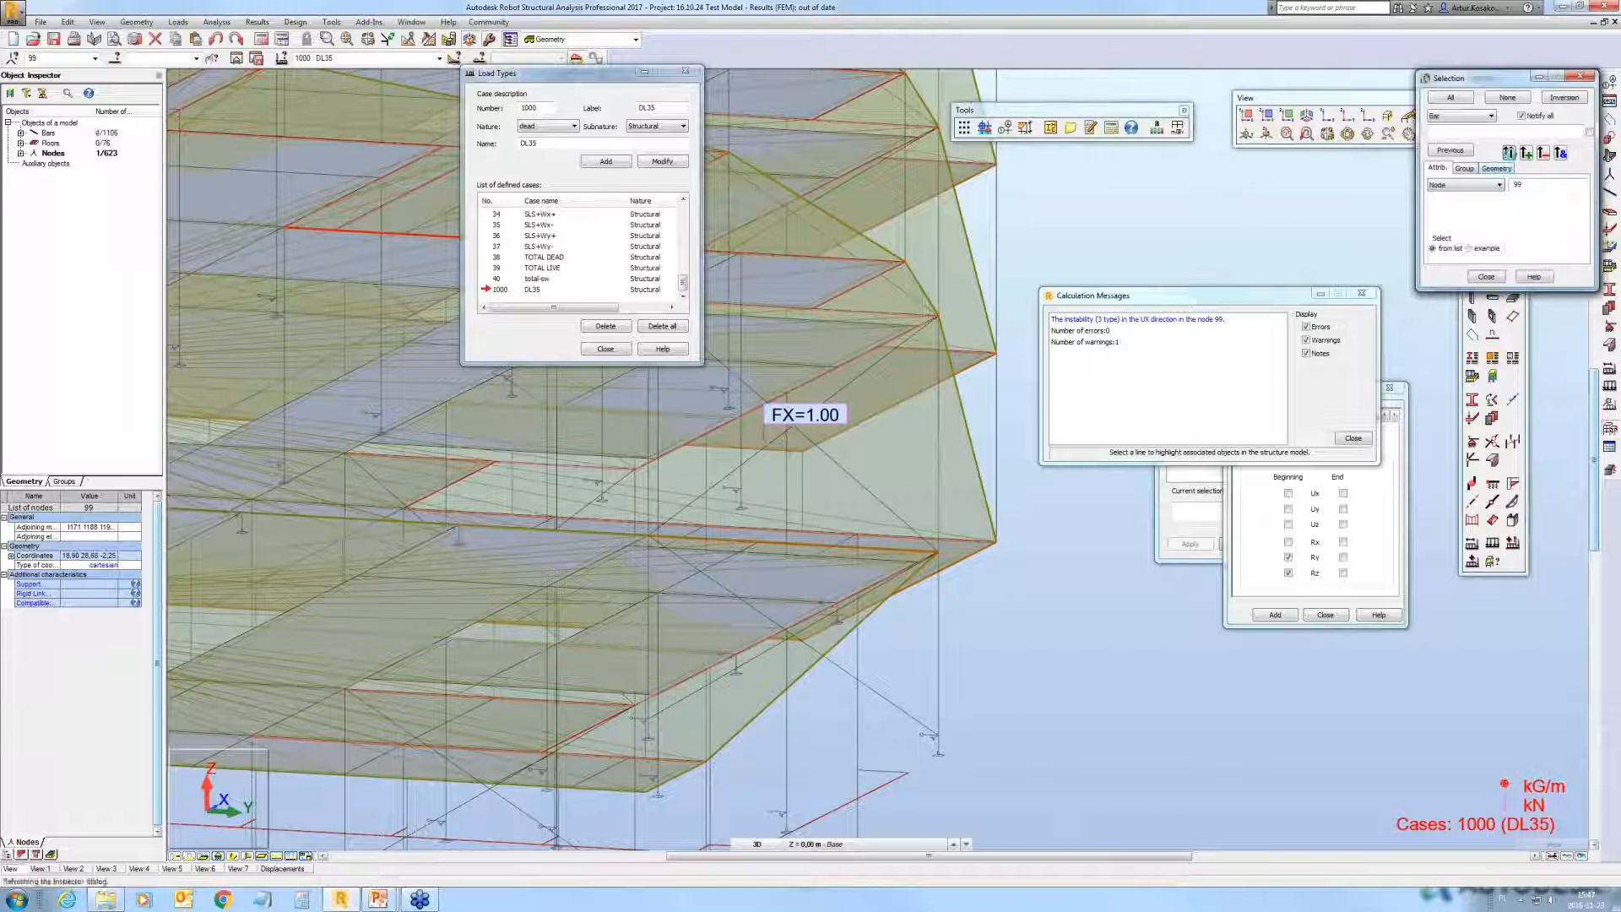
left_click(1509, 152)
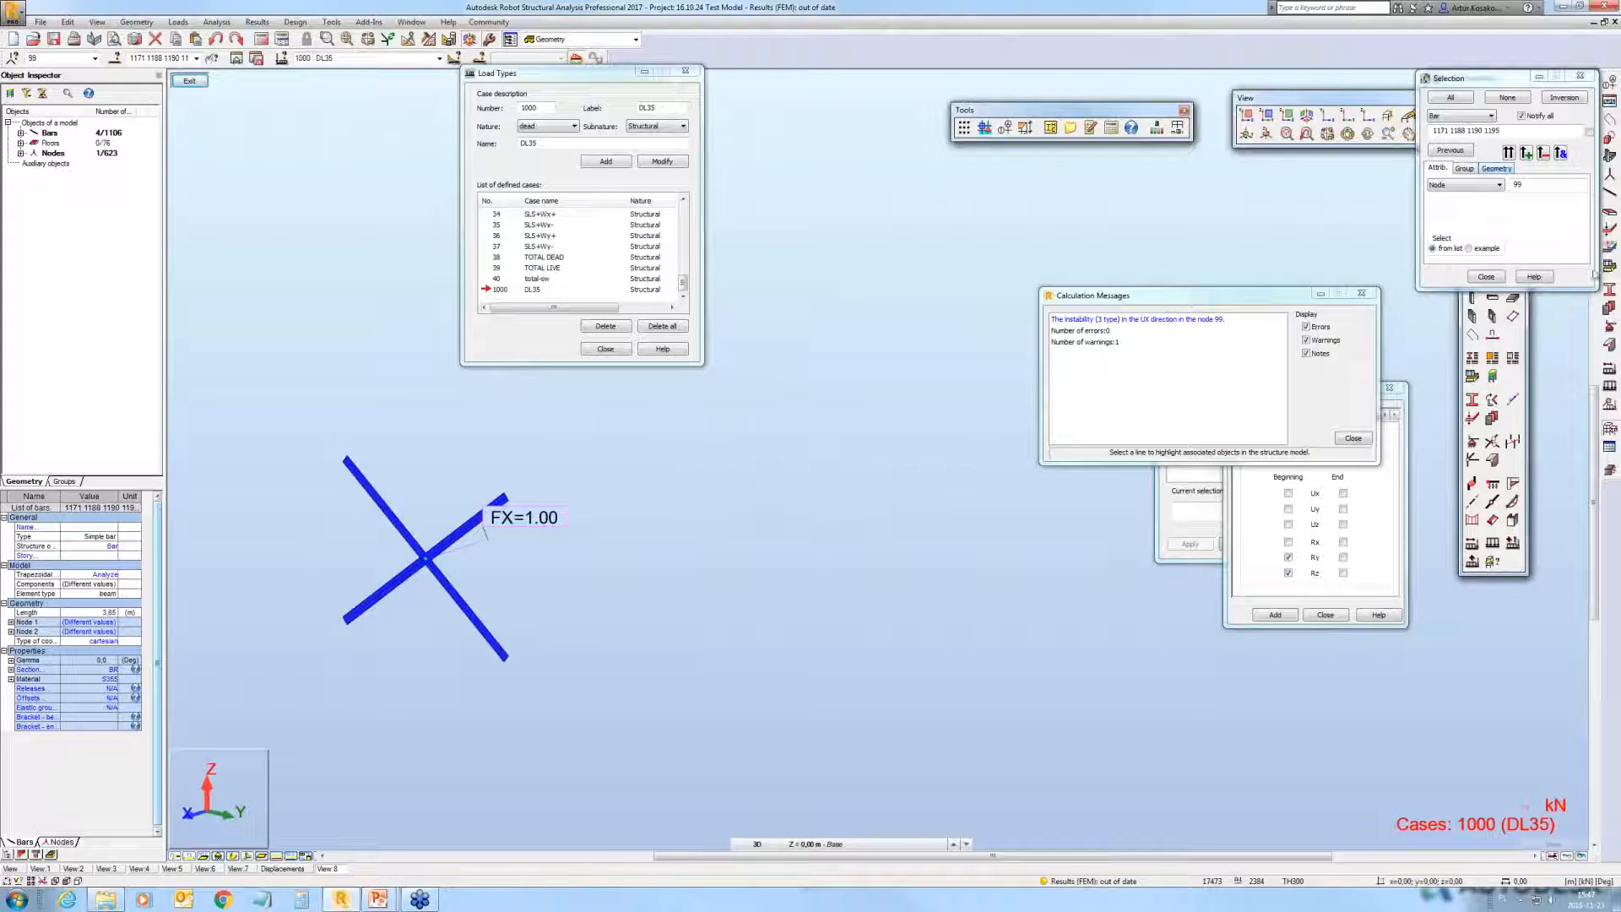
Step: Open the section definitions for the isolated bars and delete all unused sections from the list
left_click(1610, 291)
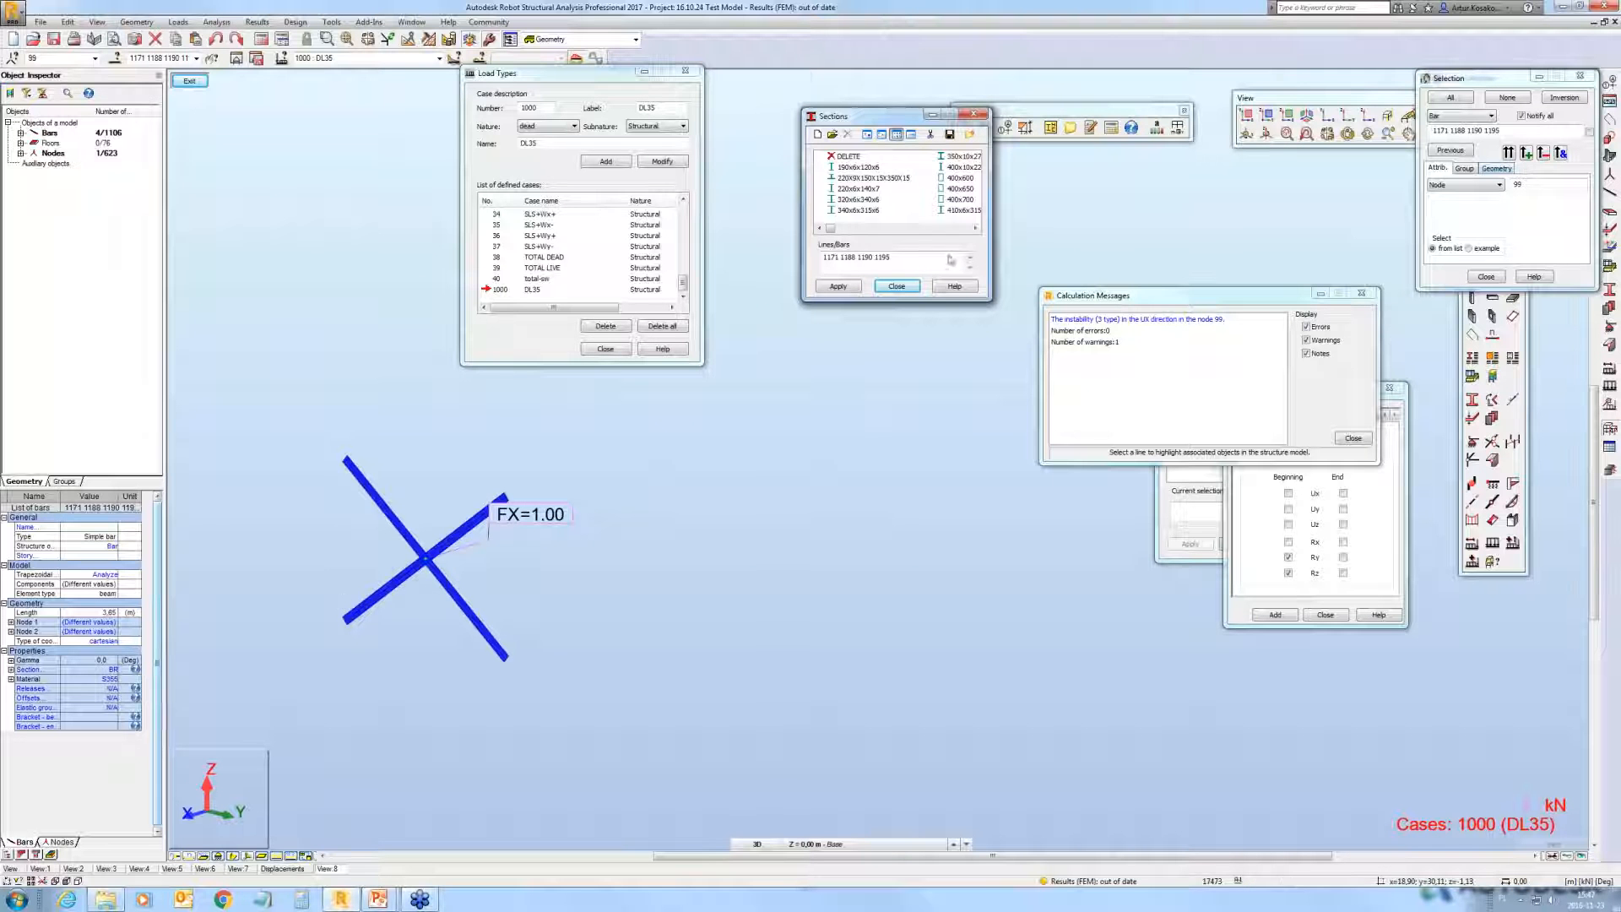
left_click(975, 228)
left_click(975, 228)
left_click(975, 228)
left_click(975, 228)
left_click(929, 135)
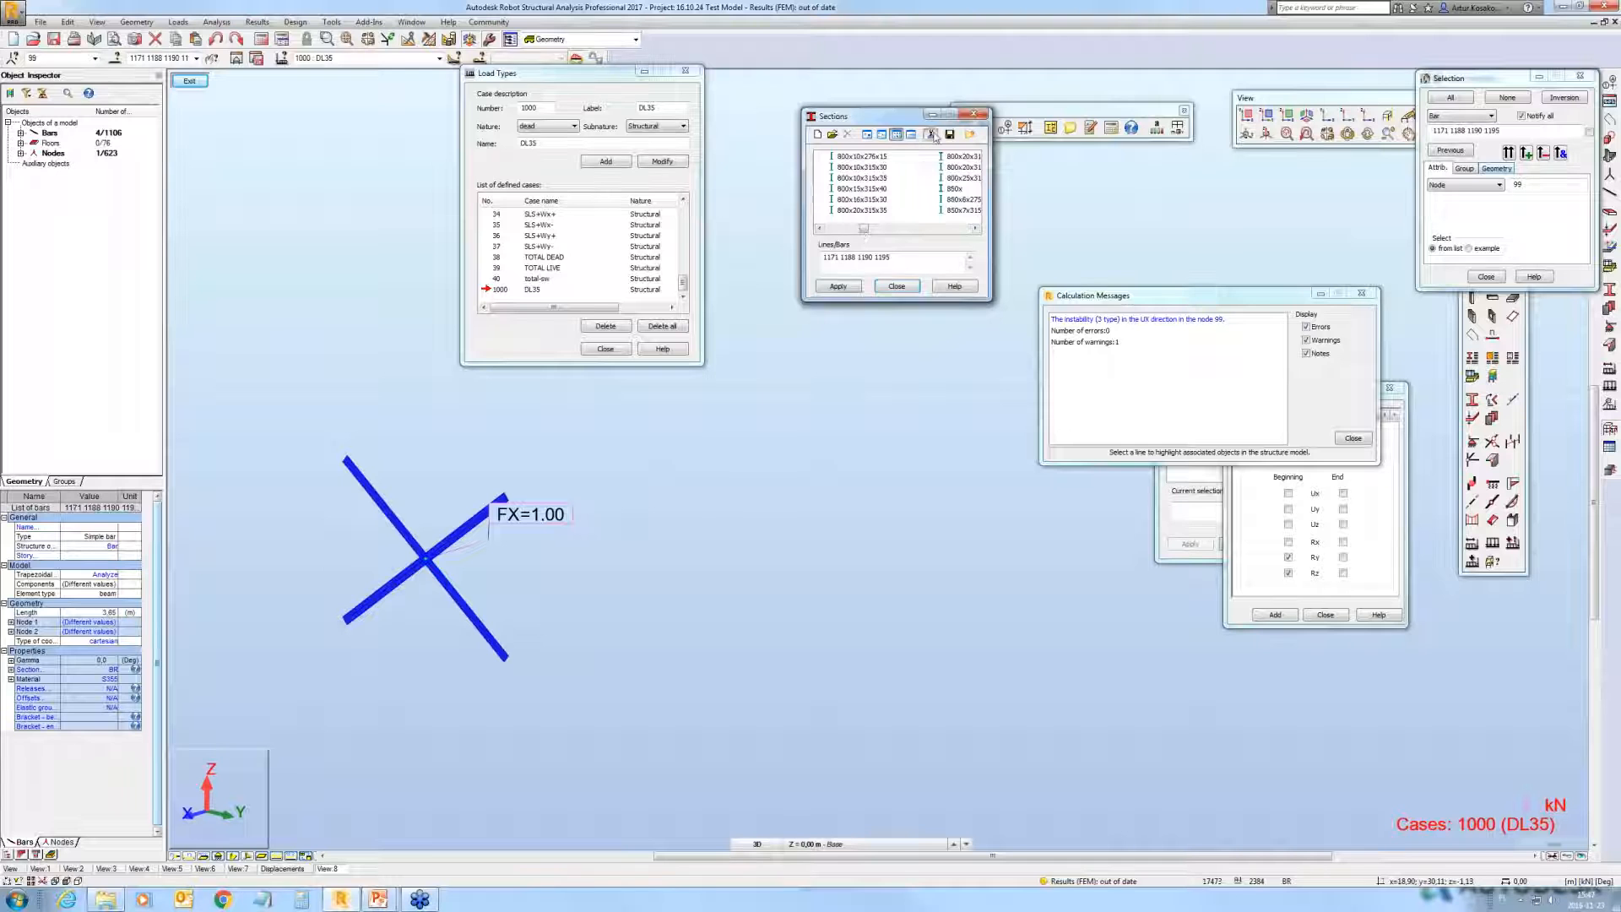
left_click(925, 239)
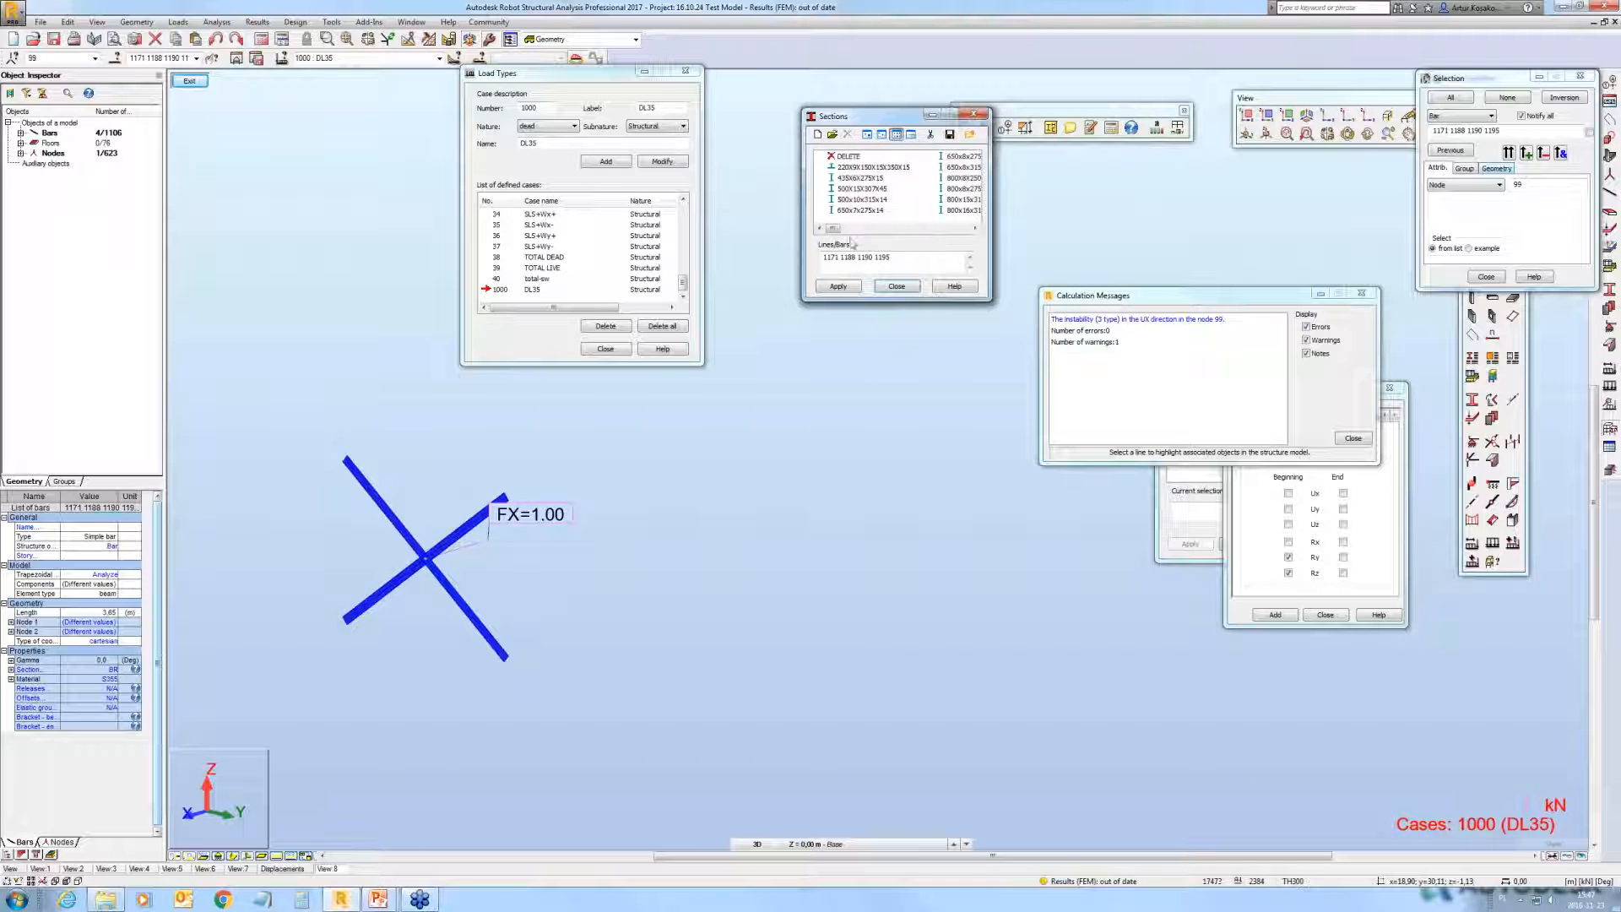
Step: Find the BR section in the shortened list, open its definition to check the dimensions, and close it unchanged
left_click(976, 228)
left_click(976, 228)
left_click(976, 229)
left_click(976, 229)
left_click(976, 229)
left_click(976, 229)
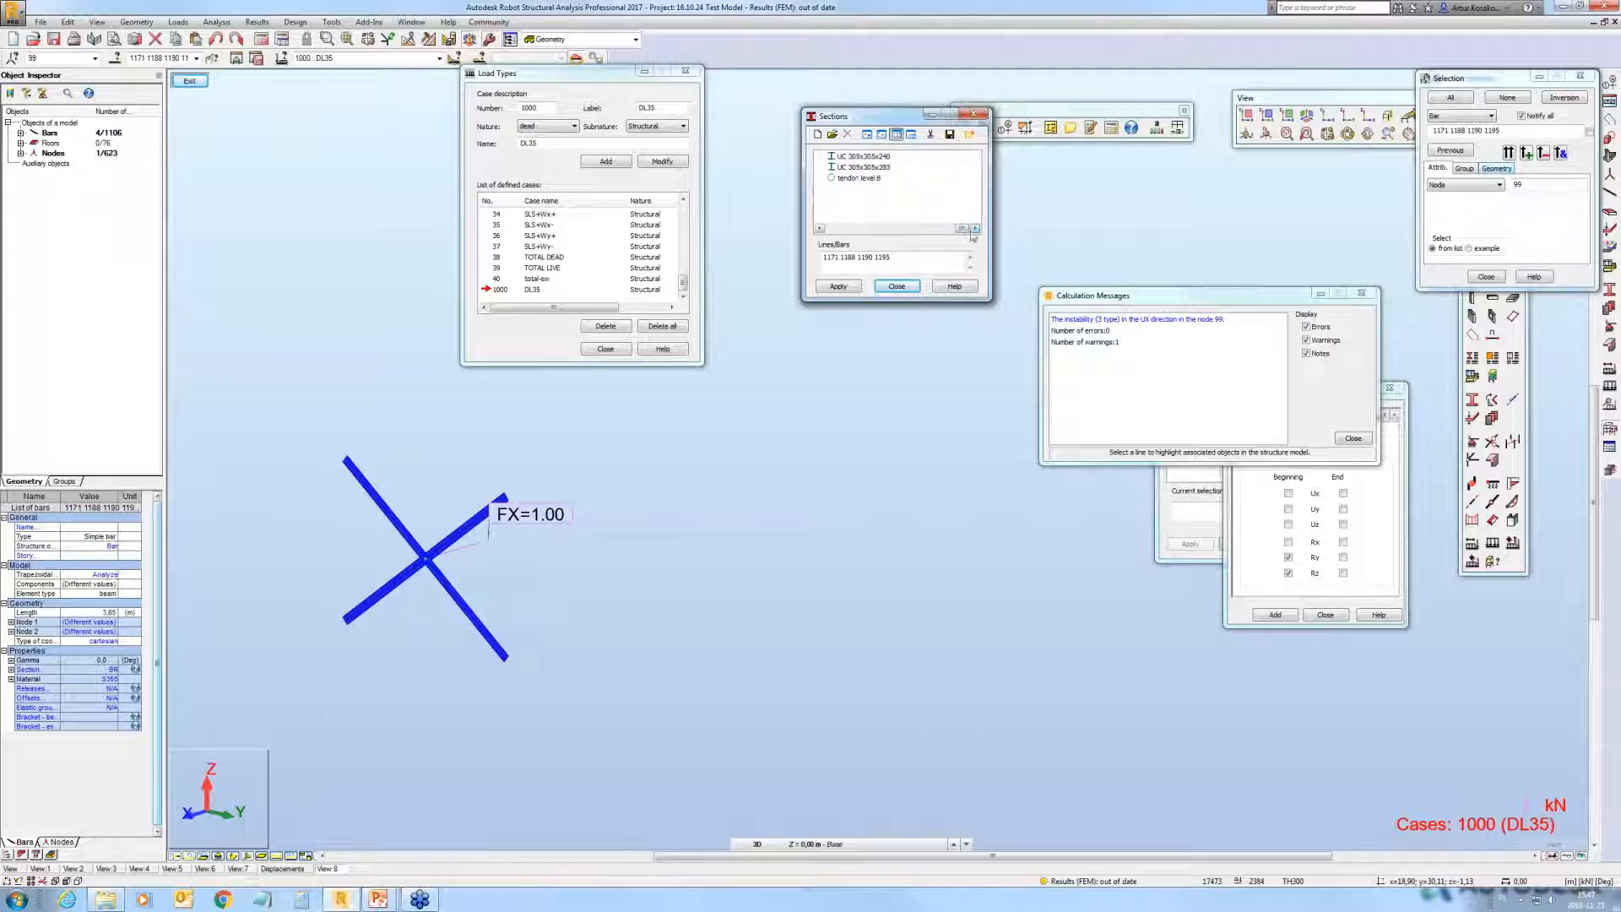
left_click(820, 229)
left_click(820, 228)
left_click(820, 229)
left_click(819, 229)
left_click(820, 228)
double_click(842, 190)
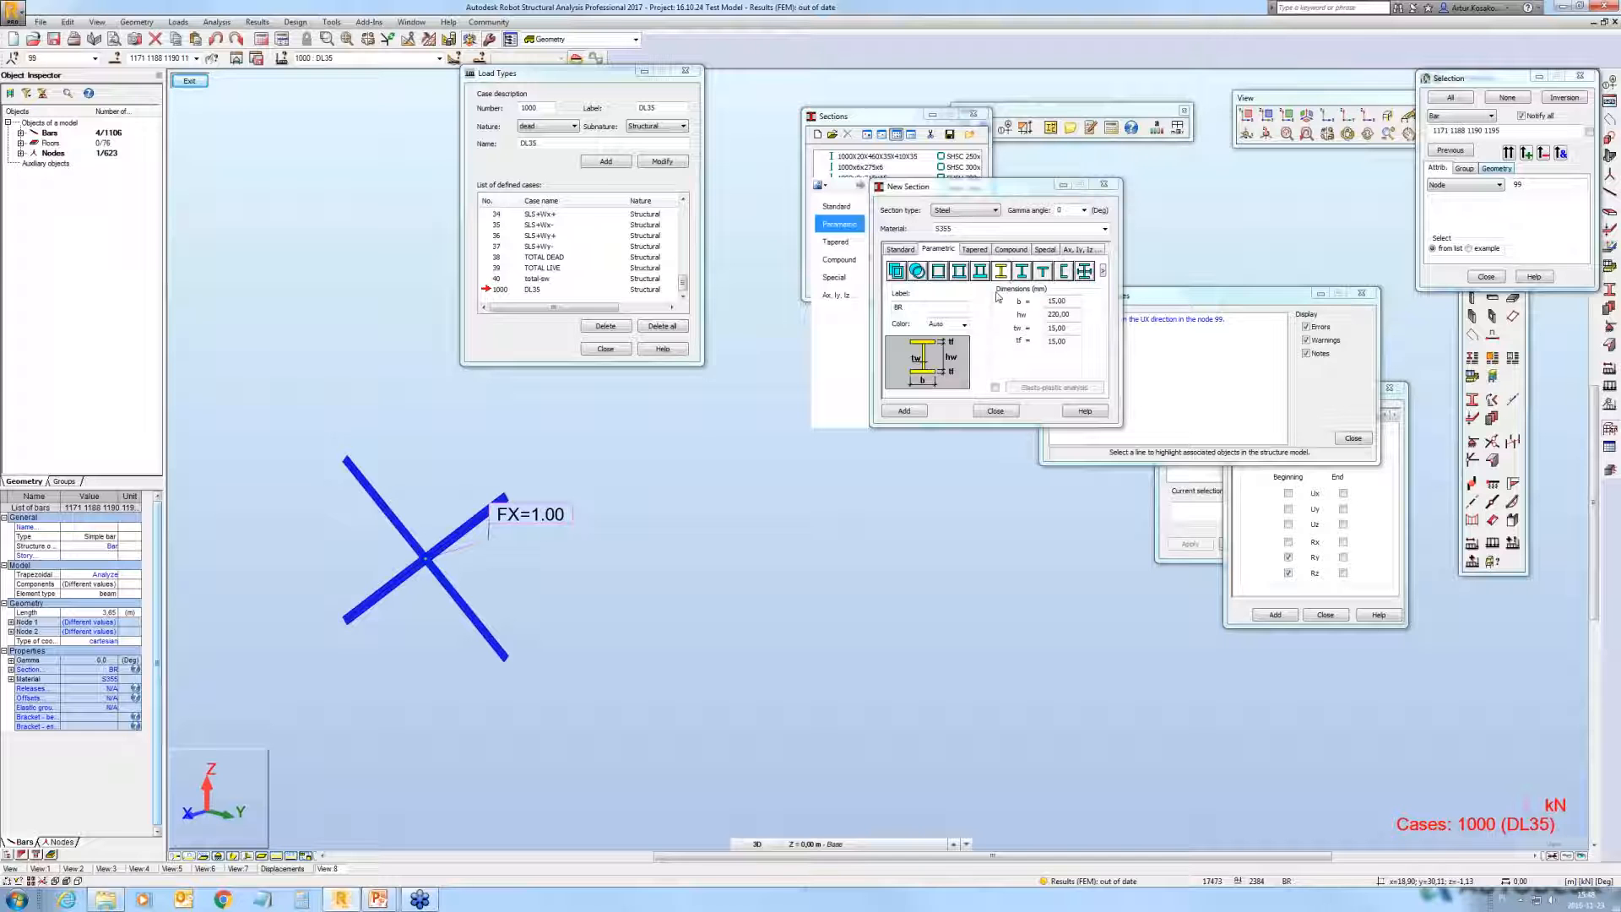
left_click(1104, 184)
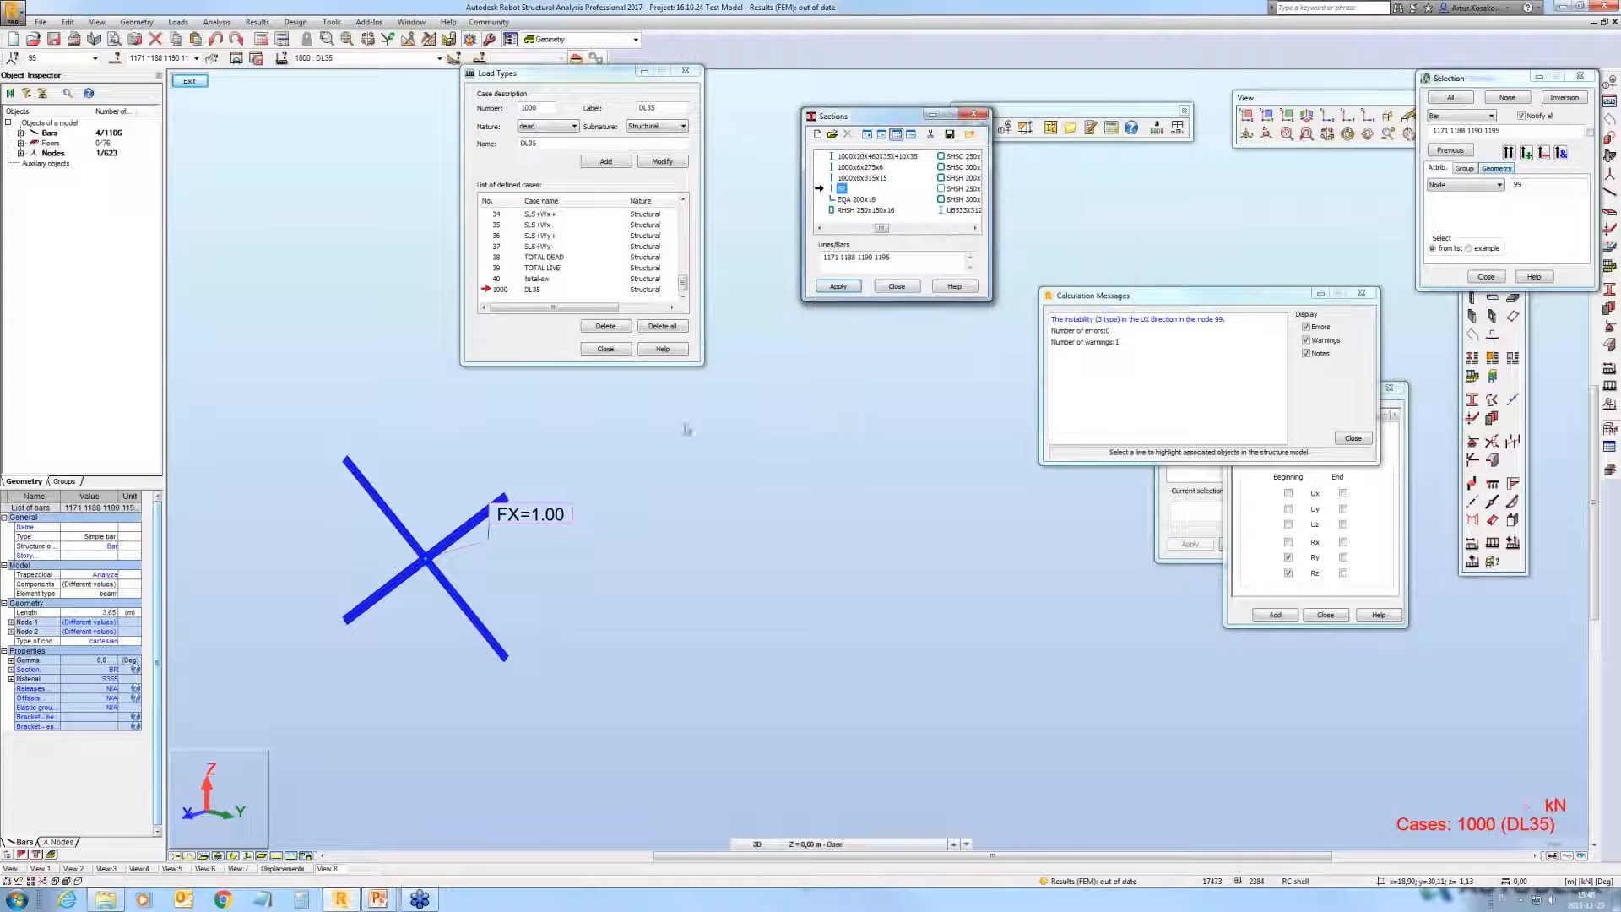
Step: Rerun the analysis with load case 1000, ignoring all instability warnings, and open the displacement results
left_click(259, 44)
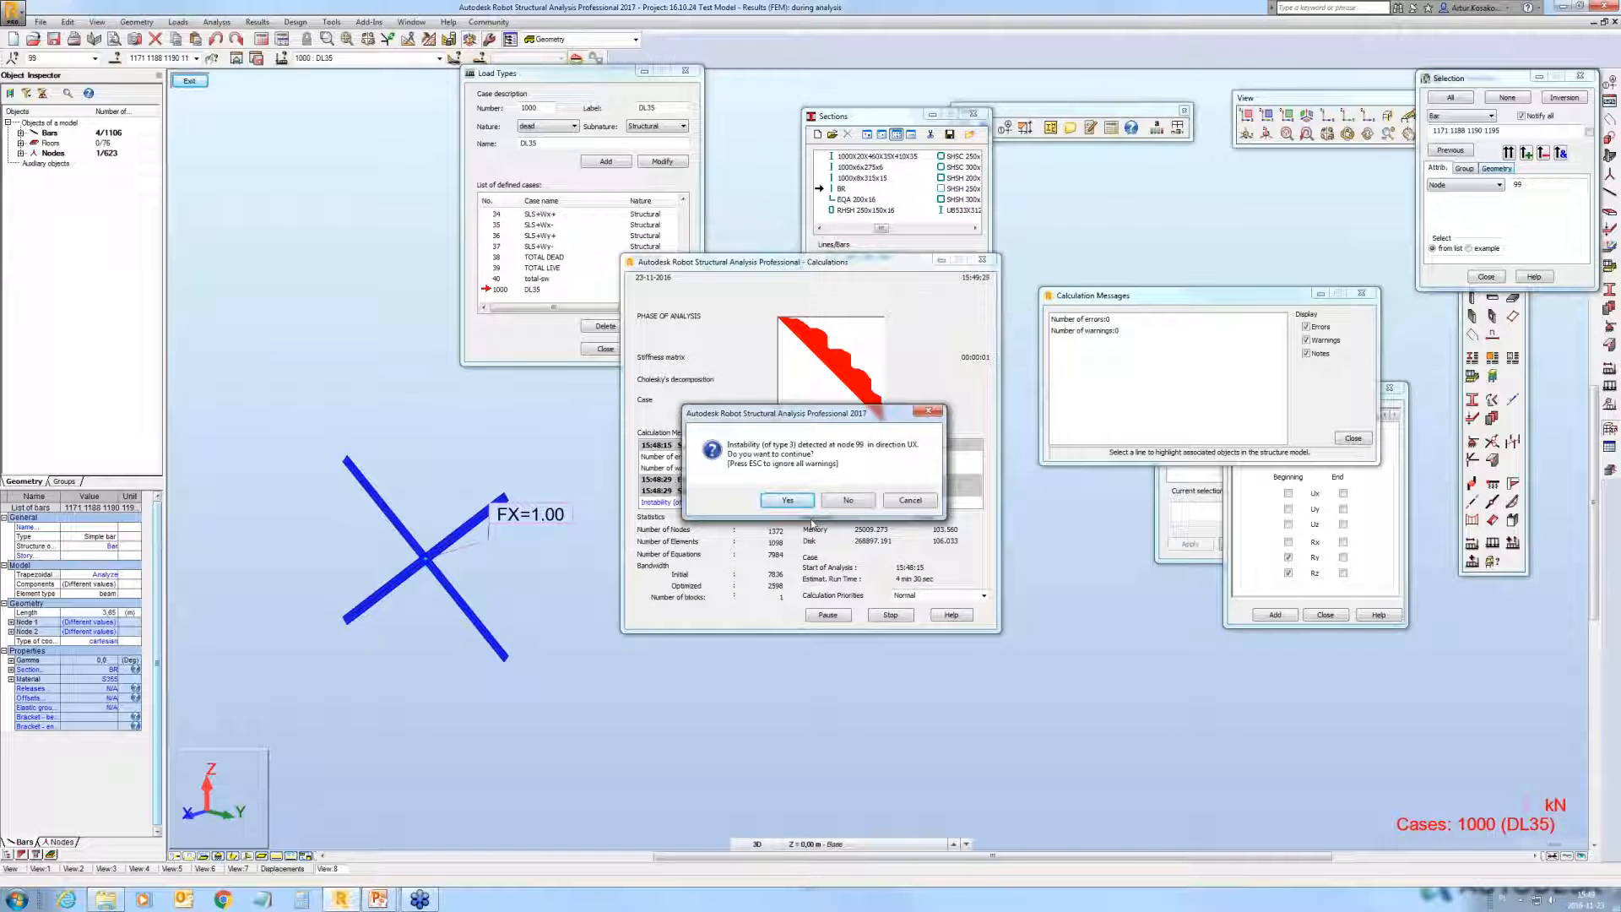
key("Escape")
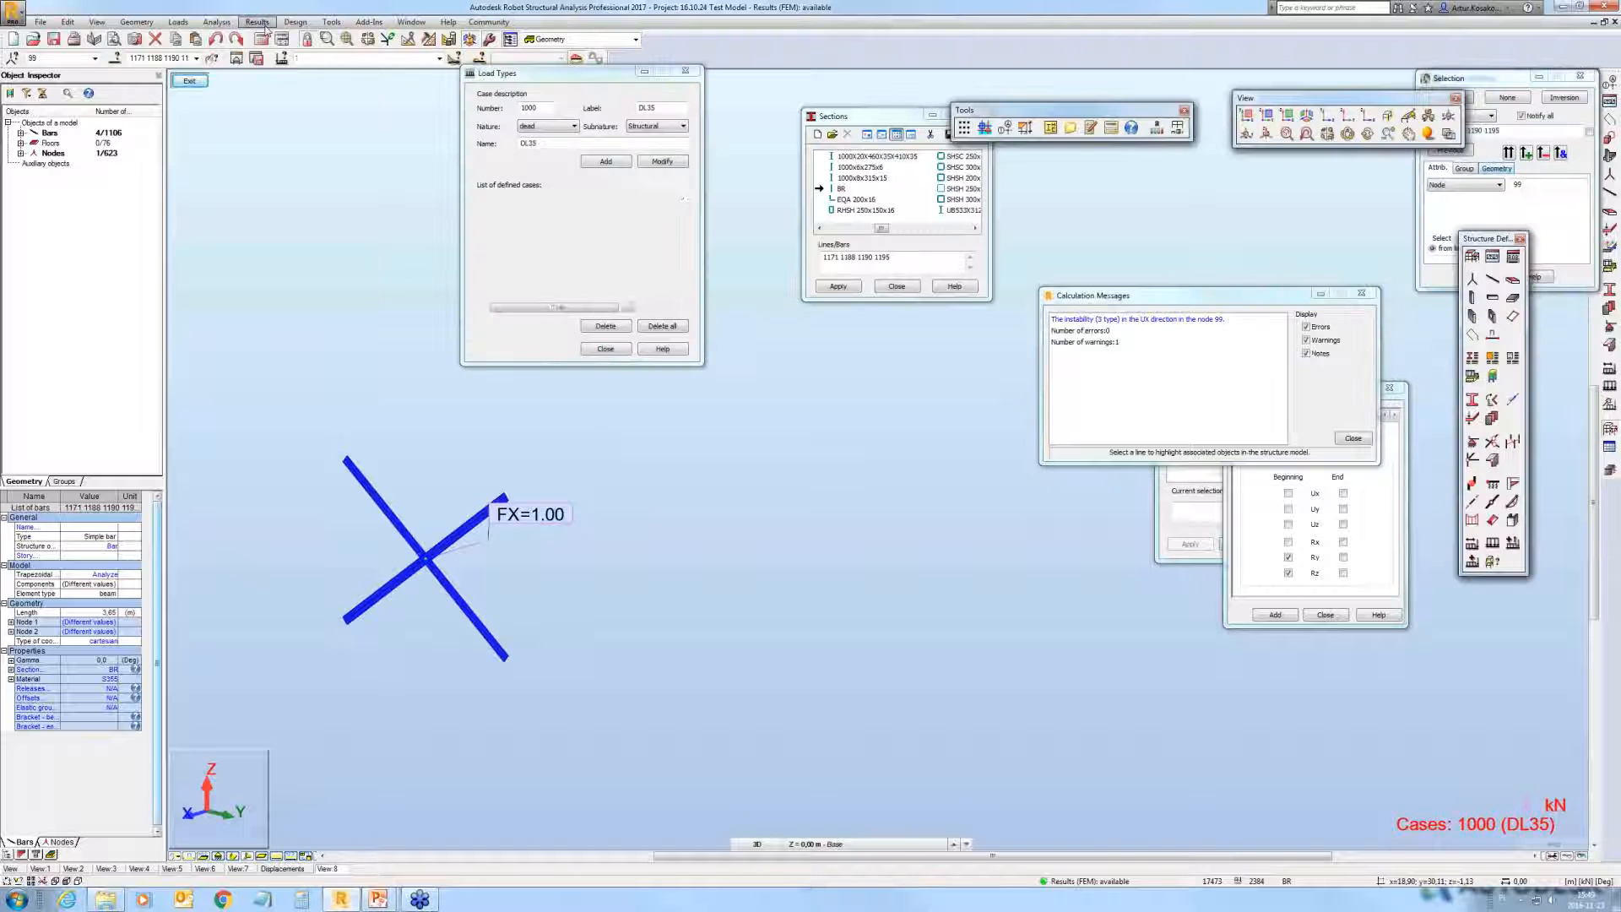
left_click(263, 26)
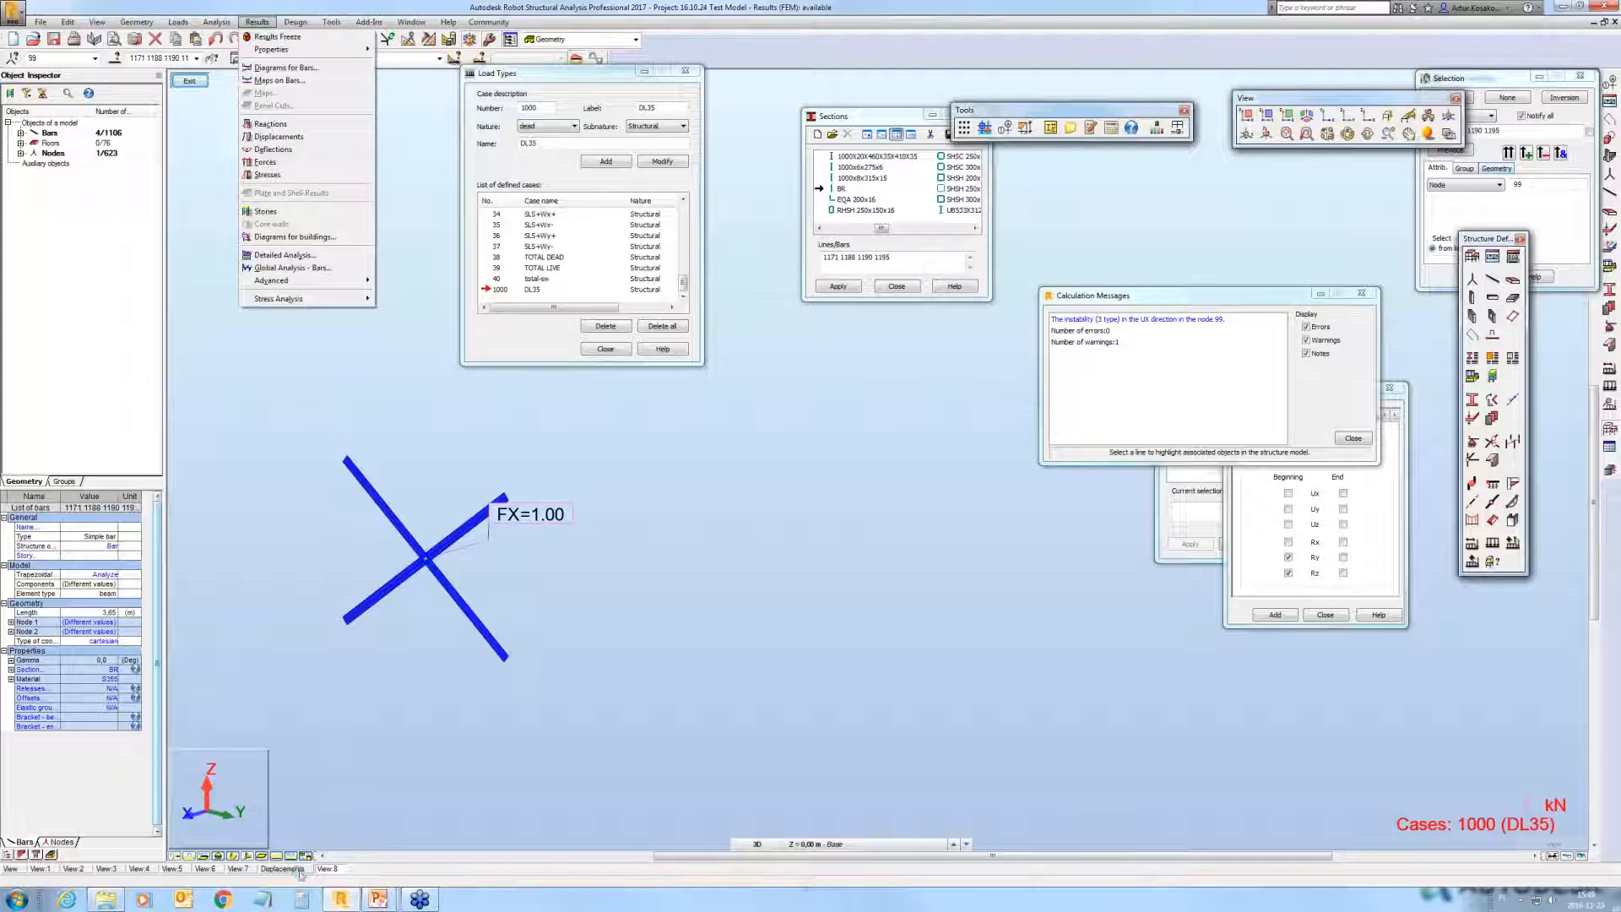
left_click(292, 869)
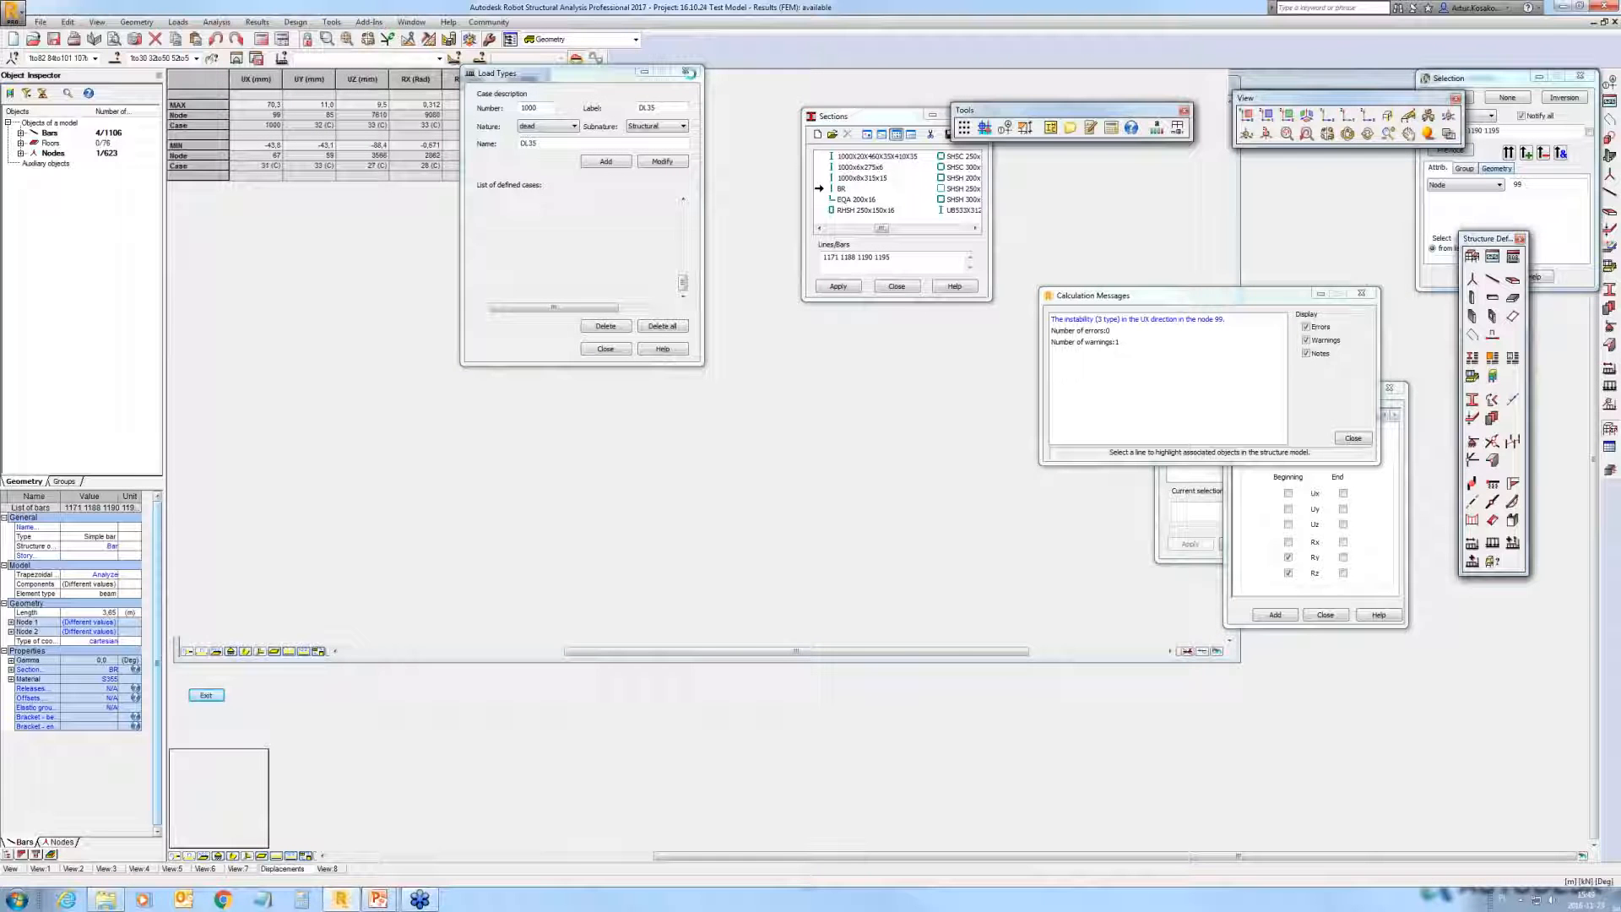
Step: Close the load type definitions, try to limit the displacement global extremes to node 99, and restore the selection of all nodes
left_click(690, 75)
left_click(94, 61)
type("99")
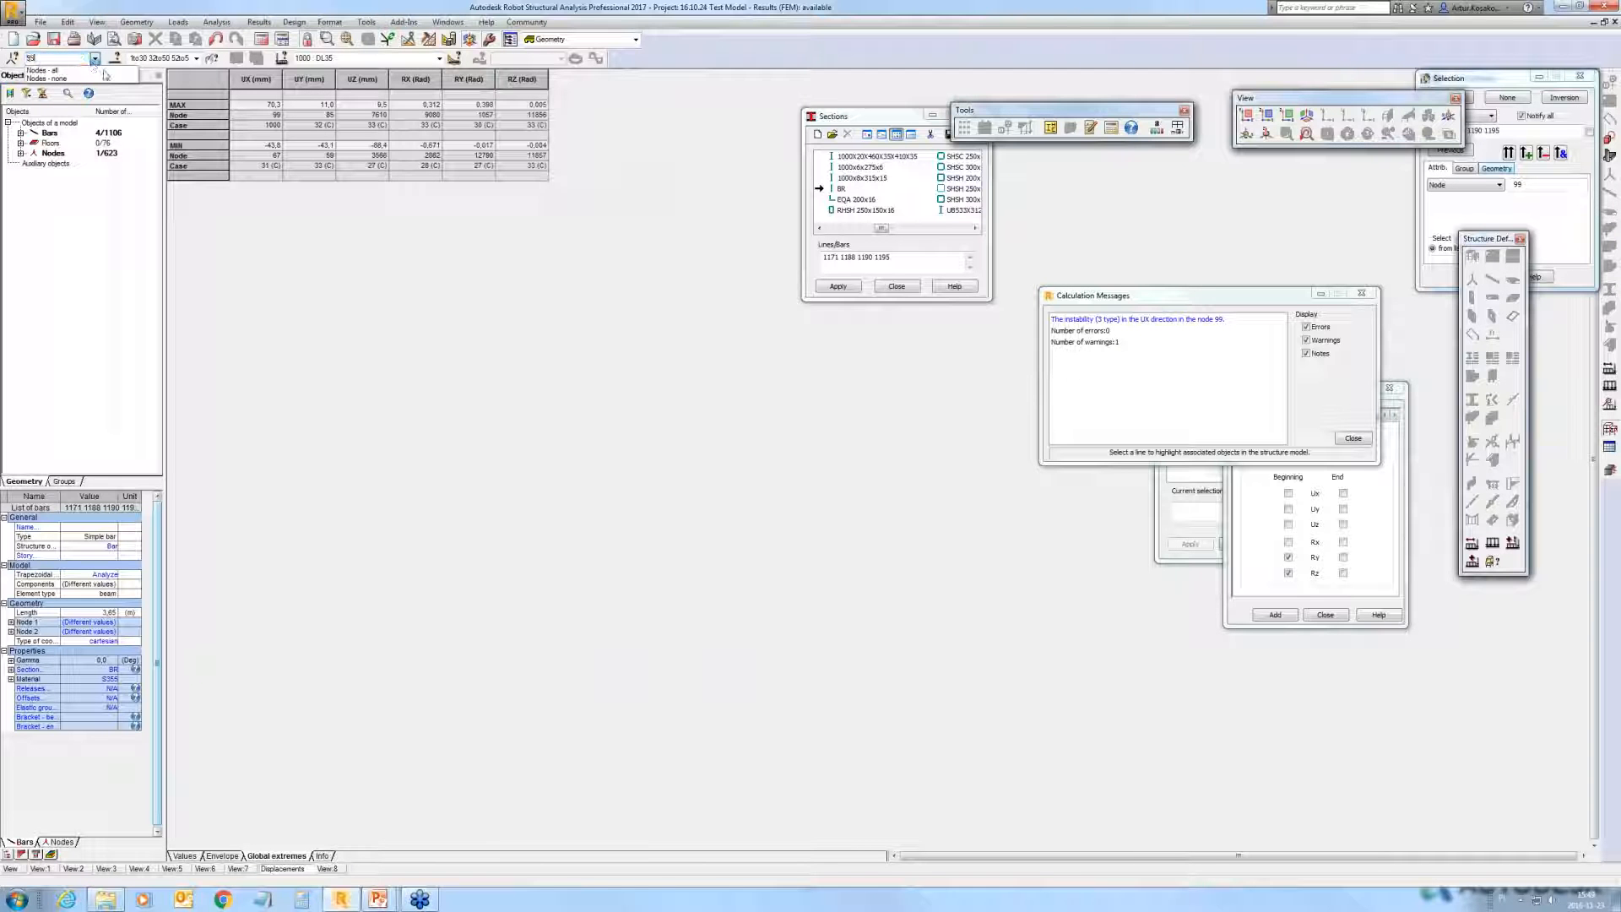
left_click(95, 60)
left_click(95, 60)
left_click(103, 71)
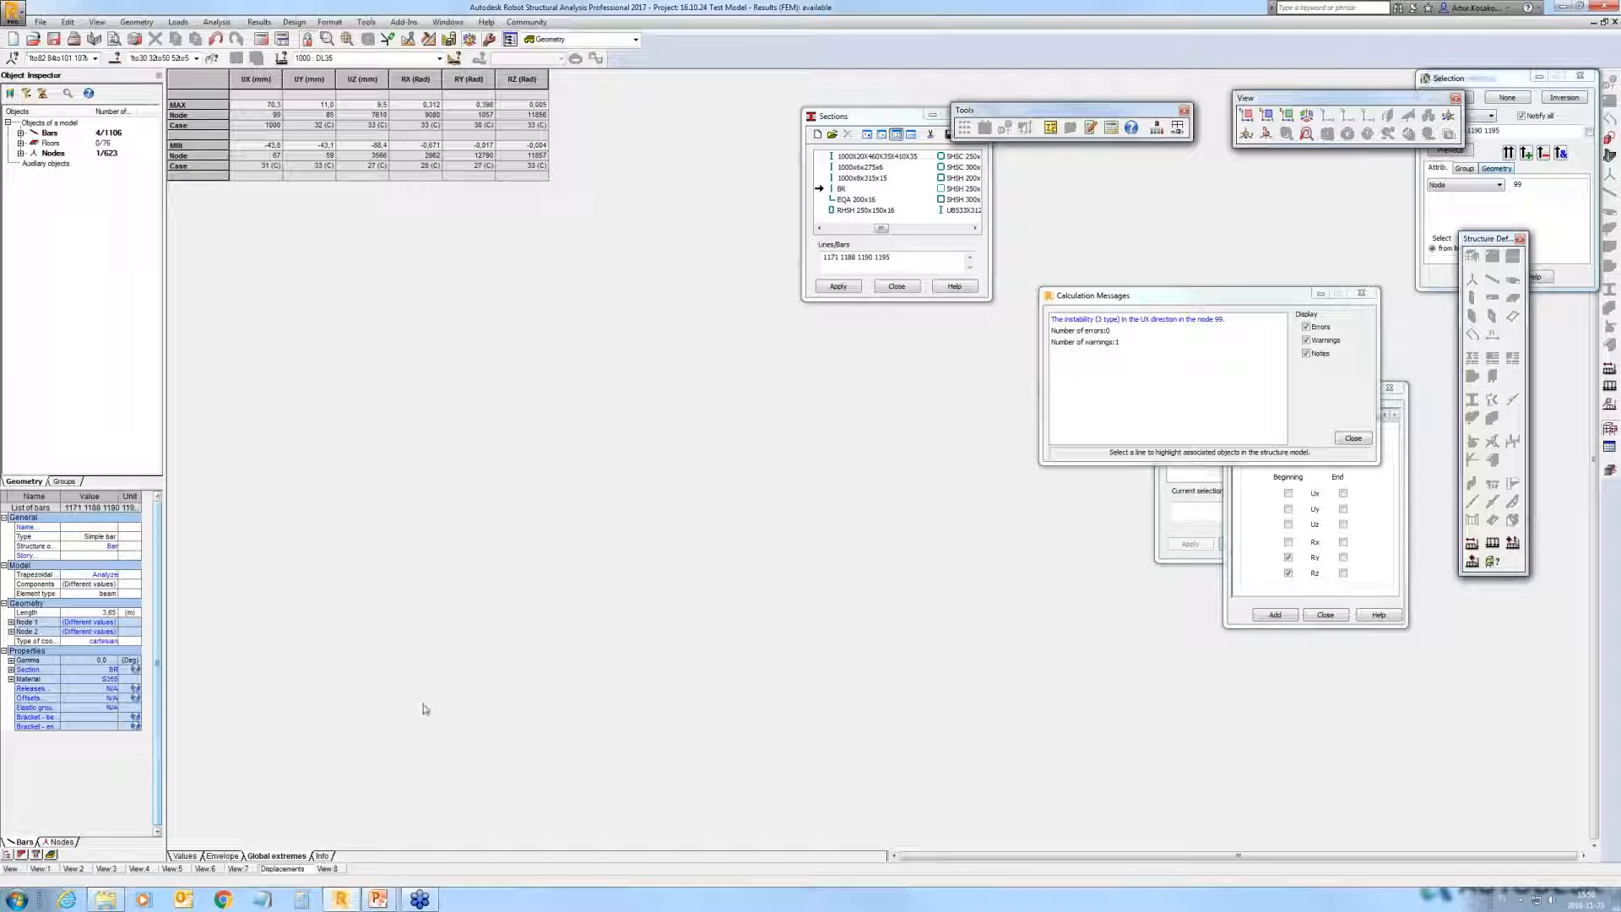
Step: In the model view, set the BR section's flange width b to 200 mm, overwriting the existing definition, and display the section shapes
left_click(10, 869)
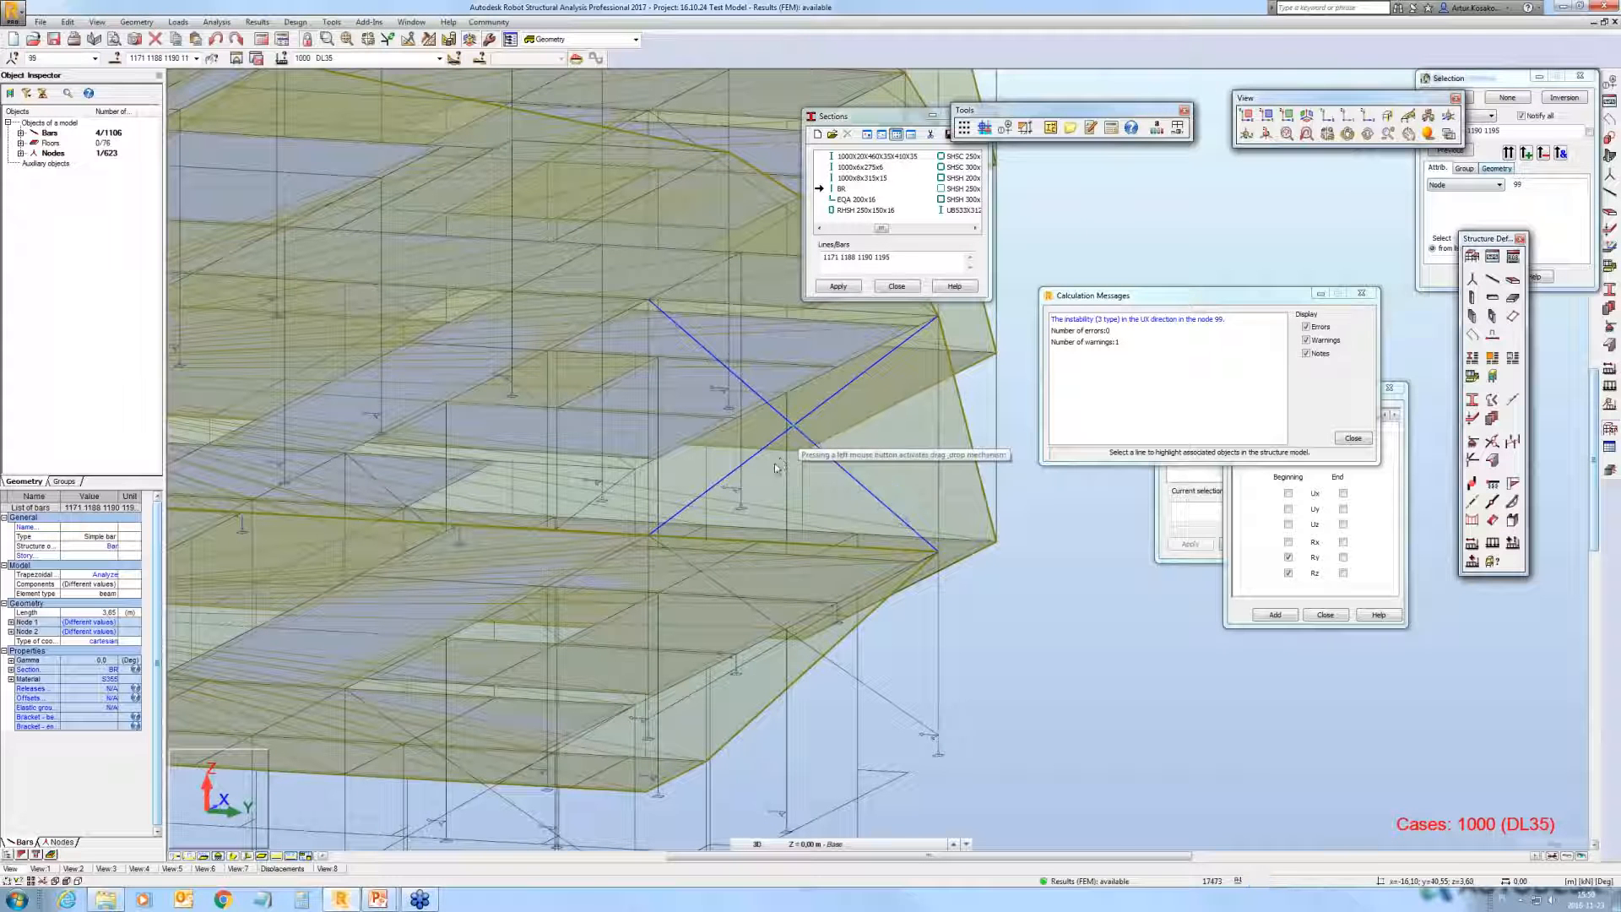
double_click(843, 193)
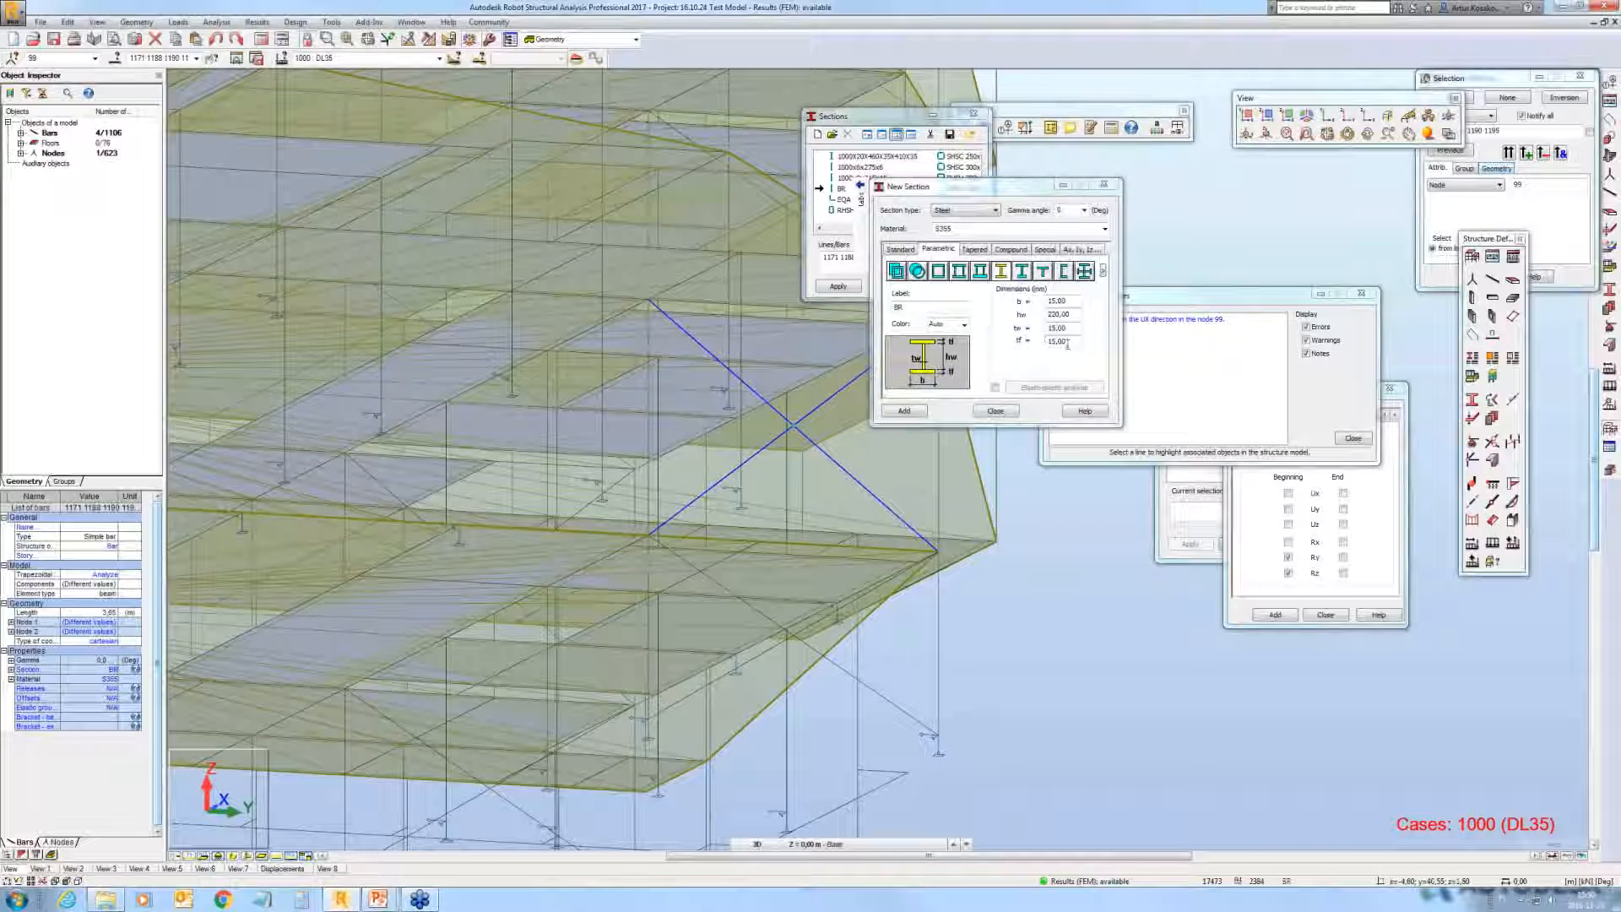
left_click_drag(1068, 302, 1018, 303)
type("2")
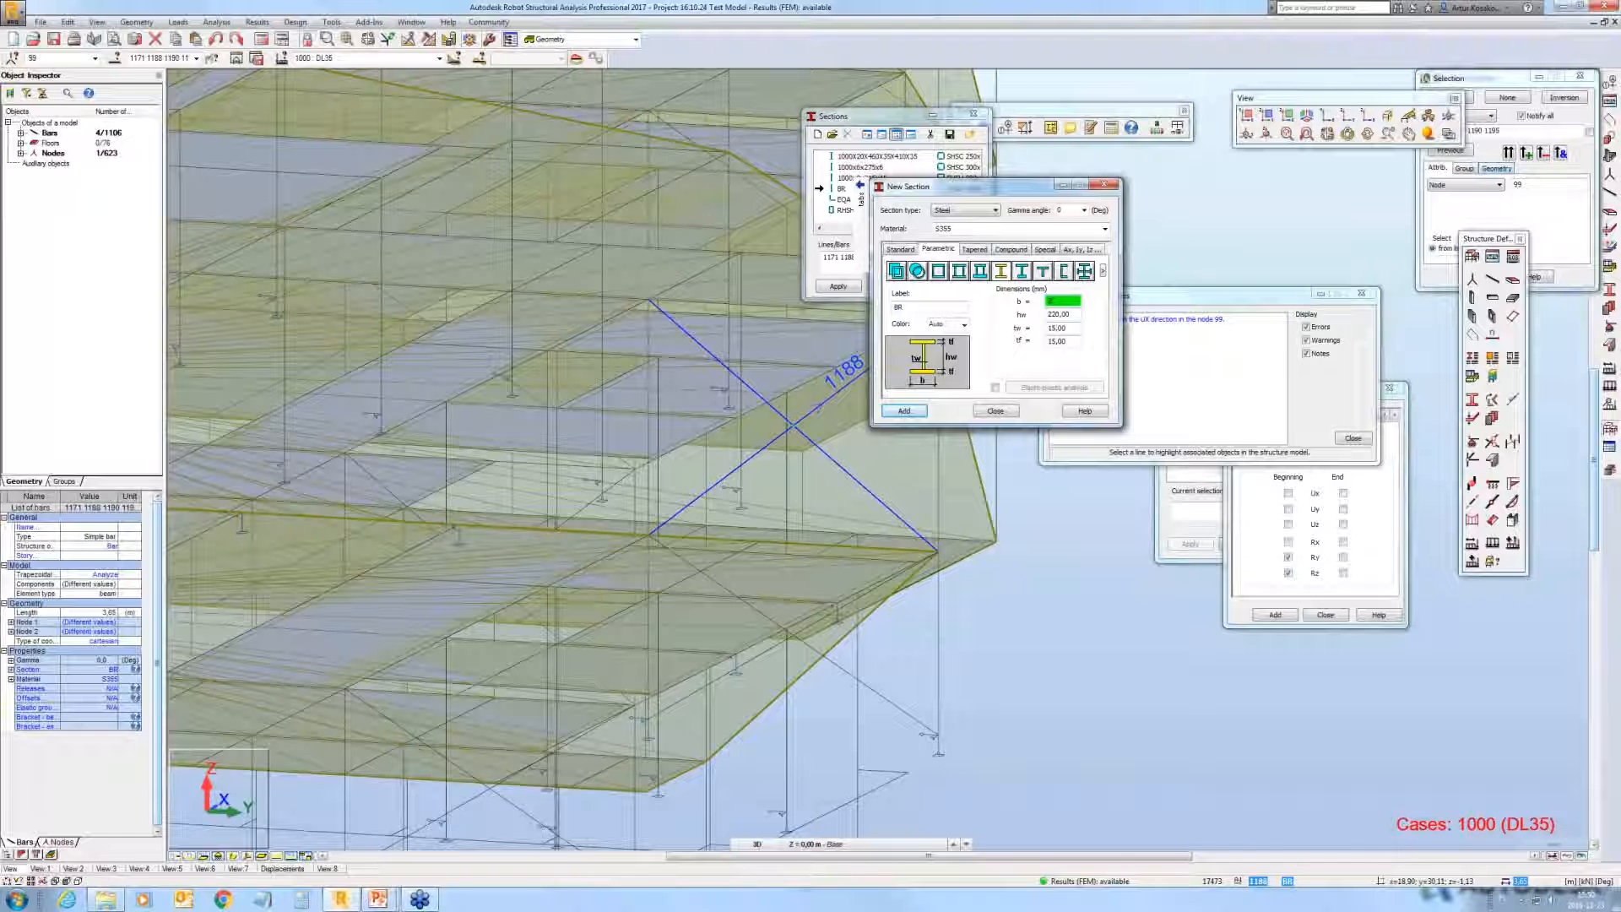
type("00")
left_click(905, 410)
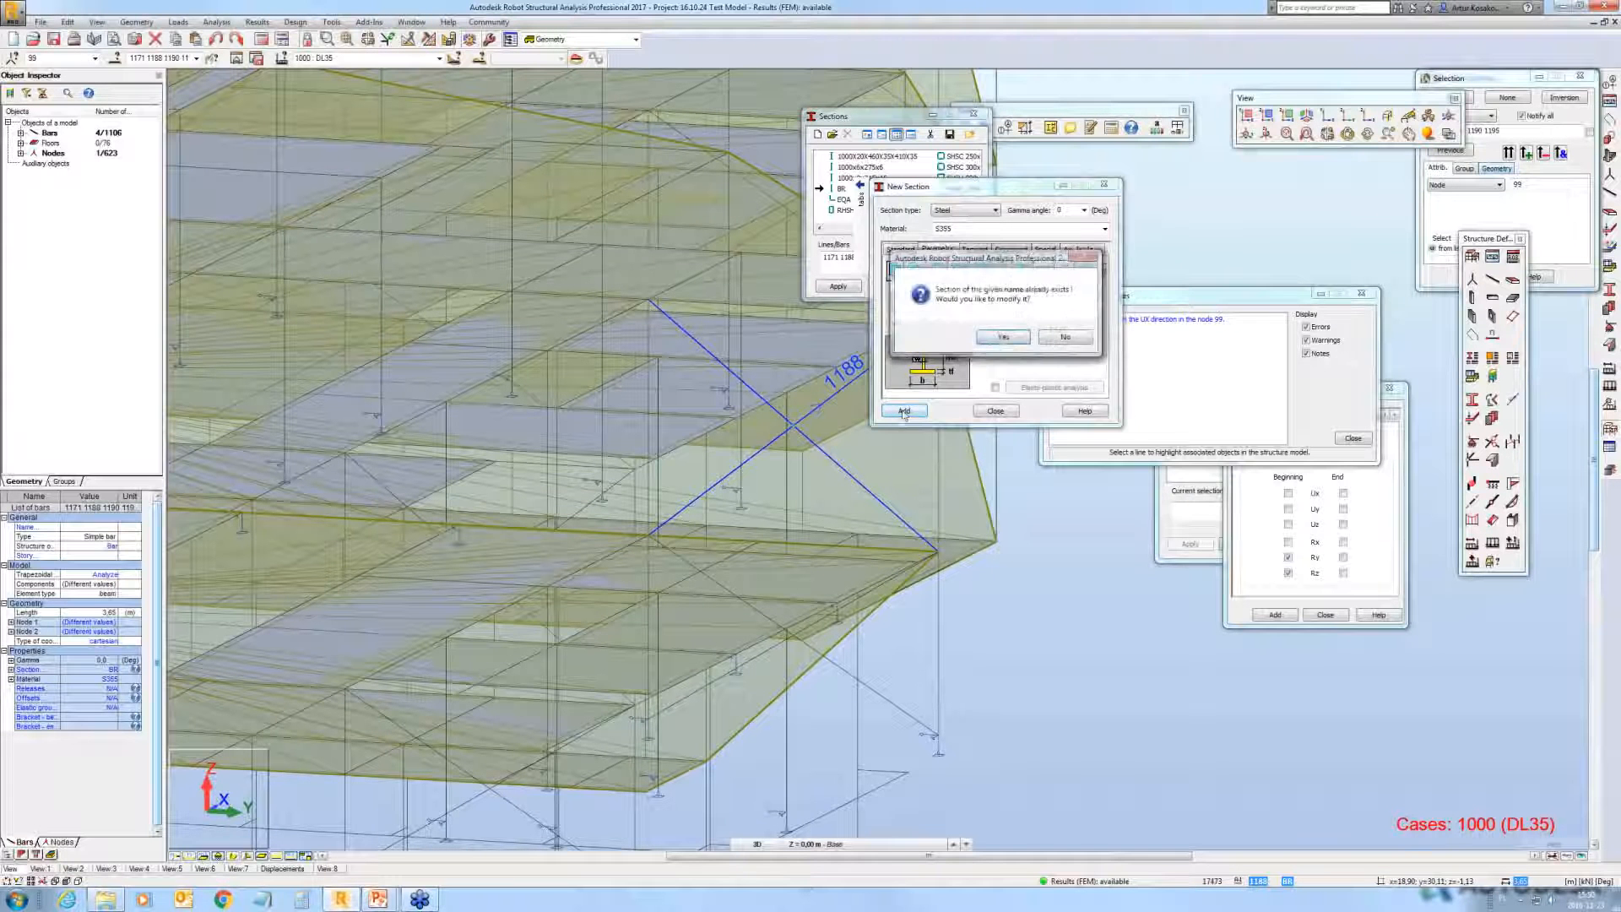
left_click(1000, 338)
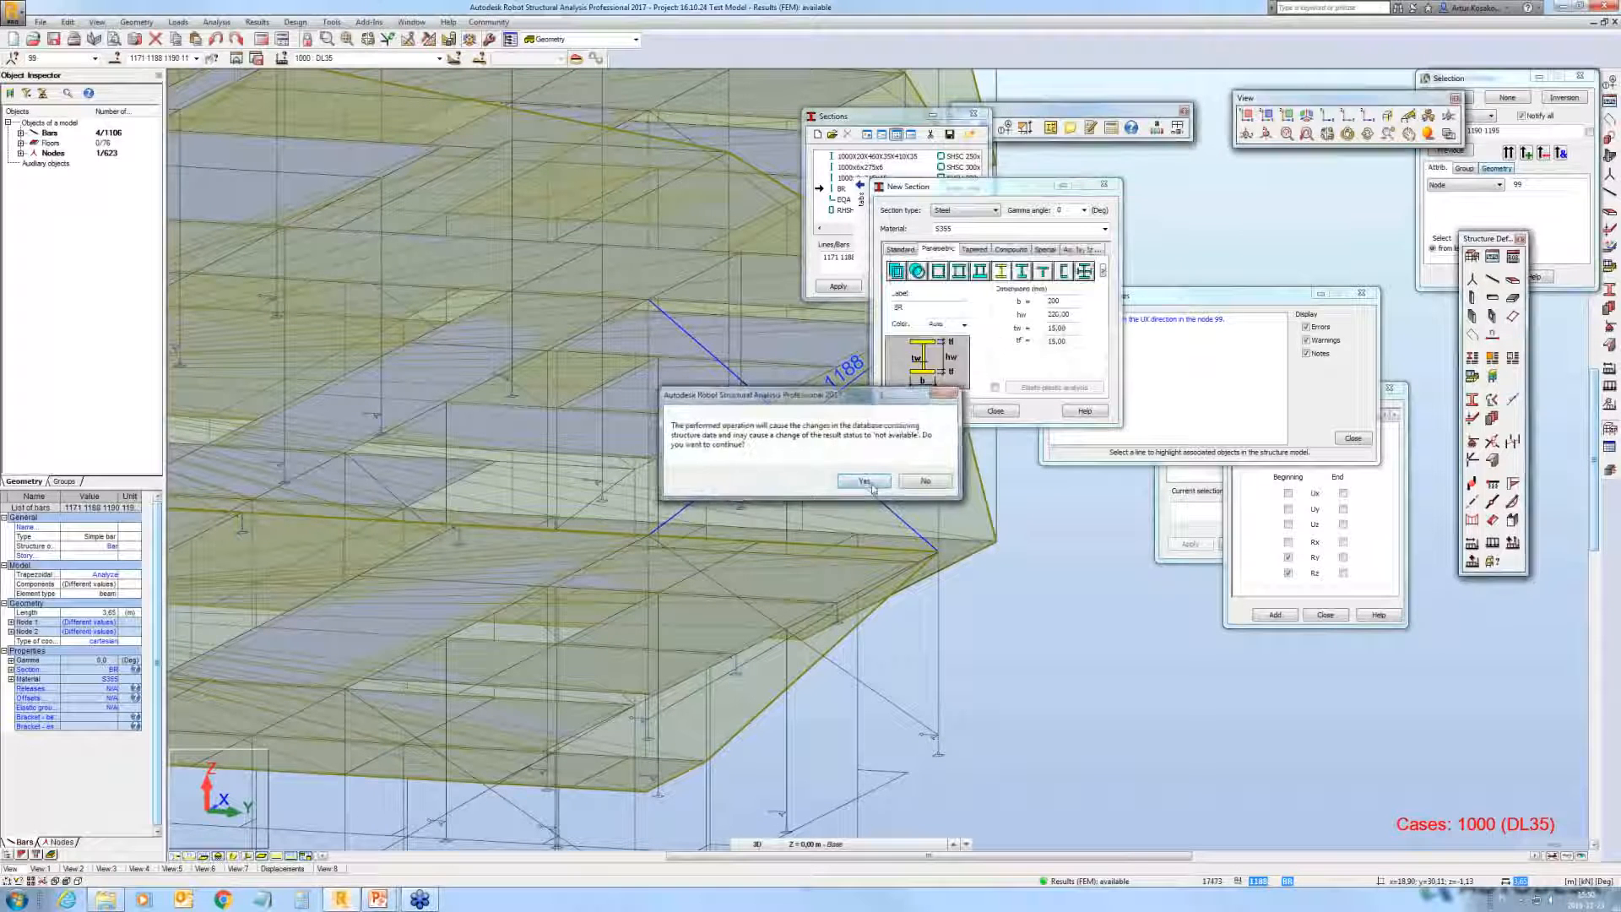
left_click(870, 487)
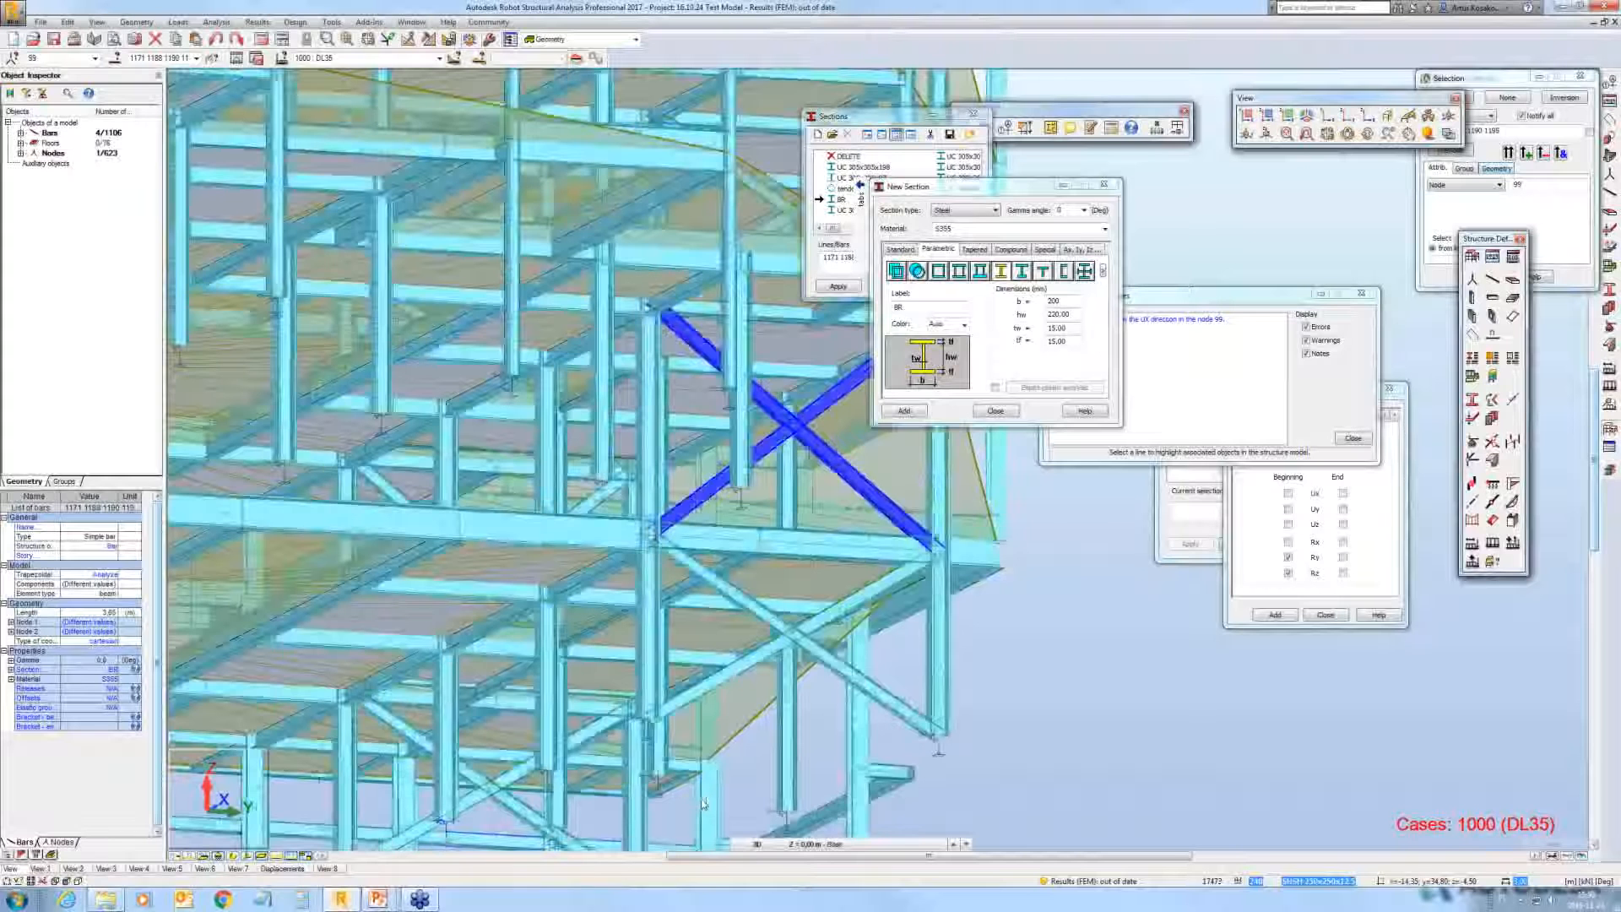
middle_click_drag(860, 714, 913, 693)
scroll(913, 692, "down", 5)
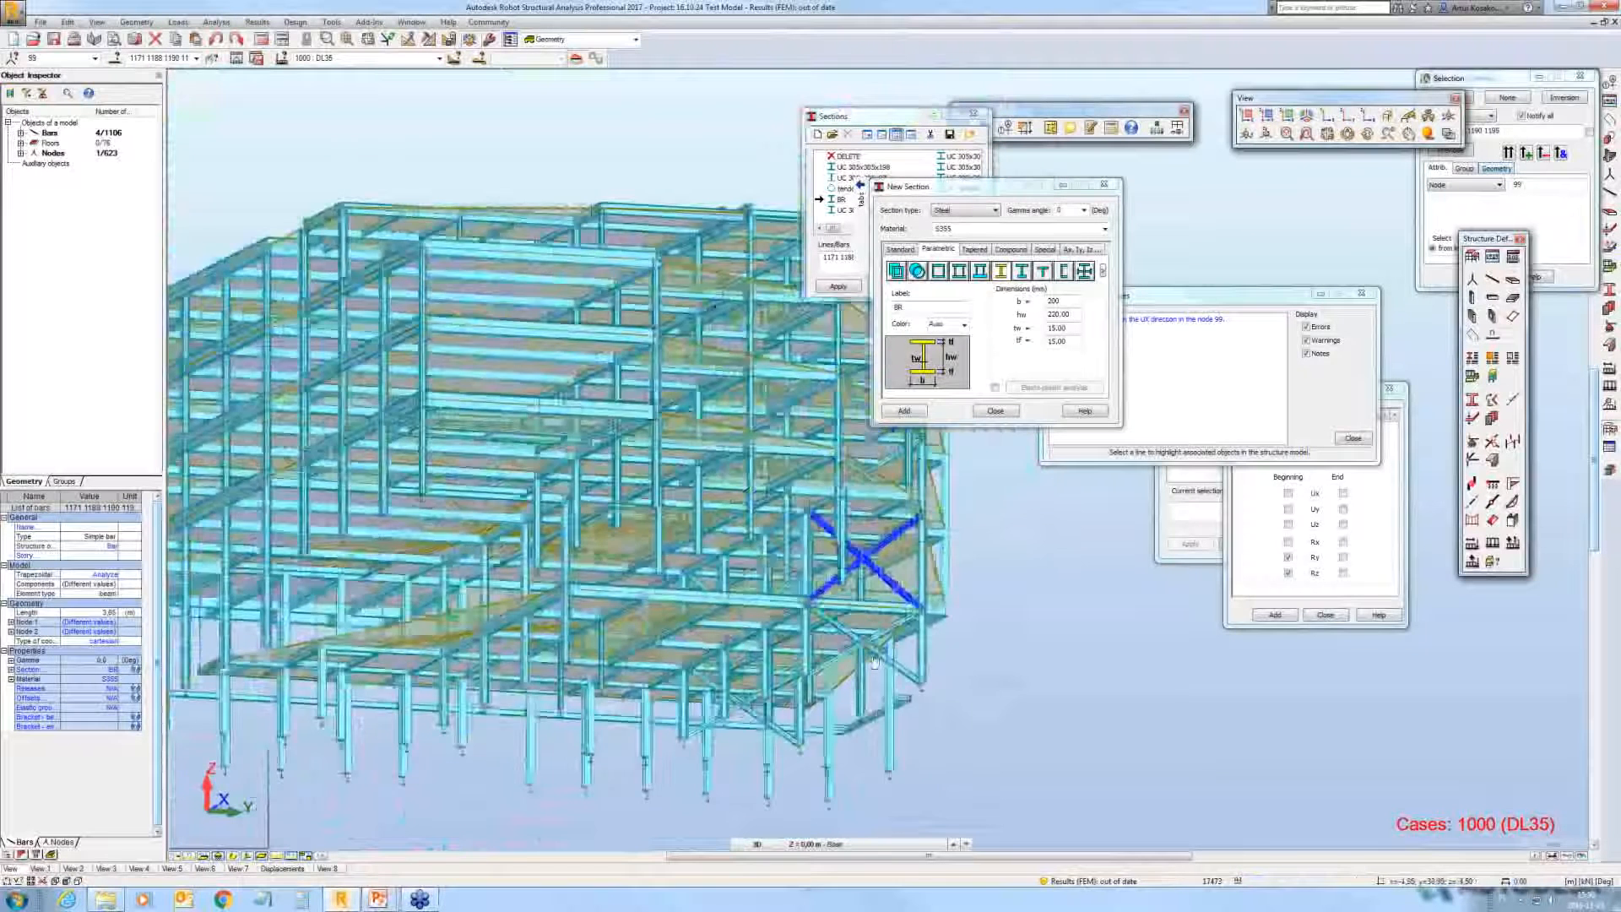
Step: Bring up the bar releases for the whole frame and close the open release definition without changes
mouse_move(335, 219)
middle_mouse_down("shift")
mouse_move(306, 235)
mouse_move(558, 450)
middle_mouse_up("shift")
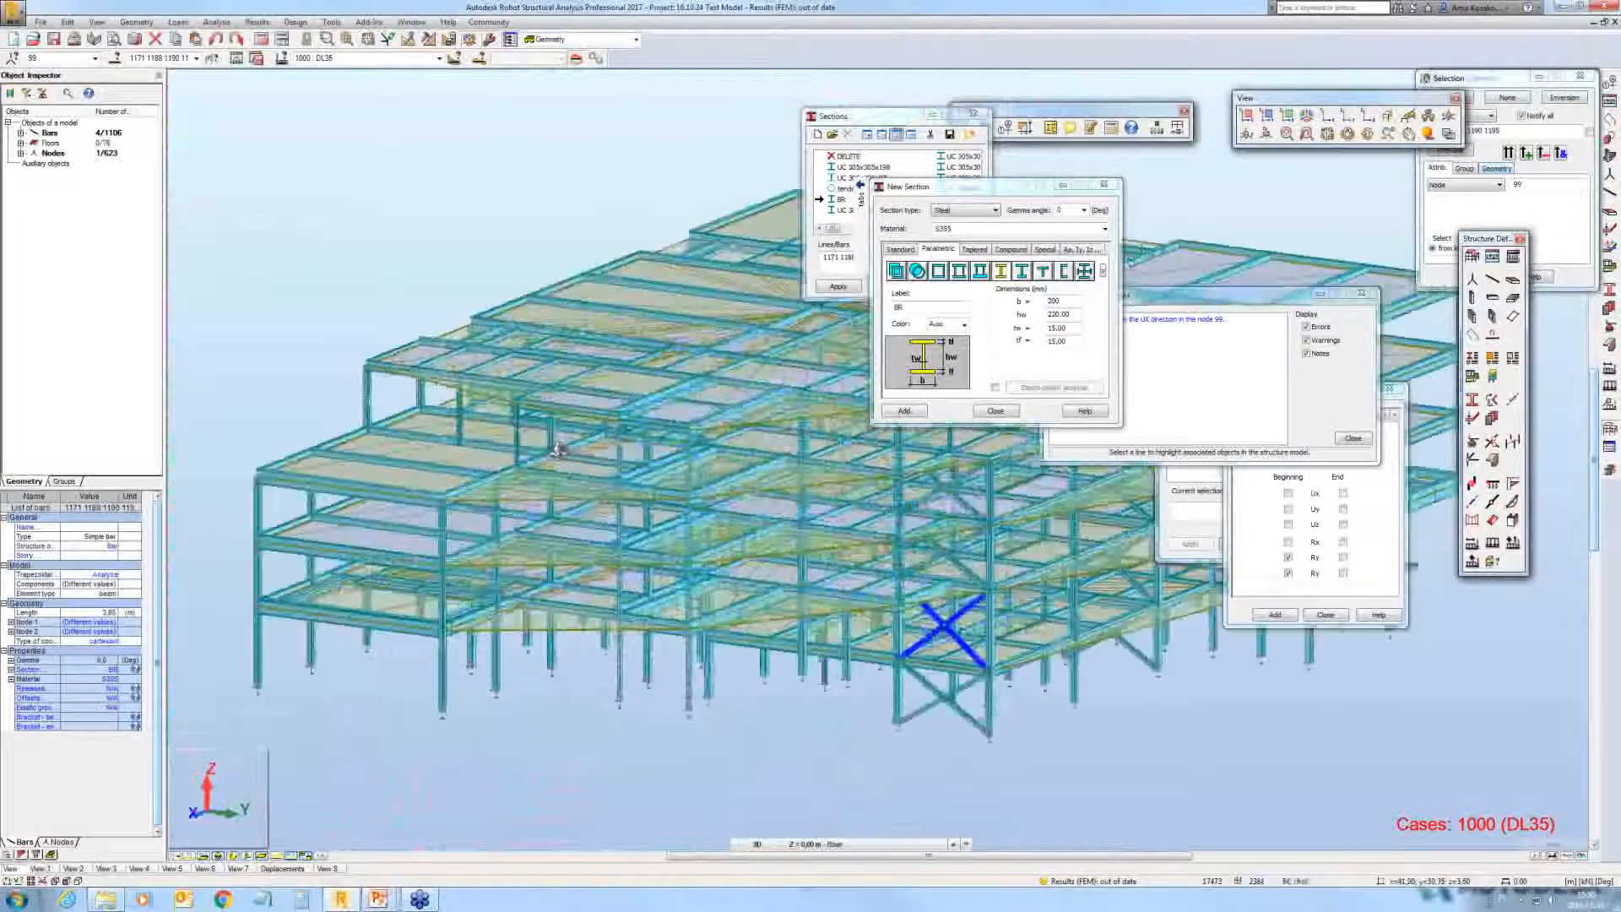
scroll(558, 450, "up", 2)
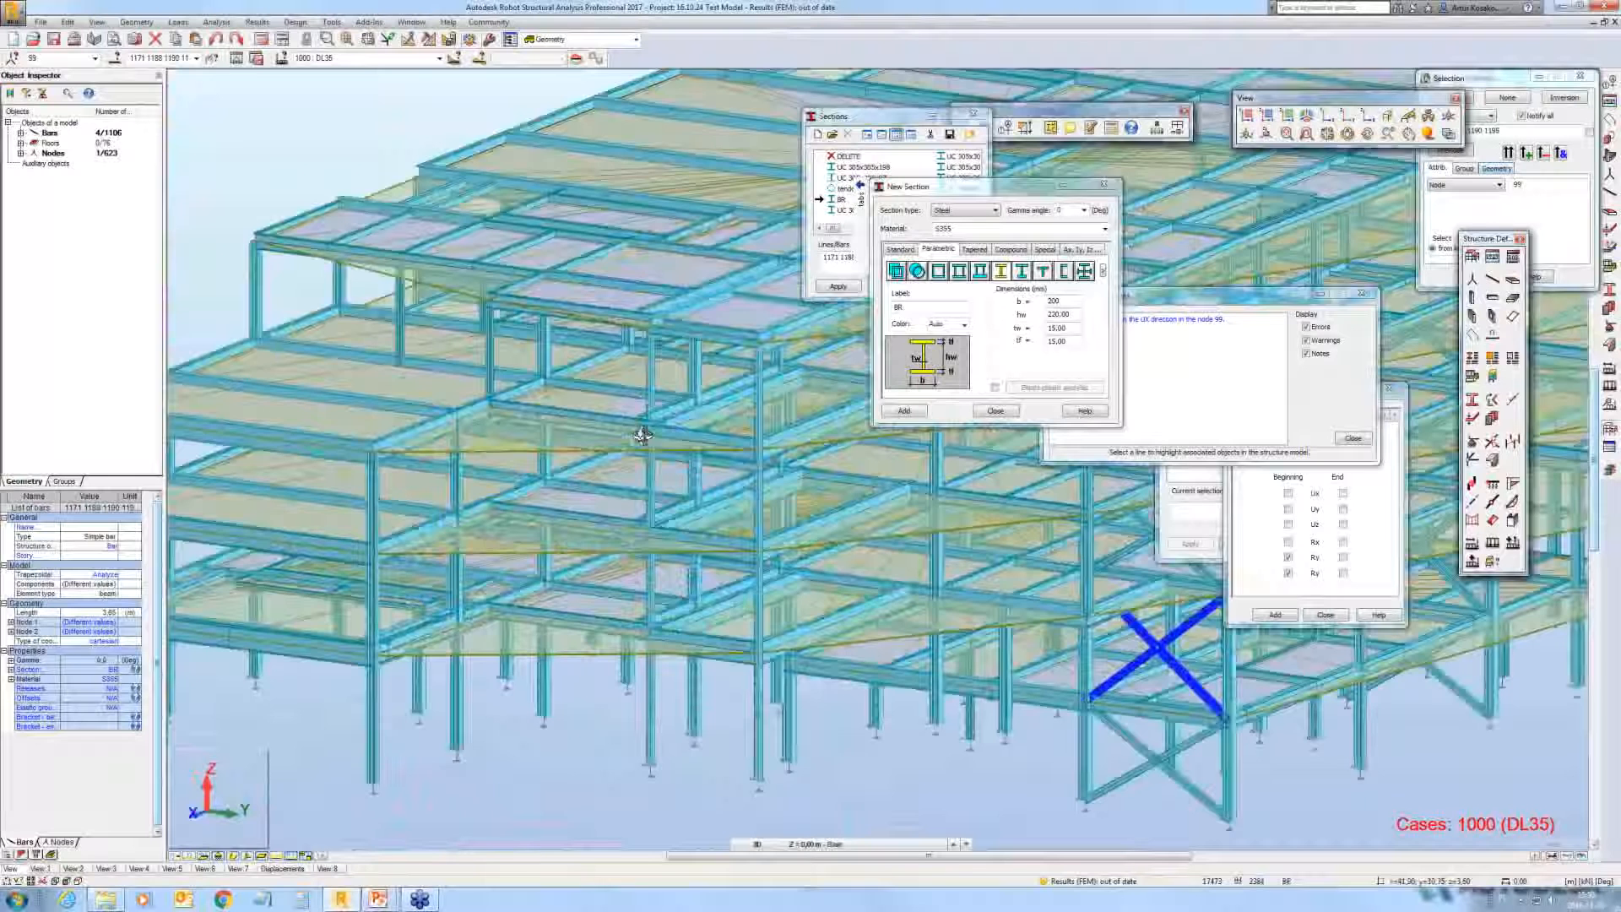
middle_click_drag(641, 435, 474, 433, "shift")
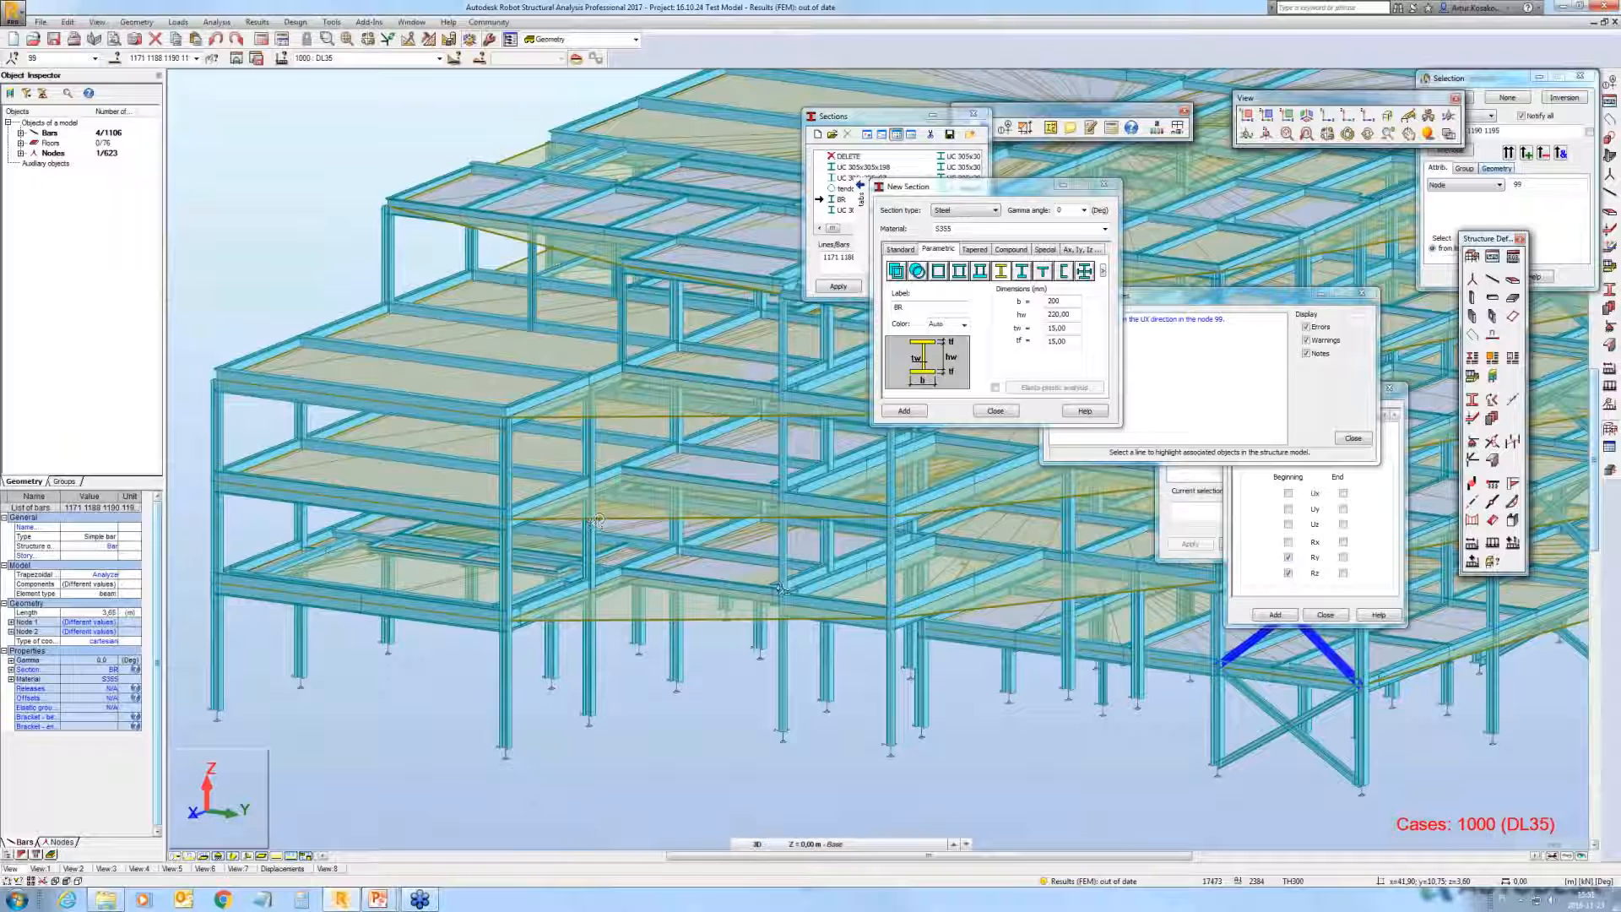
left_click(1490, 463)
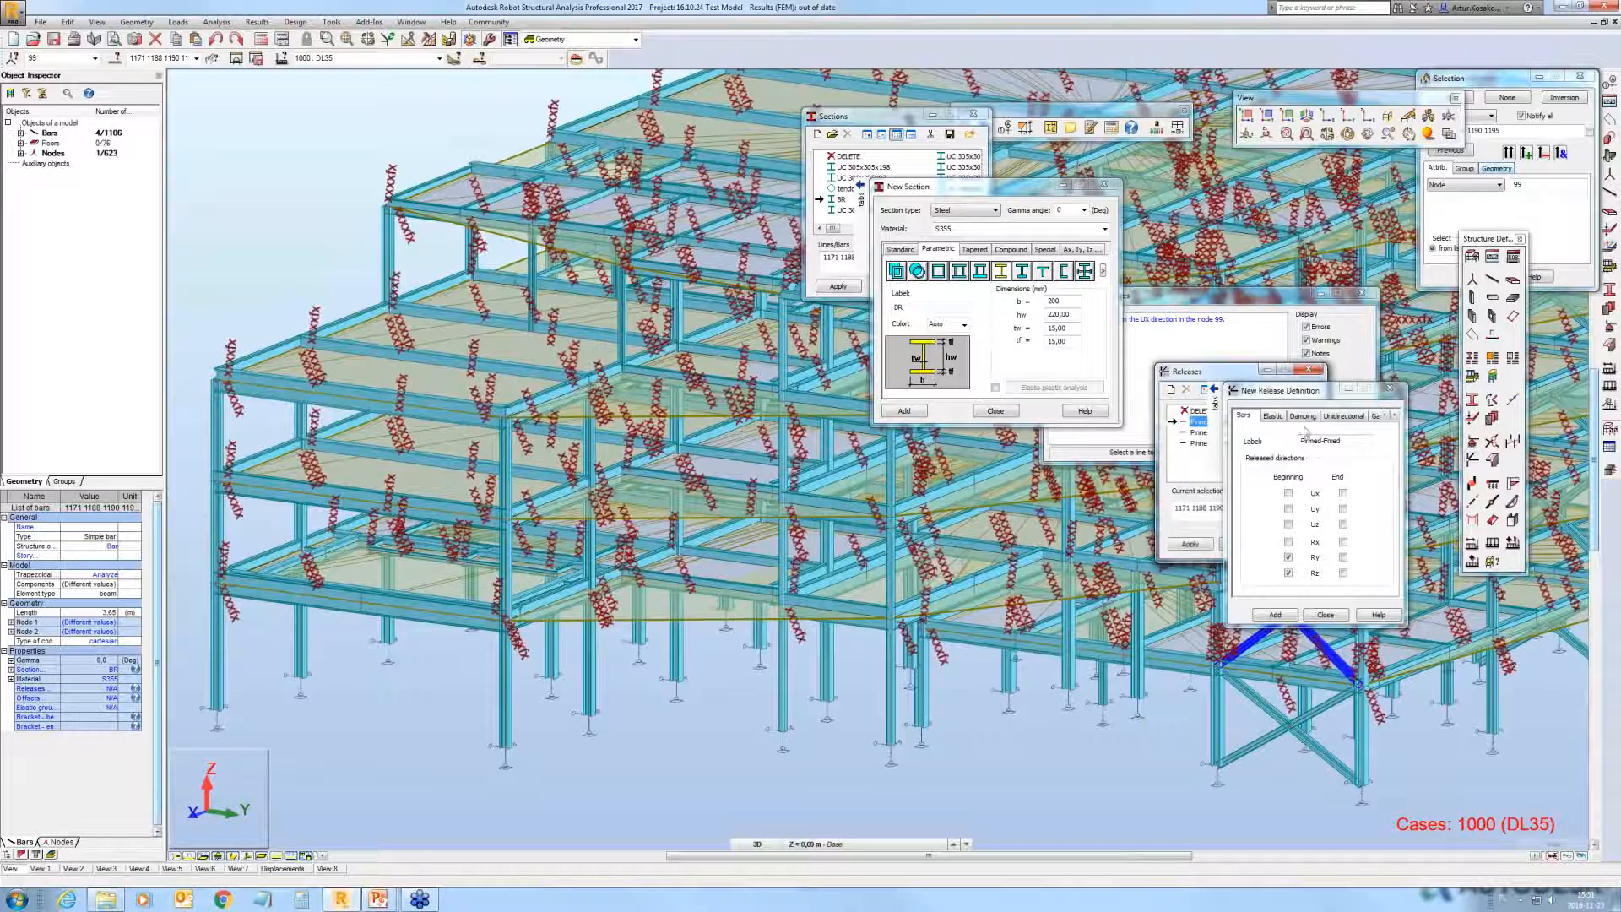
left_click(1390, 389)
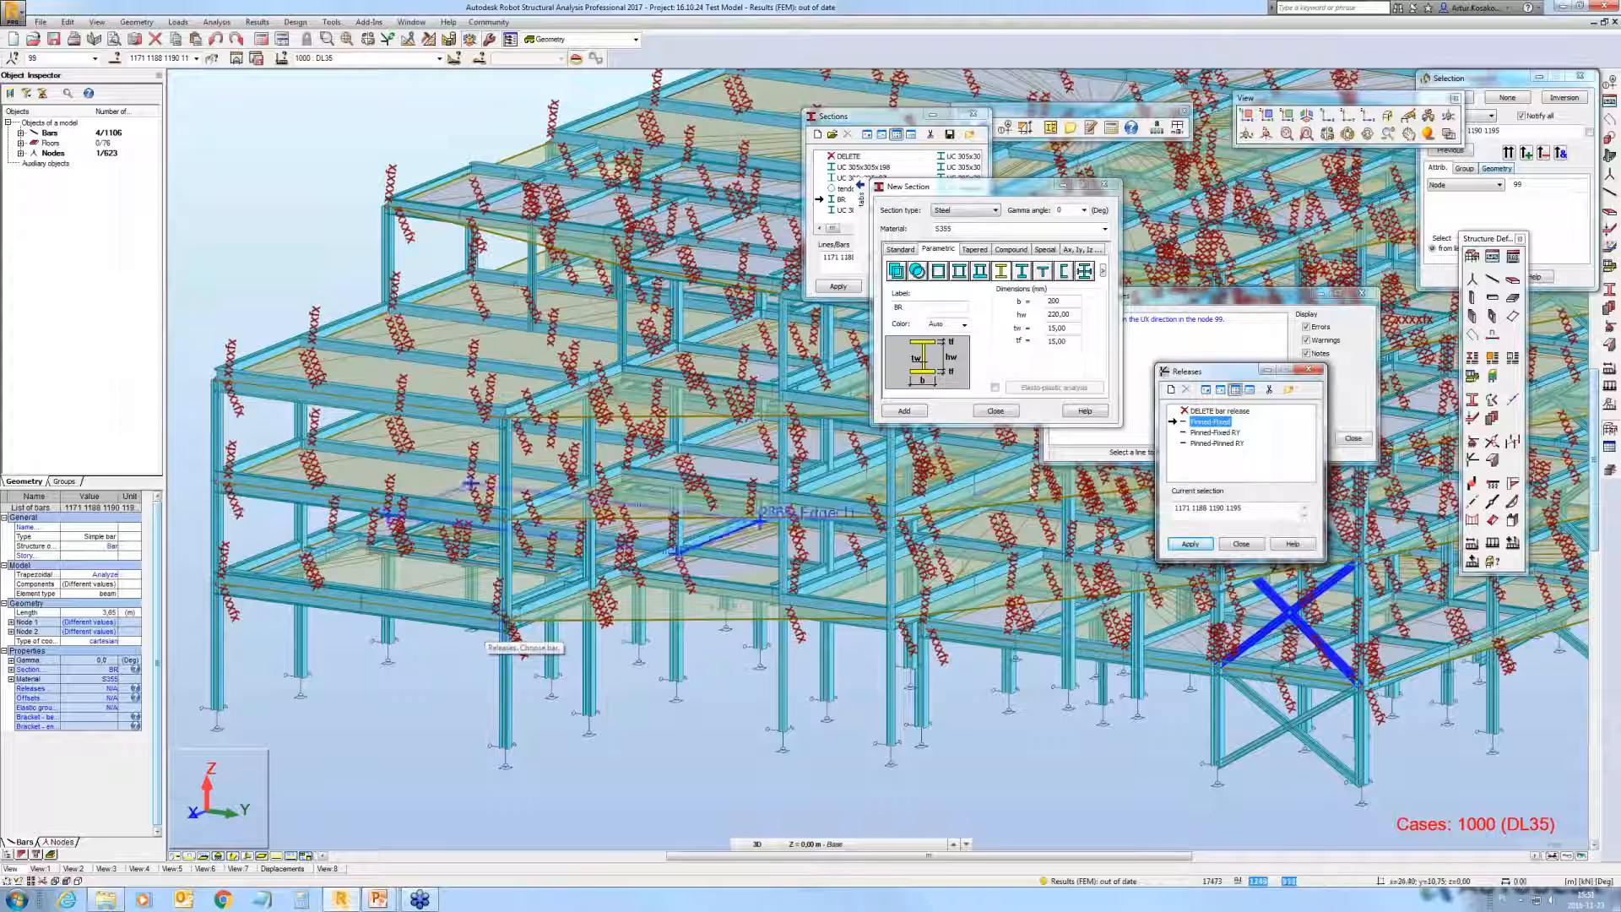
Step: Give the Pinned-Fixed release a partial stiffness coefficient of 0.1 for Ry at the beginning, overwriting the existing definition
double_click(1223, 423)
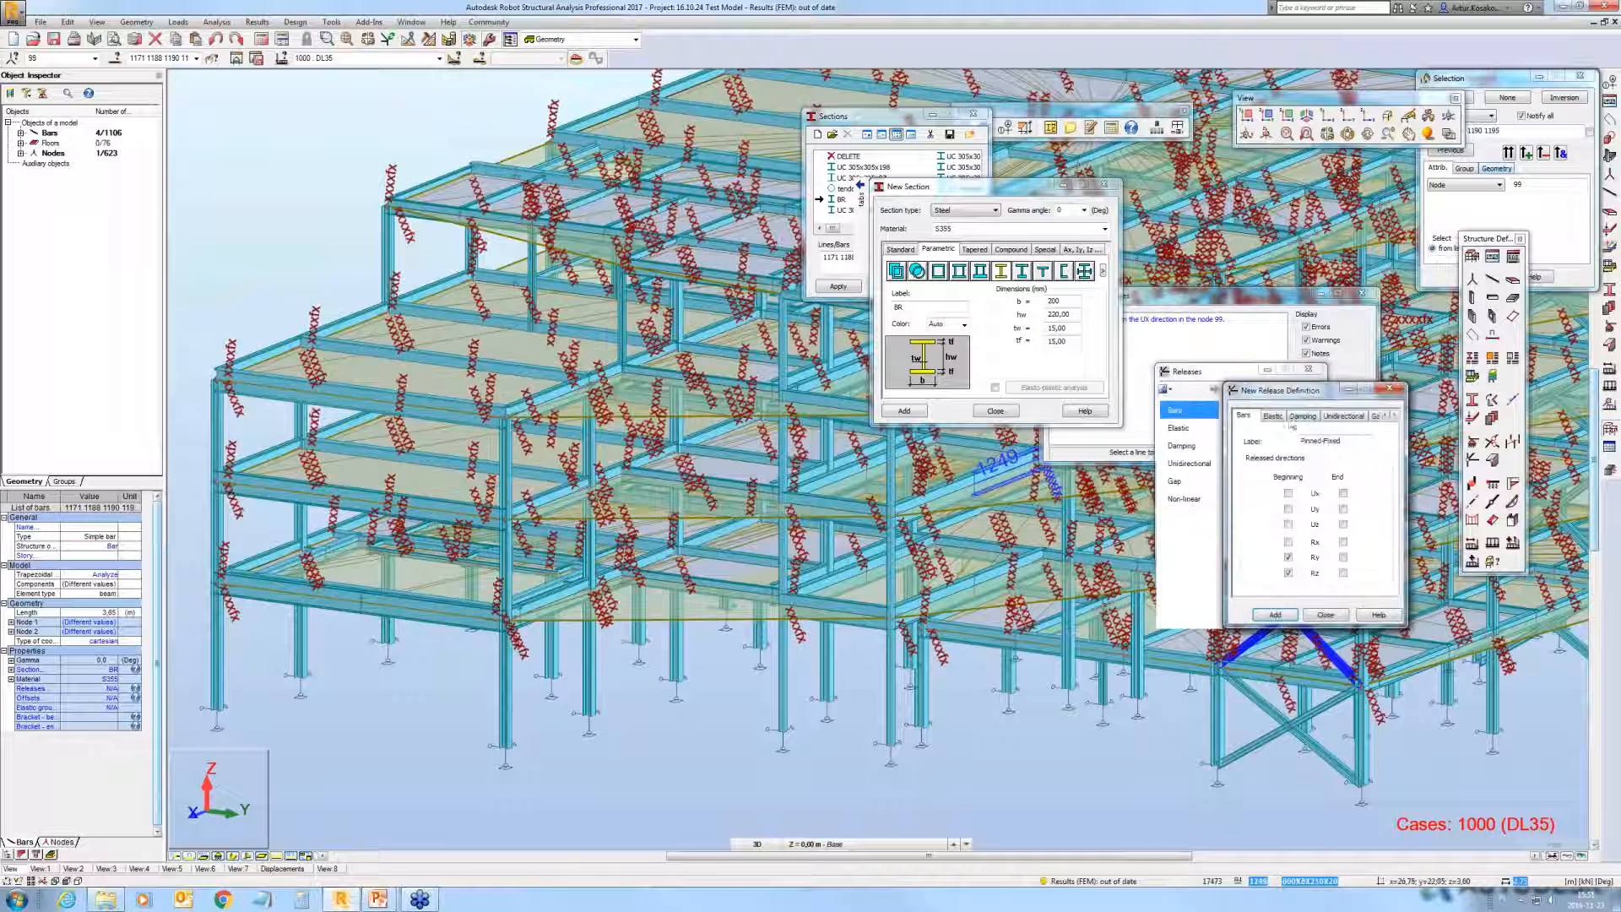
left_click(1272, 415)
left_click(1248, 481)
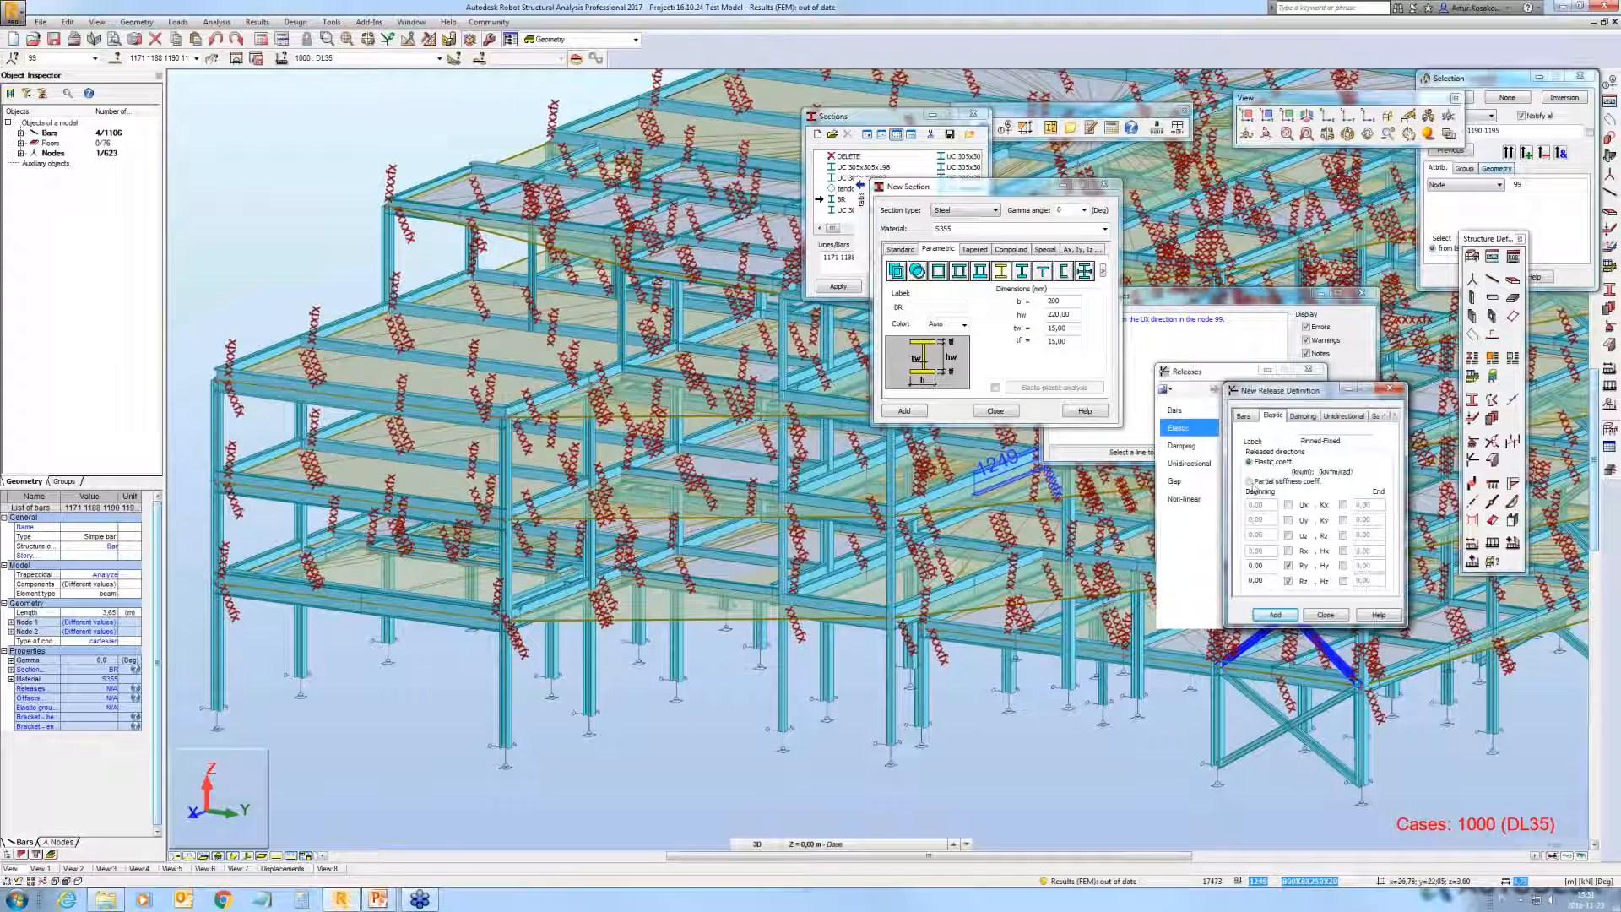
left_click(1261, 565)
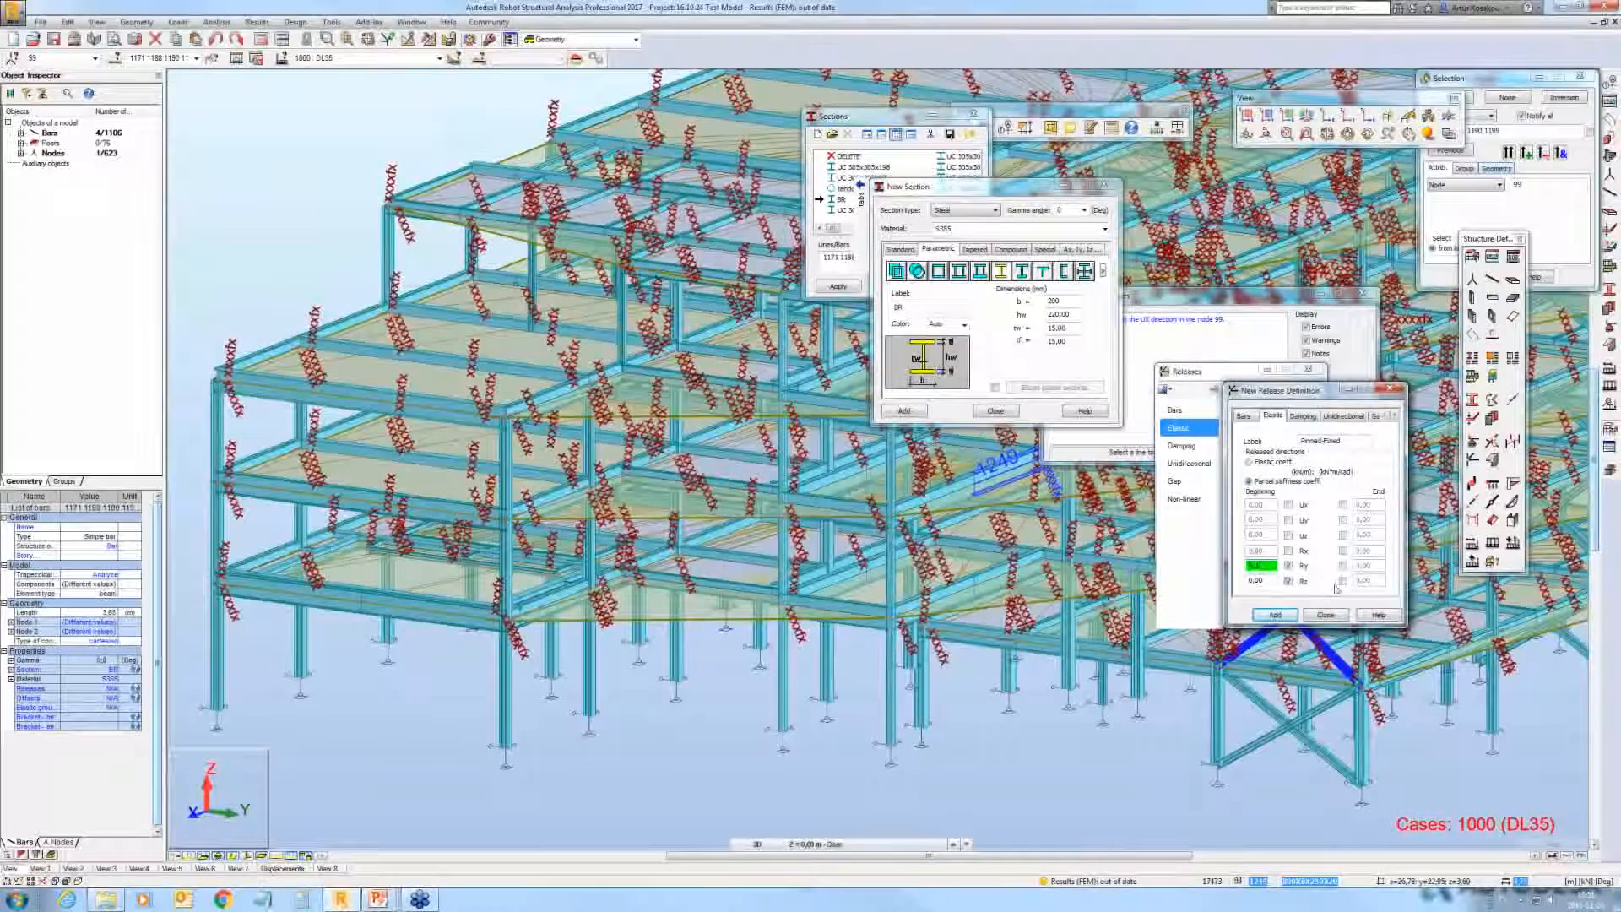
left_click(1279, 615)
left_click(1319, 540)
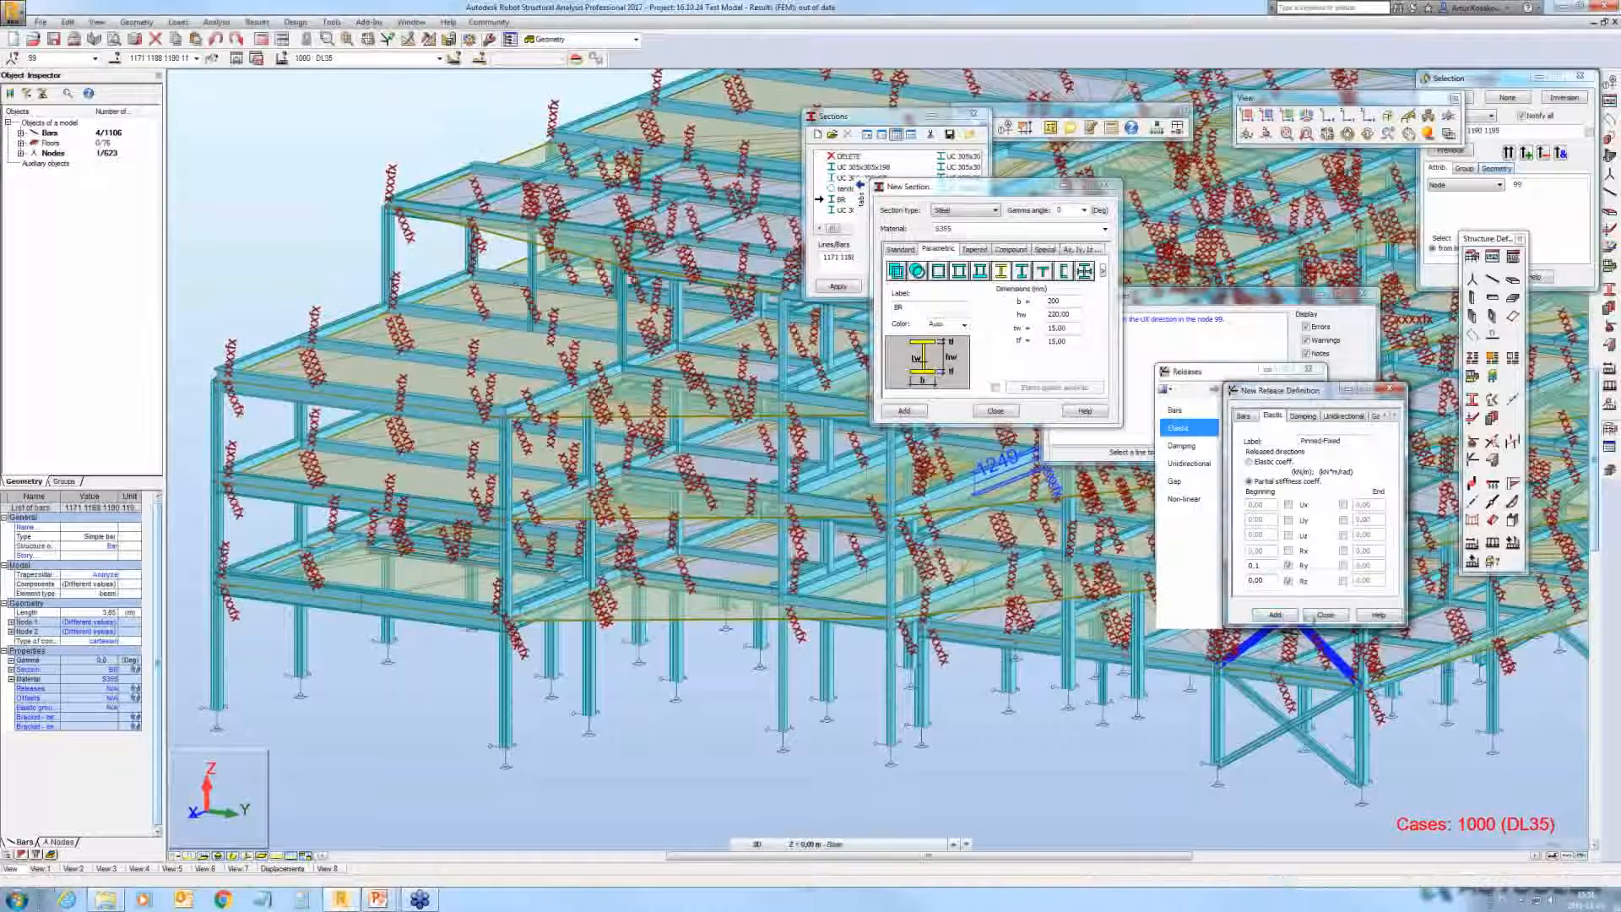
left_click(1322, 615)
Step: Redefine the Pinned-Fixed RY release with a partial stiffness coefficient of 0.1 for Ry at the beginning
double_click(1219, 431)
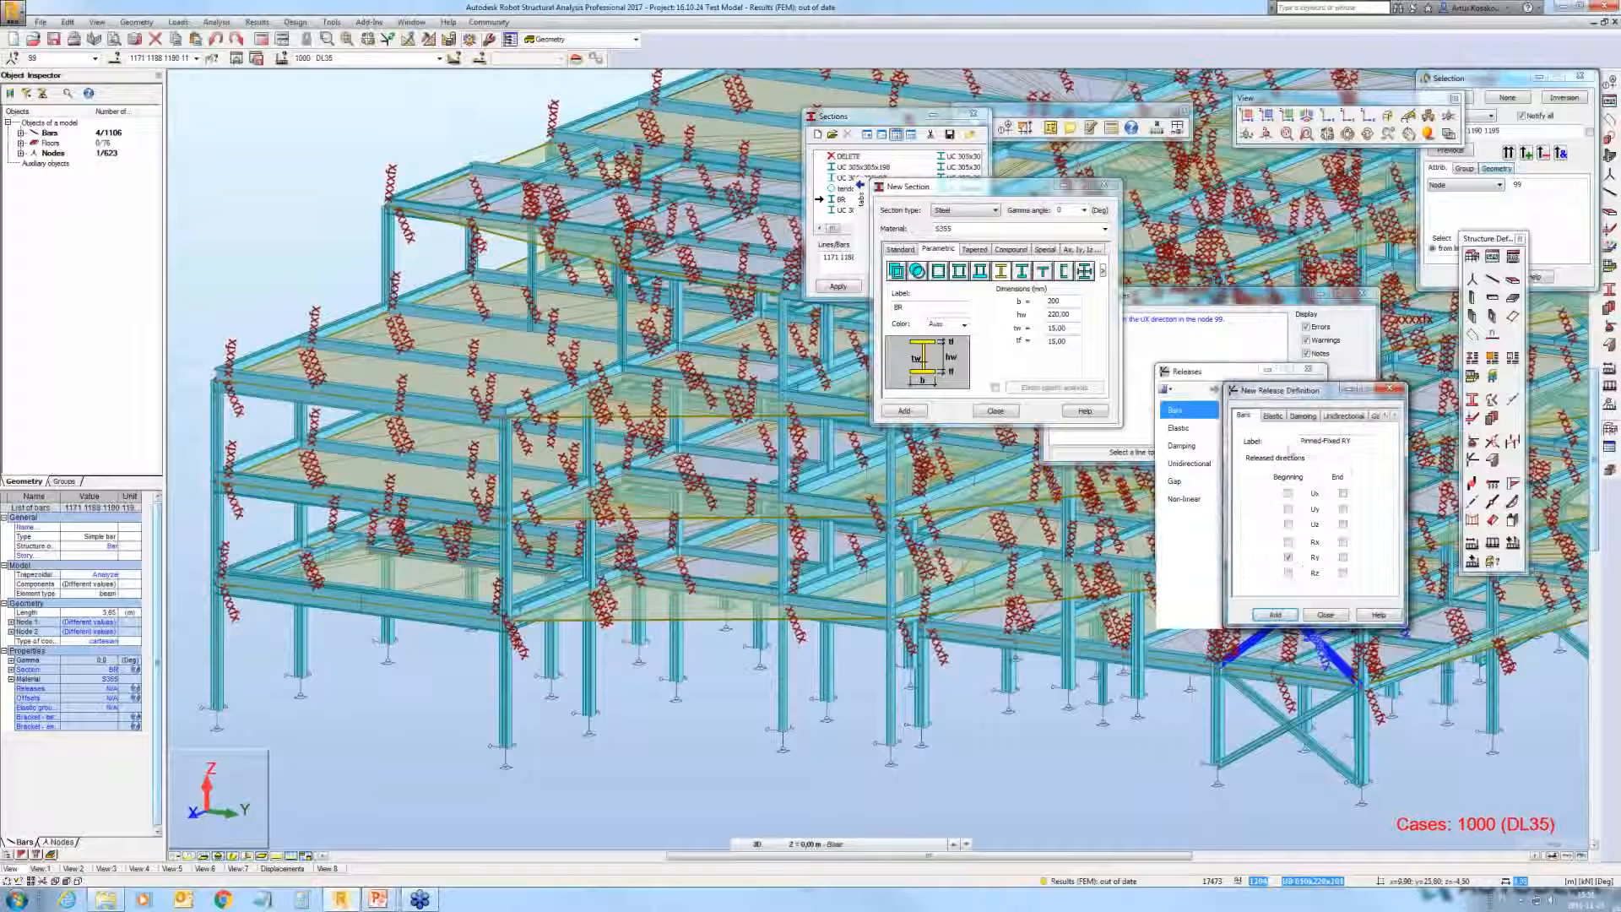
left_click(1272, 420)
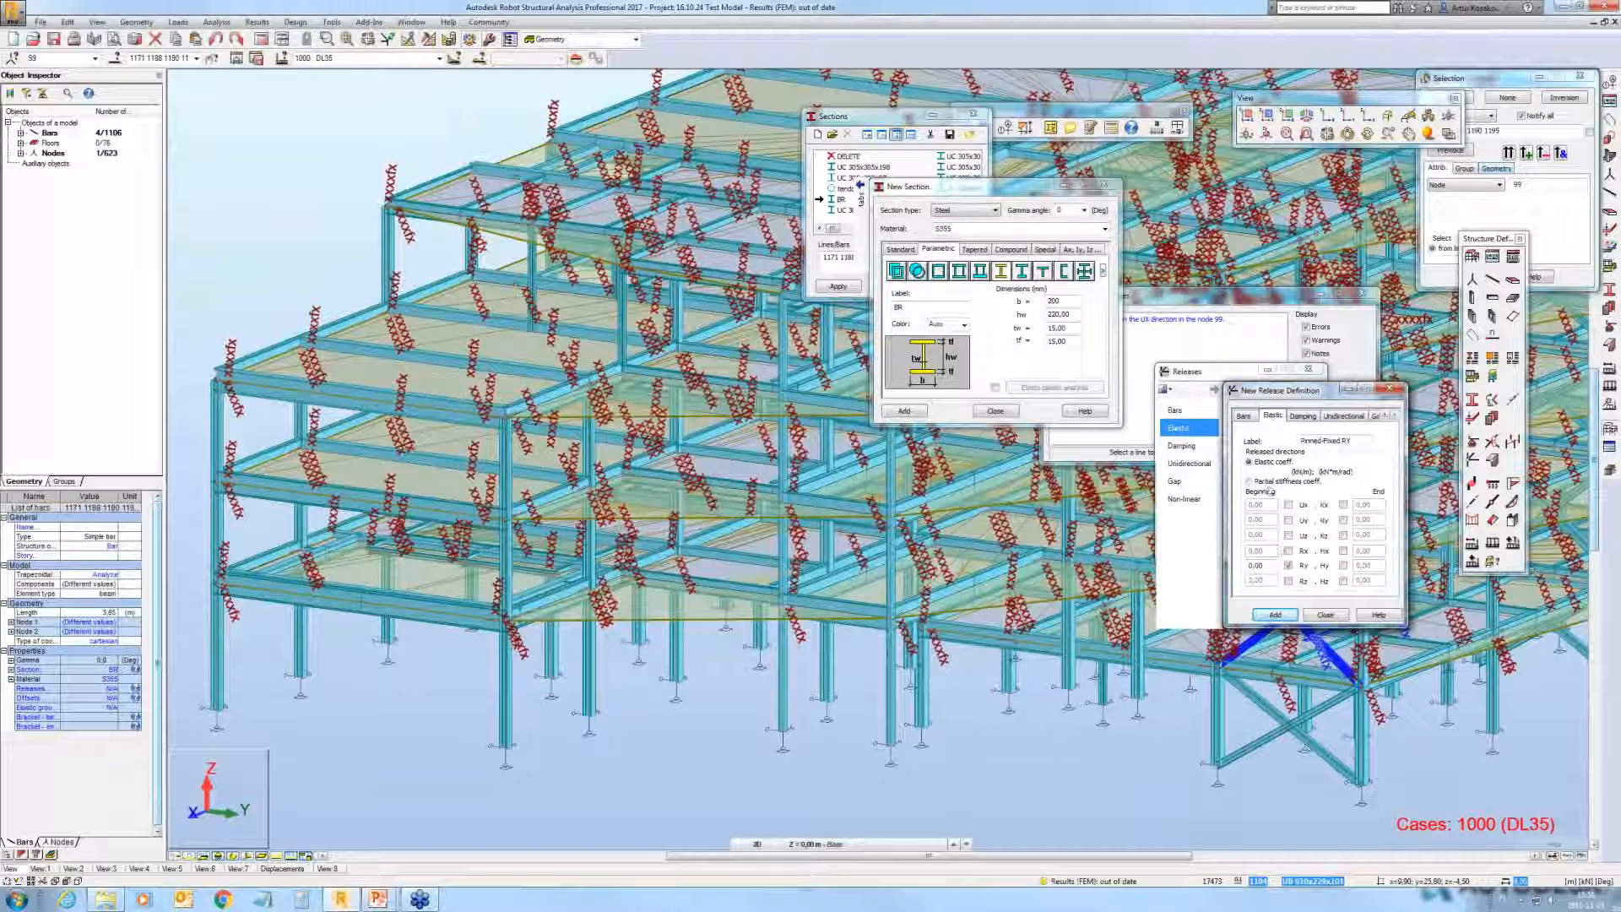
double_click(1255, 565)
type("0,1")
left_click(1275, 614)
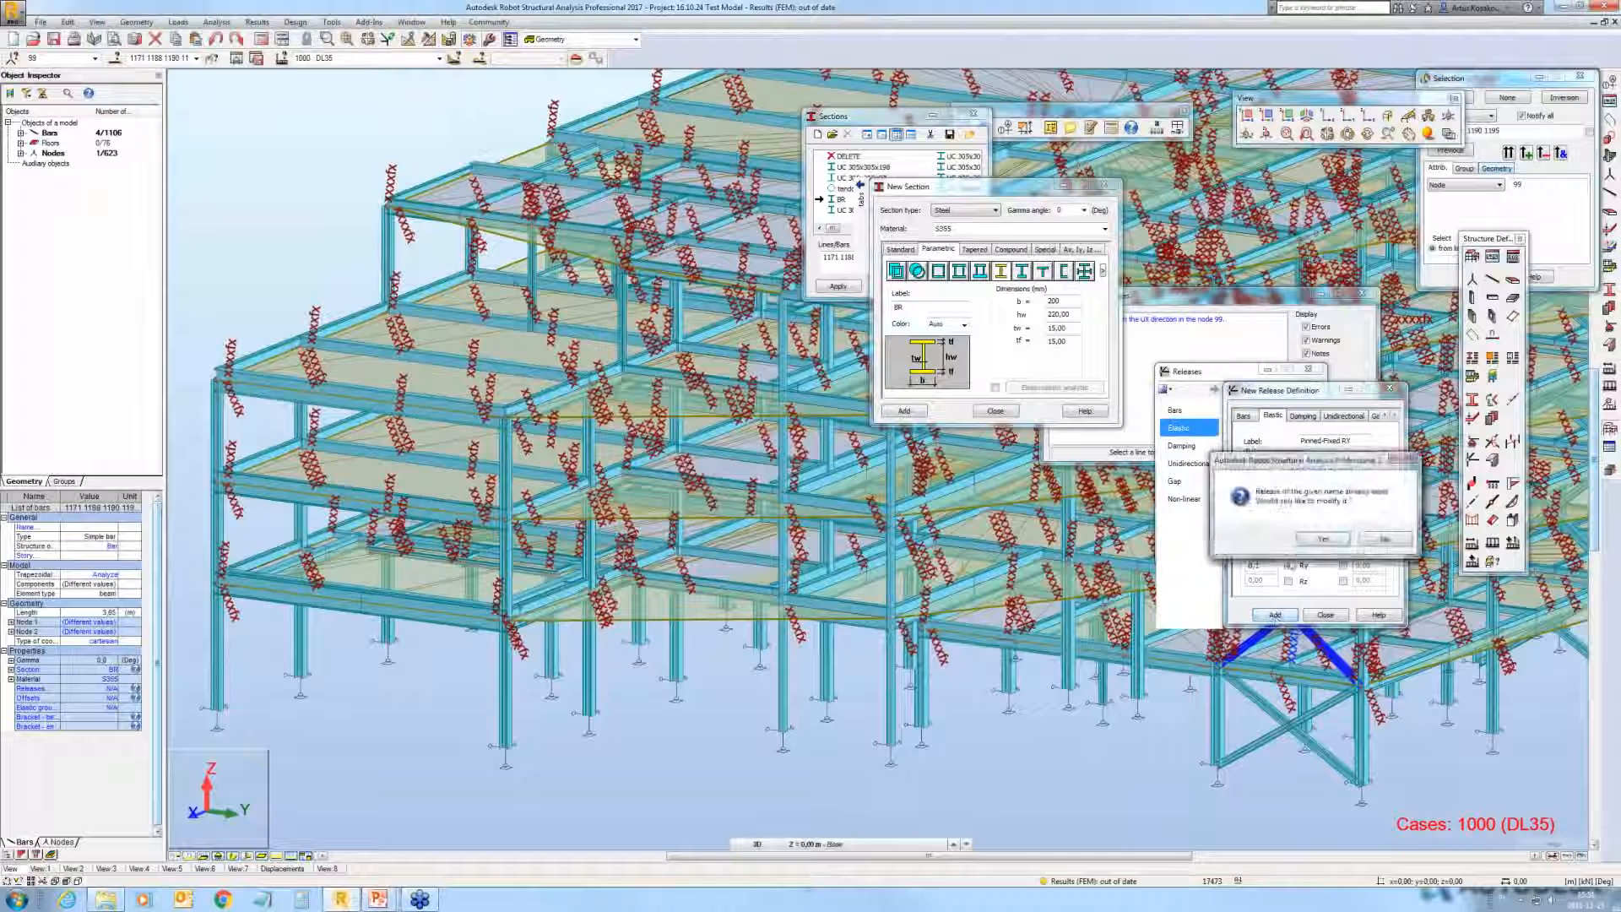
left_click(1323, 538)
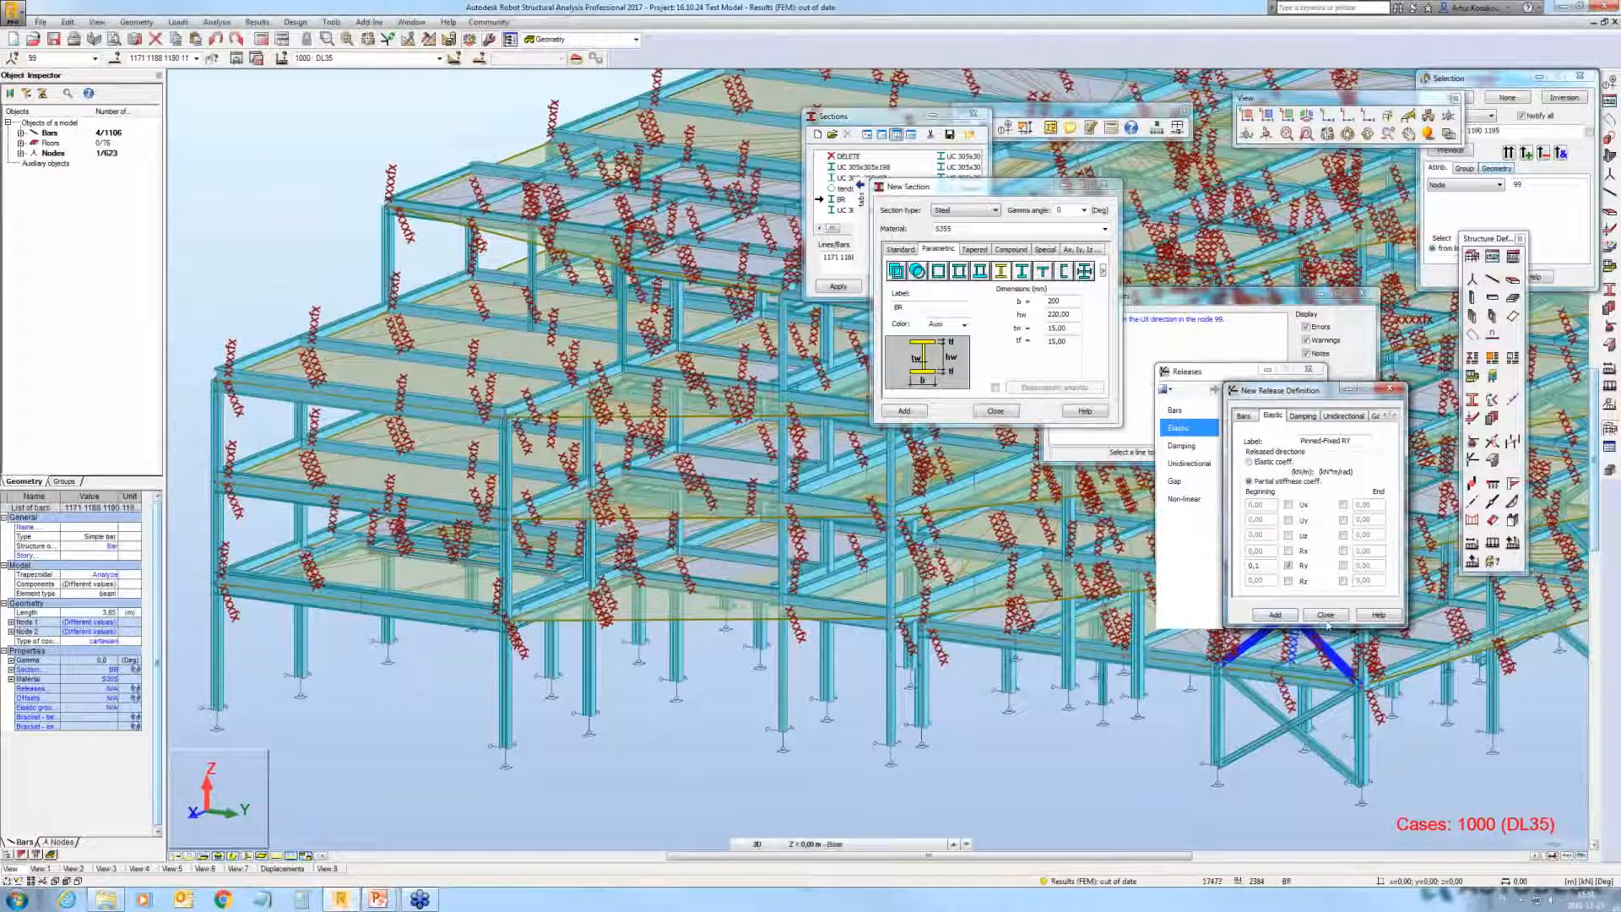
left_click(1326, 618)
Step: Set the Pinned-Pinned RY release to a partial stiffness coefficient of 0.1 for Ry at the beginning, overwriting the existing definition
double_click(1299, 569)
left_click(1274, 417)
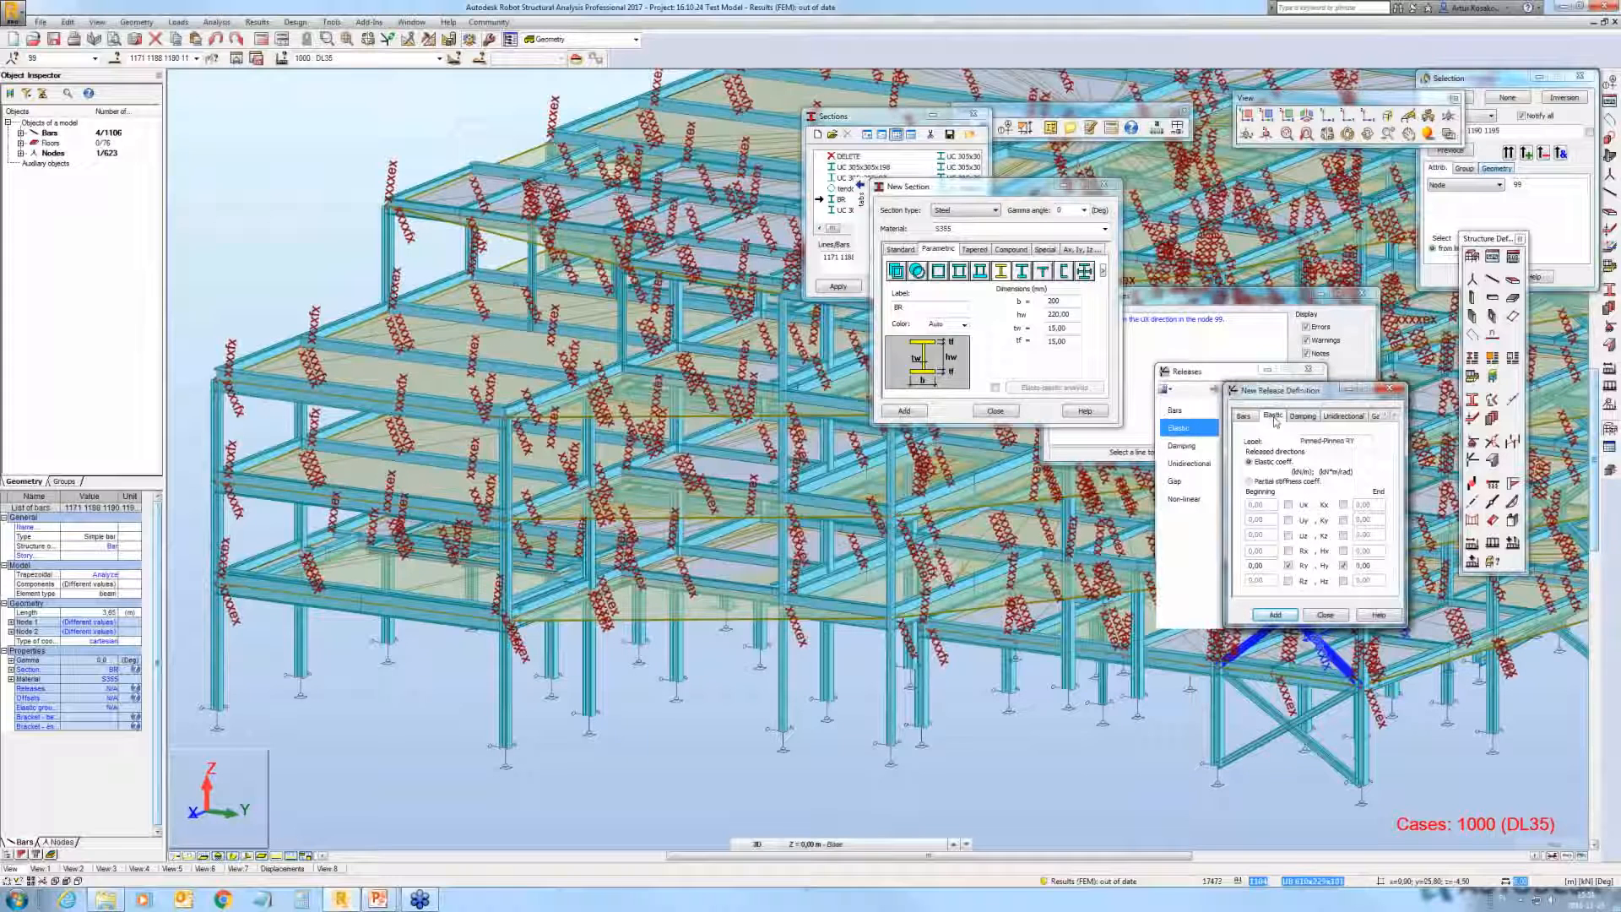
left_click(1250, 481)
left_click(1258, 566)
type("0.1")
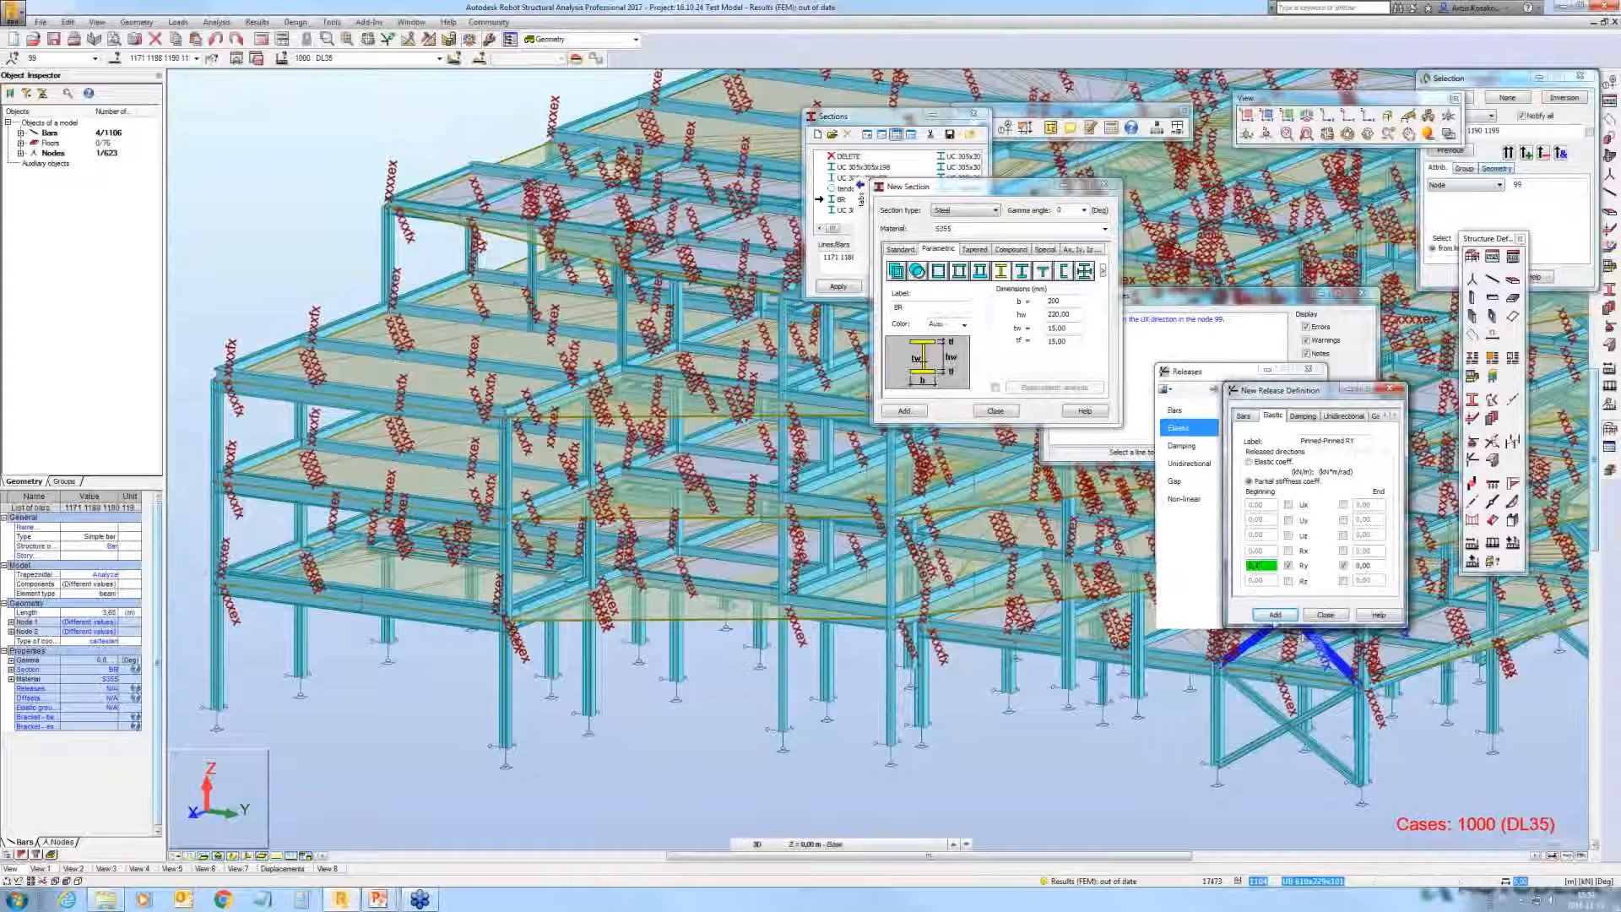
left_click(1275, 615)
left_click(1324, 539)
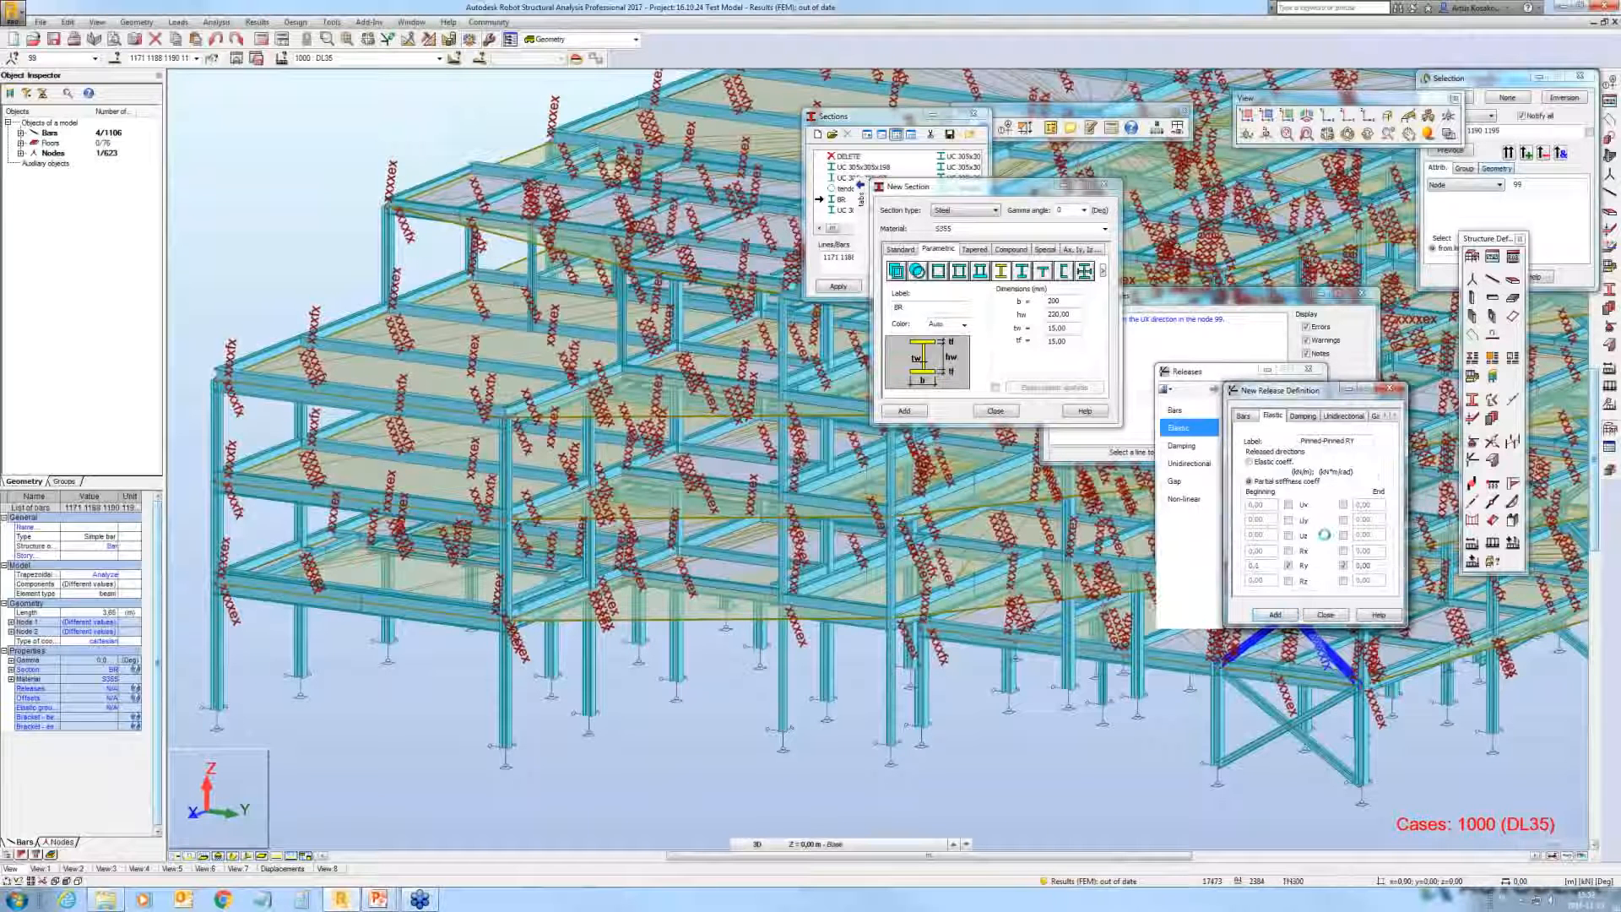
left_click(1325, 615)
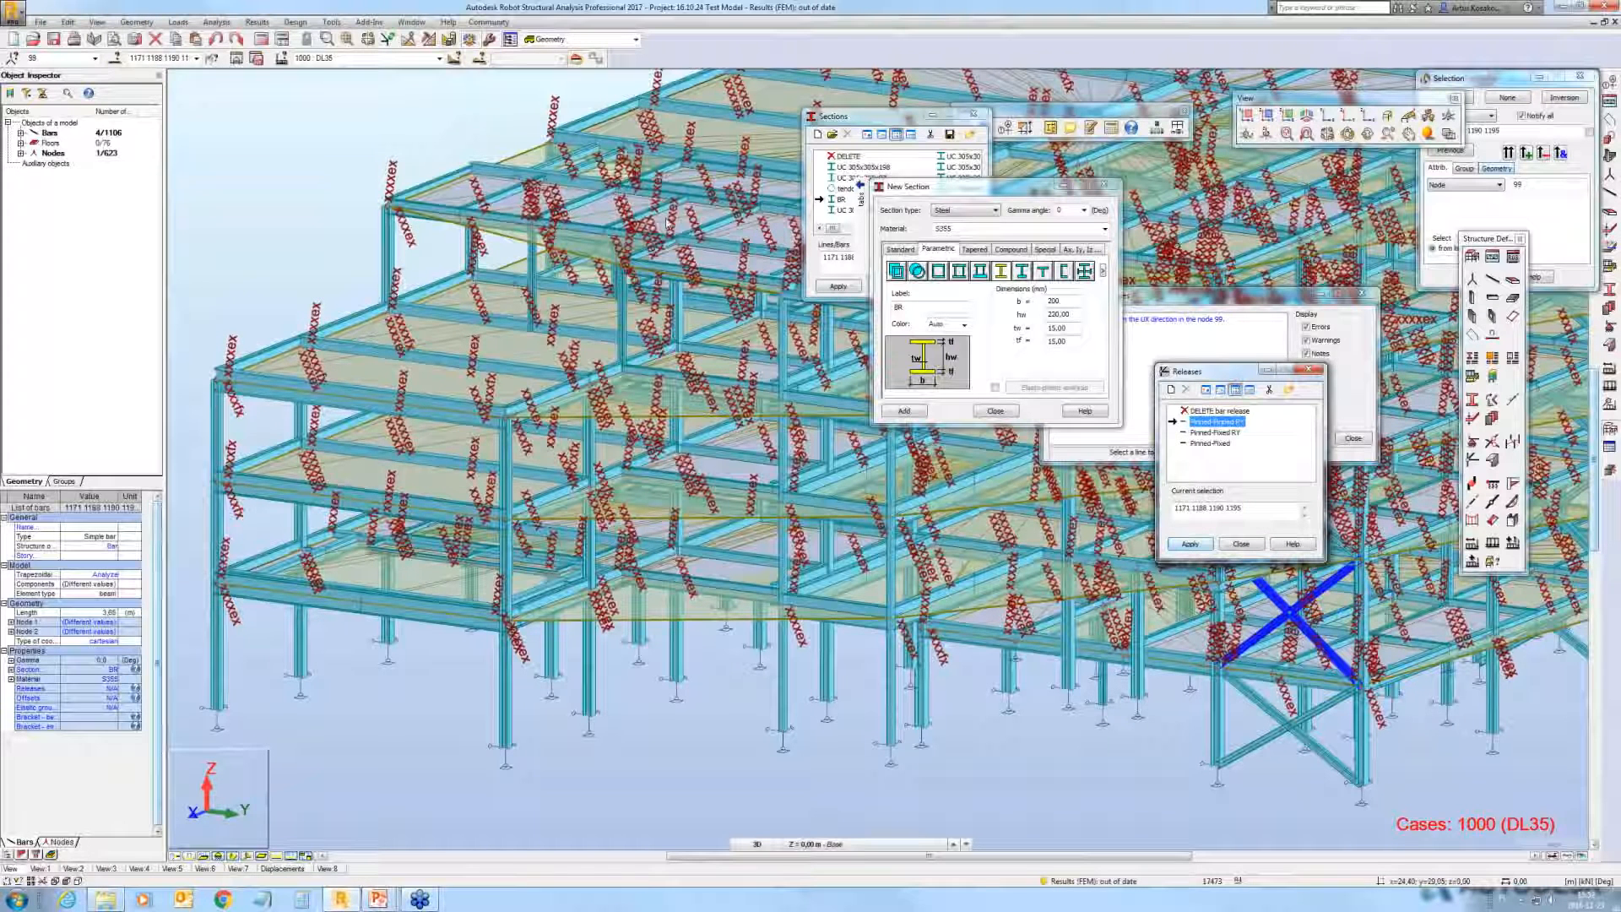
Step: Rerun the analysis, ignoring all instability warnings, and open the global extremes of the displacements
left_click(260, 44)
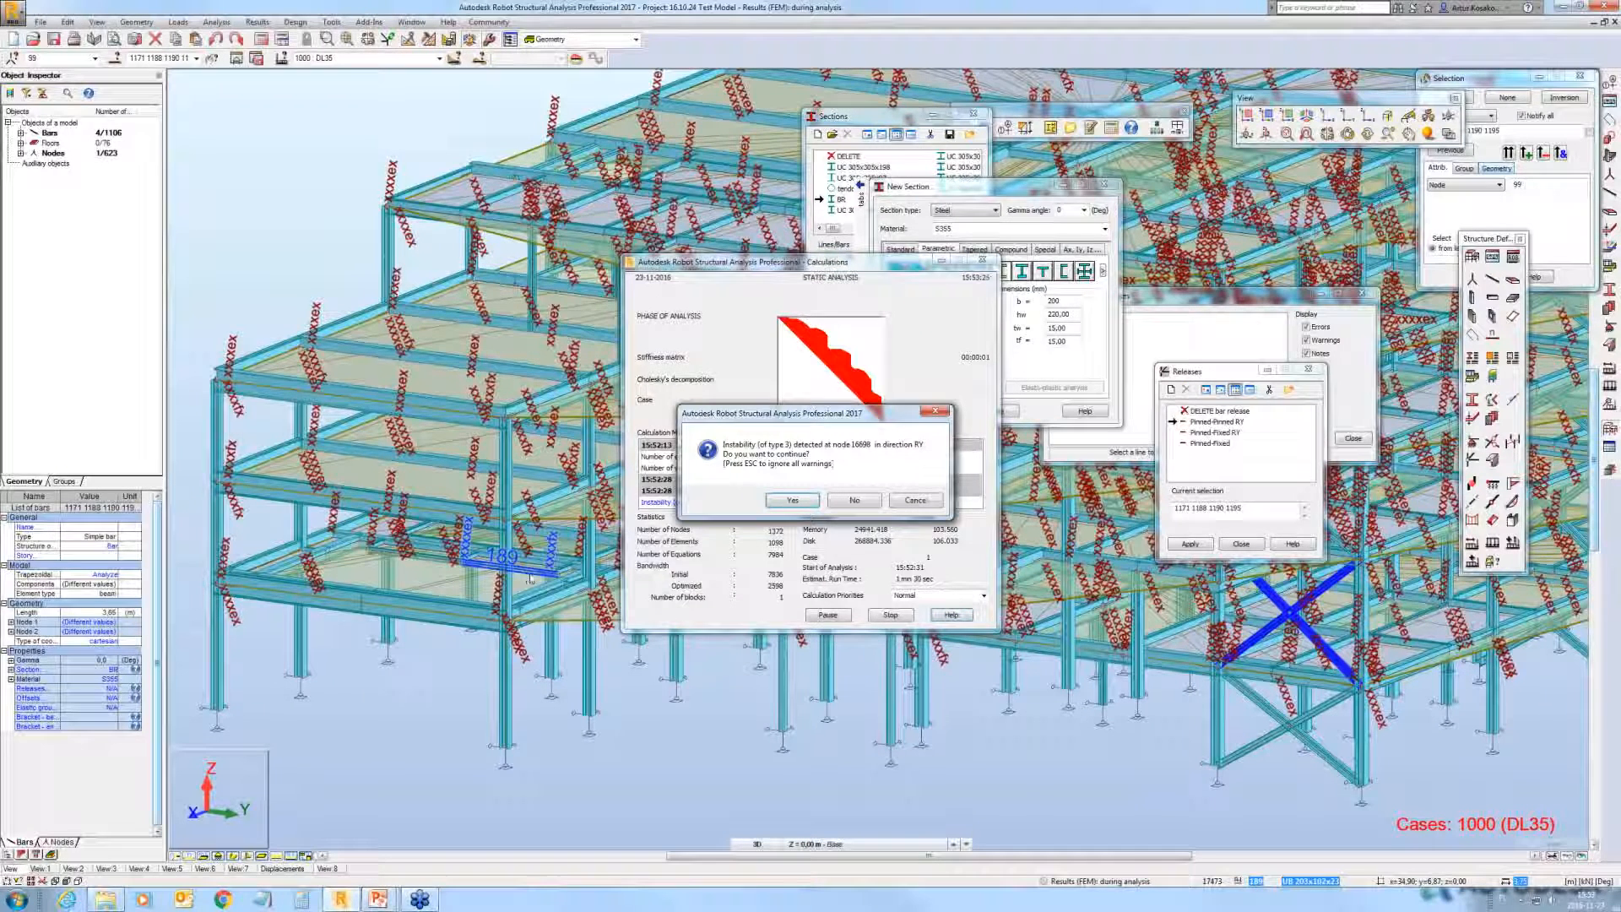
key("Escape")
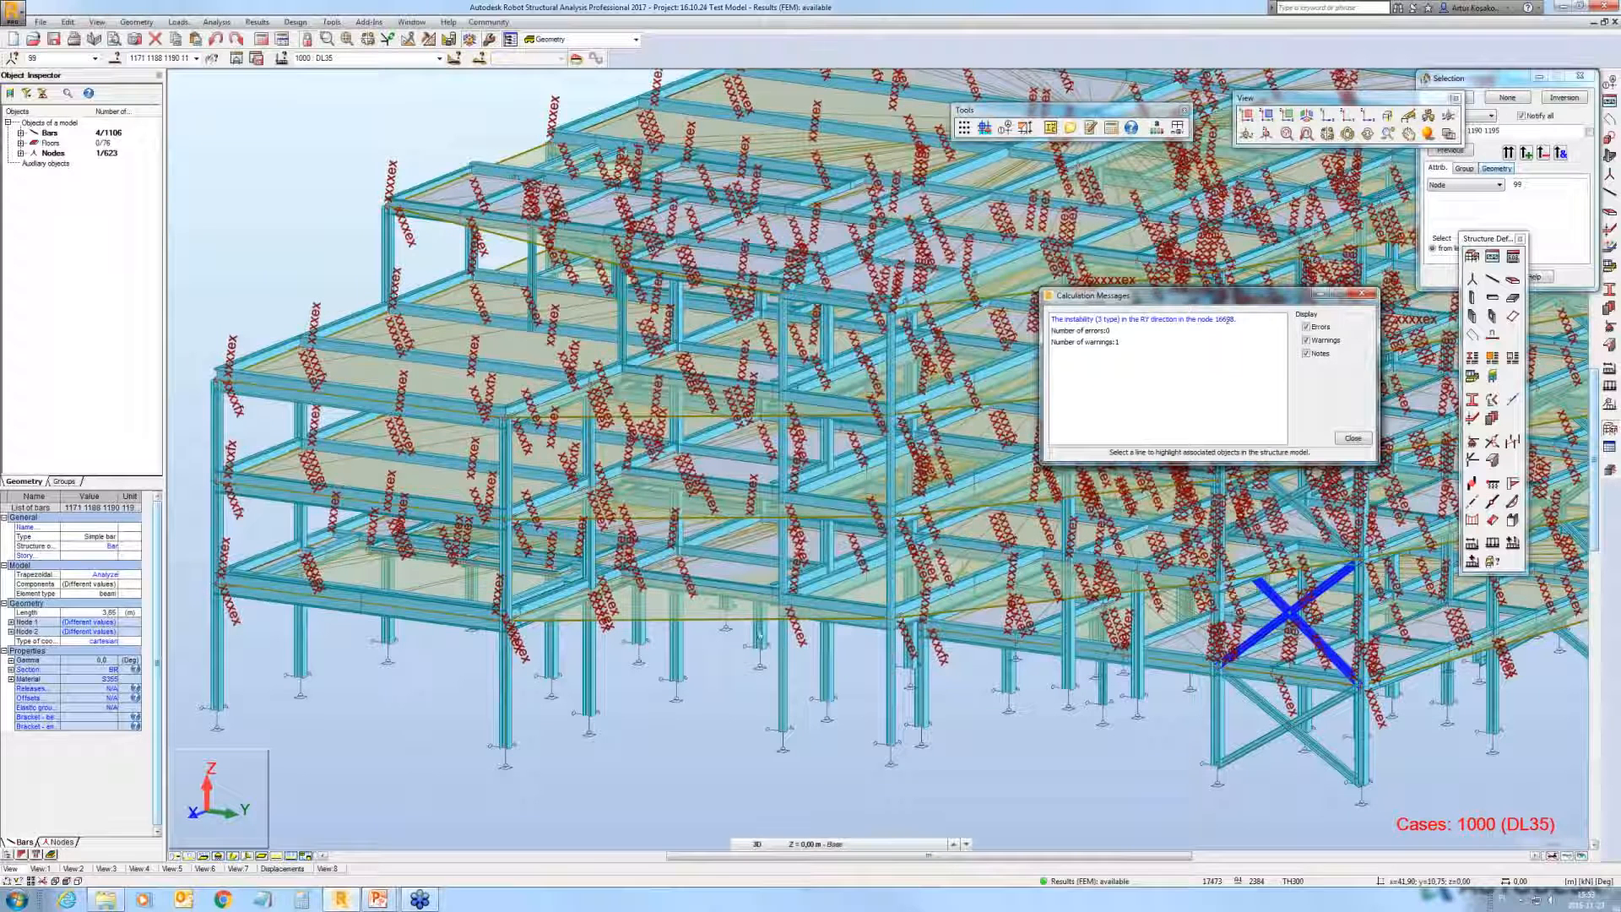
left_click(284, 869)
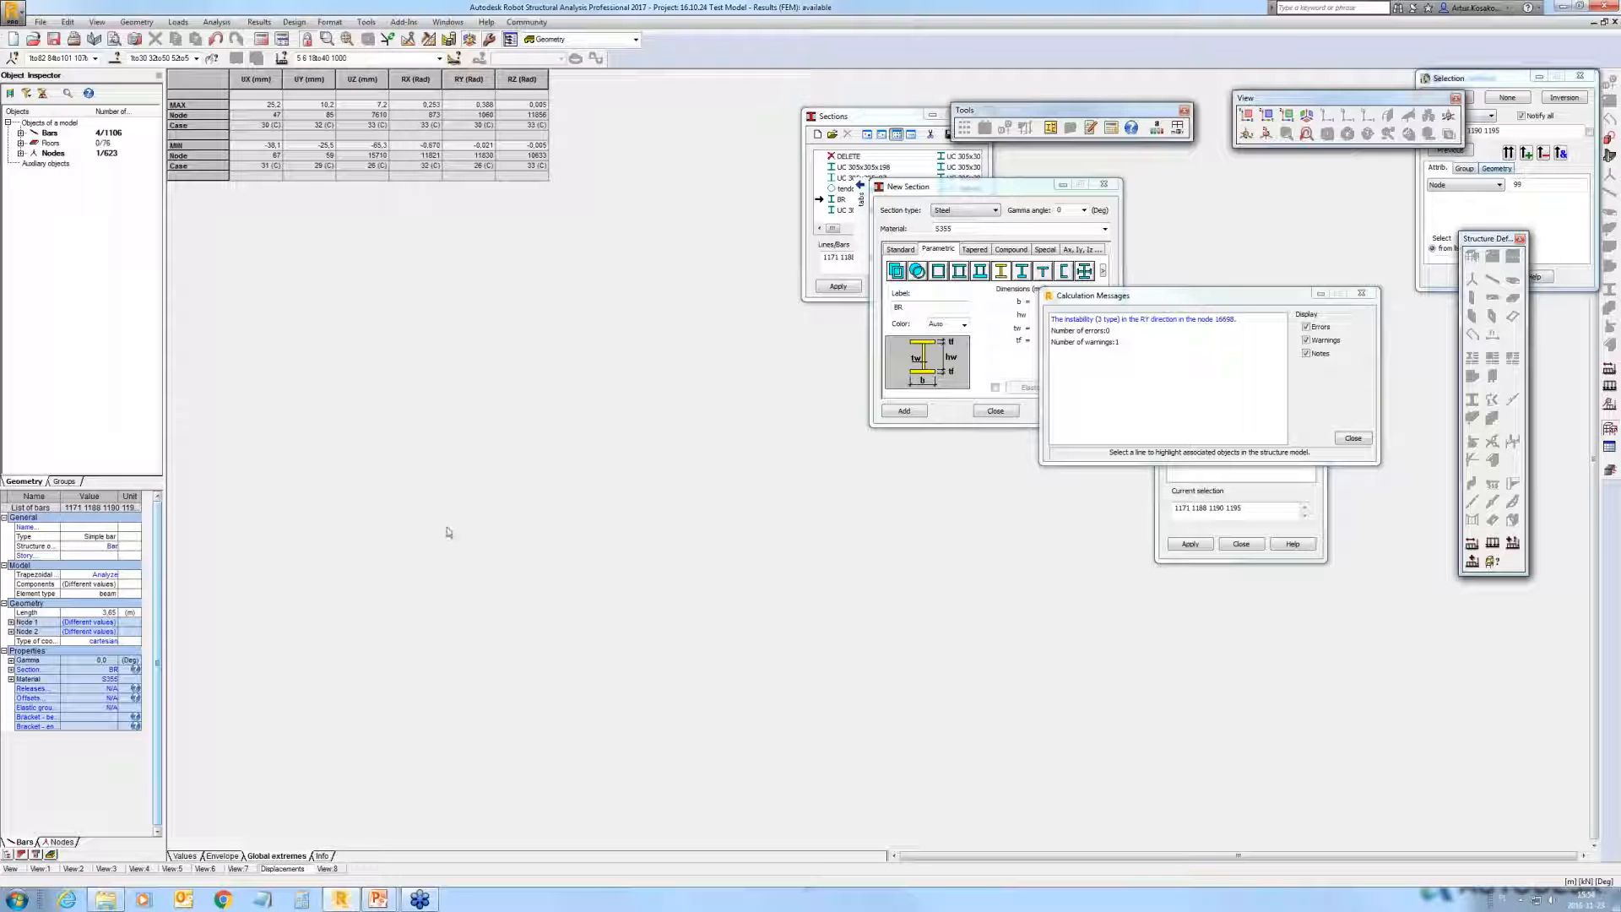
Step: Return to the model view and turn off the display of section shapes and release symbols
left_click(11, 871)
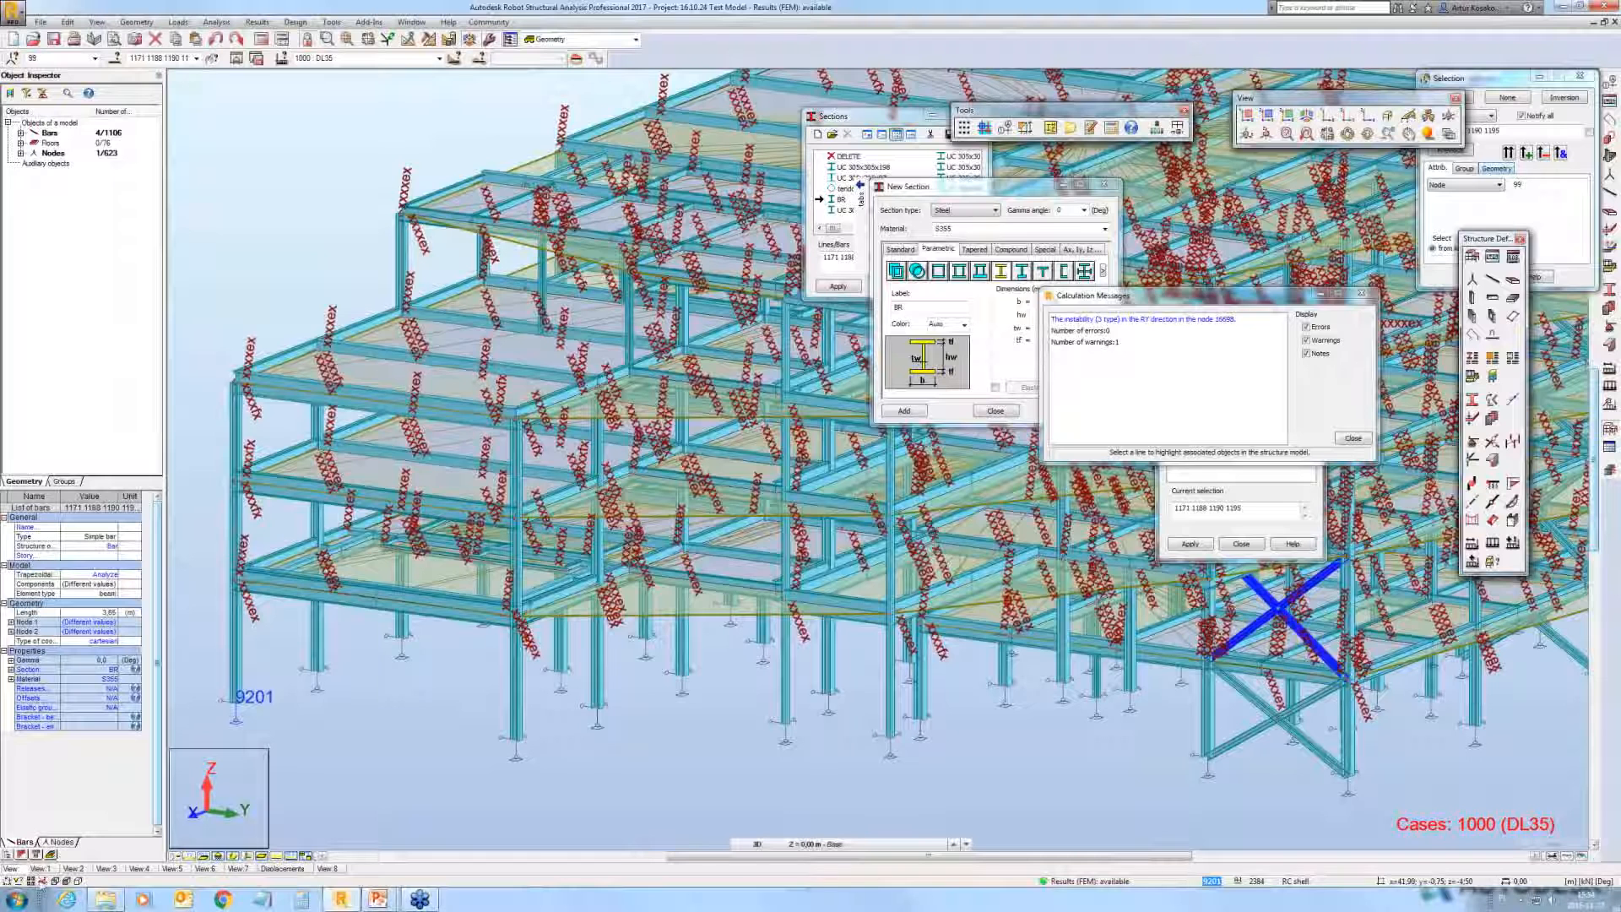
left_click(305, 855)
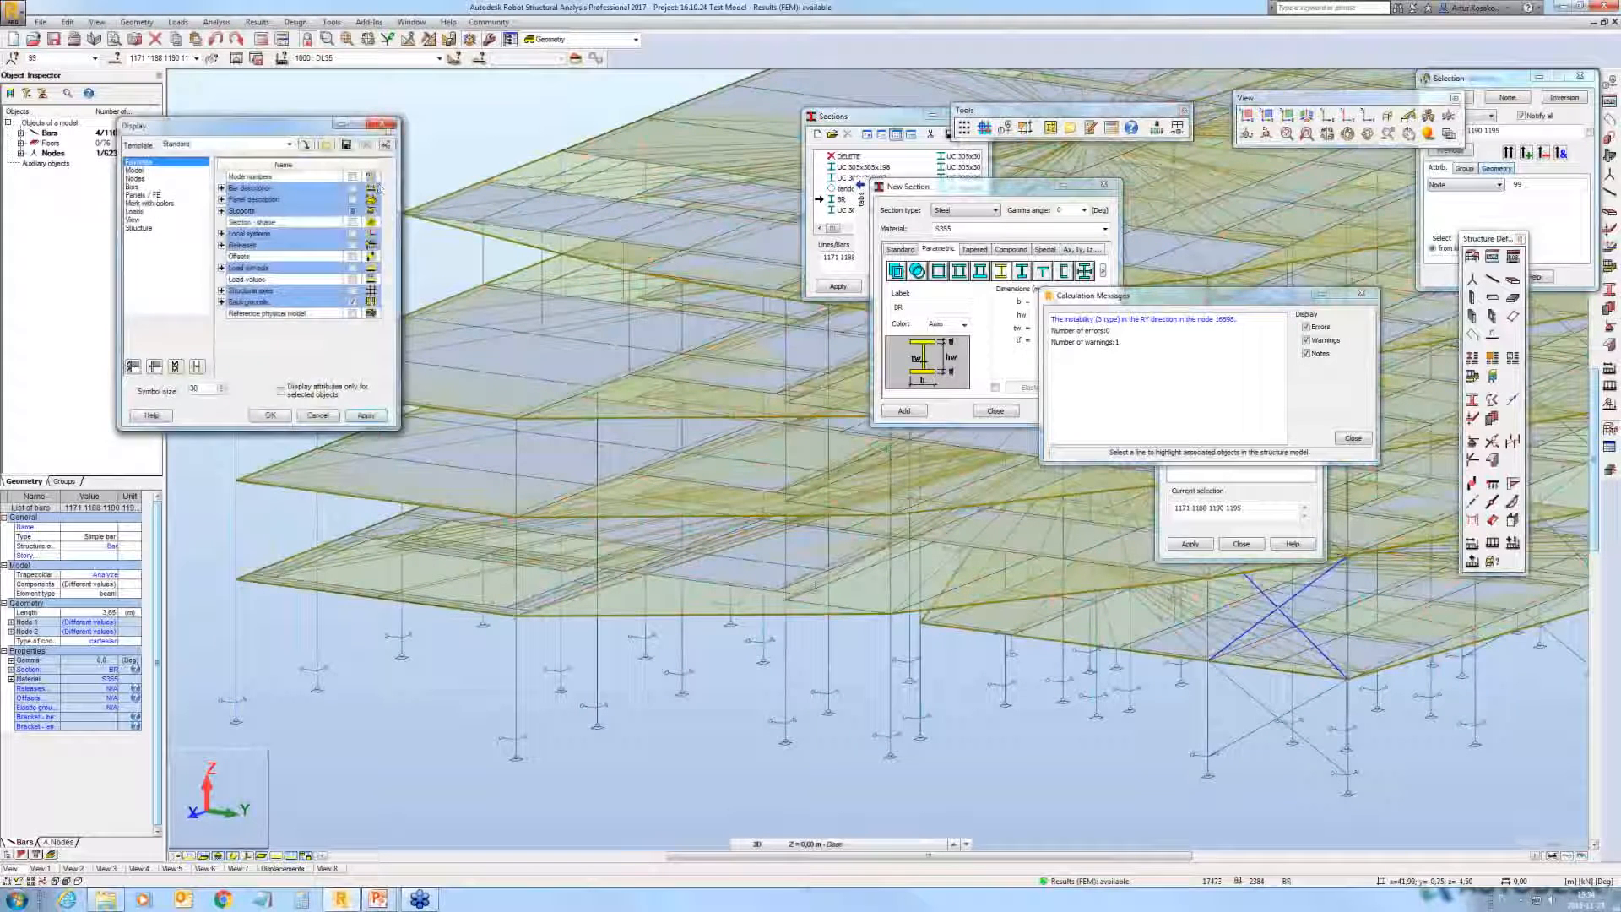
left_click(383, 124)
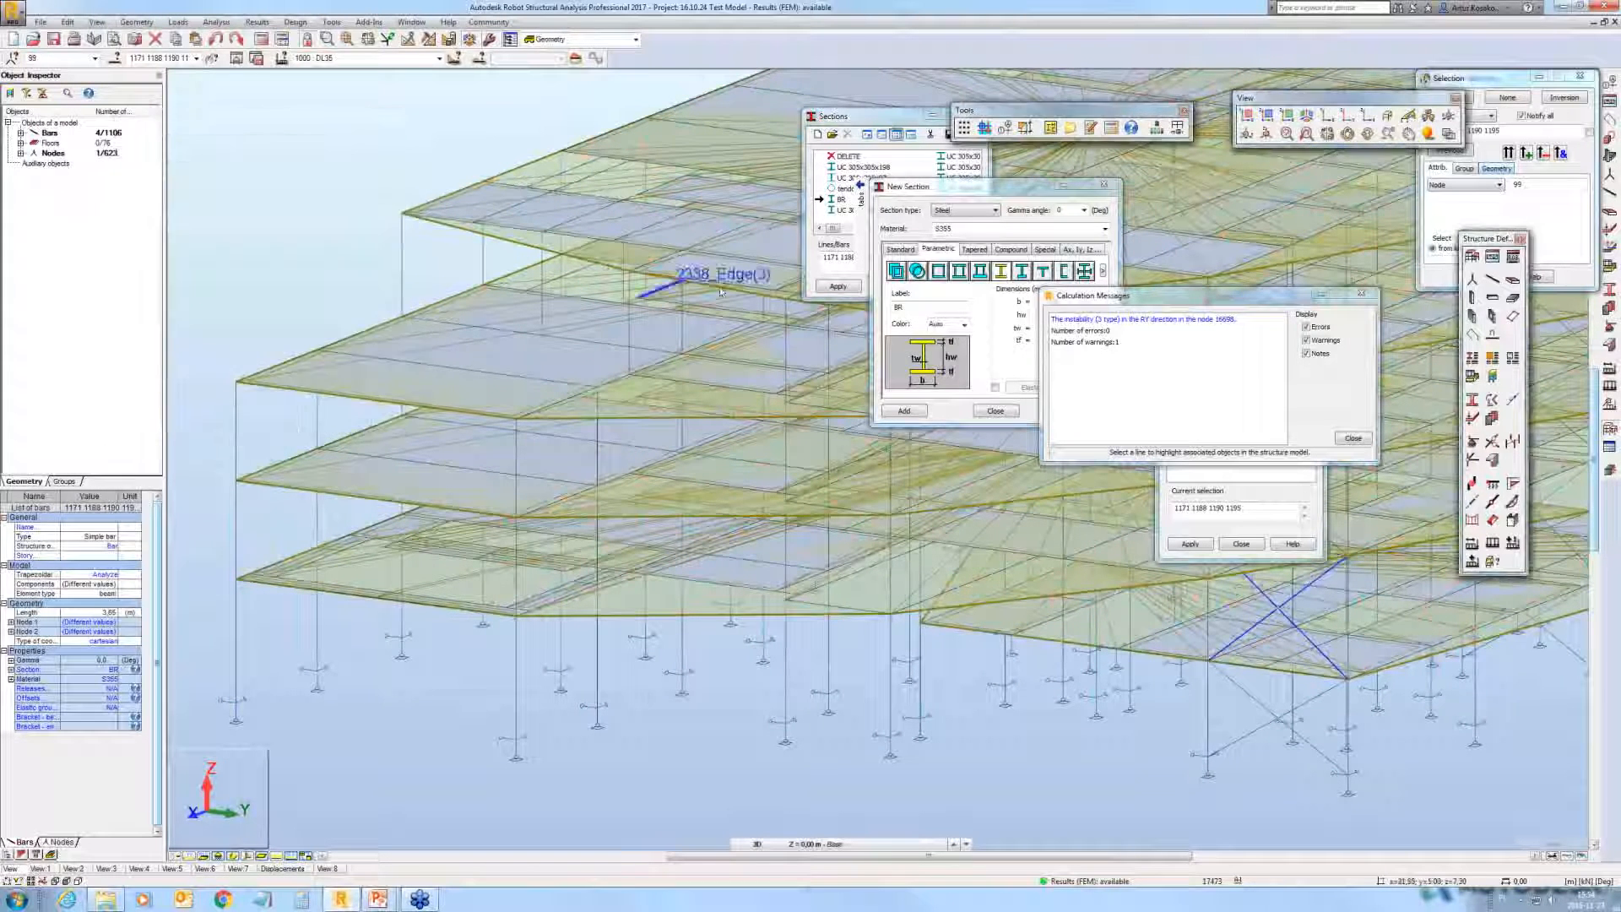
Step: Locate the node named in the instability message in the model, and select node 11821 for comparison
left_click(1216, 320)
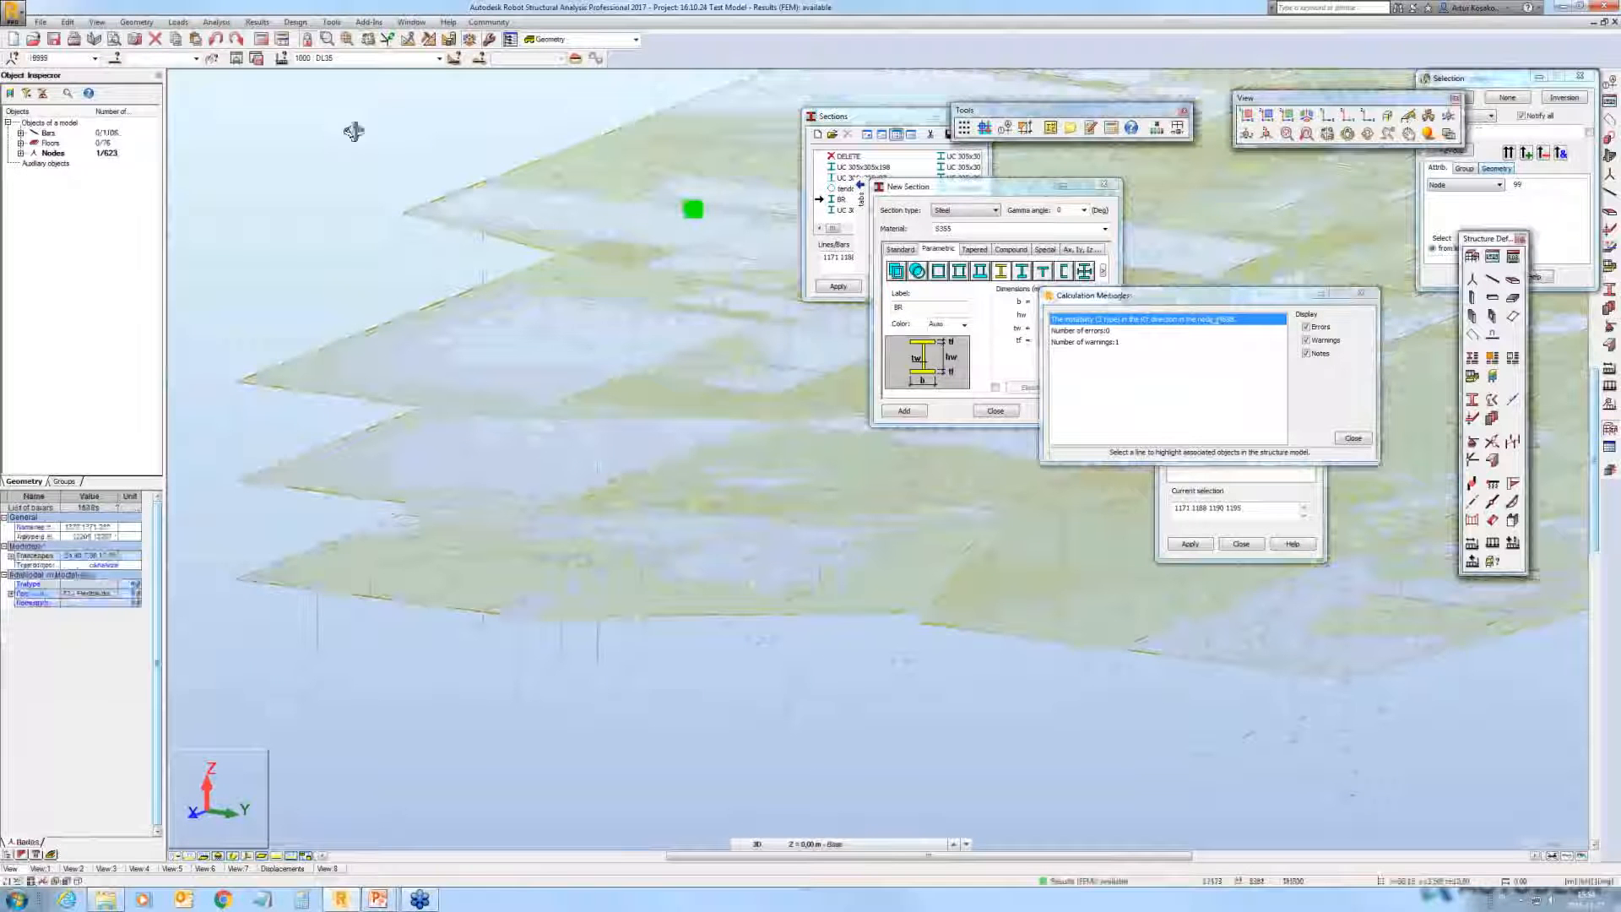
left_click_drag(353, 130, 495, 198)
middle_click_drag(494, 199, 403, 109, "shift")
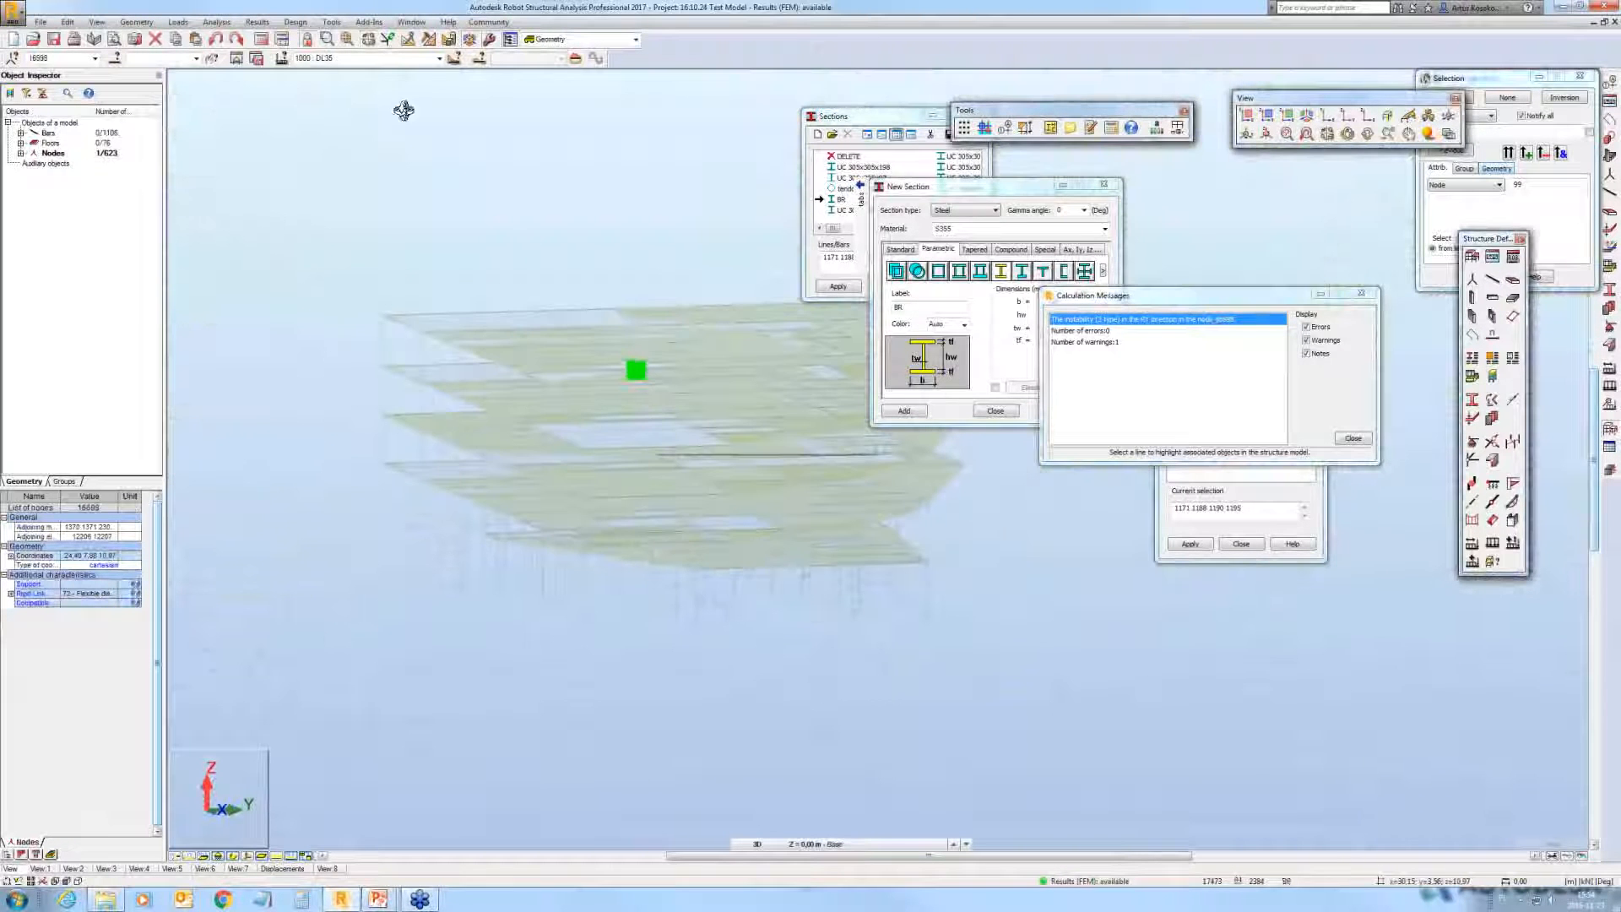
double_click(74, 61)
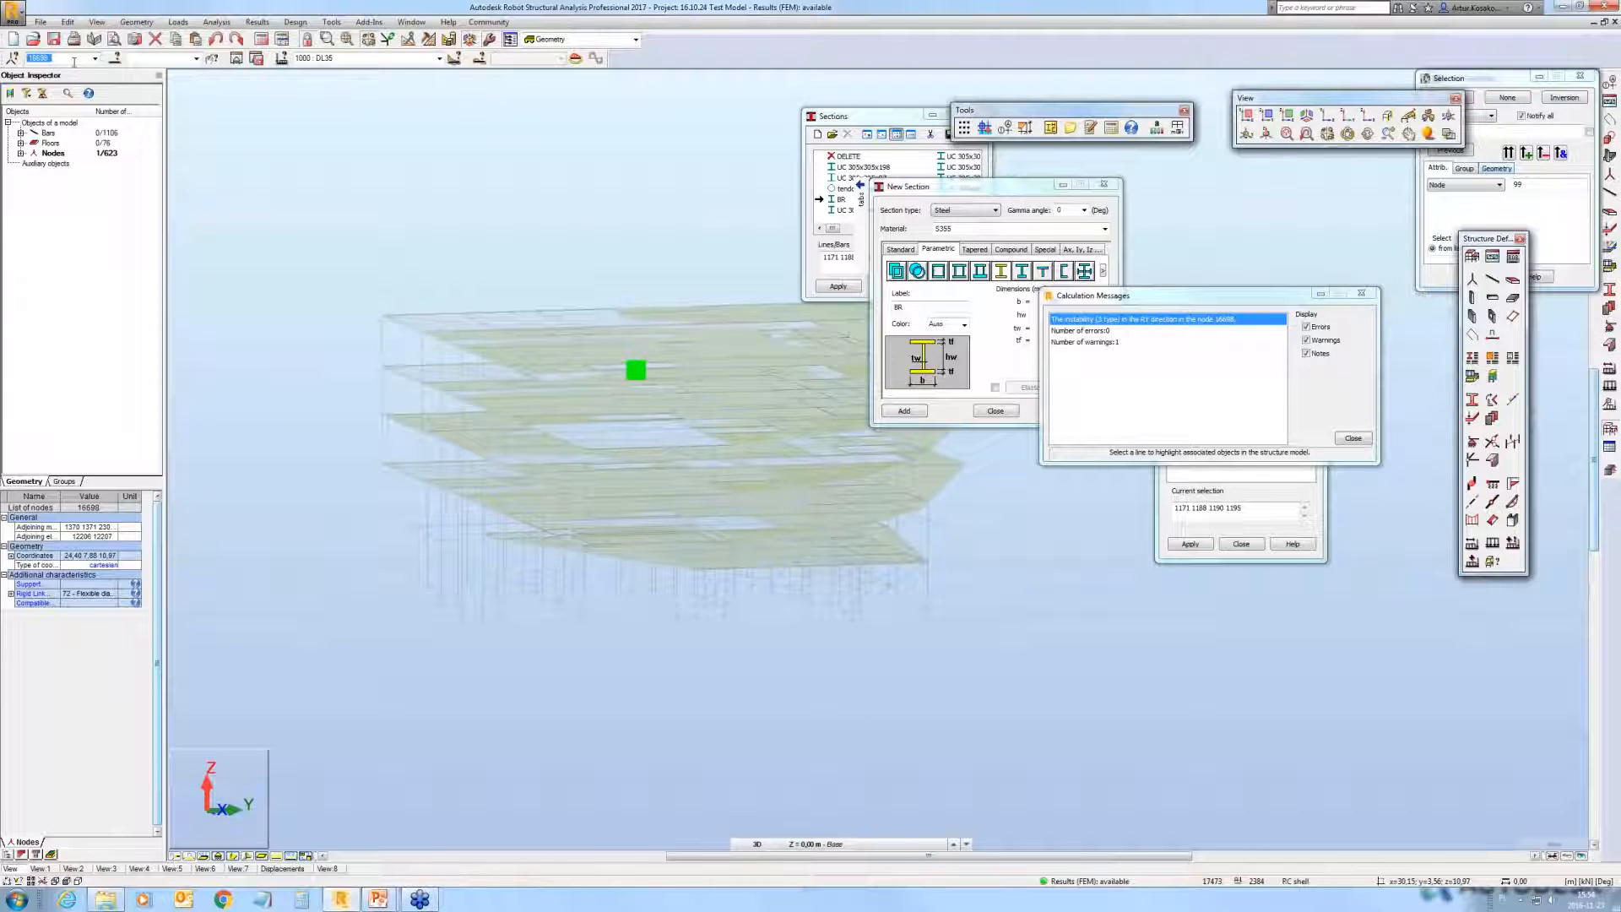
type("11821")
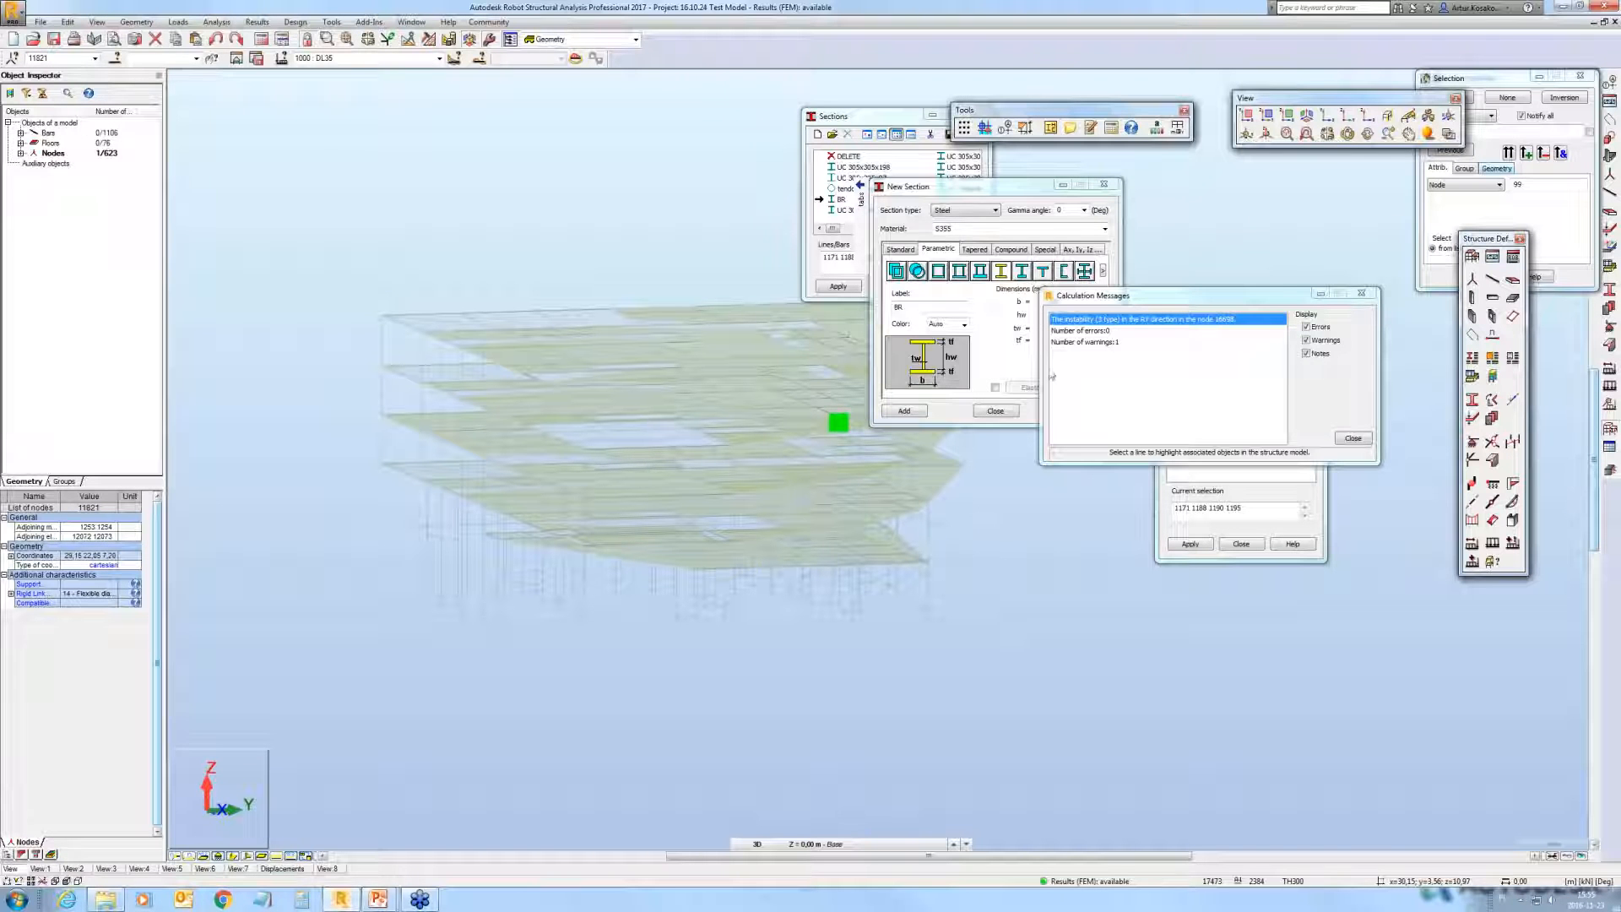
Step: Select the bars connected to node 11821 using the node attribute filter and examine their position in the floor
left_click(114, 60)
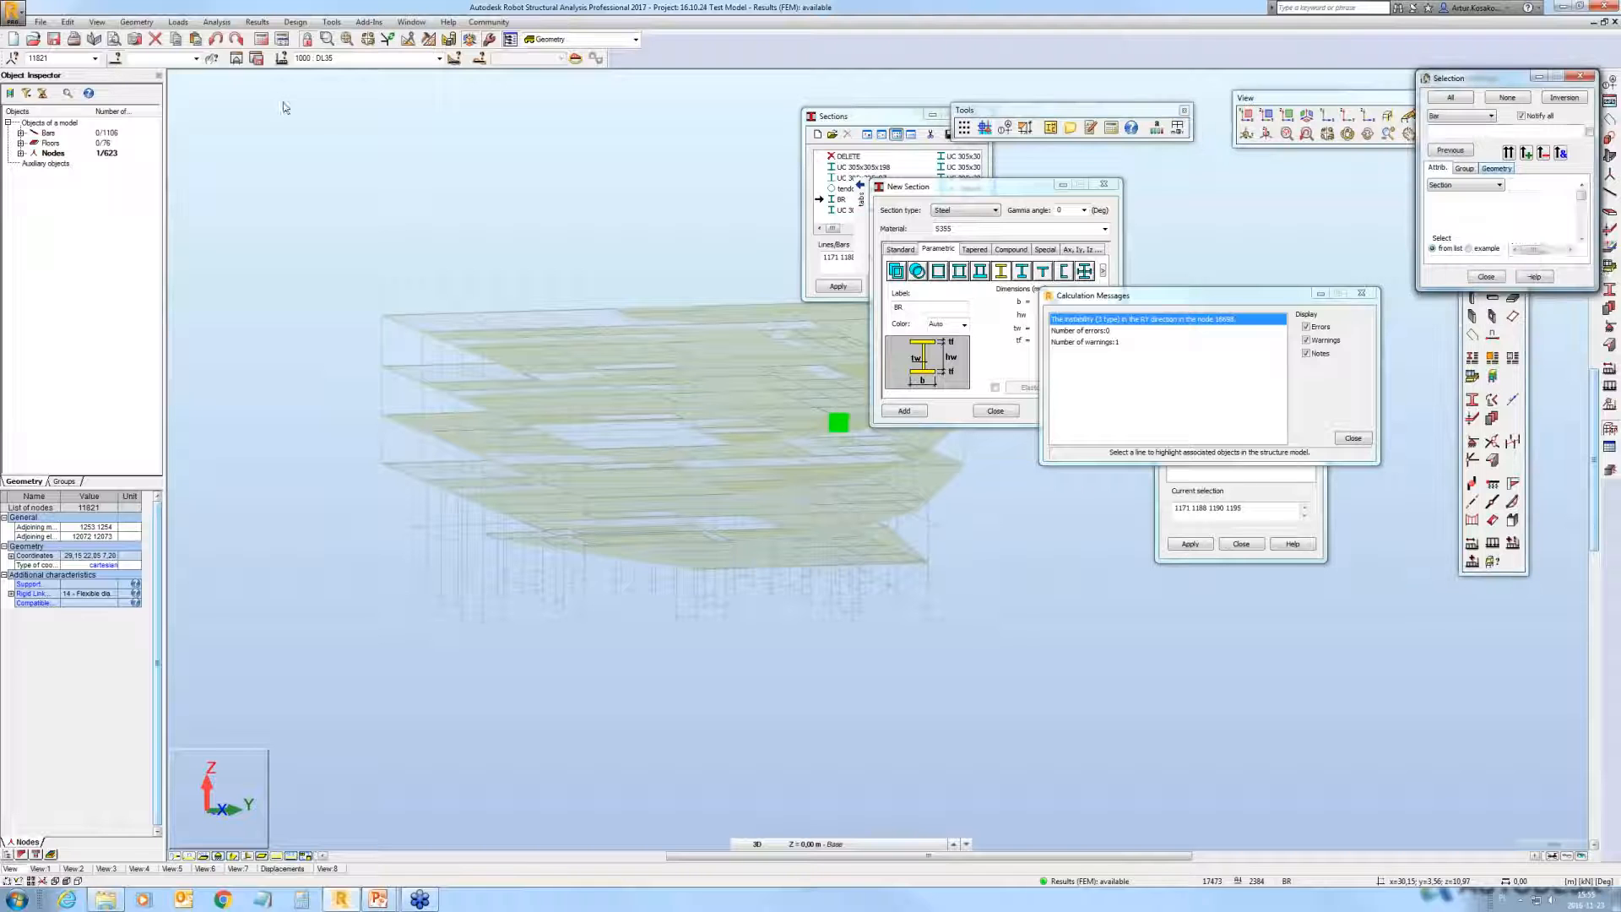
left_click(1498, 183)
left_click(1498, 183)
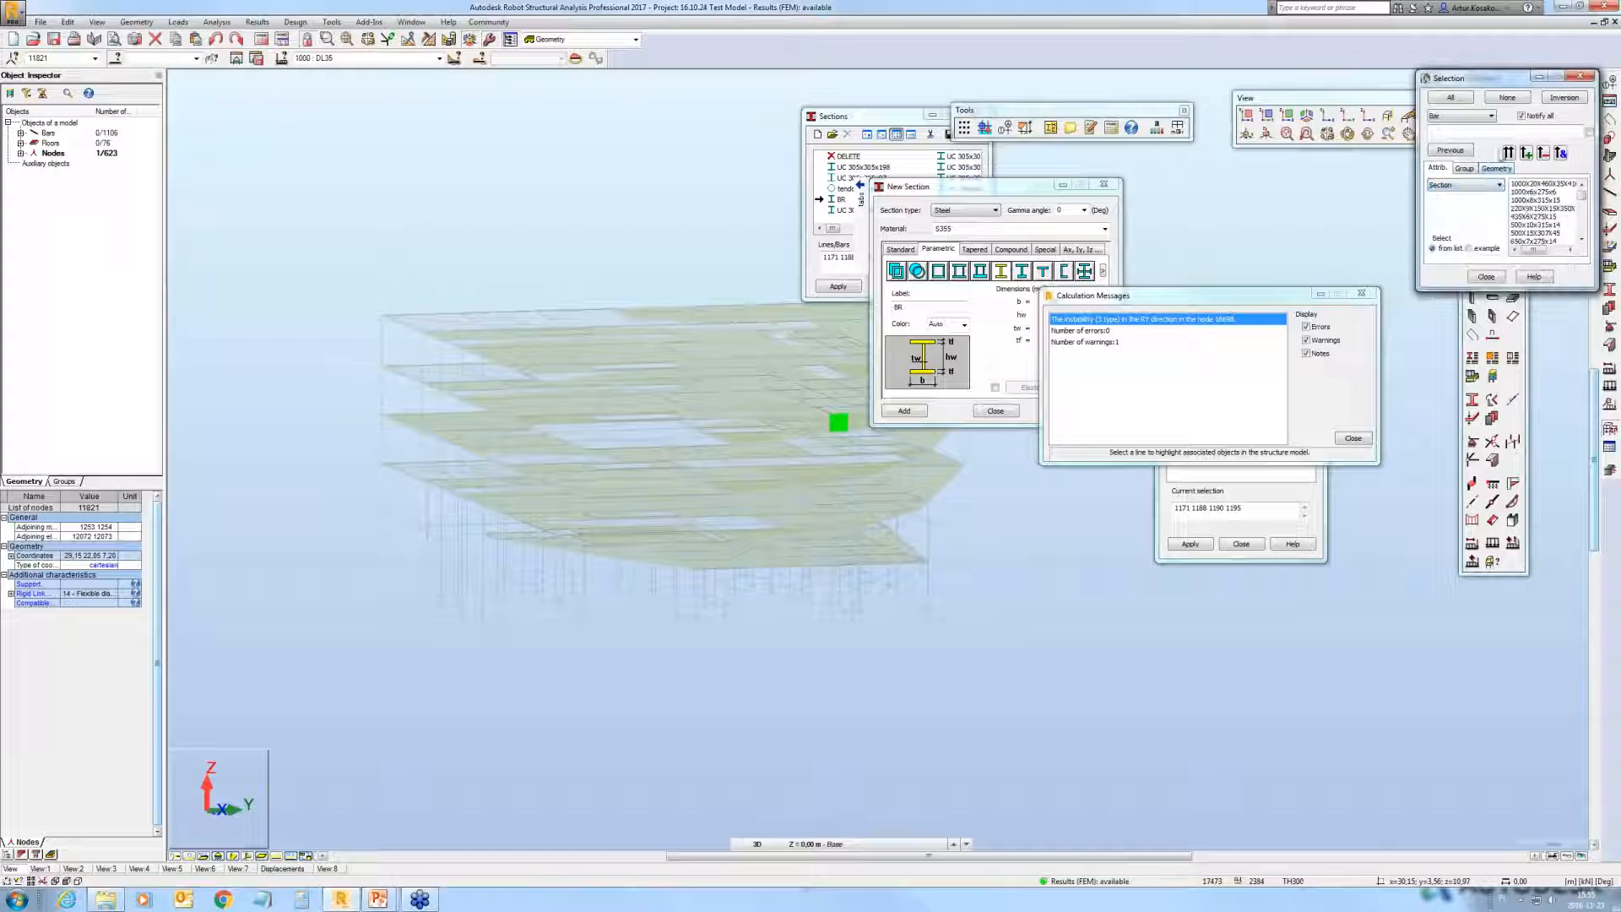
left_click(1467, 184)
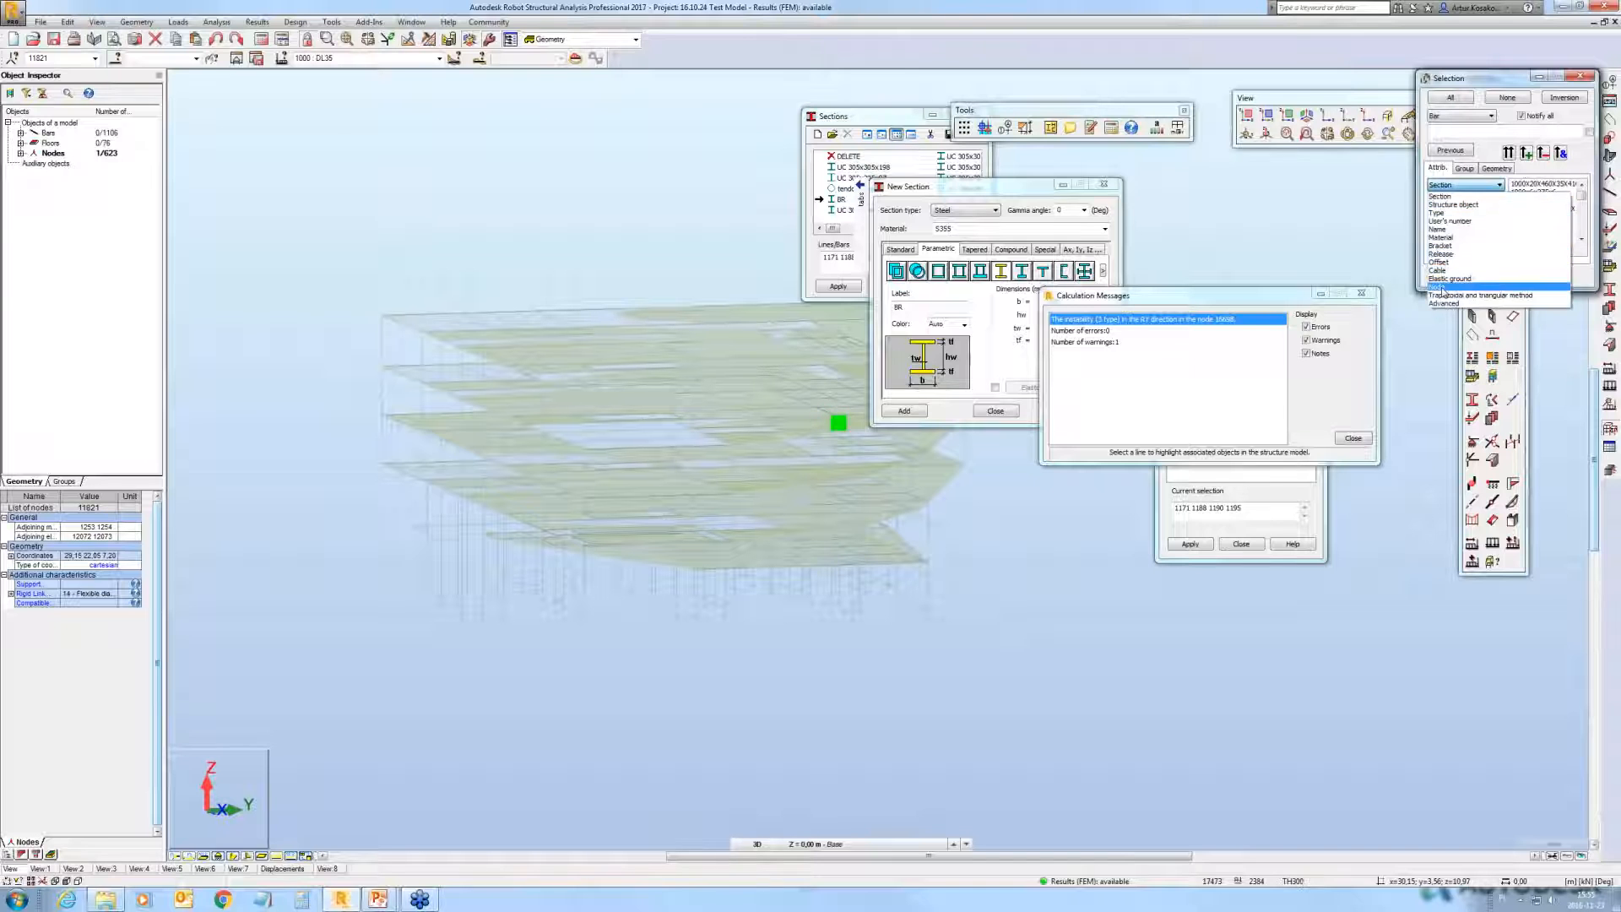
left_click(1438, 287)
type("11821")
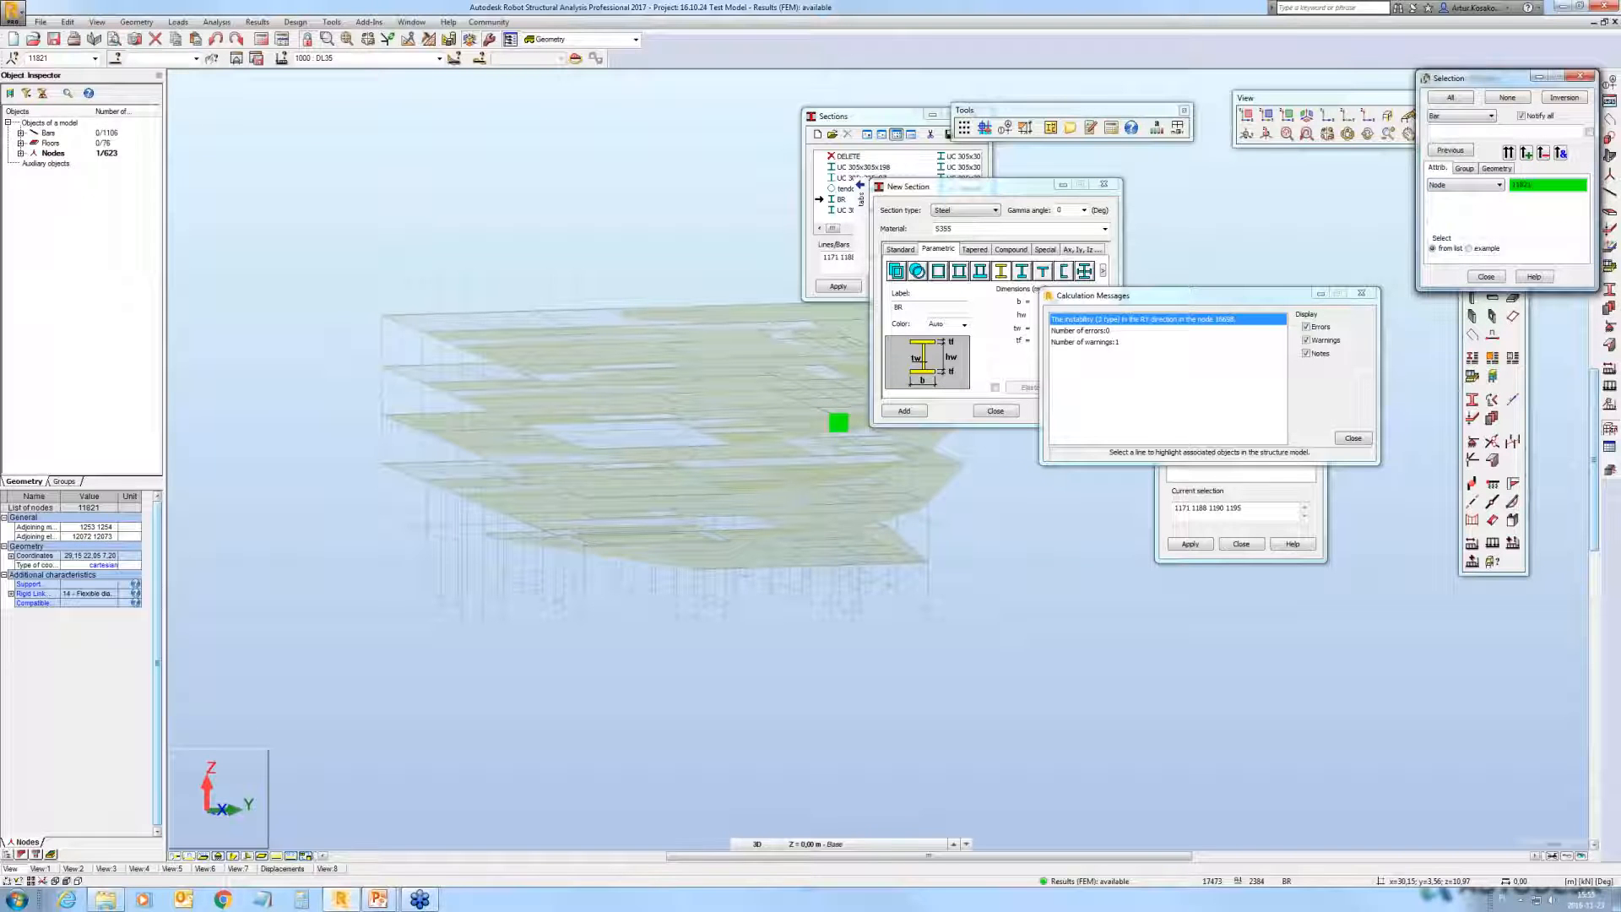
key("Return")
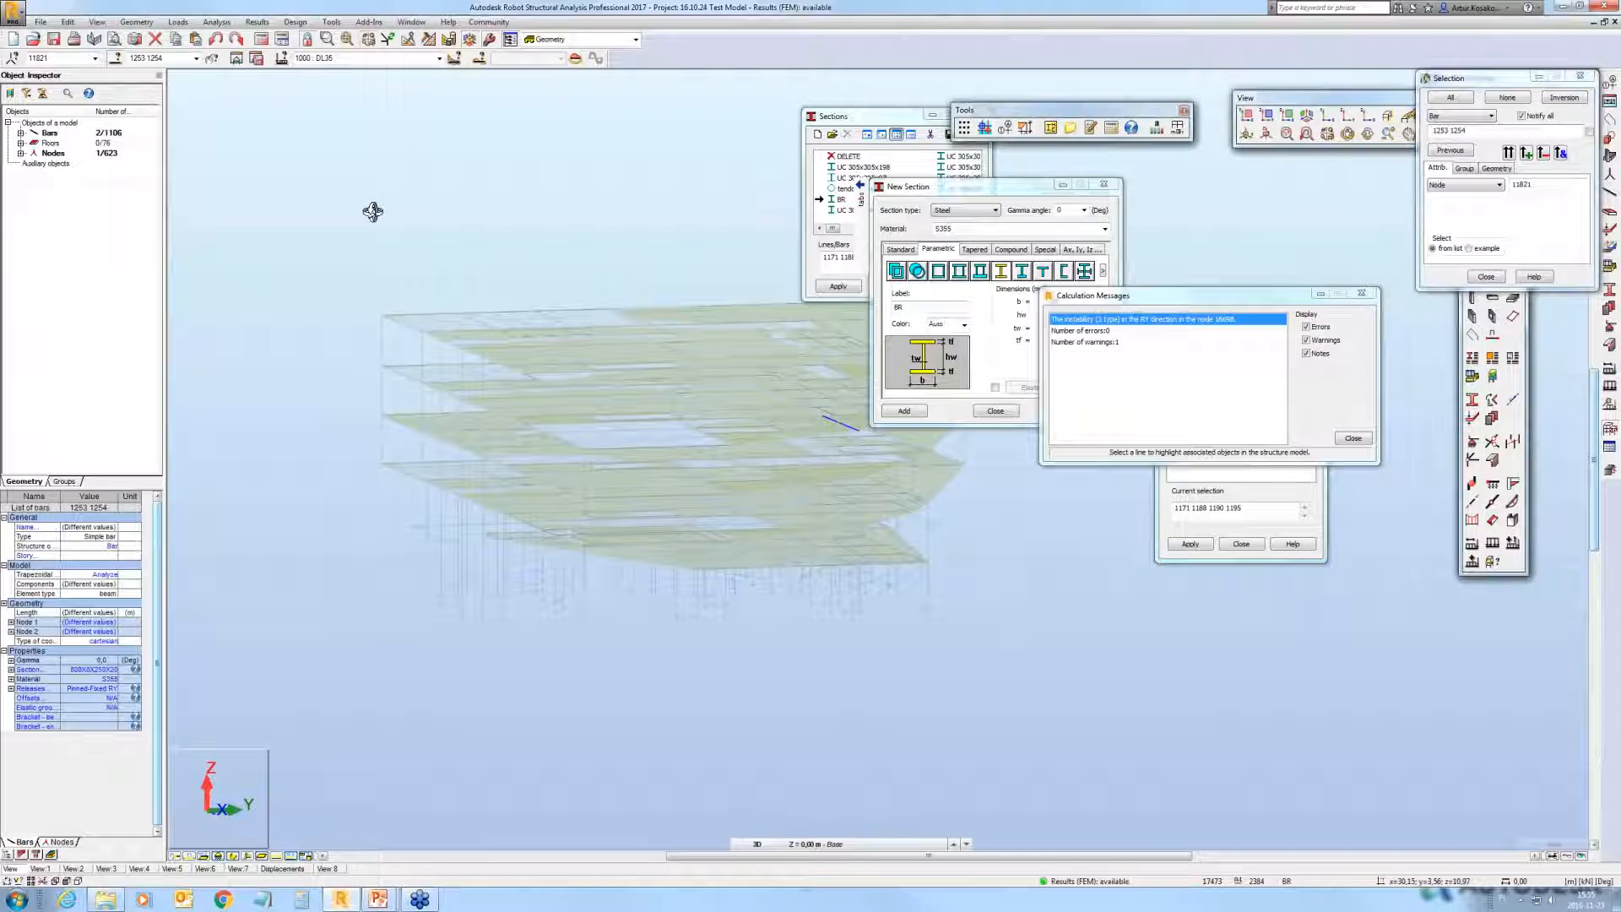
middle_click_drag(373, 212, 362, 217, "shift")
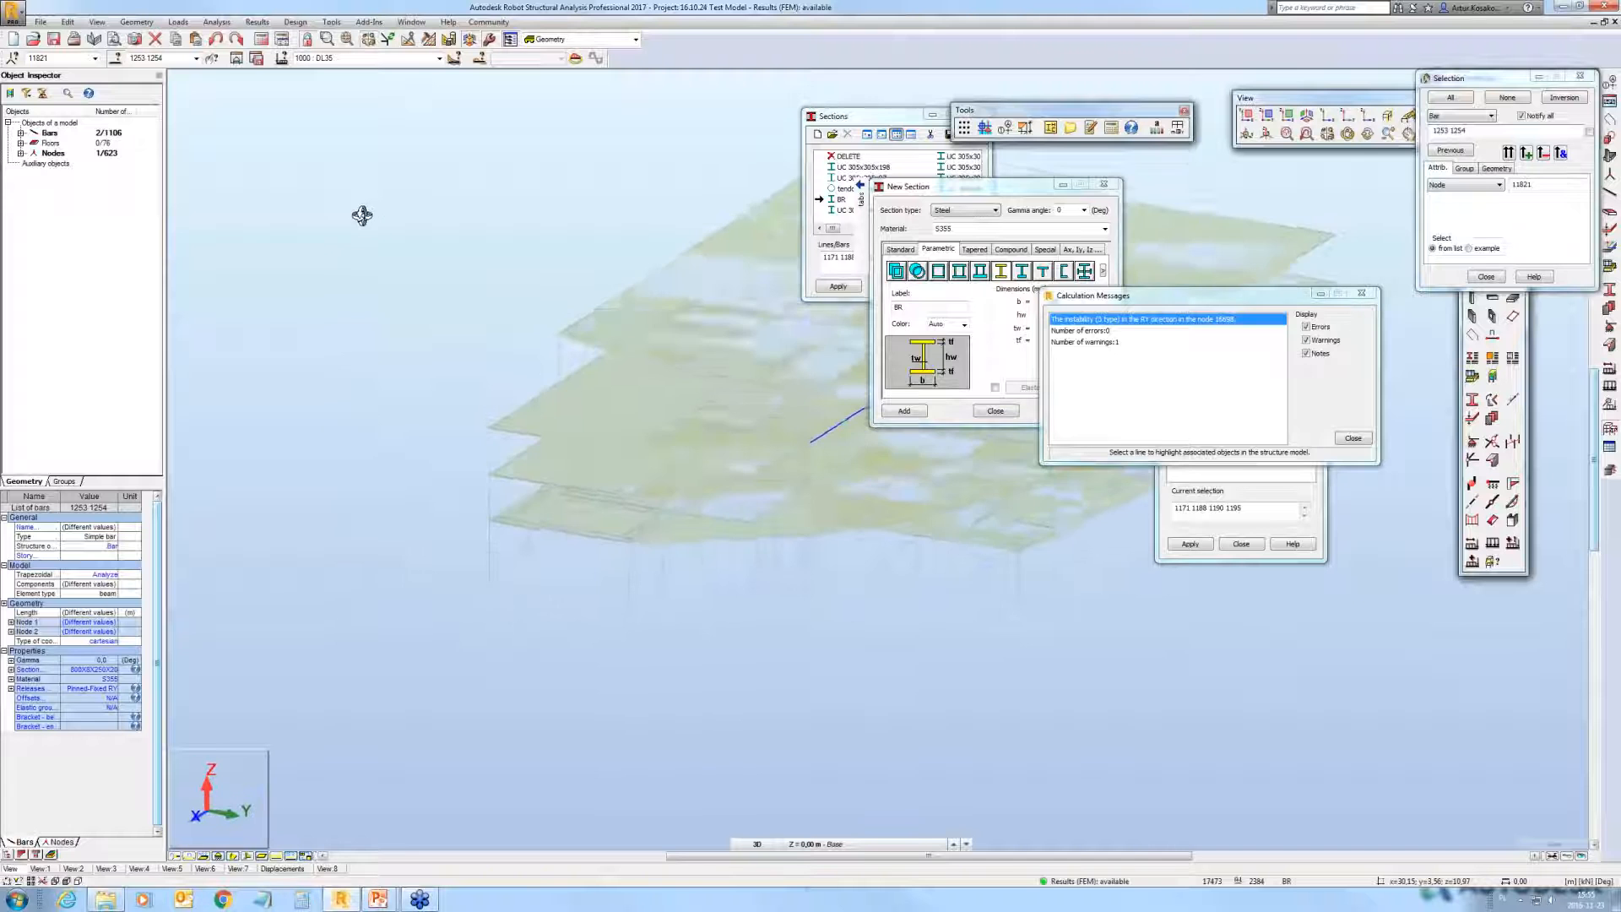
middle_click_drag(850, 429, 703, 434)
scroll(714, 432, "up", 2)
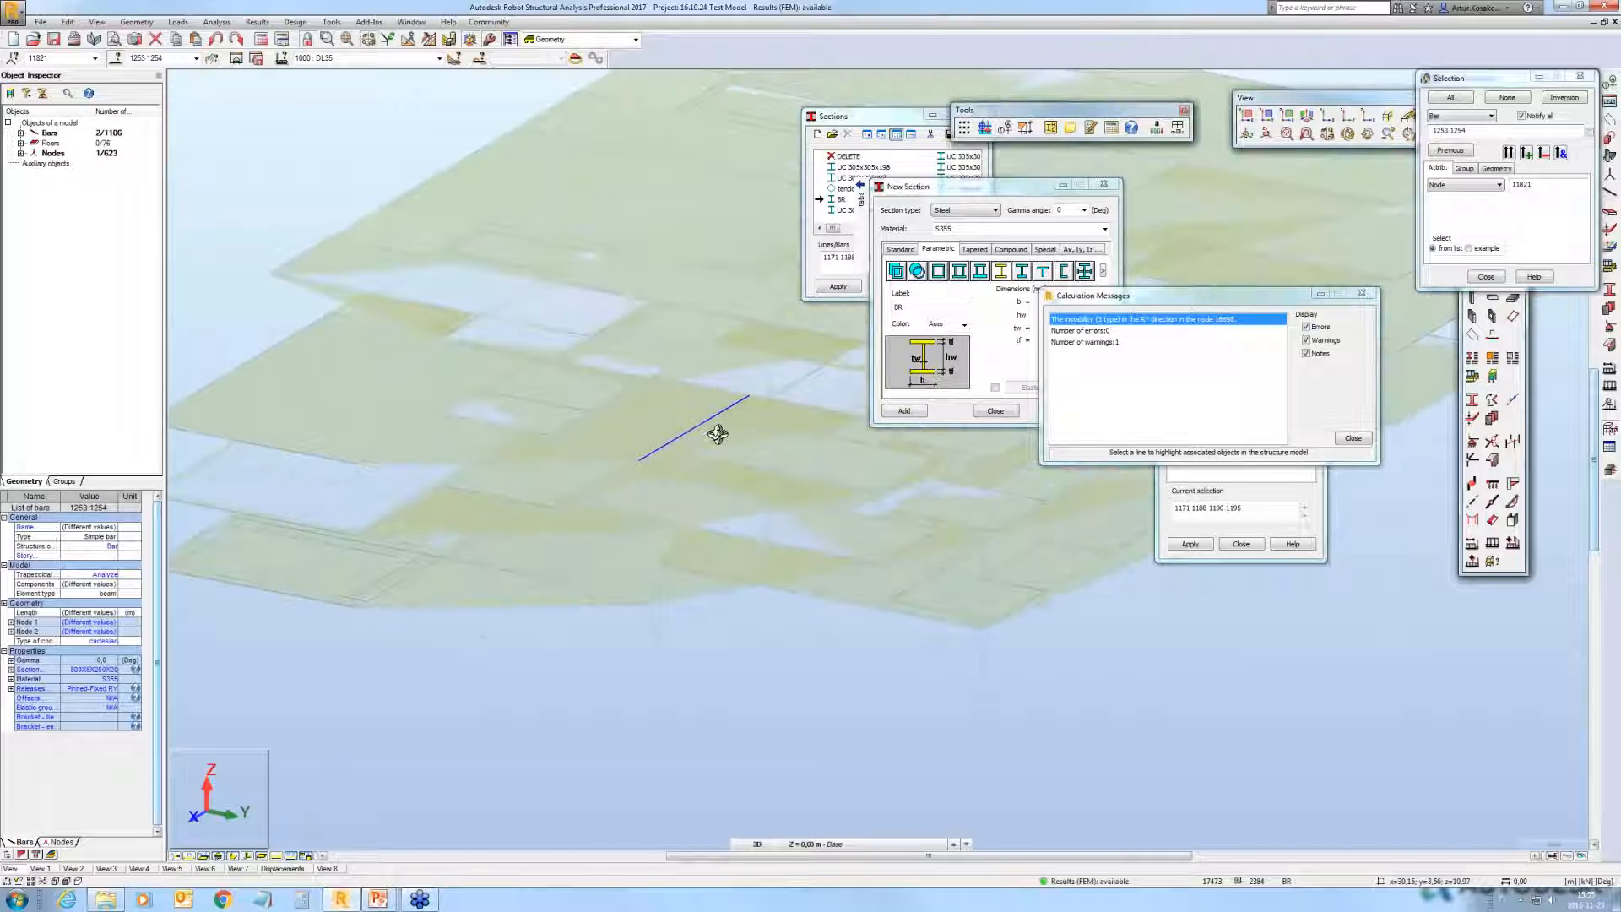
scroll(717, 434, "up", 2)
scroll(717, 434, "up", 1)
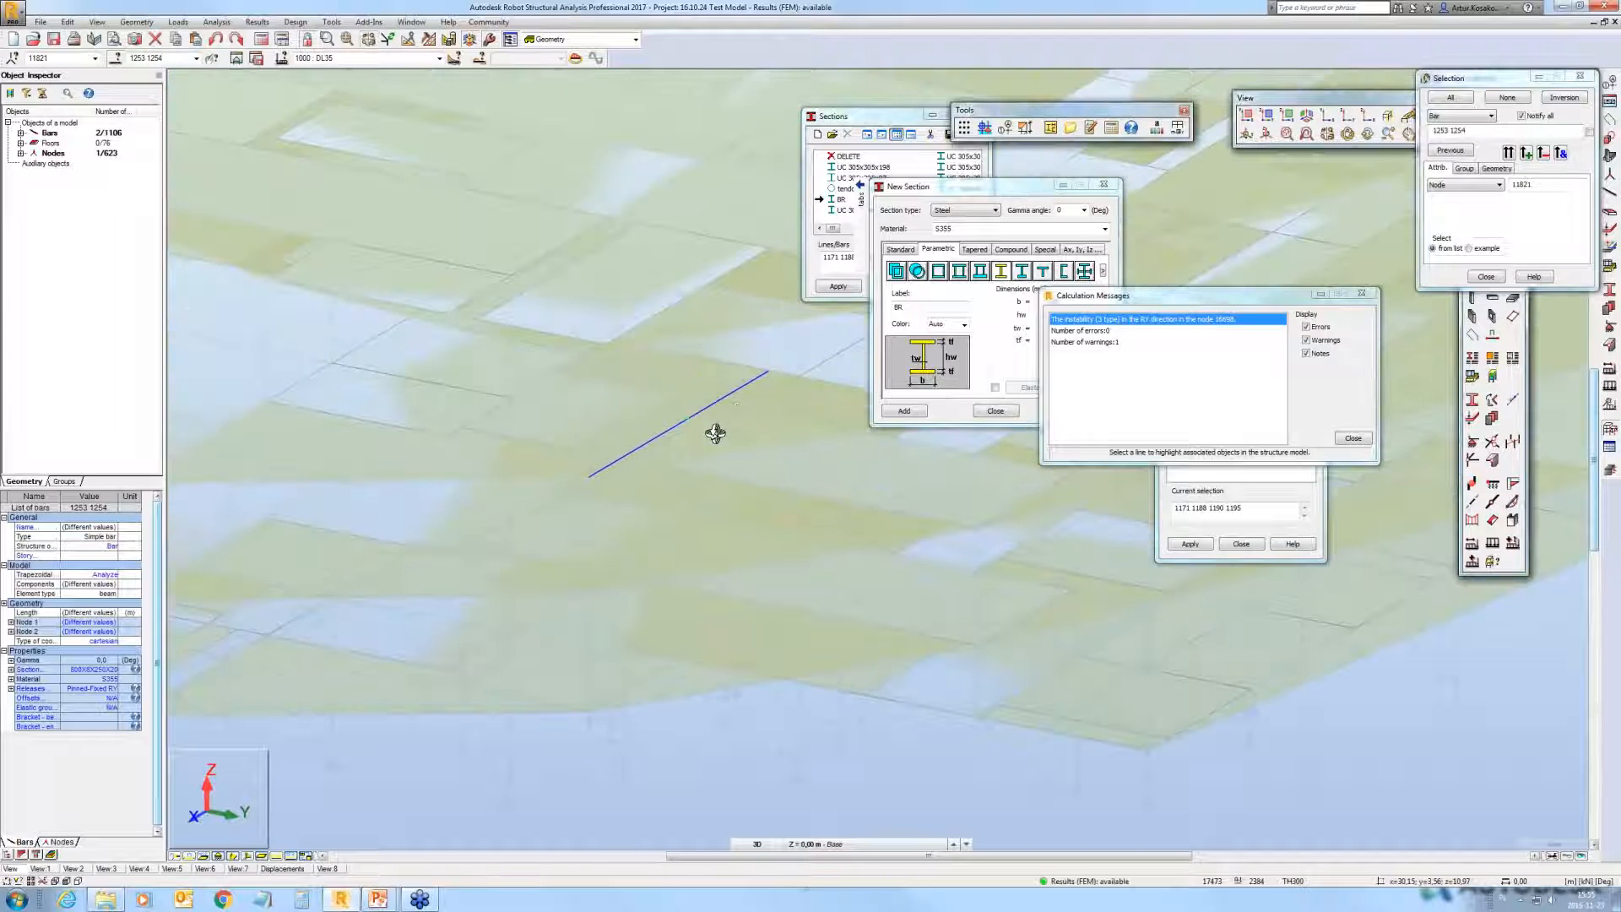
Step: Display the section shapes and hide the rigid links and diaphragms so the frame around the selected beam can be examined
scroll(715, 433, "down", 1)
left_click(233, 857)
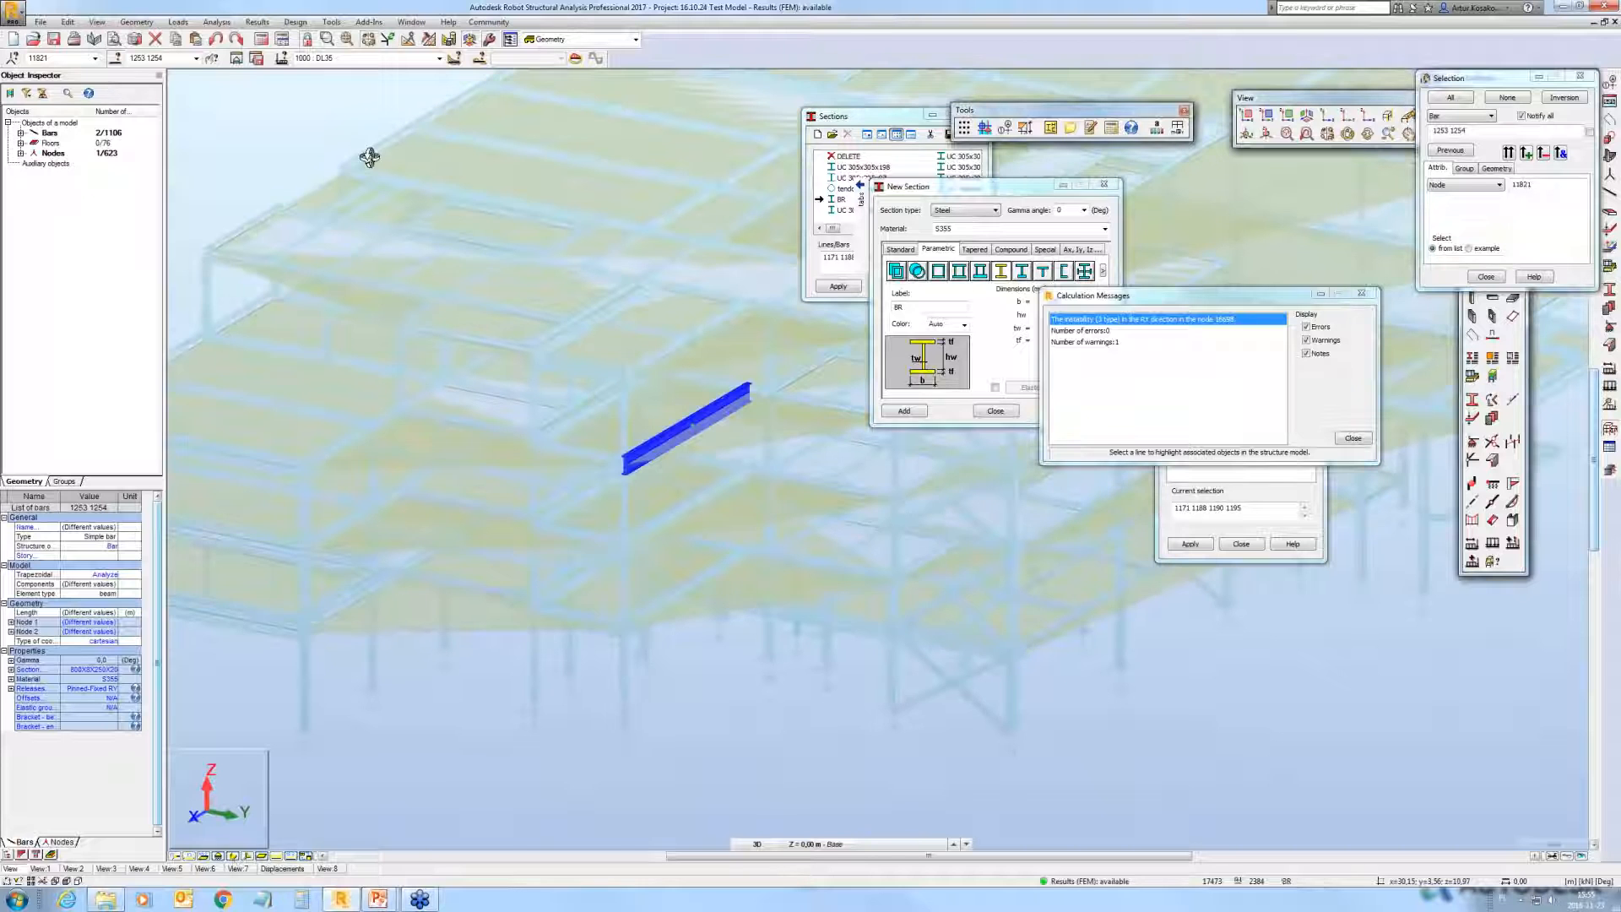
middle_click_drag(351, 164, 302, 172, "shift")
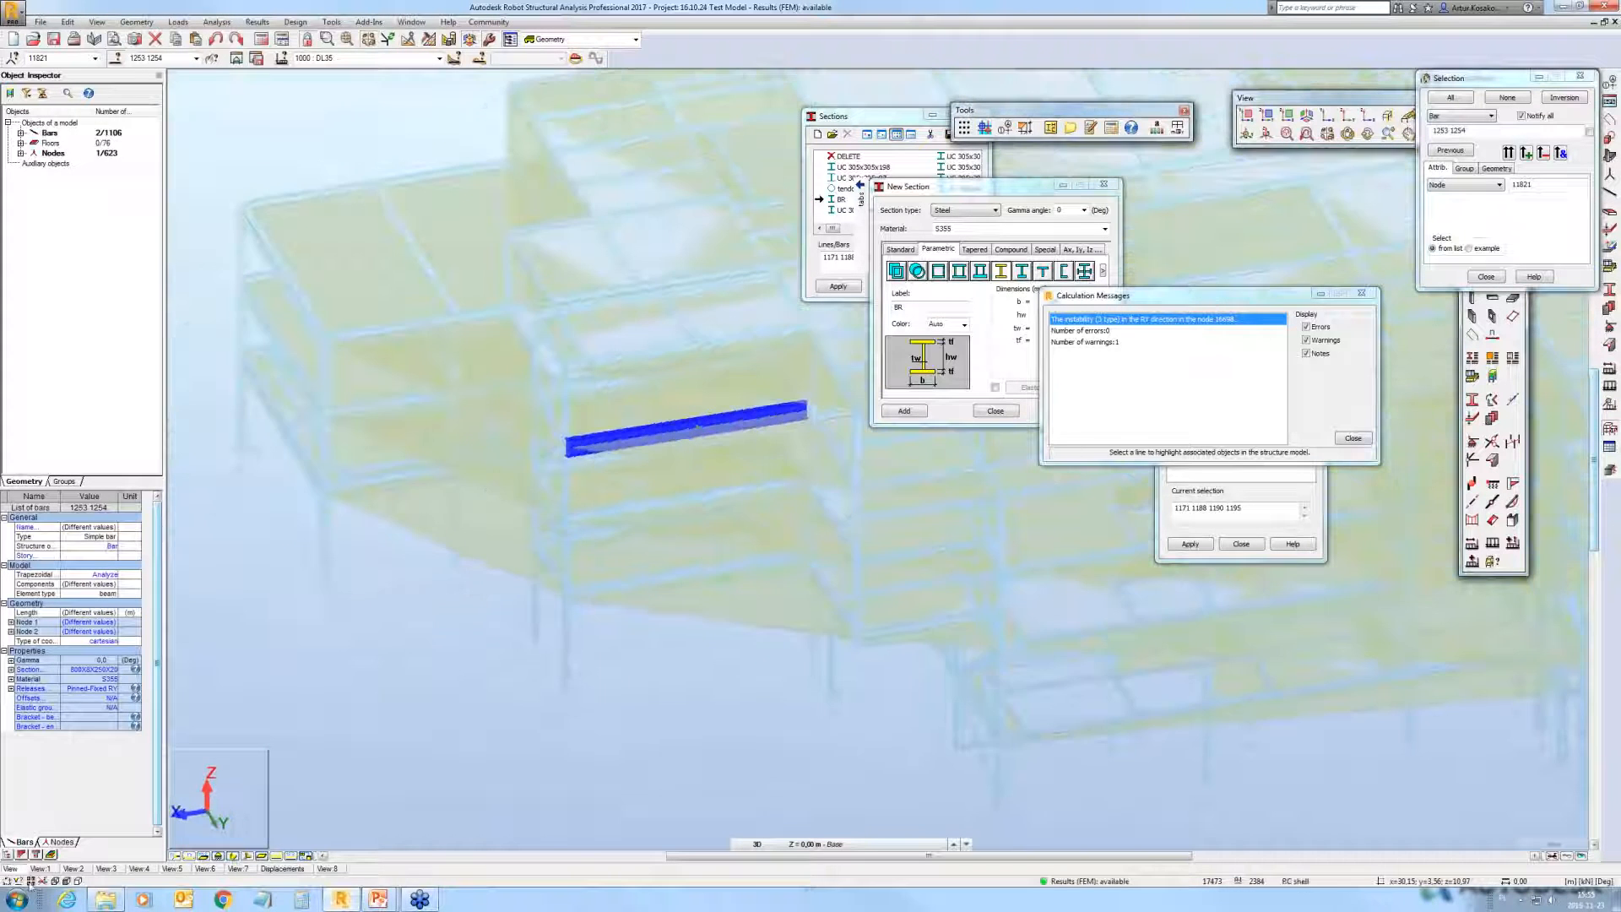
left_click(29, 881)
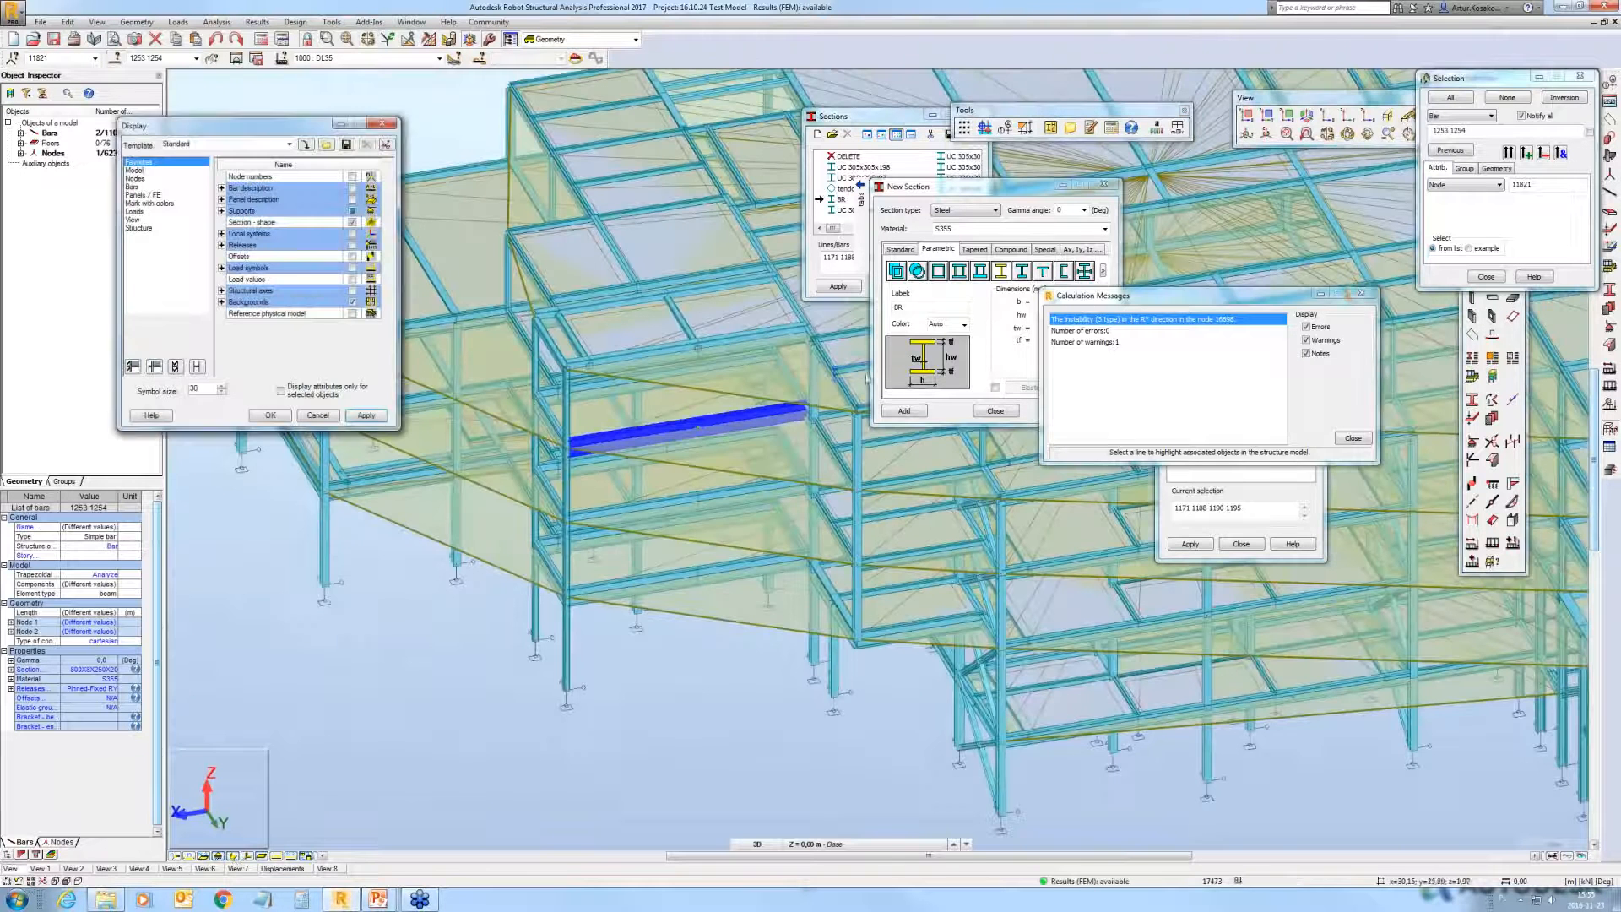
left_click(135, 171)
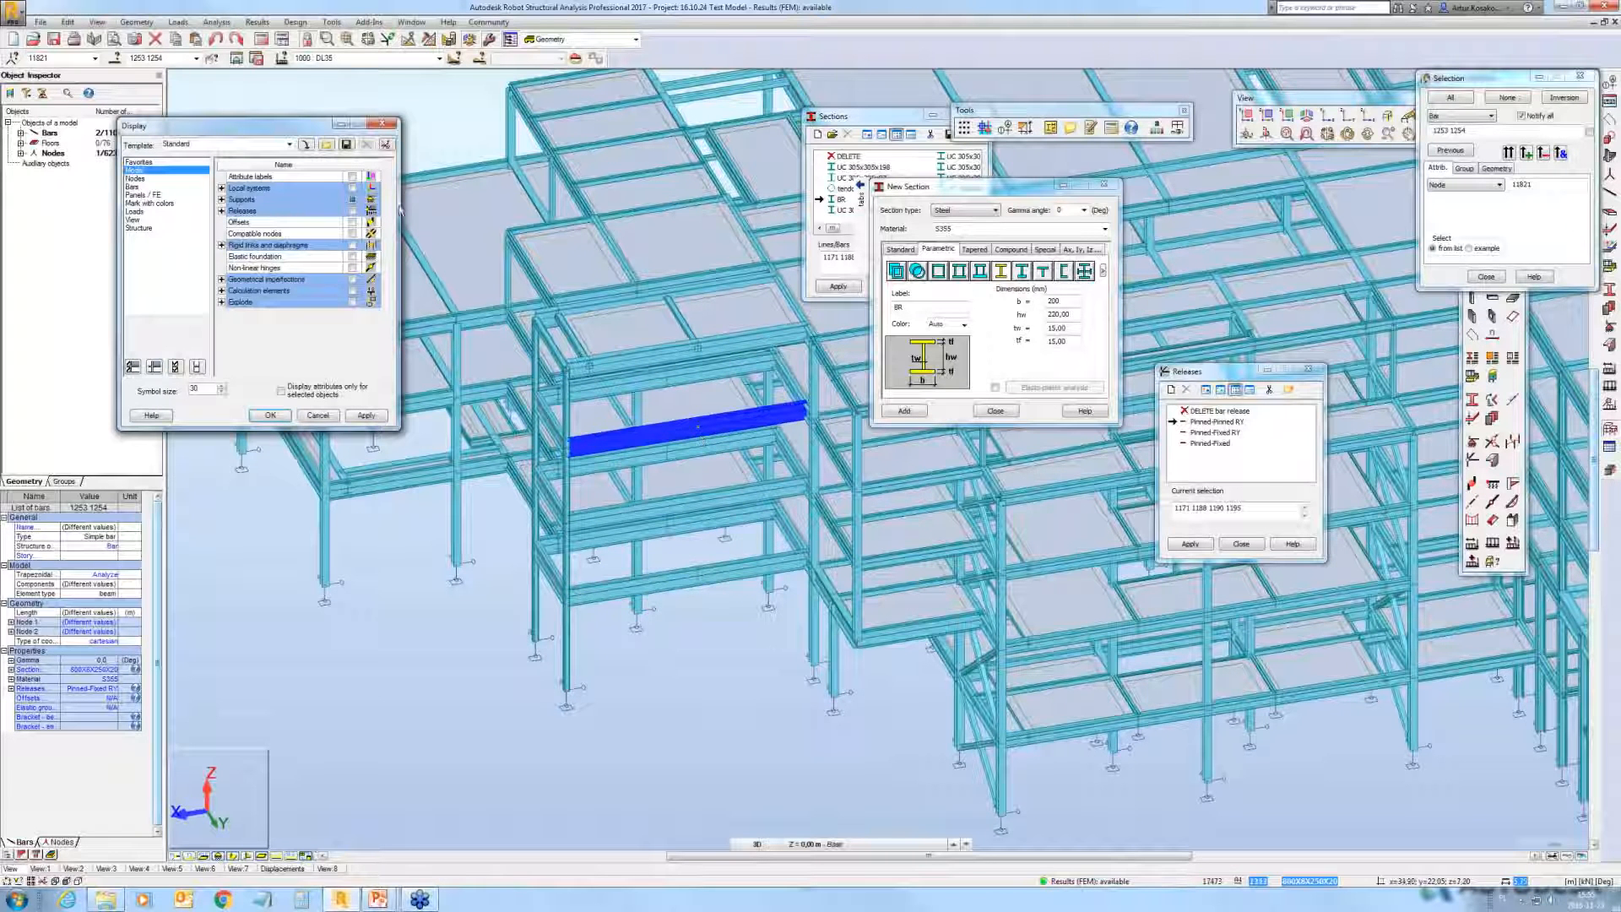
Step: Copy column 1232 by translation to each of the three storeys directly below it
left_click(408, 40)
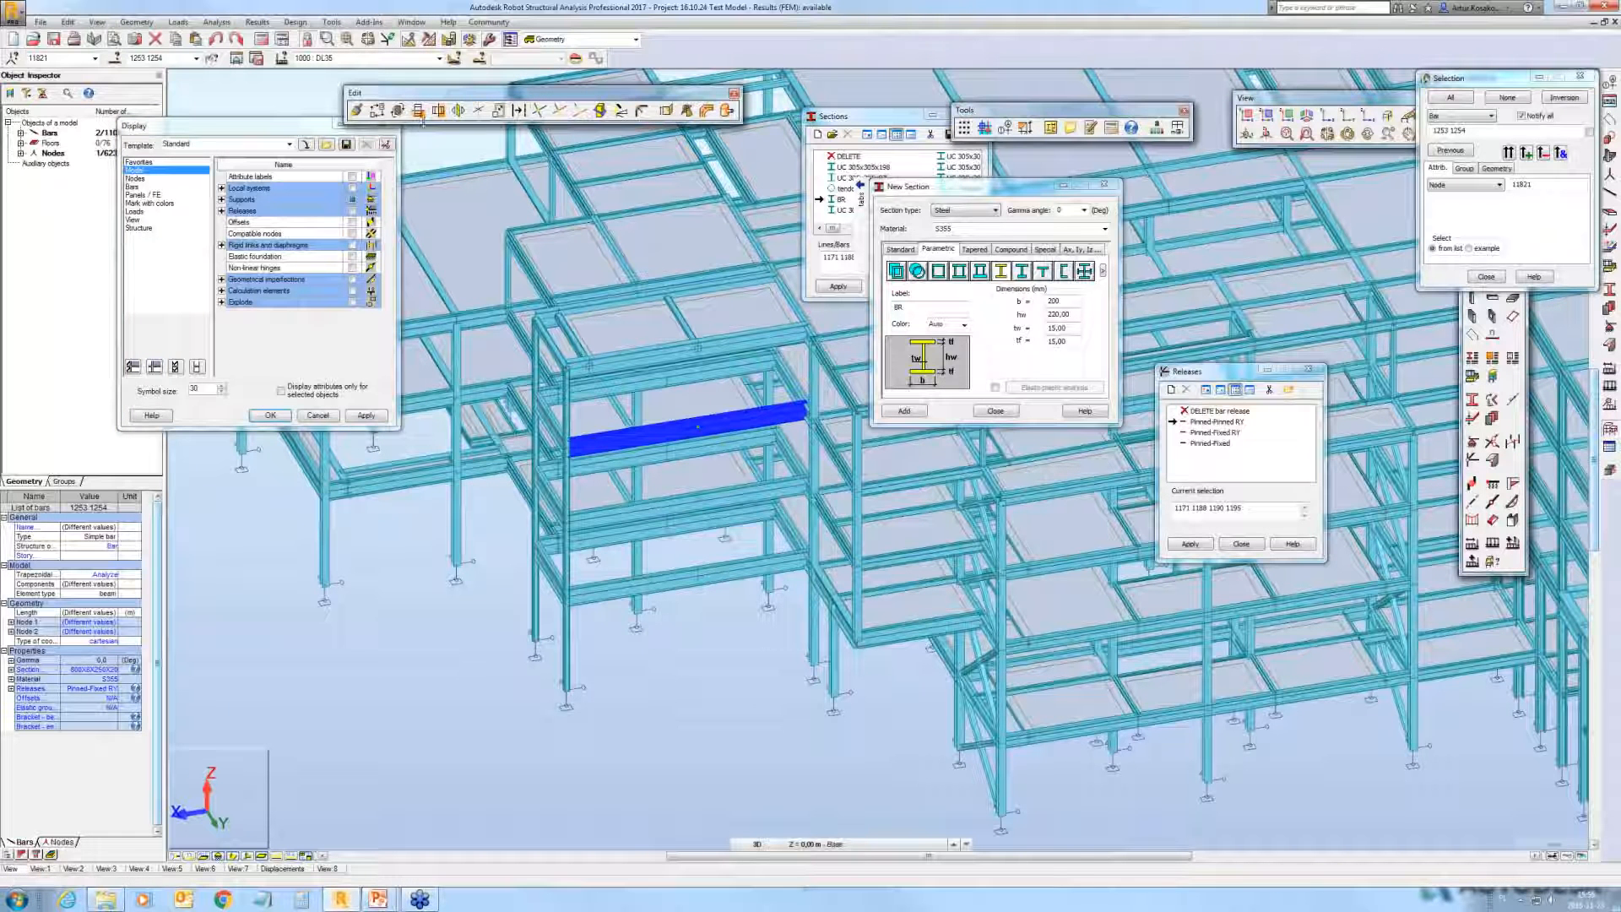
left_click(377, 110)
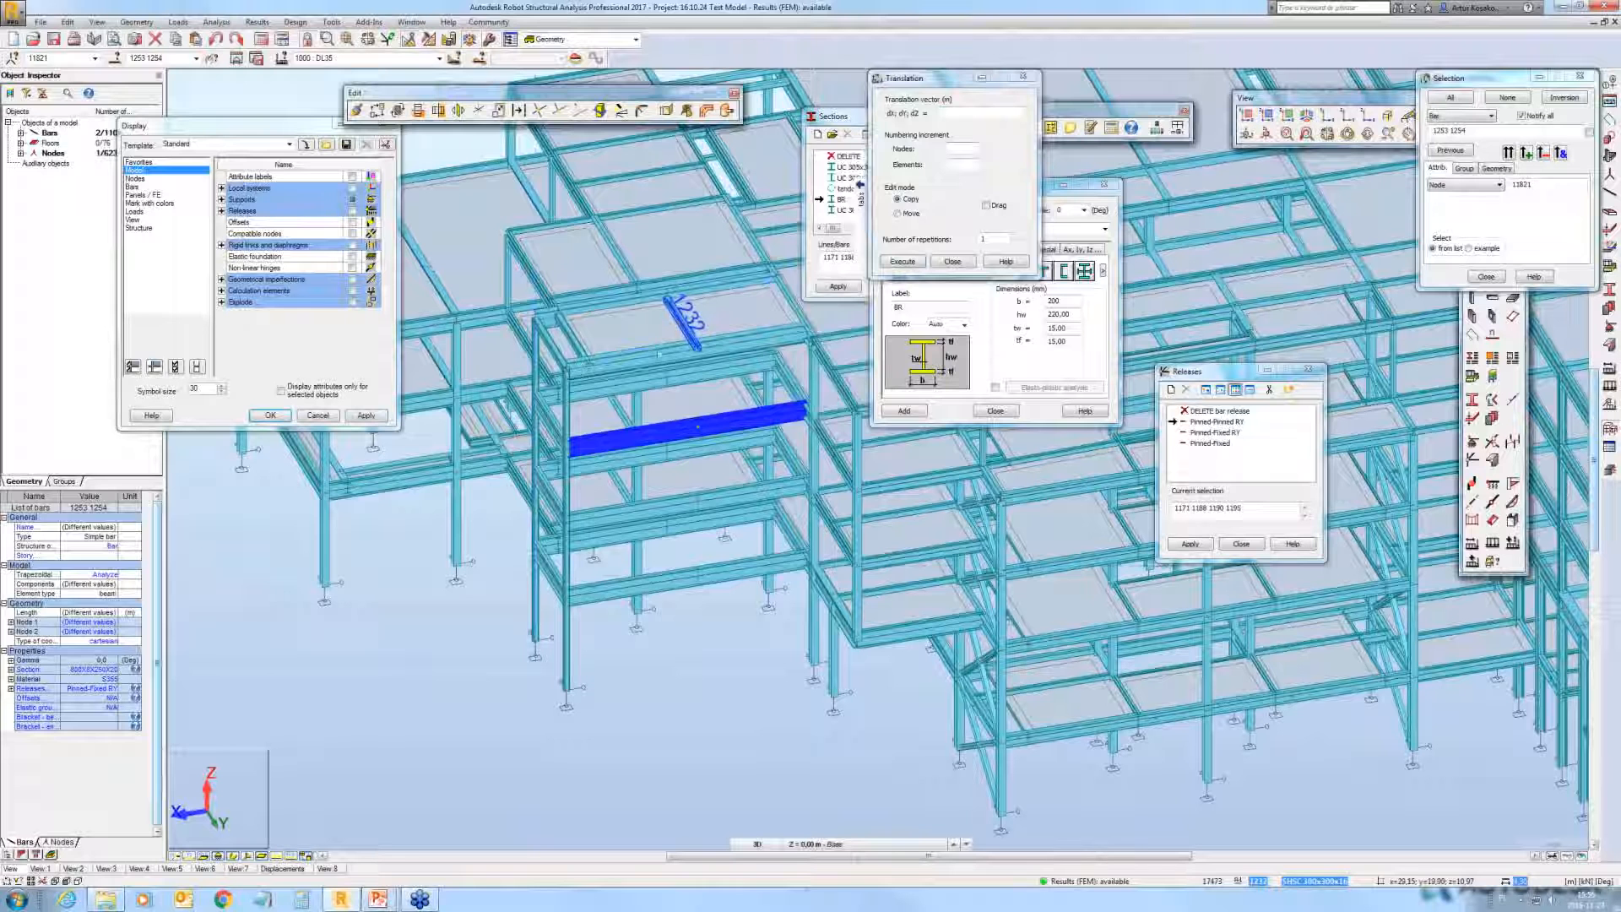
left_click(685, 329)
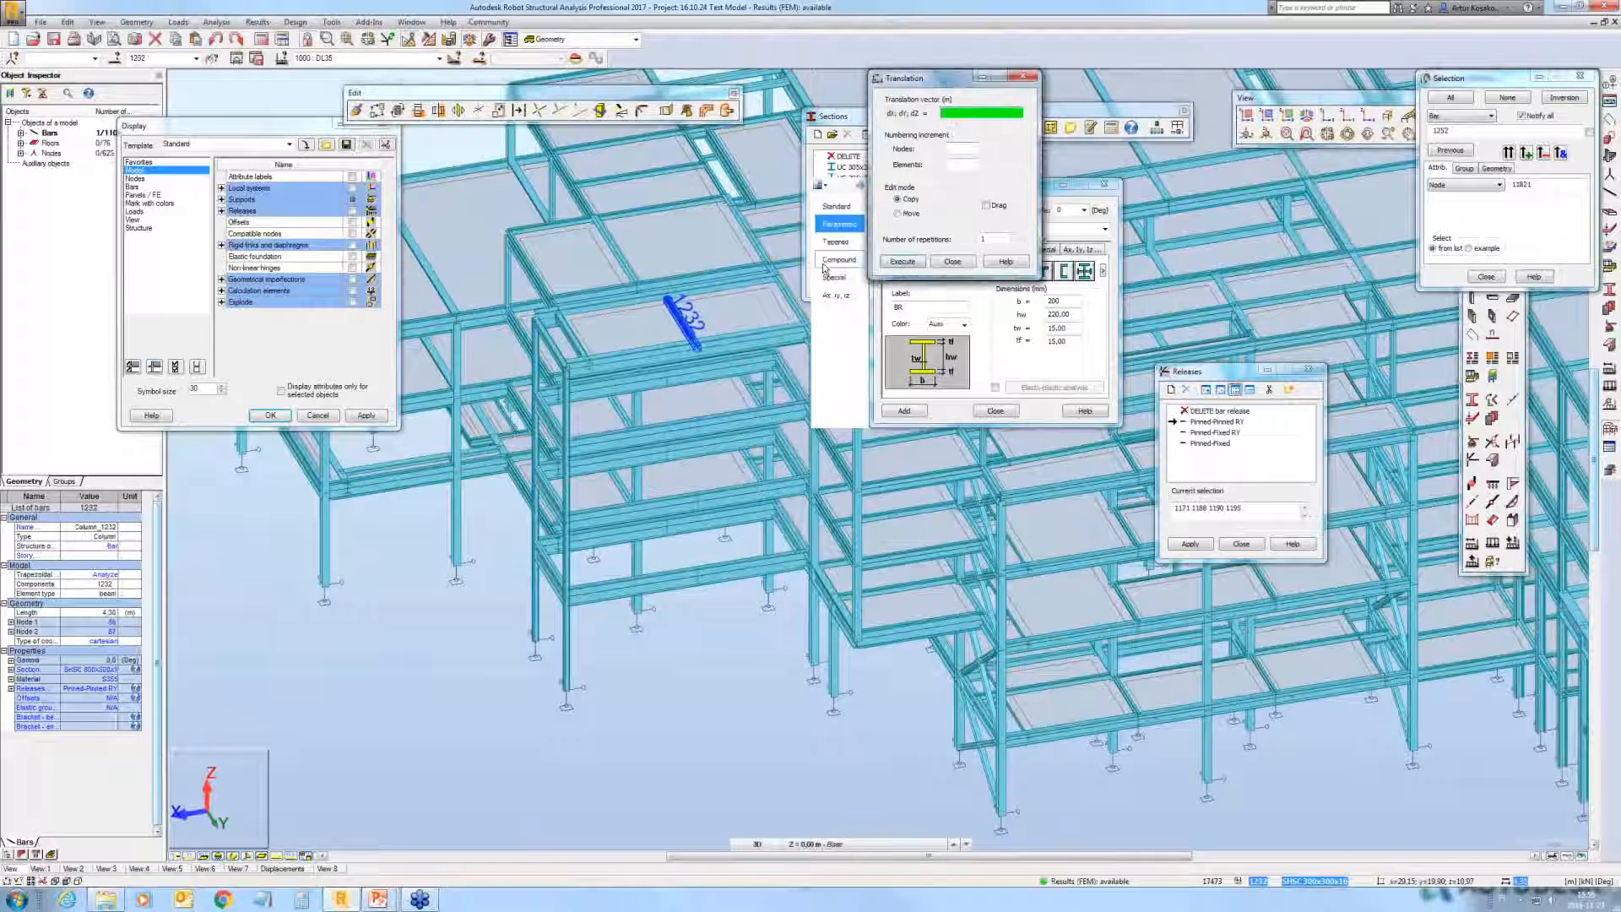
left_click(698, 427)
left_click(851, 480)
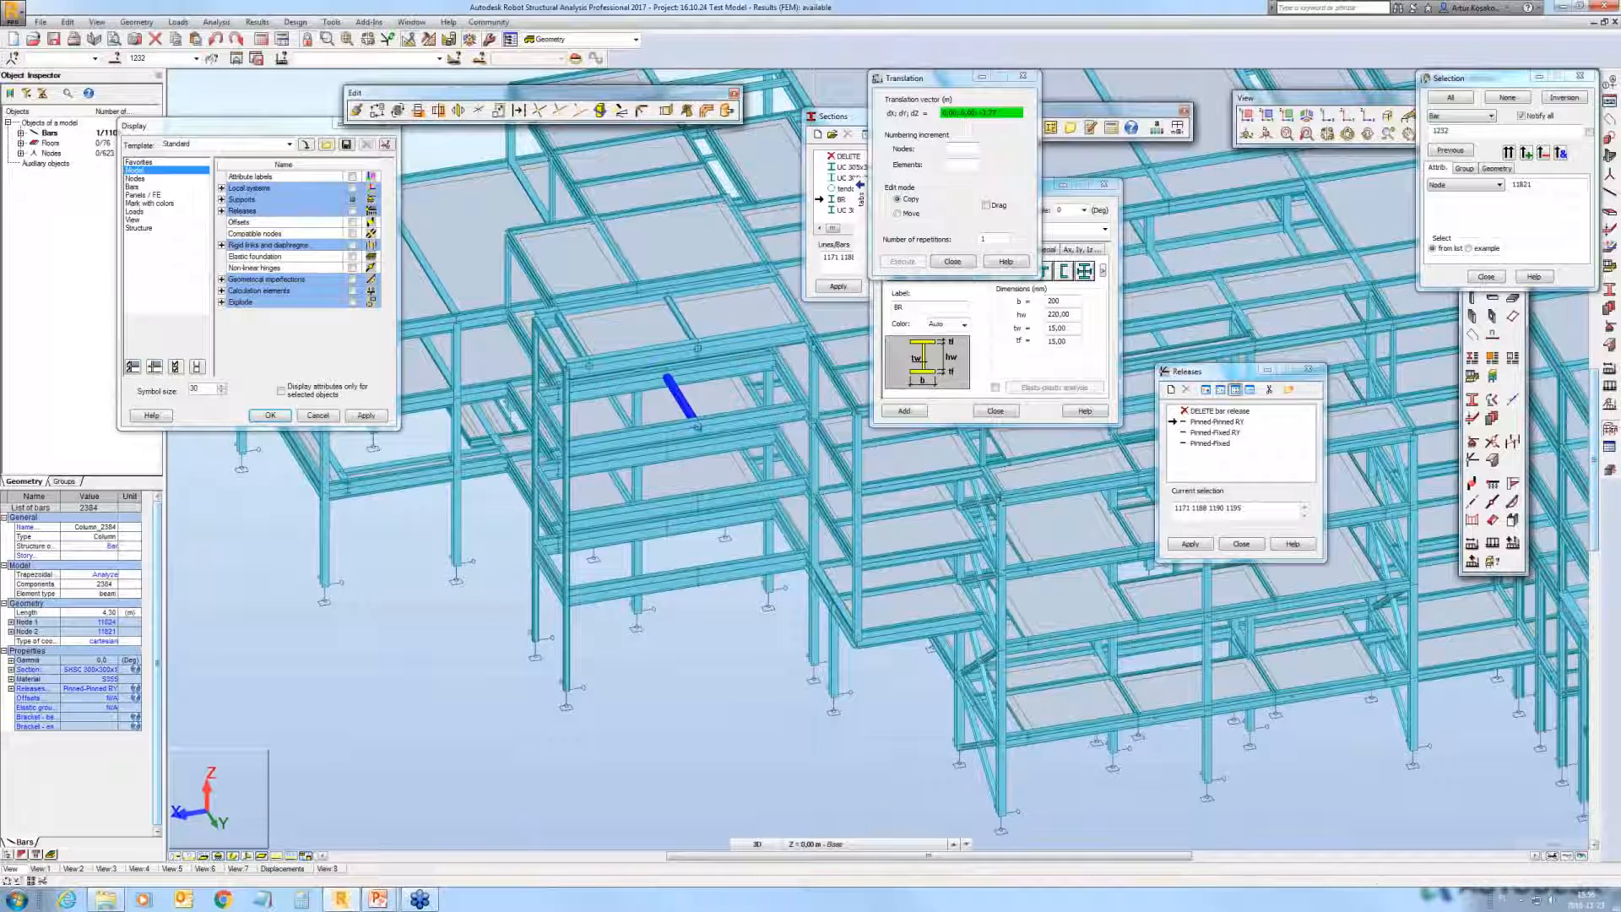
left_click(698, 501)
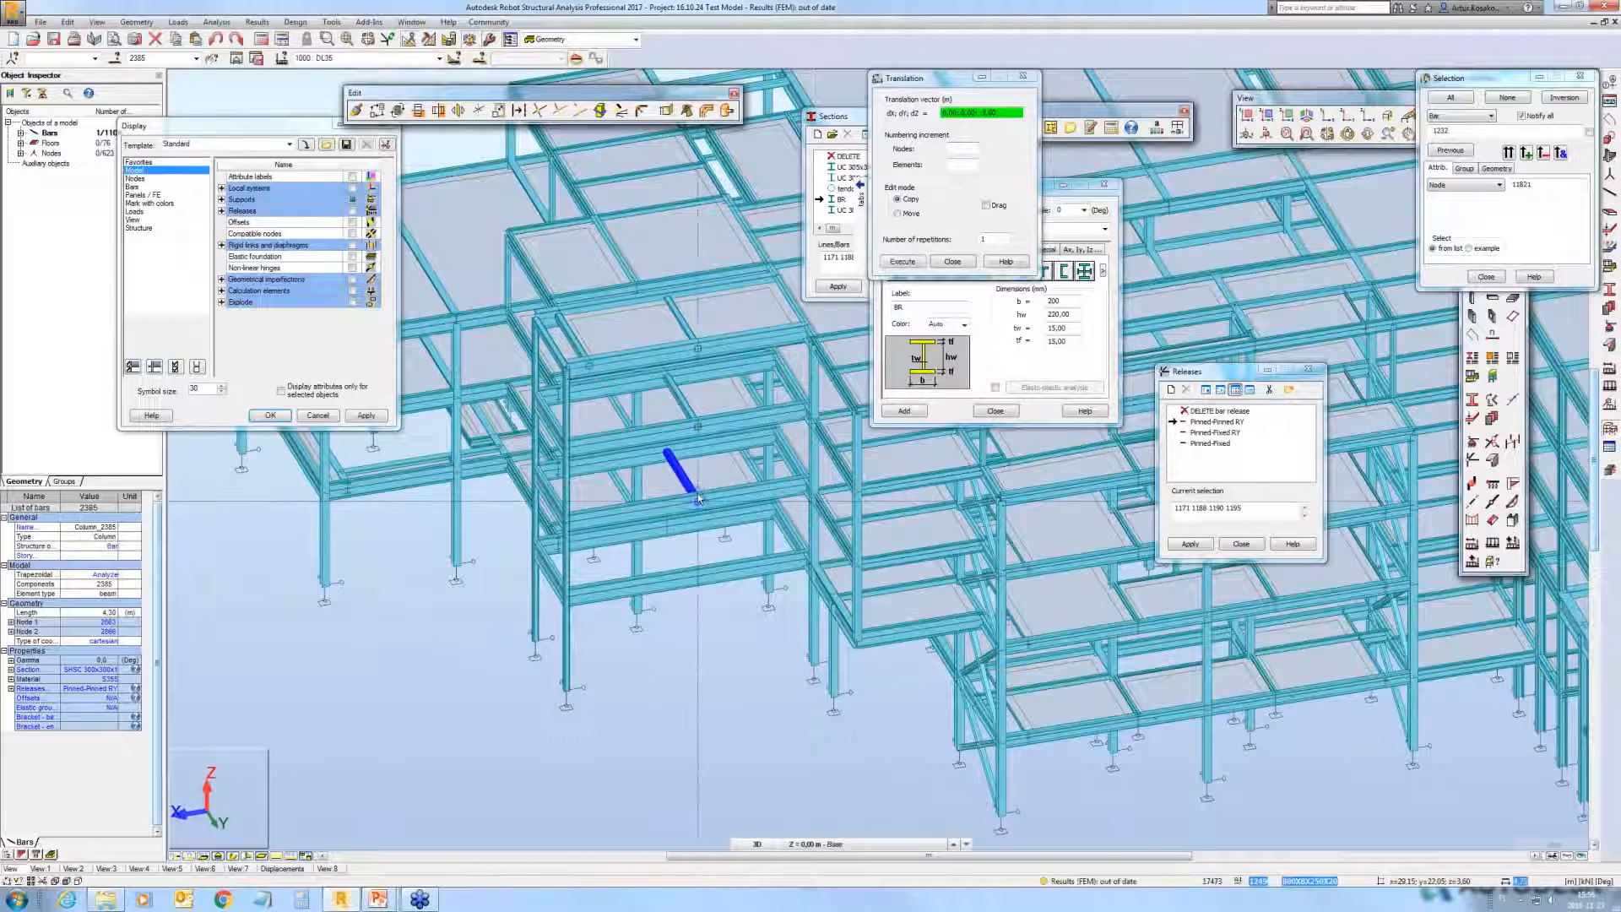
left_click(698, 575)
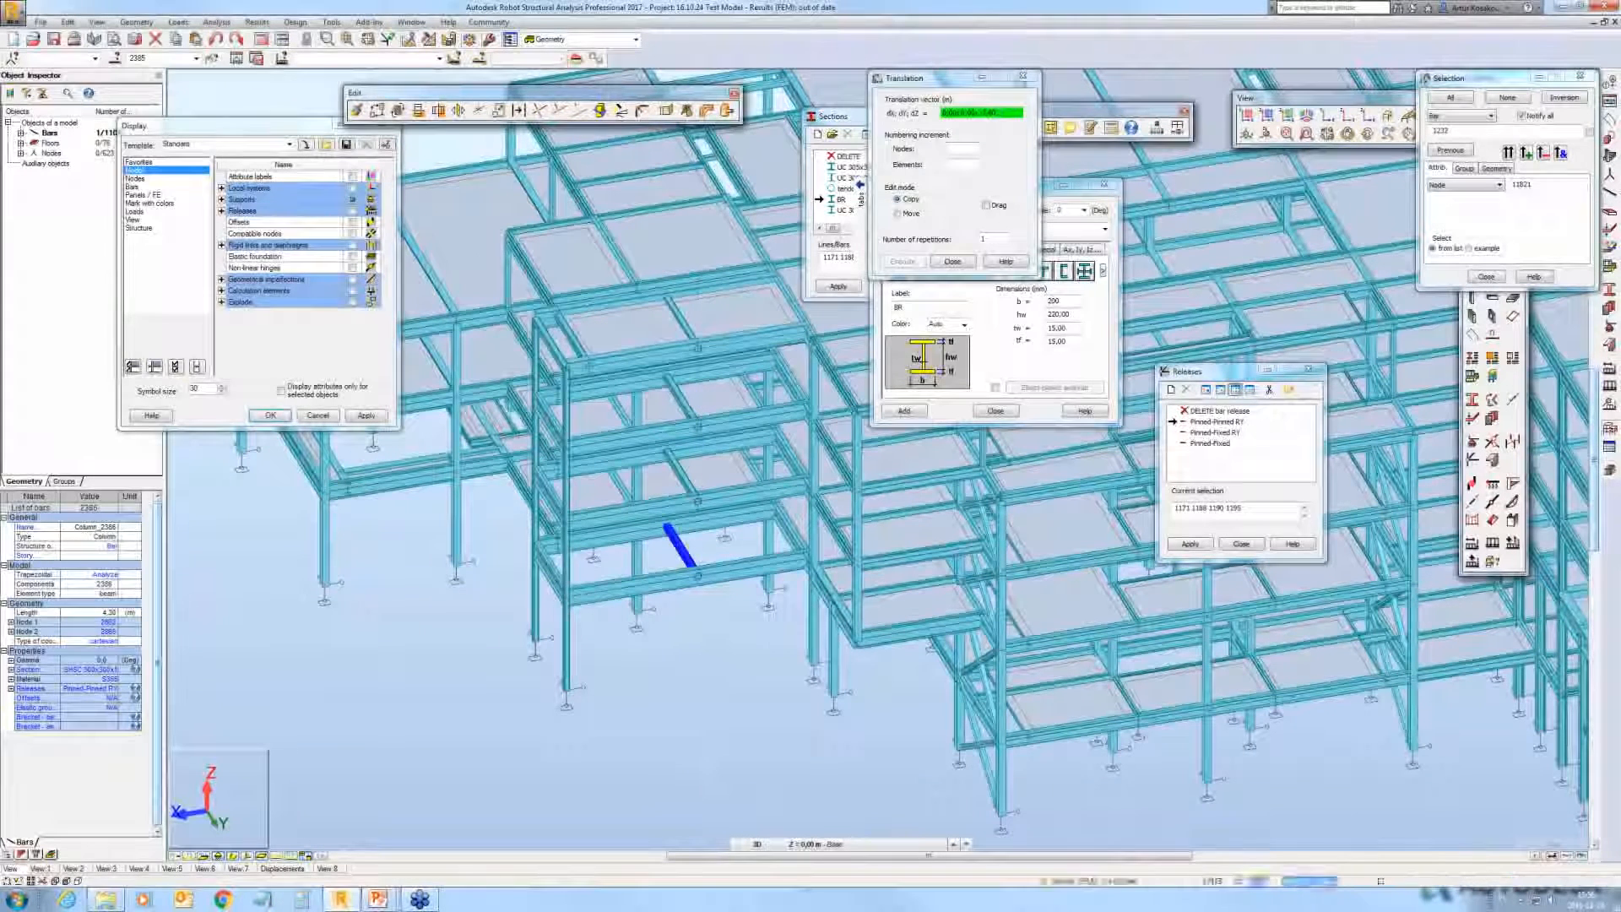
left_click(1022, 81)
left_click(1104, 185)
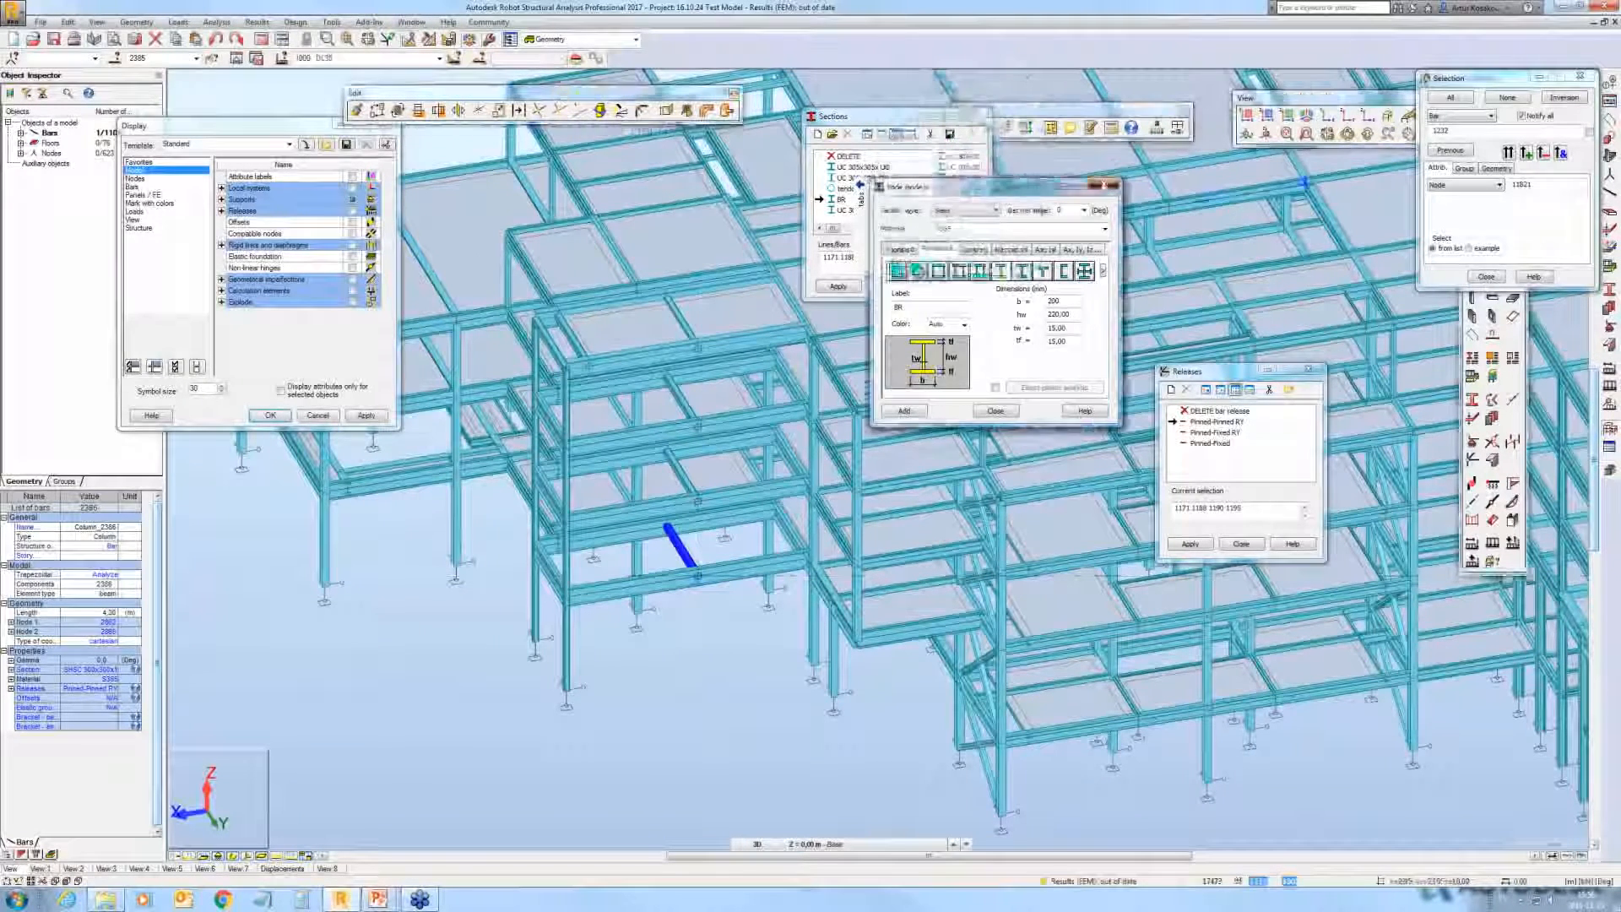
Step: Rerun the analysis and review the global extremes of the displacements, closing the editing tools and display settings
left_click(261, 39)
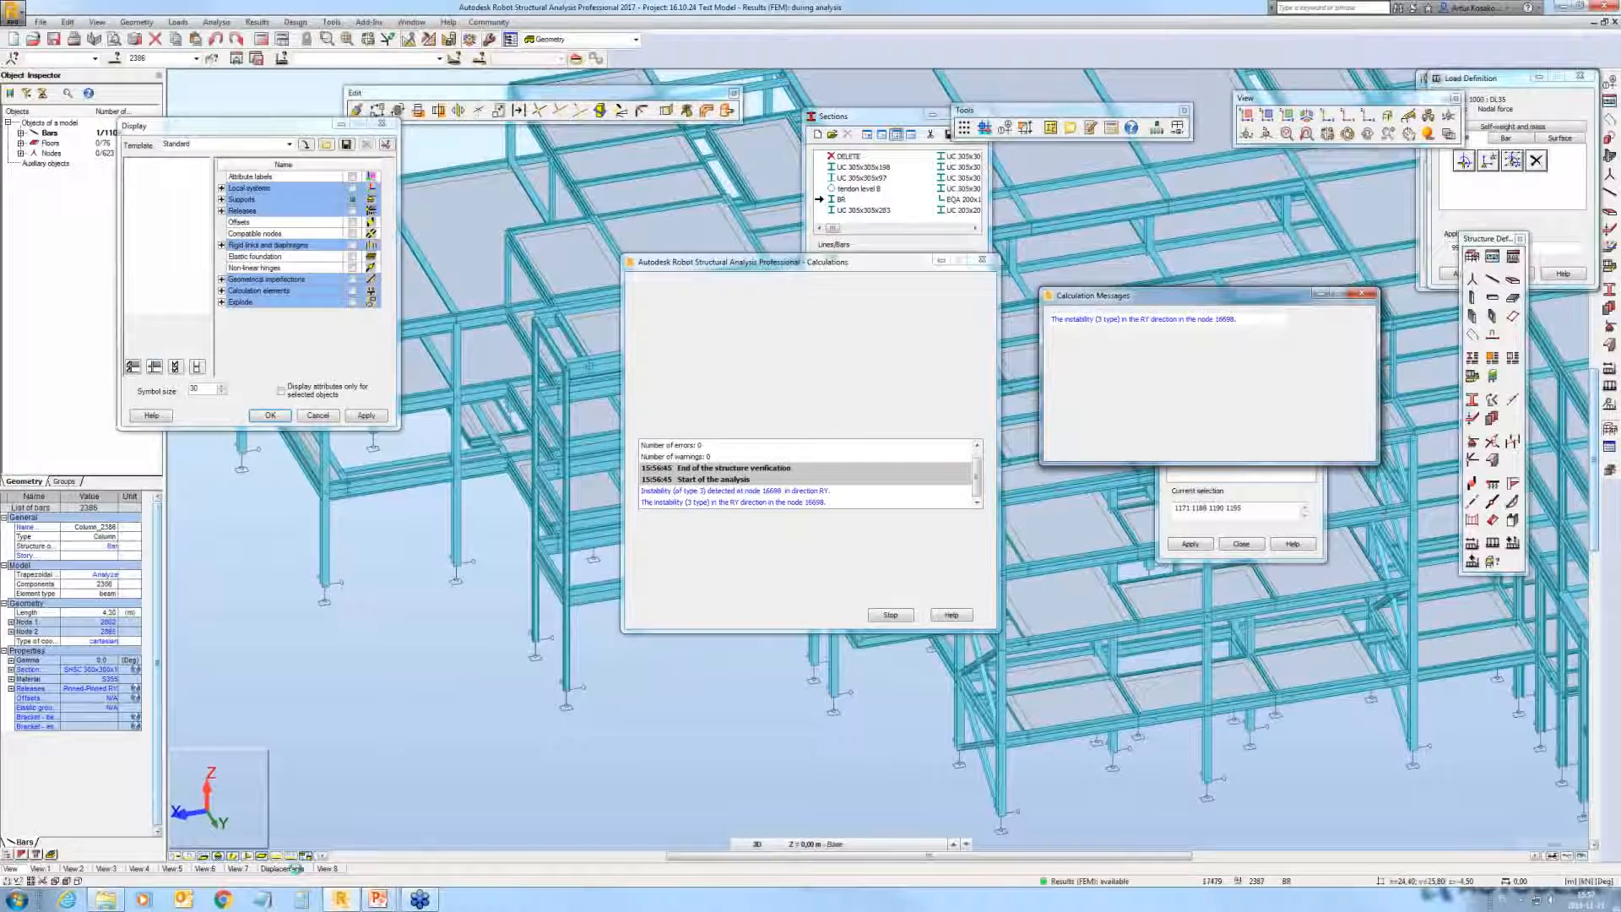
left_click(295, 870)
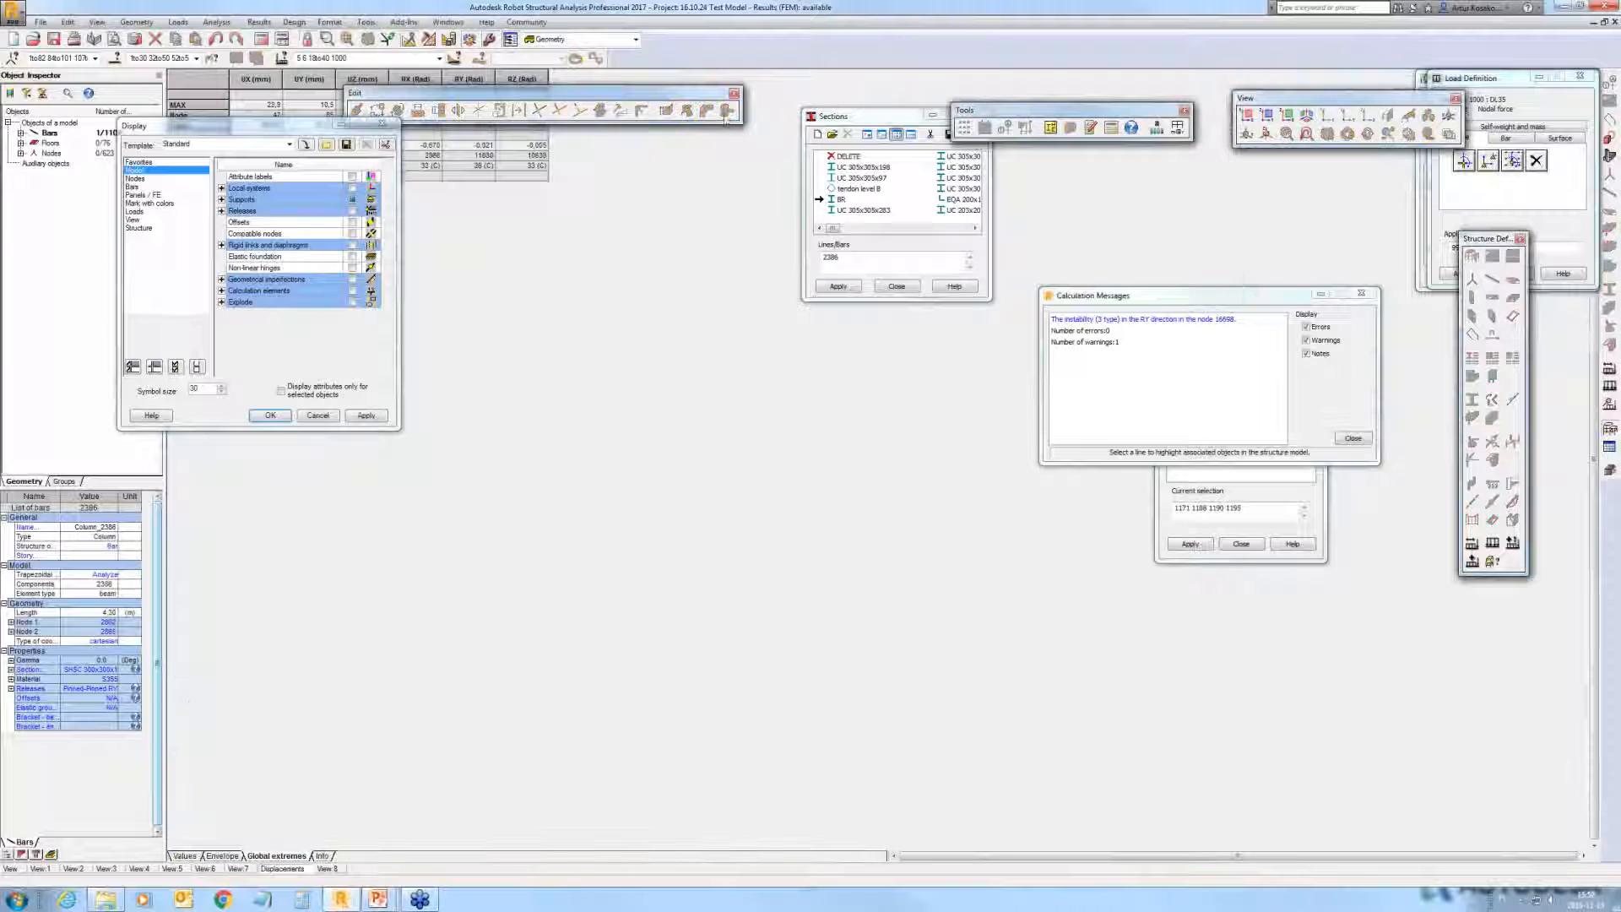
left_click(733, 95)
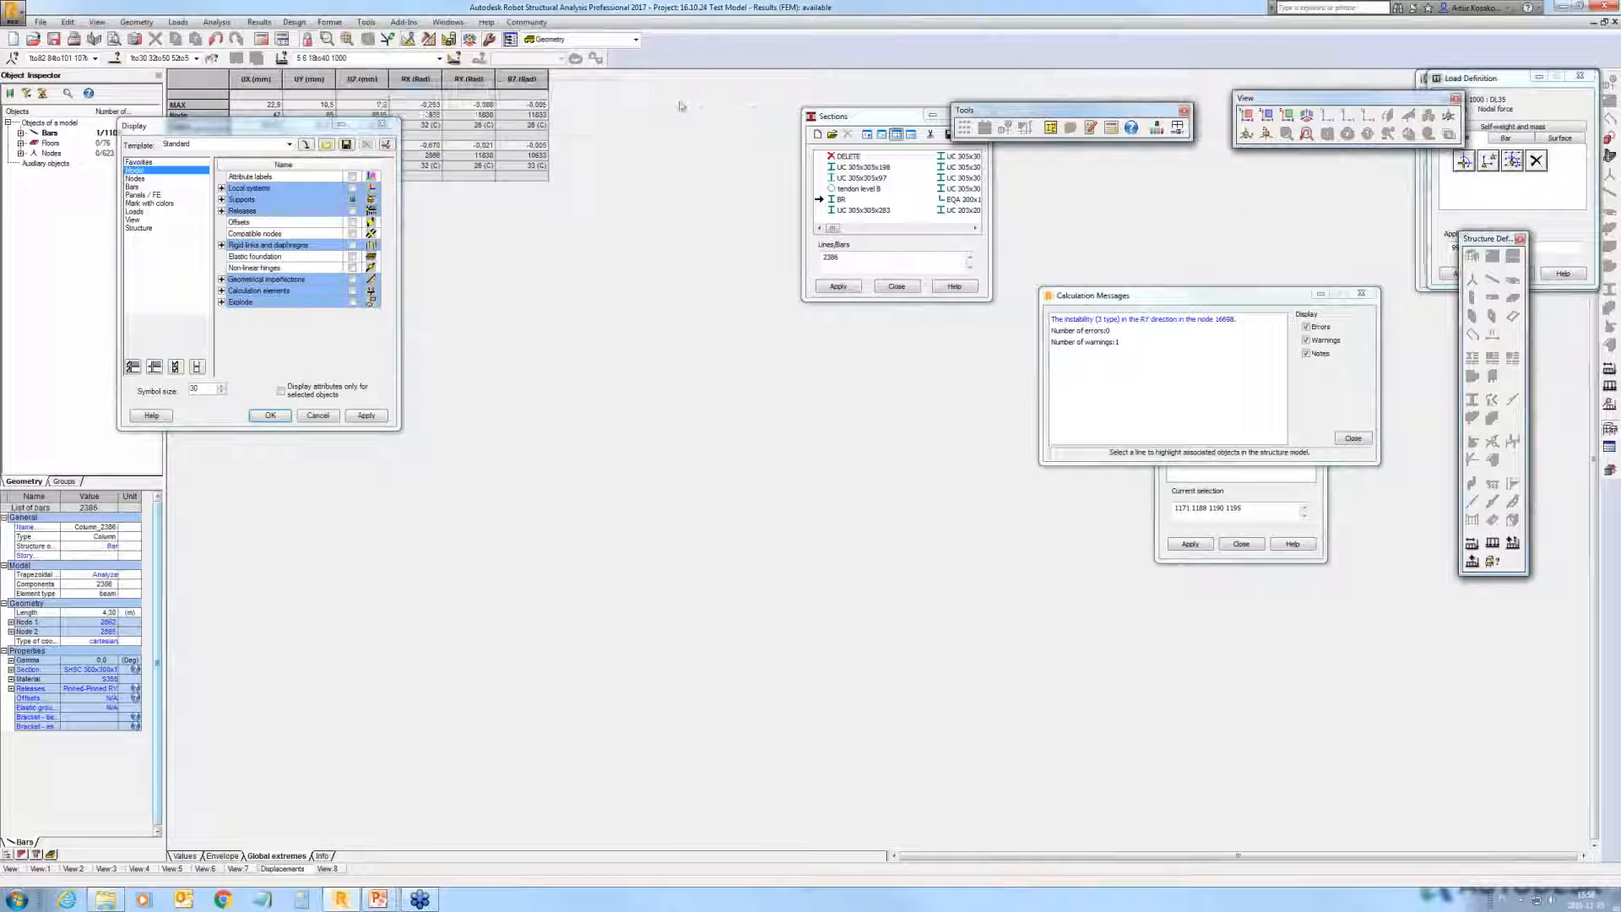
left_click(389, 126)
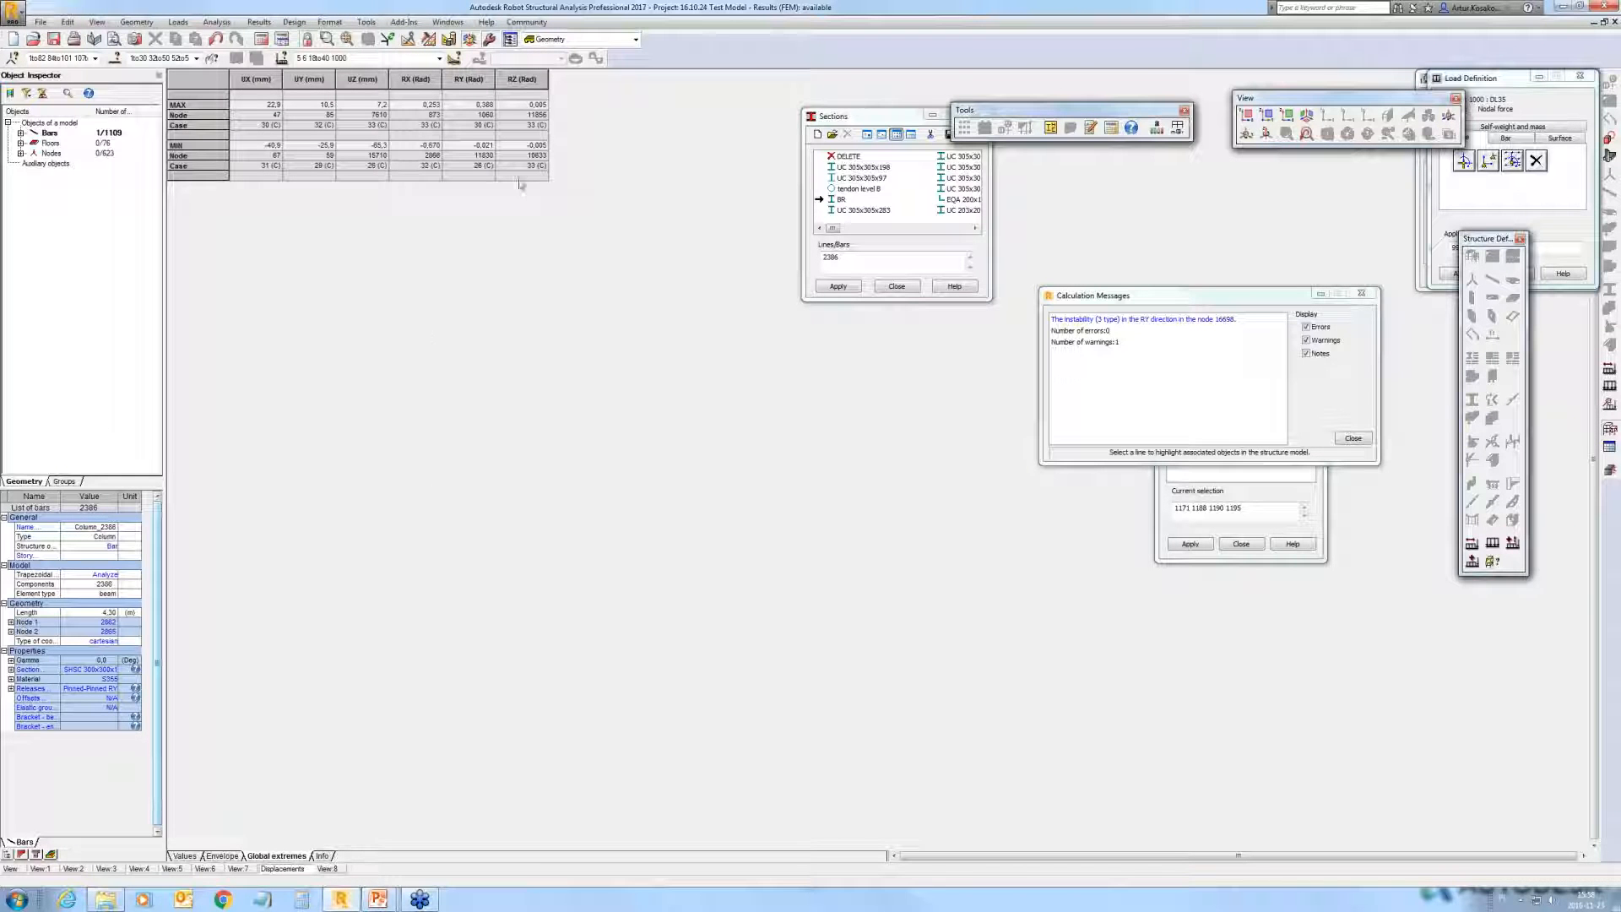
Step: Return to the model view and turn off RLINK elements (rigid links) in the structure analysis job preferences
left_click(10, 869)
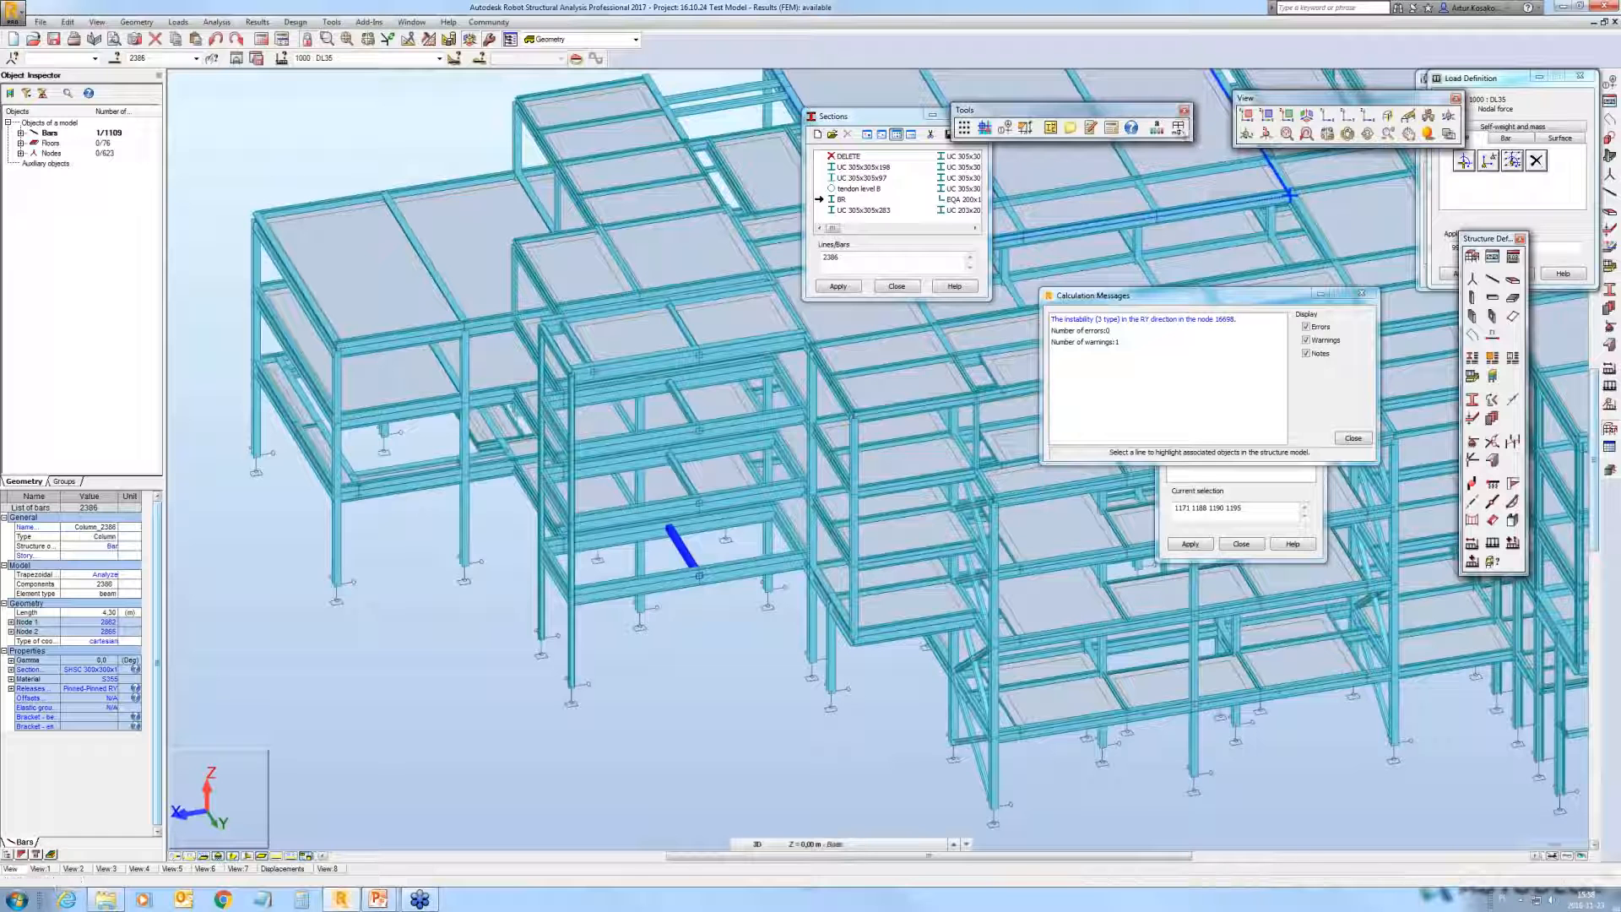
left_click(509, 39)
left_click(745, 500)
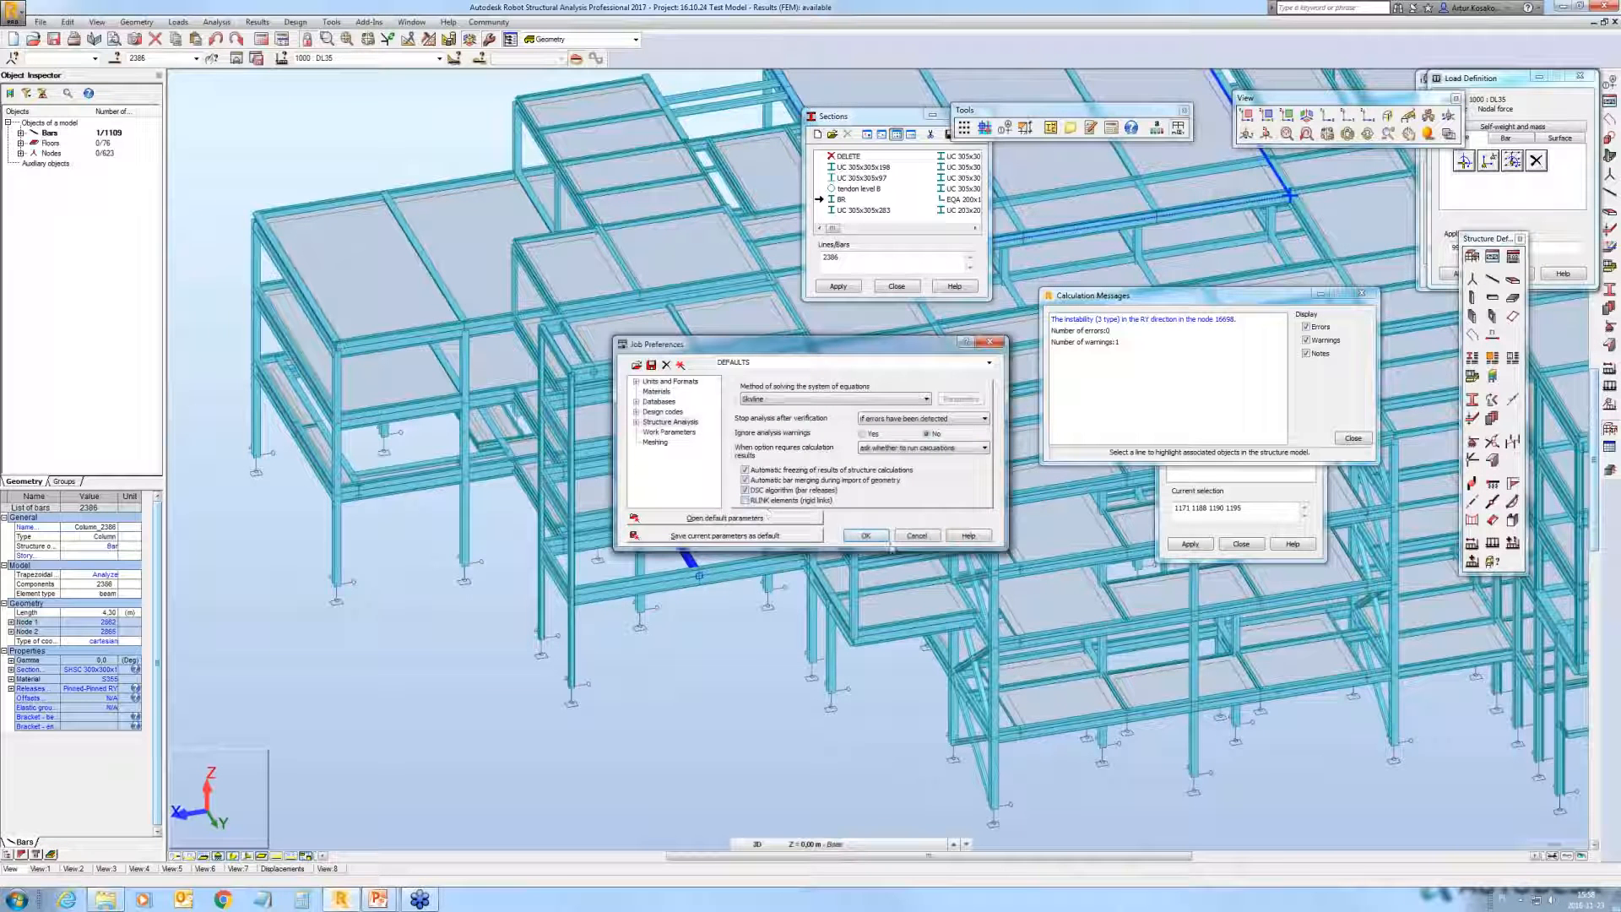
left_click(870, 537)
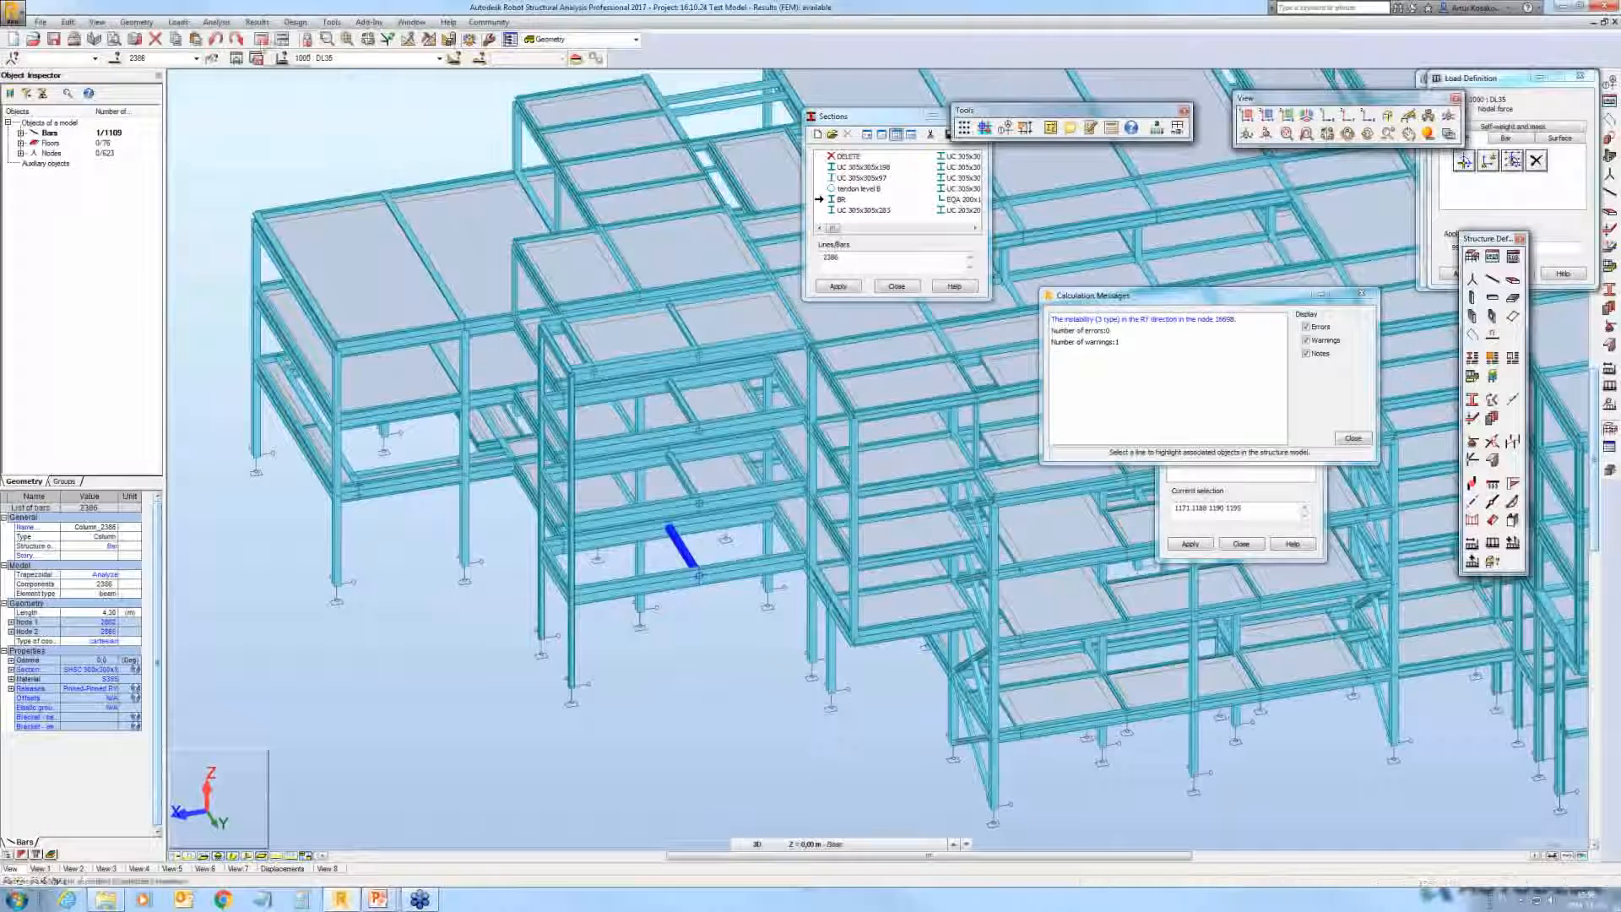
Step: Rerun the analysis, dismiss the calculation messages and recheck the structure analysis options in the job preferences
left_click(261, 39)
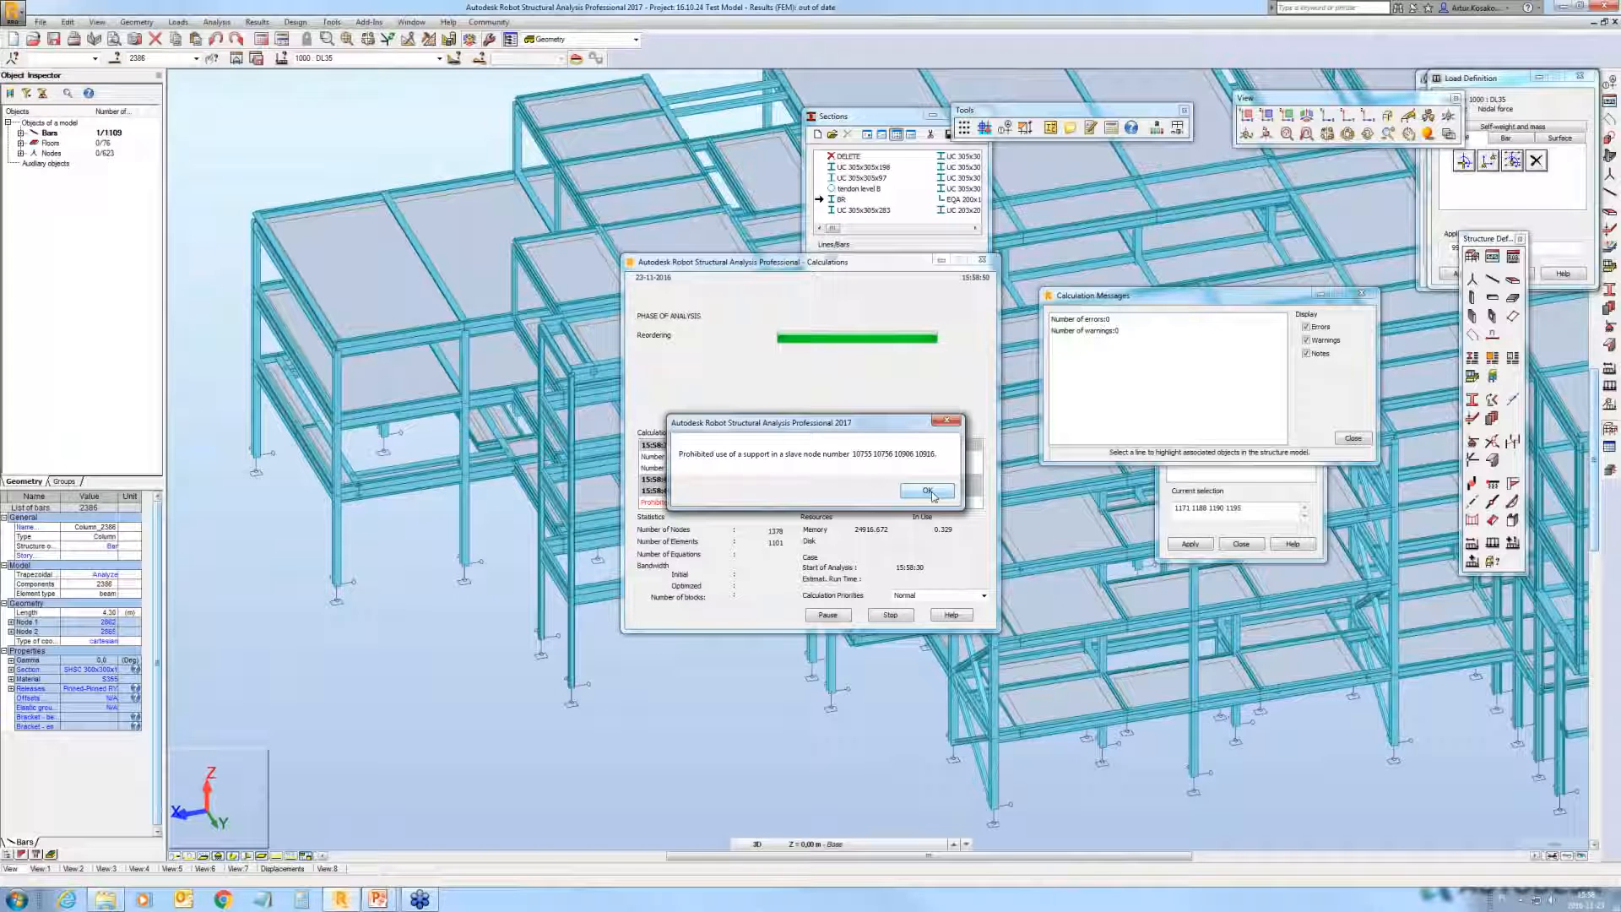
left_click(932, 493)
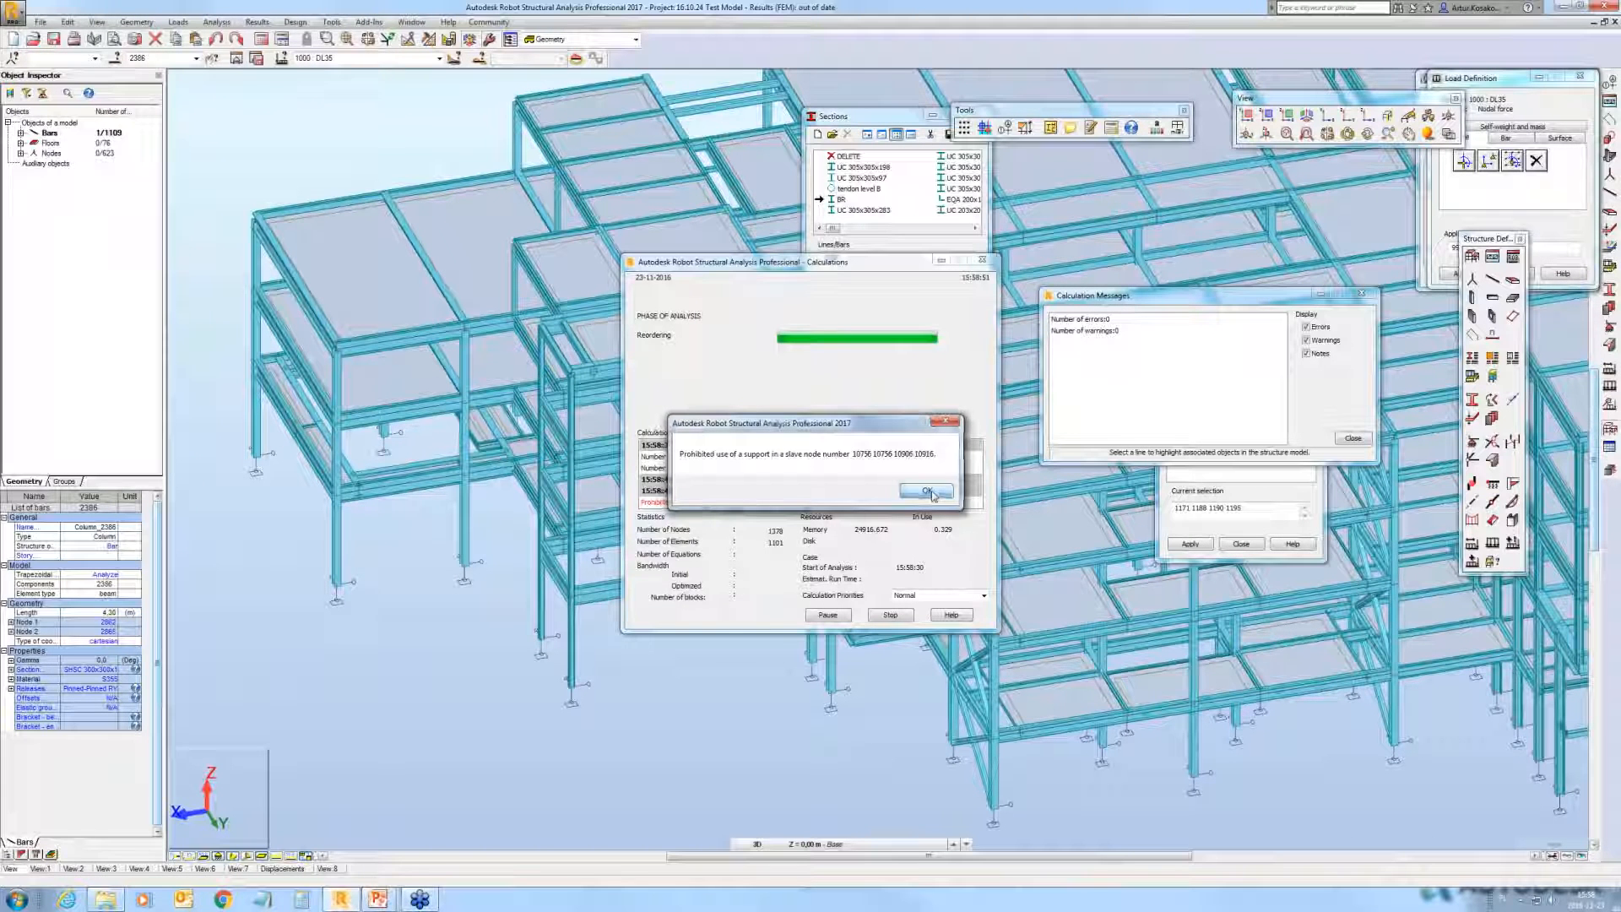
left_click(927, 492)
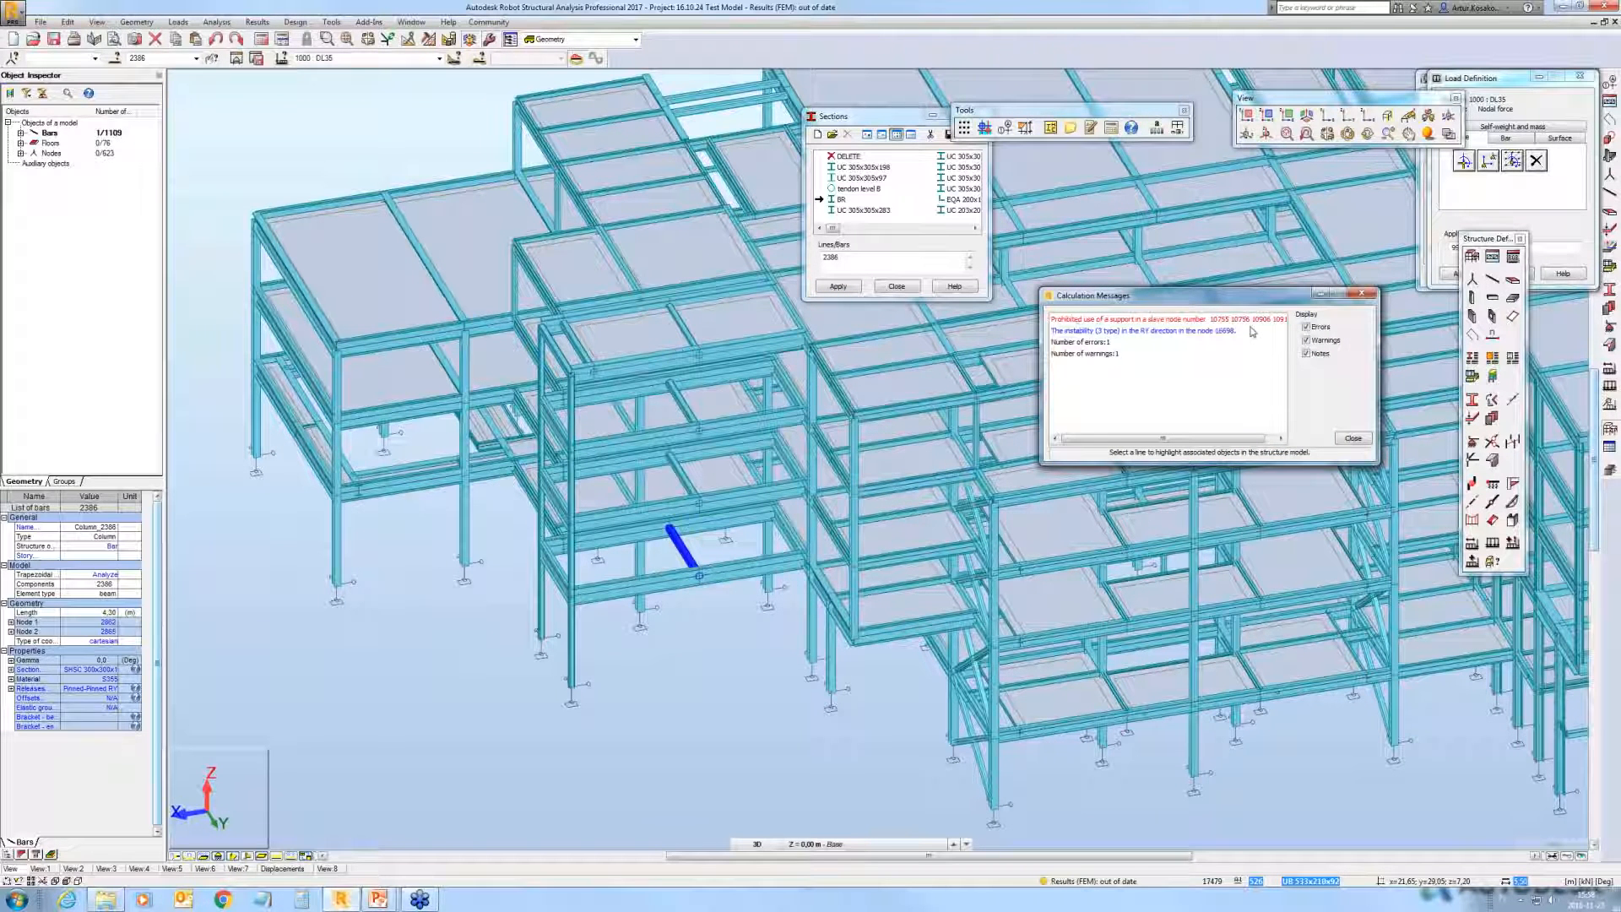
left_click(1368, 296)
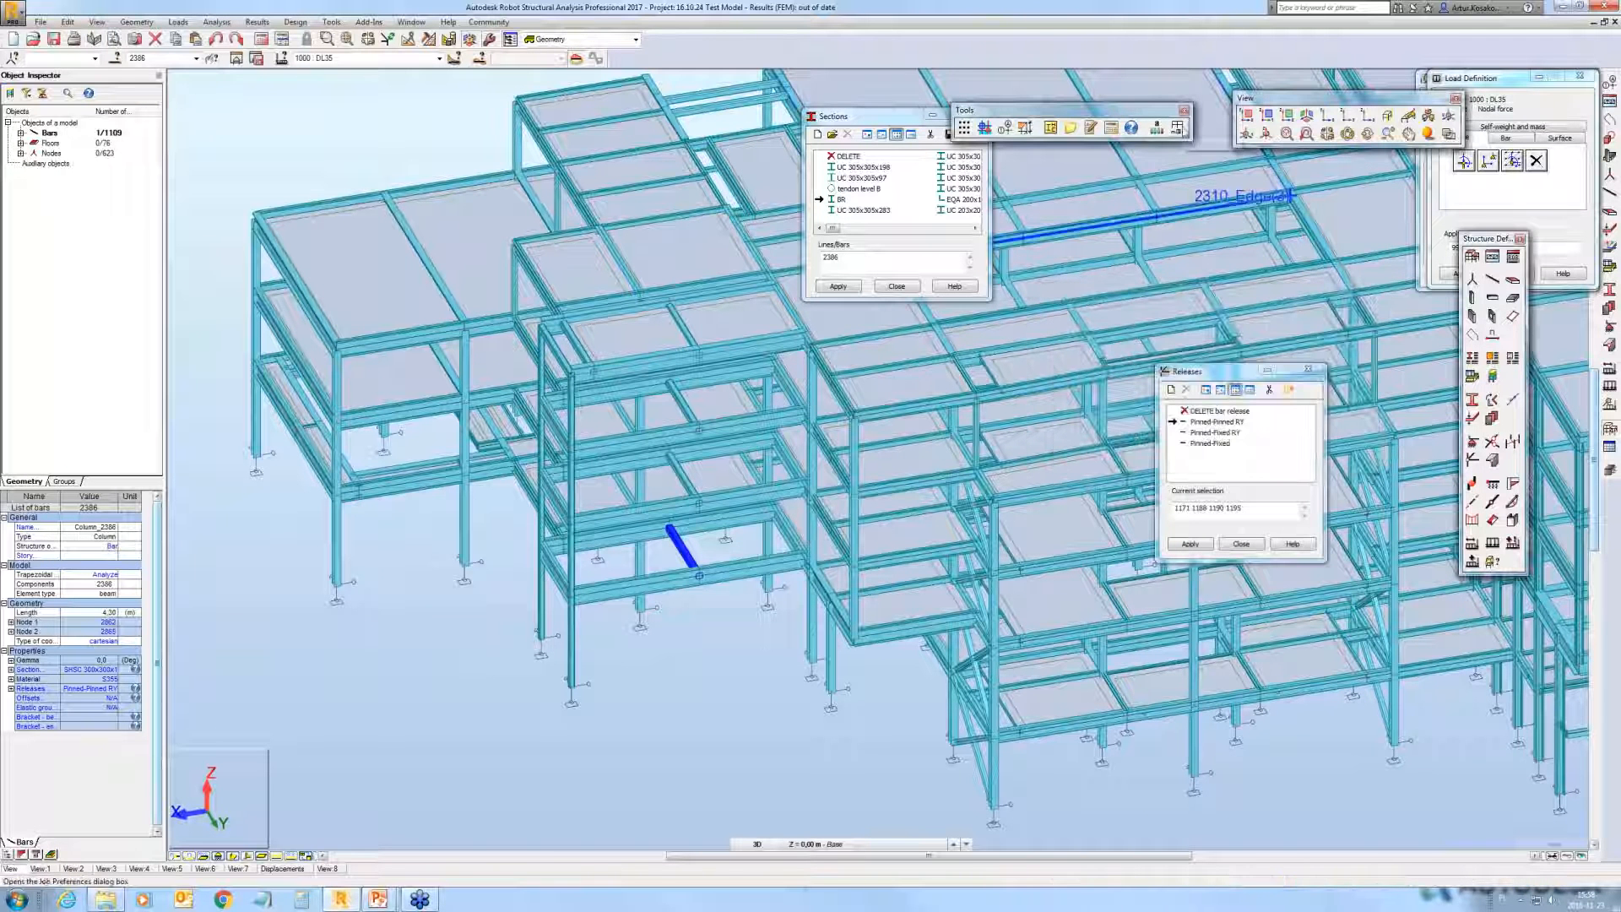
left_click(1179, 128)
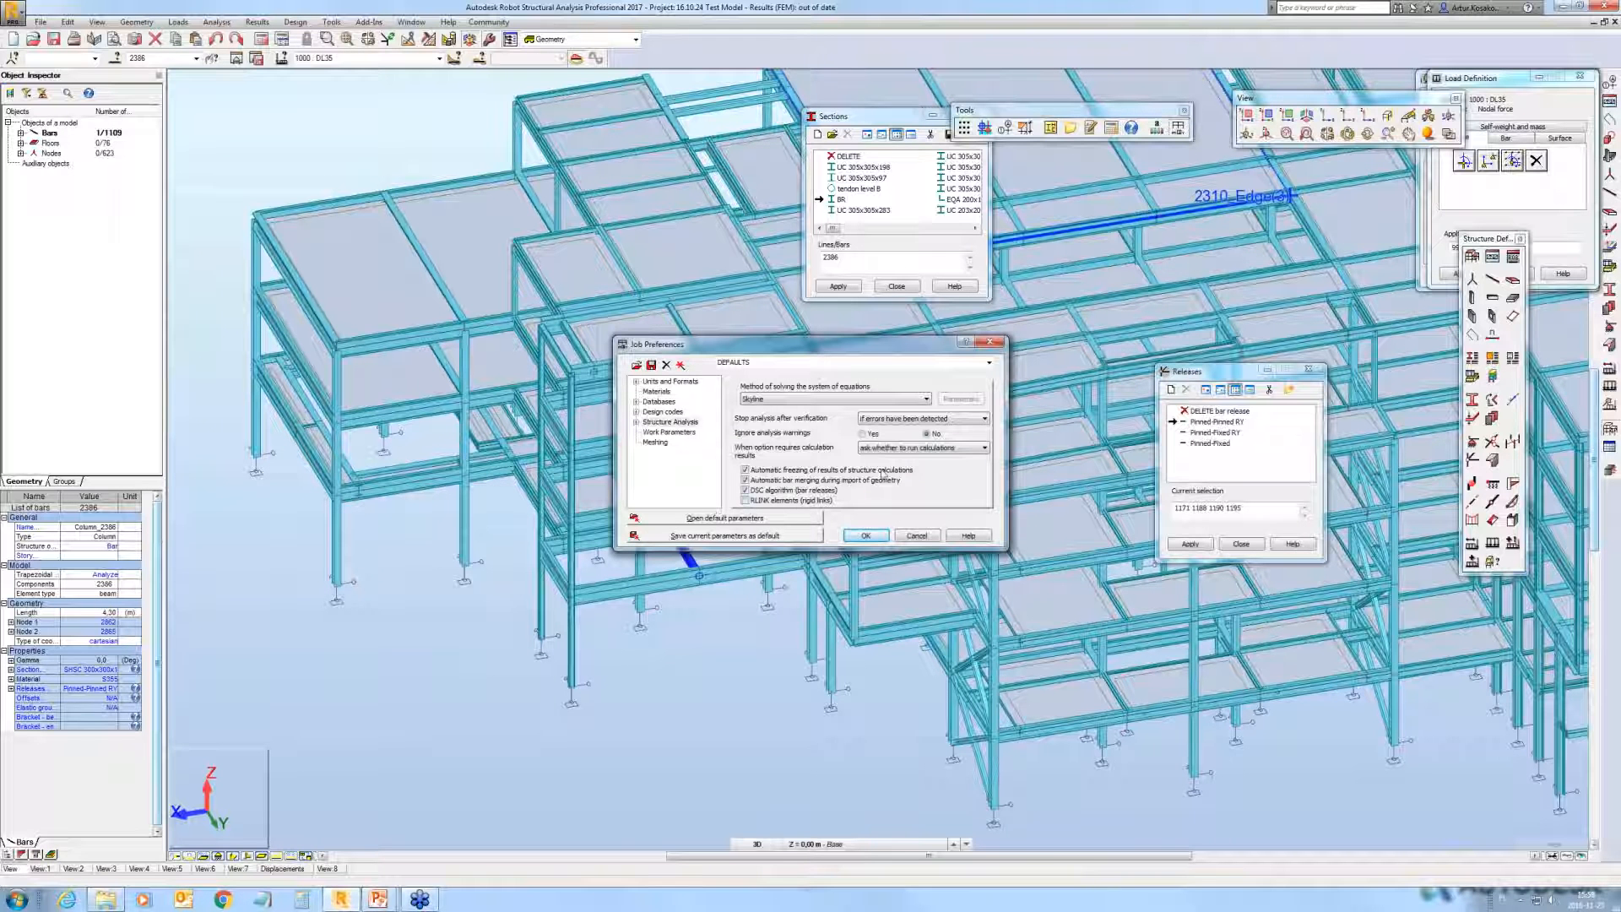
left_click(994, 342)
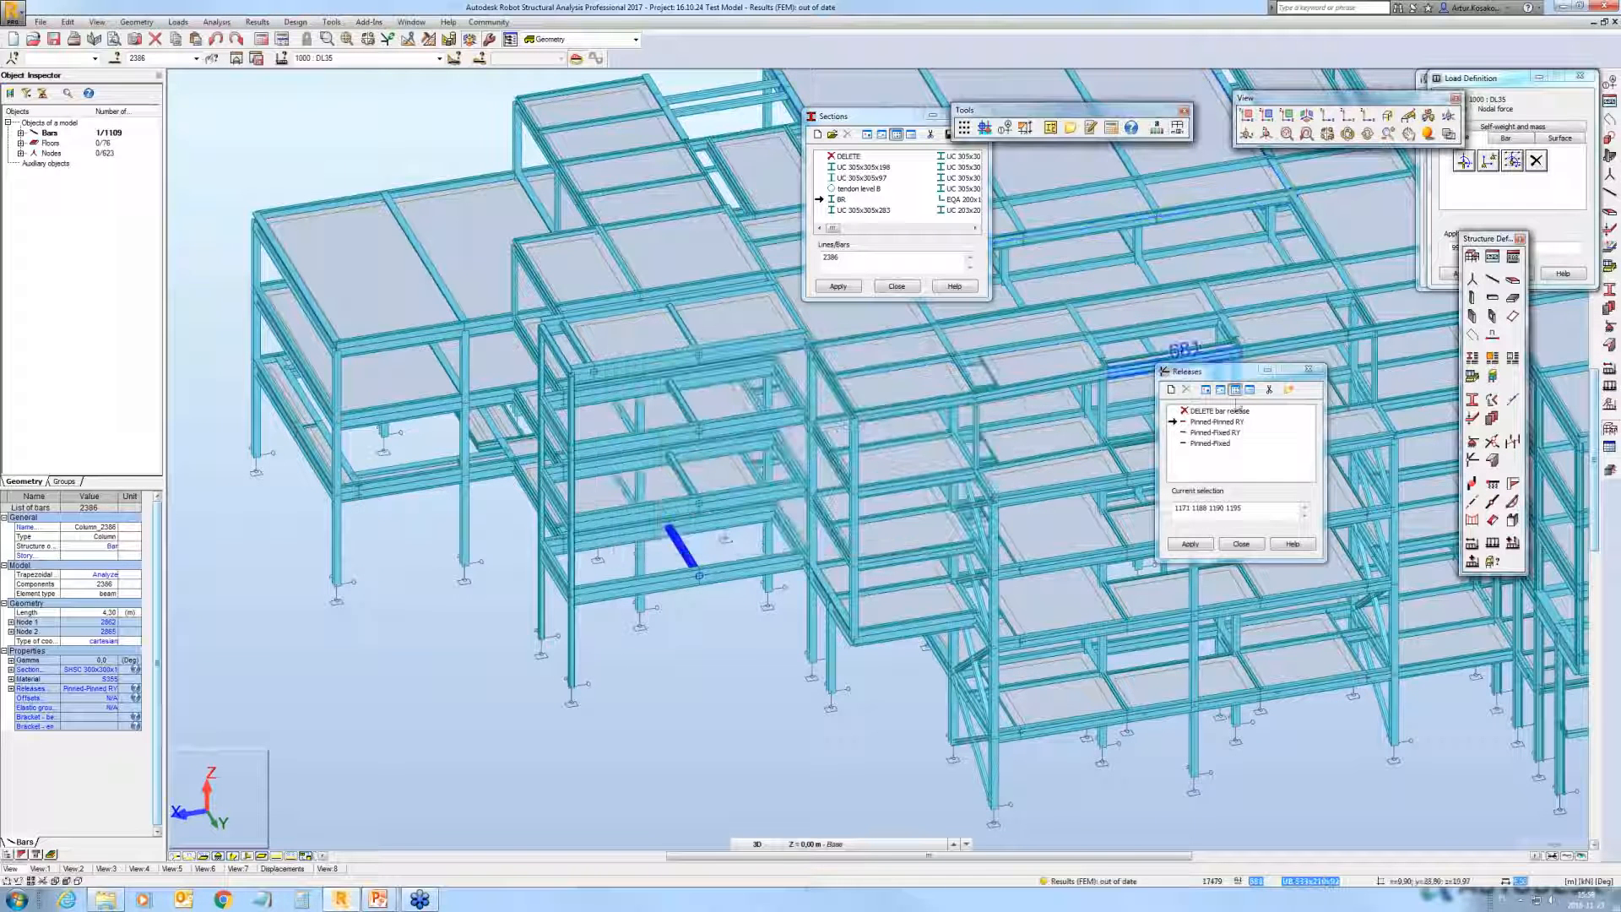
Step: Delete the rigid links from the whole model by specifying all as both master and slave nodes
left_click(1513, 446)
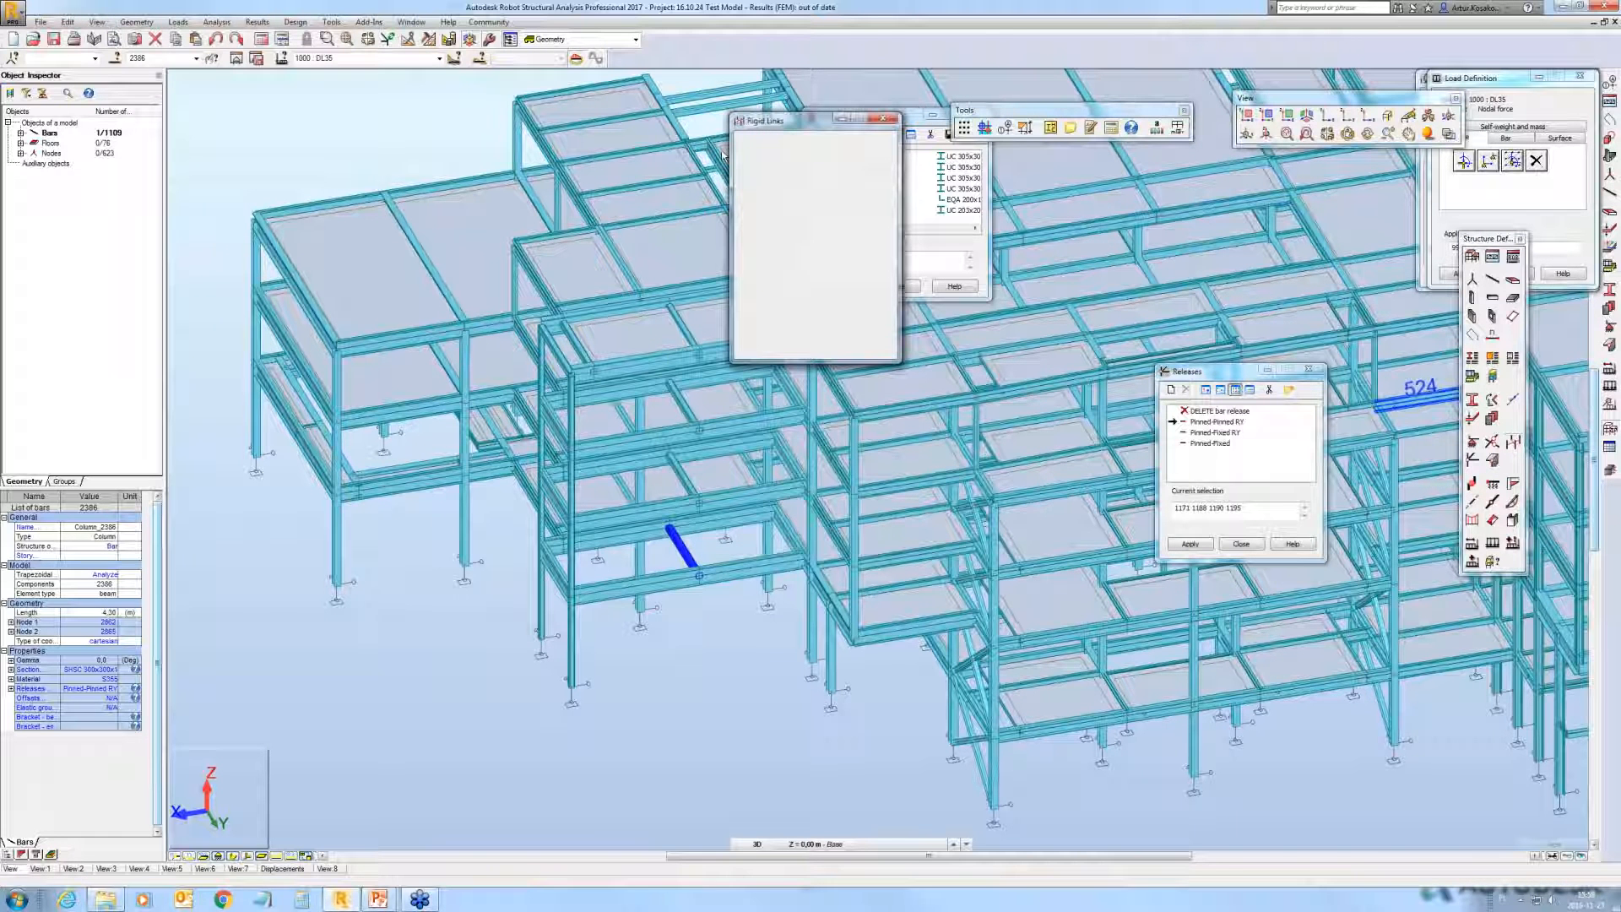
type("all")
left_click(761, 314)
type("al")
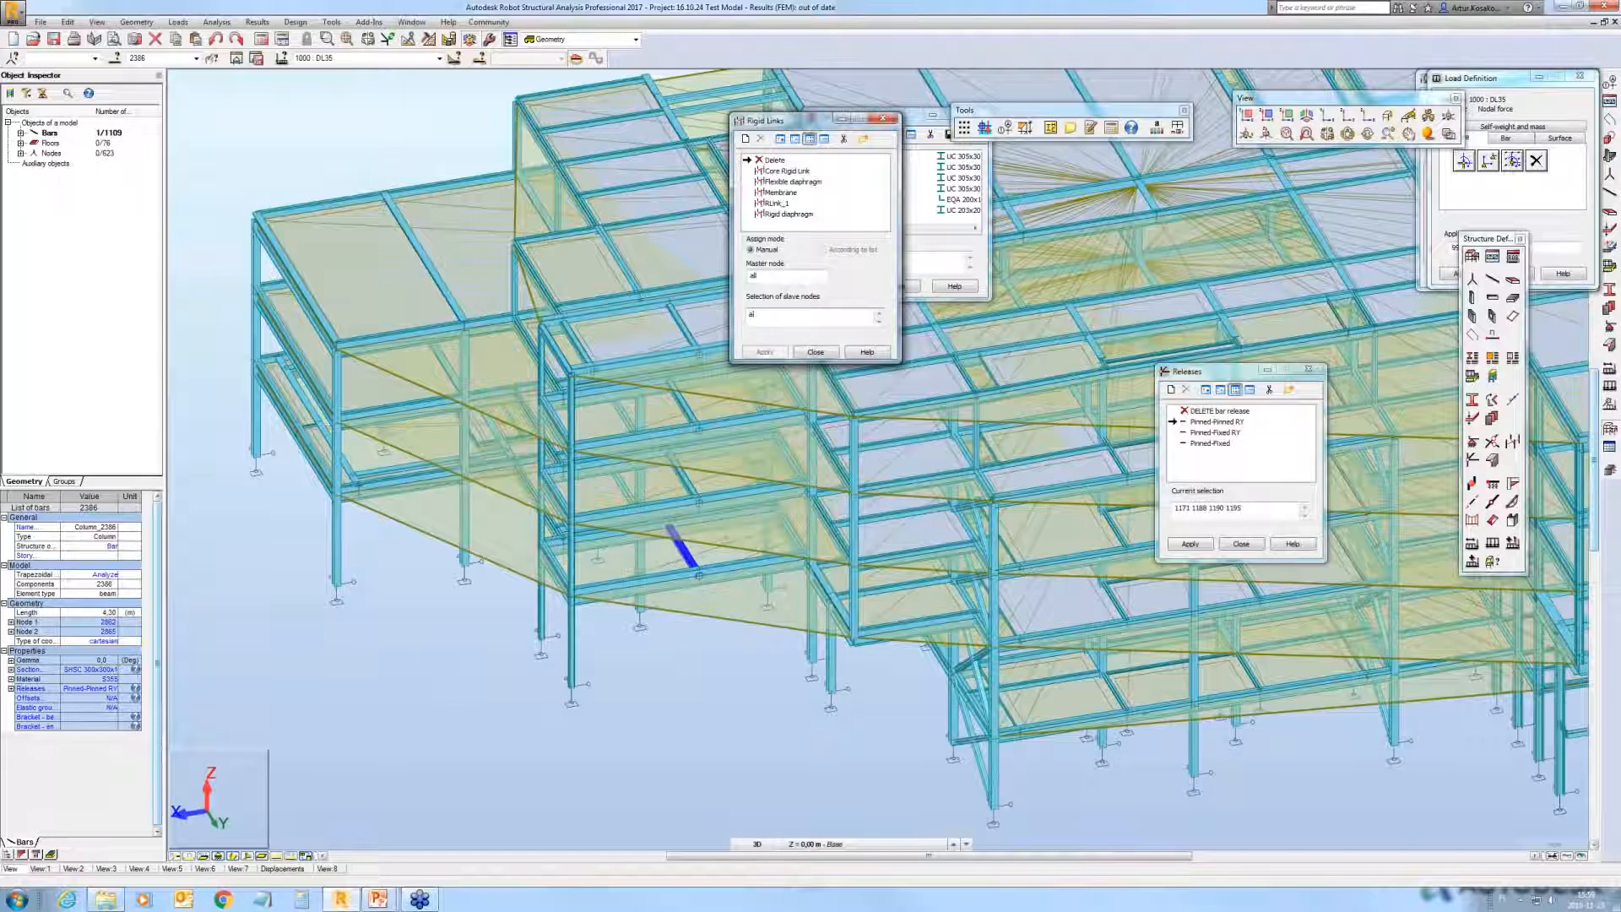
type("l")
left_click(765, 351)
type("all")
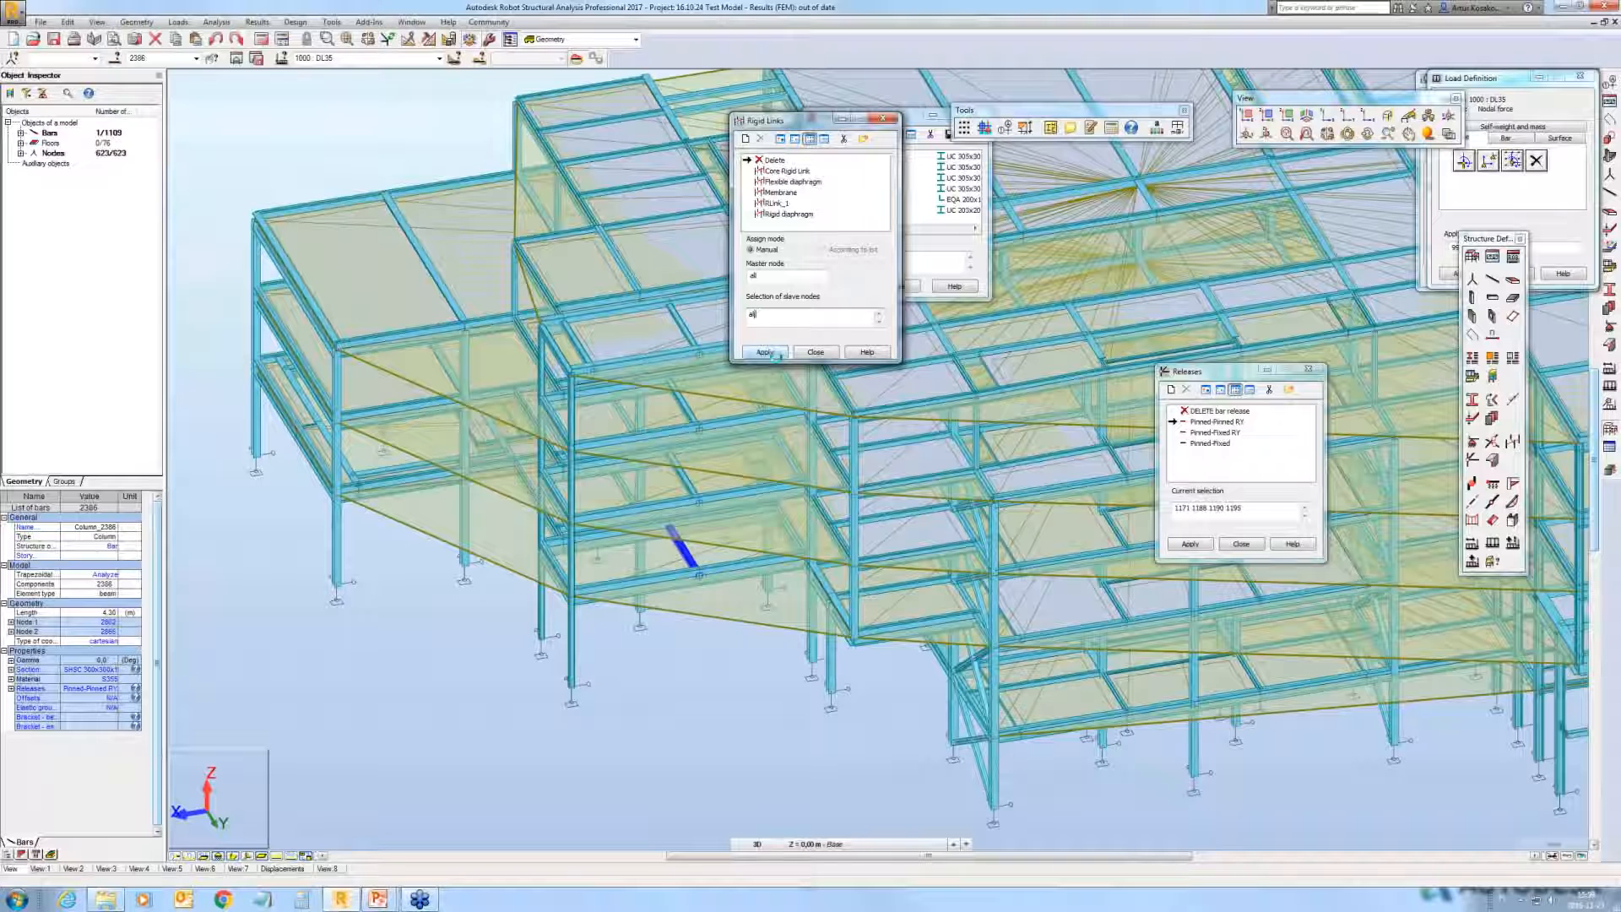
left_click(777, 355)
left_click(775, 354)
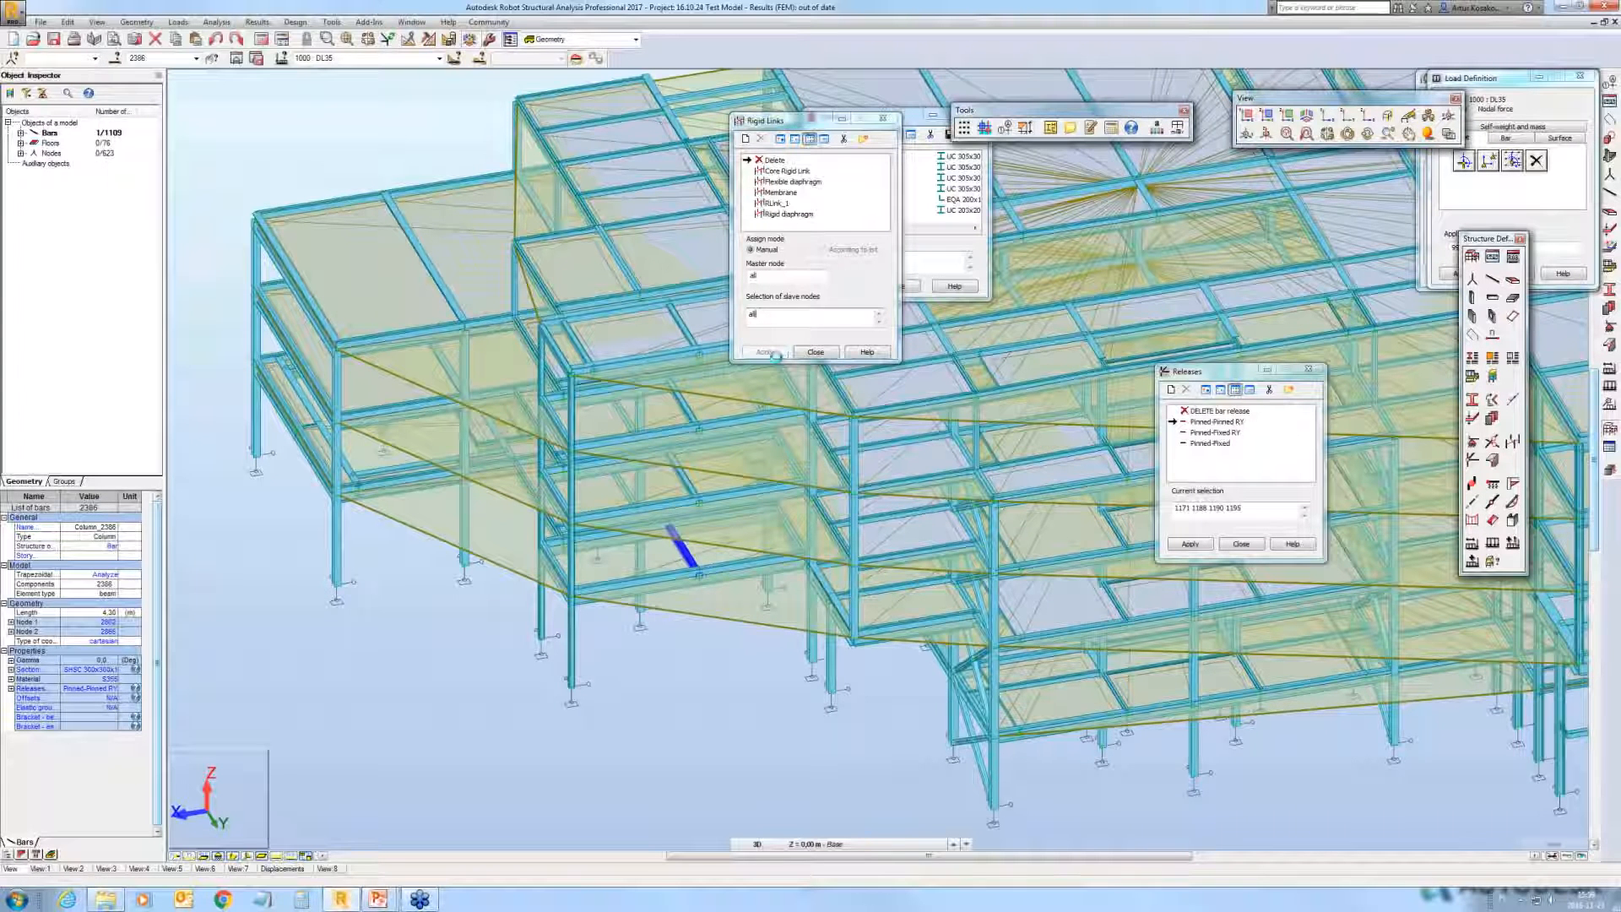
Step: Run the calculations on the model without rigid links and open the global extremes of the displacements
left_click(284, 52)
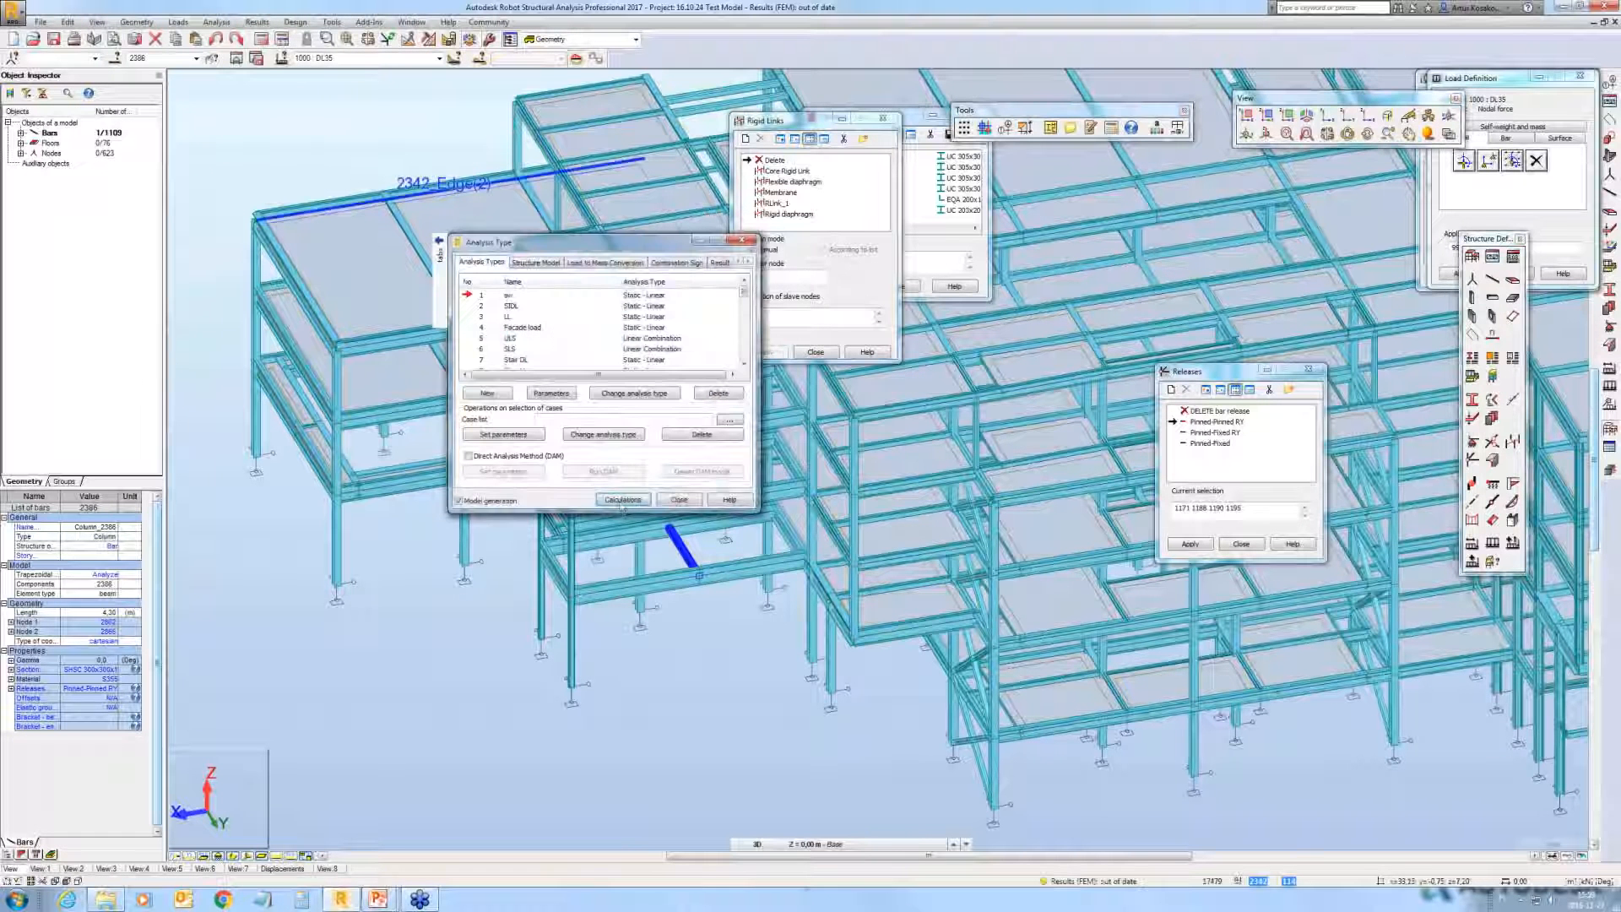
left_click(619, 501)
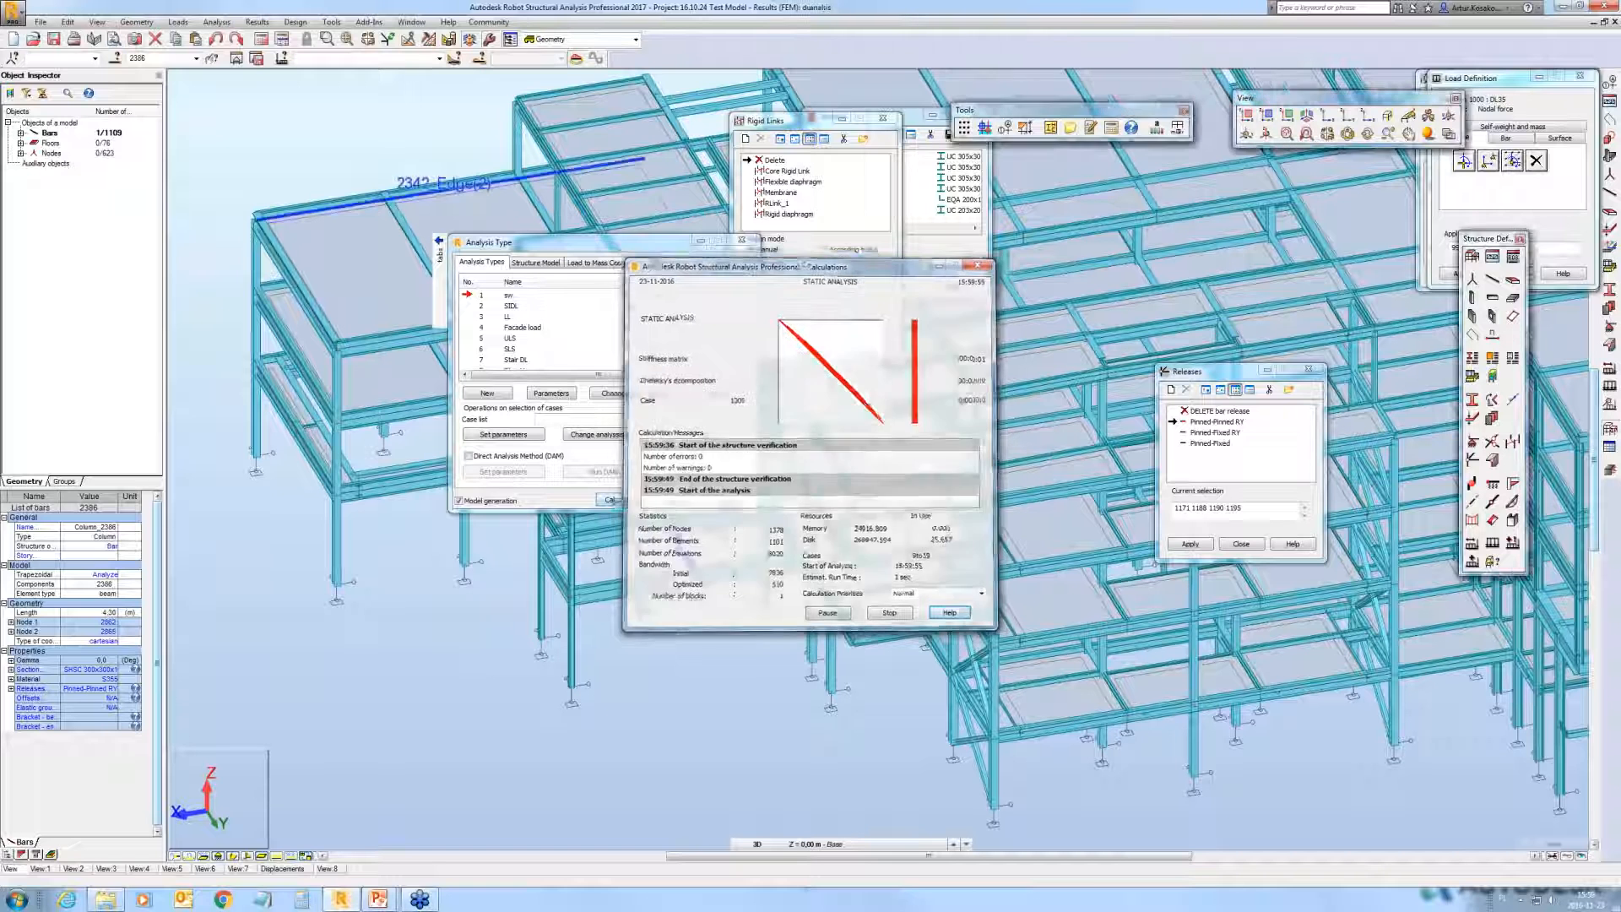
left_click(305, 870)
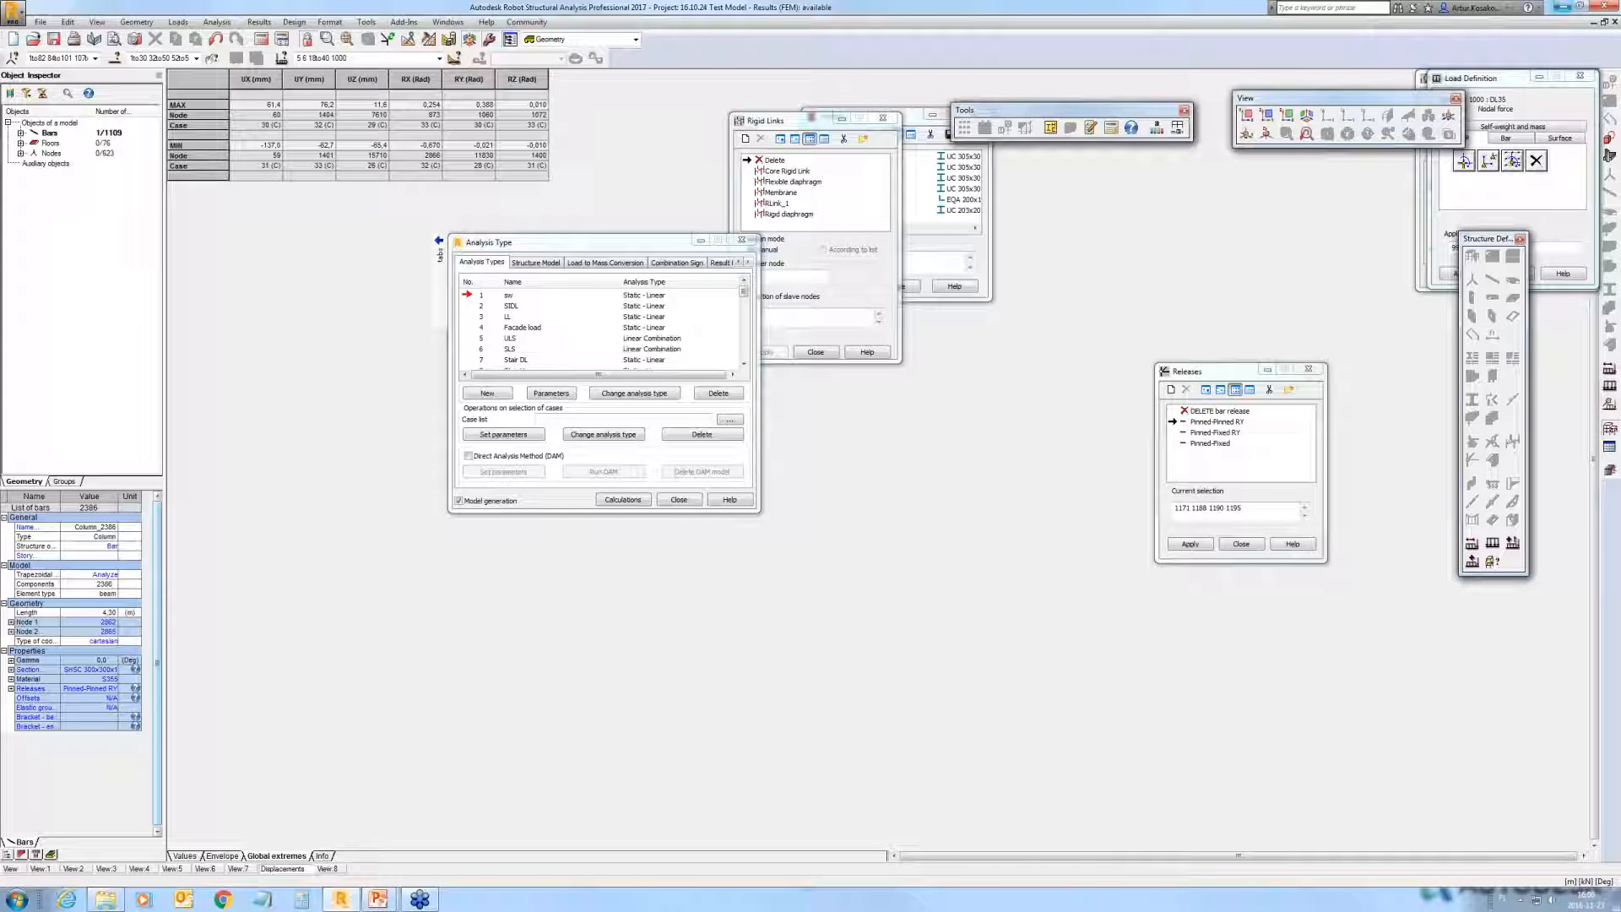
Step: Switch back to the presentation slide about frequent mistakes and the lack of restraints
left_click(1564, 8)
left_click(859, 253)
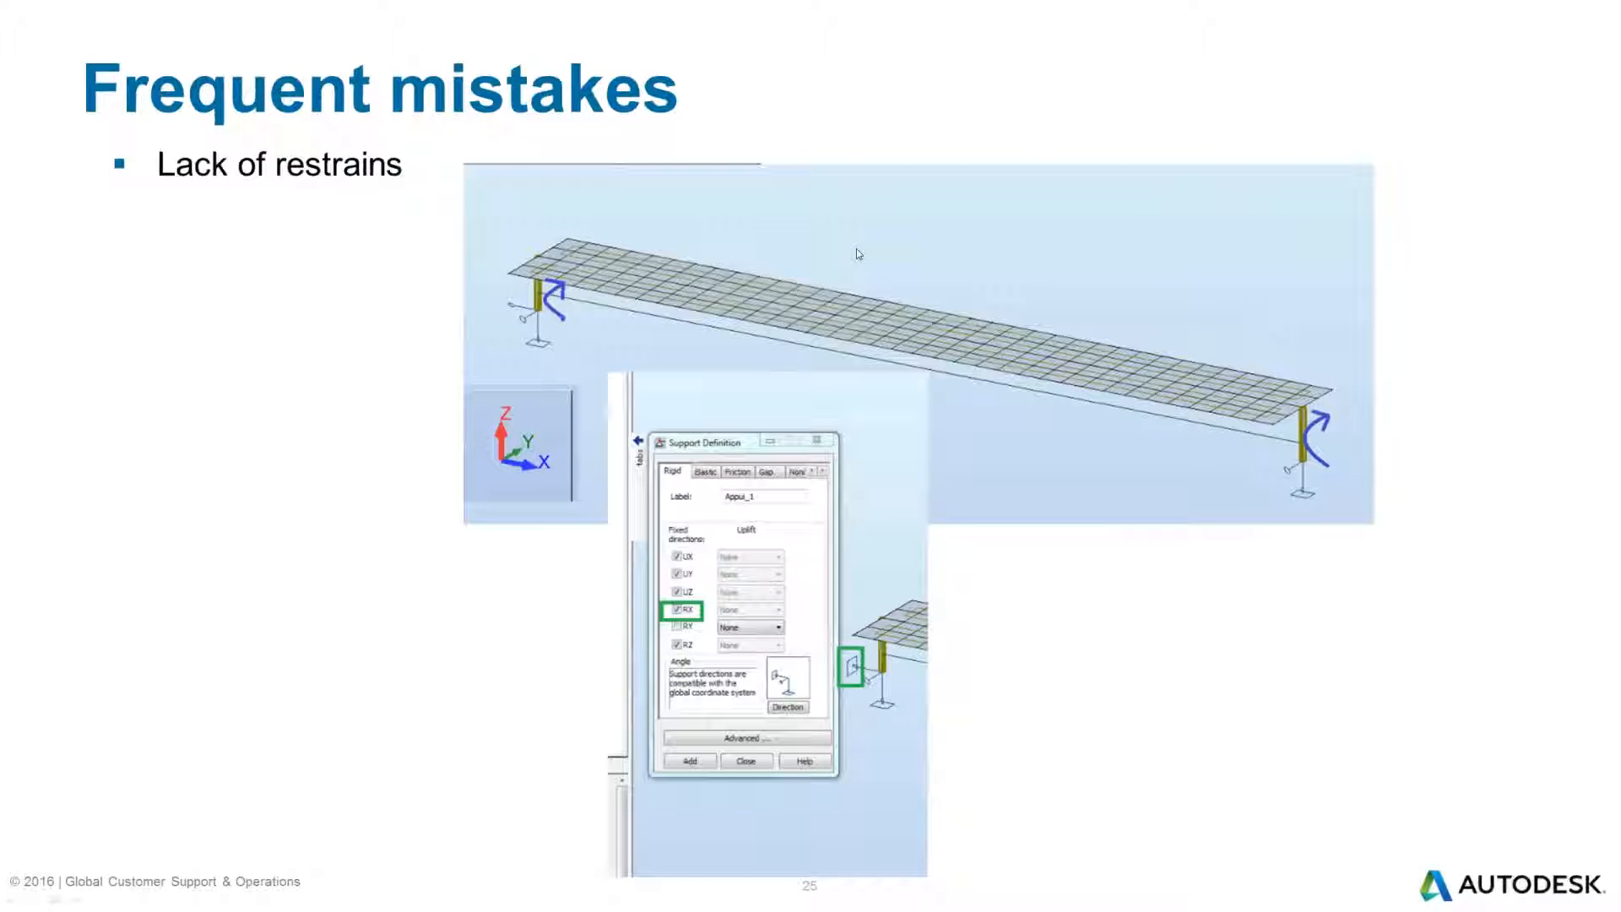